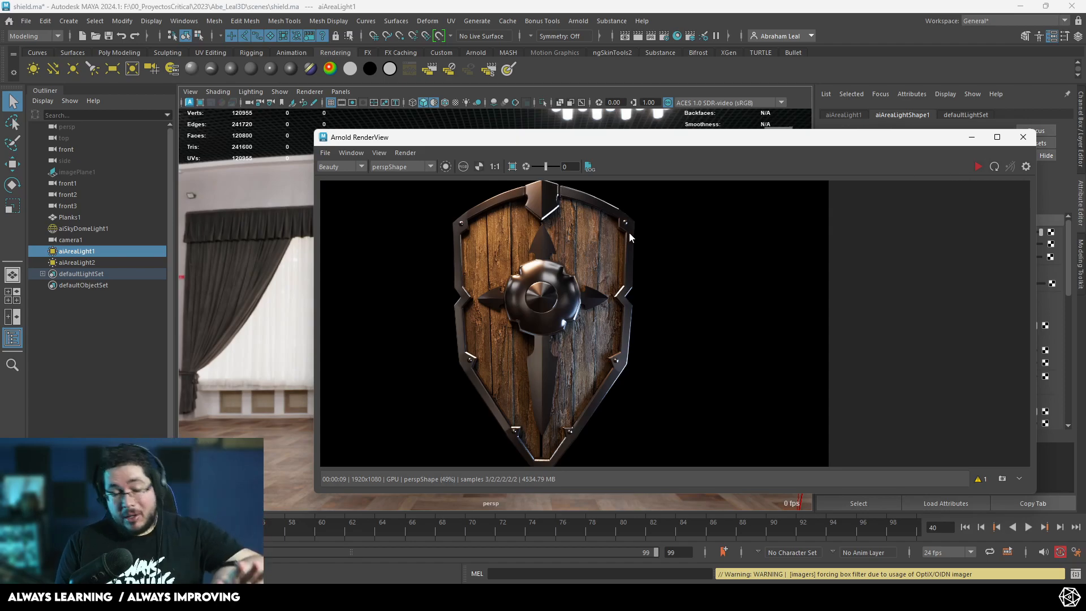
# Step: Close the Arnold render window and select the shield mesh in the viewport
pyautogui.scroll(-2, 573, 298)
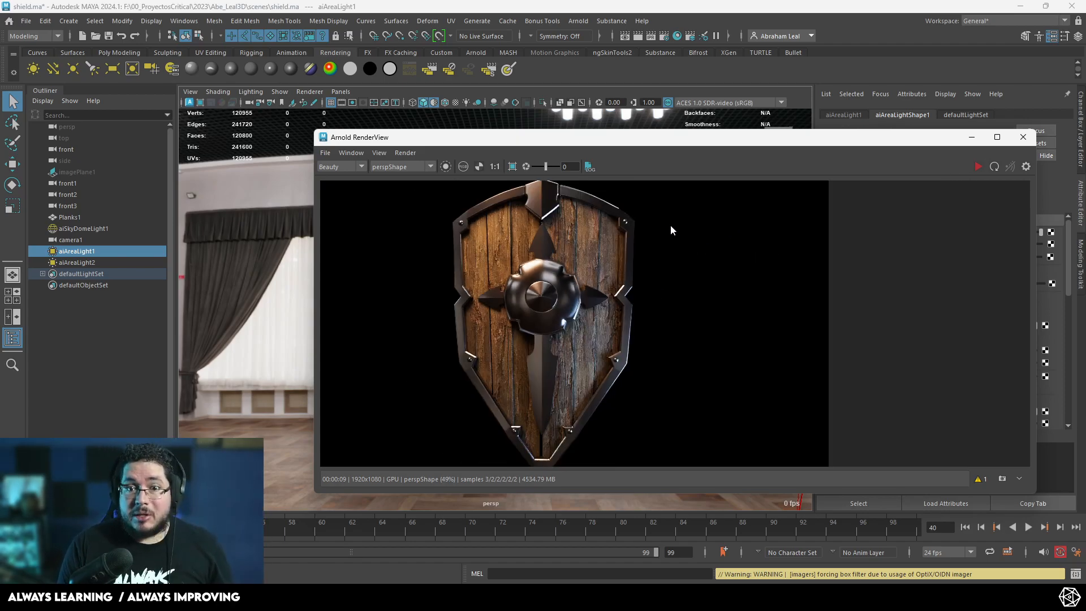
pyautogui.scroll(-2, 556, 293)
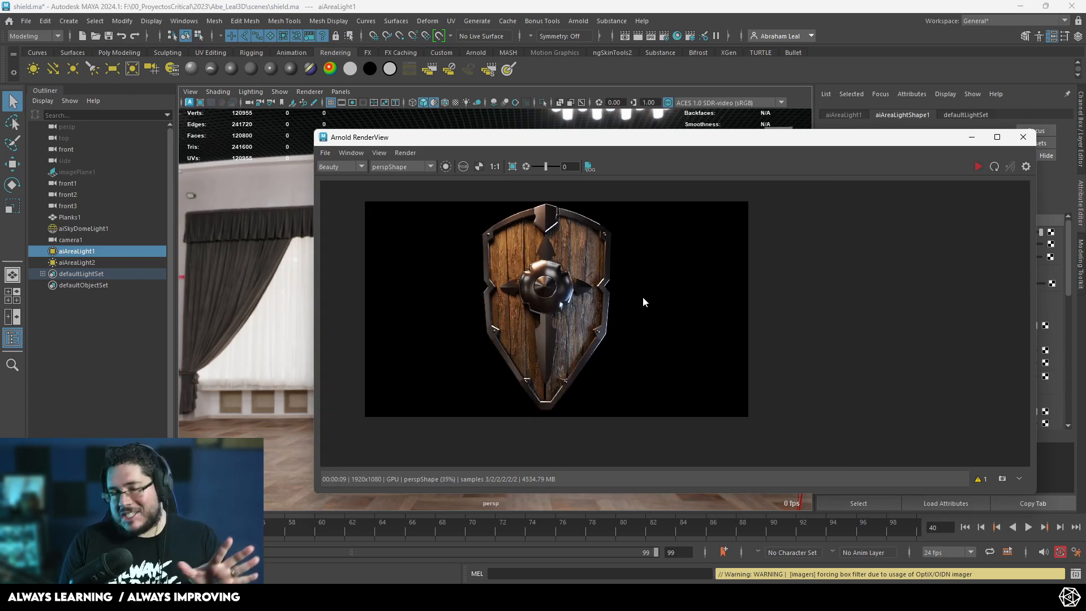
pyautogui.scroll(2, 463, 253)
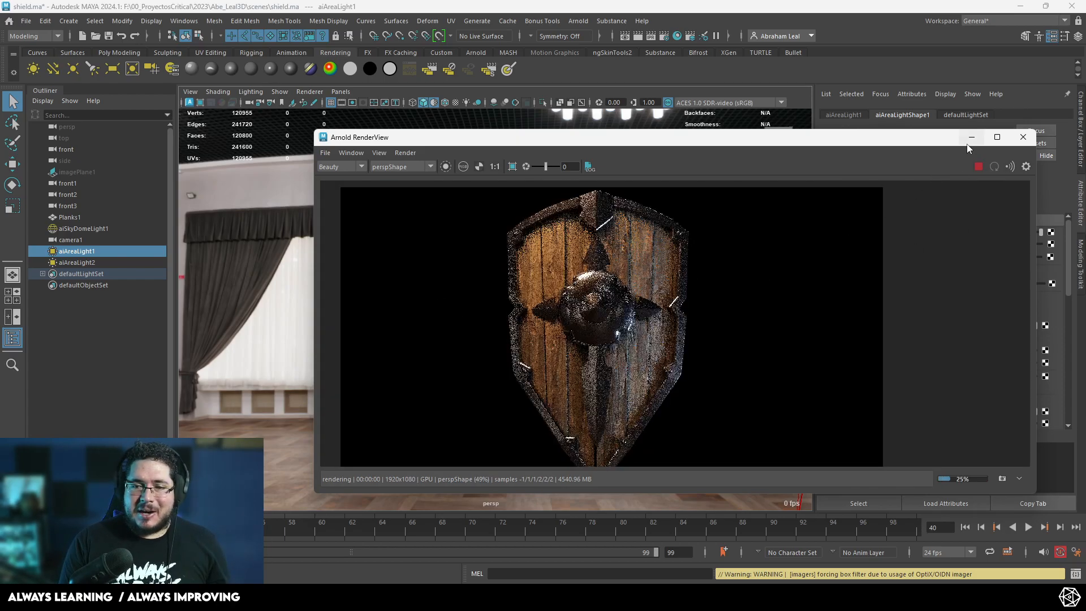
pyautogui.scroll(2, 647, 274)
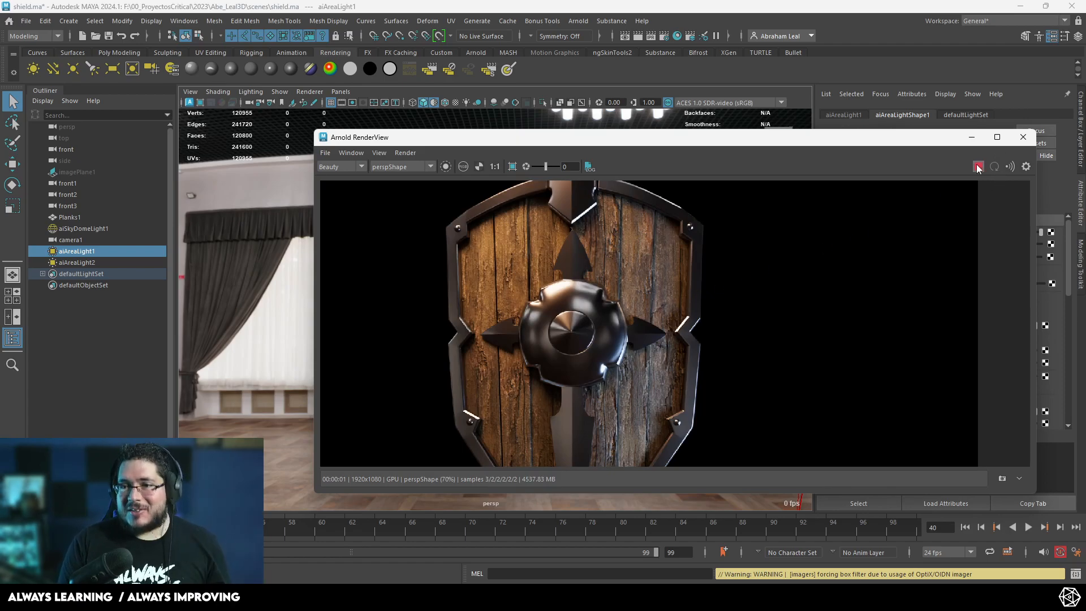
pyautogui.click(1023, 138)
pyautogui.scroll(2, 524, 246)
pyautogui.click(523, 246)
pyautogui.keyDown('alt'); pyautogui.moveTo(492, 289); pyautogui.dragTo(548, 305); pyautogui.keyUp('alt')
pyautogui.scroll(-3, 509, 288)
pyautogui.keyDown('alt'); pyautogui.moveTo(458, 279); pyautogui.dragTo(483, 231); pyautogui.keyUp('alt')
pyautogui.scroll(4, 509, 317)
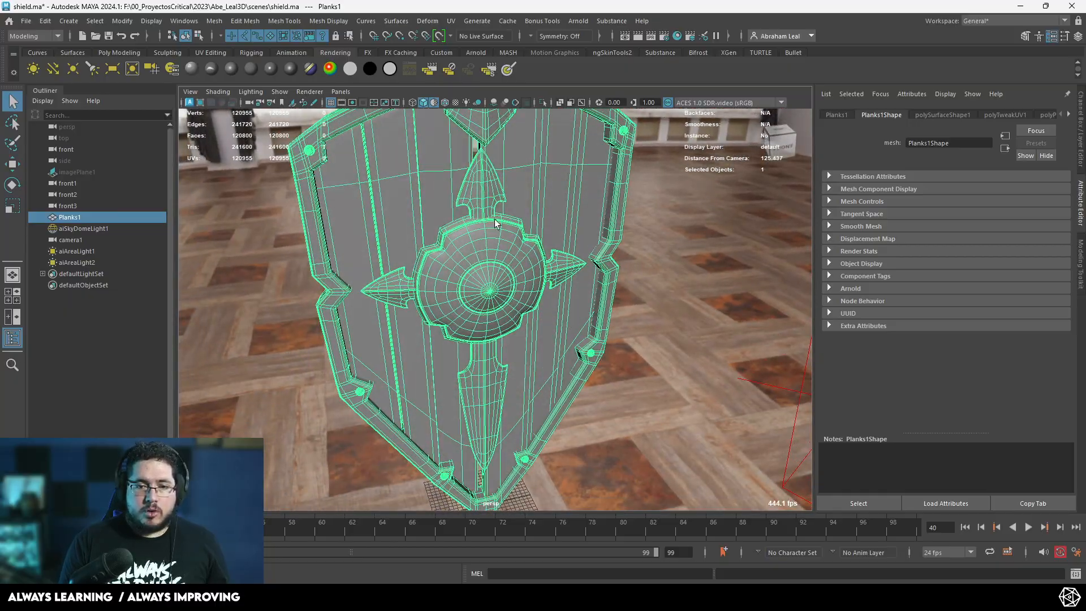
# Step: Isolate a single wooden plank of the shield with smooth preview turned off, showing its open side
pyautogui.click(541, 101)
pyautogui.keyDown('alt'); pyautogui.moveTo(558, 238); pyautogui.dragTo(521, 208); pyautogui.keyUp('alt')
pyautogui.moveTo(521, 209); pyautogui.dragTo(523, 243, button='right')
pyautogui.keyDown('alt'); pyautogui.moveTo(521, 188); pyautogui.dragTo(523, 125); pyautogui.keyUp('alt')
pyautogui.keyDown('alt'); pyautogui.moveTo(637, 412); pyautogui.dragTo(549, 375); pyautogui.keyUp('alt')
pyautogui.click(549, 374)
pyautogui.click(544, 100)
pyautogui.click(544, 100)
pyautogui.keyDown('alt'); pyautogui.moveTo(488, 279); pyautogui.dragTo(492, 322); pyautogui.keyUp('alt')
pyautogui.click(484, 260)
pyautogui.keyDown('alt'); pyautogui.moveTo(492, 322); pyautogui.dragTo(495, 364, button='middle'); pyautogui.keyUp('alt')
pyautogui.keyDown('alt'); pyautogui.moveTo(494, 364); pyautogui.dragTo(507, 327, button='right'); pyautogui.keyUp('alt')
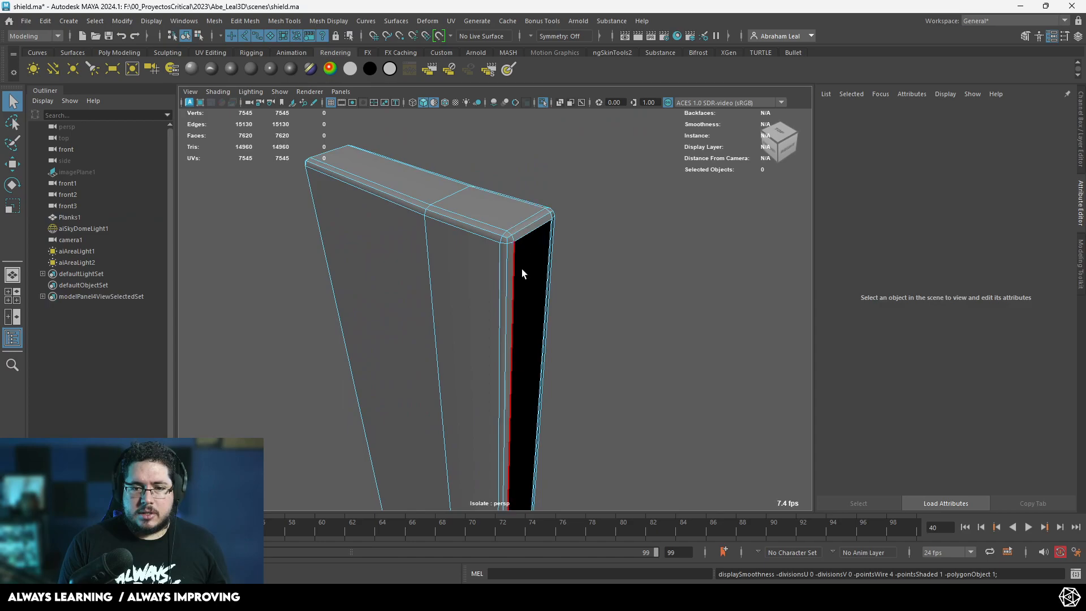
# Step: Bridge the two long border edges along the isolated plank's open side to fill the gap
pyautogui.click(521, 269)
pyautogui.keyDown('alt'); pyautogui.moveTo(542, 357); pyautogui.dragTo(524, 313, button='middle'); pyautogui.keyUp('alt')
pyautogui.keyDown('alt'); pyautogui.moveTo(524, 313); pyautogui.dragTo(541, 179); pyautogui.keyUp('alt')
pyautogui.keyDown('shift'); pyautogui.click(484, 359); pyautogui.keyUp('shift')
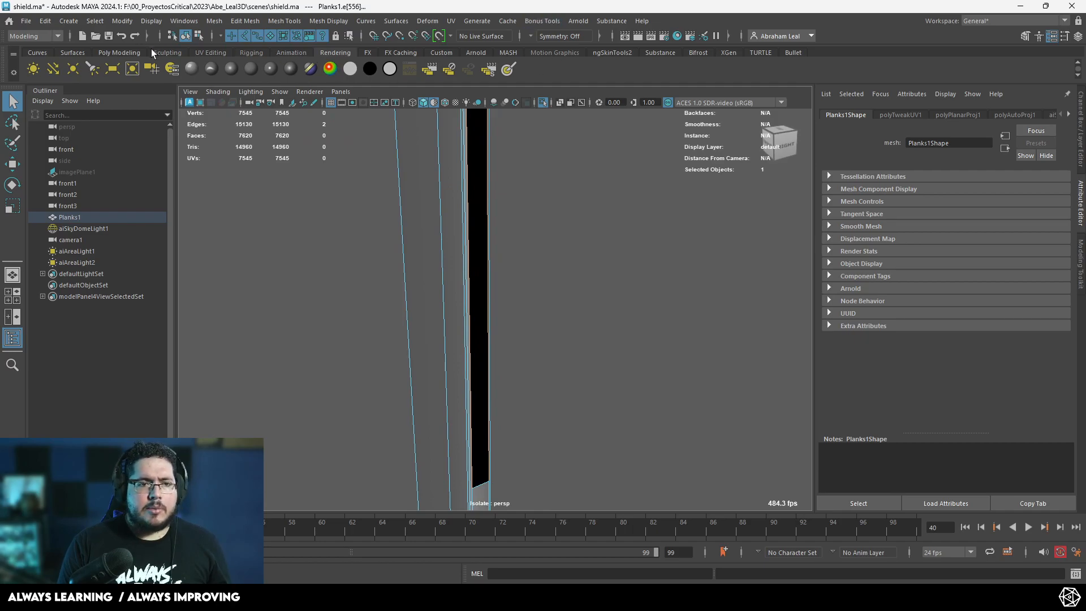
pyautogui.click(103, 55)
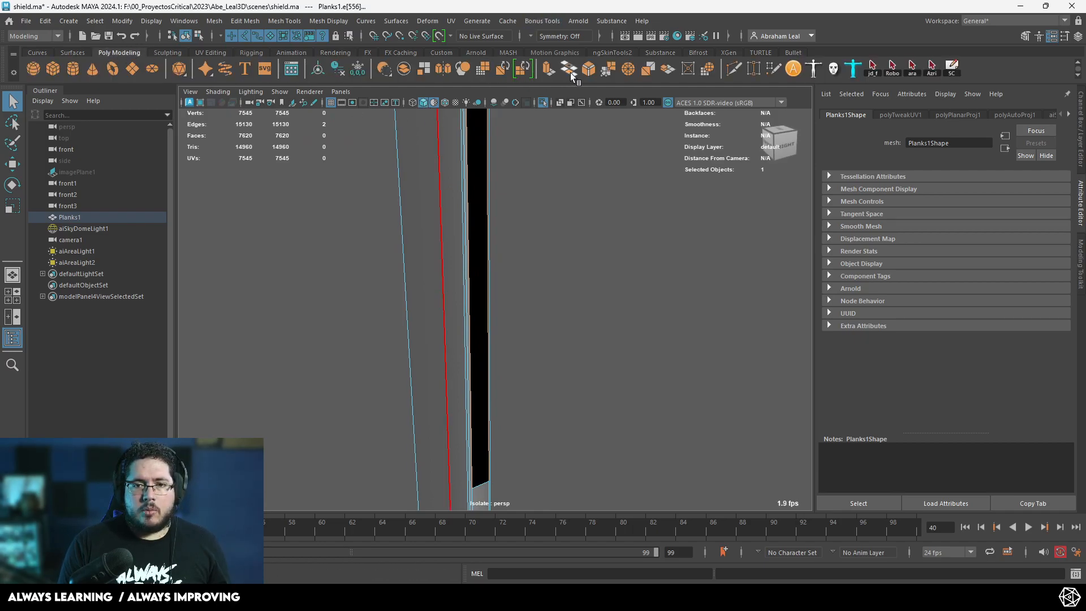
pyautogui.moveTo(473, 161); pyautogui.dragTo(511, 142, button='right')
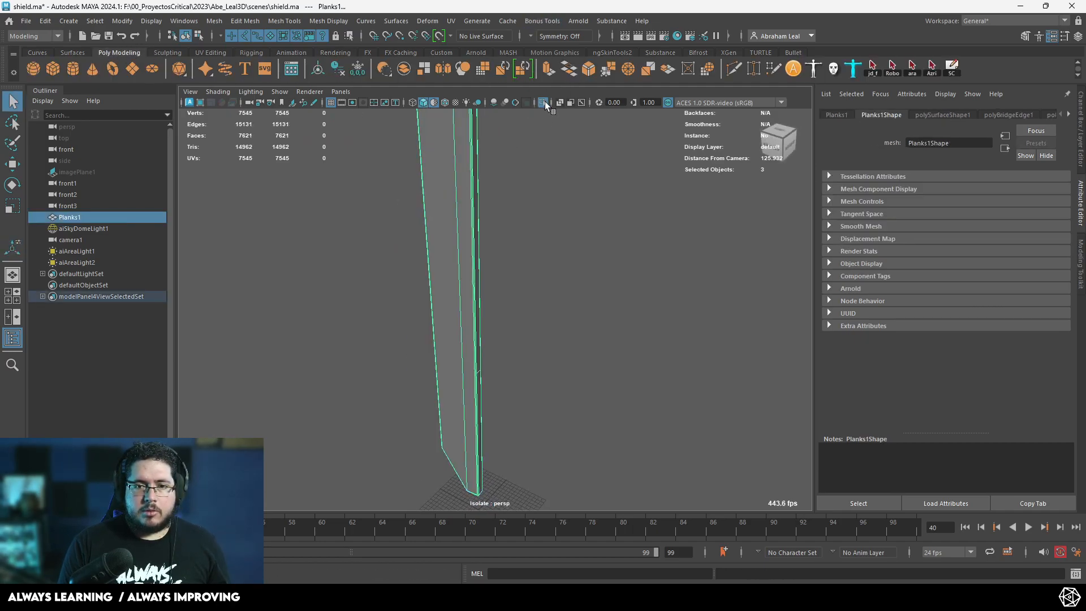
# Step: Leave the isolated view and isolate the next shield plank that has an open side
pyautogui.click(543, 102)
pyautogui.press('f')
pyautogui.keyDown('alt'); pyautogui.moveTo(436, 159); pyautogui.dragTo(529, 194); pyautogui.keyUp('alt')
pyautogui.moveTo(522, 213); pyautogui.dragTo(524, 218, button='right')
pyautogui.doubleClick(526, 199)
pyautogui.keyDown('alt'); pyautogui.moveTo(526, 199); pyautogui.dragTo(509, 255); pyautogui.keyUp('alt')
pyautogui.click(544, 102)
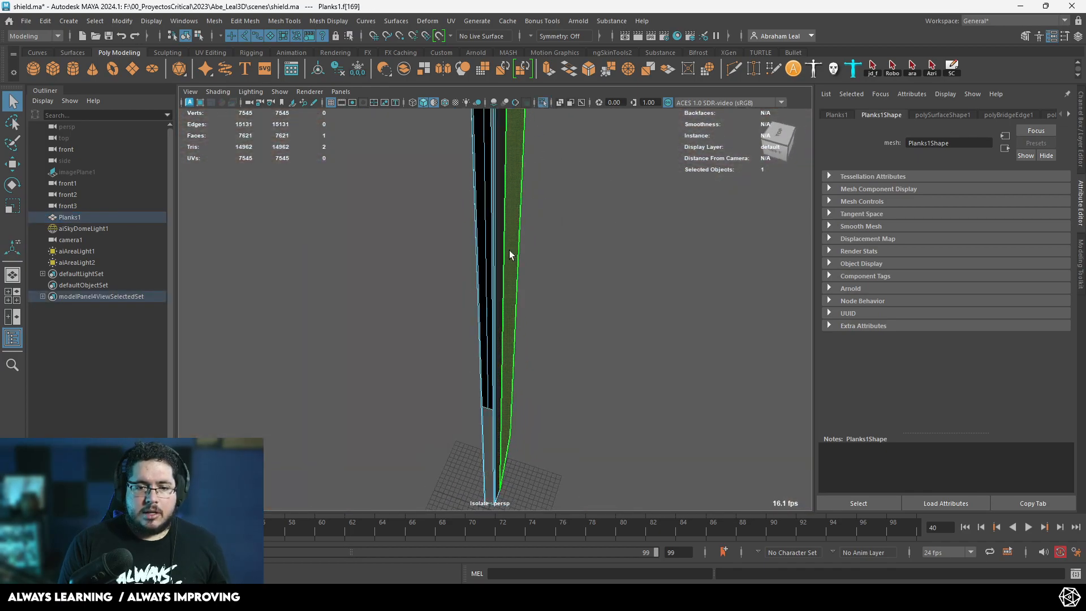
# Step: Bridge the opposite long border edges of this second plank to close its open side
pyautogui.moveTo(509, 254); pyautogui.dragTo(505, 190, button='right')
pyautogui.click(494, 208)
pyautogui.keyDown('alt'); pyautogui.moveTo(514, 222); pyautogui.dragTo(498, 298); pyautogui.keyUp('alt')
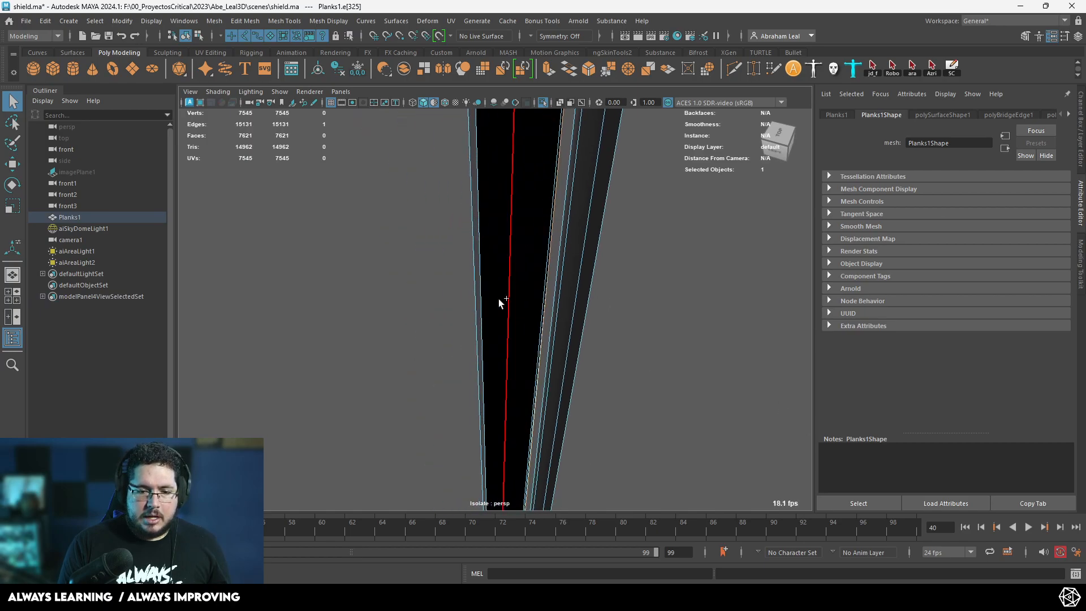
pyautogui.scroll(-3, 493, 296)
pyautogui.press('g')
pyautogui.scroll(-2, 494, 295)
pyautogui.moveTo(479, 238); pyautogui.dragTo(528, 225, button='right')
pyautogui.scroll(-3, 528, 225)
pyautogui.scroll(8, 514, 288)
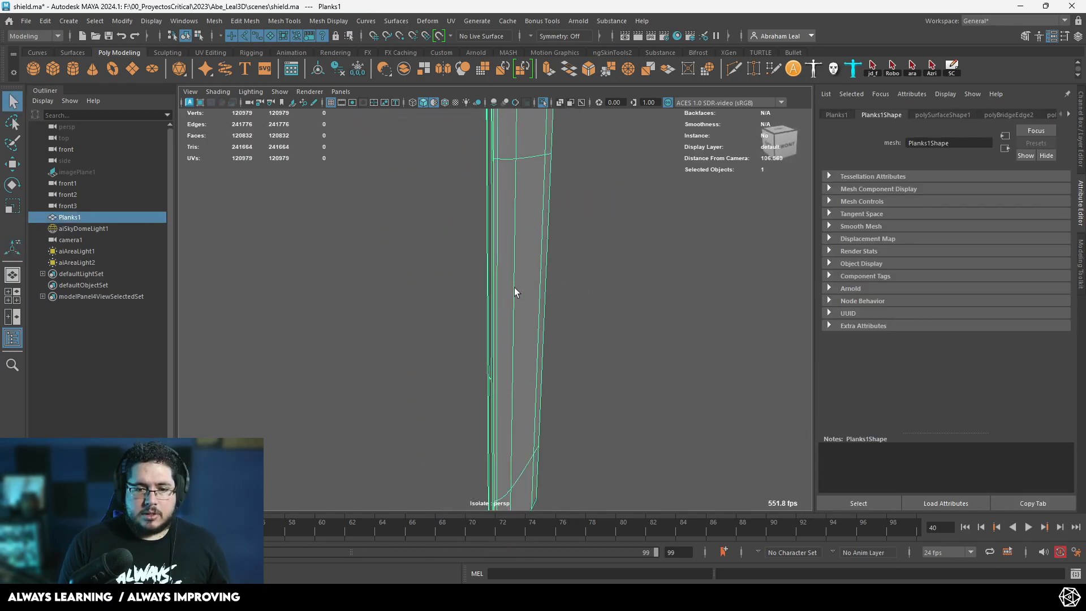
# Step: Delete the extra edge crossing the second plank and return to object mode
pyautogui.press('F10')
pyautogui.click(487, 191)
pyautogui.scroll(-6, 606, 215)
pyautogui.moveTo(543, 207); pyautogui.dragTo(601, 159, button='right')
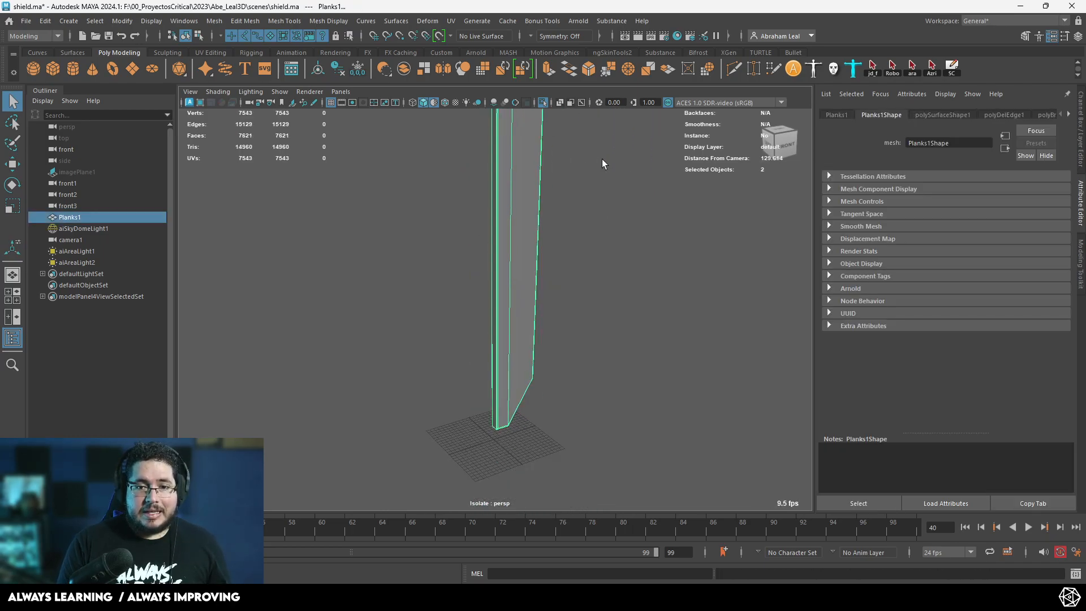
# Step: Isolate the plank just beside the shield's centre and delete the extra edge crossing its side
pyautogui.press('f')
pyautogui.click(543, 103)
pyautogui.press('F11')
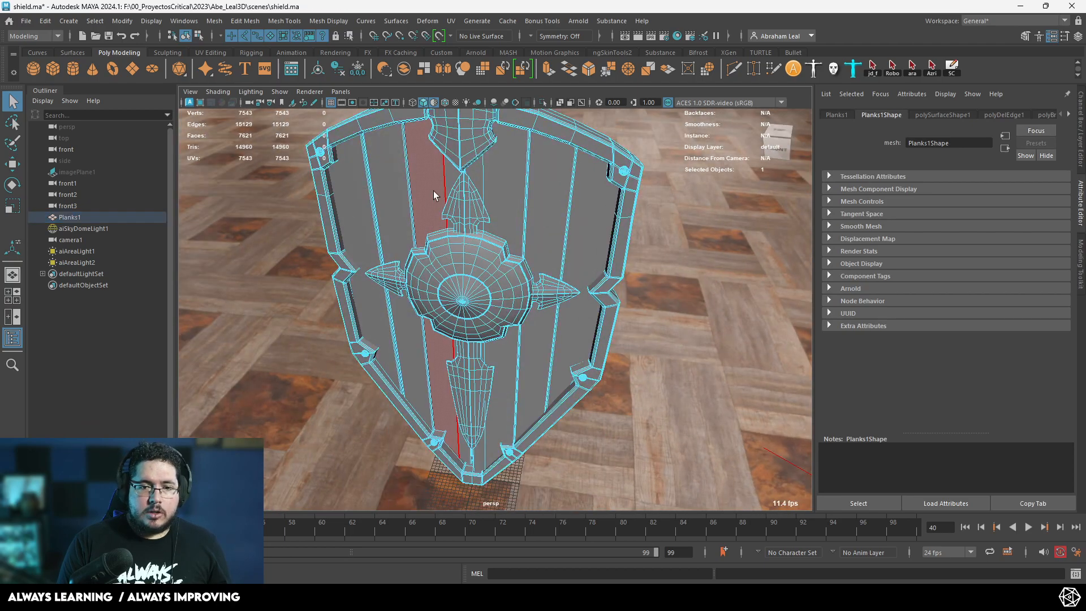
pyautogui.doubleClick(434, 192)
pyautogui.click(543, 102)
pyautogui.press('f')
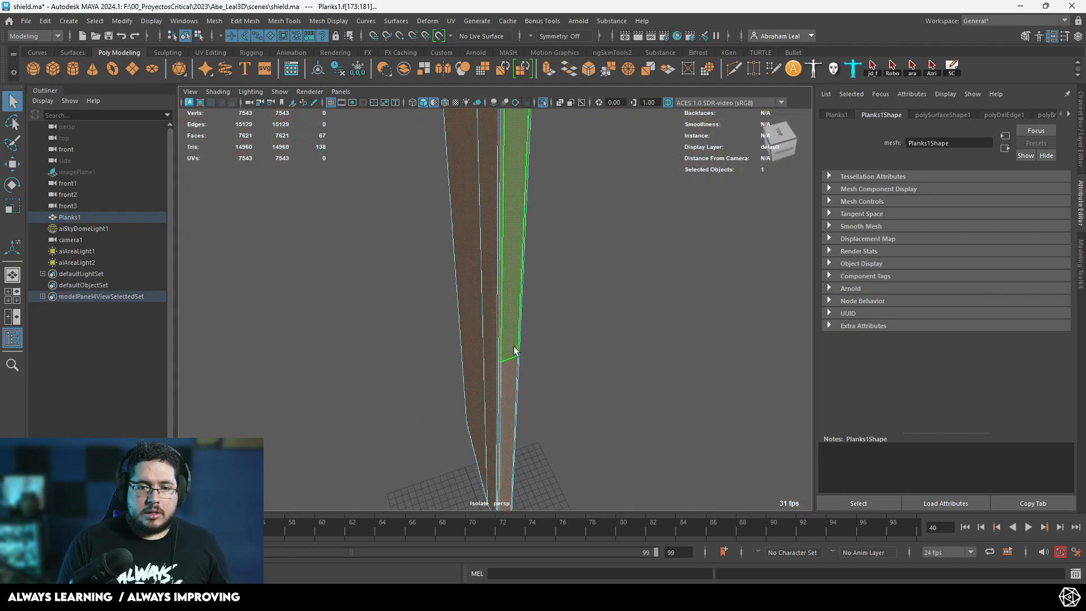
pyautogui.press('F10')
pyautogui.click(509, 357)
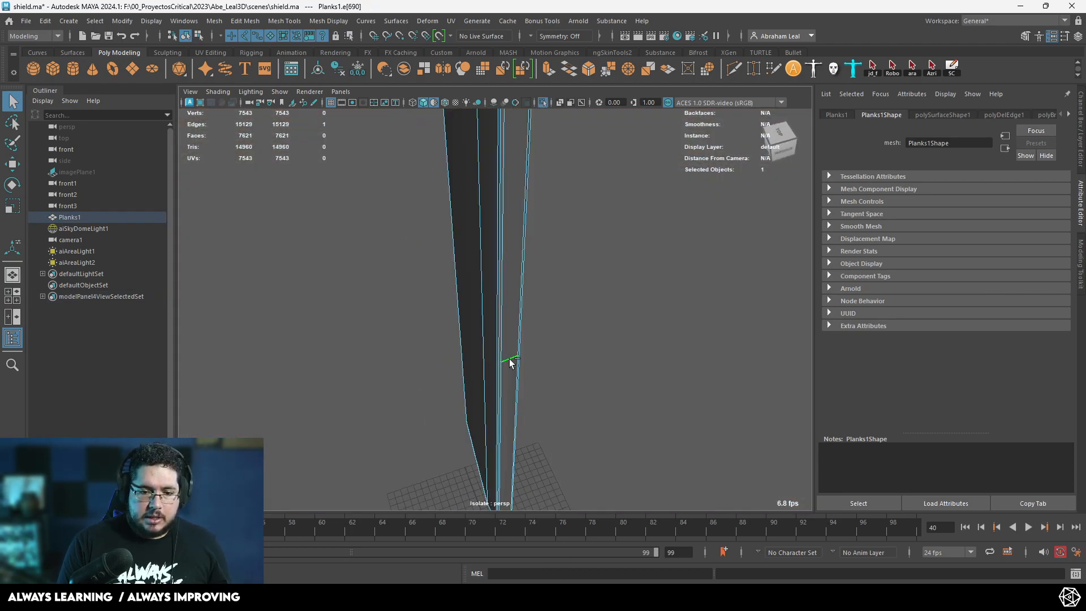
pyautogui.press('Delete')
pyautogui.click(543, 102)
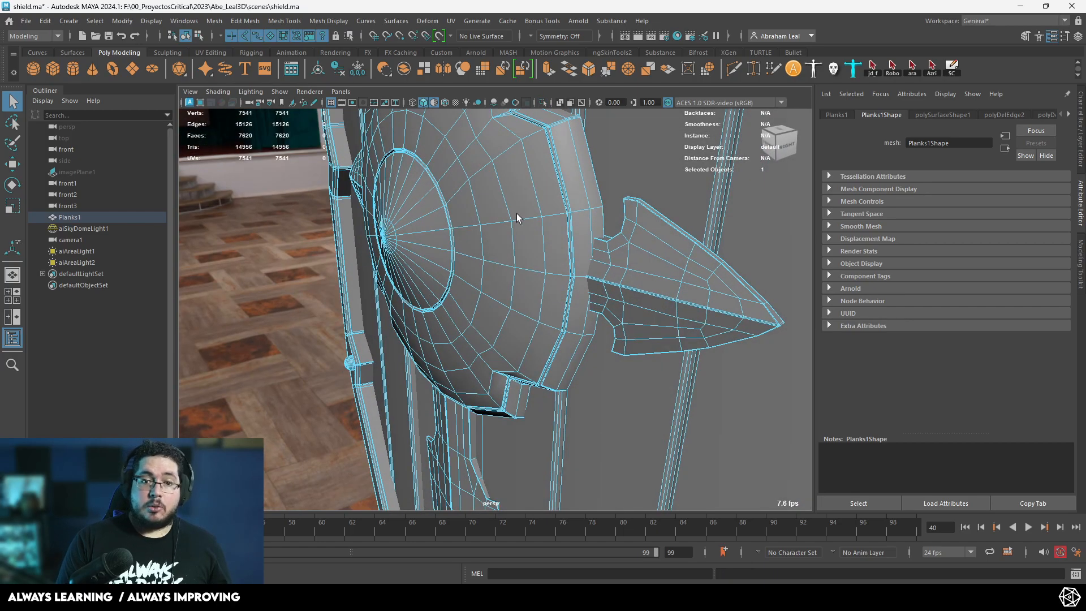
pyautogui.moveTo(517, 213); pyautogui.dragTo(583, 152, button='right')
pyautogui.keyDown('alt'); pyautogui.moveTo(584, 153); pyautogui.dragTo(512, 296); pyautogui.keyUp('alt')
pyautogui.press('F11')
pyautogui.doubleClick(475, 318)
pyautogui.press('w')
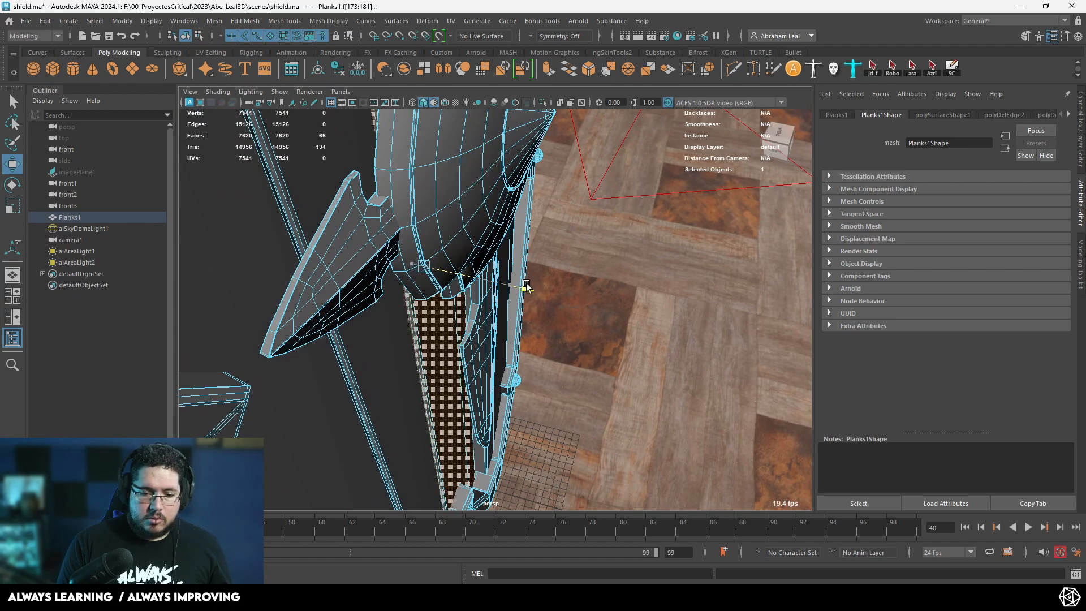
pyautogui.keyDown('alt'); pyautogui.moveTo(523, 289); pyautogui.dragTo(536, 354); pyautogui.keyUp('alt')
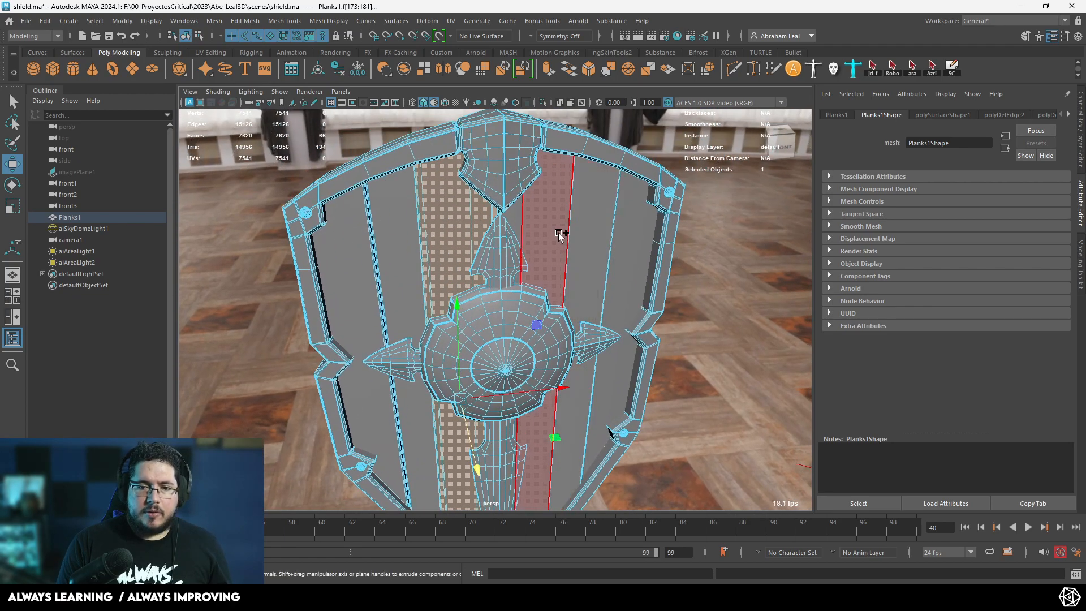
# Step: Separate the shield mesh into individual pieces
pyautogui.moveTo(559, 235); pyautogui.dragTo(589, 228, button='right')
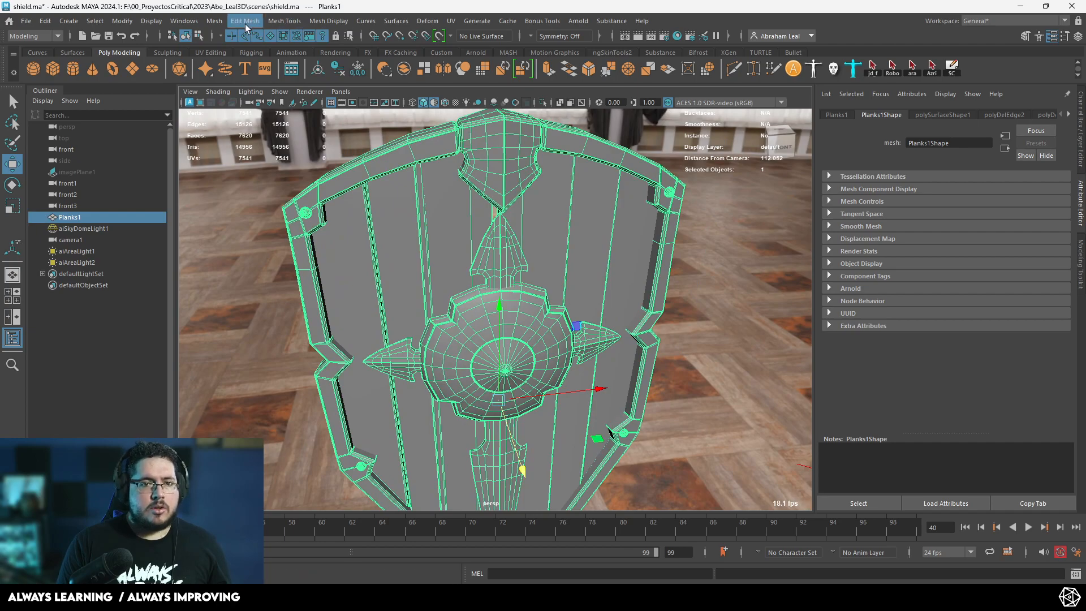
pyautogui.click(217, 22)
pyautogui.click(244, 77)
# Step: Select the six wooden planks and isolate them from the rest of the shield
pyautogui.click(402, 242)
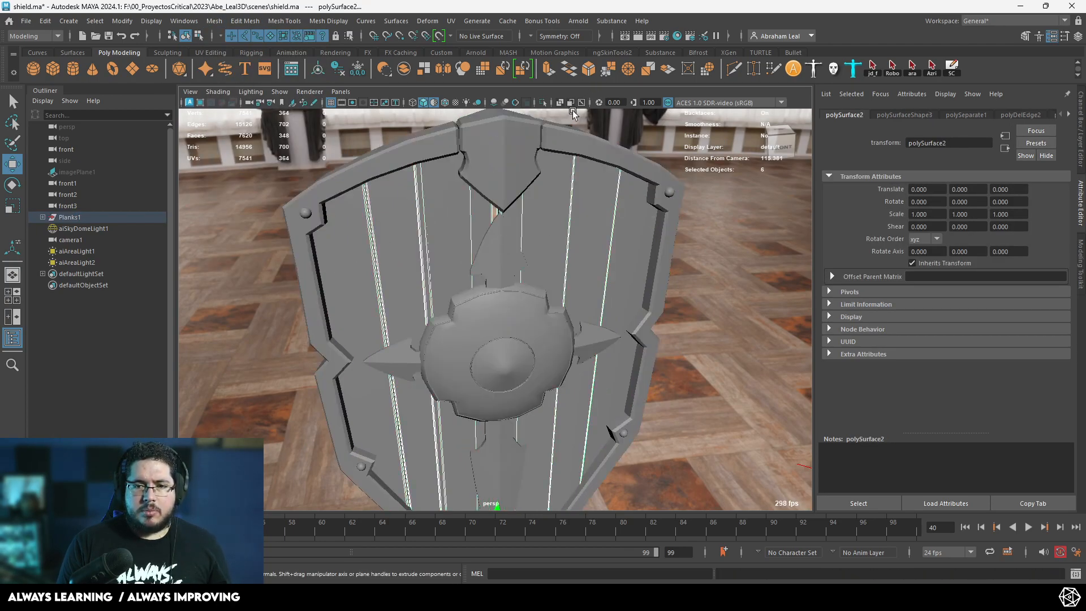
pyautogui.click(542, 103)
pyautogui.keyDown('alt'); pyautogui.moveTo(518, 170); pyautogui.dragTo(472, 227); pyautogui.keyUp('alt')
# Step: In the top view, rotate central plank polySurface4 to Y -5.402 and move it to X 0.893, Z 1.204, against the neighbouring plank
pyautogui.click(499, 216)
pyautogui.press('space')
pyautogui.scroll(-3, 470, 226)
pyautogui.click(533, 300)
pyautogui.press('e')
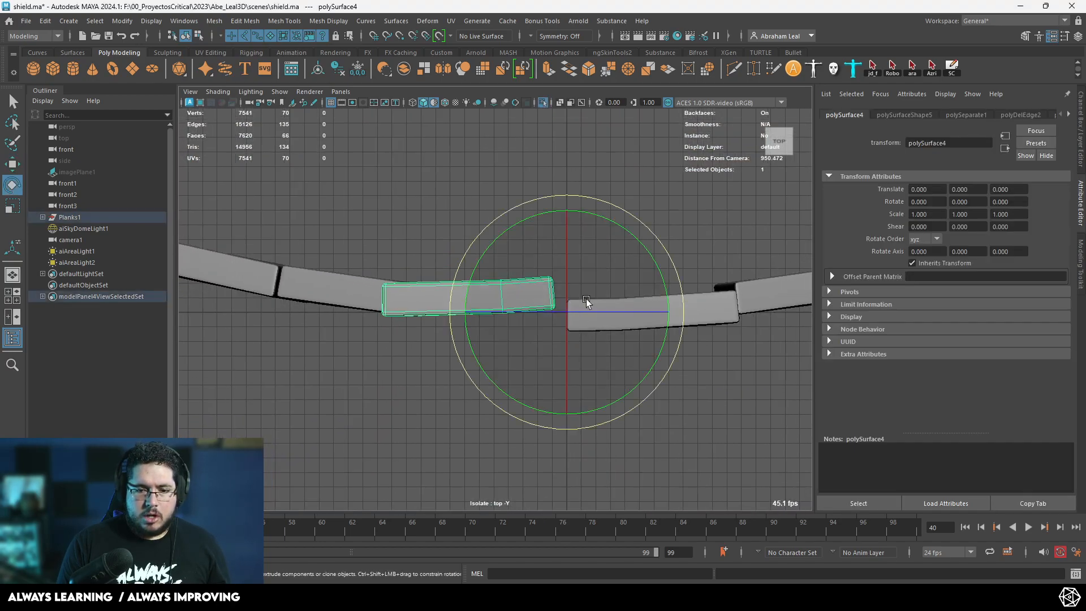
pyautogui.moveTo(629, 235); pyautogui.dragTo(645, 242)
pyautogui.press('w')
pyautogui.moveTo(567, 312); pyautogui.dragTo(577, 324)
pyautogui.press('e')
pyautogui.moveTo(627, 246); pyautogui.dragTo(568, 227)
pyautogui.press('w')
pyautogui.moveTo(556, 315); pyautogui.dragTo(576, 334)
pyautogui.click(652, 402)
# Step: Select all six planks in the top view and center their pivots
pyautogui.press('space')
pyautogui.keyDown('alt'); pyautogui.moveTo(618, 288); pyautogui.dragTo(629, 266); pyautogui.keyUp('alt')
pyautogui.keyDown('alt'); pyautogui.moveTo(629, 266); pyautogui.dragTo(452, 353); pyautogui.keyUp('alt')
pyautogui.press('space')
pyautogui.click(456, 352)
pyautogui.scroll(-8, 676, 281)
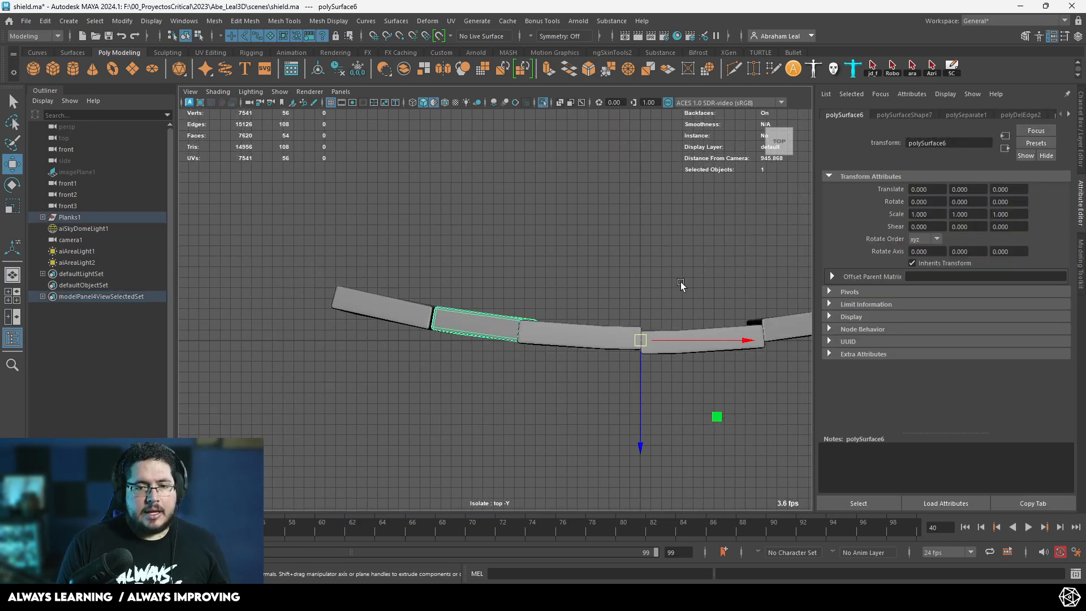
pyautogui.keyDown('alt'); pyautogui.moveTo(725, 282); pyautogui.dragTo(585, 253, button='middle'); pyautogui.keyUp('alt')
pyautogui.scroll(-1, 585, 252)
pyautogui.moveTo(693, 238); pyautogui.dragTo(167, 395)
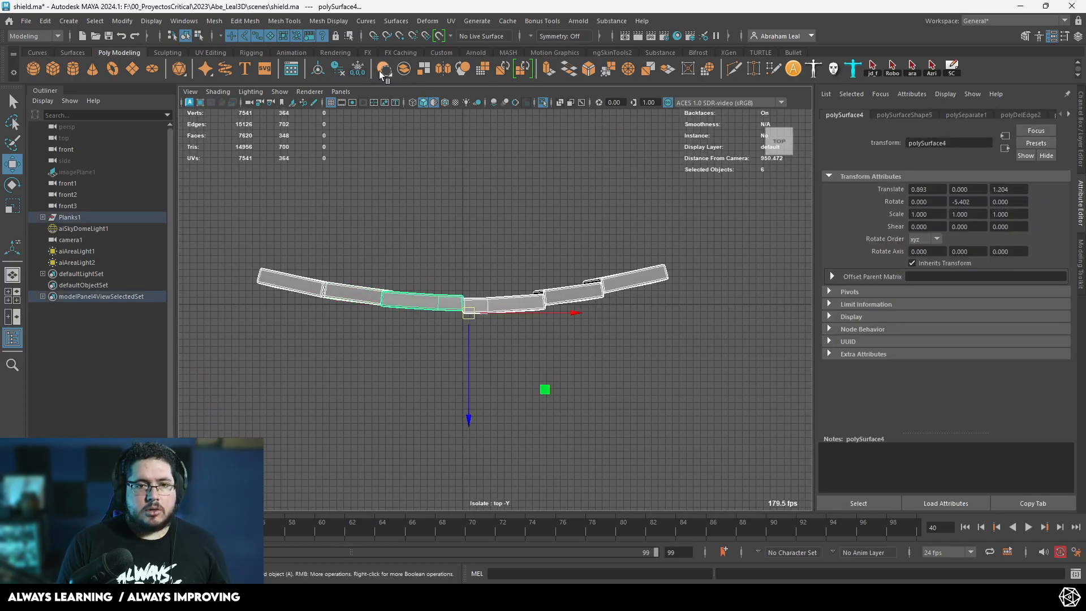
pyautogui.click(317, 69)
# Step: Nudge plank polySurface6 into line with its neighbours and shift central plank polySurface1 to X -0.037, Z -0.402
pyautogui.scroll(5, 264, 303)
pyautogui.keyDown('alt'); pyautogui.moveTo(264, 304); pyautogui.dragTo(458, 323, button='middle'); pyautogui.keyUp('alt')
pyautogui.scroll(2, 453, 311)
pyautogui.click(450, 306)
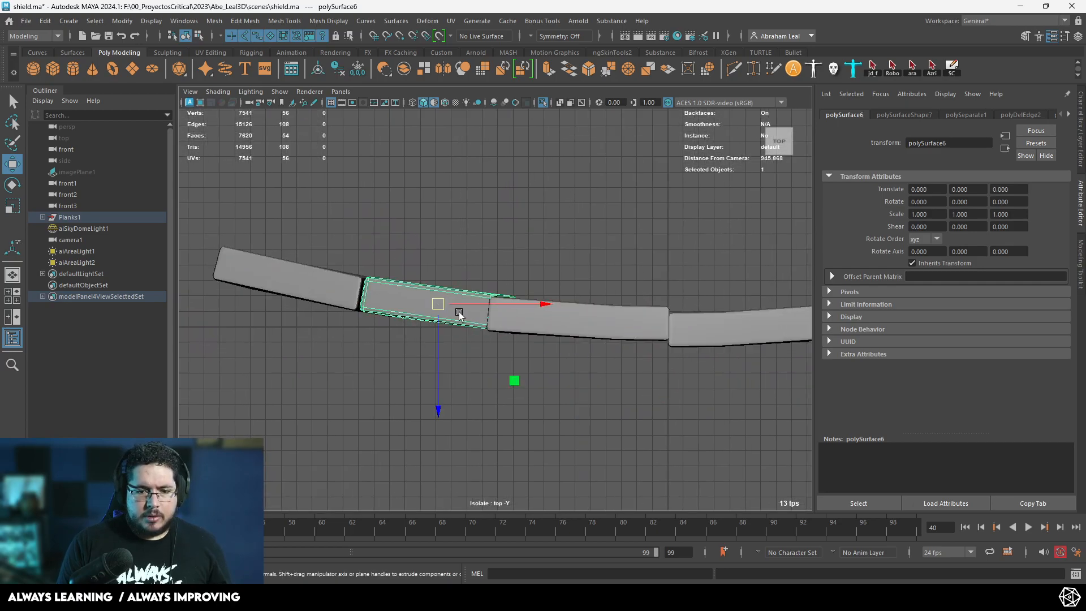
pyautogui.moveTo(439, 309); pyautogui.dragTo(438, 308)
pyautogui.keyDown('alt'); pyautogui.moveTo(685, 326); pyautogui.dragTo(318, 337, button='middle'); pyautogui.keyUp('alt')
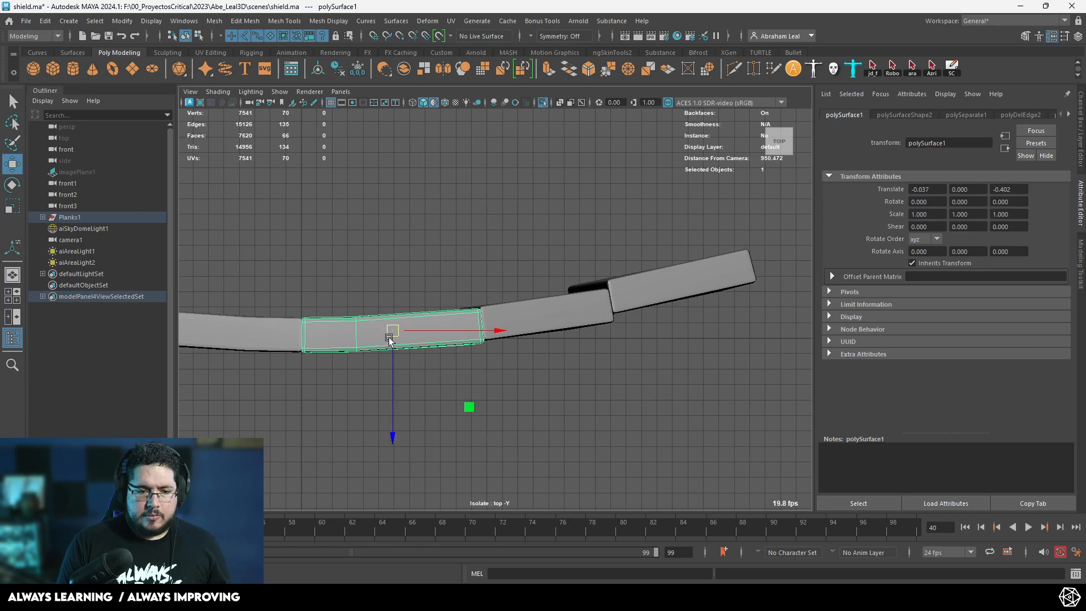
# Step: Rotate plank polySurface3 to Y 3.519 and move it to X -0.037, Z -0.183 to align it with the row
pyautogui.moveTo(616, 257); pyautogui.dragTo(613, 254)
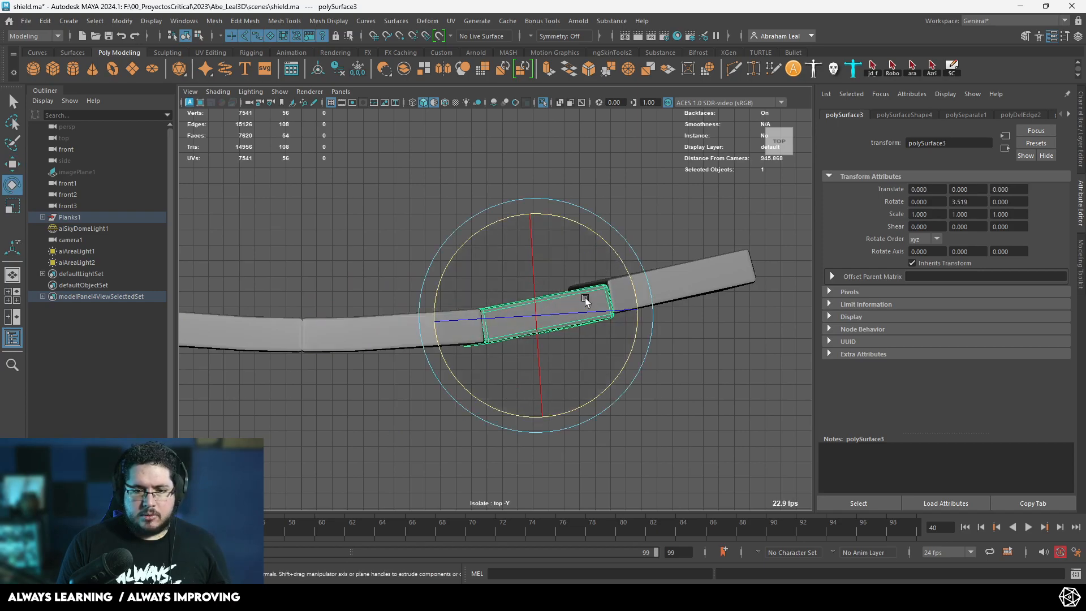
pyautogui.press('w')
pyautogui.moveTo(540, 313); pyautogui.dragTo(540, 310)
pyautogui.click(605, 404)
# Step: Check in perspective how the planks line up along their top ends and seams
pyautogui.press('space')
pyautogui.moveTo(605, 404); pyautogui.dragTo(602, 362)
pyautogui.keyDown('alt'); pyautogui.moveTo(570, 296); pyautogui.dragTo(451, 322); pyautogui.keyUp('alt')
pyautogui.click(374, 359)
pyautogui.keyDown('shift'); pyautogui.click(574, 270); pyautogui.keyUp('shift')
pyautogui.keyDown('alt'); pyautogui.moveTo(476, 390); pyautogui.dragTo(596, 404); pyautogui.keyUp('alt')
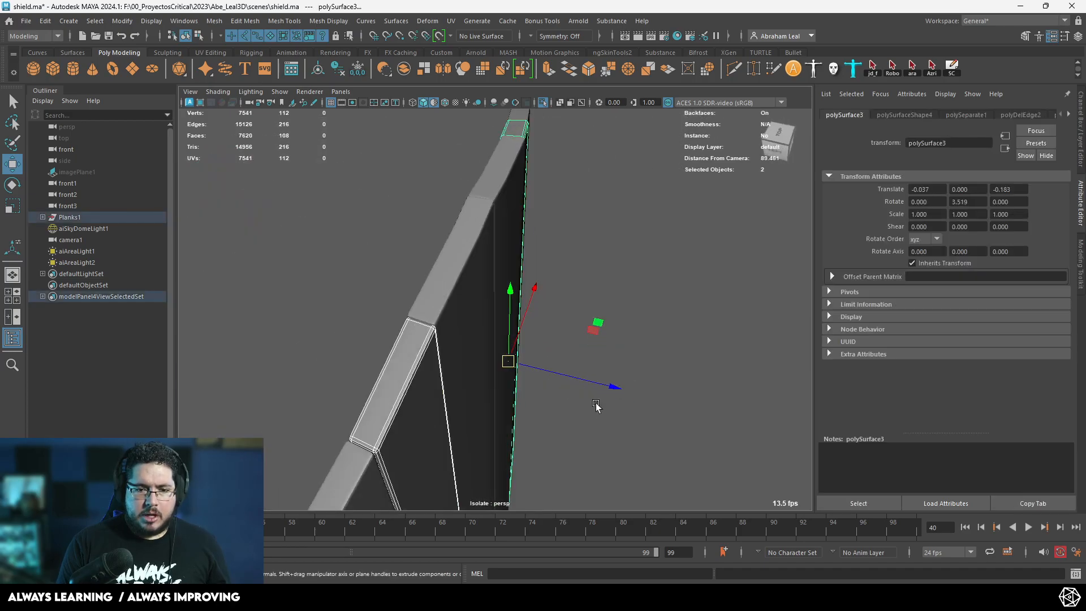
pyautogui.click(482, 310)
pyautogui.keyDown('alt'); pyautogui.moveTo(513, 493); pyautogui.dragTo(531, 464); pyautogui.keyUp('alt')
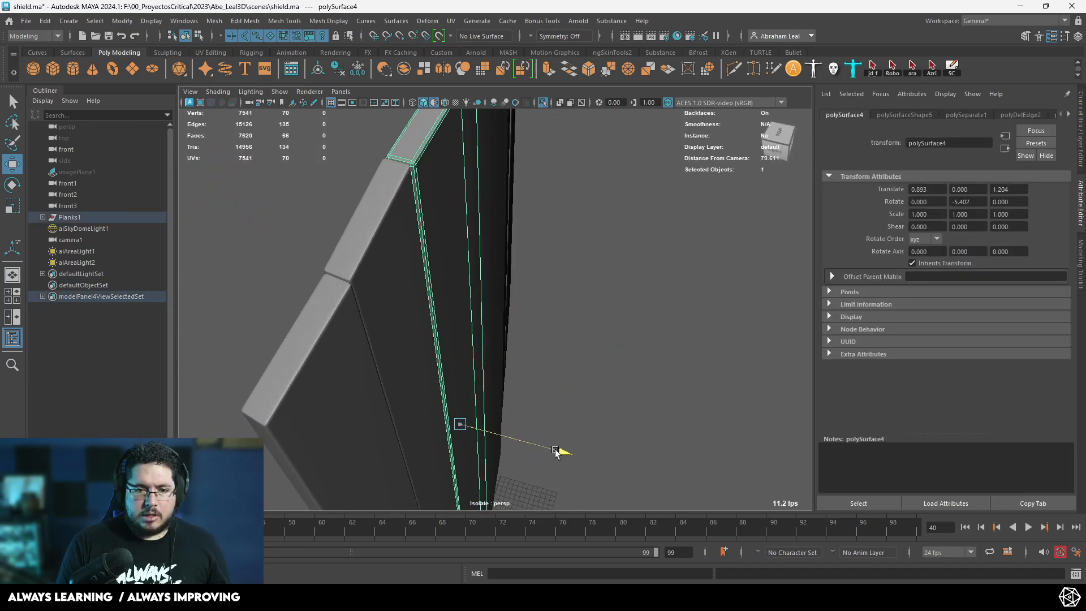
pyautogui.click(588, 413)
pyautogui.keyDown('alt'); pyautogui.moveTo(588, 412); pyautogui.dragTo(537, 354); pyautogui.keyUp('alt')
pyautogui.click(214, 359)
pyautogui.keyDown('alt'); pyautogui.moveTo(215, 360); pyautogui.dragTo(277, 374); pyautogui.keyUp('alt')
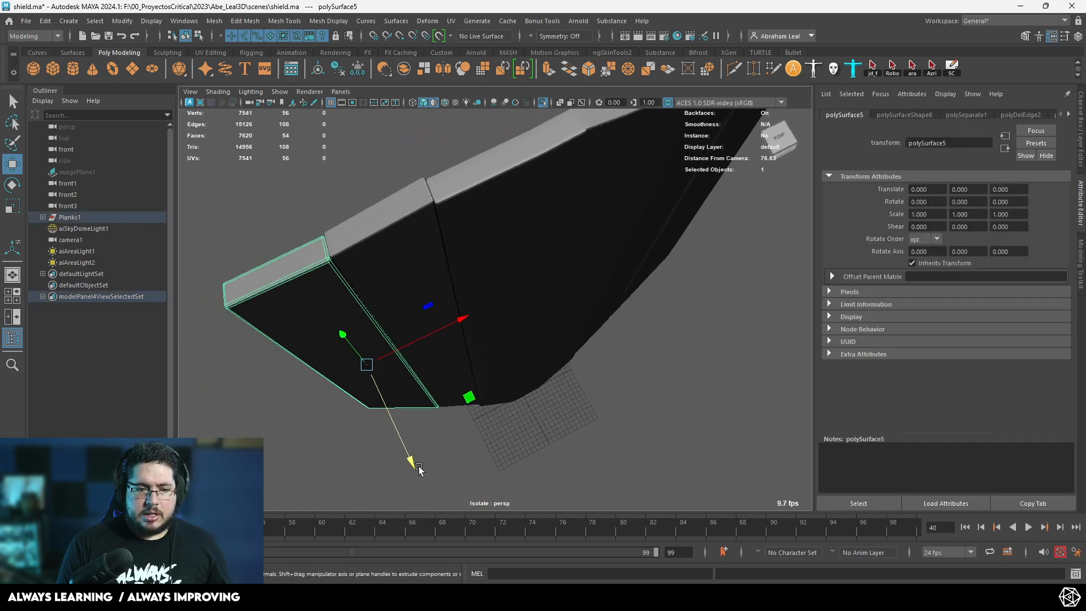
pyautogui.click(611, 362)
# Step: Leave the isolated view to show the whole shield and examine its separate pieces
pyautogui.click(542, 102)
pyautogui.keyDown('alt'); pyautogui.moveTo(535, 186); pyautogui.dragTo(504, 213); pyautogui.keyUp('alt')
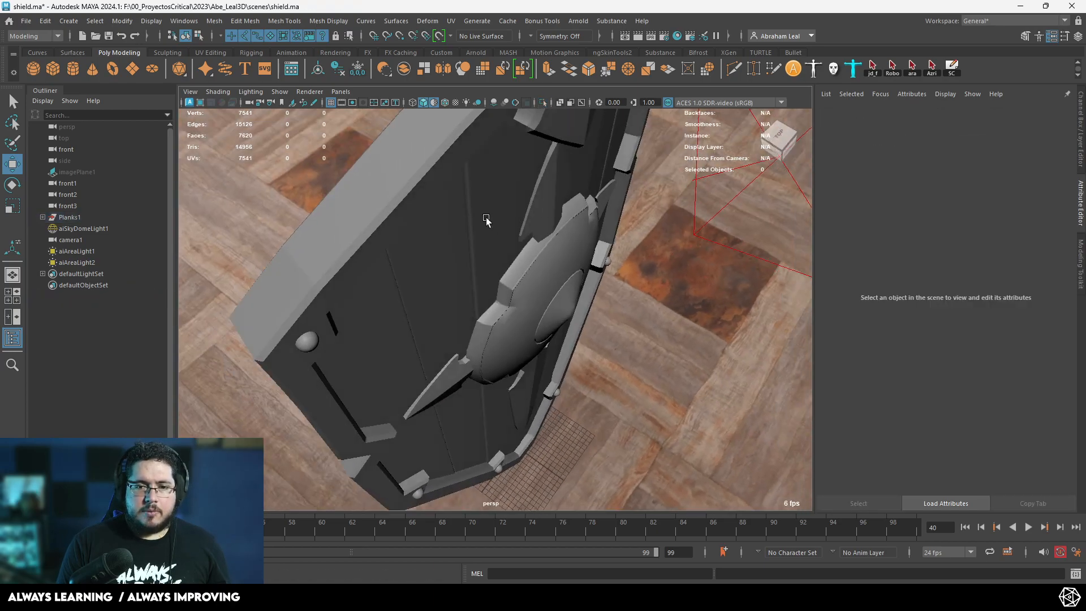
pyautogui.click(351, 219)
pyautogui.keyDown('alt'); pyautogui.moveTo(370, 263); pyautogui.dragTo(602, 359); pyautogui.keyUp('alt')
pyautogui.click(501, 330)
pyautogui.keyDown('alt'); pyautogui.moveTo(601, 358); pyautogui.dragTo(362, 345, button='right'); pyautogui.keyUp('alt')
pyautogui.keyDown('alt'); pyautogui.moveTo(362, 345); pyautogui.dragTo(450, 297); pyautogui.keyUp('alt')
pyautogui.keyDown('alt'); pyautogui.moveTo(450, 297); pyautogui.dragTo(524, 341, button='right'); pyautogui.keyUp('alt')
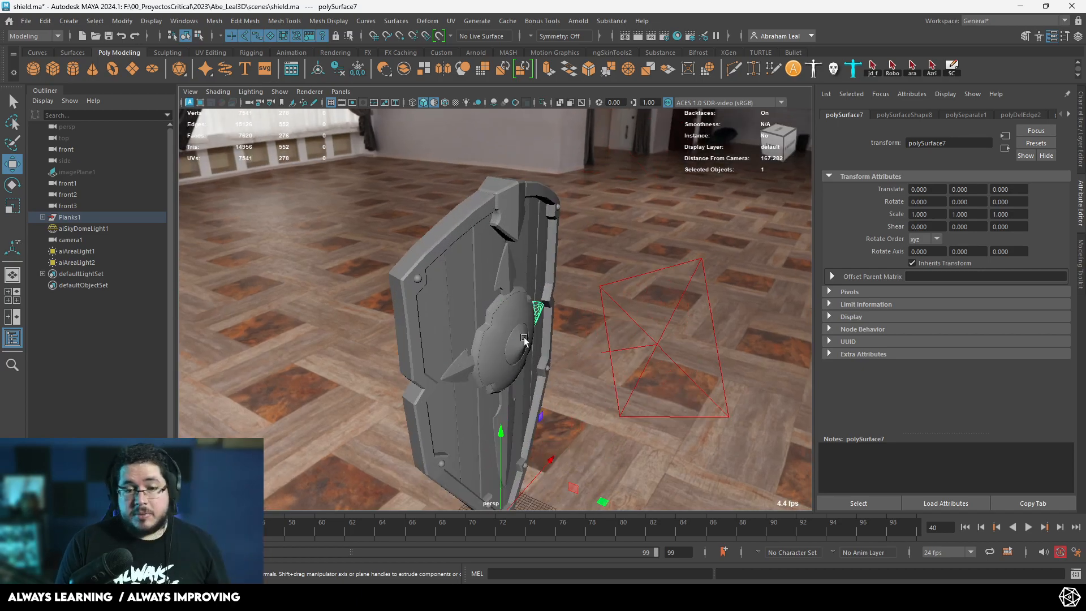
# Step: Select all the shield pieces and delete their UVs
pyautogui.keyDown('alt'); pyautogui.moveTo(524, 341); pyautogui.dragTo(424, 309); pyautogui.keyUp('alt')
pyautogui.keyDown('alt'); pyautogui.moveTo(424, 308); pyautogui.dragTo(375, 284, button='right'); pyautogui.keyUp('alt')
pyautogui.keyDown('alt'); pyautogui.moveTo(374, 284); pyautogui.dragTo(600, 243); pyautogui.keyUp('alt')
pyautogui.moveTo(383, 497); pyautogui.dragTo(605, 310)
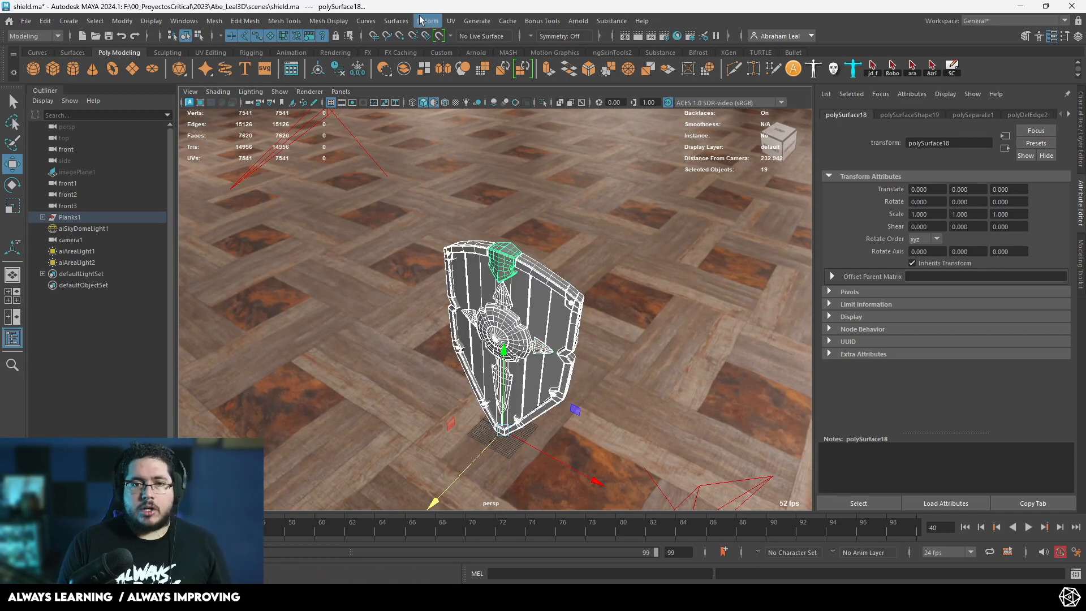
pyautogui.click(451, 21)
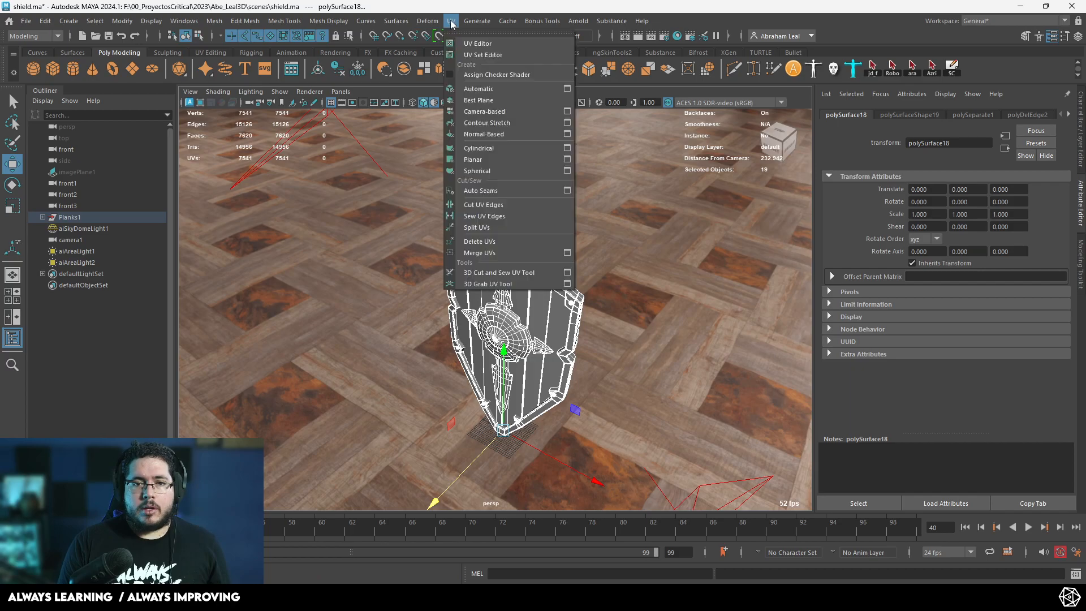
pyautogui.click(490, 241)
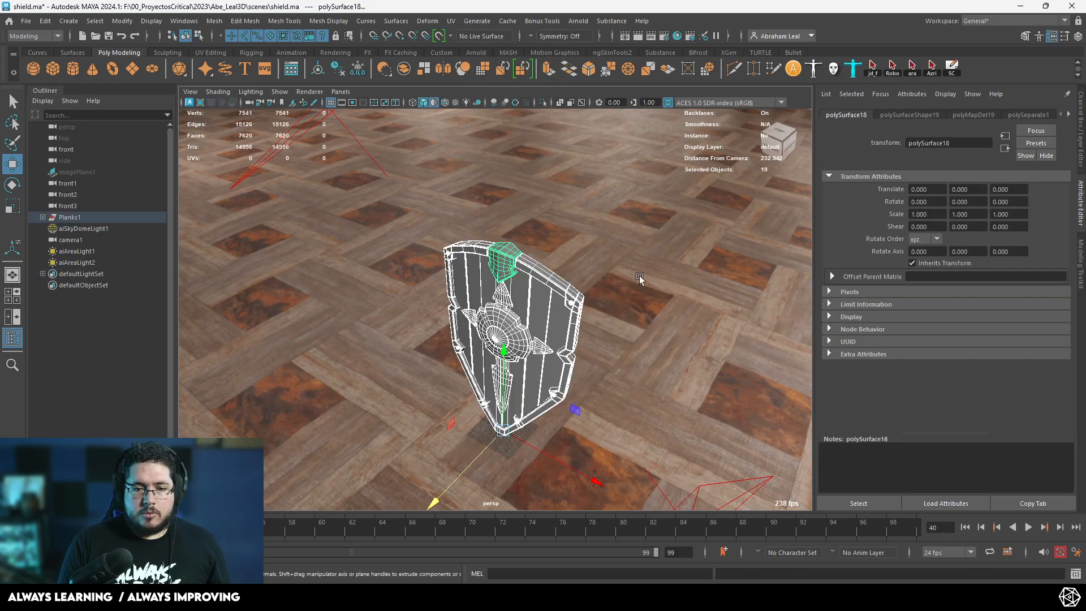
# Step: Create camera-based UVs on all the shield pieces and inspect the top ornament's projection in the UV Editor
pyautogui.click(451, 22)
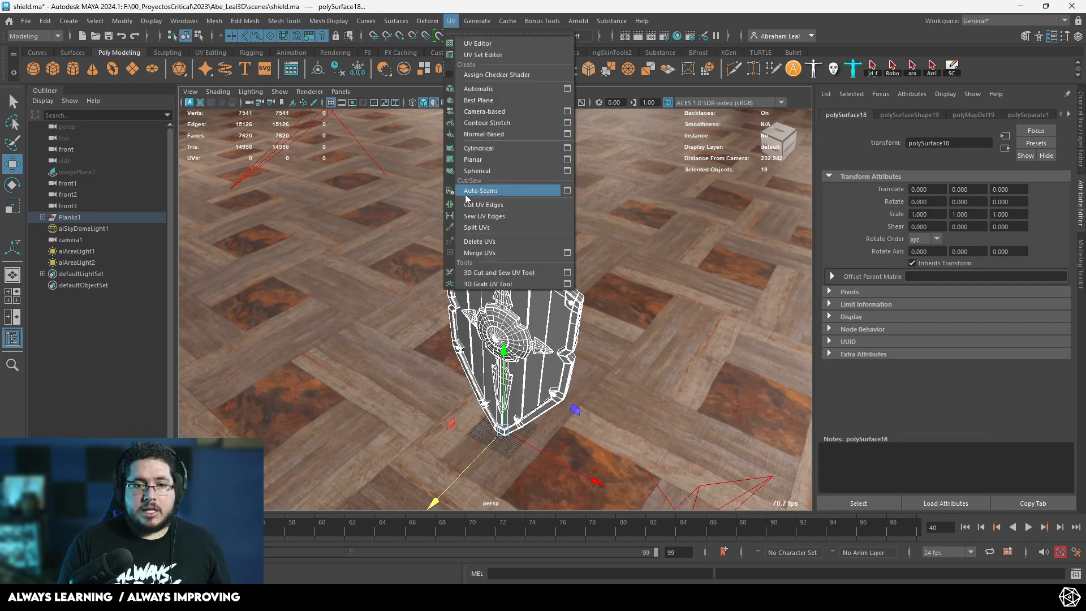
pyautogui.click(488, 112)
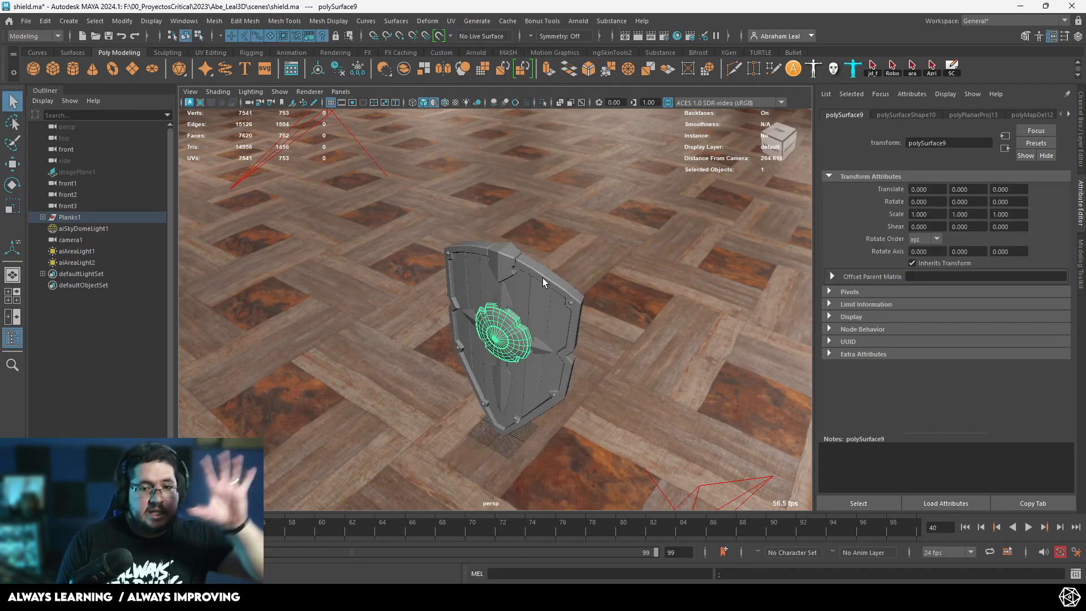
pyautogui.click(494, 251)
pyautogui.click(451, 21)
pyautogui.click(482, 43)
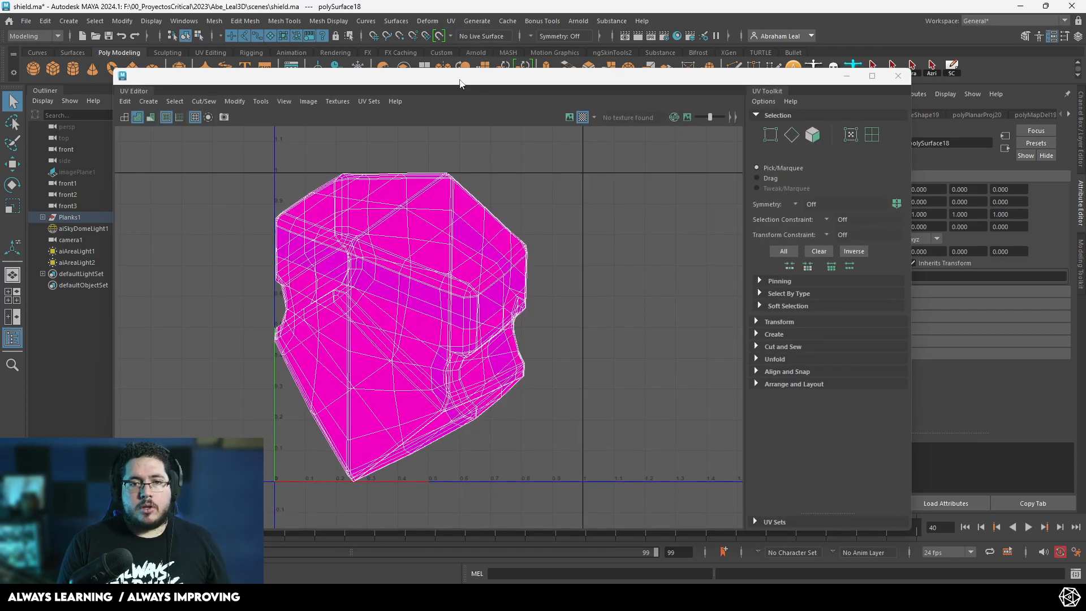
pyautogui.click(747, 55)
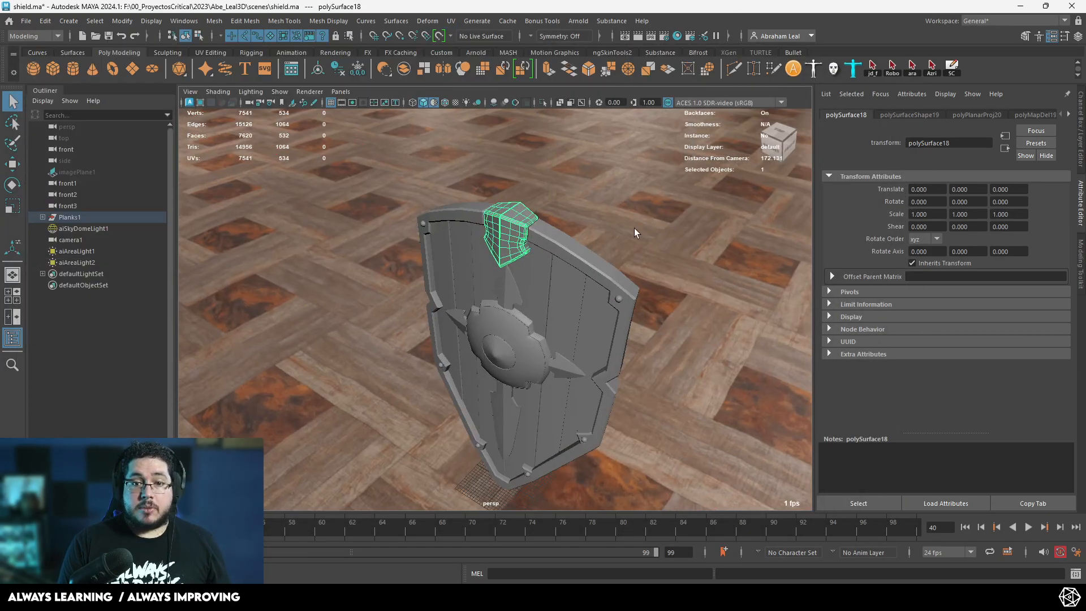
# Step: Isolate the top ornament and select the edge loop running around the middle of its side thickness
pyautogui.click(542, 102)
pyautogui.keyDown('alt'); pyautogui.moveTo(523, 187); pyautogui.dragTo(495, 192); pyautogui.keyUp('alt')
pyautogui.keyDown('alt'); pyautogui.moveTo(495, 191); pyautogui.dragTo(545, 213, button='right'); pyautogui.keyUp('alt')
pyautogui.keyDown('alt'); pyautogui.moveTo(544, 213); pyautogui.dragTo(560, 321, button='middle'); pyautogui.keyUp('alt')
pyautogui.keyDown('alt'); pyautogui.moveTo(560, 320); pyautogui.dragTo(512, 333); pyautogui.keyUp('alt')
pyautogui.keyDown('alt'); pyautogui.moveTo(512, 333); pyautogui.dragTo(543, 347, button='right'); pyautogui.keyUp('alt')
pyautogui.keyDown('alt'); pyautogui.moveTo(543, 346); pyautogui.dragTo(586, 385, button='middle'); pyautogui.keyUp('alt')
pyautogui.keyDown('alt'); pyautogui.moveTo(585, 384); pyautogui.dragTo(601, 397, button='right'); pyautogui.keyUp('alt')
pyautogui.moveTo(601, 397)
pyautogui.keyDown('alt'); pyautogui.mouseDown()
pyautogui.moveTo(603, 315)
pyautogui.moveTo(608, 394)
pyautogui.mouseUp(); pyautogui.keyUp('alt')
pyautogui.keyDown('alt'); pyautogui.moveTo(609, 395); pyautogui.dragTo(659, 402, button='right'); pyautogui.keyUp('alt')
pyautogui.keyDown('alt'); pyautogui.moveTo(659, 402); pyautogui.dragTo(585, 369, button='middle'); pyautogui.keyUp('alt')
pyautogui.keyDown('alt'); pyautogui.moveTo(585, 369); pyautogui.dragTo(650, 356, button='right'); pyautogui.keyUp('alt')
pyautogui.keyDown('alt'); pyautogui.moveTo(649, 356); pyautogui.dragTo(591, 339, button='middle'); pyautogui.keyUp('alt')
pyautogui.keyDown('alt'); pyautogui.moveTo(599, 304); pyautogui.dragTo(544, 263, button='right'); pyautogui.keyUp('alt')
pyautogui.moveTo(543, 260); pyautogui.dragTo(542, 229, button='right')
pyautogui.doubleClick(524, 262)
# Step: Add the short edge loops at the ornament's side corners to the selection and cut the UVs along them
pyautogui.keyDown('alt'); pyautogui.moveTo(580, 314); pyautogui.dragTo(555, 310); pyautogui.keyUp('alt')
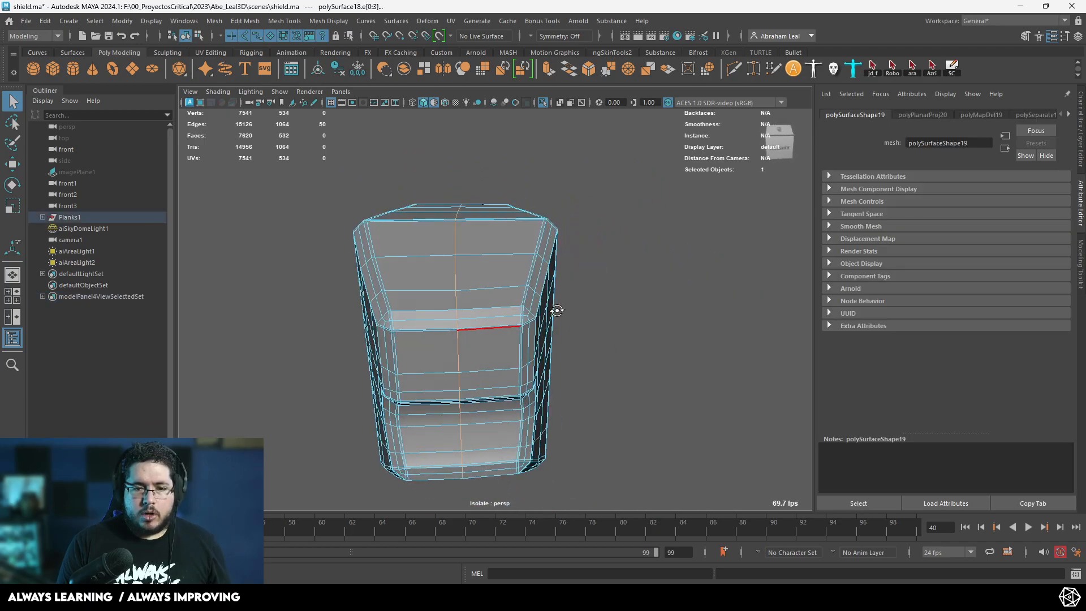
pyautogui.keyDown('alt'); pyautogui.moveTo(555, 311); pyautogui.dragTo(592, 339, button='right'); pyautogui.keyUp('alt')
pyautogui.keyDown('alt'); pyautogui.moveTo(592, 340); pyautogui.dragTo(583, 298, button='middle'); pyautogui.keyUp('alt')
pyautogui.keyDown('shift'); pyautogui.doubleClick(380, 277); pyautogui.keyUp('shift')
pyautogui.keyDown('alt'); pyautogui.moveTo(380, 277); pyautogui.dragTo(564, 385); pyautogui.keyUp('alt')
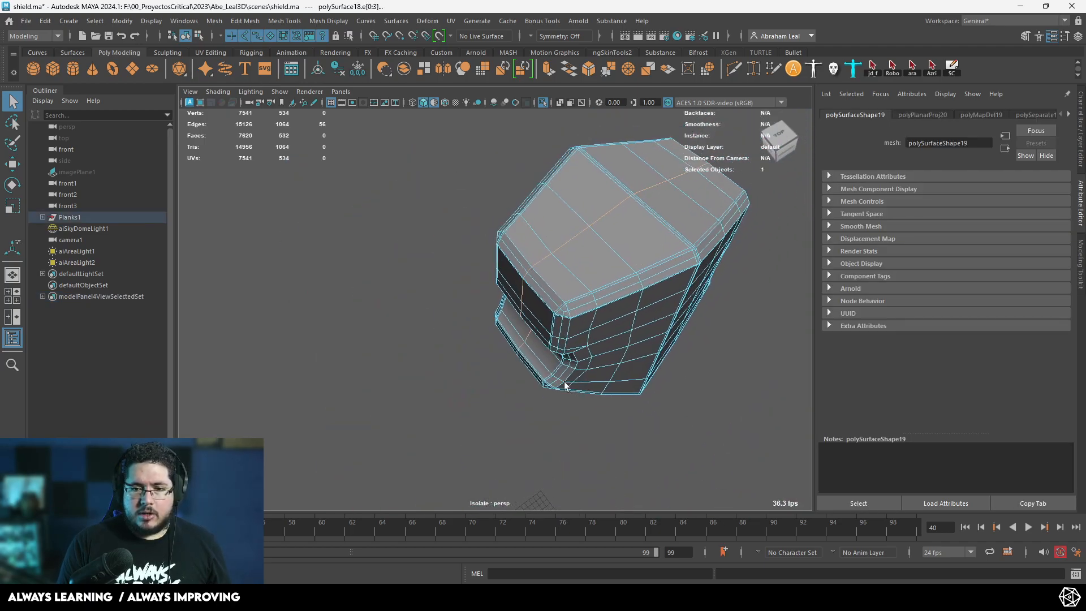
pyautogui.keyDown('alt'); pyautogui.moveTo(565, 385); pyautogui.dragTo(566, 262, button='right'); pyautogui.keyUp('alt')
pyautogui.keyDown('alt'); pyautogui.moveTo(588, 327); pyautogui.dragTo(606, 282); pyautogui.keyUp('alt')
pyautogui.keyDown('shift'); pyautogui.doubleClick(596, 246); pyautogui.keyUp('shift')
pyautogui.keyDown('alt'); pyautogui.moveTo(596, 245); pyautogui.dragTo(521, 307); pyautogui.keyUp('alt')
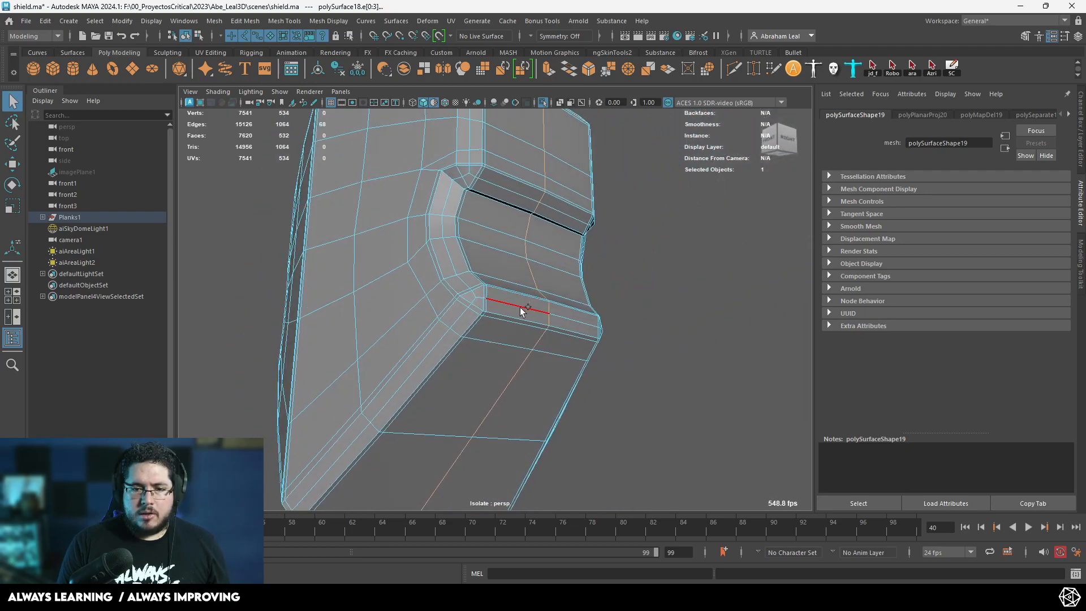
pyautogui.click(452, 23)
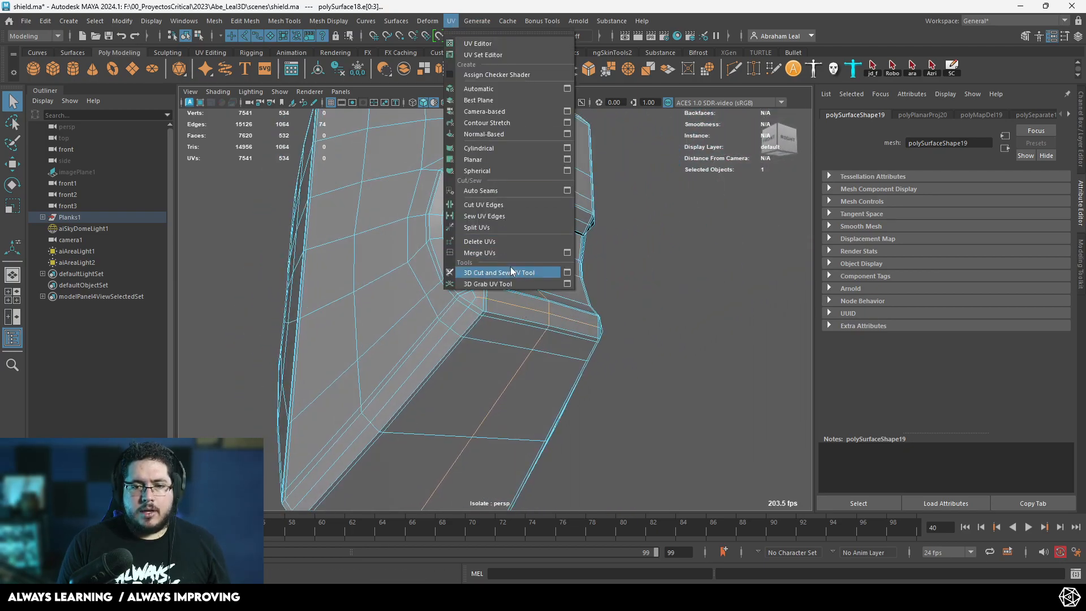
pyautogui.click(479, 207)
# Step: Select both of the ornament's UV shells in the UV Editor and unfold them
pyautogui.press('w')
pyautogui.scroll(-3, 562, 278)
pyautogui.keyDown('alt'); pyautogui.moveTo(562, 277); pyautogui.dragTo(528, 269); pyautogui.keyUp('alt')
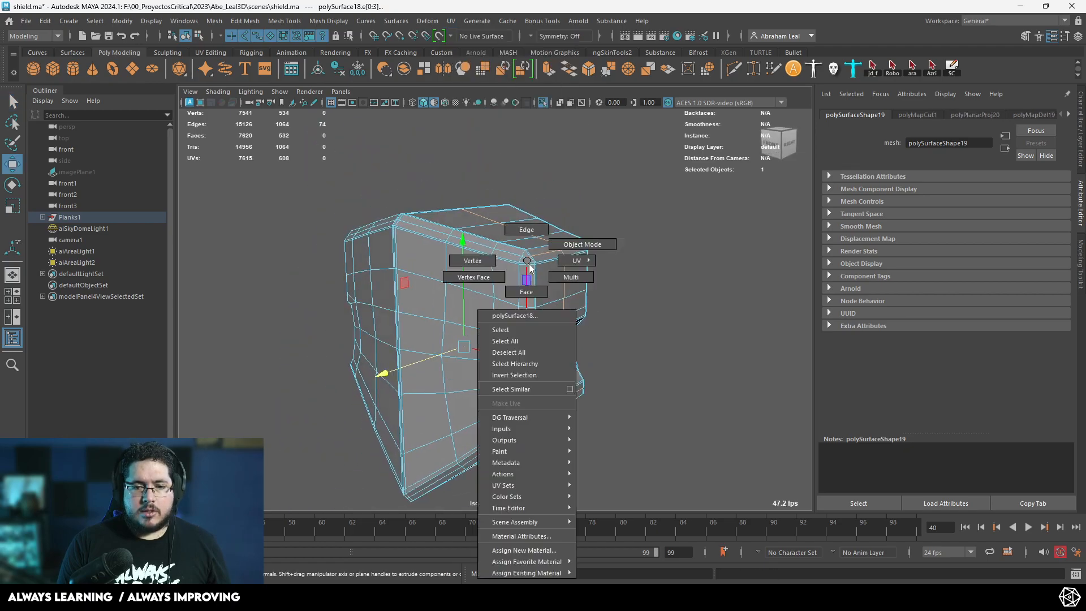
pyautogui.press('F8')
pyautogui.click(451, 21)
pyautogui.click(469, 44)
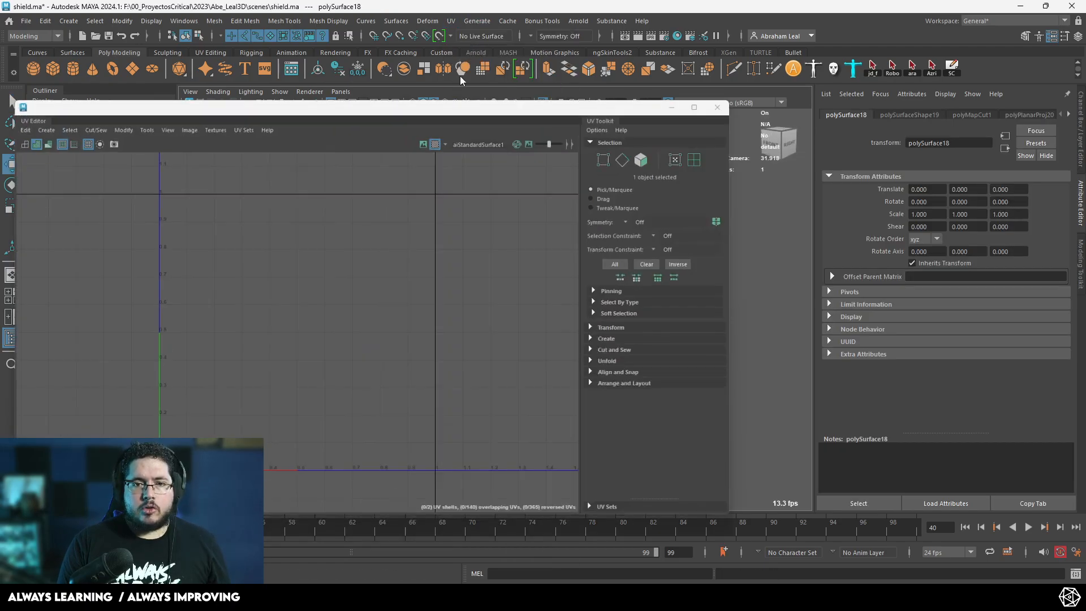
pyautogui.moveTo(443, 504); pyautogui.dragTo(541, 511)
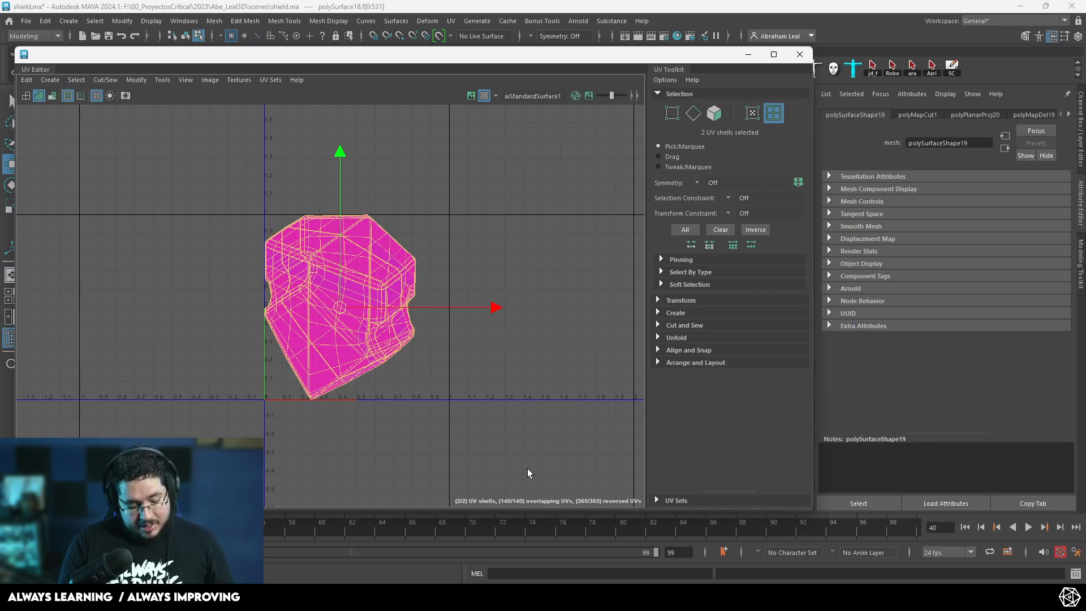
pyautogui.hotkey('ctrl', 'u')
# Step: Move the ornament's two UV shells apart and rotate both so they stand upright side by side
pyautogui.click(385, 294)
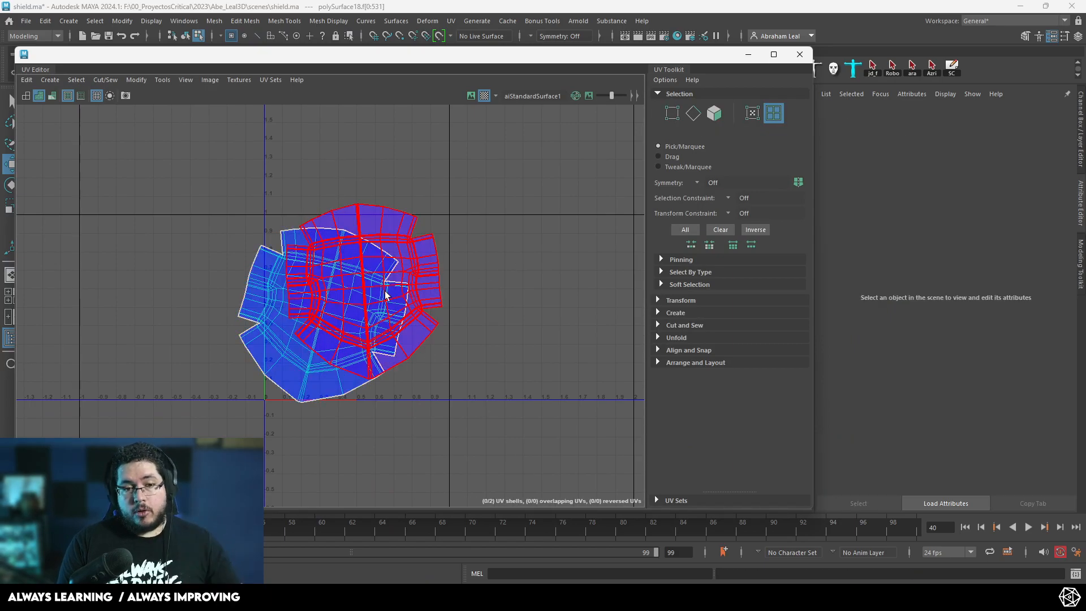
pyautogui.moveTo(328, 316); pyautogui.dragTo(209, 291)
pyautogui.press('e')
pyautogui.moveTo(325, 197); pyautogui.dragTo(292, 169)
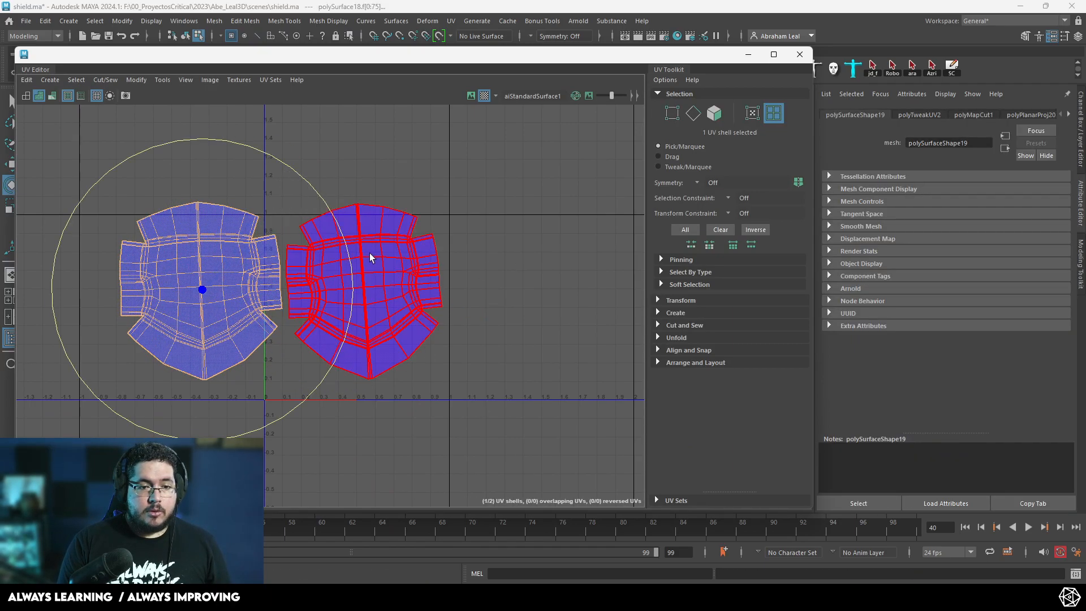
pyautogui.click(321, 243)
pyautogui.press('w')
pyautogui.click(500, 234)
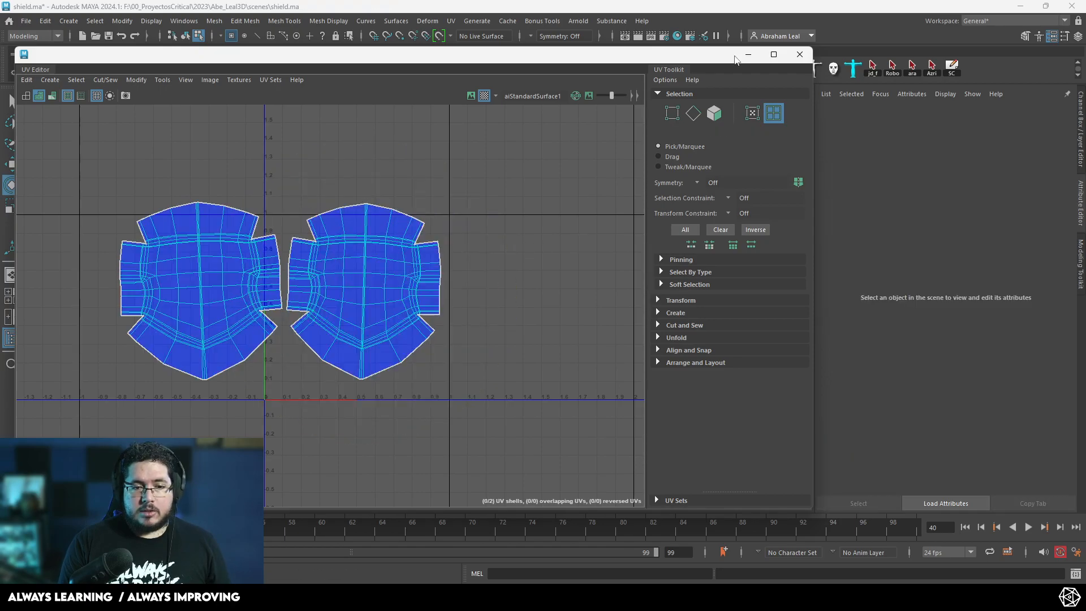
# Step: Close the UV Editor, leave the ornament's isolated view and isolate the shield's outer rim instead
pyautogui.click(800, 54)
pyautogui.click(542, 102)
pyautogui.keyDown('alt'); pyautogui.moveTo(553, 258); pyautogui.dragTo(530, 271); pyautogui.keyUp('alt')
pyautogui.click(530, 270)
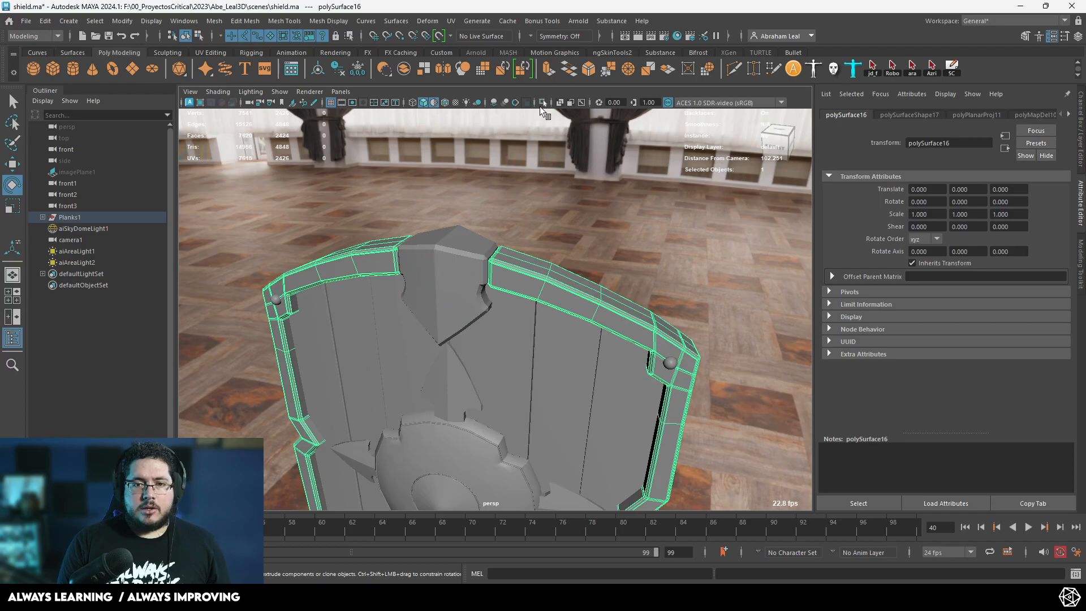
pyautogui.click(543, 102)
# Step: Select the edge loop running along the middle of the rim's outer side
pyautogui.keyDown('alt'); pyautogui.moveTo(589, 243); pyautogui.dragTo(494, 247); pyautogui.keyUp('alt')
pyautogui.keyDown('alt'); pyautogui.moveTo(494, 247); pyautogui.dragTo(492, 153, button='middle'); pyautogui.keyUp('alt')
pyautogui.keyDown('alt'); pyautogui.moveTo(509, 244); pyautogui.dragTo(519, 296); pyautogui.keyUp('alt')
pyautogui.moveTo(518, 295); pyautogui.dragTo(512, 212, button='right')
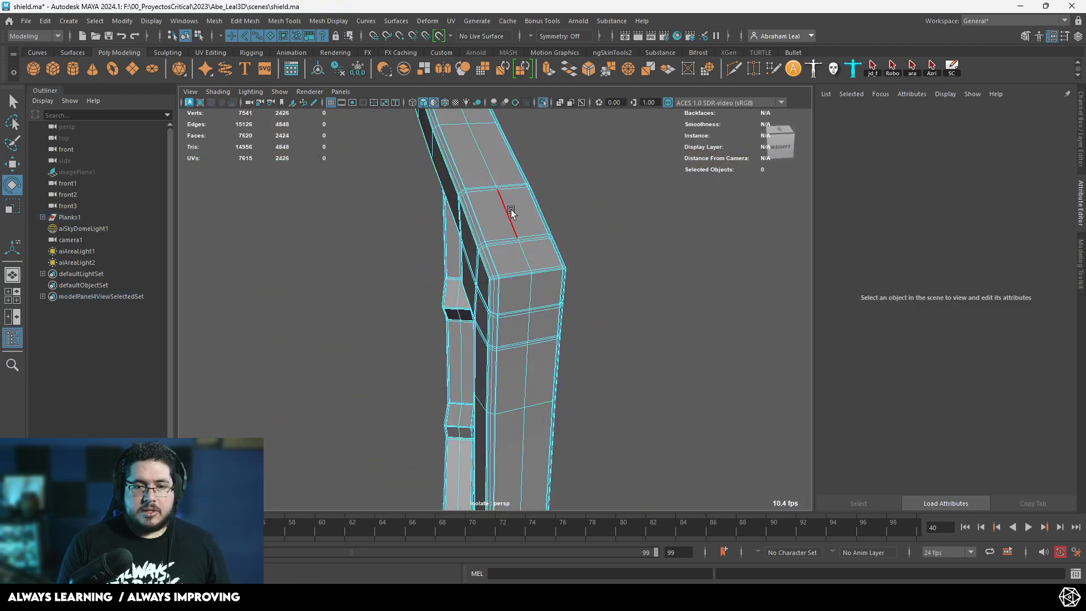
pyautogui.doubleClick(511, 212)
# Step: Bevel the rim's middle edge loop with a fraction of 0.03 and one segment
pyautogui.keyDown('alt'); pyautogui.moveTo(574, 310); pyautogui.dragTo(514, 290); pyautogui.keyUp('alt')
pyautogui.keyDown('alt'); pyautogui.moveTo(514, 290); pyautogui.dragTo(517, 334, button='middle'); pyautogui.keyUp('alt')
pyautogui.keyDown('alt'); pyautogui.moveTo(515, 305); pyautogui.dragTo(444, 274); pyautogui.keyUp('alt')
pyautogui.keyDown('alt'); pyautogui.moveTo(443, 274); pyautogui.dragTo(476, 314, button='middle'); pyautogui.keyUp('alt')
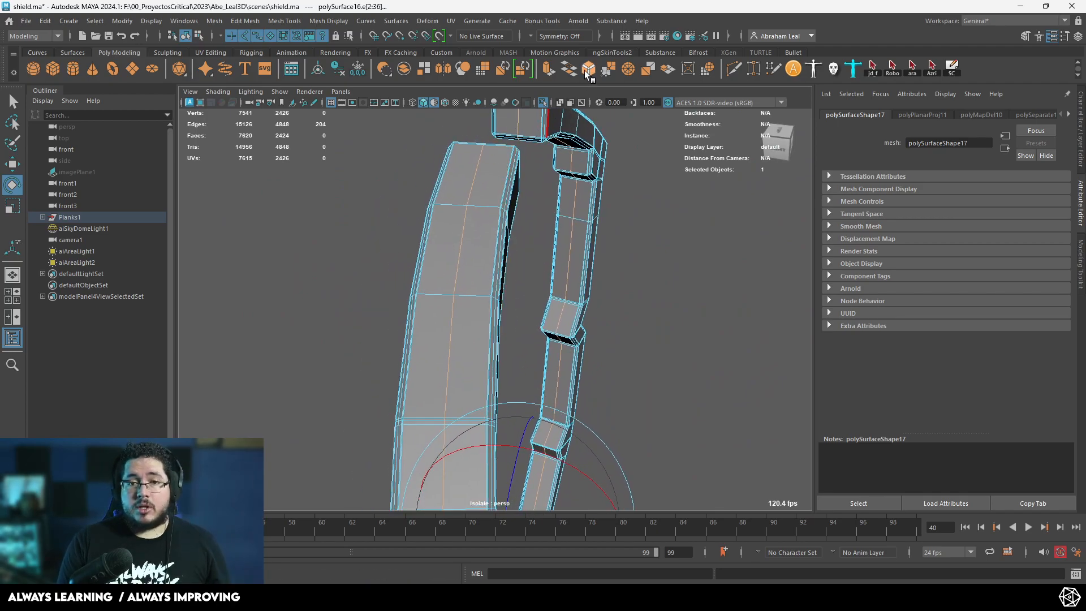
pyautogui.hotkey('ctrl', 'b')
pyautogui.keyDown('alt'); pyautogui.moveTo(532, 238); pyautogui.dragTo(541, 266, button='middle'); pyautogui.keyUp('alt')
pyautogui.keyDown('alt'); pyautogui.moveTo(541, 266); pyautogui.dragTo(567, 242, button='right'); pyautogui.keyUp('alt')
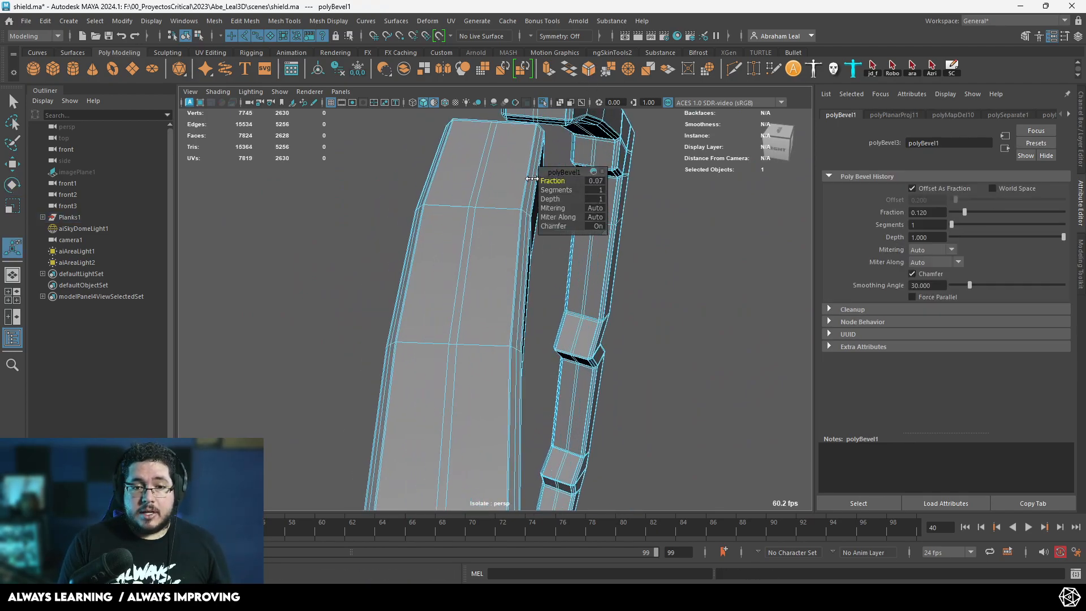
pyautogui.keyDown('alt'); pyautogui.moveTo(484, 169); pyautogui.dragTo(492, 238, button='right'); pyautogui.keyUp('alt')
pyautogui.keyDown('alt'); pyautogui.moveTo(444, 97); pyautogui.dragTo(468, 214, button='middle'); pyautogui.keyUp('alt')
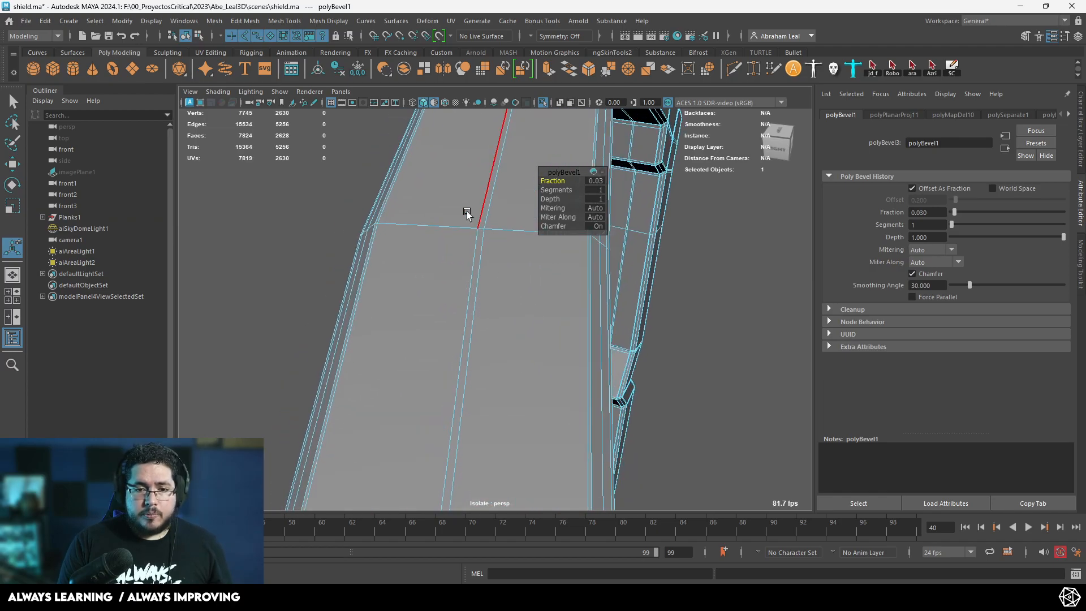
# Step: Select the narrow strip of bevel faces around the rim and extrude it inward to form a thin groove
pyautogui.moveTo(468, 213); pyautogui.dragTo(481, 245, button='right')
pyautogui.click(479, 245)
pyautogui.keyDown('shift'); pyautogui.doubleClick(484, 216); pyautogui.keyUp('shift')
pyautogui.keyDown('alt'); pyautogui.moveTo(487, 217); pyautogui.dragTo(473, 267); pyautogui.keyUp('alt')
pyautogui.hotkey('ctrl', 'e')
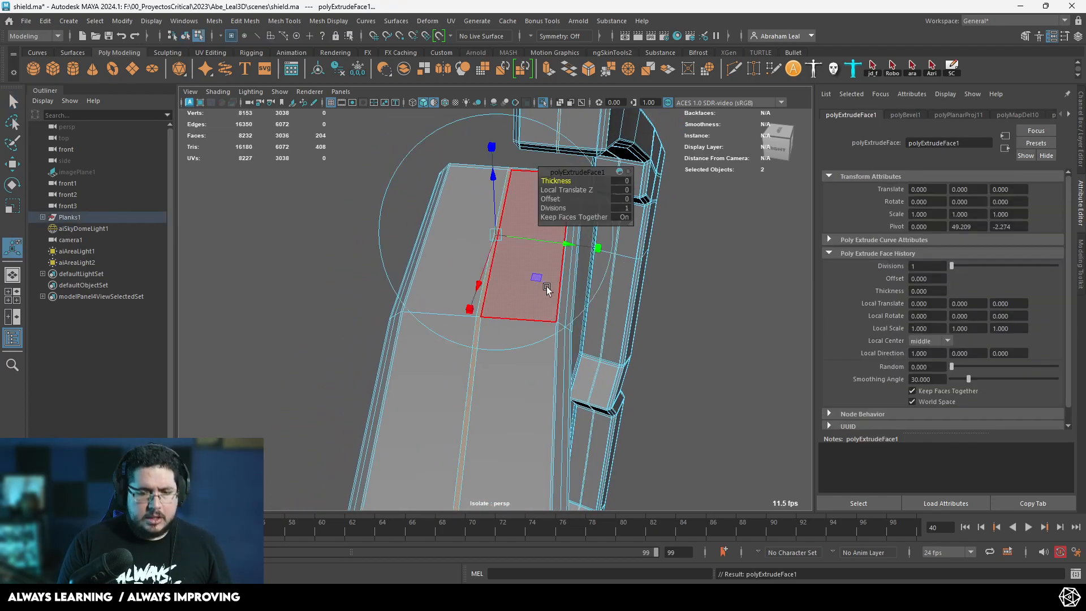
pyautogui.keyDown('alt'); pyautogui.moveTo(545, 286); pyautogui.dragTo(384, 247); pyautogui.keyUp('alt')
pyautogui.keyDown('alt'); pyautogui.moveTo(302, 250); pyautogui.dragTo(543, 400, button='right'); pyautogui.keyUp('alt')
# Step: Check the groove's shading on the rim and select the edge loop inside the groove as a UV seam
pyautogui.moveTo(506, 269); pyautogui.dragTo(519, 244, button='right')
pyautogui.press('q')
pyautogui.click(519, 249)
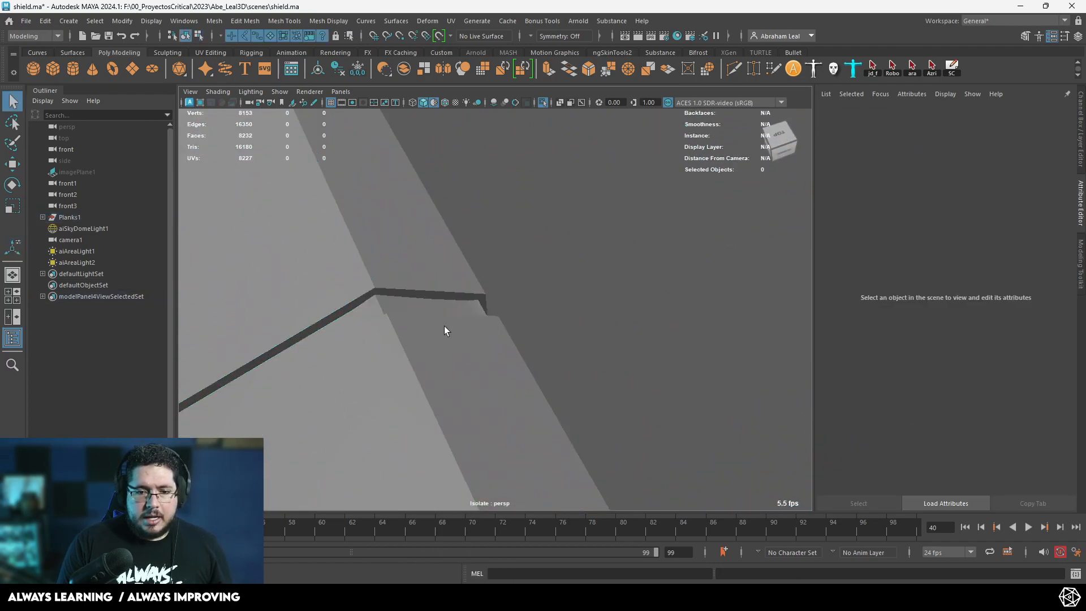
pyautogui.click(448, 324)
pyautogui.keyDown('alt'); pyautogui.moveTo(504, 388); pyautogui.dragTo(456, 388, button='right'); pyautogui.keyUp('alt')
pyautogui.keyDown('alt'); pyautogui.moveTo(456, 388); pyautogui.dragTo(504, 410); pyautogui.keyUp('alt')
pyautogui.keyDown('alt'); pyautogui.moveTo(504, 410); pyautogui.dragTo(560, 411, button='right'); pyautogui.keyUp('alt')
pyautogui.keyDown('alt'); pyautogui.moveTo(561, 412); pyautogui.dragTo(552, 325, button='middle'); pyautogui.keyUp('alt')
pyautogui.keyDown('alt'); pyautogui.moveTo(553, 325); pyautogui.dragTo(475, 244); pyautogui.keyUp('alt')
pyautogui.moveTo(464, 187); pyautogui.dragTo(452, 148, button='right')
pyautogui.click(453, 148)
# Step: Add the first cross-section edge loop at a bend of the rim to the seam selection
pyautogui.keyDown('alt'); pyautogui.moveTo(460, 137); pyautogui.dragTo(498, 206, button='middle'); pyautogui.keyUp('alt')
pyautogui.keyDown('alt'); pyautogui.moveTo(498, 207); pyautogui.dragTo(538, 187, button='right'); pyautogui.keyUp('alt')
pyautogui.keyDown('alt'); pyautogui.moveTo(678, 340); pyautogui.dragTo(579, 314, button='right'); pyautogui.keyUp('alt')
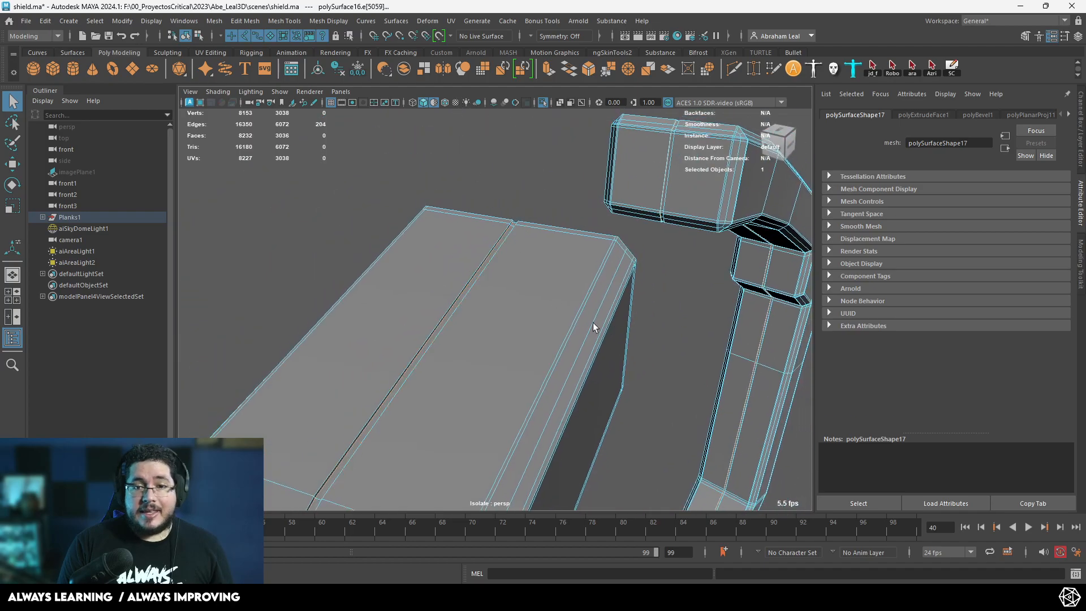
pyautogui.keyDown('alt'); pyautogui.moveTo(579, 314); pyautogui.dragTo(562, 324); pyautogui.keyUp('alt')
pyautogui.keyDown('alt'); pyautogui.moveTo(562, 324); pyautogui.dragTo(386, 226, button='right'); pyautogui.keyUp('alt')
pyautogui.keyDown('alt'); pyautogui.moveTo(576, 365); pyautogui.dragTo(585, 296, button='middle'); pyautogui.keyUp('alt')
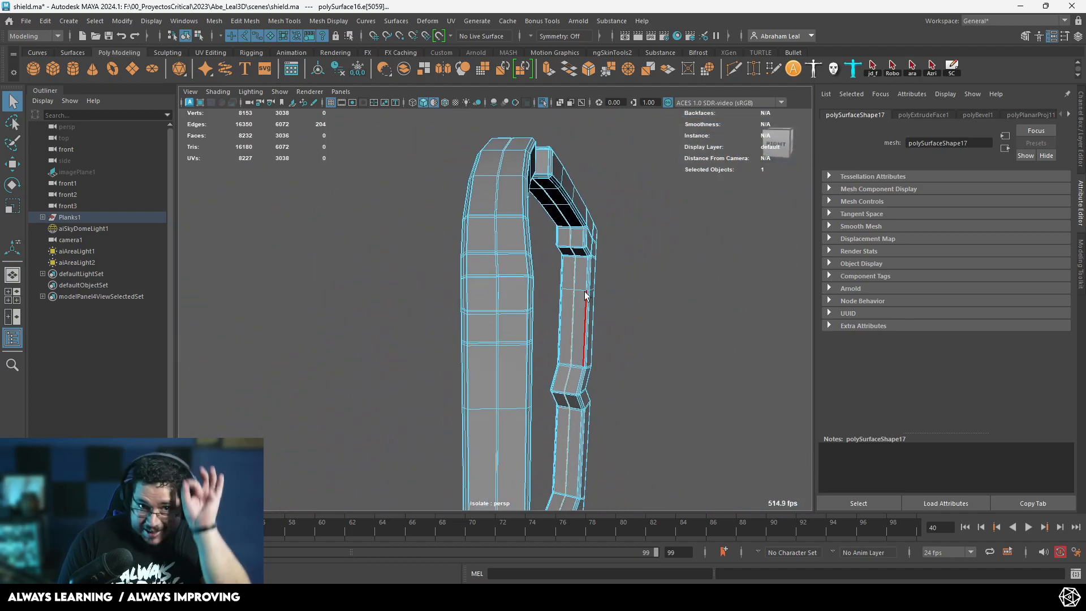
pyautogui.keyDown('alt'); pyautogui.moveTo(585, 296); pyautogui.dragTo(557, 334, button='right'); pyautogui.keyUp('alt')
pyautogui.keyDown('alt'); pyautogui.moveTo(557, 334); pyautogui.dragTo(588, 359); pyautogui.keyUp('alt')
pyautogui.keyDown('alt'); pyautogui.moveTo(588, 358); pyautogui.dragTo(532, 238, button='right'); pyautogui.keyUp('alt')
pyautogui.keyDown('alt'); pyautogui.moveTo(531, 345); pyautogui.dragTo(530, 196, button='middle'); pyautogui.keyUp('alt')
pyautogui.keyDown('alt'); pyautogui.moveTo(523, 413); pyautogui.dragTo(509, 254, button='middle'); pyautogui.keyUp('alt')
pyautogui.keyDown('alt'); pyautogui.moveTo(509, 254); pyautogui.dragTo(555, 264, button='right'); pyautogui.keyUp('alt')
pyautogui.keyDown('alt'); pyautogui.moveTo(555, 263); pyautogui.dragTo(527, 469, button='middle'); pyautogui.keyUp('alt')
pyautogui.keyDown('shift'); pyautogui.doubleClick(487, 234); pyautogui.keyUp('shift')
# Step: Add the edge loop crossing the rim at the next notch corner to the seam selection
pyautogui.keyDown('alt'); pyautogui.moveTo(520, 252); pyautogui.dragTo(521, 355, button='middle'); pyautogui.keyUp('alt')
pyautogui.keyDown('alt'); pyautogui.moveTo(521, 266); pyautogui.dragTo(518, 355); pyautogui.keyUp('alt')
pyautogui.keyDown('alt'); pyautogui.moveTo(518, 355); pyautogui.dragTo(512, 453, button='middle'); pyautogui.keyUp('alt')
pyautogui.keyDown('alt'); pyautogui.moveTo(512, 452); pyautogui.dragTo(375, 263, button='right'); pyautogui.keyUp('alt')
pyautogui.keyDown('alt'); pyautogui.moveTo(375, 262); pyautogui.dragTo(408, 206); pyautogui.keyUp('alt')
pyautogui.keyDown('alt'); pyautogui.moveTo(407, 205); pyautogui.dragTo(422, 374, button='middle'); pyautogui.keyUp('alt')
pyautogui.keyDown('alt'); pyautogui.moveTo(422, 373); pyautogui.dragTo(398, 368, button='right'); pyautogui.keyUp('alt')
pyautogui.keyDown('alt'); pyautogui.moveTo(398, 368); pyautogui.dragTo(509, 371, button='middle'); pyautogui.keyUp('alt')
pyautogui.keyDown('alt'); pyautogui.moveTo(509, 371); pyautogui.dragTo(583, 396, button='right'); pyautogui.keyUp('alt')
pyautogui.keyDown('alt'); pyautogui.moveTo(552, 237); pyautogui.dragTo(549, 297, button='middle'); pyautogui.keyUp('alt')
pyautogui.keyDown('alt'); pyautogui.moveTo(473, 389); pyautogui.dragTo(492, 390); pyautogui.keyUp('alt')
pyautogui.keyDown('alt'); pyautogui.moveTo(492, 390); pyautogui.dragTo(664, 515, button='right'); pyautogui.keyUp('alt')
pyautogui.keyDown('alt'); pyautogui.moveTo(450, 438); pyautogui.dragTo(458, 314, button='middle'); pyautogui.keyUp('alt')
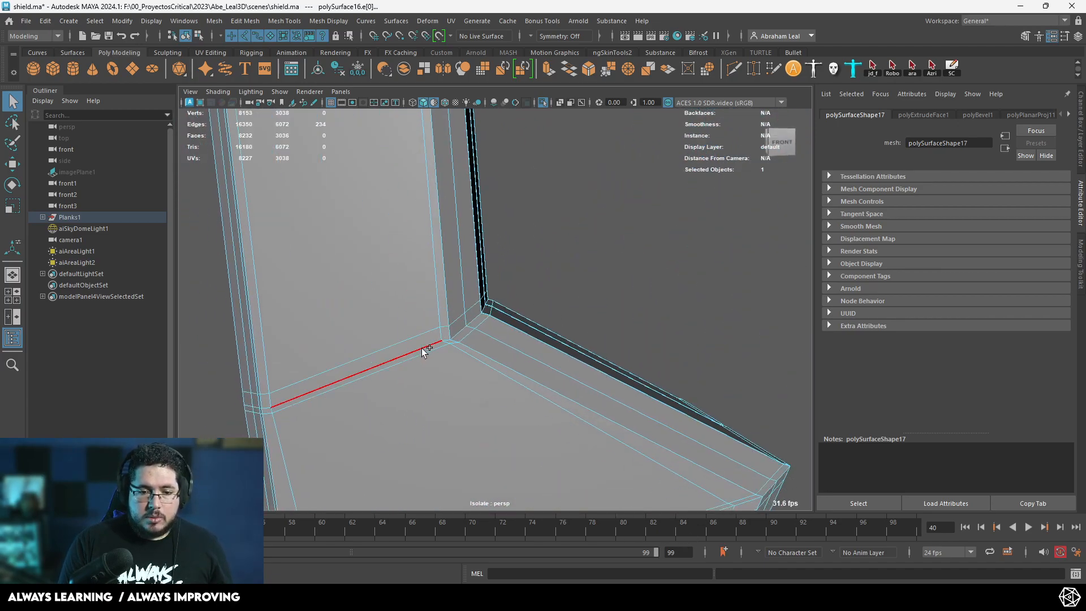
pyautogui.keyDown('shift'); pyautogui.doubleClick(421, 349); pyautogui.keyUp('shift')
# Step: Extend the seam selection with the cross-section edge loops at the bends on the opposite side of the rim
pyautogui.keyDown('alt'); pyautogui.moveTo(469, 353); pyautogui.dragTo(393, 289, button='right'); pyautogui.keyUp('alt')
pyautogui.keyDown('alt'); pyautogui.moveTo(622, 339); pyautogui.dragTo(672, 350); pyautogui.keyUp('alt')
pyautogui.keyDown('alt'); pyautogui.moveTo(672, 351); pyautogui.dragTo(430, 365, button='middle'); pyautogui.keyUp('alt')
pyautogui.keyDown('alt'); pyautogui.moveTo(429, 365); pyautogui.dragTo(576, 348, button='right'); pyautogui.keyUp('alt')
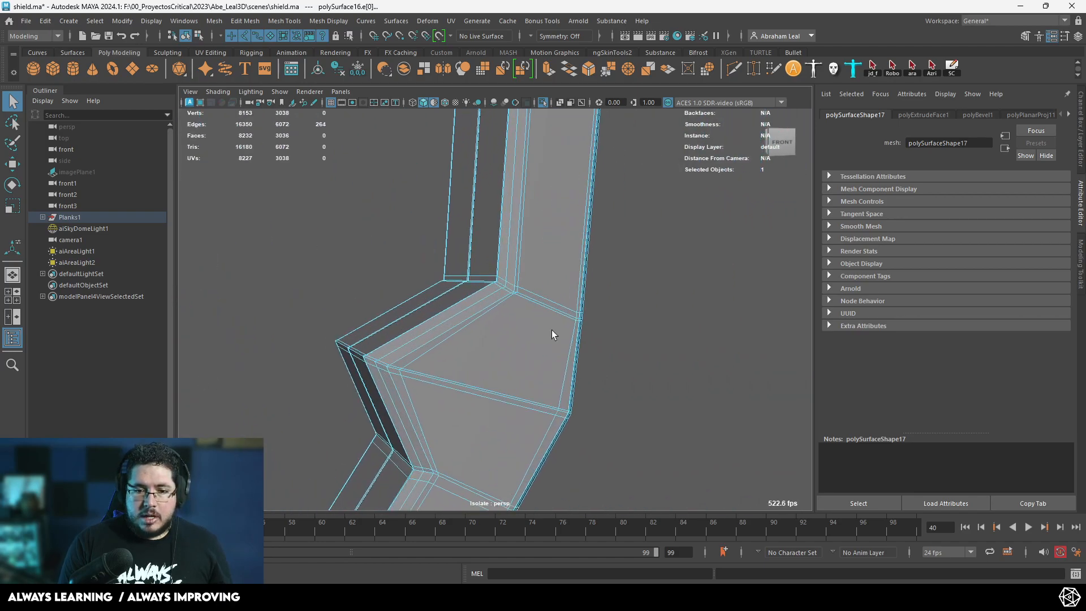
pyautogui.keyDown('alt'); pyautogui.moveTo(624, 377); pyautogui.dragTo(458, 313, button='right'); pyautogui.keyUp('alt')
pyautogui.keyDown('alt'); pyautogui.moveTo(458, 313); pyautogui.dragTo(475, 424, button='middle'); pyautogui.keyUp('alt')
pyautogui.keyDown('alt'); pyautogui.moveTo(475, 424); pyautogui.dragTo(440, 374, button='right'); pyautogui.keyUp('alt')
pyautogui.keyDown('alt'); pyautogui.moveTo(440, 374); pyautogui.dragTo(365, 405, button='middle'); pyautogui.keyUp('alt')
pyautogui.keyDown('alt'); pyautogui.moveTo(414, 371); pyautogui.dragTo(498, 376, button='right'); pyautogui.keyUp('alt')
pyautogui.keyDown('alt'); pyautogui.moveTo(386, 284); pyautogui.dragTo(409, 300, button='middle'); pyautogui.keyUp('alt')
pyautogui.keyDown('alt'); pyautogui.moveTo(409, 301); pyautogui.dragTo(674, 473, button='right'); pyautogui.keyUp('alt')
pyautogui.keyDown('shift'); pyautogui.doubleClick(279, 279); pyautogui.keyUp('shift')
# Step: Finish the seam selection with the remaining cross-section edge loops, working from the back of the rim
pyautogui.keyDown('alt'); pyautogui.moveTo(256, 280); pyautogui.dragTo(356, 330); pyautogui.keyUp('alt')
pyautogui.keyDown('alt'); pyautogui.moveTo(356, 330); pyautogui.dragTo(635, 512, button='right'); pyautogui.keyUp('alt')
pyautogui.keyDown('alt'); pyautogui.moveTo(300, 420); pyautogui.dragTo(331, 403, button='middle'); pyautogui.keyUp('alt')
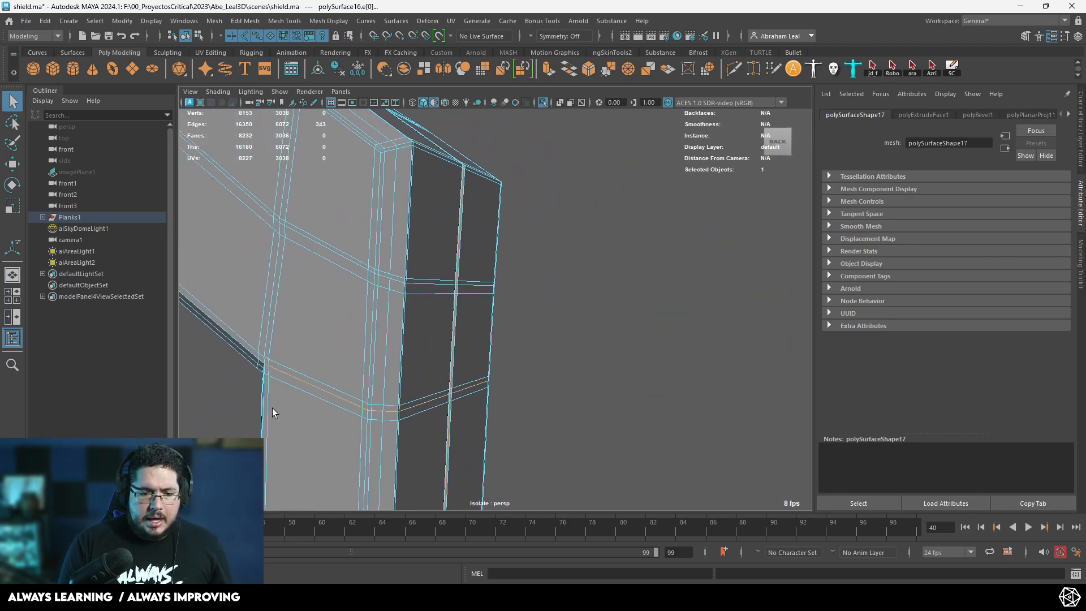
pyautogui.keyDown('alt'); pyautogui.moveTo(262, 414); pyautogui.dragTo(266, 399); pyautogui.keyUp('alt')
pyautogui.keyDown('alt'); pyautogui.moveTo(265, 399); pyautogui.dragTo(477, 359, button='middle'); pyautogui.keyUp('alt')
pyautogui.keyDown('alt'); pyautogui.moveTo(288, 370); pyautogui.dragTo(339, 374); pyautogui.keyUp('alt')
pyautogui.keyDown('alt'); pyautogui.moveTo(339, 374); pyautogui.dragTo(508, 372, button='middle'); pyautogui.keyUp('alt')
pyautogui.keyDown('alt'); pyautogui.moveTo(526, 387); pyautogui.dragTo(14, 297, button='right'); pyautogui.keyUp('alt')
pyautogui.keyDown('alt'); pyautogui.moveTo(611, 380); pyautogui.dragTo(441, 388); pyautogui.keyUp('alt')
pyautogui.keyDown('alt'); pyautogui.moveTo(441, 388); pyautogui.dragTo(453, 334, button='middle'); pyautogui.keyUp('alt')
pyautogui.keyDown('alt'); pyautogui.moveTo(453, 335); pyautogui.dragTo(444, 471, button='right'); pyautogui.keyUp('alt')
pyautogui.keyDown('alt'); pyautogui.moveTo(444, 471); pyautogui.dragTo(506, 260, button='middle'); pyautogui.keyUp('alt')
pyautogui.keyDown('alt'); pyautogui.moveTo(505, 260); pyautogui.dragTo(508, 441, button='right'); pyautogui.keyUp('alt')
pyautogui.keyDown('alt'); pyautogui.moveTo(508, 441); pyautogui.dragTo(509, 337, button='middle'); pyautogui.keyUp('alt')
pyautogui.keyDown('alt'); pyautogui.moveTo(509, 337); pyautogui.dragTo(442, 387, button='right'); pyautogui.keyUp('alt')
pyautogui.keyDown('alt'); pyautogui.moveTo(442, 387); pyautogui.dragTo(471, 417); pyautogui.keyUp('alt')
pyautogui.keyDown('alt'); pyautogui.moveTo(471, 418); pyautogui.dragTo(511, 394, button='middle'); pyautogui.keyUp('alt')
pyautogui.keyDown('alt'); pyautogui.moveTo(453, 389); pyautogui.dragTo(388, 388, button='right'); pyautogui.keyUp('alt')
pyautogui.keyDown('alt'); pyautogui.moveTo(388, 388); pyautogui.dragTo(648, 300, button='middle'); pyautogui.keyUp('alt')
pyautogui.keyDown('shift'); pyautogui.doubleClick(368, 311); pyautogui.keyUp('shift')
# Step: Cut the rim's UVs along all the selected edge loops and return to object mode
pyautogui.keyDown('alt'); pyautogui.moveTo(557, 371); pyautogui.dragTo(507, 239, button='right'); pyautogui.keyUp('alt')
pyautogui.keyDown('alt'); pyautogui.moveTo(507, 238); pyautogui.dragTo(470, 319, button='middle'); pyautogui.keyUp('alt')
pyautogui.click(449, 22)
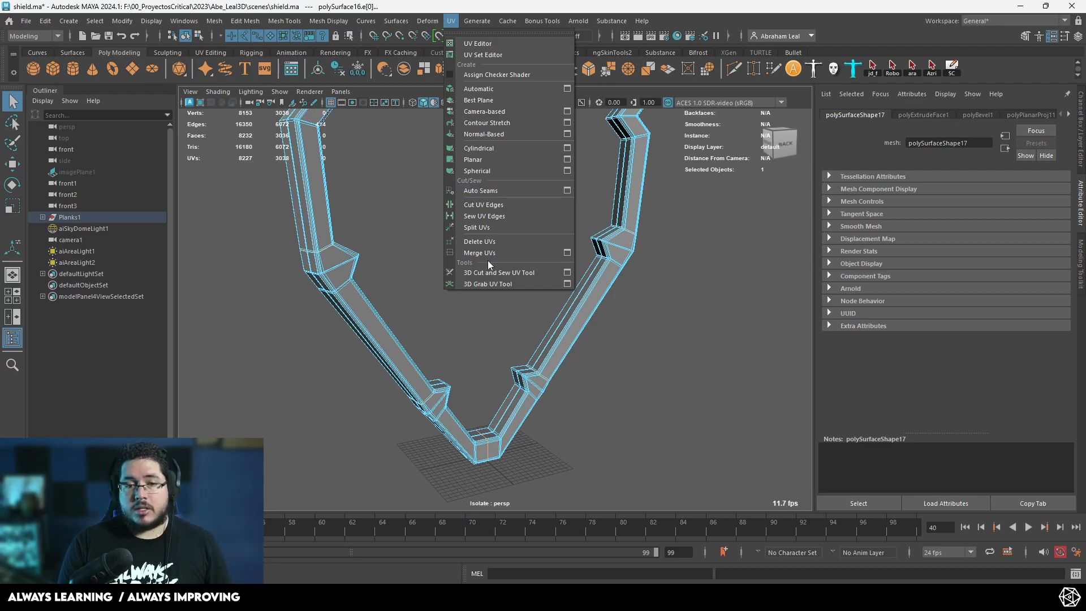
pyautogui.click(484, 206)
pyautogui.scroll(3, 667, 193)
pyautogui.press('F8')
# Step: Select all the rim's UV shells in the UV Editor and unfold them
pyautogui.click(451, 21)
pyautogui.click(480, 42)
pyautogui.moveTo(359, 300); pyautogui.dragTo(476, 395)
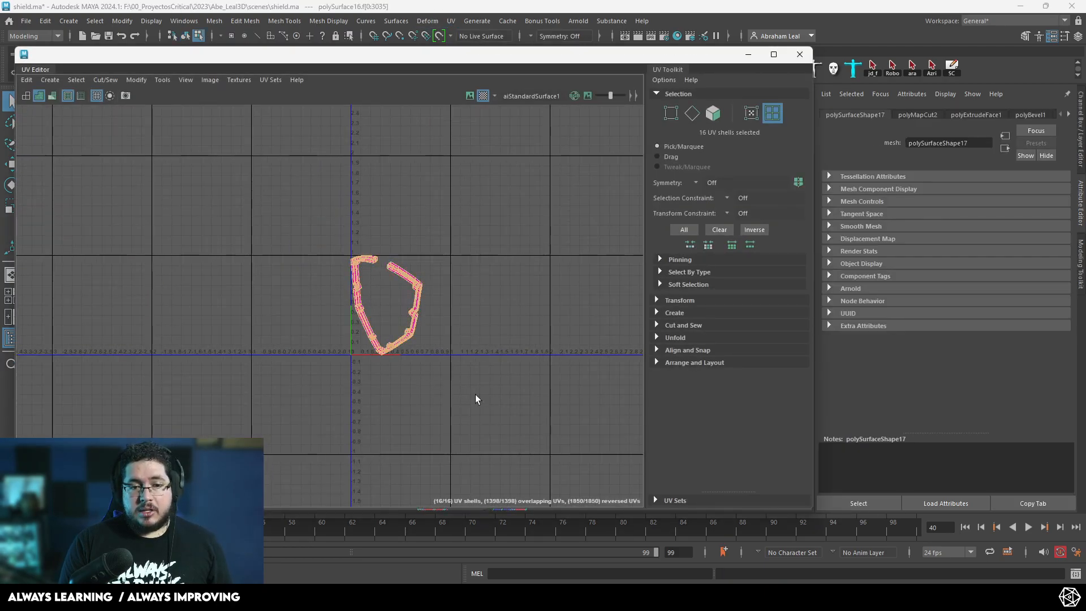
pyautogui.scroll(2, 451, 354)
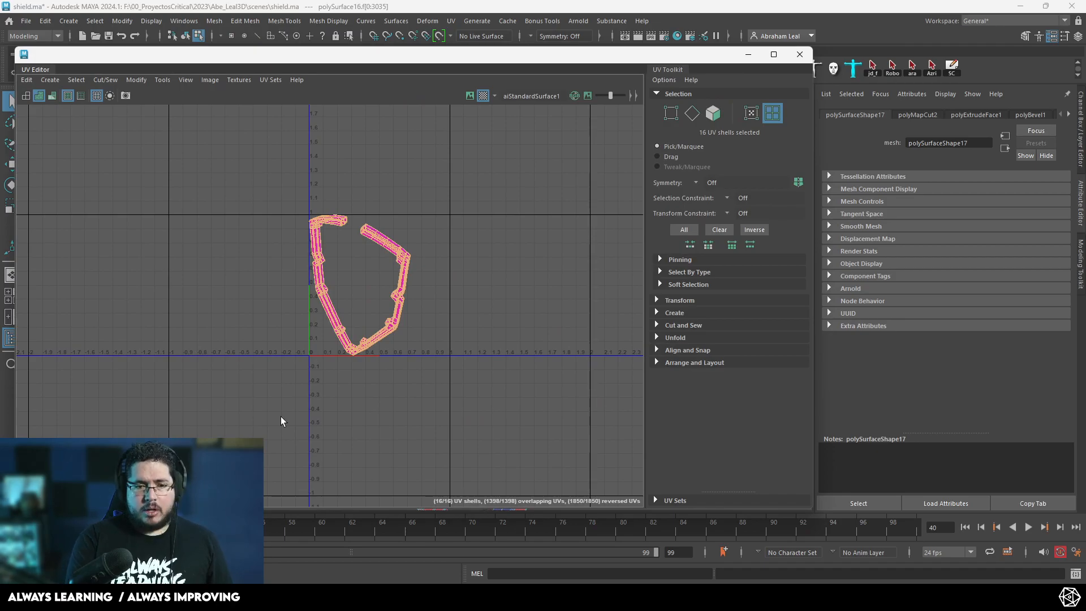
pyautogui.hotkey('ctrl', 'u')
pyautogui.scroll(2, 321, 256)
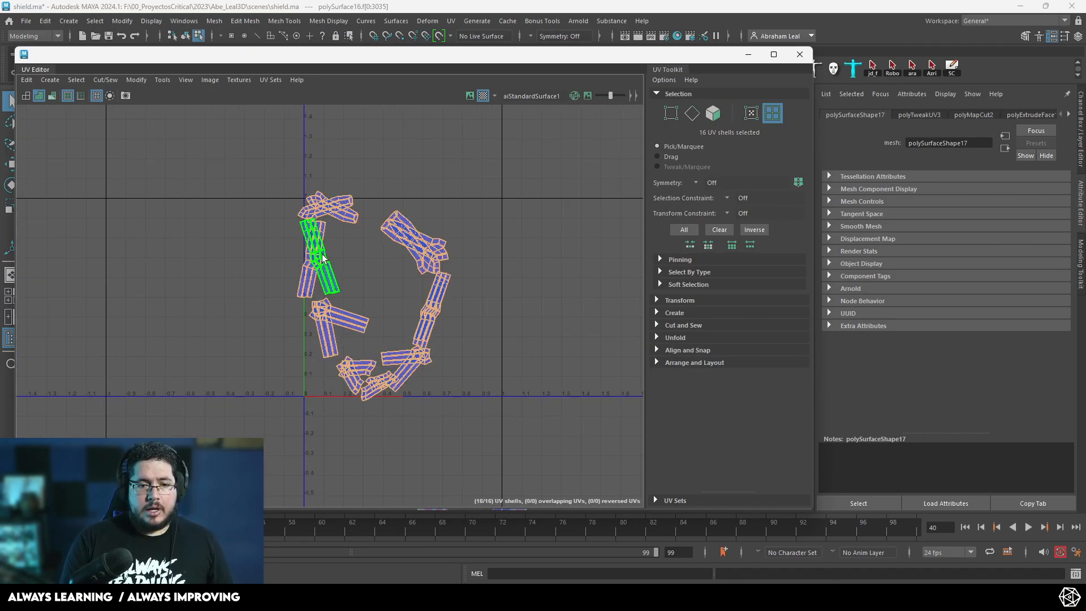
# Step: Lay out the rim's unfolded UV shells inside the 0–1 UV tile
pyautogui.hotkey('ctrl', 'l')
pyautogui.click(121, 237)
pyautogui.scroll(2, 315, 283)
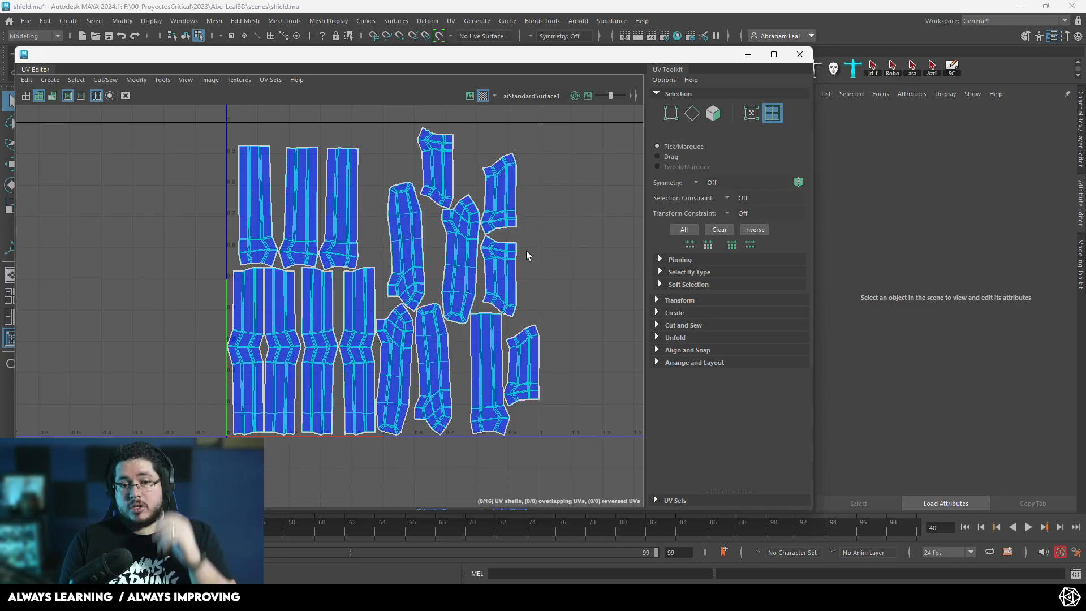
# Step: Close the UV Editor and bring the whole shield back into view out of isolation
pyautogui.click(800, 54)
pyautogui.click(605, 170)
pyautogui.press('f')
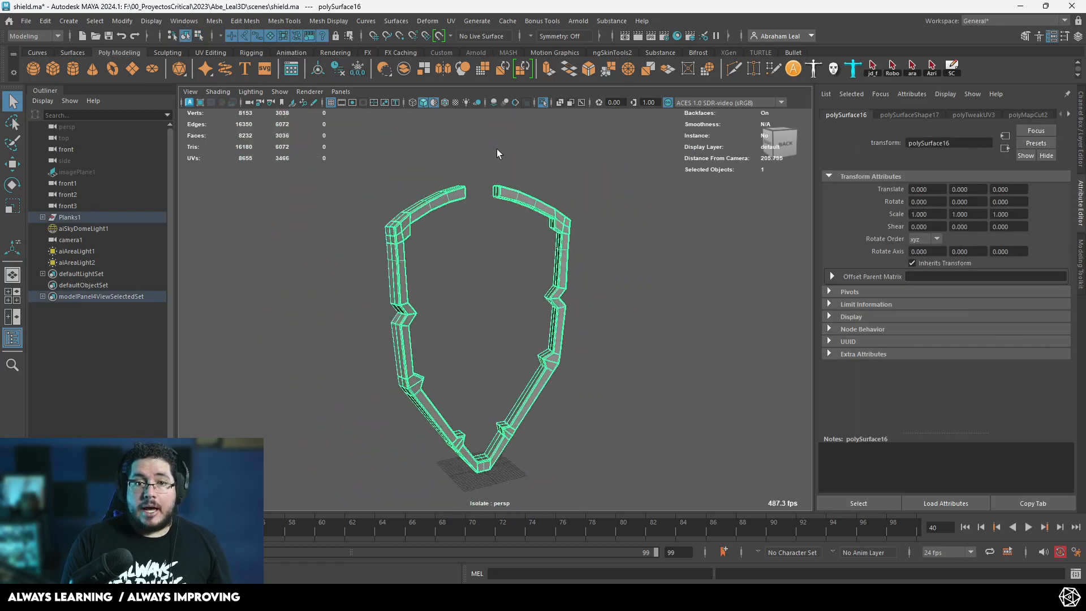
pyautogui.click(544, 102)
pyautogui.keyDown('alt'); pyautogui.moveTo(588, 271); pyautogui.dragTo(555, 274); pyautogui.keyUp('alt')
pyautogui.scroll(3, 555, 274)
# Step: Select all the shield's wooden planks, isolate them and combine them into a single mesh
pyautogui.click(490, 209)
pyautogui.keyDown('shift'); pyautogui.click(531, 217); pyautogui.keyUp('shift')
pyautogui.keyDown('shift'); pyautogui.click(371, 267); pyautogui.keyUp('shift')
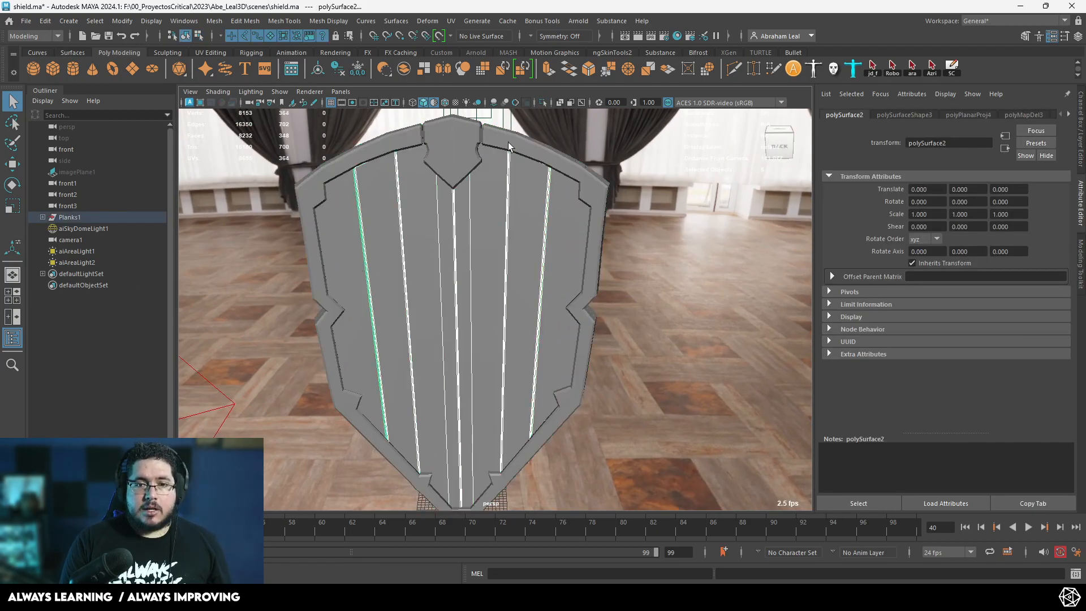
pyautogui.click(543, 102)
pyautogui.keyDown('alt'); pyautogui.moveTo(485, 189); pyautogui.dragTo(423, 165); pyautogui.keyUp('alt')
pyautogui.click(400, 71)
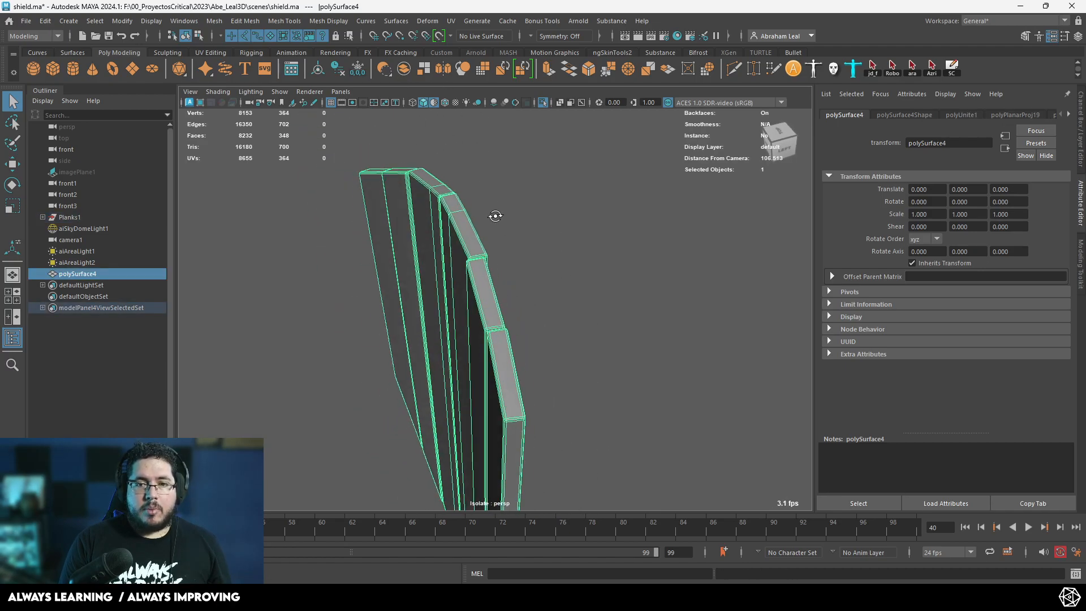
# Step: Insert edge loops through the middle of each plank's thickness with the Multi-Cut tool
pyautogui.hotkey('ctrl', 'shift', 'x')
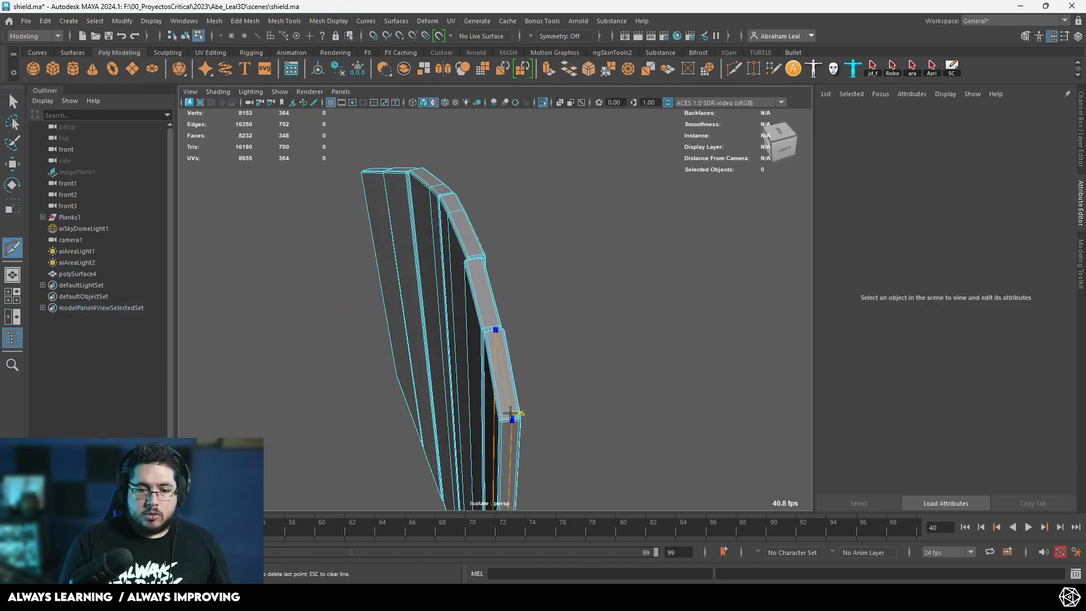
pyautogui.scroll(10, 570, 431)
pyautogui.scroll(-3, 466, 344)
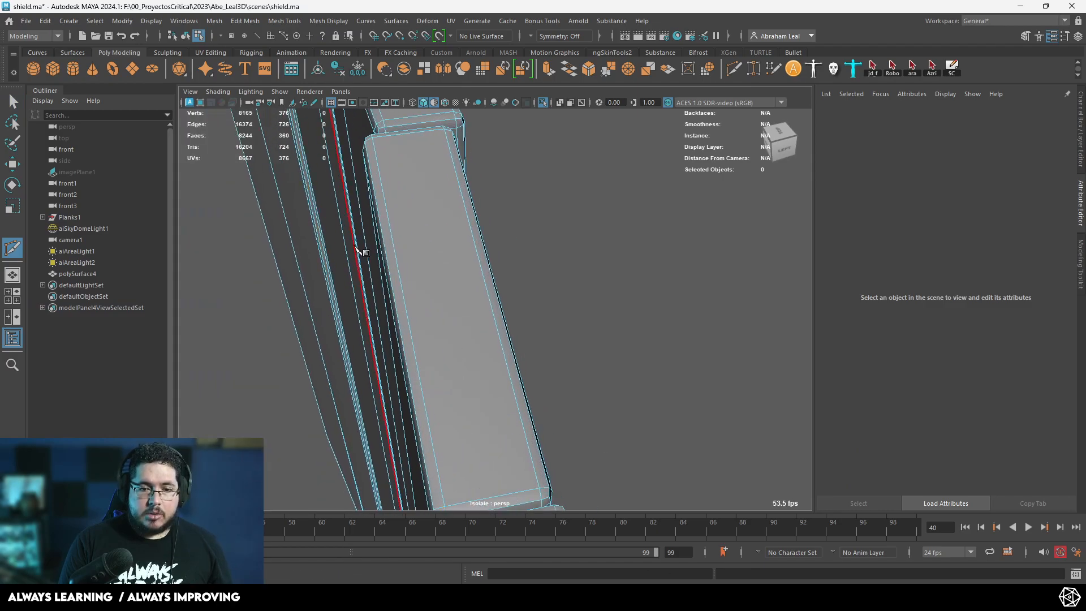
pyautogui.keyDown('alt'); pyautogui.moveTo(432, 171); pyautogui.dragTo(402, 267, button='middle'); pyautogui.keyUp('alt')
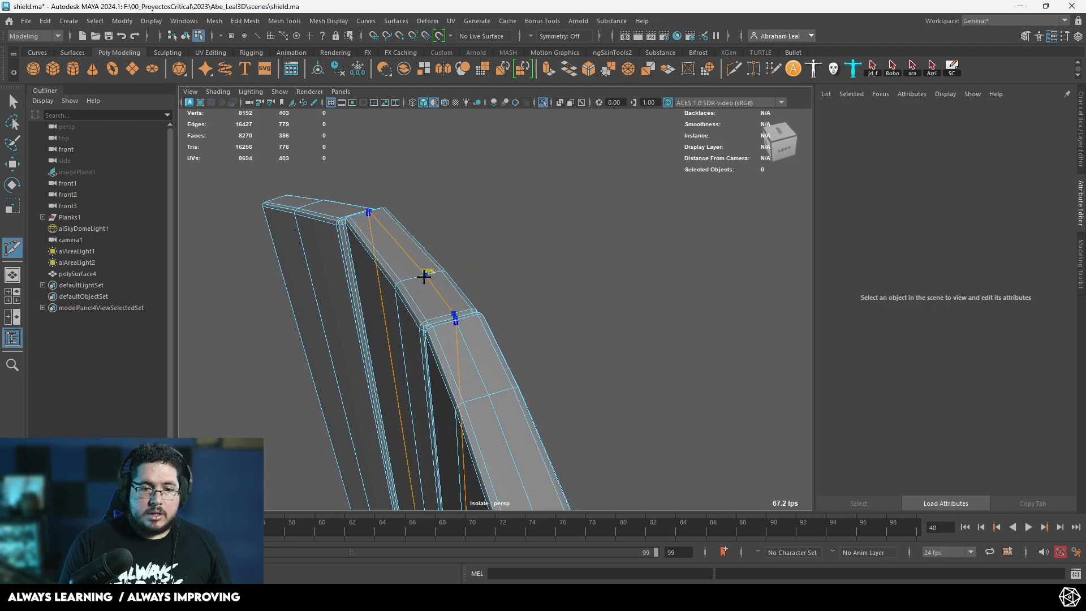
pyautogui.keyDown('alt'); pyautogui.moveTo(373, 264); pyautogui.dragTo(424, 287); pyautogui.keyUp('alt')
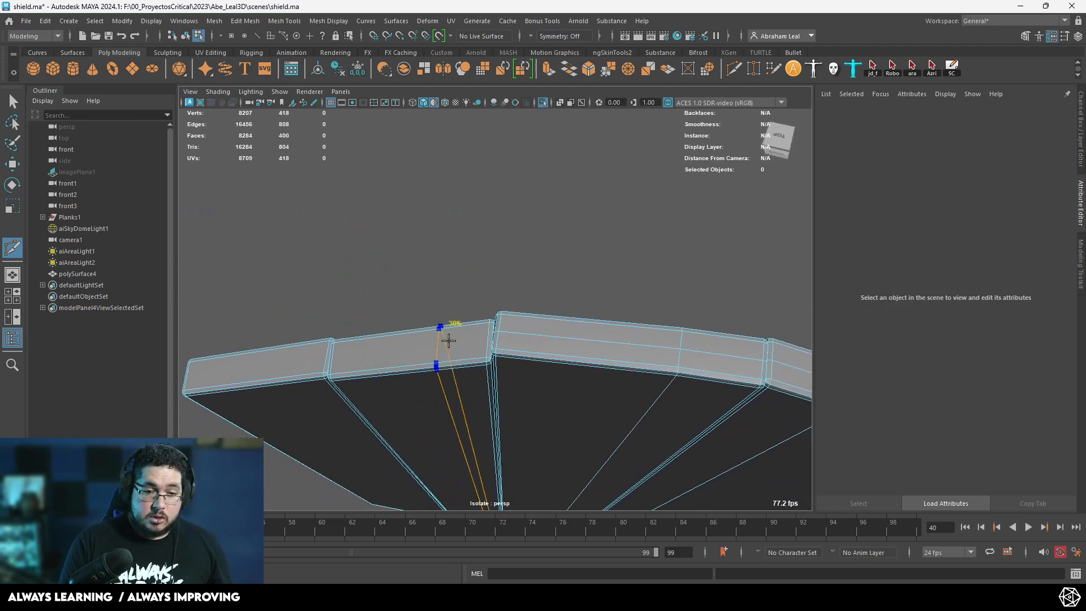
pyautogui.keyDown('ctrl'); pyautogui.click(486, 339); pyautogui.keyUp('ctrl')
pyautogui.keyDown('alt'); pyautogui.moveTo(486, 338); pyautogui.dragTo(532, 407); pyautogui.keyUp('alt')
pyautogui.hotkey('ctrl', 'z')
pyautogui.keyDown('ctrl'); pyautogui.click(394, 427); pyautogui.keyUp('ctrl')
pyautogui.keyDown('alt'); pyautogui.moveTo(394, 427); pyautogui.dragTo(456, 311); pyautogui.keyUp('alt')
# Step: Start the planks' seam selection with the new mid-thickness edge loops on the first outer planks
pyautogui.moveTo(562, 219); pyautogui.dragTo(561, 215, button='right')
pyautogui.doubleClick(529, 218)
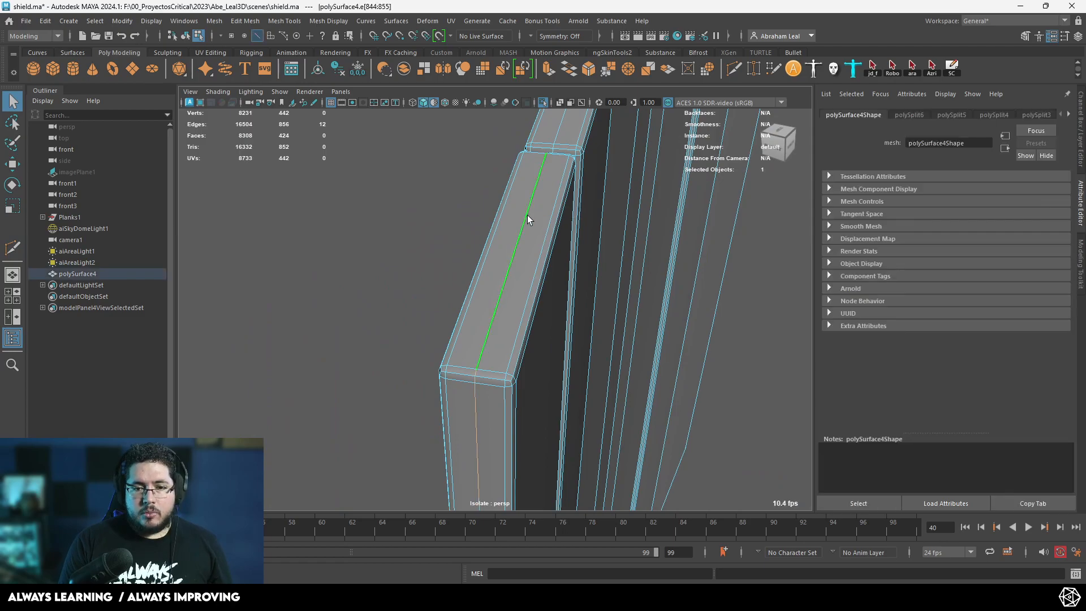
pyautogui.keyDown('alt'); pyautogui.moveTo(528, 218); pyautogui.dragTo(509, 309, button='middle'); pyautogui.keyUp('alt')
pyautogui.keyDown('shift'); pyautogui.doubleClick(548, 176); pyautogui.keyUp('shift')
pyautogui.keyDown('alt'); pyautogui.moveTo(548, 176); pyautogui.dragTo(541, 371, button='middle'); pyautogui.keyUp('alt')
pyautogui.scroll(-2, 541, 371)
pyautogui.keyDown('shift'); pyautogui.doubleClick(537, 252); pyautogui.keyUp('shift')
# Step: Add the remaining planks' mid-thickness edge loops to the seam selection
pyautogui.keyDown('alt'); pyautogui.moveTo(537, 252); pyautogui.dragTo(462, 310); pyautogui.keyUp('alt')
pyautogui.keyDown('alt'); pyautogui.moveTo(531, 261); pyautogui.dragTo(432, 300); pyautogui.keyUp('alt')
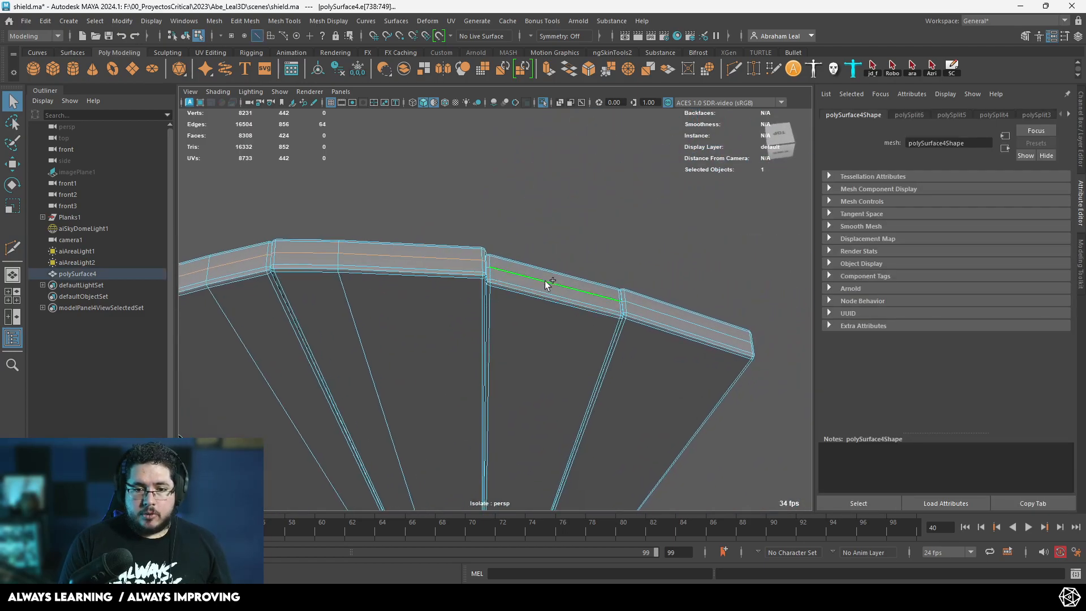
pyautogui.keyDown('shift'); pyautogui.doubleClick(681, 315); pyautogui.keyUp('shift')
pyautogui.keyDown('shift'); pyautogui.click(680, 314); pyautogui.keyUp('shift')
pyautogui.keyDown('alt'); pyautogui.moveTo(727, 340); pyautogui.dragTo(461, 280); pyautogui.keyUp('alt')
pyautogui.keyDown('shift'); pyautogui.doubleClick(502, 313); pyautogui.keyUp('shift')
pyautogui.keyDown('alt'); pyautogui.moveTo(502, 313); pyautogui.dragTo(514, 350); pyautogui.keyUp('alt')
# Step: Cut the planks' UVs along the selected edge loops and return to object mode
pyautogui.click(451, 21)
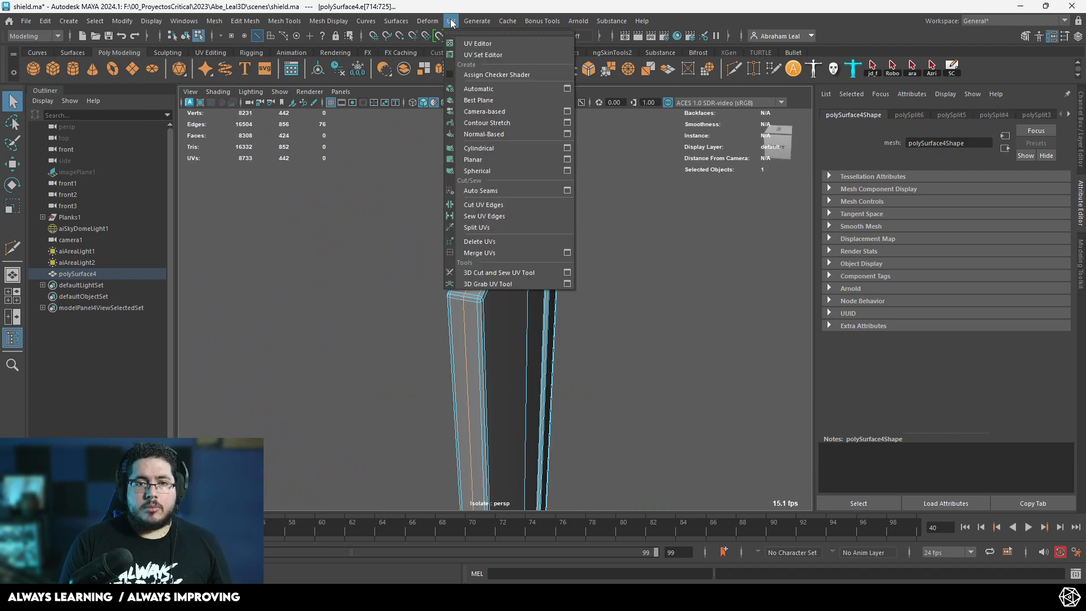
pyautogui.click(482, 206)
pyautogui.scroll(-3, 501, 232)
pyautogui.moveTo(501, 232); pyautogui.dragTo(545, 177, button='right')
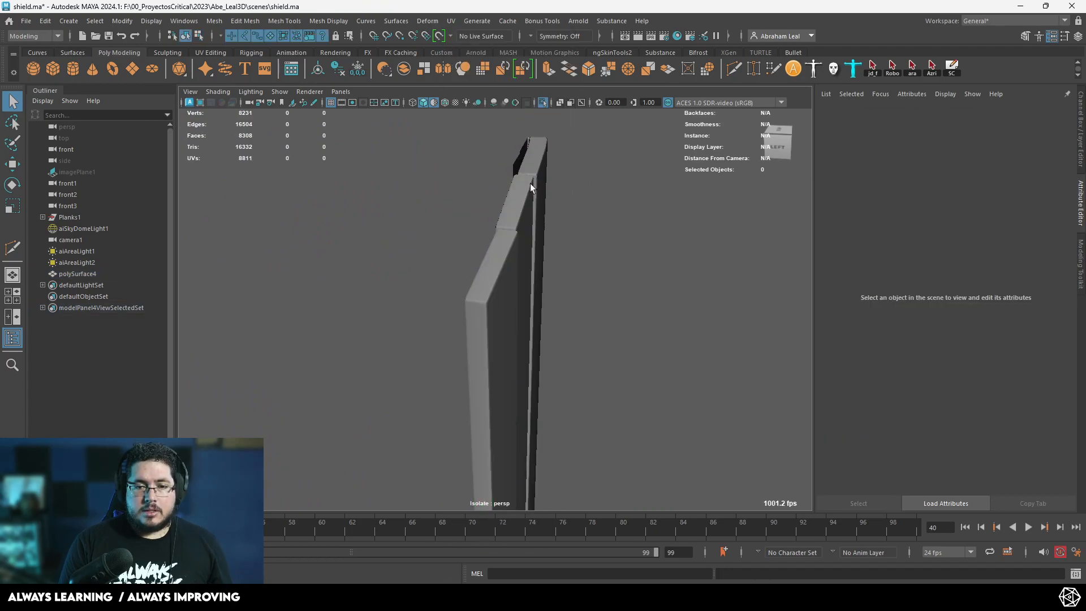
# Step: Select all the planks' UV shells in the UV Editor, unfold them and lay them out inside the 0–1 tile
pyautogui.click(545, 176)
pyautogui.click(451, 21)
pyautogui.click(481, 43)
pyautogui.moveTo(436, 185); pyautogui.dragTo(395, 158, button='right')
pyautogui.scroll(-3, 328, 160)
pyautogui.moveTo(396, 107); pyautogui.dragTo(225, 340)
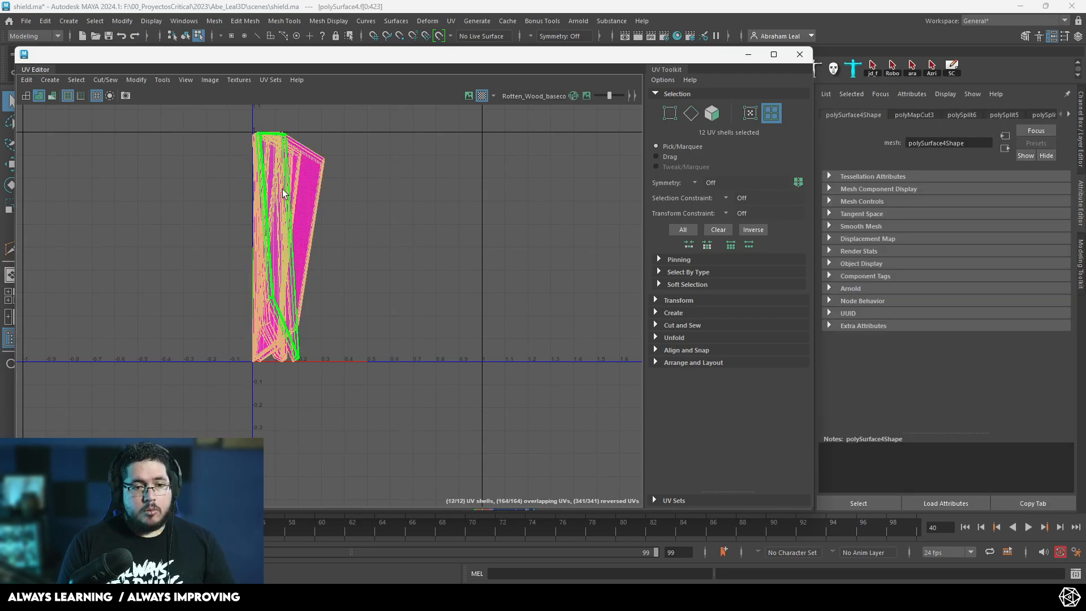
pyautogui.hotkey('ctrl', 'l')
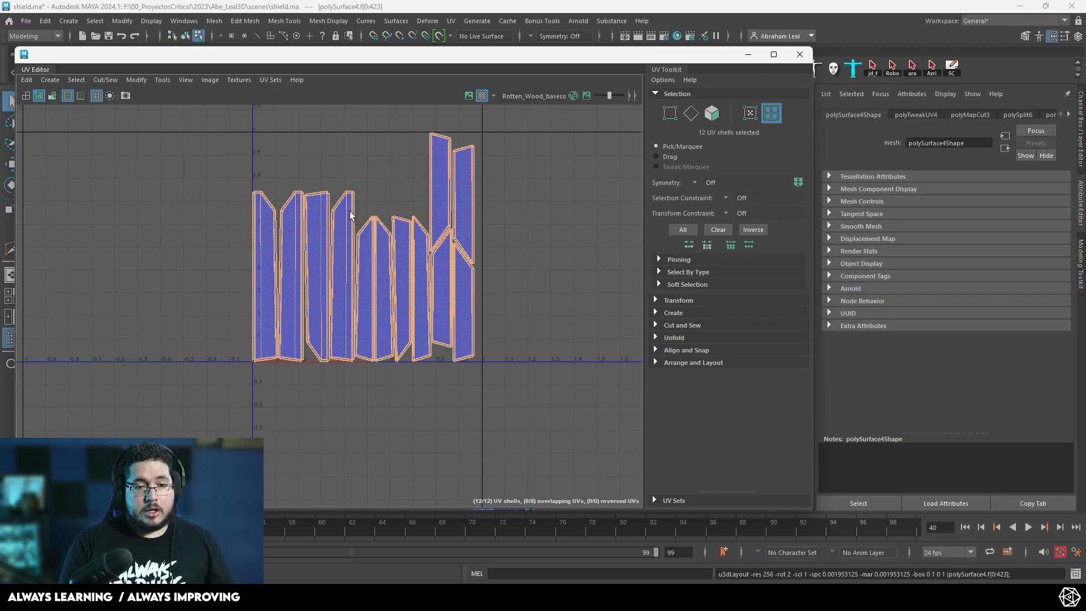
pyautogui.click(371, 181)
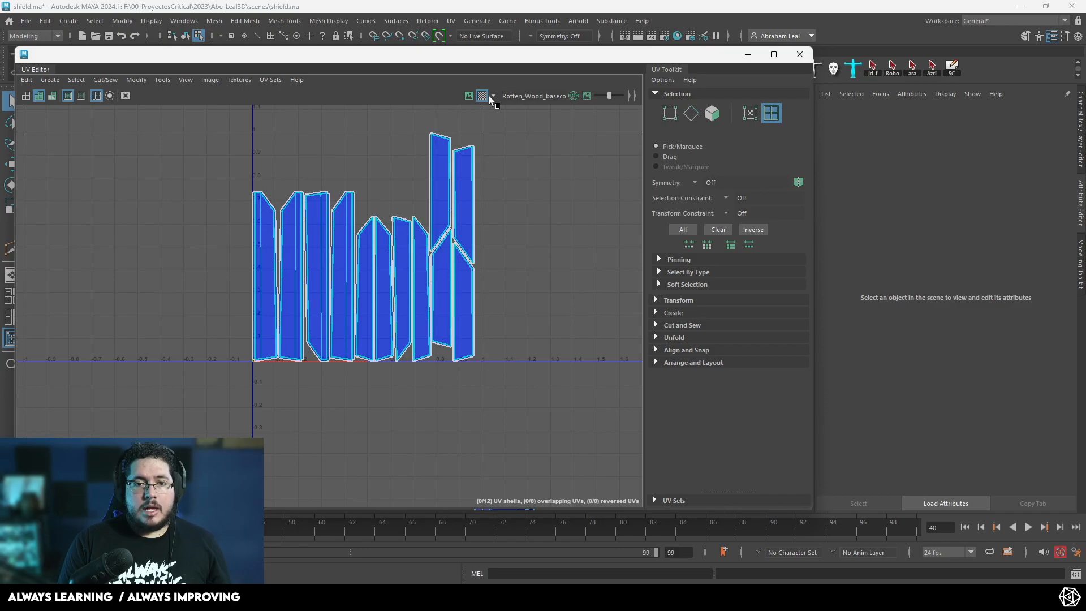
# Step: Minimize the UV Editor, return the planks to object mode and display their checker texture in the viewport
pyautogui.click(748, 54)
pyautogui.keyDown('alt'); pyautogui.moveTo(605, 187); pyautogui.dragTo(588, 293); pyautogui.keyUp('alt')
pyautogui.moveTo(589, 294); pyautogui.dragTo(628, 243, button='right')
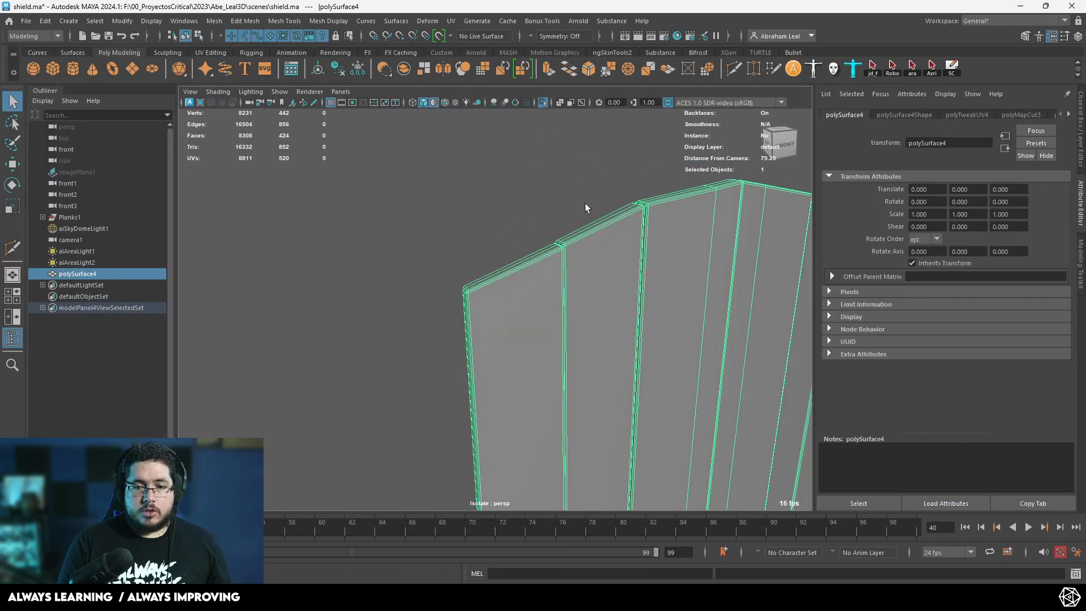
pyautogui.click(424, 102)
pyautogui.press('f')
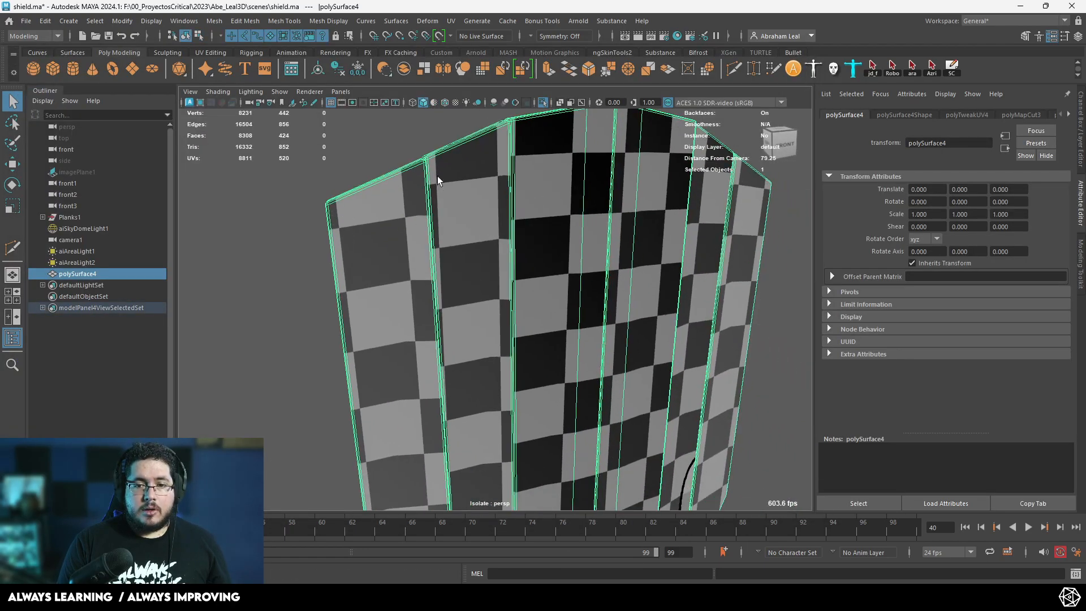
# Step: Examine the checker pattern on the planks from several angles with the smooth preview on and off
pyautogui.press('3')
pyautogui.keyDown('alt'); pyautogui.moveTo(568, 369); pyautogui.dragTo(616, 379, button='right'); pyautogui.keyUp('alt')
pyautogui.keyDown('alt'); pyautogui.moveTo(616, 379); pyautogui.dragTo(532, 310); pyautogui.keyUp('alt')
pyautogui.keyDown('alt'); pyautogui.moveTo(532, 310); pyautogui.dragTo(395, 298, button='right'); pyautogui.keyUp('alt')
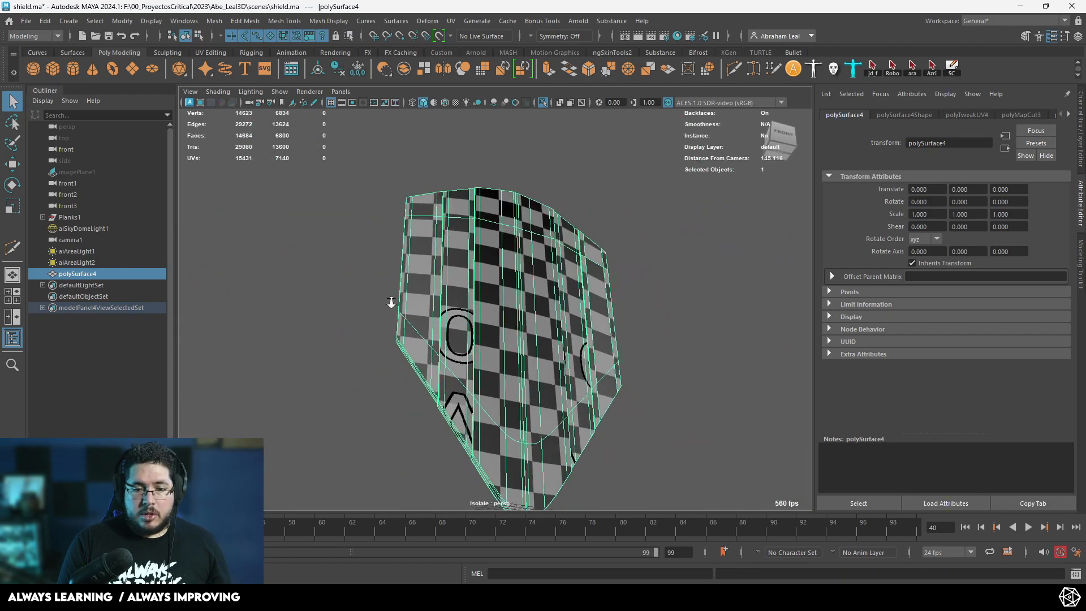
pyautogui.keyDown('alt'); pyautogui.moveTo(395, 298); pyautogui.dragTo(407, 340); pyautogui.keyUp('alt')
pyautogui.keyDown('alt'); pyautogui.moveTo(407, 339); pyautogui.dragTo(510, 395, button='right'); pyautogui.keyUp('alt')
pyautogui.press('1')
pyautogui.press('3')
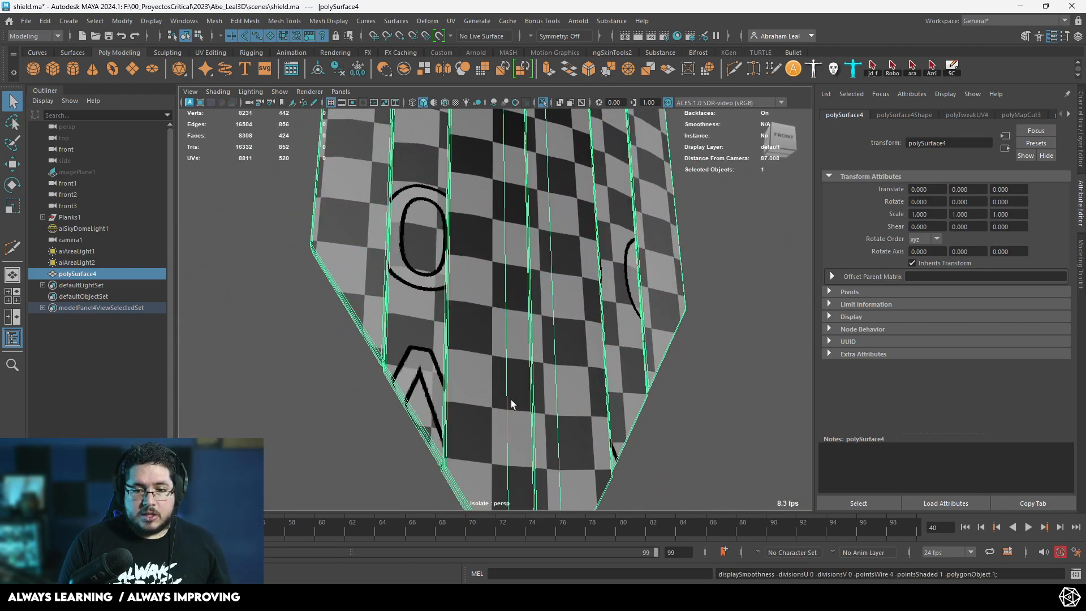
pyautogui.keyDown('alt'); pyautogui.moveTo(509, 400); pyautogui.dragTo(571, 418); pyautogui.keyUp('alt')
pyautogui.press('1')
pyautogui.keyDown('alt'); pyautogui.moveTo(572, 418); pyautogui.dragTo(418, 390, button='right'); pyautogui.keyUp('alt')
pyautogui.keyDown('alt'); pyautogui.moveTo(418, 391); pyautogui.dragTo(432, 385); pyautogui.keyUp('alt')
pyautogui.keyDown('alt'); pyautogui.moveTo(433, 385); pyautogui.dragTo(444, 372, button='right'); pyautogui.keyUp('alt')
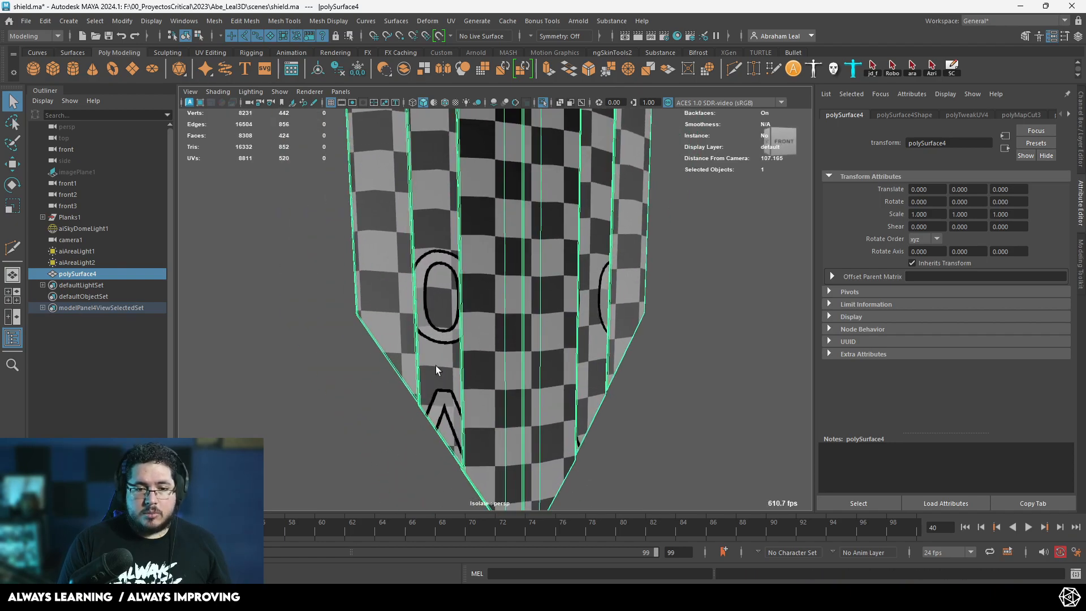
pyautogui.keyDown('alt'); pyautogui.moveTo(445, 372); pyautogui.dragTo(463, 341); pyautogui.keyUp('alt')
# Step: Insert supporting edge loops along the planks' slanted lower ends with the Multi-Cut tool and check the smooth preview
pyautogui.click(733, 71)
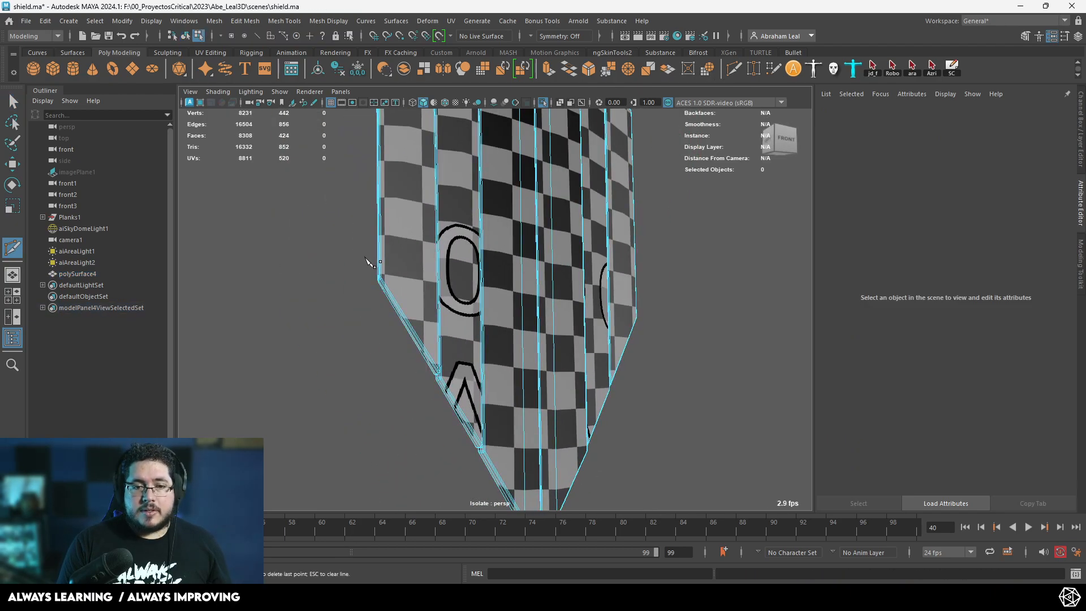
pyautogui.keyDown('ctrl'); pyautogui.click(384, 269); pyautogui.keyUp('ctrl')
pyautogui.keyDown('alt'); pyautogui.moveTo(384, 269); pyautogui.dragTo(335, 193, button='middle'); pyautogui.keyUp('alt')
pyautogui.keyDown('alt'); pyautogui.moveTo(335, 193); pyautogui.dragTo(366, 312, button='right'); pyautogui.keyUp('alt')
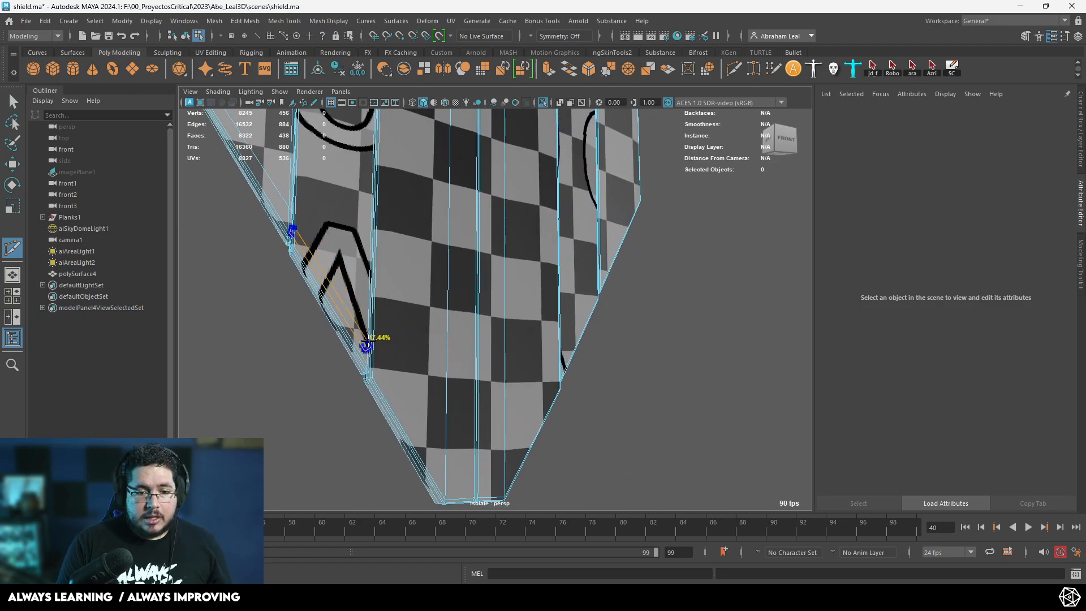
pyautogui.keyDown('ctrl'); pyautogui.click(374, 364); pyautogui.keyUp('ctrl')
pyautogui.keyDown('alt'); pyautogui.moveTo(495, 378); pyautogui.dragTo(487, 408); pyautogui.keyUp('alt')
pyautogui.keyDown('ctrl'); pyautogui.click(486, 482); pyautogui.keyUp('ctrl')
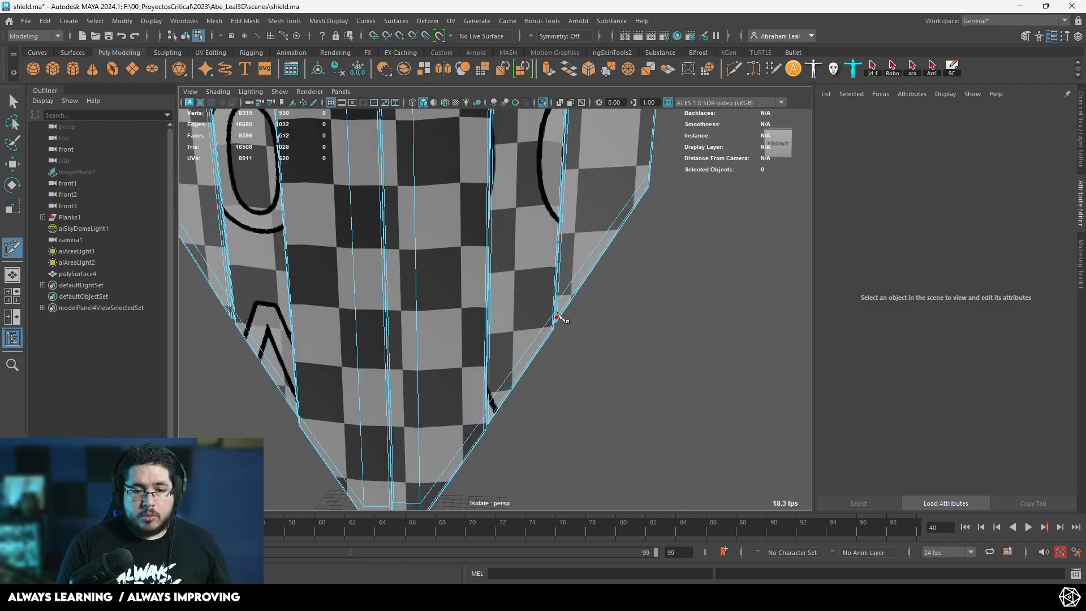
pyautogui.press('3')
pyautogui.keyDown('alt'); pyautogui.moveTo(558, 308); pyautogui.dragTo(540, 291, button='right'); pyautogui.keyUp('alt')
pyautogui.keyDown('alt'); pyautogui.moveTo(568, 164); pyautogui.dragTo(554, 348, button='middle'); pyautogui.keyUp('alt')
pyautogui.press('1')
pyautogui.keyDown('alt'); pyautogui.moveTo(562, 342); pyautogui.dragTo(504, 271, button='right'); pyautogui.keyUp('alt')
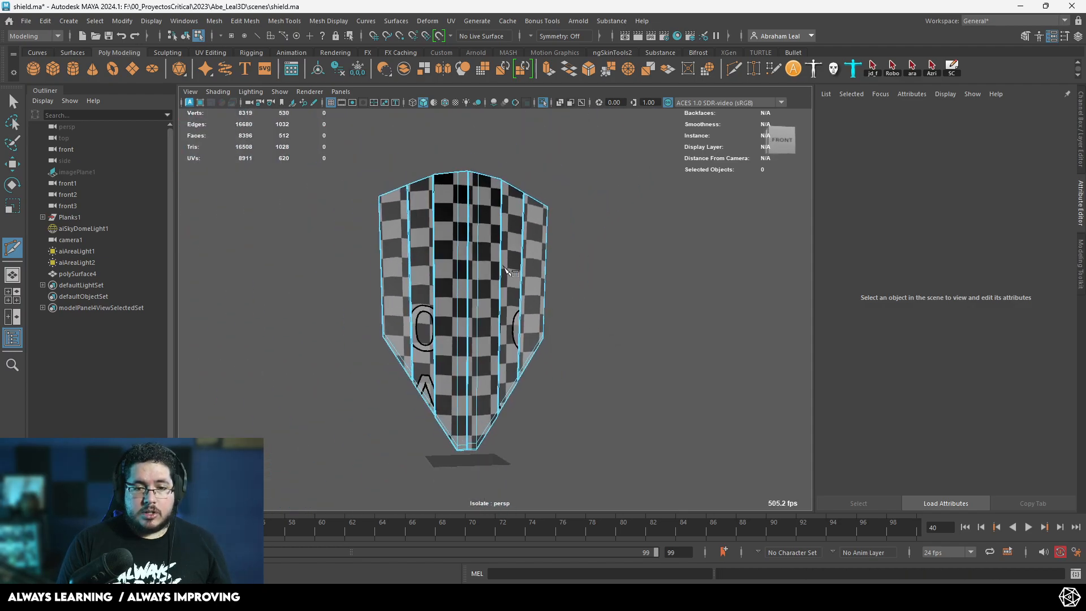
pyautogui.keyDown('ctrl'); pyautogui.click(487, 295); pyautogui.keyUp('ctrl')
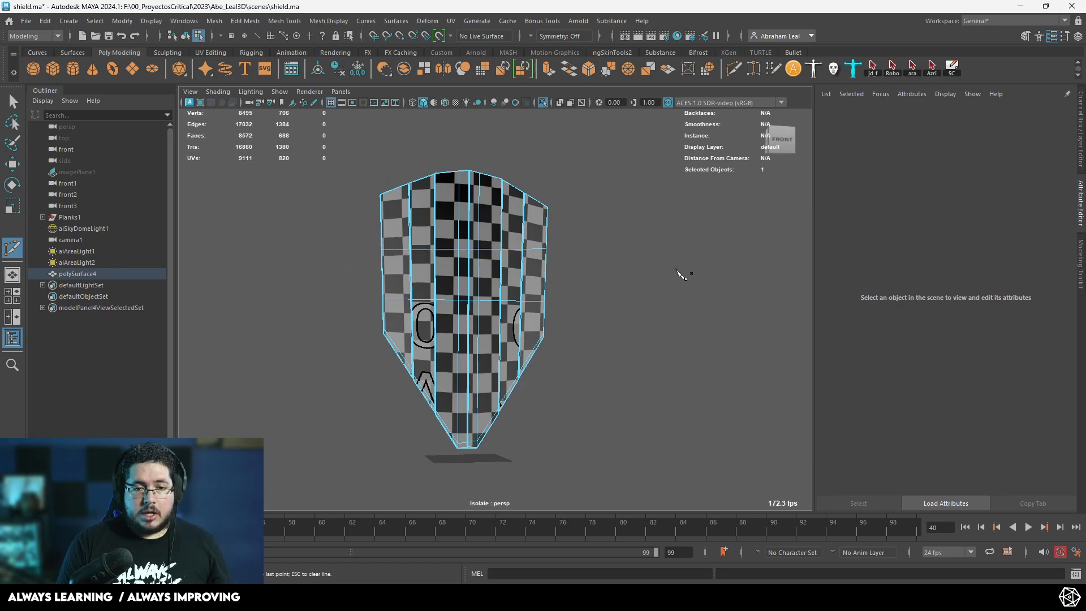
pyautogui.keyDown('alt'); pyautogui.moveTo(614, 255); pyautogui.dragTo(588, 252); pyautogui.keyUp('alt')
pyautogui.keyDown('alt'); pyautogui.moveTo(589, 251); pyautogui.dragTo(611, 306, button='middle'); pyautogui.keyUp('alt')
pyautogui.hotkey('ctrl', 'z')
pyautogui.hotkey('ctrl', 'z')
pyautogui.hotkey('ctrl', 'z')
pyautogui.press('q')
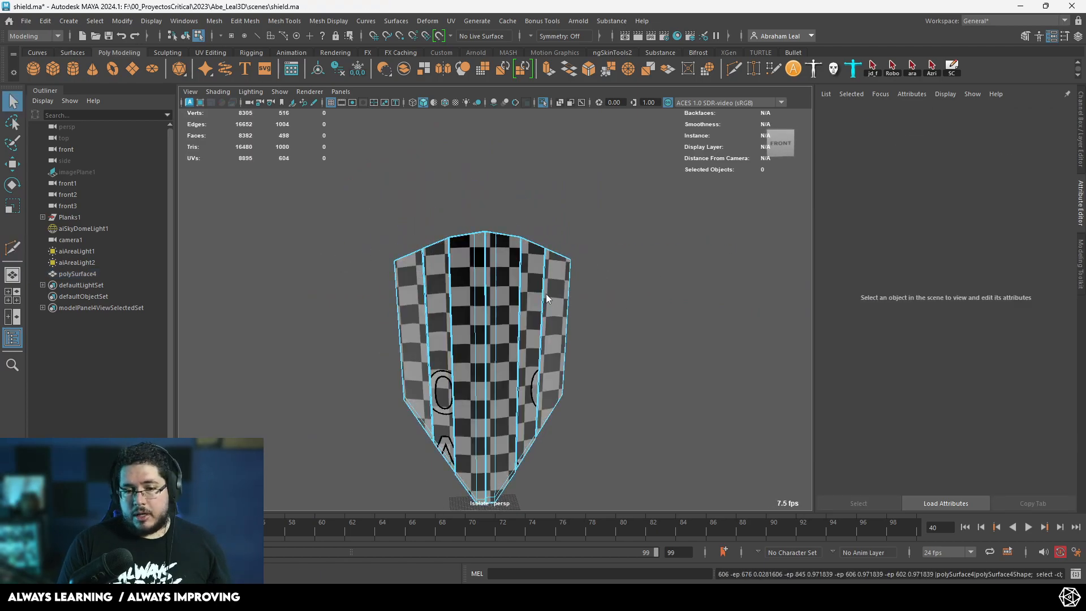
# Step: Return to object mode, show the full shield untextured, and inspect the planks with the smooth preview on and off
pyautogui.press('F8')
pyautogui.click(516, 277)
pyautogui.click(541, 104)
pyautogui.keyDown('alt'); pyautogui.moveTo(498, 322); pyautogui.dragTo(534, 330); pyautogui.keyUp('alt')
pyautogui.keyDown('alt'); pyautogui.moveTo(534, 331); pyautogui.dragTo(558, 333, button='right'); pyautogui.keyUp('alt')
pyautogui.press('3')
pyautogui.click(433, 102)
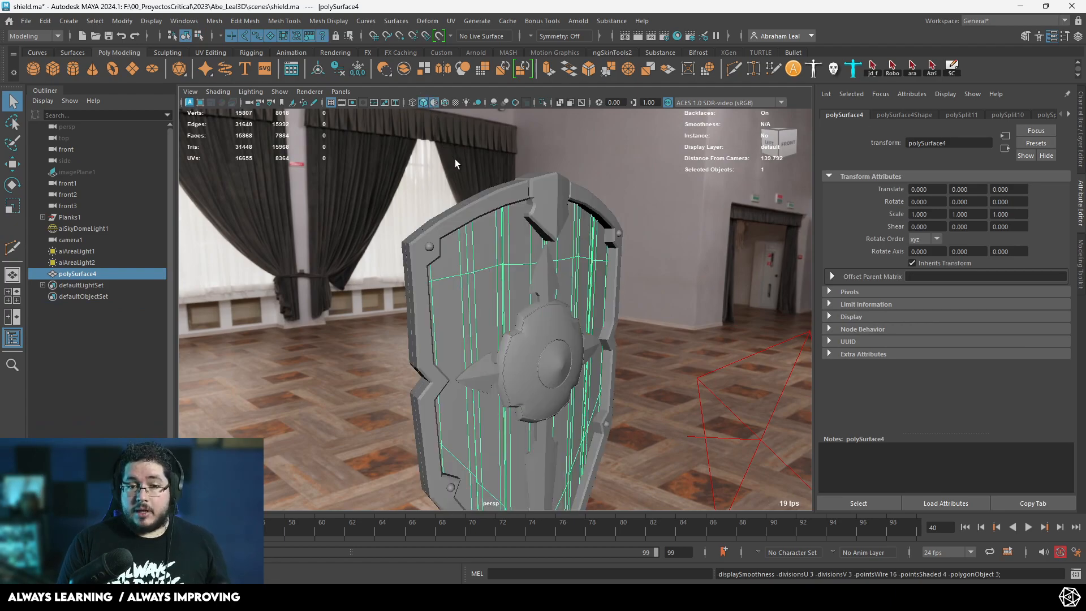
pyautogui.scroll(-5, 572, 254)
pyautogui.scroll(8, 483, 307)
pyautogui.press('1')
pyautogui.keyDown('alt'); pyautogui.moveTo(497, 294); pyautogui.dragTo(531, 248); pyautogui.keyUp('alt')
pyautogui.click(546, 202)
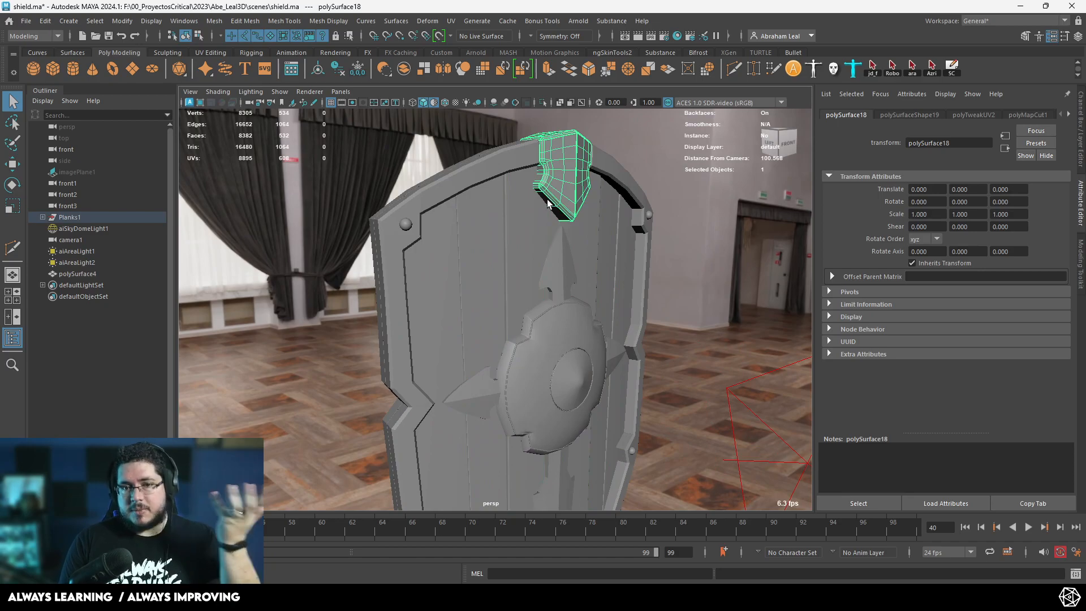
pyautogui.click(447, 184)
pyautogui.press('1')
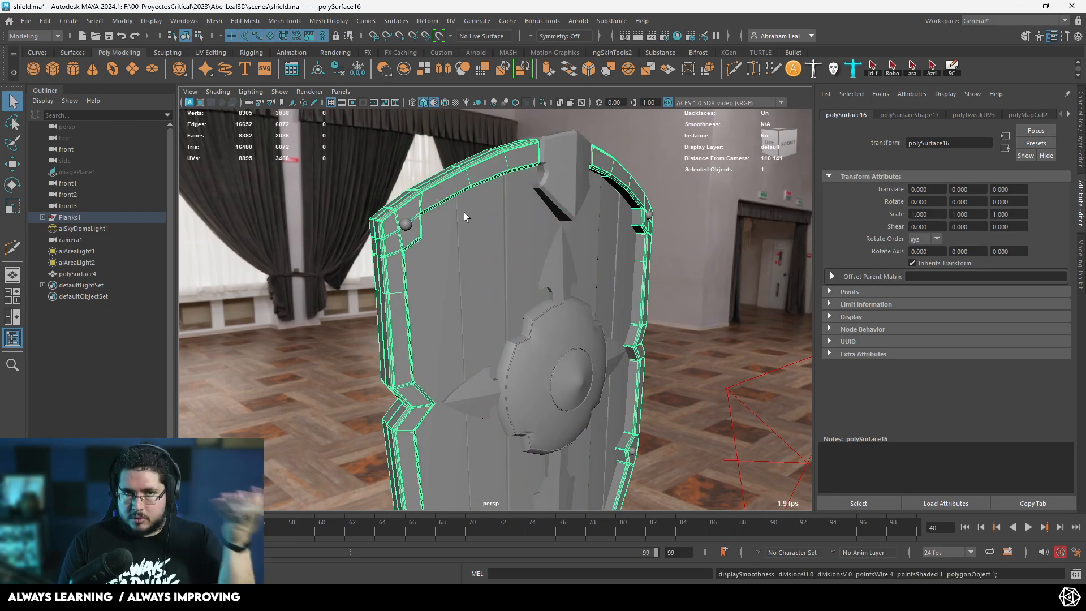
pyautogui.click(450, 221)
# Step: Select the six round studs on the shield's rim and isolate them
pyautogui.click(408, 224)
pyautogui.keyDown('alt'); pyautogui.moveTo(409, 225); pyautogui.dragTo(496, 231); pyautogui.keyUp('alt')
pyautogui.keyDown('shift'); pyautogui.click(591, 187); pyautogui.keyUp('shift')
pyautogui.keyDown('alt'); pyautogui.moveTo(591, 186); pyautogui.dragTo(319, 377); pyautogui.keyUp('alt')
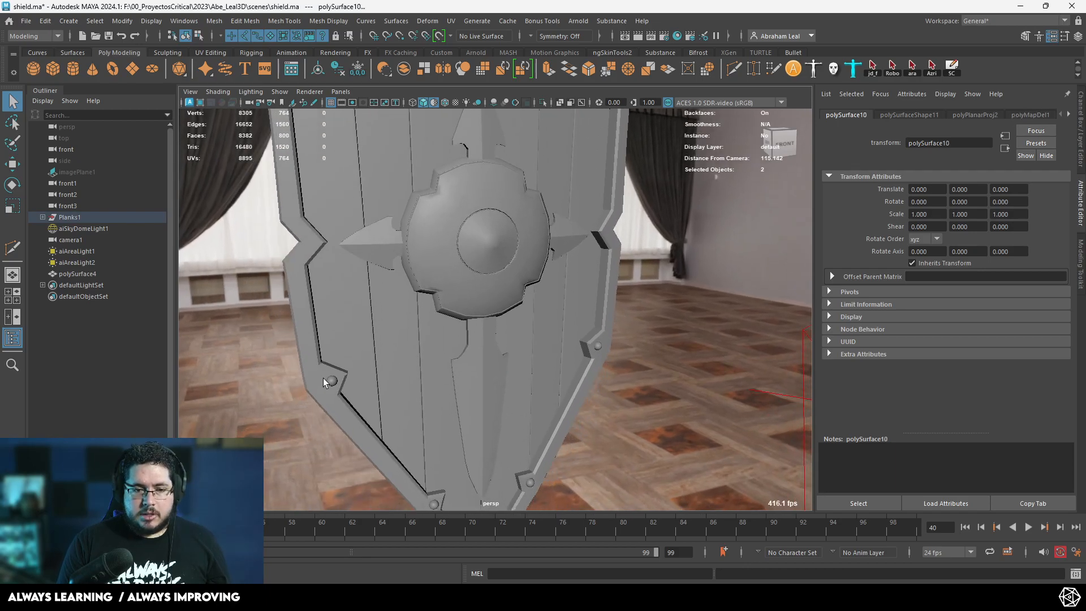
pyautogui.keyDown('shift'); pyautogui.click(598, 351); pyautogui.keyUp('shift')
pyautogui.keyDown('alt'); pyautogui.moveTo(599, 350); pyautogui.dragTo(507, 395); pyautogui.keyUp('alt')
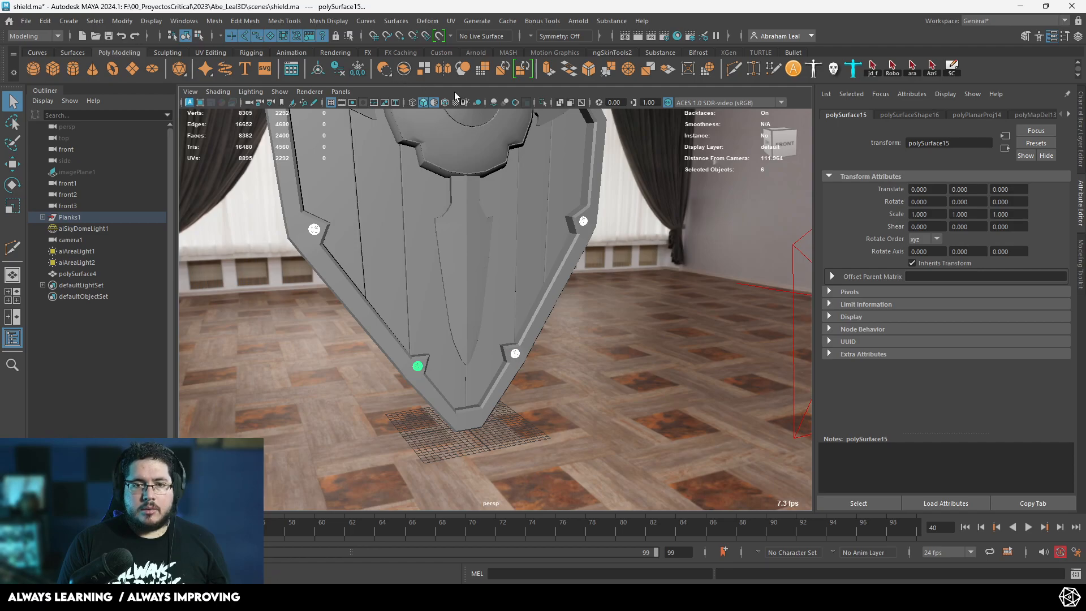
pyautogui.click(542, 101)
# Step: Start the studs' seam selection with an edge loop around each of the first spheres
pyautogui.keyDown('alt'); pyautogui.moveTo(408, 178); pyautogui.dragTo(487, 265); pyautogui.keyUp('alt')
pyautogui.keyDown('alt'); pyautogui.moveTo(487, 264); pyautogui.dragTo(506, 468, button='right'); pyautogui.keyUp('alt')
pyautogui.keyDown('alt'); pyautogui.moveTo(506, 467); pyautogui.dragTo(548, 263, button='middle'); pyautogui.keyUp('alt')
pyautogui.scroll(3, 557, 188)
pyautogui.keyDown('alt'); pyautogui.moveTo(557, 187); pyautogui.dragTo(553, 215, button='middle'); pyautogui.keyUp('alt')
pyautogui.moveTo(552, 216); pyautogui.dragTo(543, 175, button='right')
pyautogui.doubleClick(547, 262)
pyautogui.keyDown('alt'); pyautogui.moveTo(547, 262); pyautogui.dragTo(518, 174, button='right'); pyautogui.keyUp('alt')
pyautogui.keyDown('alt'); pyautogui.moveTo(518, 174); pyautogui.dragTo(544, 269); pyautogui.keyUp('alt')
pyautogui.keyDown('alt'); pyautogui.moveTo(545, 269); pyautogui.dragTo(629, 441, button='right'); pyautogui.keyUp('alt')
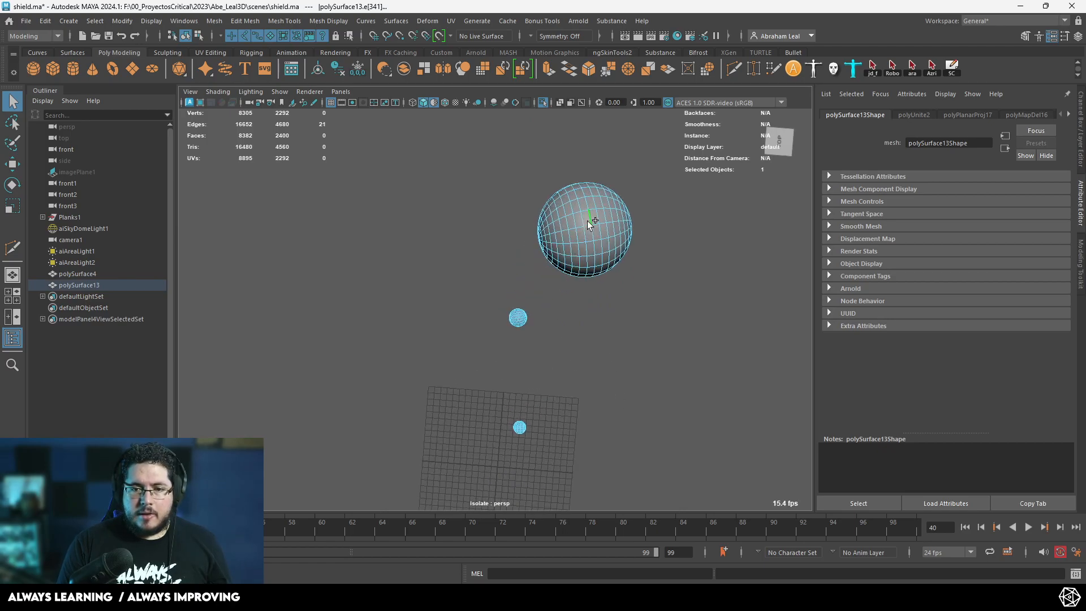
pyautogui.keyDown('shift'); pyautogui.doubleClick(588, 221); pyautogui.keyUp('shift')
# Step: Add an edge loop around each of the next studs to the seam selection
pyautogui.keyDown('alt'); pyautogui.moveTo(588, 220); pyautogui.dragTo(555, 310); pyautogui.keyUp('alt')
pyautogui.keyDown('alt'); pyautogui.moveTo(555, 310); pyautogui.dragTo(456, 149, button='middle'); pyautogui.keyUp('alt')
pyautogui.keyDown('alt'); pyautogui.moveTo(429, 212); pyautogui.dragTo(509, 347, button='middle'); pyautogui.keyUp('alt')
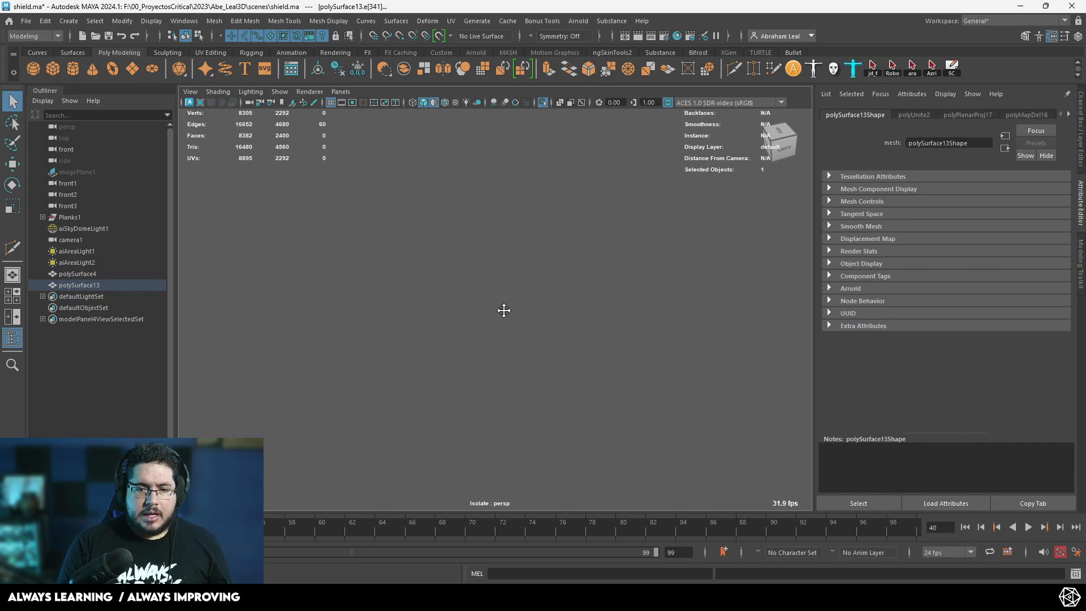
pyautogui.keyDown('shift'); pyautogui.doubleClick(501, 342); pyautogui.keyUp('shift')
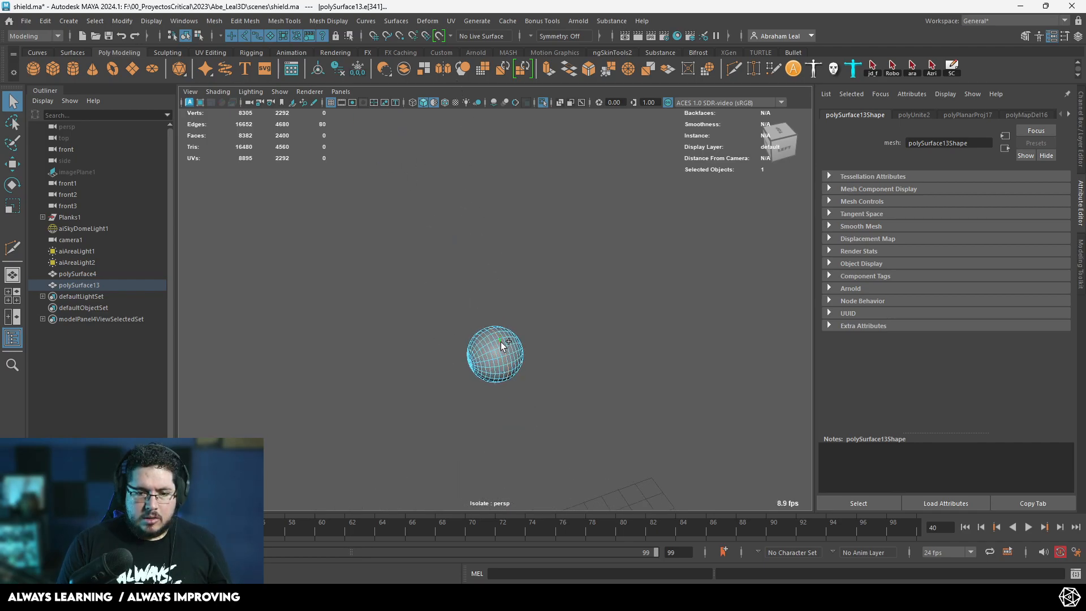
pyautogui.scroll(-8, 501, 342)
pyautogui.keyDown('alt'); pyautogui.moveTo(518, 385); pyautogui.dragTo(504, 333, button='middle'); pyautogui.keyUp('alt')
pyautogui.scroll(8, 504, 334)
pyautogui.keyDown('shift'); pyautogui.doubleClick(555, 253); pyautogui.keyUp('shift')
# Step: Add an edge loop around the remaining studs to the seam selection and cut the UVs along all selected loops
pyautogui.keyDown('alt'); pyautogui.moveTo(597, 235); pyautogui.dragTo(568, 340, button='middle'); pyautogui.keyUp('alt')
pyautogui.keyDown('alt'); pyautogui.moveTo(568, 339); pyautogui.dragTo(331, 185, button='right'); pyautogui.keyUp('alt')
pyautogui.keyDown('alt'); pyautogui.moveTo(331, 185); pyautogui.dragTo(300, 254, button='middle'); pyautogui.keyUp('alt')
pyautogui.keyDown('alt'); pyautogui.moveTo(430, 266); pyautogui.dragTo(555, 313, button='right'); pyautogui.keyUp('alt')
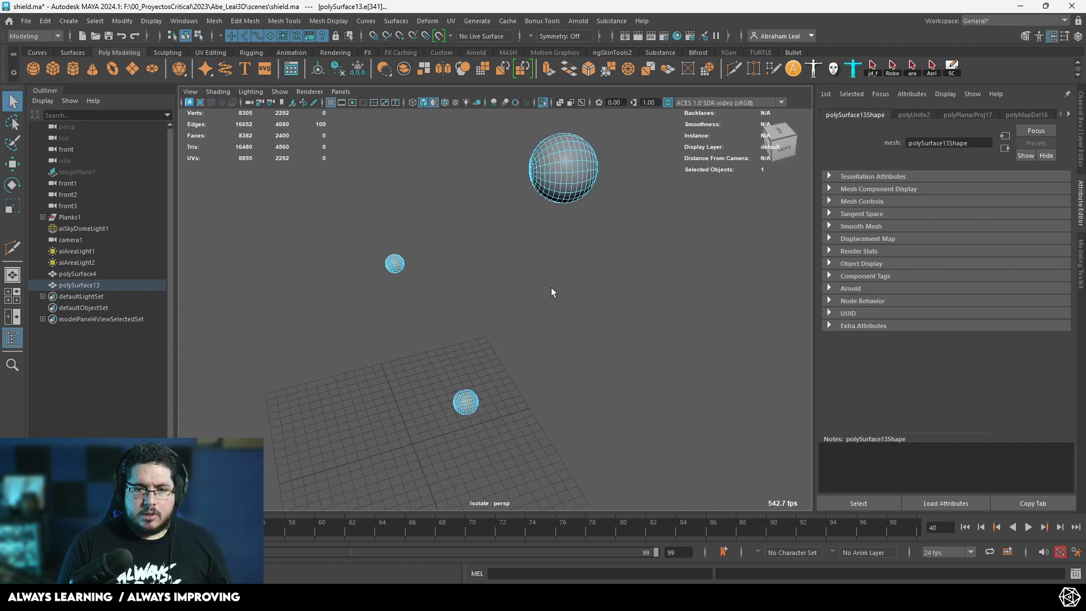
pyautogui.keyDown('shift'); pyautogui.doubleClick(573, 166); pyautogui.keyUp('shift')
pyautogui.click(451, 21)
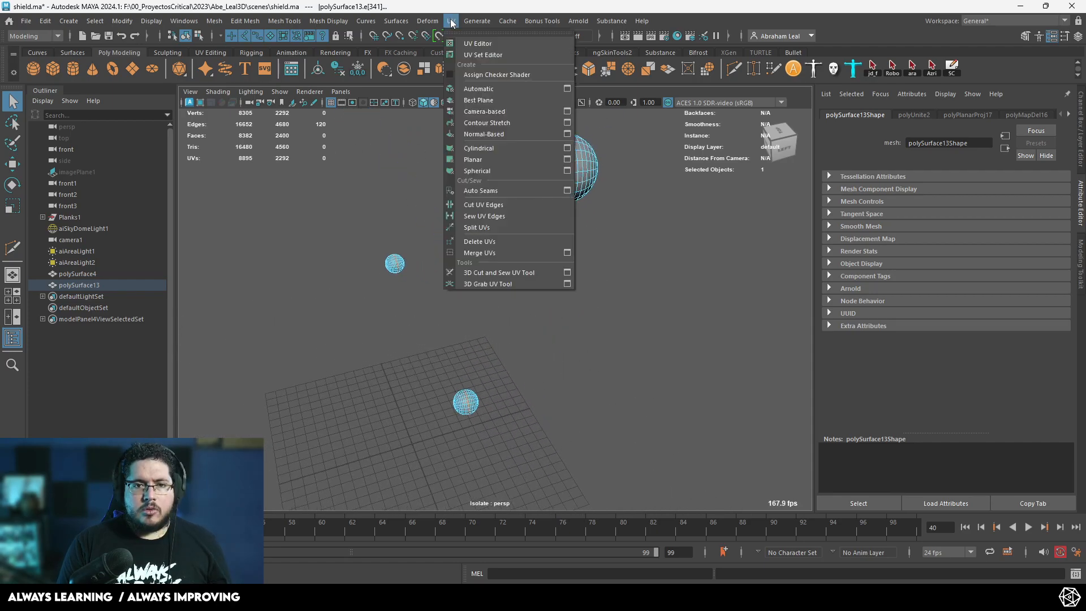
pyautogui.click(494, 202)
# Step: Select the stud mesh in object mode, unfold all of its UV shells and lay them out in the UV Editor
pyautogui.scroll(-8, 500, 208)
pyautogui.keyDown('alt'); pyautogui.moveTo(499, 228); pyautogui.dragTo(504, 252, button='middle'); pyautogui.keyUp('alt')
pyautogui.moveTo(504, 211); pyautogui.dragTo(544, 194, button='right')
pyautogui.moveTo(533, 196); pyautogui.dragTo(508, 240)
pyautogui.click(451, 20)
pyautogui.click(475, 37)
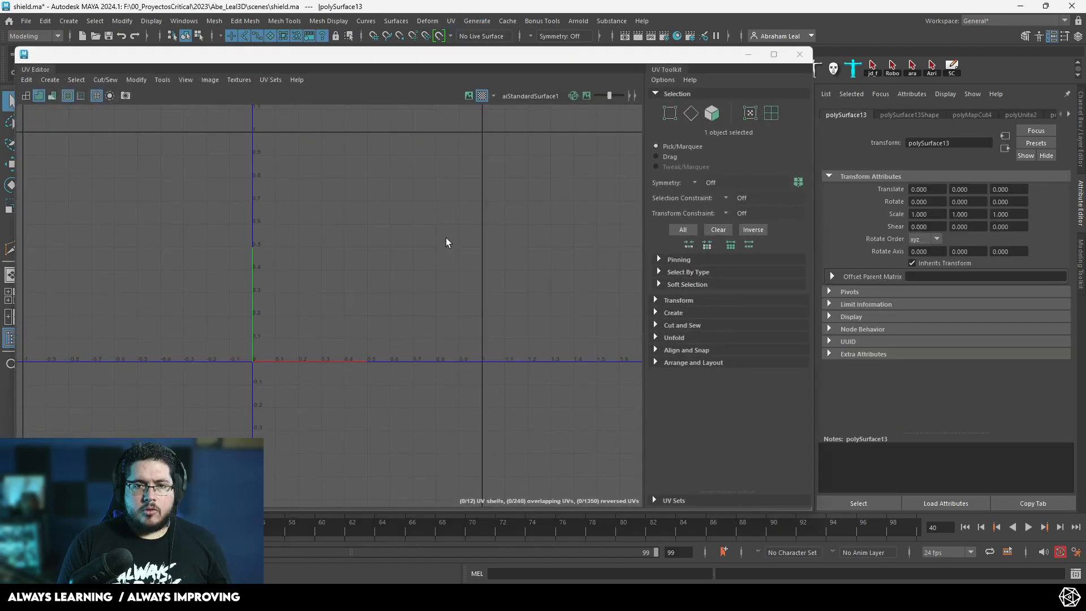
pyautogui.scroll(-2, 362, 191)
pyautogui.moveTo(469, 136); pyautogui.dragTo(241, 417)
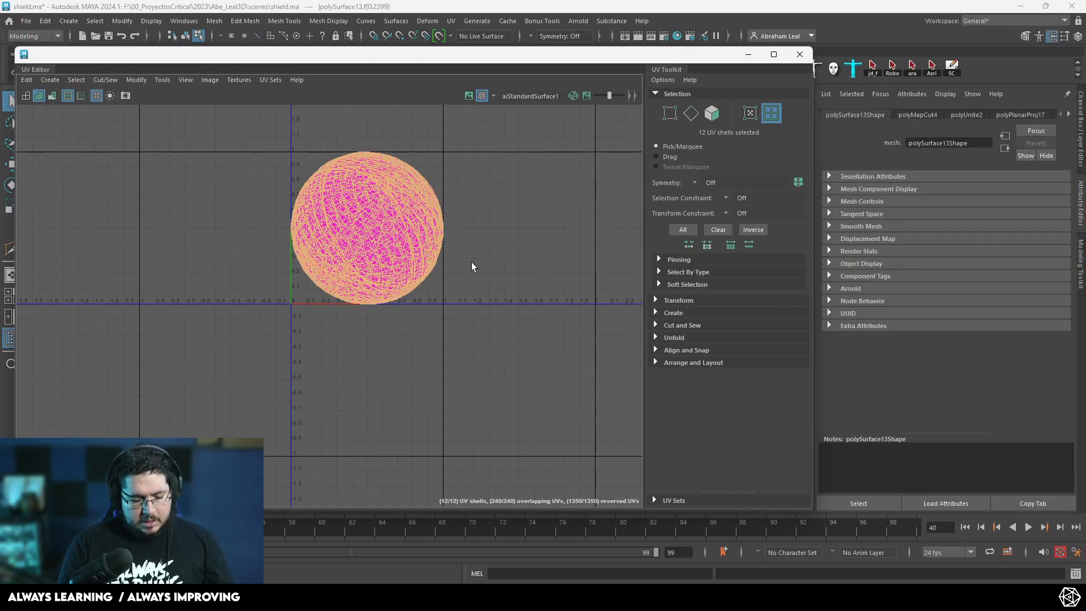
pyautogui.hotkey('ctrl', 'u')
pyautogui.hotkey('ctrl', 'l')
pyautogui.click(540, 245)
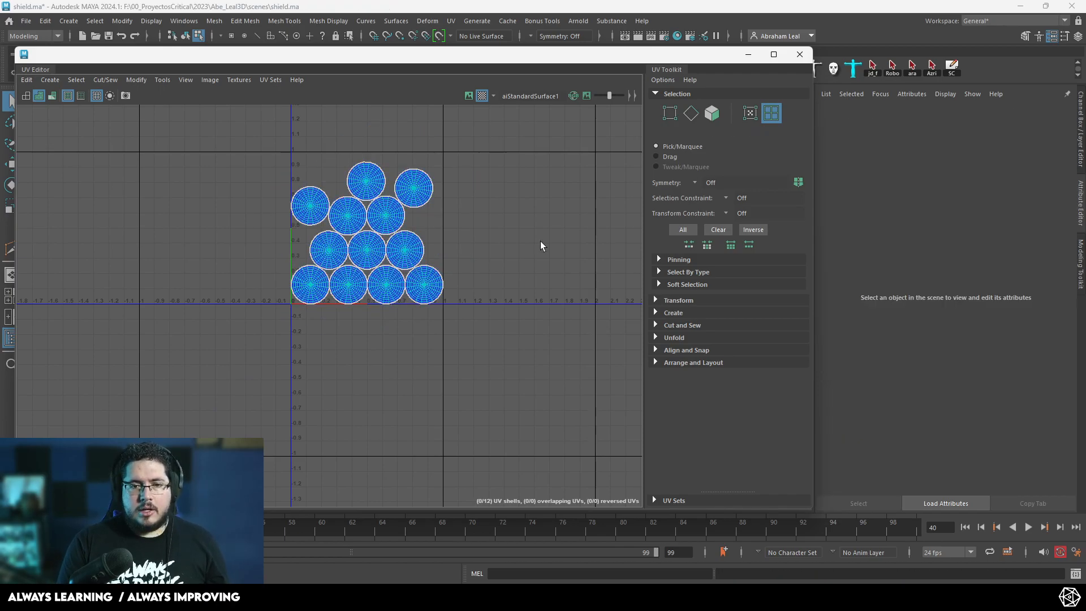
# Step: Close the UV Editor and turn off isolation to show the full shield
pyautogui.click(799, 55)
pyautogui.click(542, 102)
pyautogui.keyDown('alt'); pyautogui.moveTo(544, 205); pyautogui.dragTo(521, 201); pyautogui.keyUp('alt')
pyautogui.scroll(3, 520, 201)
pyautogui.keyDown('shift'); pyautogui.click(481, 189); pyautogui.keyUp('shift')
pyautogui.keyDown('shift'); pyautogui.click(535, 261); pyautogui.keyUp('shift')
pyautogui.keyDown('shift'); pyautogui.click(482, 385); pyautogui.keyUp('shift')
pyautogui.keyDown('shift'); pyautogui.click(430, 276); pyautogui.keyUp('shift')
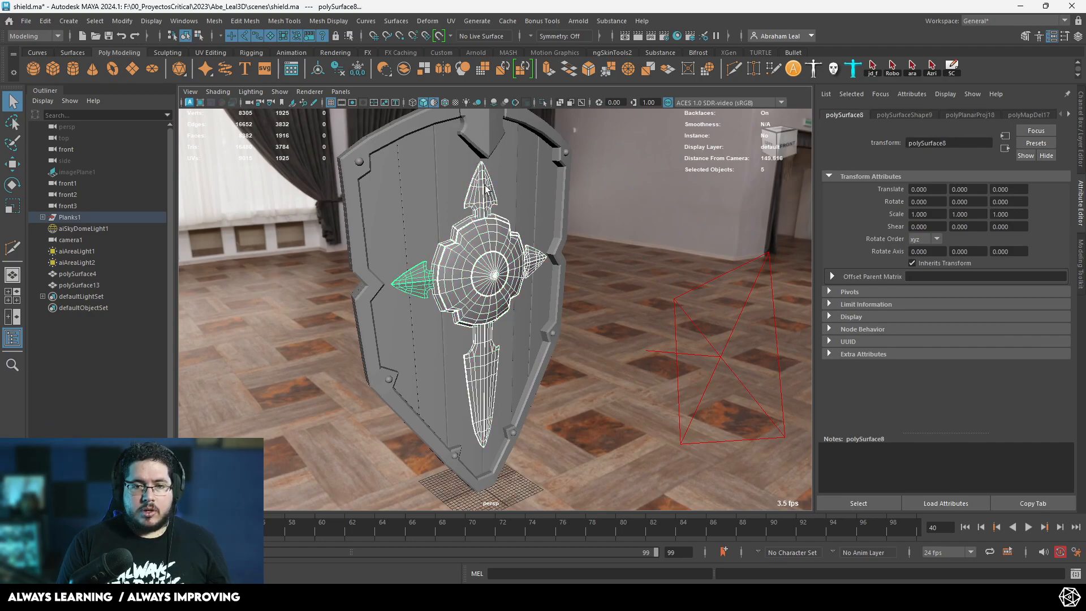
# Step: Select only the four spearhead ornaments around the central boss, isolate them and combine them into one mesh
pyautogui.click(486, 188)
pyautogui.keyDown('shift'); pyautogui.click(539, 262); pyautogui.keyUp('shift')
pyautogui.keyDown('shift'); pyautogui.click(418, 275); pyautogui.keyUp('shift')
pyautogui.keyDown('shift'); pyautogui.click(482, 379); pyautogui.keyUp('shift')
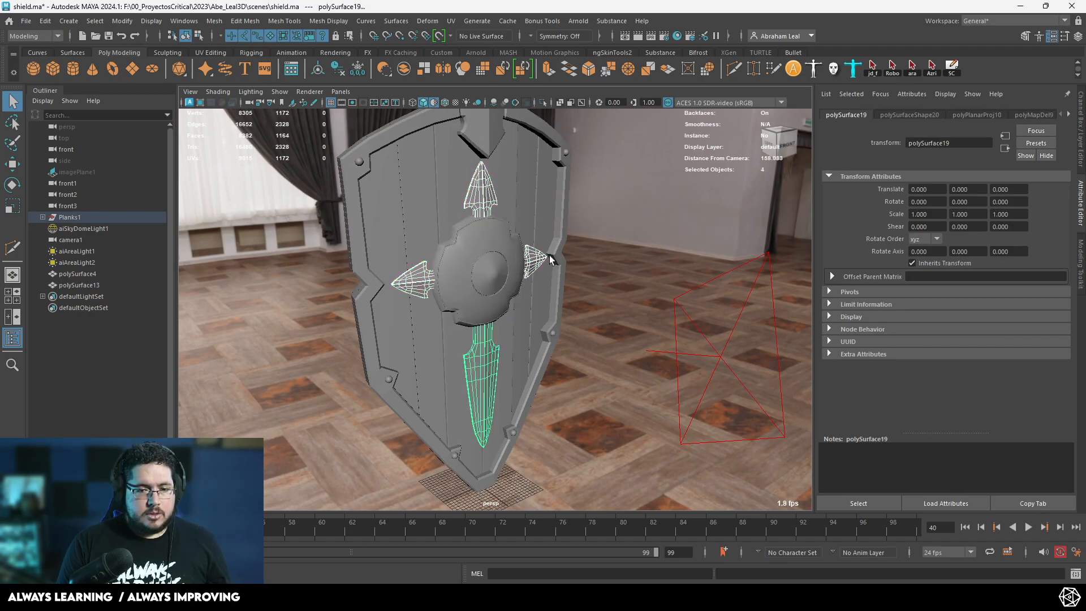
pyautogui.click(543, 103)
pyautogui.keyDown('alt'); pyautogui.moveTo(527, 189); pyautogui.dragTo(426, 100); pyautogui.keyUp('alt')
pyautogui.click(403, 69)
# Step: Cut UV seams along the border edge loops of the upper and right spearheads with the 3D Cut and Sew UV Tool
pyautogui.keyDown('alt'); pyautogui.moveTo(481, 317); pyautogui.dragTo(603, 352); pyautogui.keyUp('alt')
pyautogui.scroll(8, 600, 362)
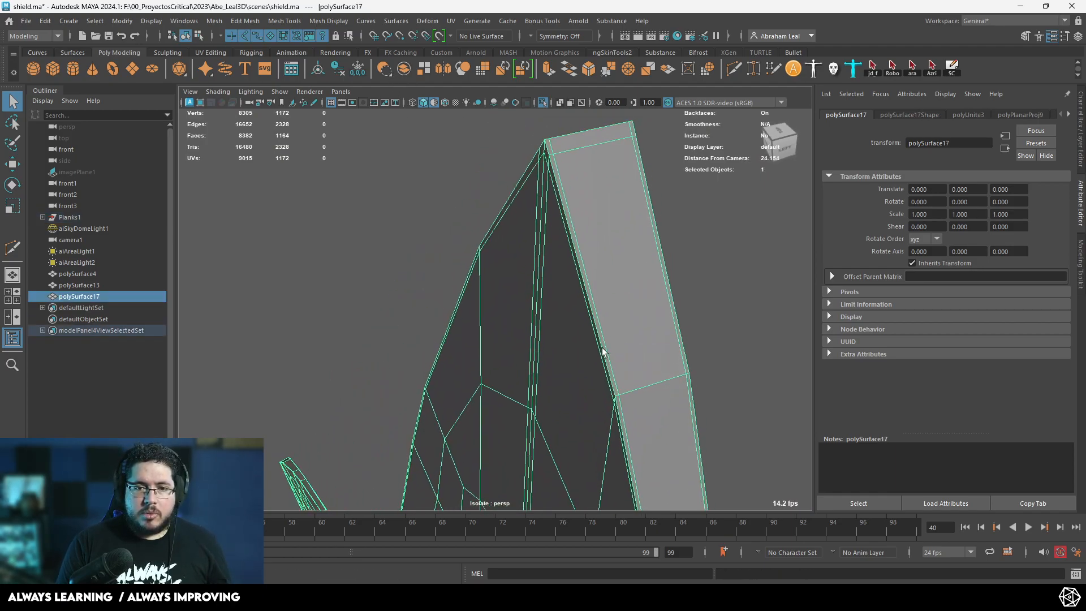
pyautogui.click(448, 22)
pyautogui.click(501, 270)
pyautogui.click(573, 224)
pyautogui.scroll(-8, 574, 227)
pyautogui.keyDown('alt'); pyautogui.moveTo(573, 226); pyautogui.dragTo(537, 269); pyautogui.keyUp('alt')
pyautogui.keyDown('alt'); pyautogui.moveTo(537, 270); pyautogui.dragTo(422, 233, button='middle'); pyautogui.keyUp('alt')
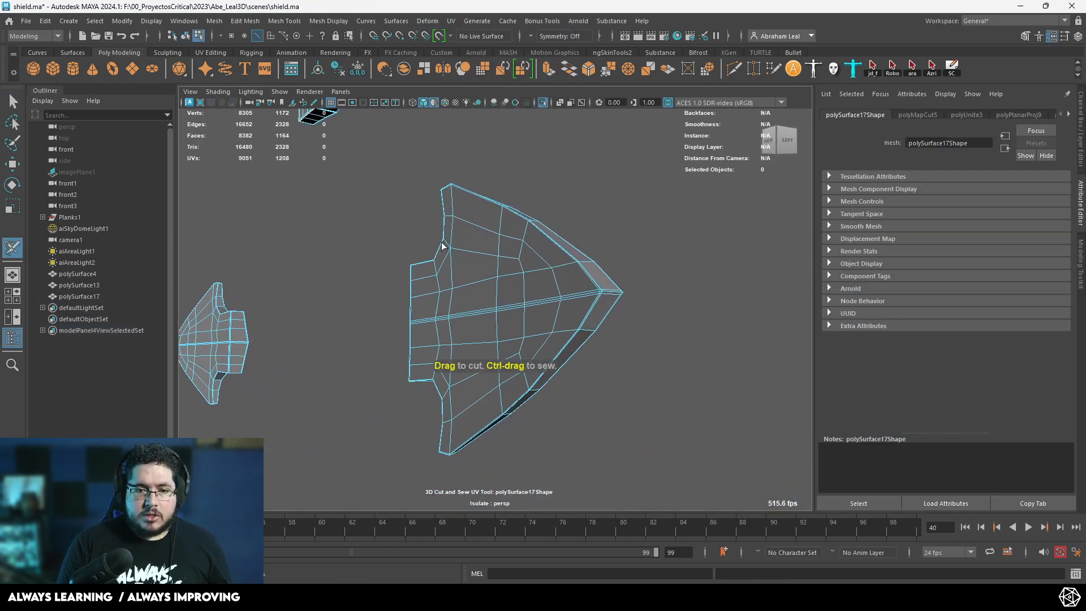
pyautogui.scroll(2, 422, 233)
pyautogui.doubleClick(626, 278)
# Step: Cut matching UV seams around the long lower spearhead and the left spearhead, and leave the cutting tool
pyautogui.keyDown('alt'); pyautogui.moveTo(627, 278); pyautogui.dragTo(562, 243); pyautogui.keyUp('alt')
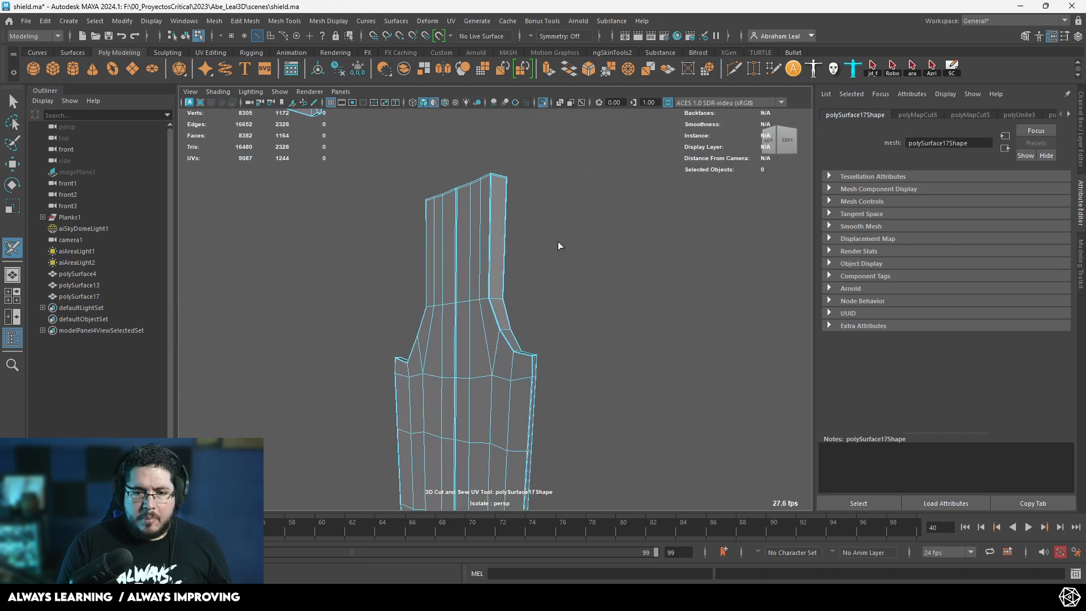
pyautogui.scroll(8, 499, 250)
pyautogui.doubleClick(456, 232)
pyautogui.scroll(-8, 400, 247)
pyautogui.keyDown('alt'); pyautogui.moveTo(400, 248); pyautogui.dragTo(470, 320); pyautogui.keyUp('alt')
pyautogui.scroll(8, 447, 295)
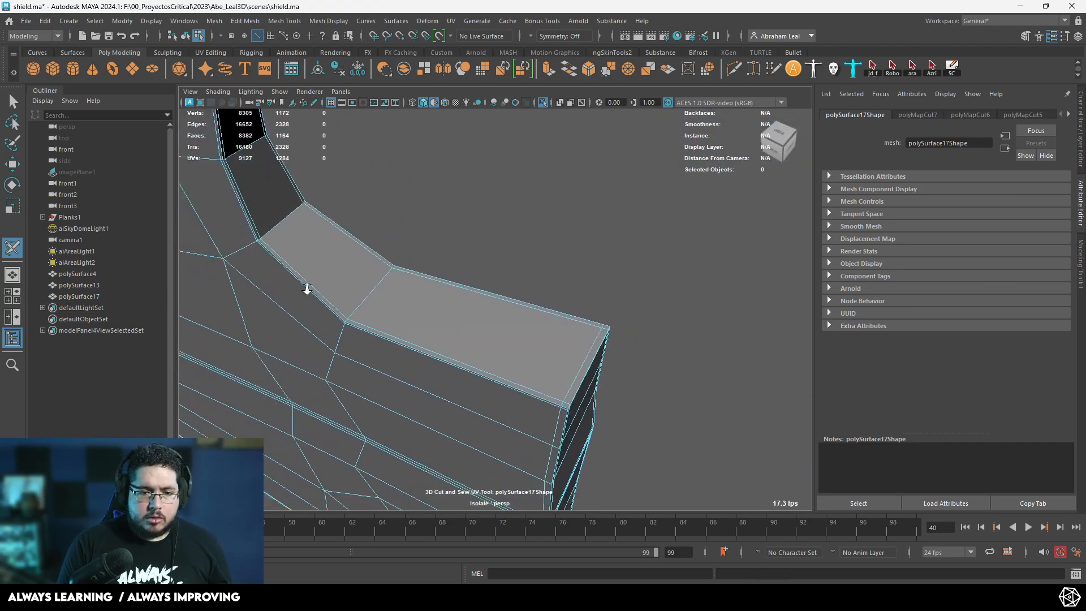
pyautogui.scroll(-8, 337, 291)
pyautogui.keyDown('alt'); pyautogui.moveTo(362, 302); pyautogui.dragTo(452, 295); pyautogui.keyUp('alt')
pyautogui.press('q')
# Step: Unfold all of the spearheads' UV shells and lay them out in the UV Editor
pyautogui.click(454, 293)
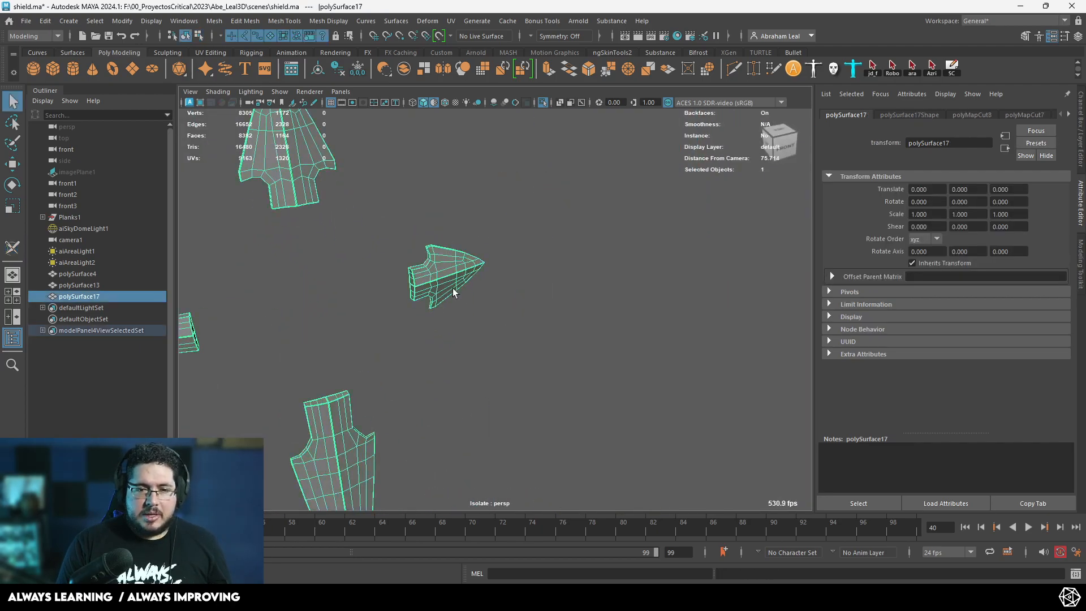
pyautogui.click(451, 27)
pyautogui.click(463, 39)
pyautogui.moveTo(267, 165); pyautogui.dragTo(520, 363)
pyautogui.hotkey('ctrl', 'u')
pyautogui.keyDown('alt'); pyautogui.moveTo(370, 262); pyautogui.dragTo(500, 284, button='right'); pyautogui.keyUp('alt')
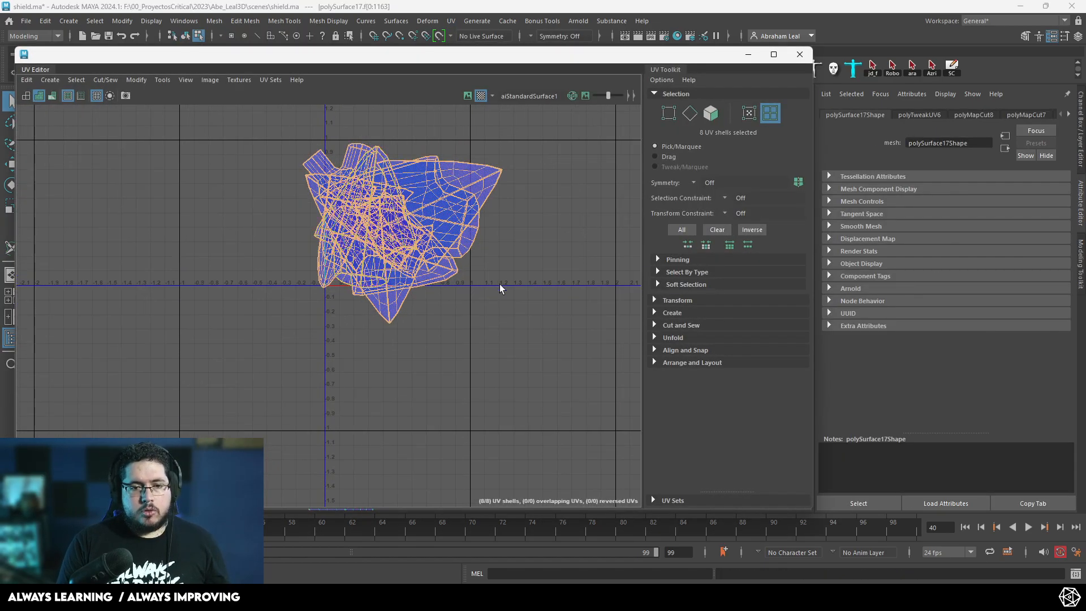
pyautogui.hotkey('ctrl', 'l')
pyautogui.click(529, 244)
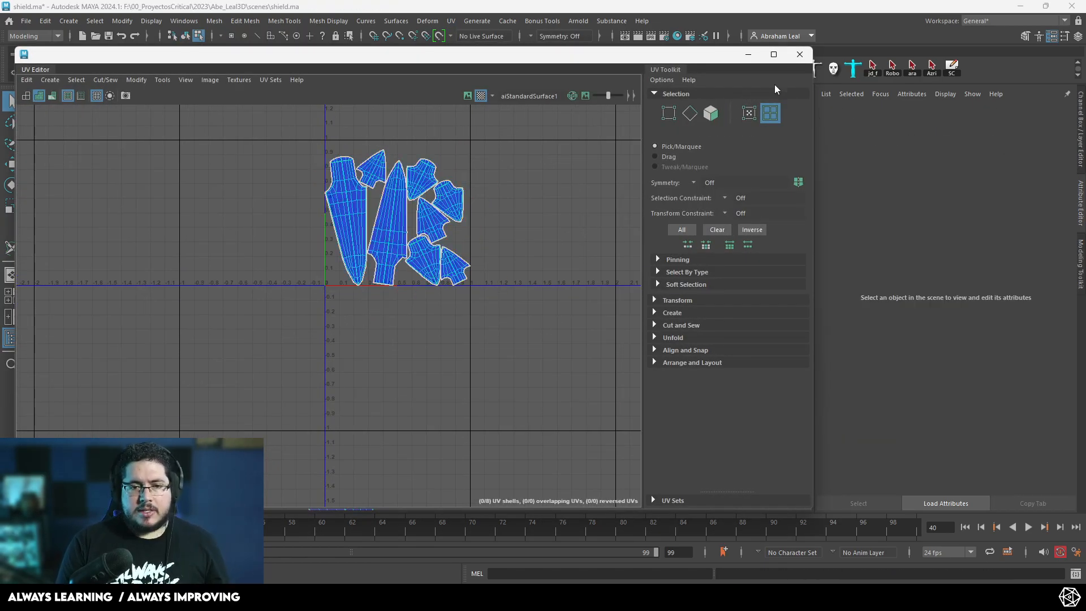
# Step: Close the UV Editor, return to the full shield in object mode, and isolate the round central boss
pyautogui.click(804, 54)
pyautogui.moveTo(460, 249); pyautogui.dragTo(509, 198, button='right')
pyautogui.click(545, 120)
pyautogui.click(542, 103)
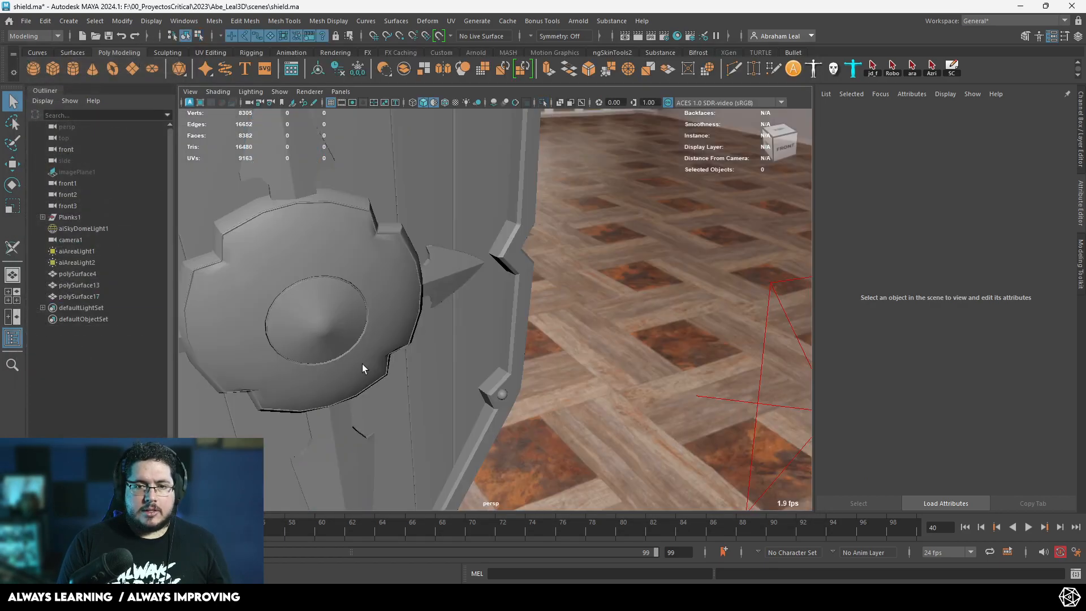
pyautogui.click(375, 361)
pyautogui.click(542, 103)
pyautogui.keyDown('alt'); pyautogui.moveTo(429, 237); pyautogui.dragTo(502, 161); pyautogui.keyUp('alt')
# Step: Unfold the central boss's UVs in the UV Editor and close the editor
pyautogui.click(453, 21)
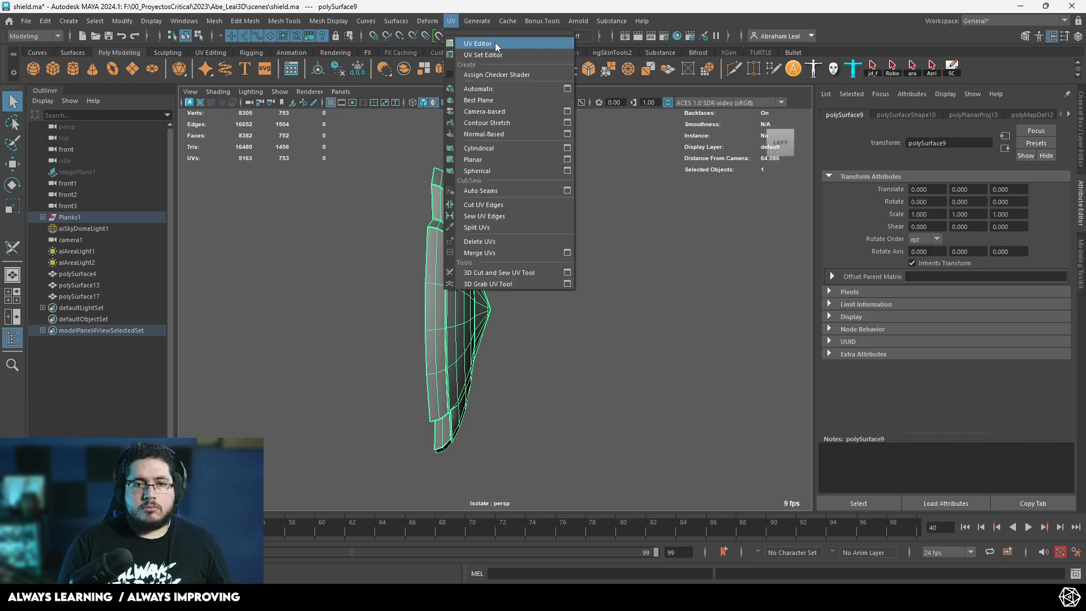
pyautogui.click(494, 42)
pyautogui.hotkey('ctrl', 'u')
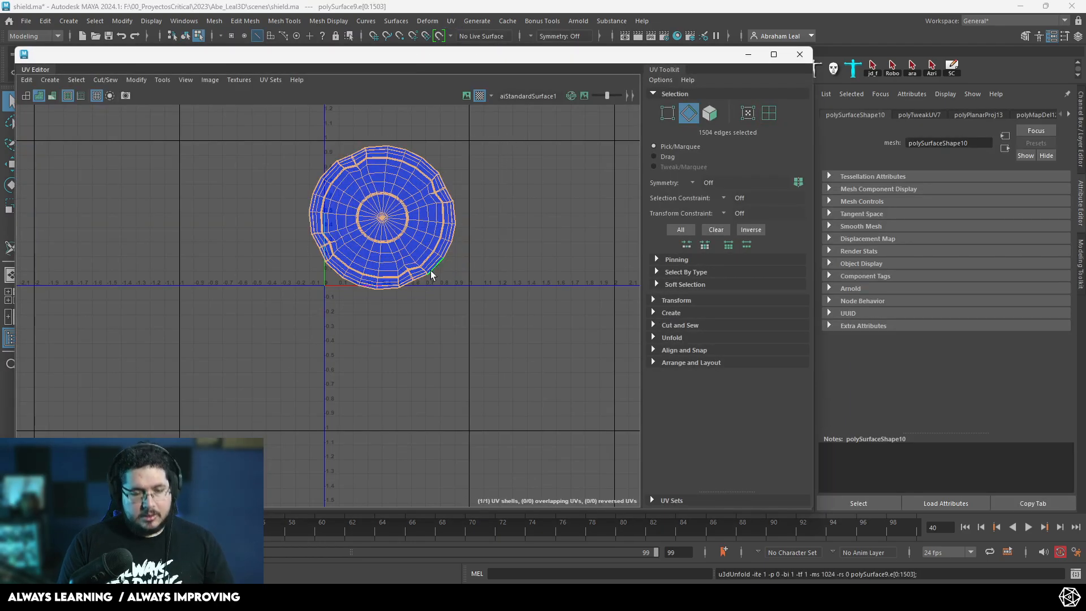
pyautogui.click(504, 271)
pyautogui.click(806, 55)
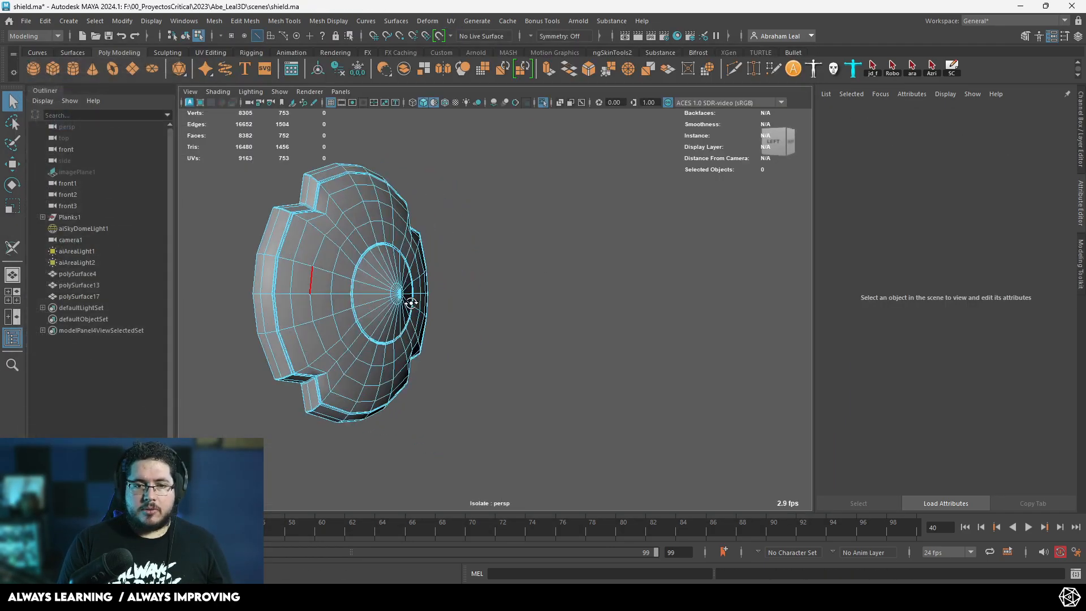
# Step: Inspect the boss, return it to object mode and turn off isolation to show the whole shield
pyautogui.keyDown('alt'); pyautogui.moveTo(343, 277); pyautogui.dragTo(317, 271); pyautogui.keyUp('alt')
pyautogui.moveTo(396, 243); pyautogui.dragTo(471, 200, button='right')
pyautogui.click(471, 201)
pyautogui.scroll(-5, 458, 227)
pyautogui.click(443, 266)
pyautogui.click(543, 102)
# Step: Select all parts of the shield, excluding the area light, and combine them into one mesh with a centered pivot
pyautogui.scroll(-5, 498, 255)
pyautogui.keyDown('alt'); pyautogui.moveTo(526, 249); pyautogui.dragTo(435, 345); pyautogui.keyUp('alt')
pyautogui.moveTo(534, 218); pyautogui.dragTo(387, 423)
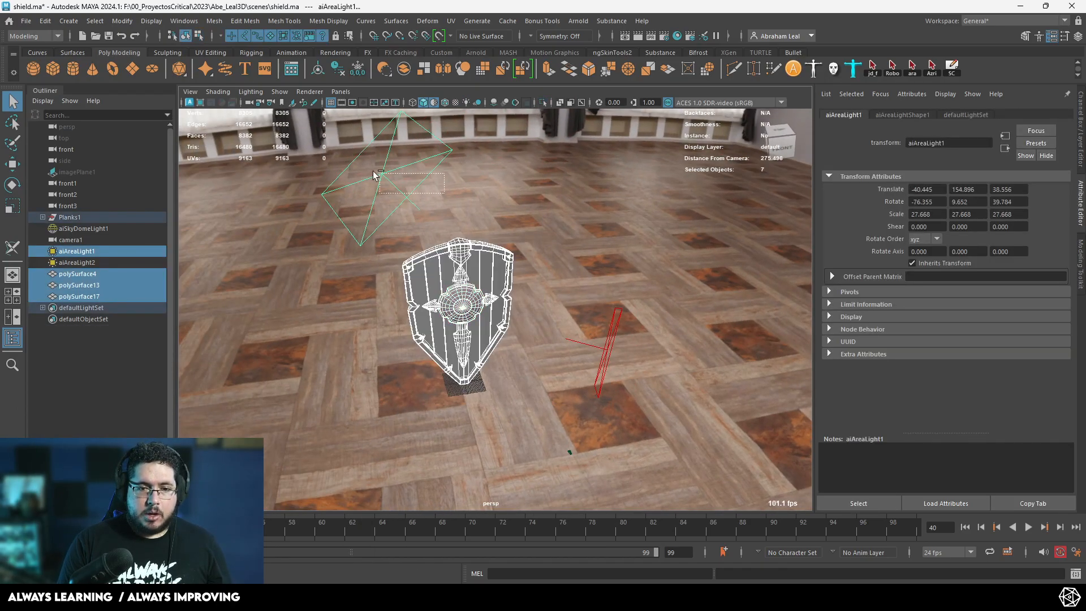
pyautogui.keyDown('ctrl'); pyautogui.moveTo(387, 178); pyautogui.dragTo(386, 177); pyautogui.keyUp('ctrl')
pyautogui.press('f')
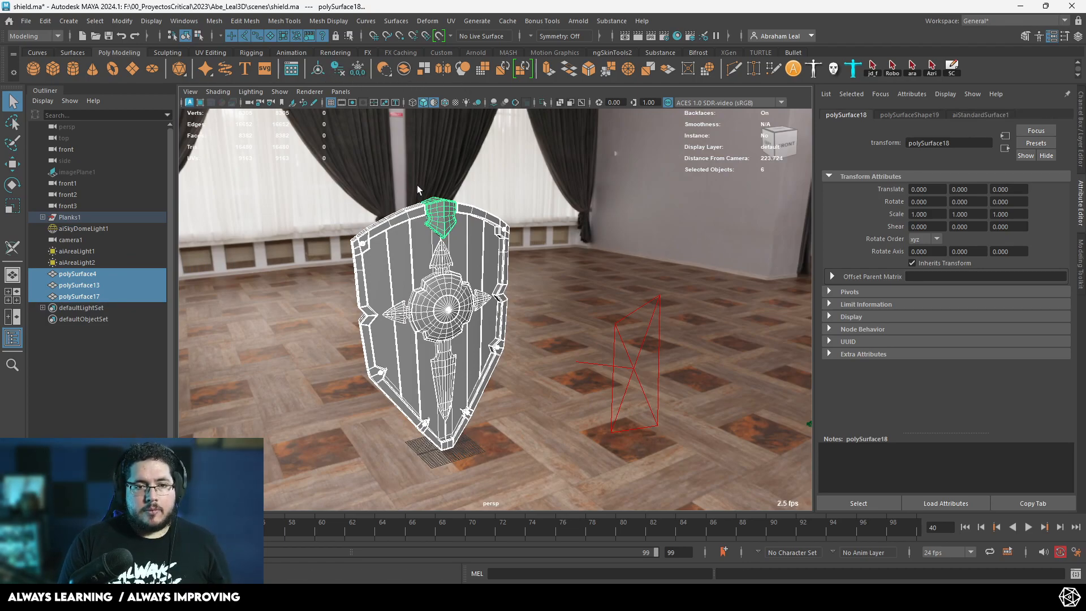
pyautogui.click(398, 72)
pyautogui.click(325, 72)
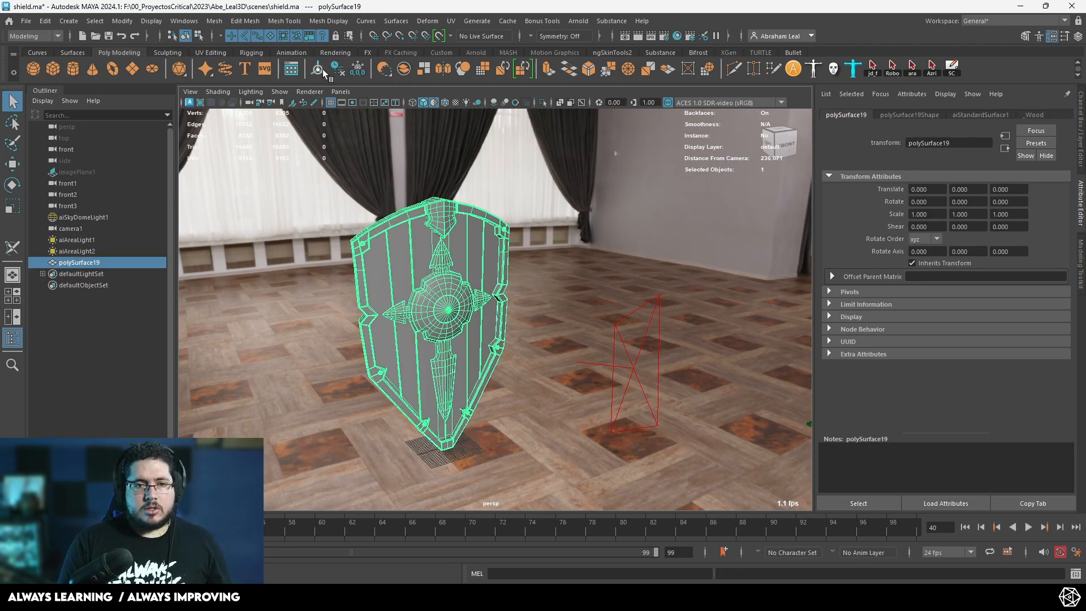
# Step: Check the combined mesh's pivot with the Move tool and rename the mesh to Shield_low
pyautogui.press('w')
pyautogui.scroll(10, 525, 359)
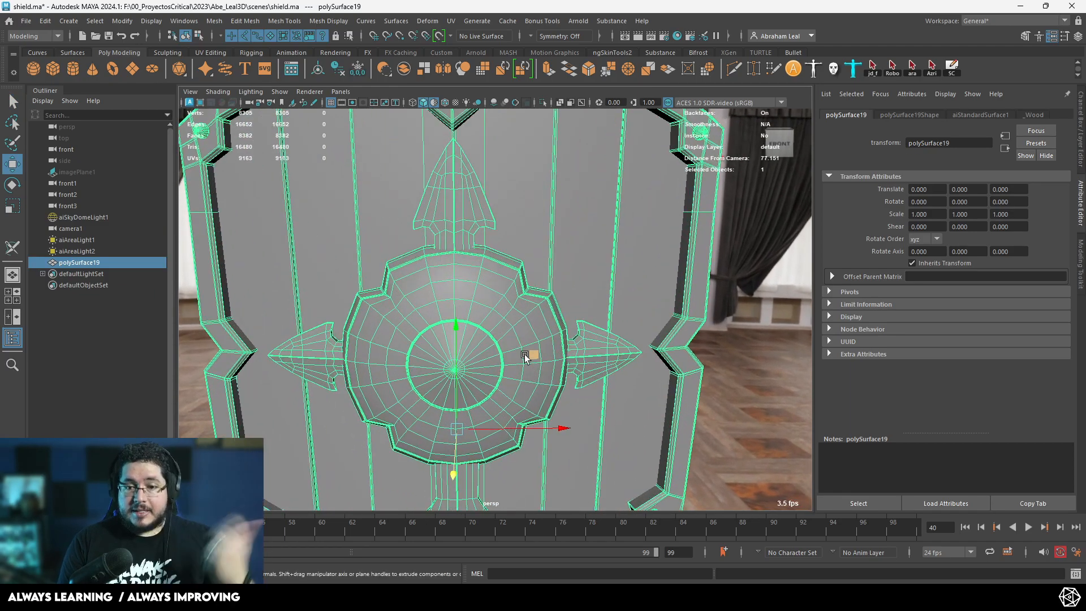
pyautogui.keyDown('alt'); pyautogui.moveTo(480, 333); pyautogui.dragTo(411, 302); pyautogui.keyUp('alt')
pyautogui.doubleClick(120, 262)
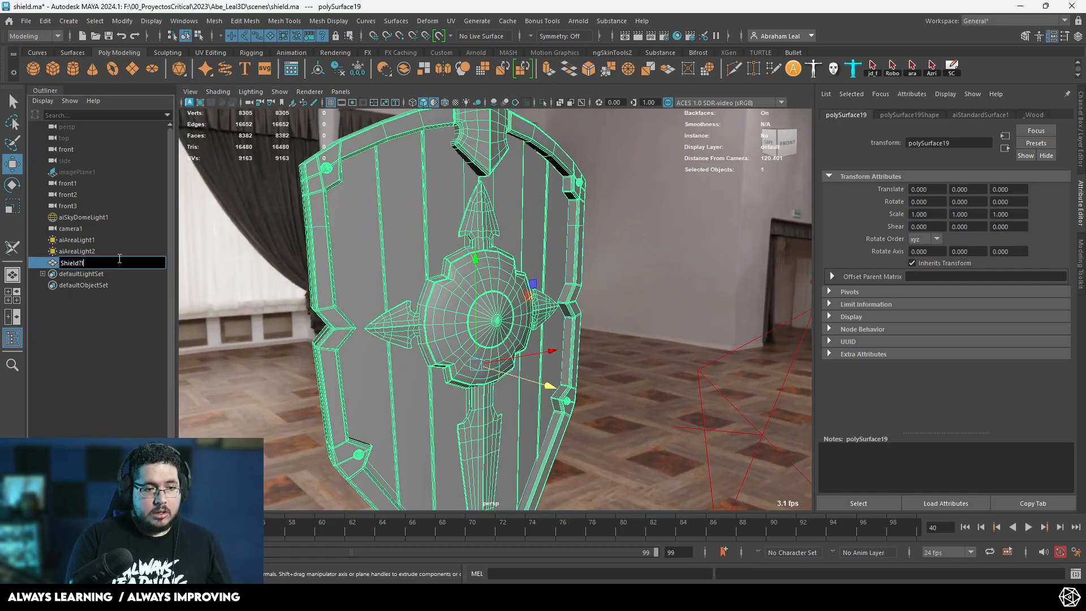
pyautogui.press('Return')
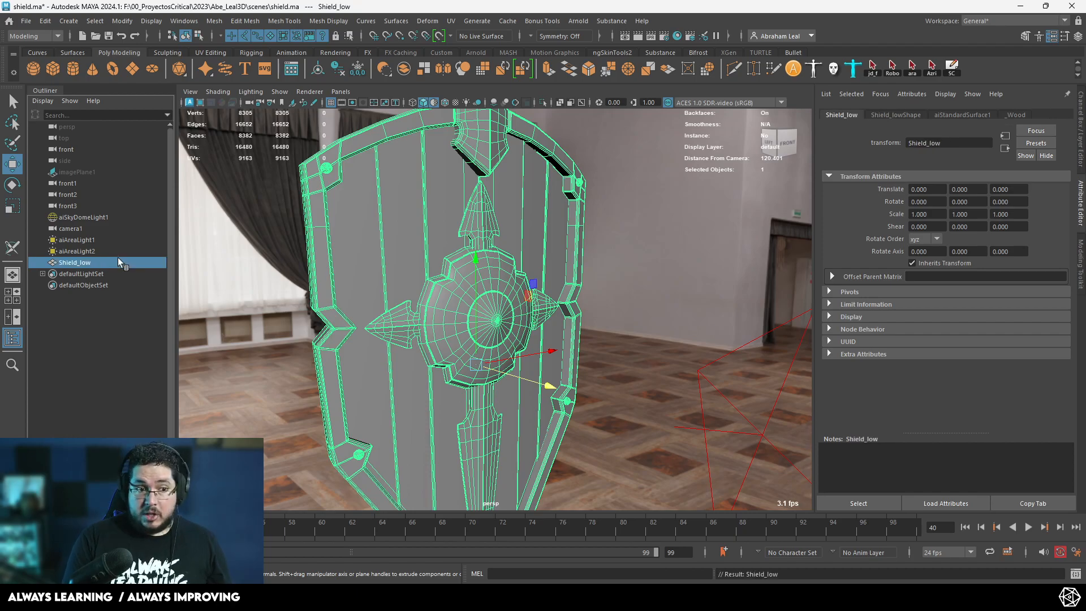
# Step: Duplicate Shield_low and name the copy Shield_high
pyautogui.hotkey('ctrl', 'd')
pyautogui.doubleClick(96, 274)
pyautogui.click(107, 273)
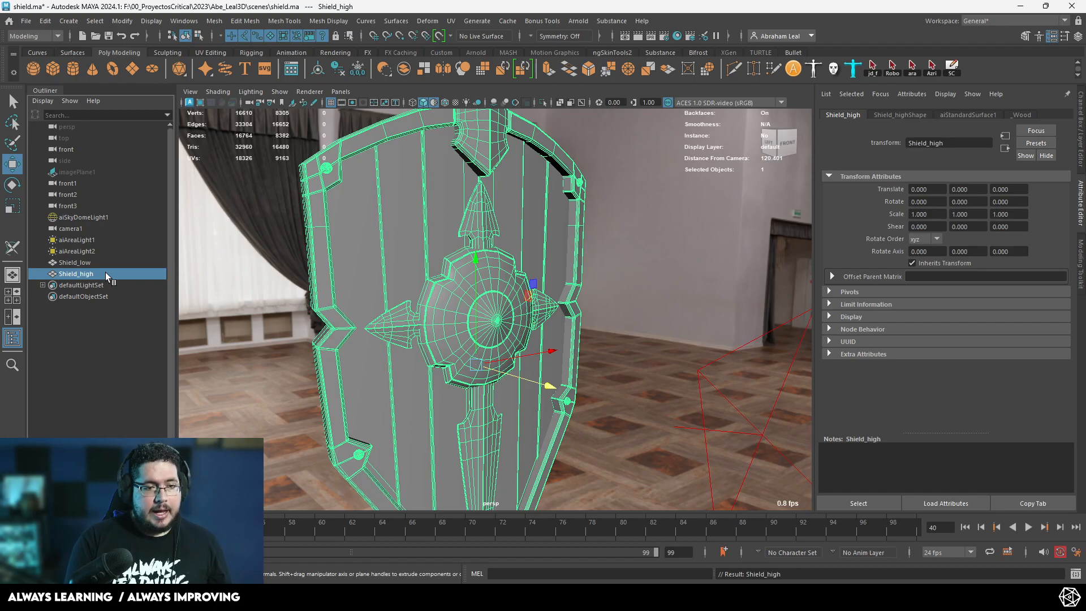
# Step: Apply Smooth with one division twice to Shield_high and inspect the denser boss up close
pyautogui.click(212, 21)
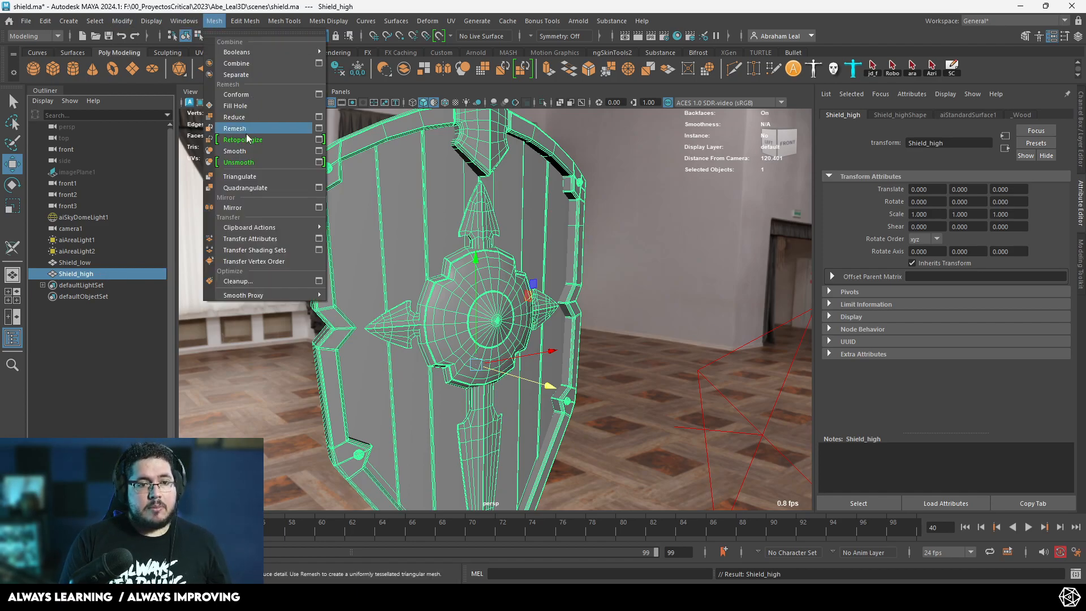
pyautogui.click(246, 151)
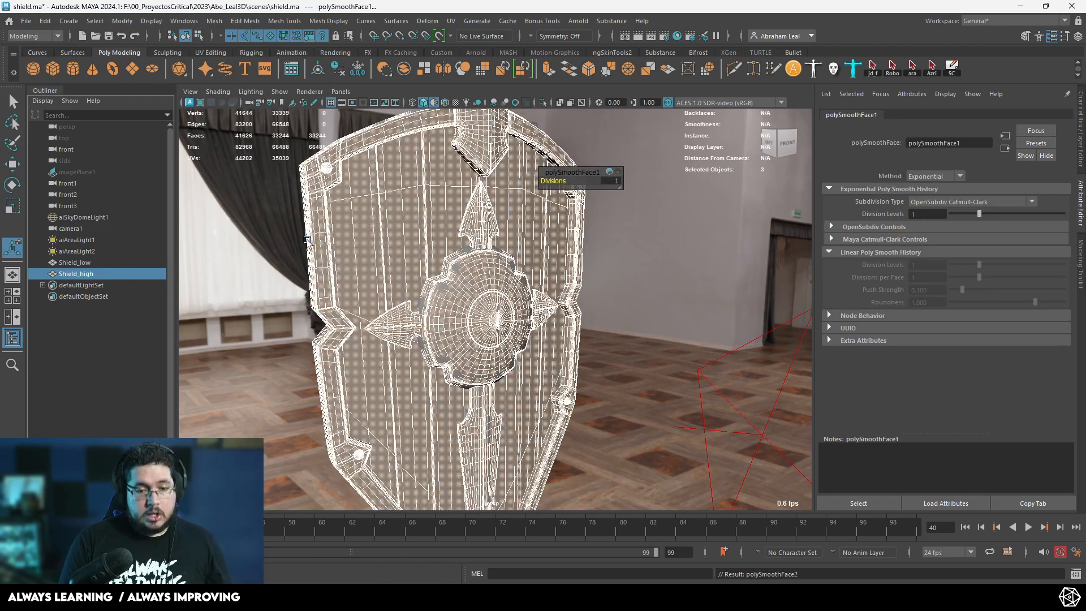
pyautogui.click(295, 249)
pyautogui.click(493, 316)
pyautogui.keyDown('alt'); pyautogui.moveTo(493, 316); pyautogui.dragTo(689, 383, button='right'); pyautogui.keyUp('alt')
pyautogui.keyDown('alt'); pyautogui.moveTo(689, 383); pyautogui.dragTo(405, 243); pyautogui.keyUp('alt')
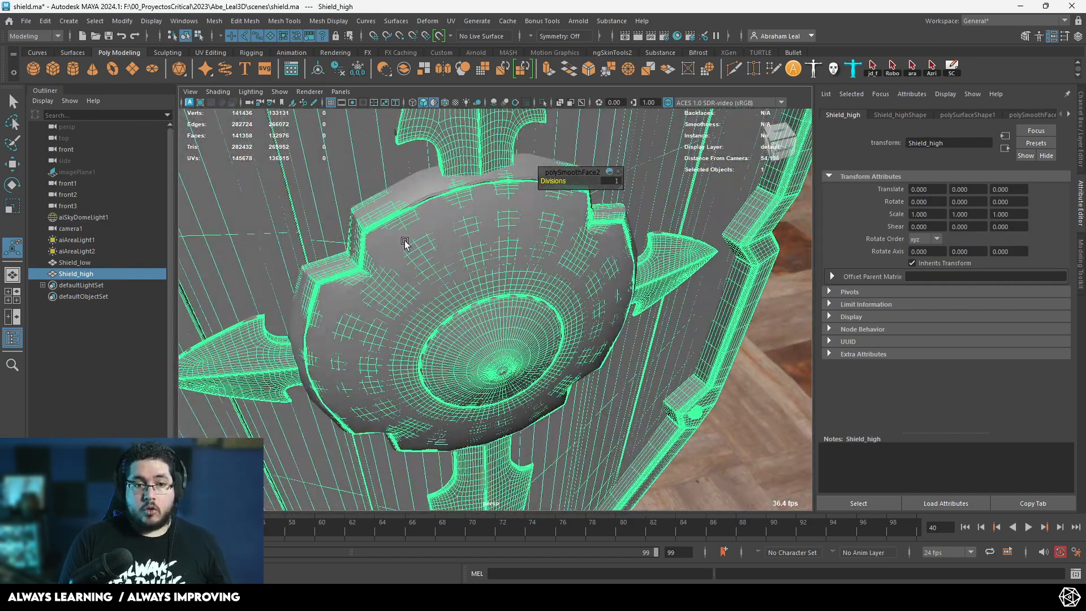
# Step: Compare Shield_high with Shield_low and delete Shield_high
pyautogui.click(396, 243)
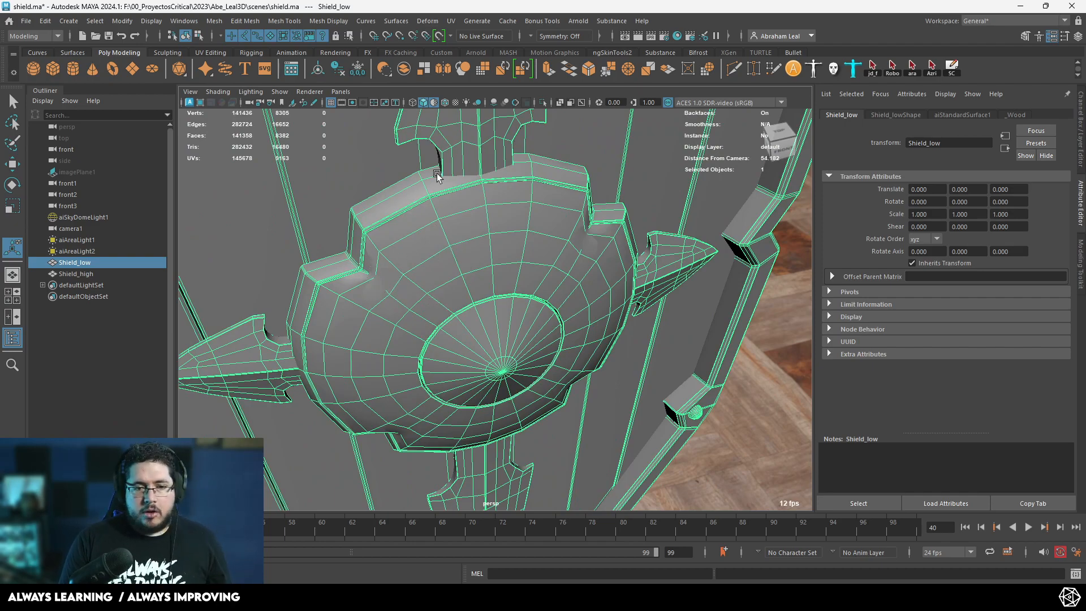
pyautogui.click(121, 270)
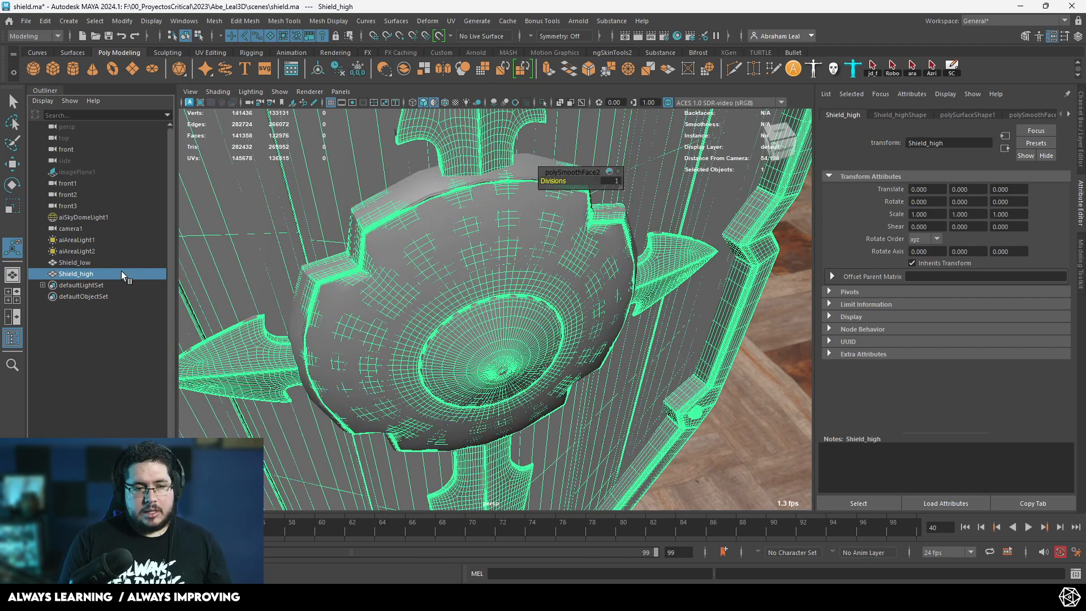
pyautogui.press('Delete')
# Step: Apply Smooth with one division to Shield_low
pyautogui.click(446, 327)
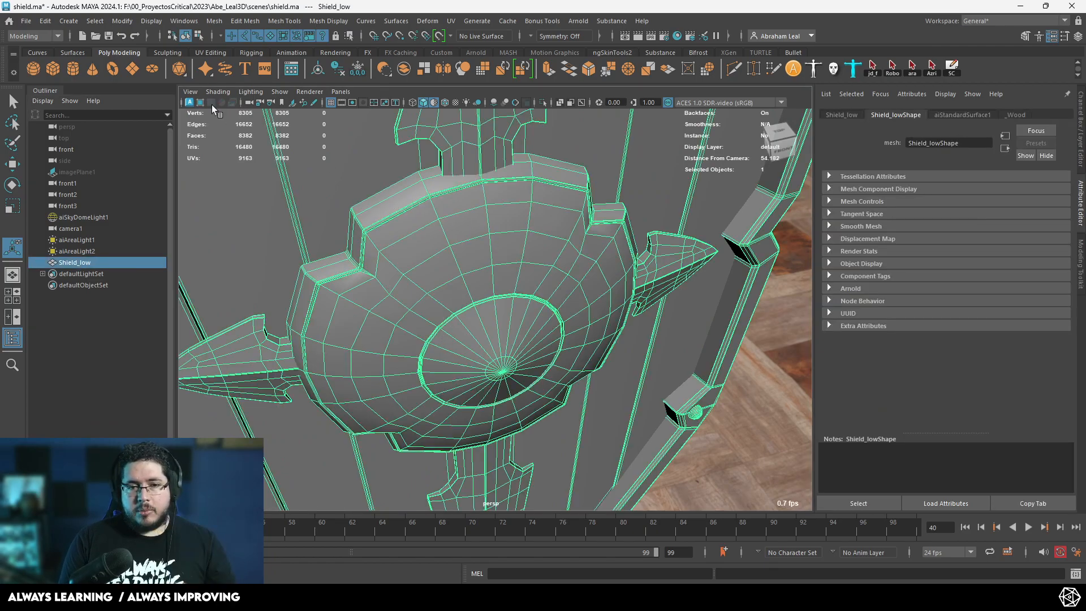
pyautogui.click(215, 22)
pyautogui.click(252, 148)
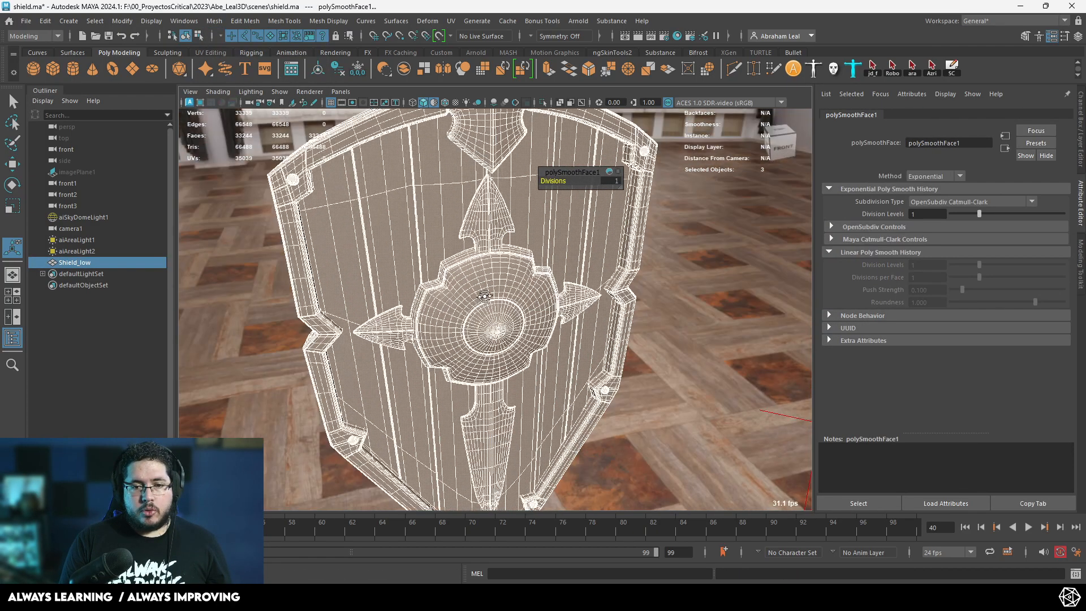
pyautogui.click(464, 284)
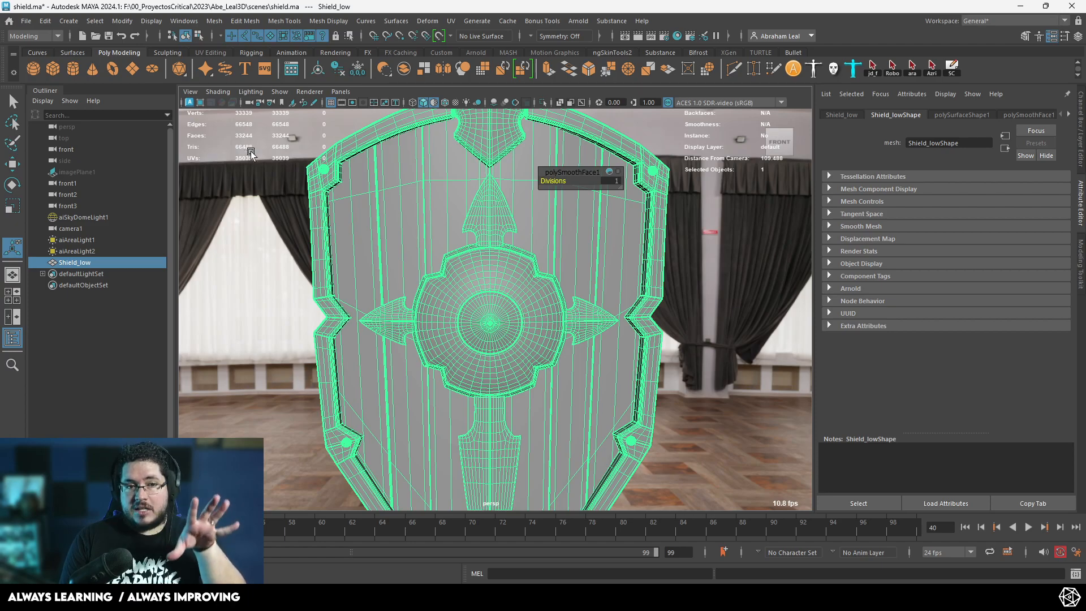
# Step: Examine the smoothed shield's mesh from the front, both up close and as a whole
pyautogui.keyDown('alt'); pyautogui.moveTo(267, 271); pyautogui.dragTo(322, 272); pyautogui.keyUp('alt')
pyautogui.scroll(3, 339, 232)
pyautogui.keyDown('alt'); pyautogui.moveTo(340, 232); pyautogui.dragTo(431, 362, button='middle'); pyautogui.keyUp('alt')
pyautogui.keyDown('alt'); pyautogui.moveTo(431, 361); pyautogui.dragTo(260, 170, button='right'); pyautogui.keyUp('alt')
pyautogui.scroll(-3, 337, 303)
pyautogui.keyDown('alt'); pyautogui.moveTo(429, 328); pyautogui.dragTo(409, 320); pyautogui.keyUp('alt')
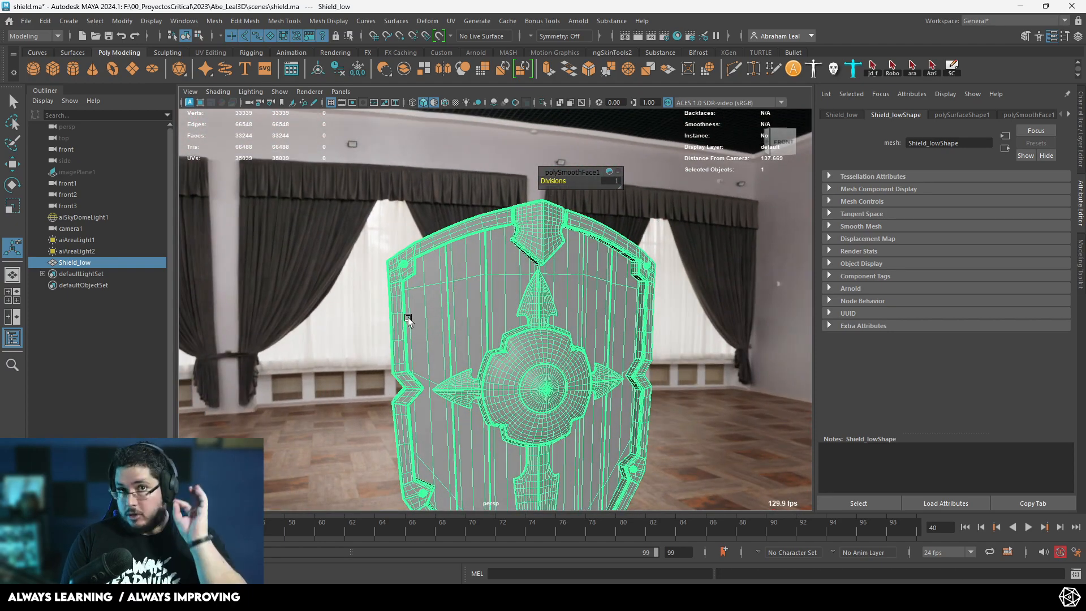
pyautogui.keyDown('alt'); pyautogui.moveTo(532, 309); pyautogui.dragTo(480, 226, button='middle'); pyautogui.keyUp('alt')
pyautogui.scroll(-4, 521, 262)
pyautogui.keyDown('alt'); pyautogui.moveTo(521, 261); pyautogui.dragTo(486, 249); pyautogui.keyUp('alt')
pyautogui.keyDown('alt'); pyautogui.moveTo(487, 249); pyautogui.dragTo(506, 285, button='right'); pyautogui.keyUp('alt')
pyautogui.keyDown('alt'); pyautogui.moveTo(506, 285); pyautogui.dragTo(510, 271); pyautogui.keyUp('alt')
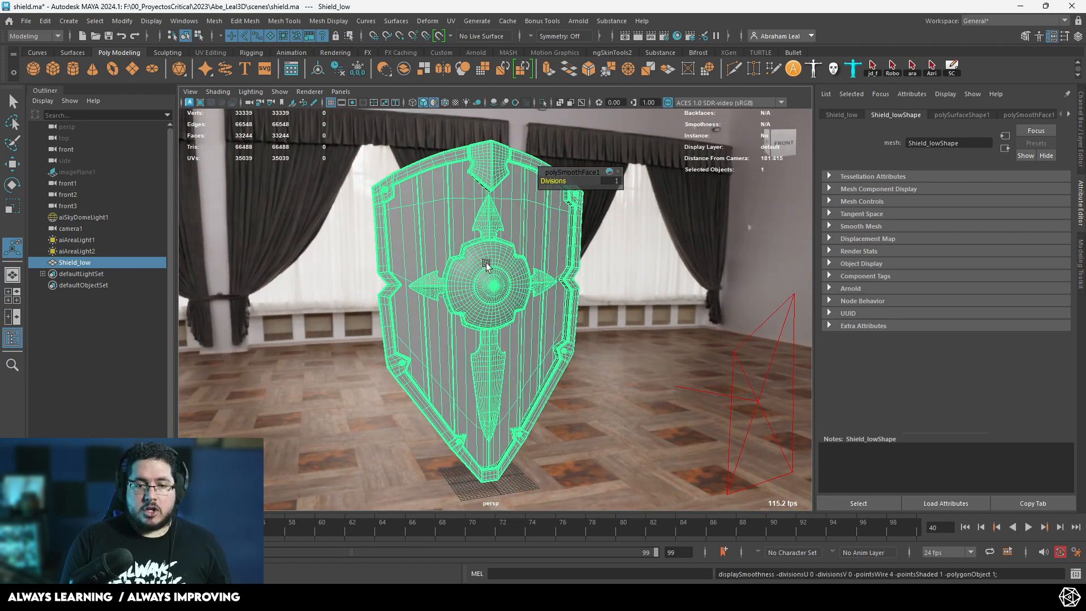
# Step: Open the UV Editor for Shield_low, select all its UV shells, then unfold them and lay them out
pyautogui.click(451, 21)
pyautogui.click(462, 42)
pyautogui.moveTo(417, 223); pyautogui.dragTo(368, 206, button='right')
pyautogui.moveTo(285, 136); pyautogui.dragTo(525, 334)
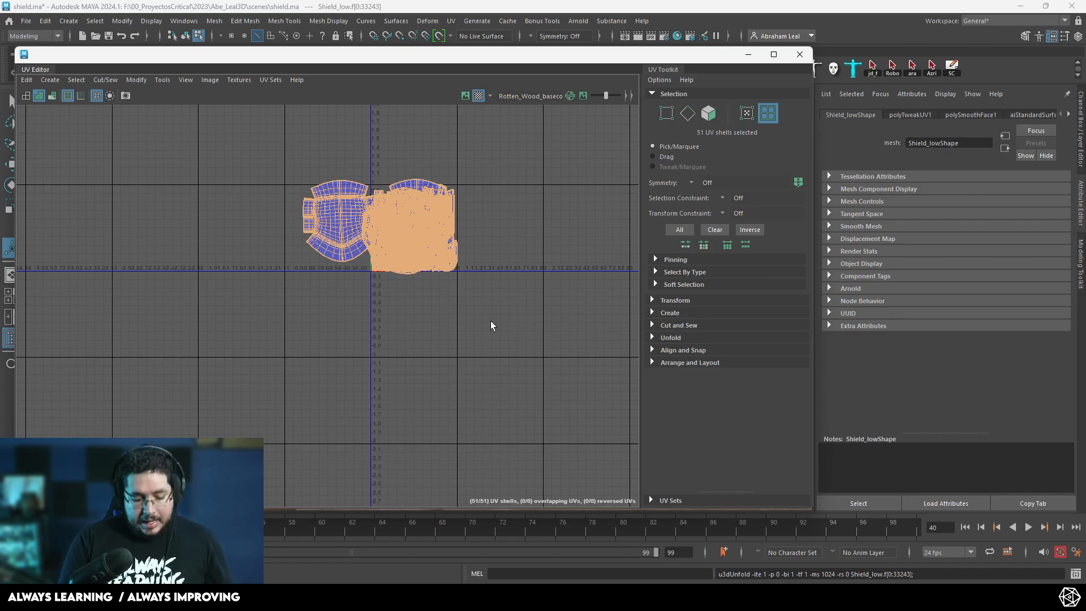
pyautogui.hotkey('ctrl', 'l')
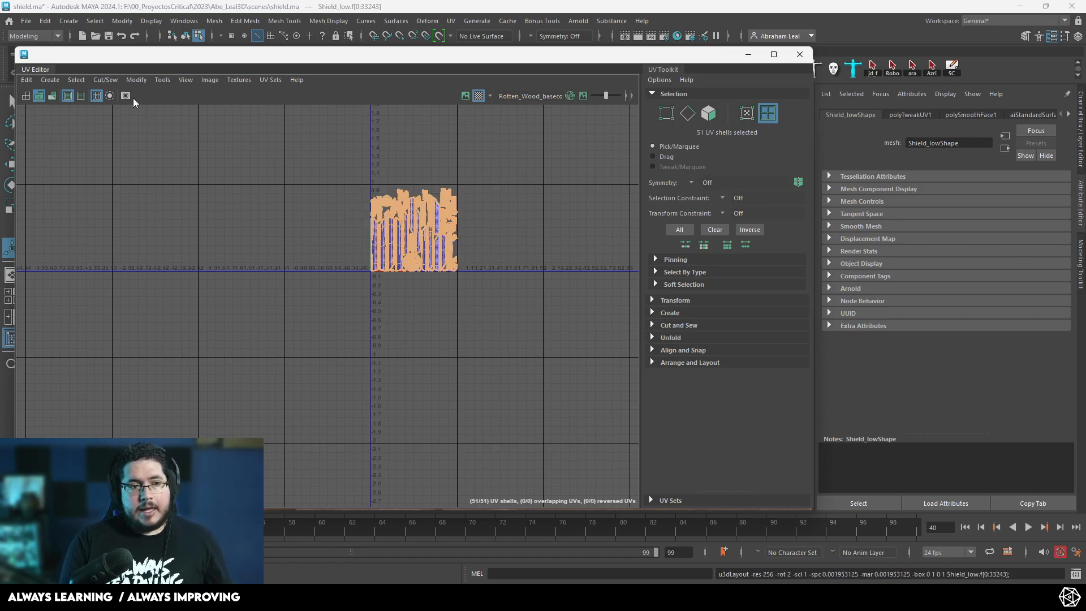
# Step: Open the Layout UVs options and check the packing, rotation and padding settings against the packed shells
pyautogui.click(140, 80)
pyautogui.click(236, 247)
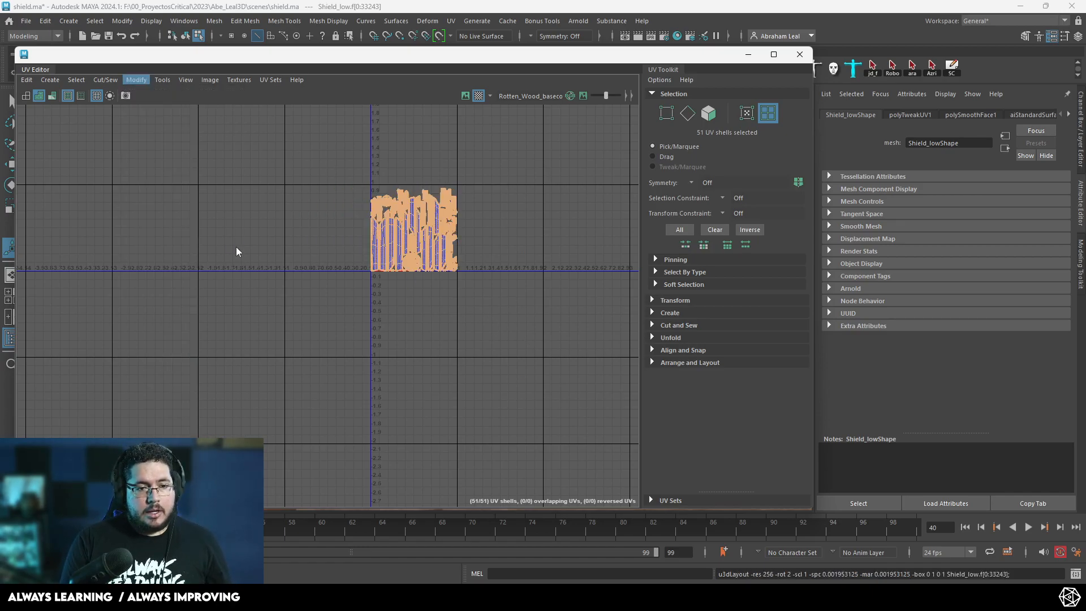
pyautogui.moveTo(736, 180); pyautogui.dragTo(659, 115)
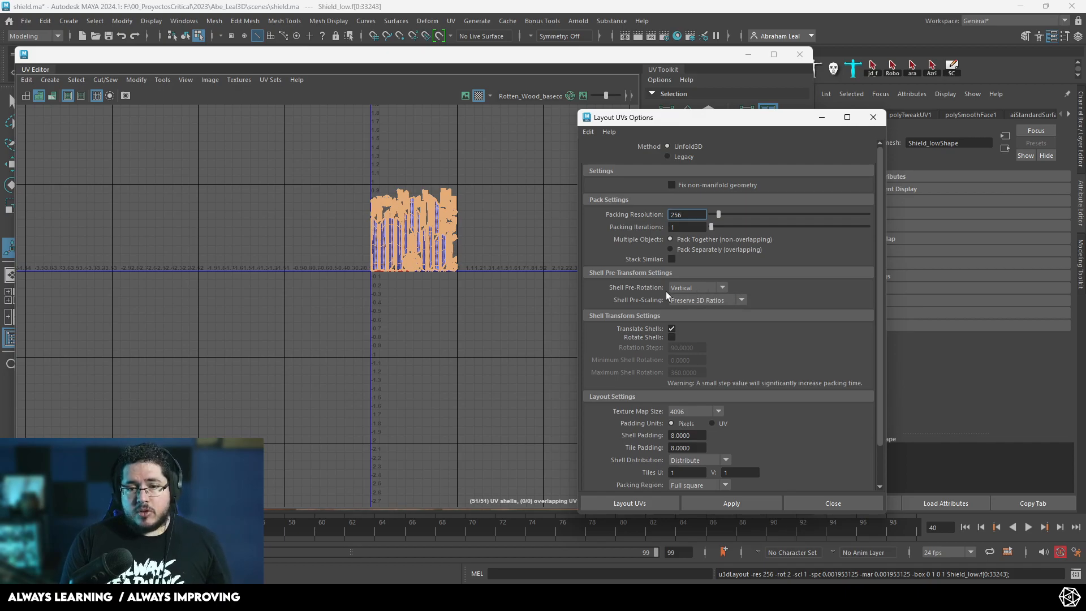
pyautogui.scroll(8, 446, 234)
pyautogui.keyDown('alt'); pyautogui.moveTo(420, 236); pyautogui.dragTo(484, 395, button='middle'); pyautogui.keyUp('alt')
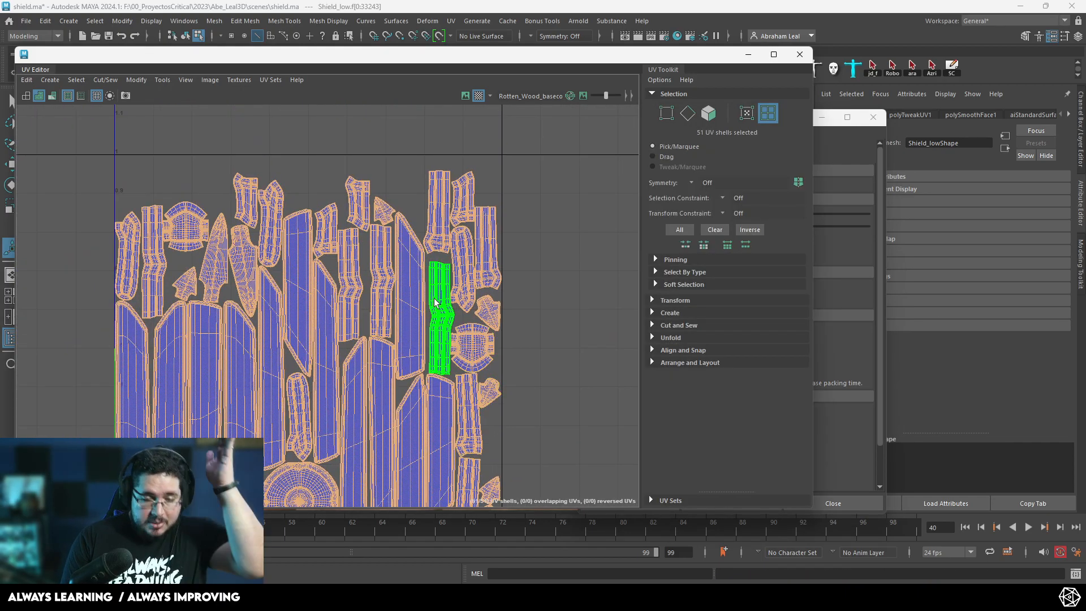
pyautogui.click(846, 456)
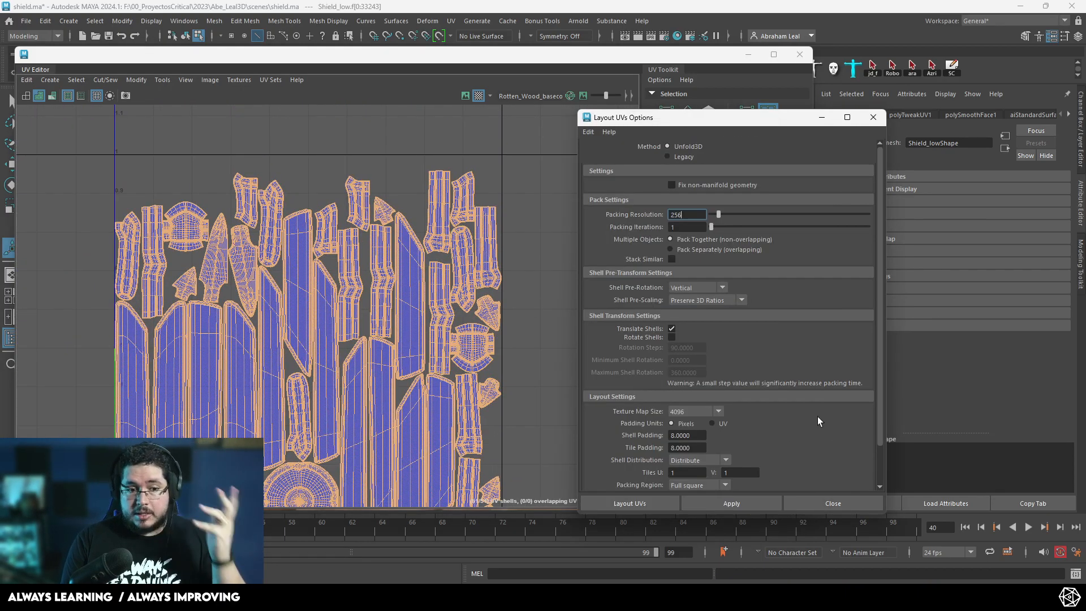
pyautogui.scroll(-2, 730, 328)
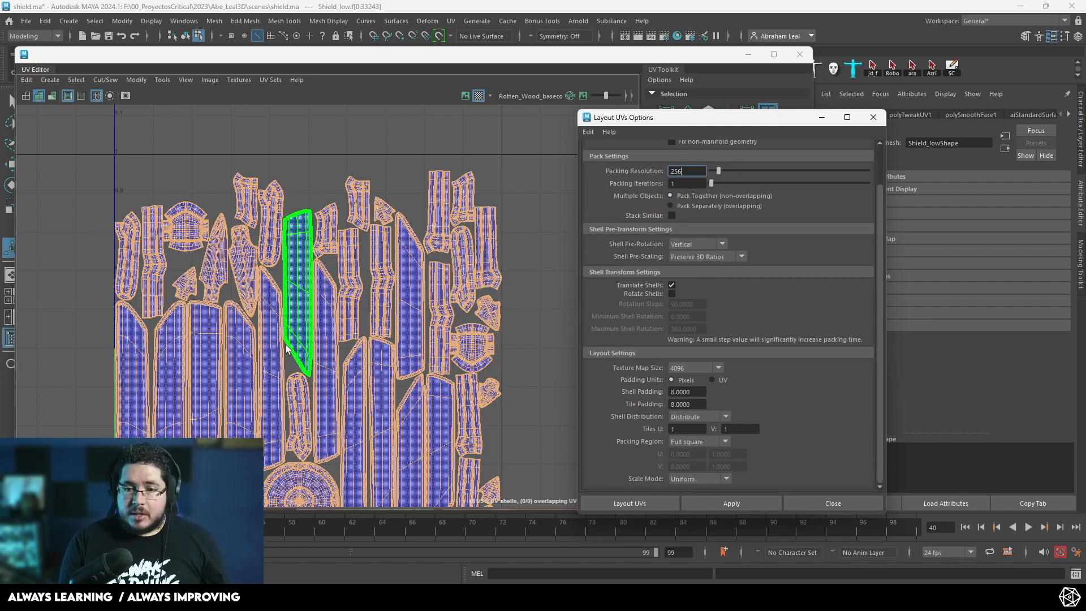
pyautogui.scroll(-2, 285, 347)
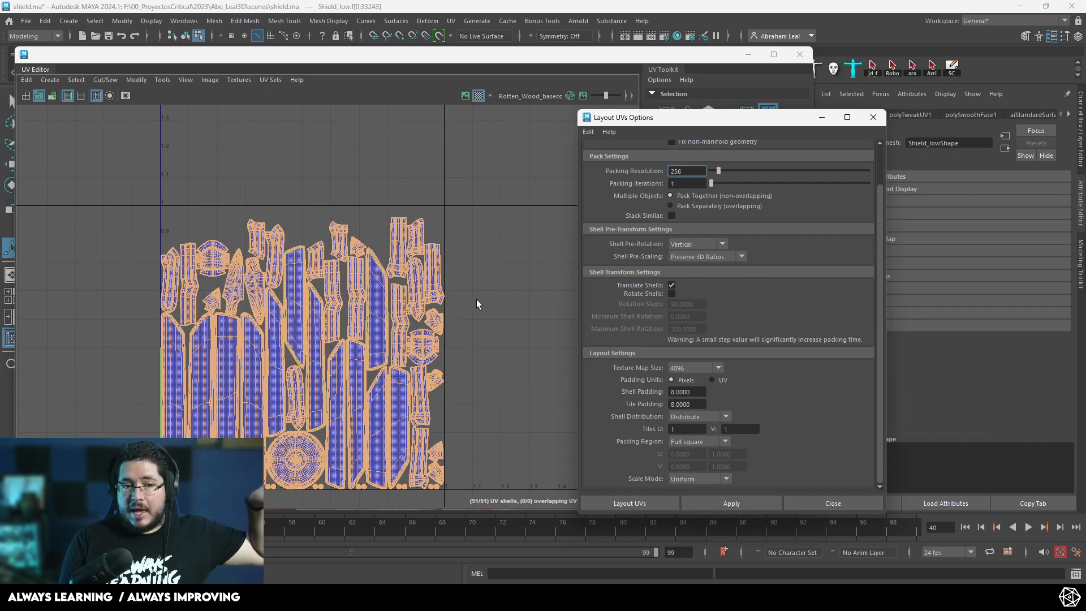
pyautogui.scroll(2, 436, 328)
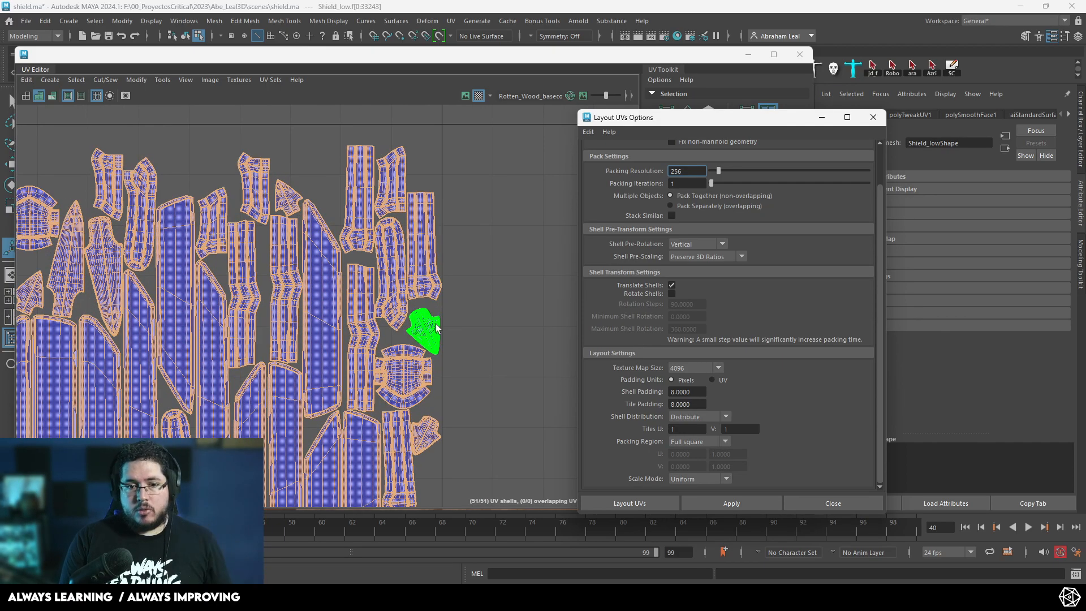
# Step: Rotate the arrowhead UV shell above the cap shell at the tile's right edge to point down, and move it up slightly
pyautogui.click(436, 329)
pyautogui.scroll(3, 442, 328)
pyautogui.scroll(-2, 478, 312)
pyautogui.keyDown('alt'); pyautogui.moveTo(488, 334); pyautogui.dragTo(592, 381, button='middle'); pyautogui.keyUp('alt')
pyautogui.scroll(-1, 517, 349)
pyautogui.keyDown('alt'); pyautogui.moveTo(517, 350); pyautogui.dragTo(417, 295, button='middle'); pyautogui.keyUp('alt')
pyautogui.scroll(5, 447, 298)
pyautogui.press('e')
pyautogui.moveTo(526, 235); pyautogui.dragTo(518, 303)
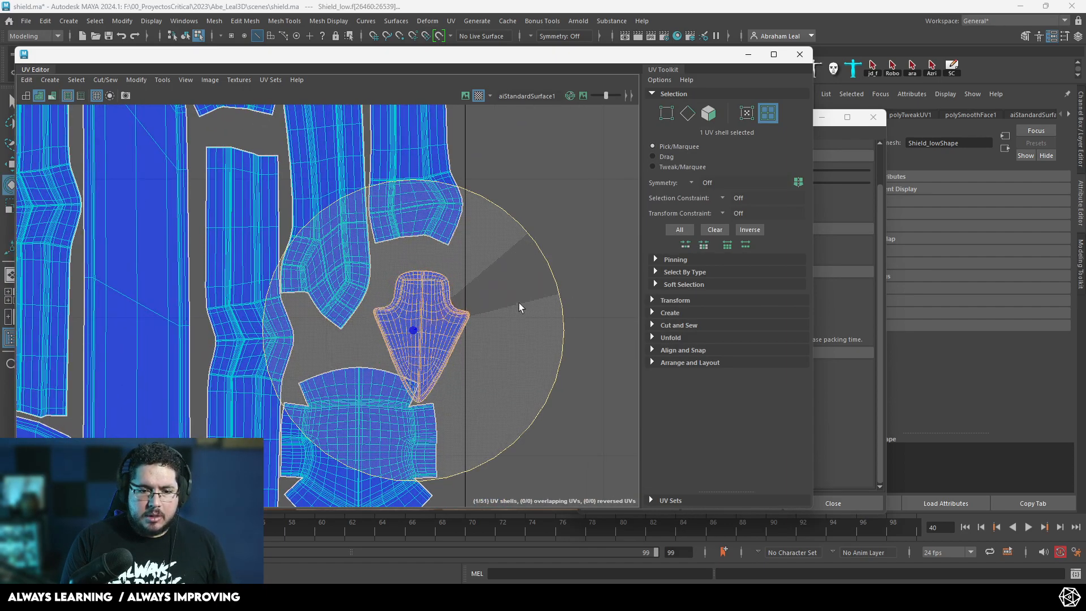
pyautogui.press('w')
pyautogui.moveTo(413, 330); pyautogui.dragTo(412, 305)
pyautogui.press('e')
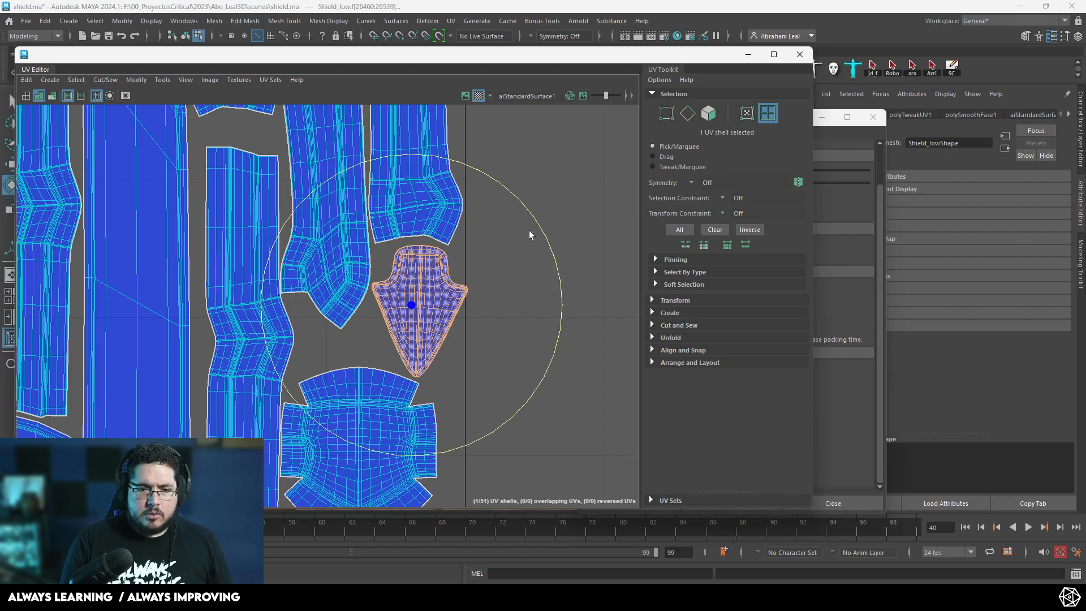
# Step: Fine-tune the rotation and position of that arrowhead shell so it sits straight in the gap between its neighbours
pyautogui.click(528, 229)
pyautogui.click(461, 291)
pyautogui.click(544, 229)
pyautogui.hotkey('ctrl', 'z')
pyautogui.moveTo(547, 241); pyautogui.dragTo(544, 228)
pyautogui.press('w')
pyautogui.moveTo(425, 306); pyautogui.dragTo(425, 315)
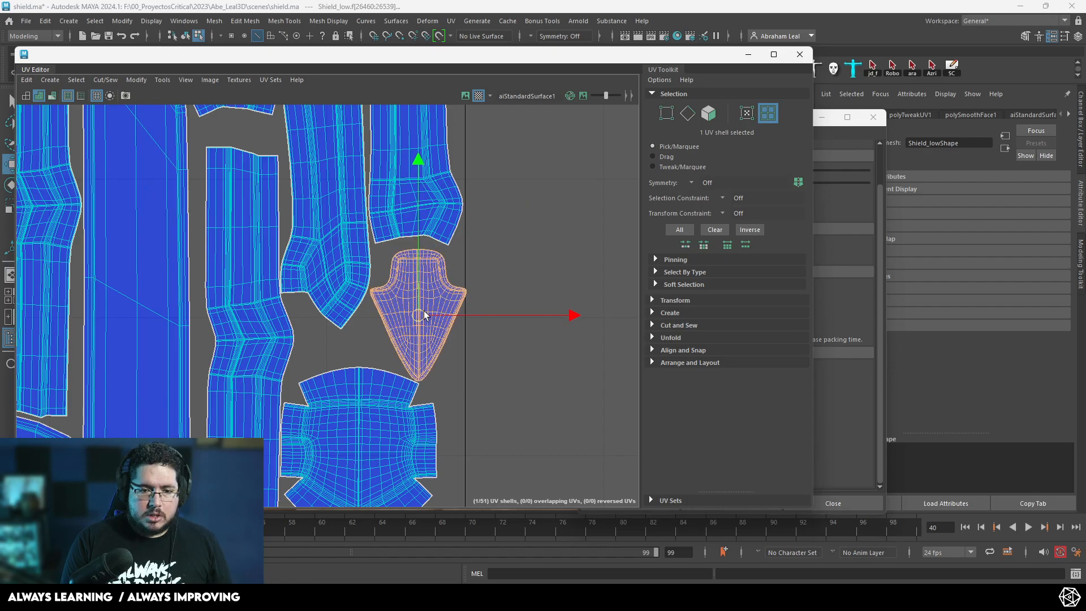
pyautogui.scroll(3, 439, 332)
pyautogui.scroll(-2, 439, 332)
pyautogui.keyDown('alt'); pyautogui.moveTo(439, 332); pyautogui.dragTo(444, 261, button='middle'); pyautogui.keyUp('alt')
pyautogui.scroll(3, 426, 280)
pyautogui.press('r')
pyautogui.press('w')
pyautogui.moveTo(420, 229); pyautogui.dragTo(423, 229)
# Step: Rotate the arrowhead shell below the cap shell to point straight down and centre it in its gap
pyautogui.scroll(-2, 470, 256)
pyautogui.keyDown('alt'); pyautogui.moveTo(453, 475); pyautogui.dragTo(432, 307, button='middle'); pyautogui.keyUp('alt')
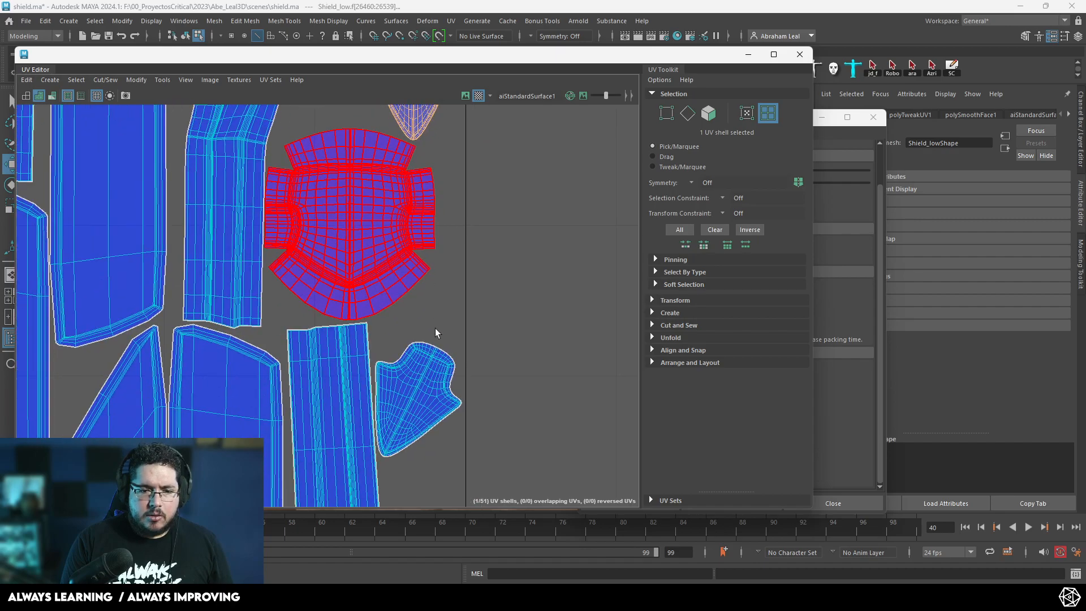
pyautogui.click(419, 396)
pyautogui.press('e')
pyautogui.moveTo(524, 286); pyautogui.dragTo(461, 273)
pyautogui.press('w')
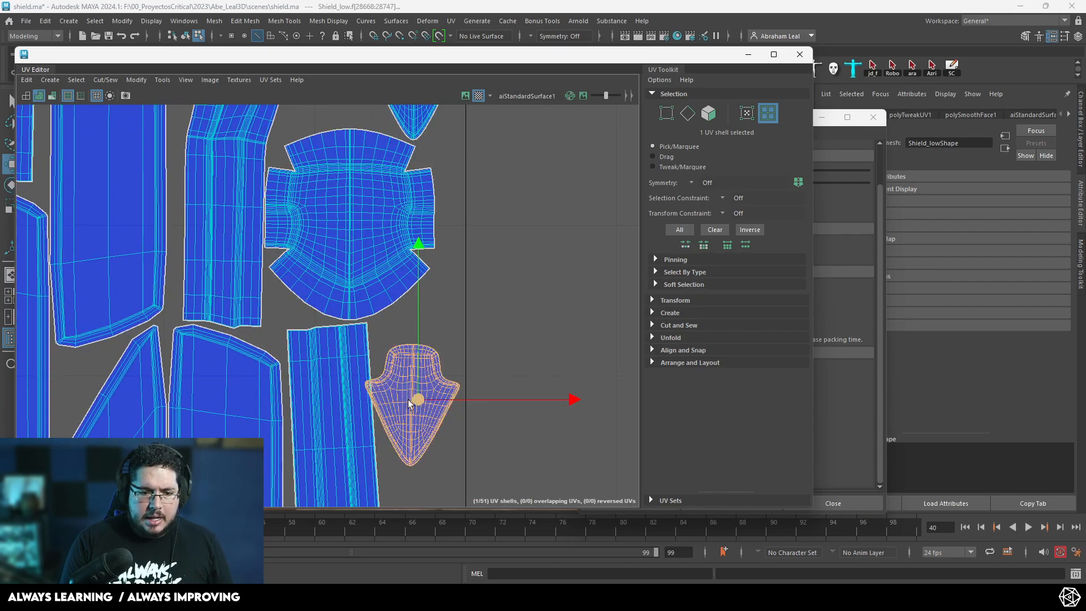
pyautogui.press('r')
pyautogui.scroll(2, 418, 386)
pyautogui.press('w')
pyautogui.press('e')
pyautogui.moveTo(522, 286); pyautogui.dragTo(525, 279)
pyautogui.press('w')
pyautogui.moveTo(422, 384); pyautogui.dragTo(419, 382)
# Step: Rotate the upper arrowhead shell in the tile's lower right corner to point straight up and move it upward
pyautogui.scroll(-5, 426, 381)
pyautogui.keyDown('alt'); pyautogui.moveTo(442, 498); pyautogui.dragTo(470, 337, button='middle'); pyautogui.keyUp('alt')
pyautogui.scroll(3, 457, 357)
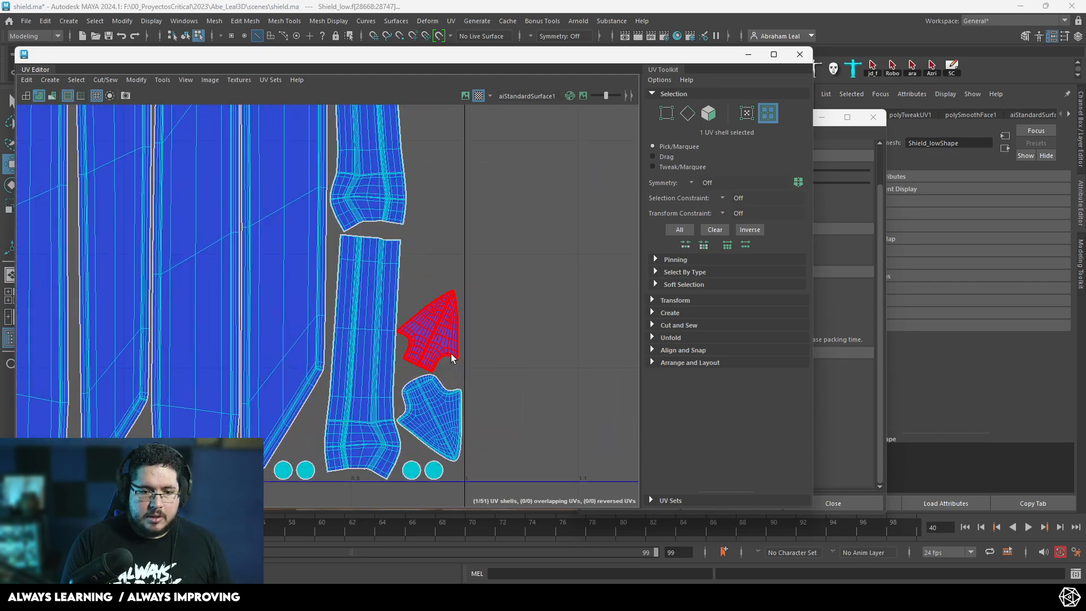
pyautogui.click(453, 358)
pyautogui.scroll(2, 467, 291)
pyautogui.press('e')
pyautogui.moveTo(518, 208); pyautogui.dragTo(450, 196)
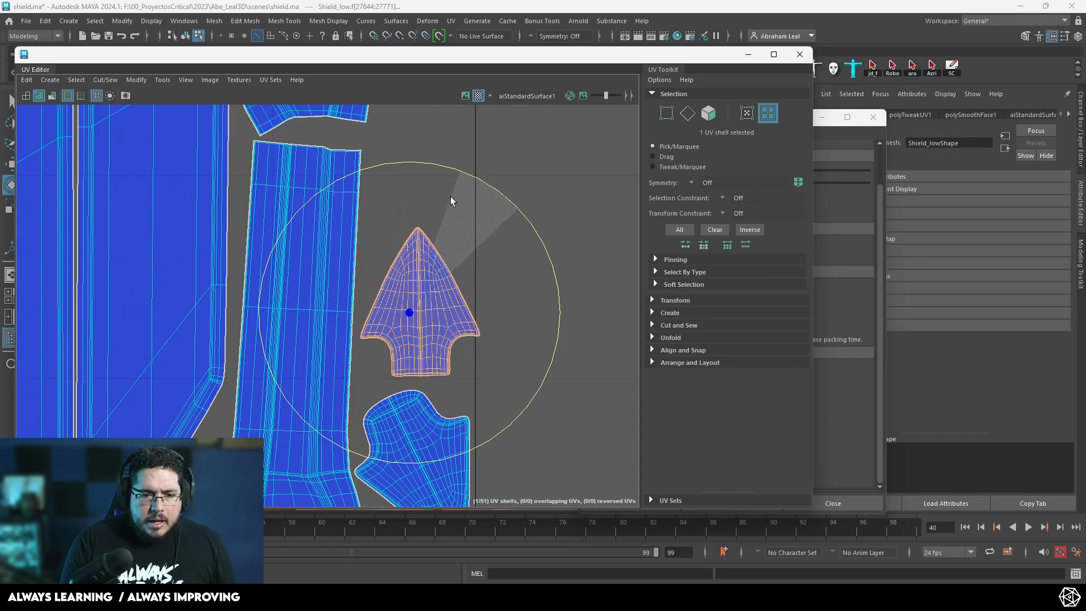
pyautogui.press('w')
pyautogui.moveTo(412, 311); pyautogui.dragTo(405, 261)
# Step: Rotate the lowest arrowhead shell to point straight down, move it up clear of the small round shells, and deselect it
pyautogui.click(415, 430)
pyautogui.keyDown('alt'); pyautogui.moveTo(448, 354); pyautogui.dragTo(434, 262, button='middle'); pyautogui.keyUp('alt')
pyautogui.press('e')
pyautogui.moveTo(494, 284); pyautogui.dragTo(515, 334)
pyautogui.press('w')
pyautogui.moveTo(395, 375); pyautogui.dragTo(392, 338)
pyautogui.click(449, 280)
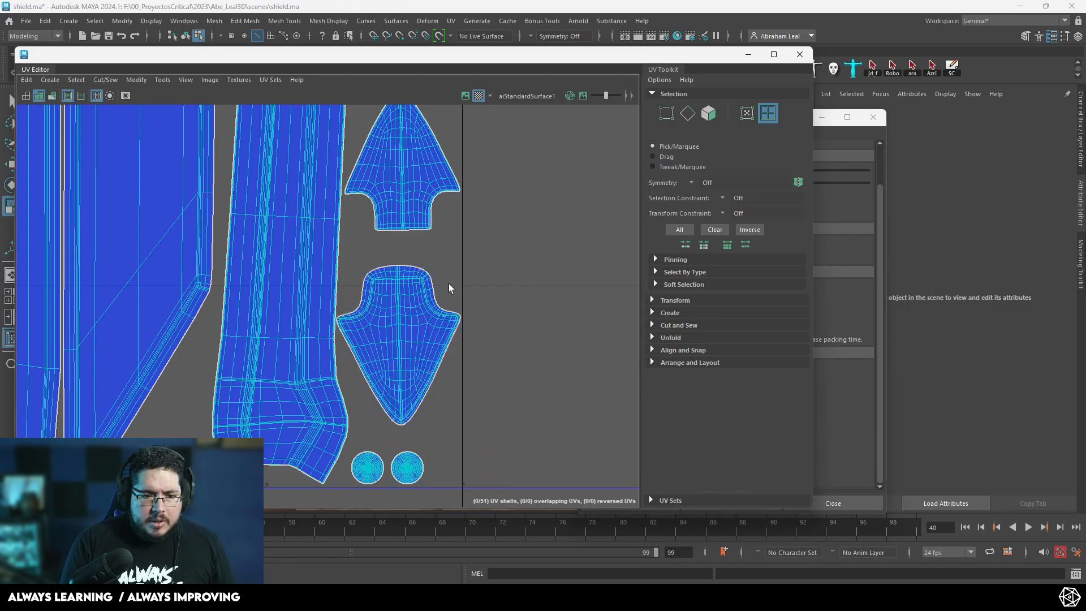
# Step: Rotate the arrowhead shell above the vertical border strips near the tile's top to point upright and adjust its position
pyautogui.keyDown('alt'); pyautogui.moveTo(303, 310); pyautogui.dragTo(323, 368, button='right'); pyautogui.keyUp('alt')
pyautogui.keyDown('alt'); pyautogui.moveTo(357, 298); pyautogui.dragTo(277, 288, button='right'); pyautogui.keyUp('alt')
pyautogui.keyDown('alt'); pyautogui.moveTo(278, 288); pyautogui.dragTo(283, 348, button='middle'); pyautogui.keyUp('alt')
pyautogui.keyDown('alt'); pyautogui.moveTo(76, 122); pyautogui.dragTo(238, 311, button='middle'); pyautogui.keyUp('alt')
pyautogui.keyDown('alt'); pyautogui.moveTo(238, 312); pyautogui.dragTo(200, 436, button='right'); pyautogui.keyUp('alt')
pyautogui.keyDown('alt'); pyautogui.moveTo(266, 255); pyautogui.dragTo(336, 419, button='middle'); pyautogui.keyUp('alt')
pyautogui.keyDown('alt'); pyautogui.moveTo(337, 419); pyautogui.dragTo(380, 267, button='right'); pyautogui.keyUp('alt')
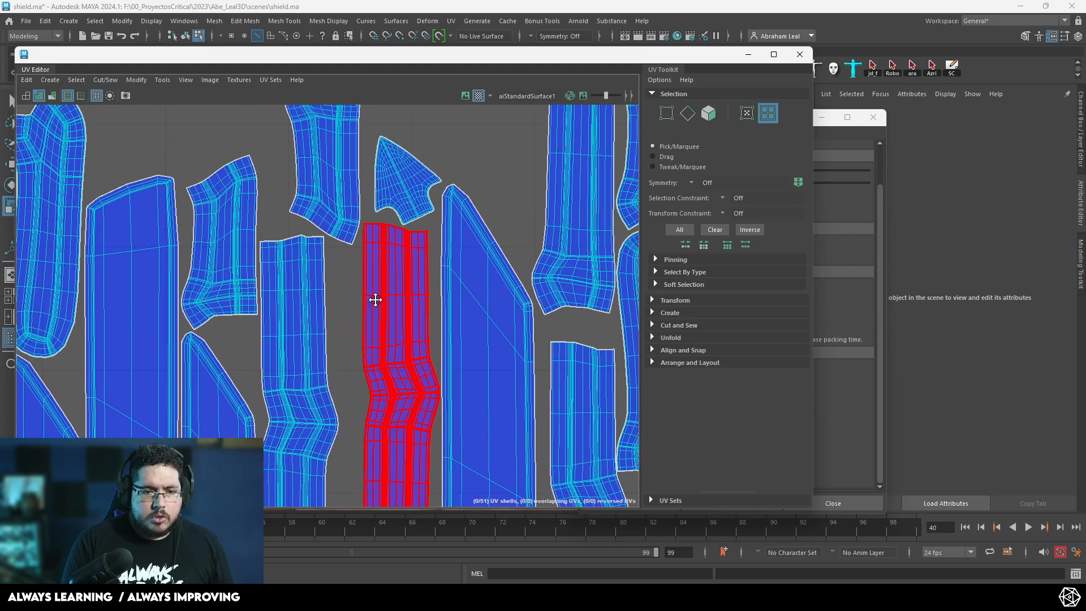
pyautogui.keyDown('alt'); pyautogui.moveTo(380, 267); pyautogui.dragTo(358, 429, button='middle'); pyautogui.keyUp('alt')
pyautogui.click(388, 297)
pyautogui.press('e')
pyautogui.moveTo(502, 211); pyautogui.dragTo(517, 271)
pyautogui.press('w')
pyautogui.moveTo(389, 313); pyautogui.dragTo(389, 306)
pyautogui.press('e')
pyautogui.moveTo(494, 228); pyautogui.dragTo(498, 206)
# Step: Move the cap shell near the tile's upper left up into the empty space by the top edge
pyautogui.keyDown('alt'); pyautogui.moveTo(286, 322); pyautogui.dragTo(252, 418, button='middle'); pyautogui.keyUp('alt')
pyautogui.click(317, 356)
pyautogui.keyDown('alt'); pyautogui.moveTo(317, 356); pyautogui.dragTo(351, 332, button='middle'); pyautogui.keyUp('alt')
pyautogui.click(388, 272)
pyautogui.scroll(-2, 380, 285)
pyautogui.click(319, 255)
pyautogui.press('w')
pyautogui.moveTo(338, 281); pyautogui.dragTo(328, 188)
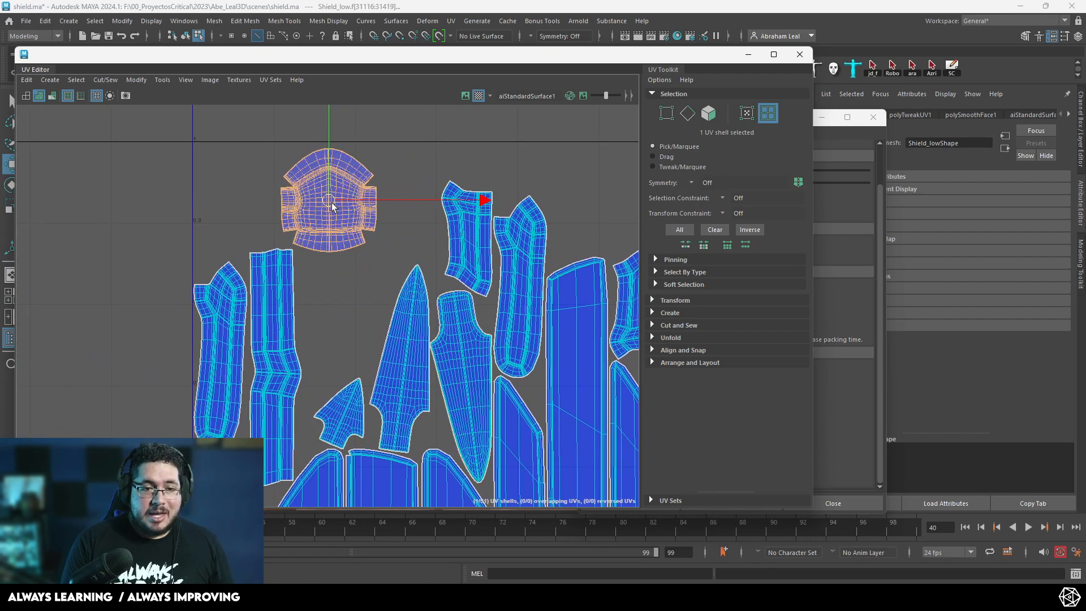
# Step: Rotate the small arrowhead shell below the cap shell to point straight up and shift it slightly aside
pyautogui.click(339, 408)
pyautogui.press('e')
pyautogui.moveTo(416, 289); pyautogui.dragTo(353, 265)
pyautogui.press('w')
pyautogui.moveTo(333, 413); pyautogui.dragTo(323, 410)
# Step: Straighten the long spearhead shell beside the small arrowhead so it points up, and move it closer to the arrowhead
pyautogui.click(405, 366)
pyautogui.press('e')
pyautogui.moveTo(499, 261); pyautogui.dragTo(480, 243)
pyautogui.press('w')
pyautogui.moveTo(401, 364); pyautogui.dragTo(385, 355)
pyautogui.press('e')
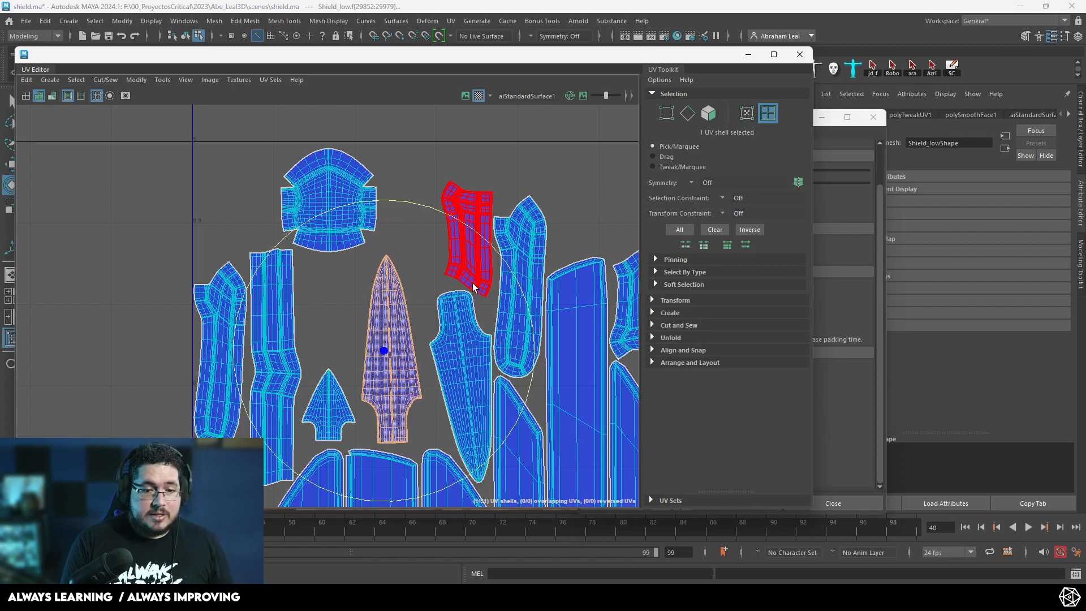
pyautogui.moveTo(500, 257); pyautogui.dragTo(504, 262)
pyautogui.press('w')
pyautogui.moveTo(383, 363); pyautogui.dragTo(379, 362)
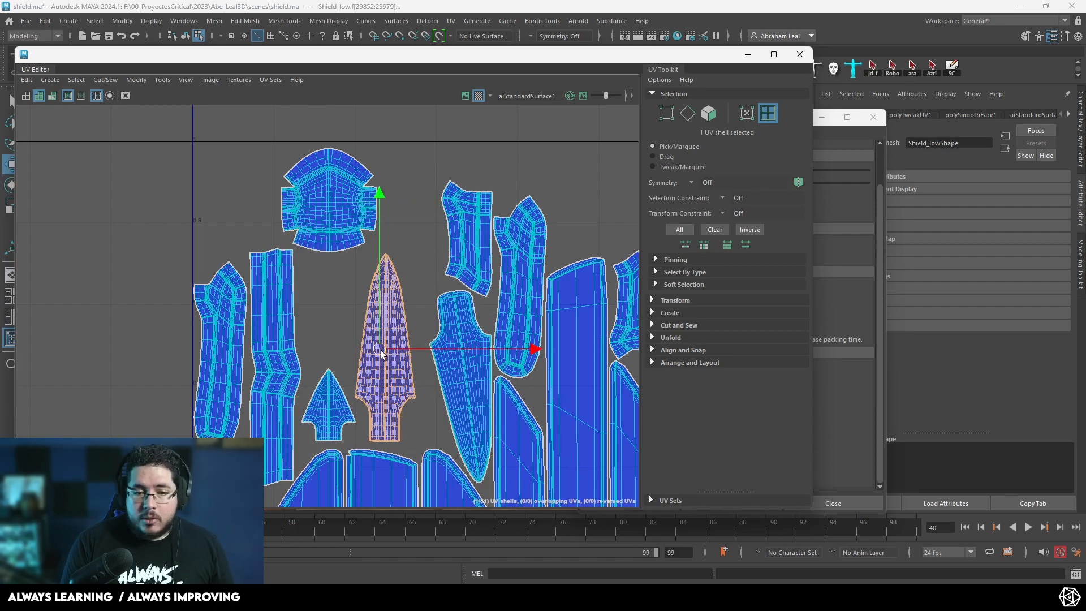
# Step: Turn the second long spearhead shell to point straight up beside the first one
pyautogui.click(458, 396)
pyautogui.press('e')
pyautogui.moveTo(550, 291); pyautogui.dragTo(463, 349)
pyautogui.press('w')
pyautogui.press('e')
pyautogui.moveTo(577, 250); pyautogui.dragTo(582, 255)
# Step: Move the short border shell next to the cap shell near the tile's top edge and deselect it
pyautogui.click(460, 231)
pyautogui.press('w')
pyautogui.moveTo(460, 232); pyautogui.dragTo(415, 213)
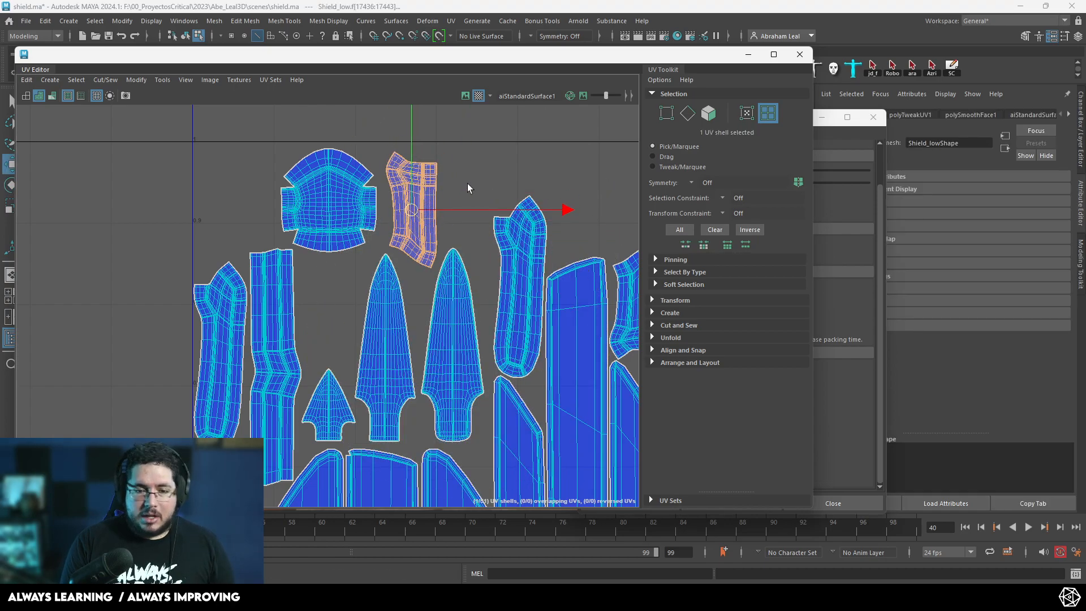
pyautogui.click(467, 183)
# Step: Look over the whole UV layout, then close the UV Editor and the Layout UVs options
pyautogui.scroll(-2, 452, 238)
pyautogui.keyDown('alt'); pyautogui.moveTo(444, 239); pyautogui.dragTo(310, 243, button='middle'); pyautogui.keyUp('alt')
pyautogui.scroll(-5, 430, 238)
pyautogui.scroll(5, 334, 311)
pyautogui.scroll(-3, 417, 289)
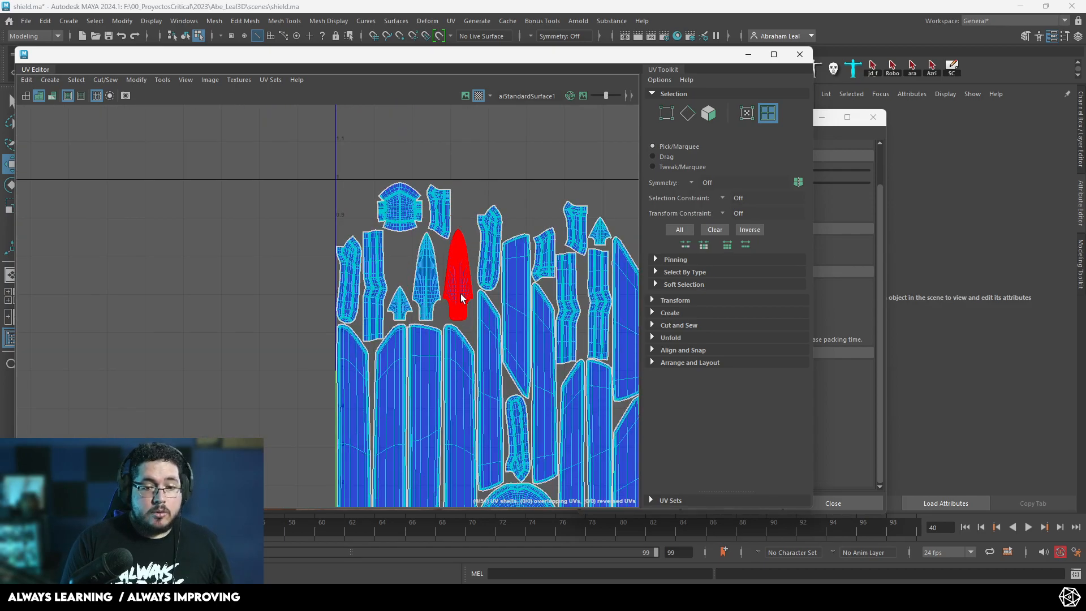
pyautogui.scroll(-3, 456, 289)
pyautogui.keyDown('alt'); pyautogui.moveTo(528, 390); pyautogui.dragTo(391, 280, button='middle'); pyautogui.keyUp('alt')
pyautogui.scroll(3, 456, 325)
pyautogui.click(800, 54)
pyautogui.click(873, 117)
# Step: Return to object mode and export the selected Shield_low mesh to the Desktop as an FBX file named Shield
pyautogui.moveTo(506, 258); pyautogui.dragTo(560, 185, button='right')
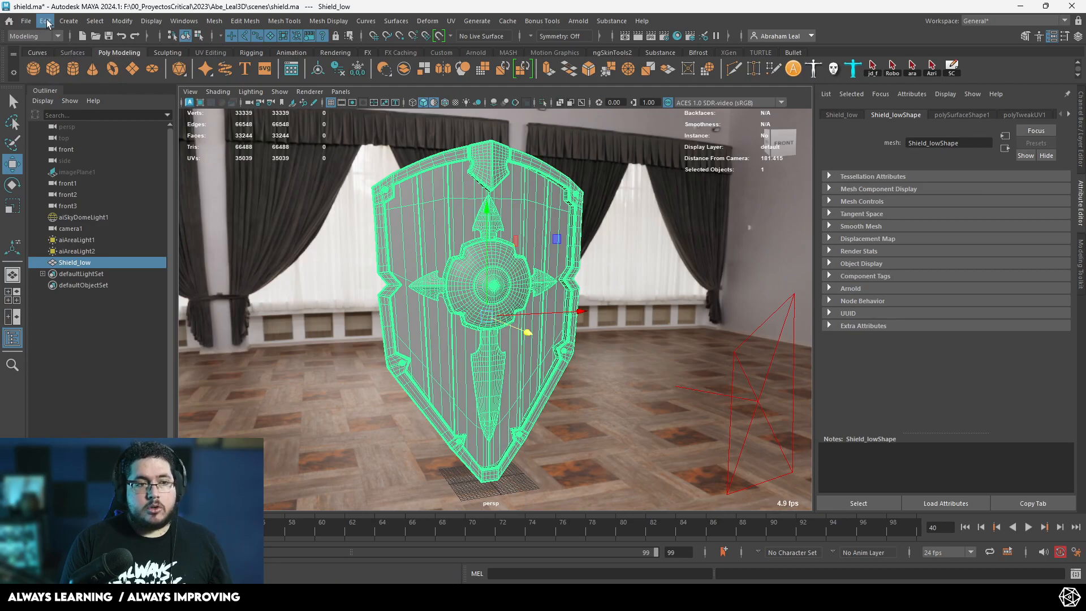
pyautogui.click(26, 21)
pyautogui.click(300, 165)
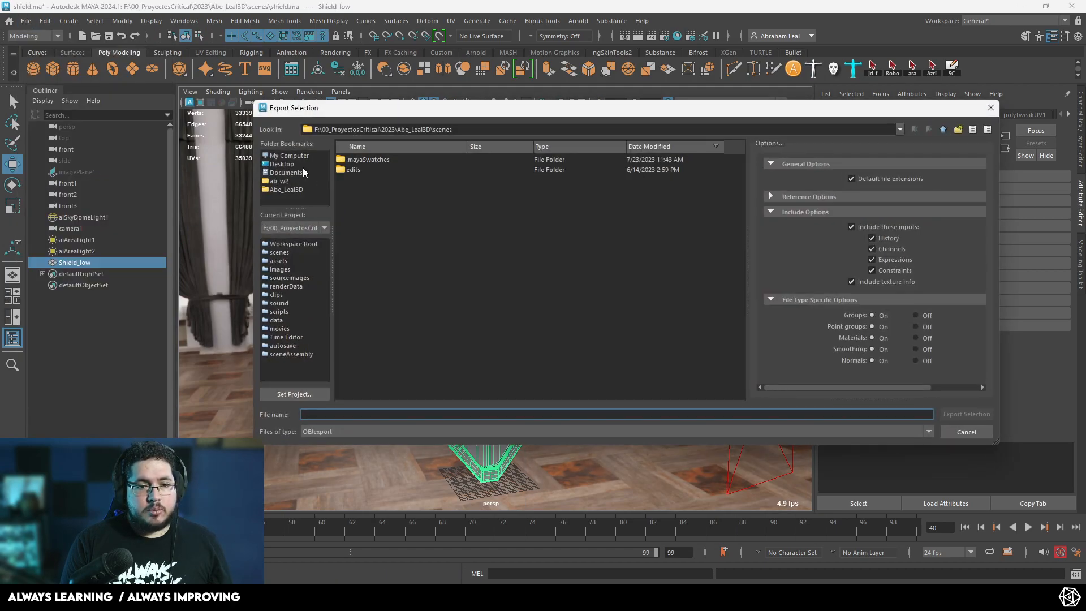
pyautogui.click(324, 432)
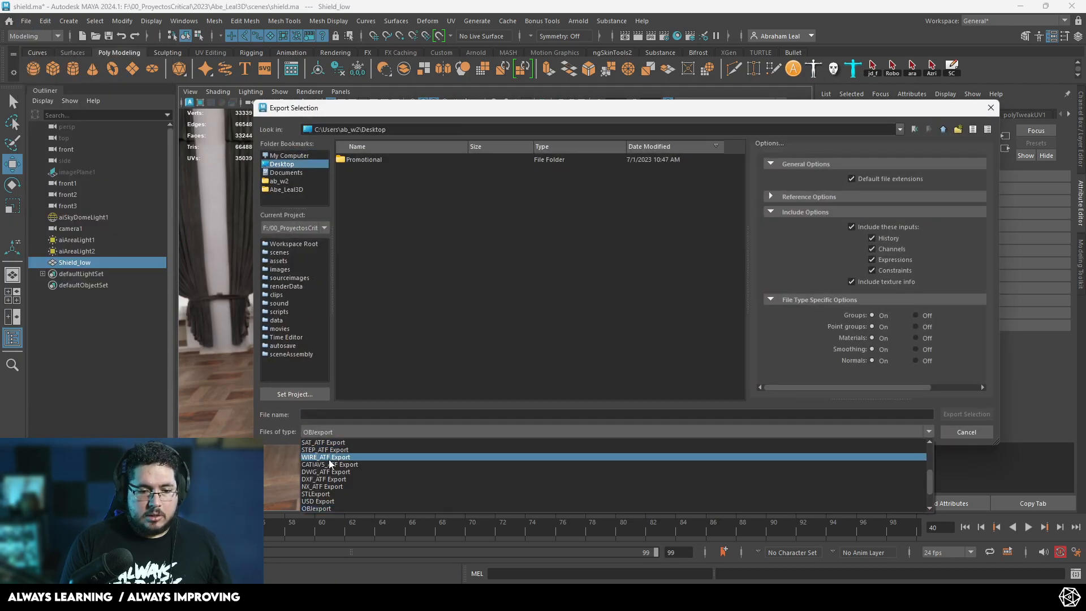
pyautogui.click(319, 487)
pyautogui.click(336, 413)
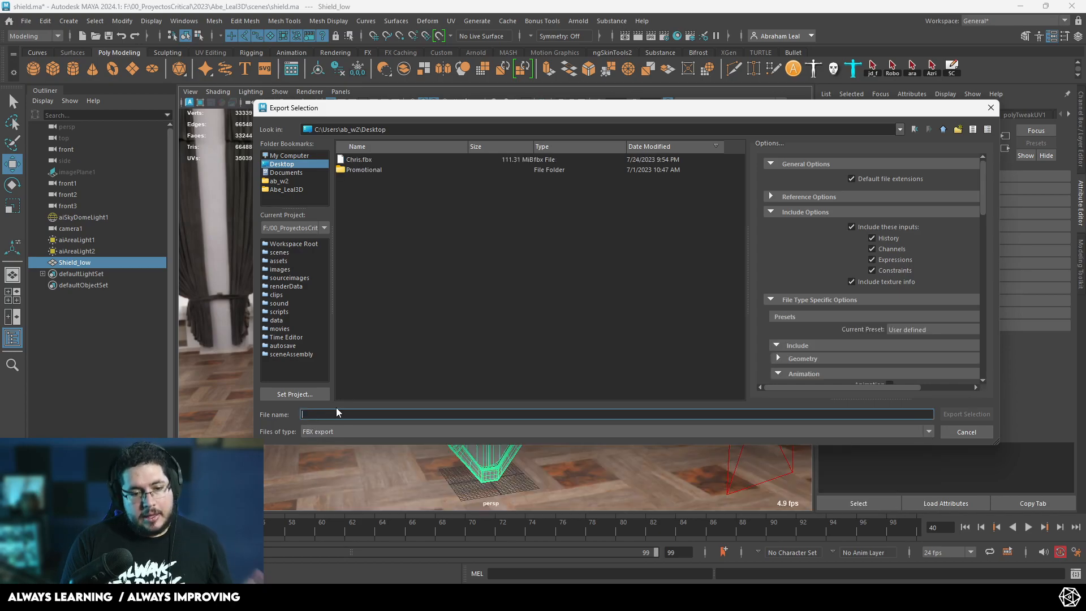
pyautogui.write('Shield')
pyautogui.press('Return')
# Step: Launch Adobe Substance 3D Painter and close its home screen
pyautogui.press('super')
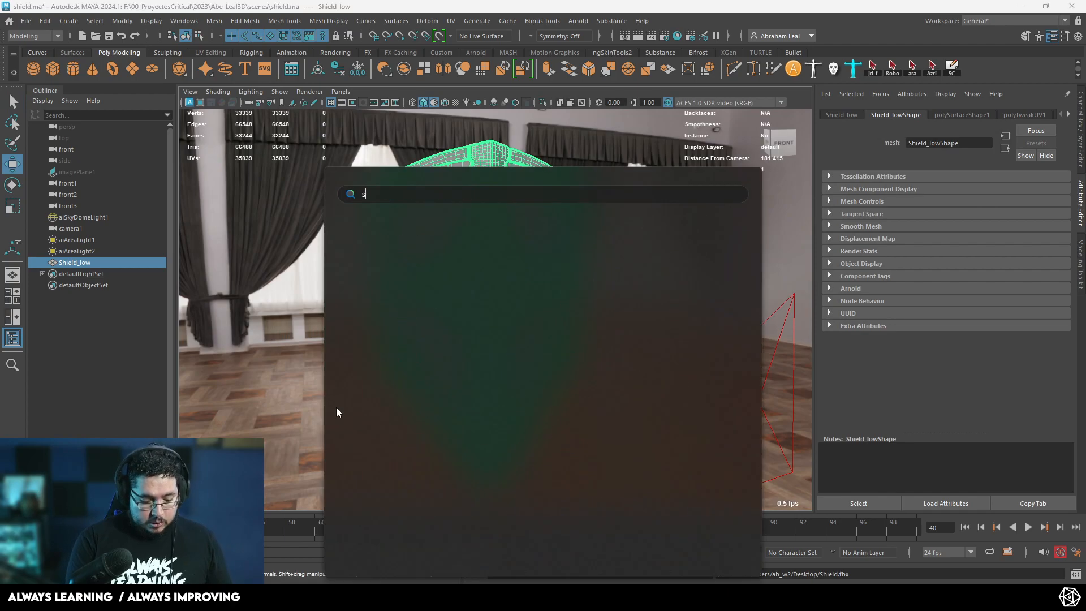
pyautogui.write('subs')
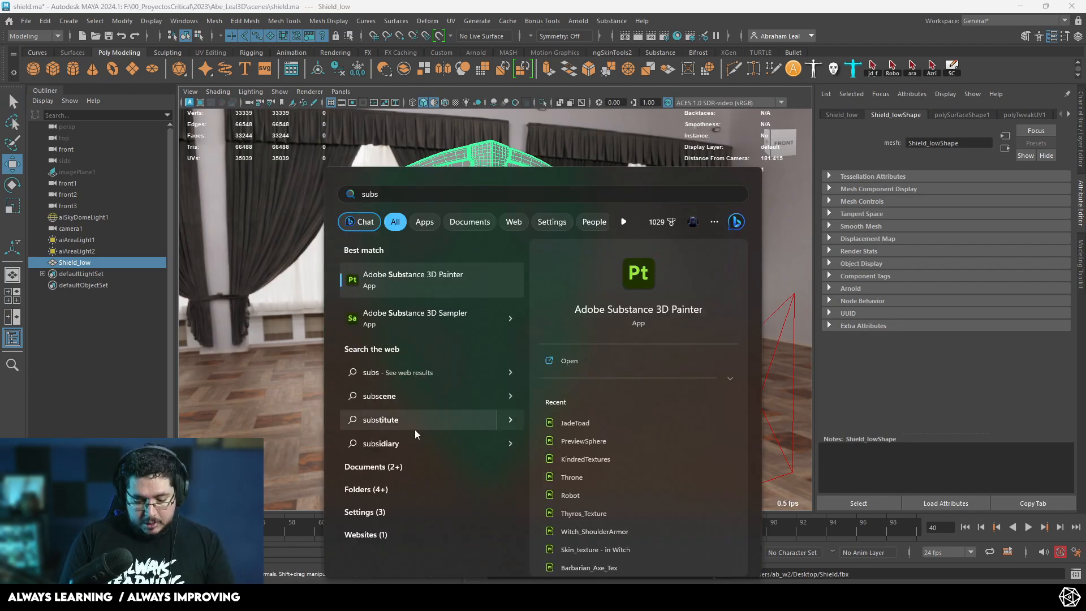
pyautogui.press('Return')
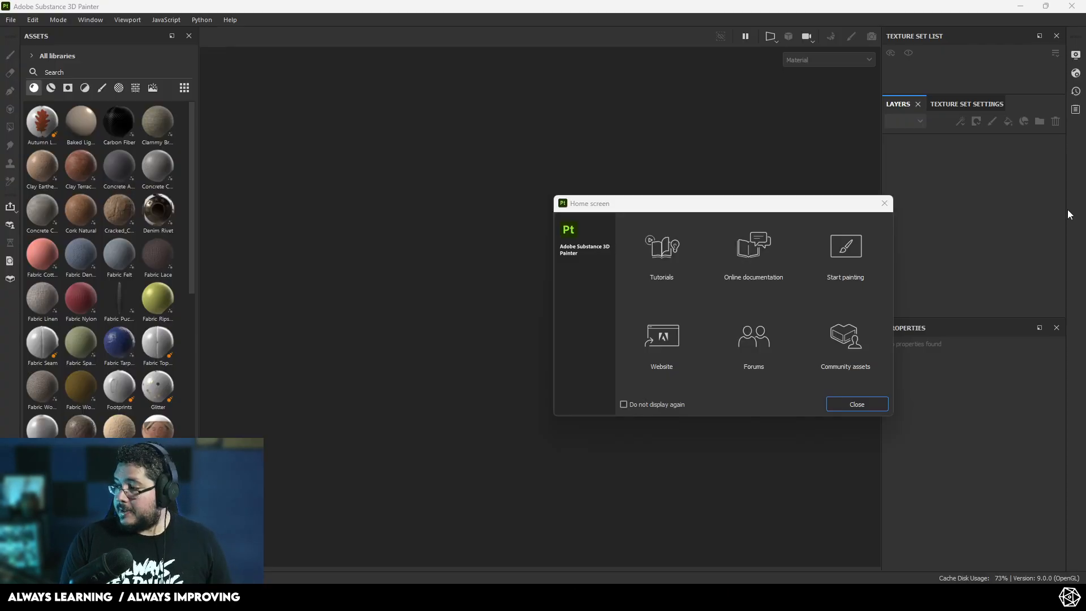
pyautogui.click(884, 204)
# Step: Start a new project and choose Shield.fbx from the Desktop as its mesh
pyautogui.click(7, 21)
pyautogui.click(26, 31)
pyautogui.click(656, 171)
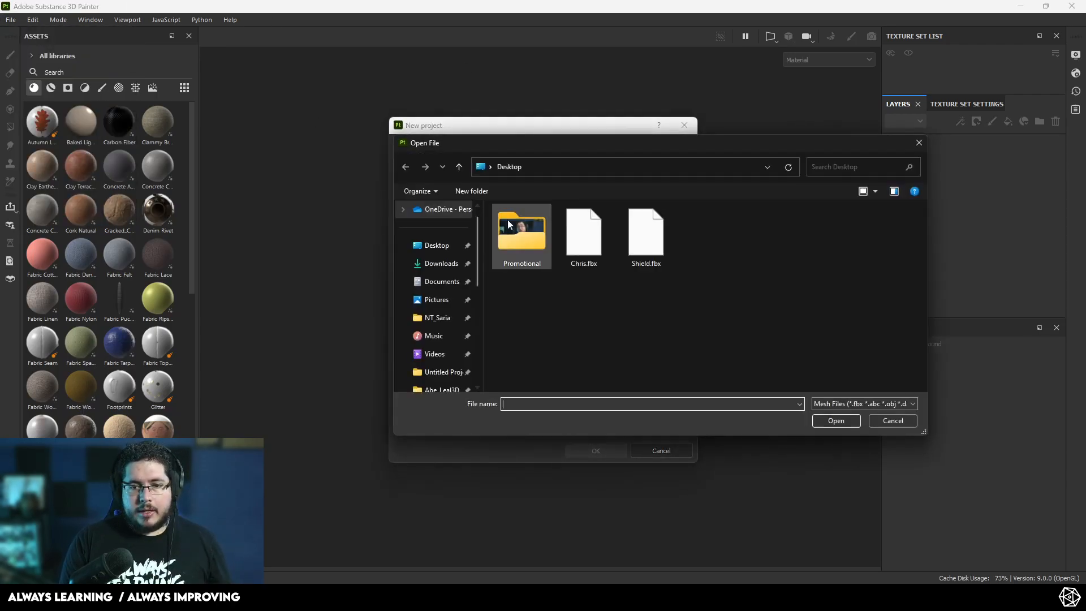
pyautogui.click(645, 237)
pyautogui.click(831, 421)
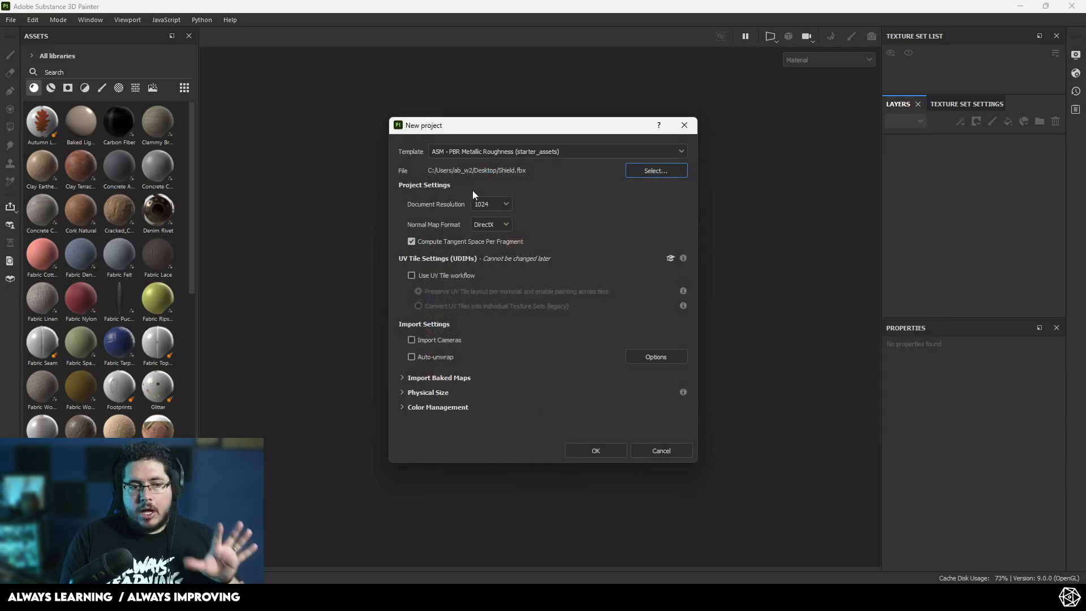
# Step: Set the document resolution to 2048 and the normal map format to OpenGL, and create the project
pyautogui.click(491, 204)
pyautogui.click(483, 264)
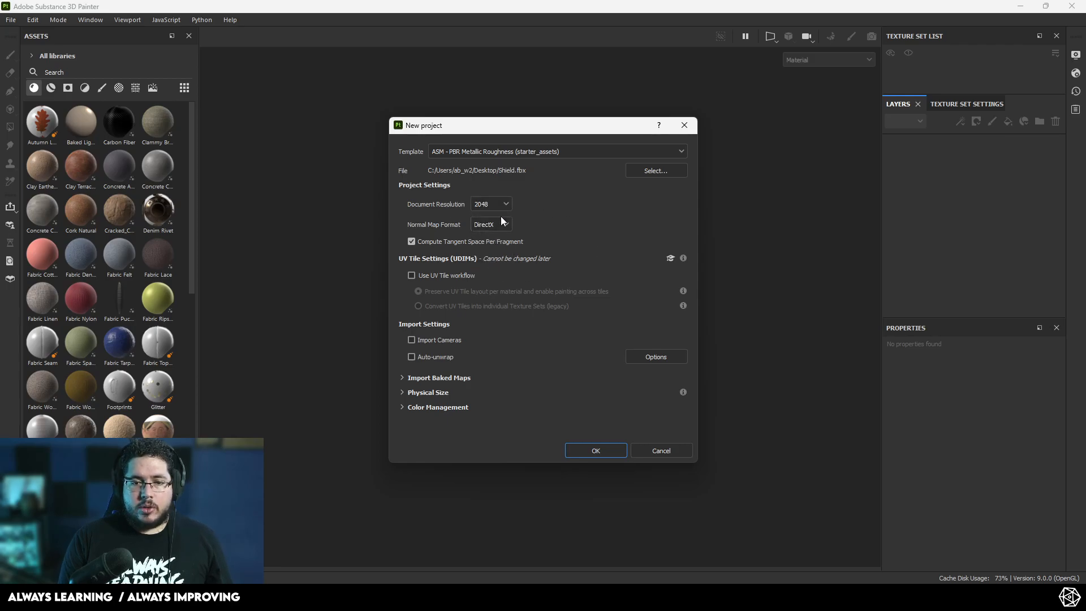
pyautogui.click(488, 250)
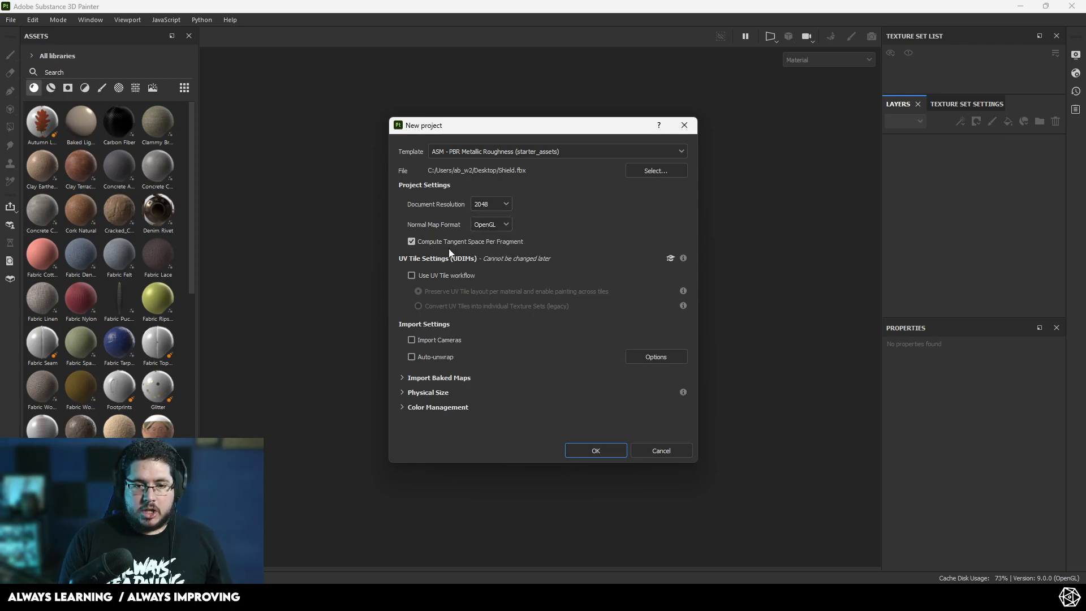
pyautogui.click(597, 451)
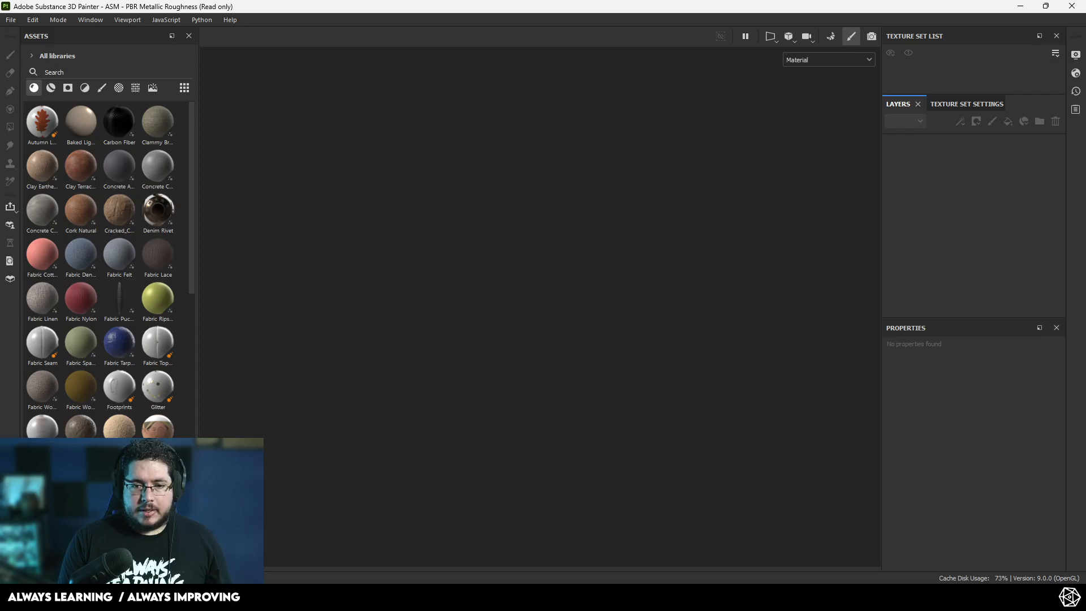
# Step: Toggle the visibility of the _Wood and aiStandardSurface1 texture sets to examine which shield parts each one covers
pyautogui.keyDown('alt'); pyautogui.moveTo(593, 317); pyautogui.dragTo(595, 289); pyautogui.keyUp('alt')
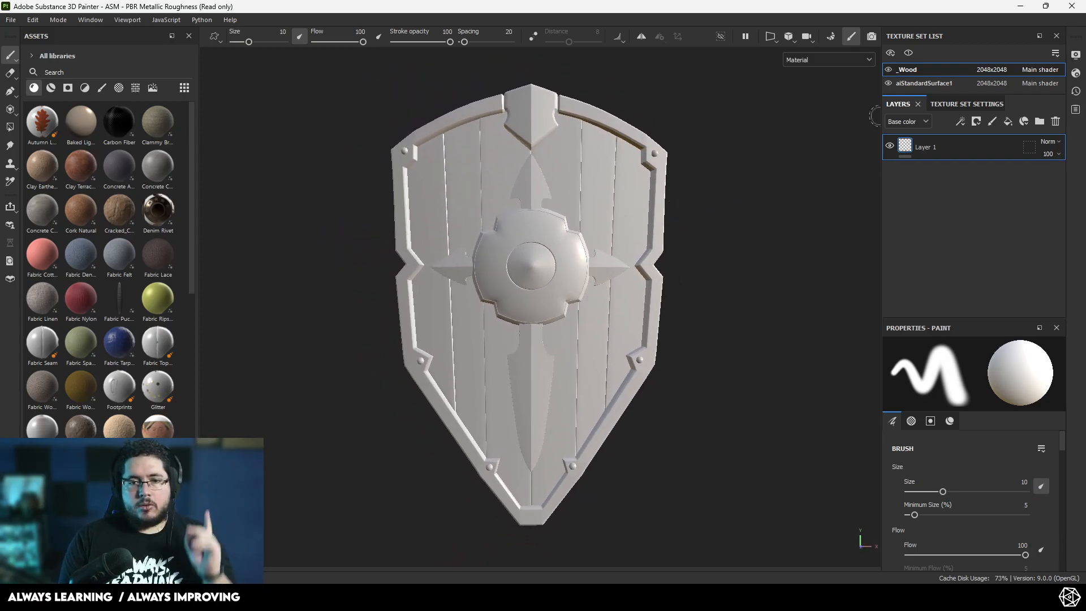
pyautogui.click(888, 83)
pyautogui.click(893, 85)
pyautogui.click(888, 70)
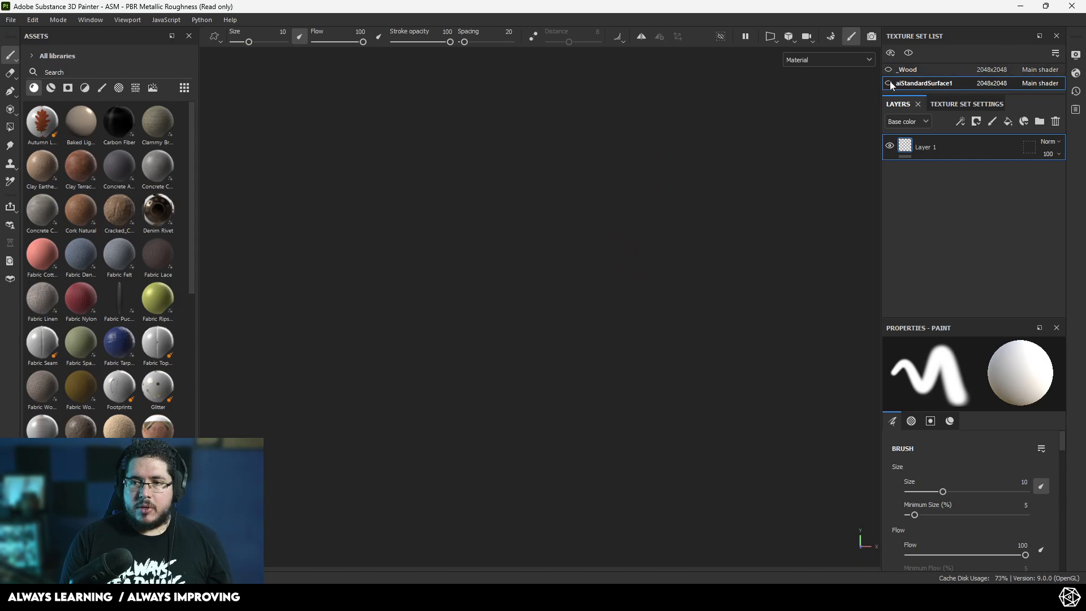
pyautogui.click(888, 83)
pyautogui.click(888, 69)
pyautogui.click(888, 84)
pyautogui.click(888, 70)
pyautogui.click(888, 83)
pyautogui.click(888, 70)
pyautogui.click(888, 83)
pyautogui.click(888, 69)
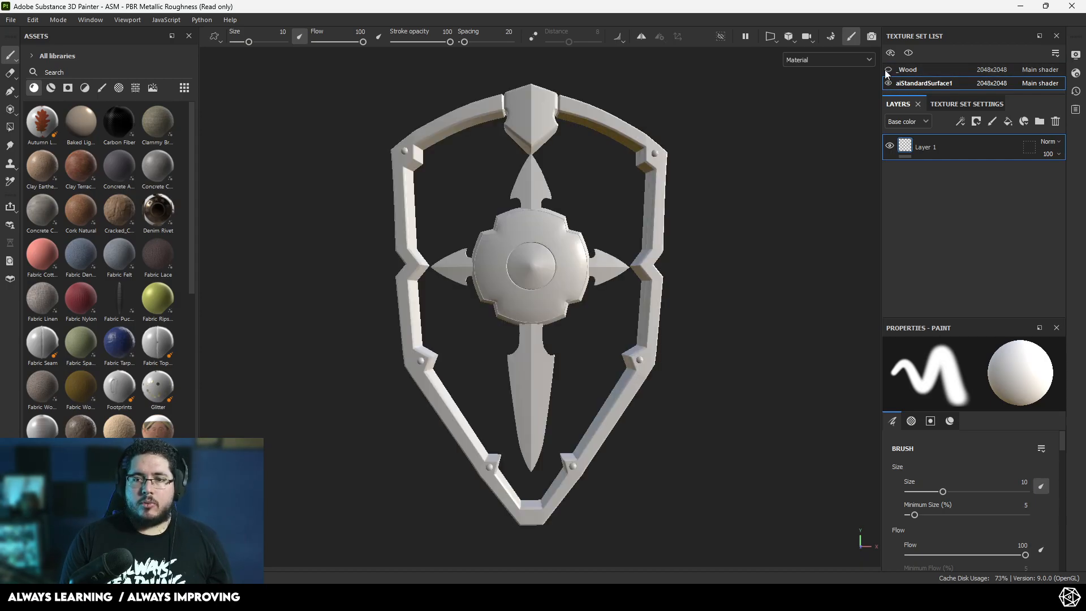
# Step: Switch to Maya and assign a new Arnold aiStandardSurface material to the whole Shield_low mesh
pyautogui.hotkey('alt', 'Tab')
pyautogui.rightClick(525, 194)
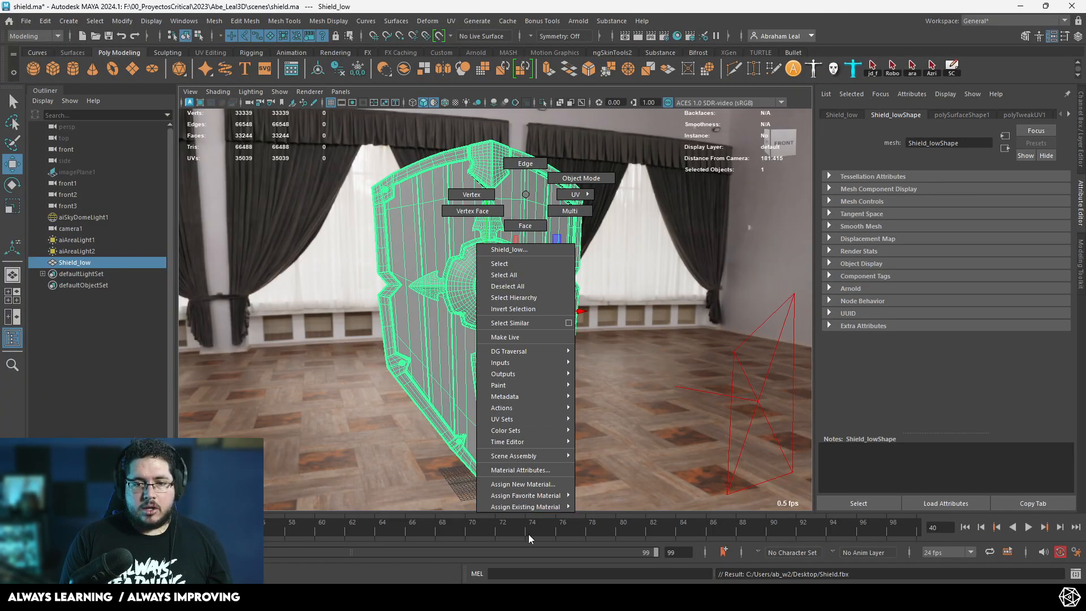
pyautogui.click(524, 484)
pyautogui.click(389, 298)
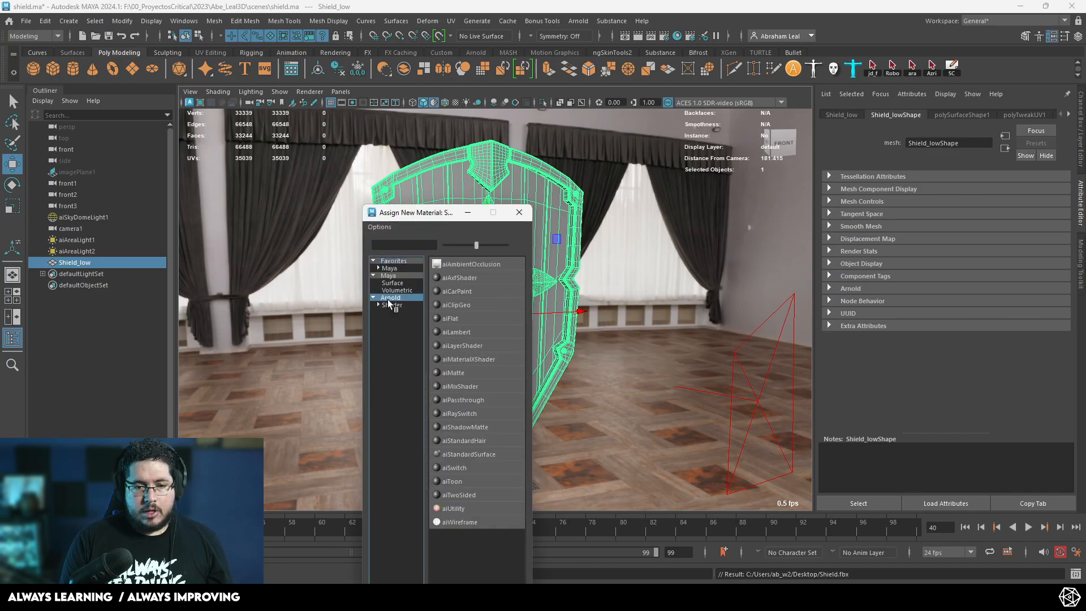
pyautogui.click(467, 454)
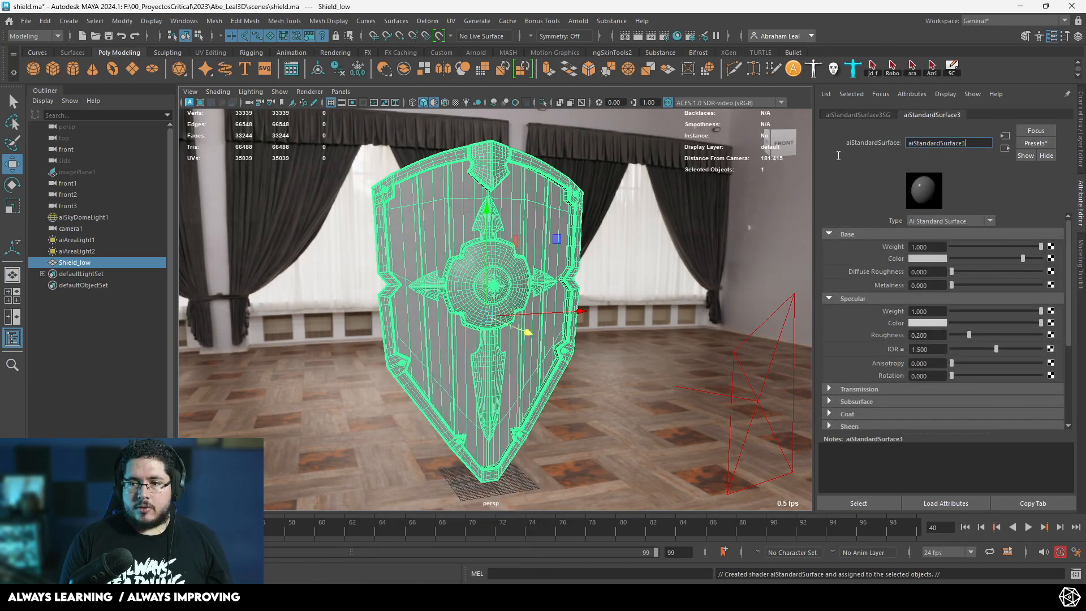
# Step: Rename the new aiStandardSurface material as M_Shield
pyautogui.press('BackSpace')
pyautogui.press('BackSpace')
pyautogui.press('BackSpace')
pyautogui.press('BackSpace')
pyautogui.press('BackSpace')
pyautogui.press('BackSpace')
pyautogui.press('BackSpace')
pyautogui.press('BackSpace')
pyautogui.press('BackSpace')
pyautogui.press('BackSpace')
pyautogui.press('BackSpace')
pyautogui.press('BackSpace')
pyautogui.press('BackSpace')
pyautogui.press('BackSpace')
pyautogui.press('BackSpace')
pyautogui.press('BackSpace')
pyautogui.press('BackSpace')
pyautogui.press('BackSpace')
pyautogui.write('M>?')
pyautogui.press('BackSpace')
pyautogui.press('BackSpace')
pyautogui.write('_Shield')
pyautogui.press('Return')
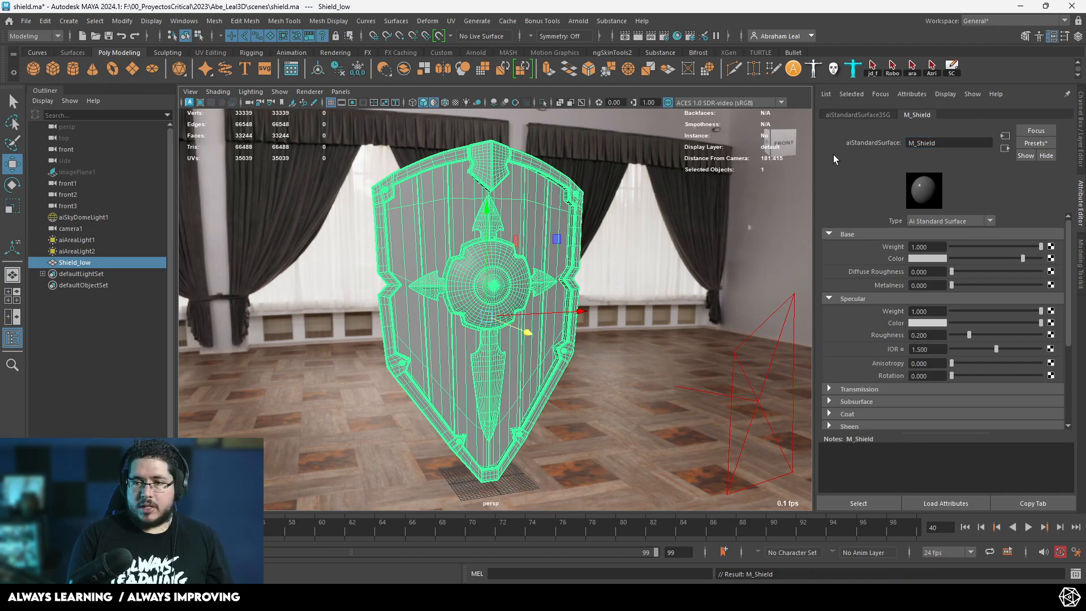
# Step: Export the selected Shield_low mesh again as FBX, overwriting Shield.fbx on the Desktop
pyautogui.click(26, 21)
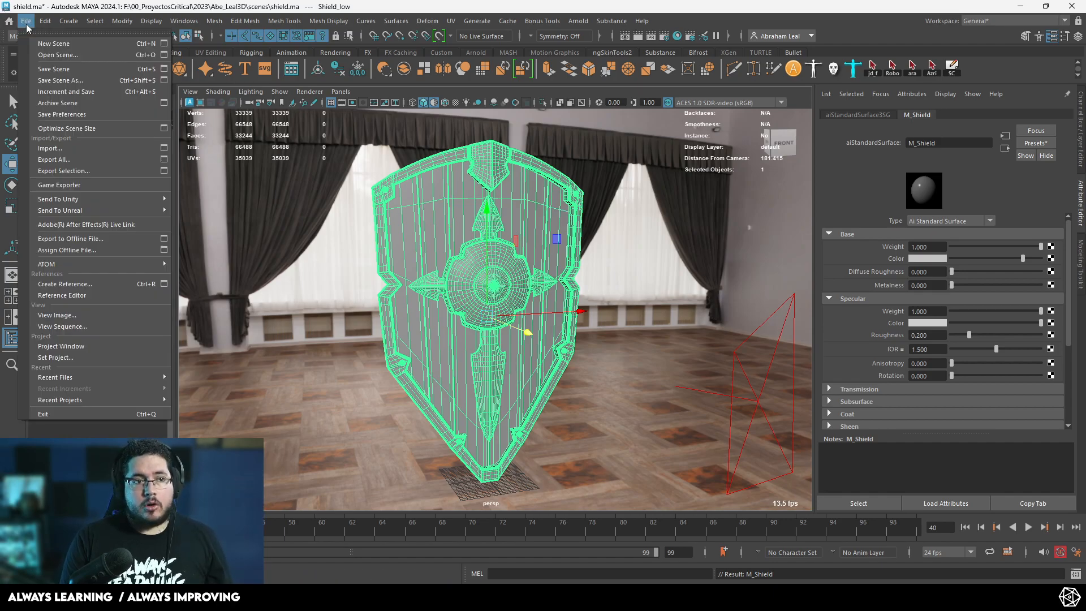
pyautogui.click(96, 171)
pyautogui.click(360, 160)
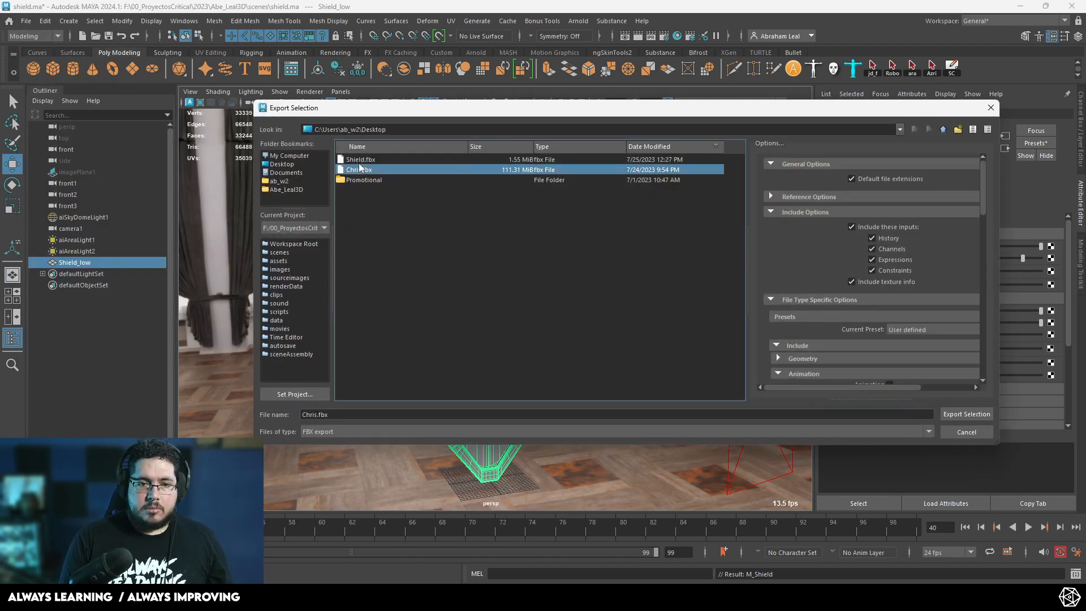
pyautogui.click(977, 414)
pyautogui.click(591, 293)
# Step: Switch to Substance 3D Painter and create a new project from the Desktop's Shield.fbx with a document resolution of 2048
pyautogui.hotkey('alt', 'Tab')
pyautogui.click(11, 20)
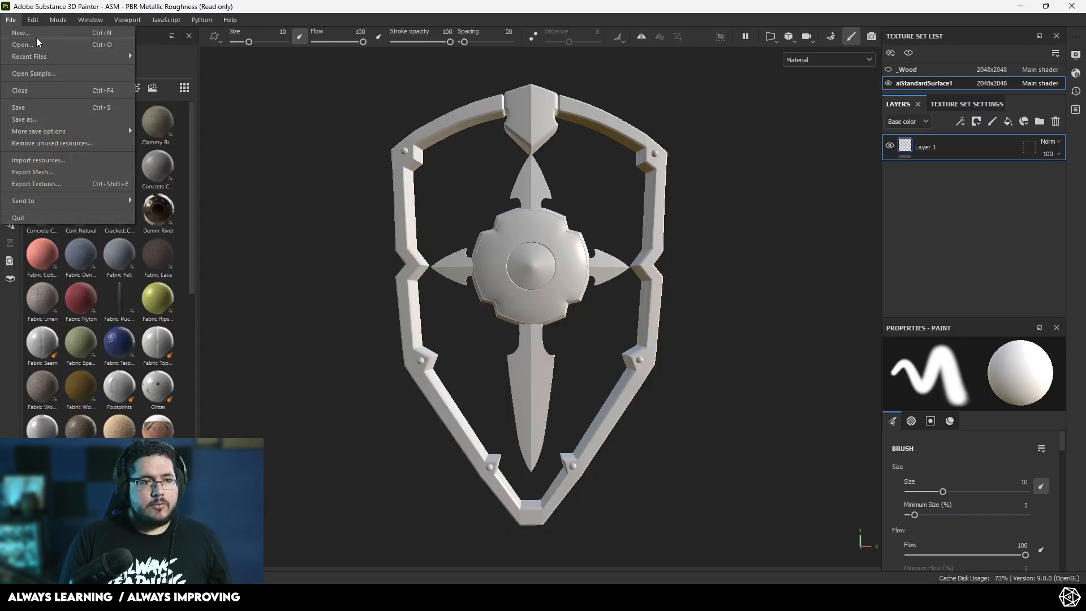
pyautogui.click(23, 34)
pyautogui.click(667, 172)
pyautogui.doubleClick(637, 238)
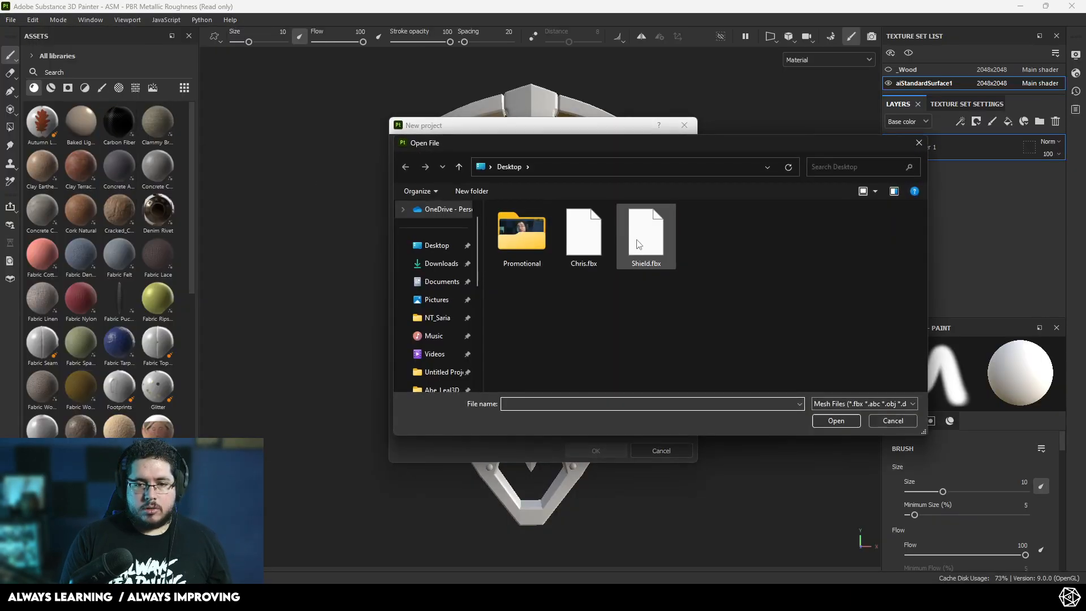
pyautogui.click(495, 205)
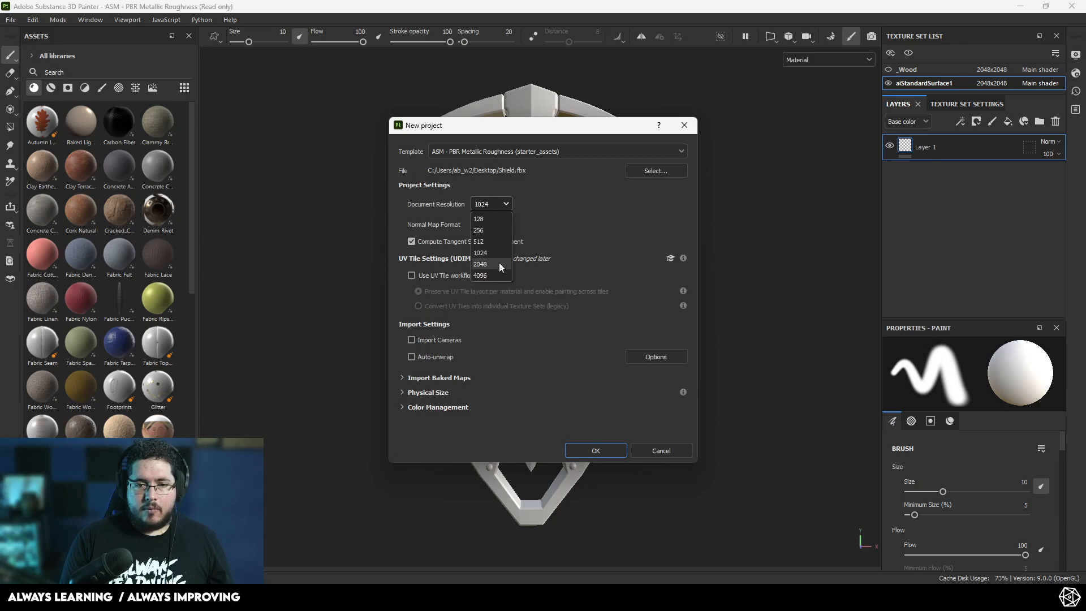
pyautogui.click(586, 448)
pyautogui.click(500, 317)
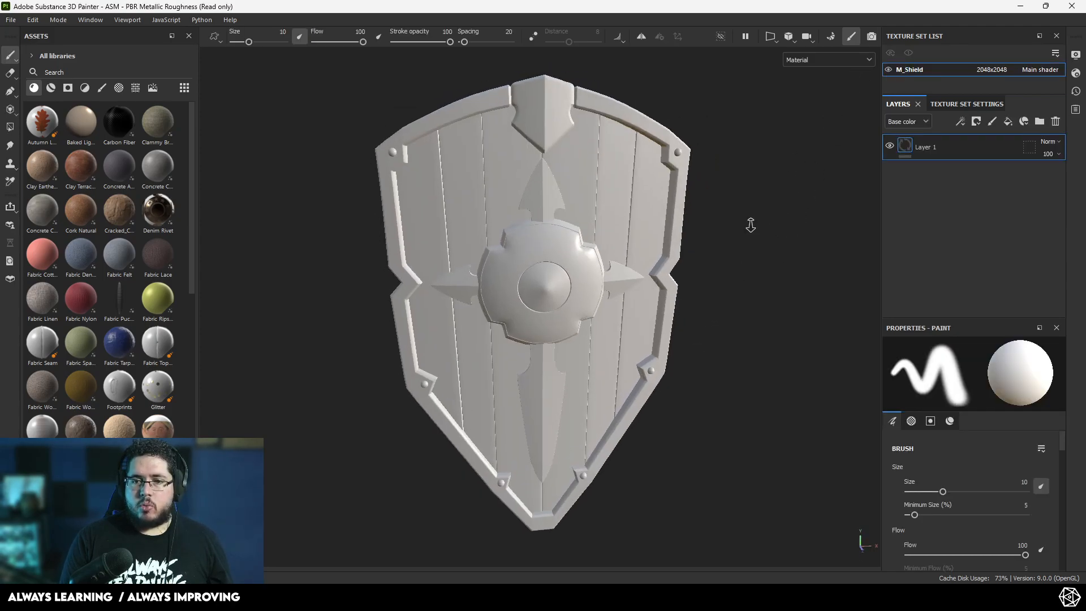
# Step: Enter baking mode and set the mesh map output size to 2048 and antialiasing to Supersampling 4x
pyautogui.click(832, 39)
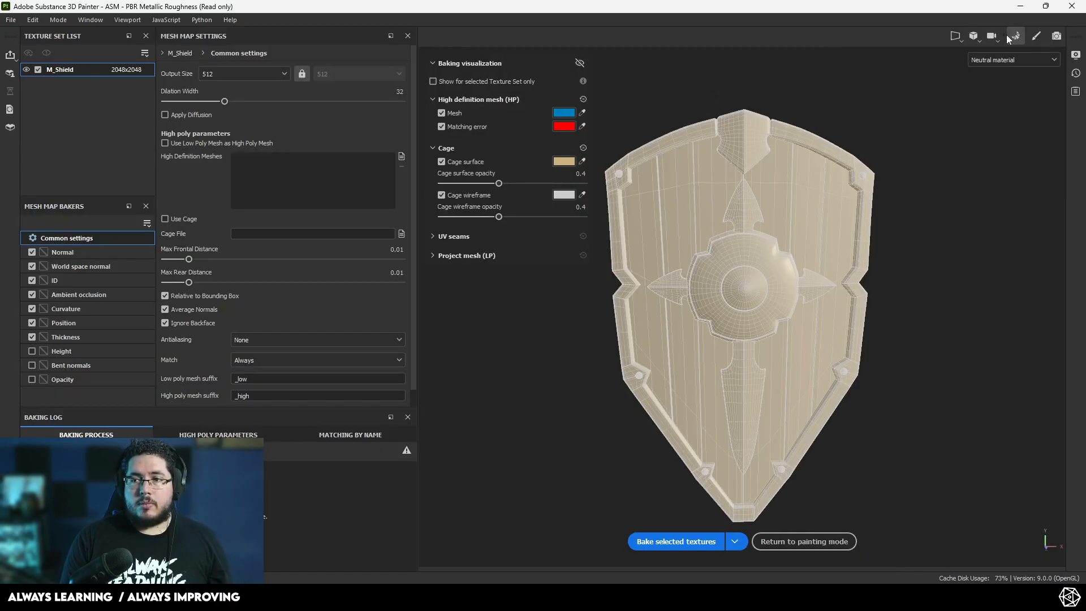
pyautogui.click(281, 74)
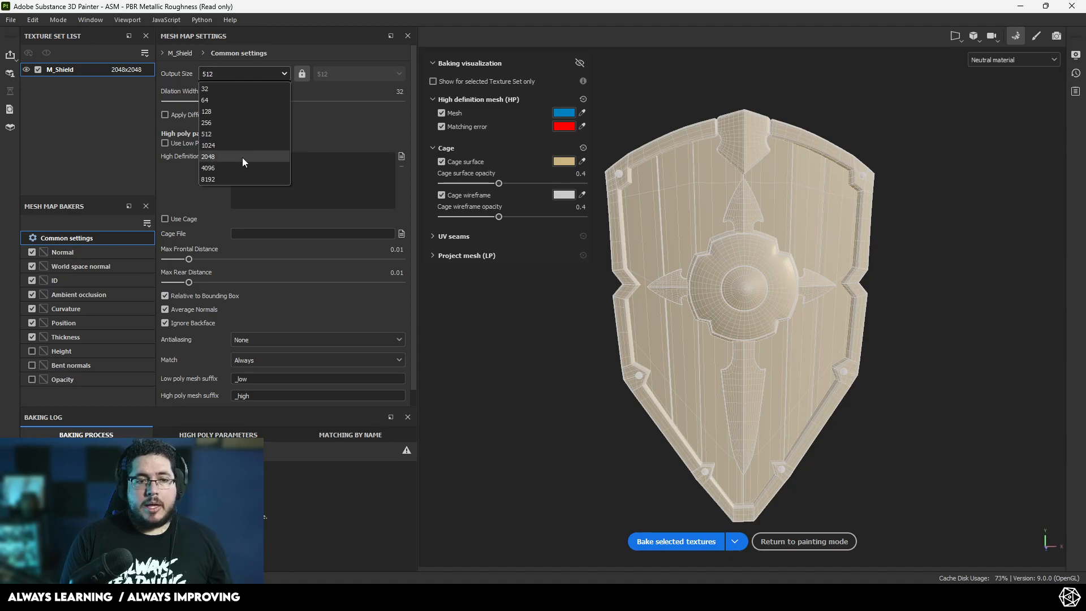
pyautogui.click(242, 157)
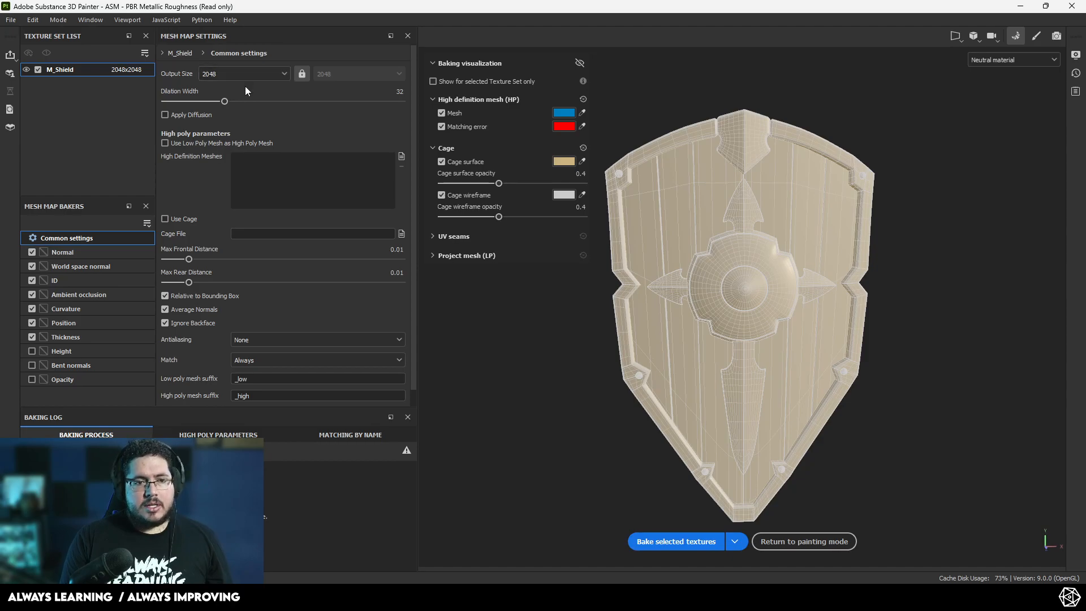
pyautogui.click(272, 339)
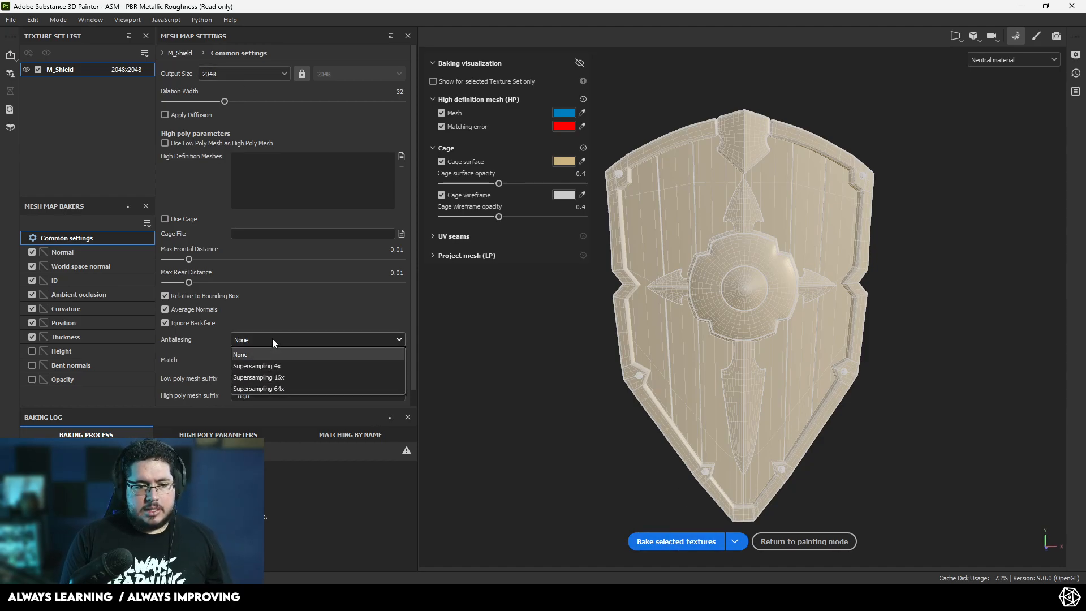
pyautogui.click(273, 376)
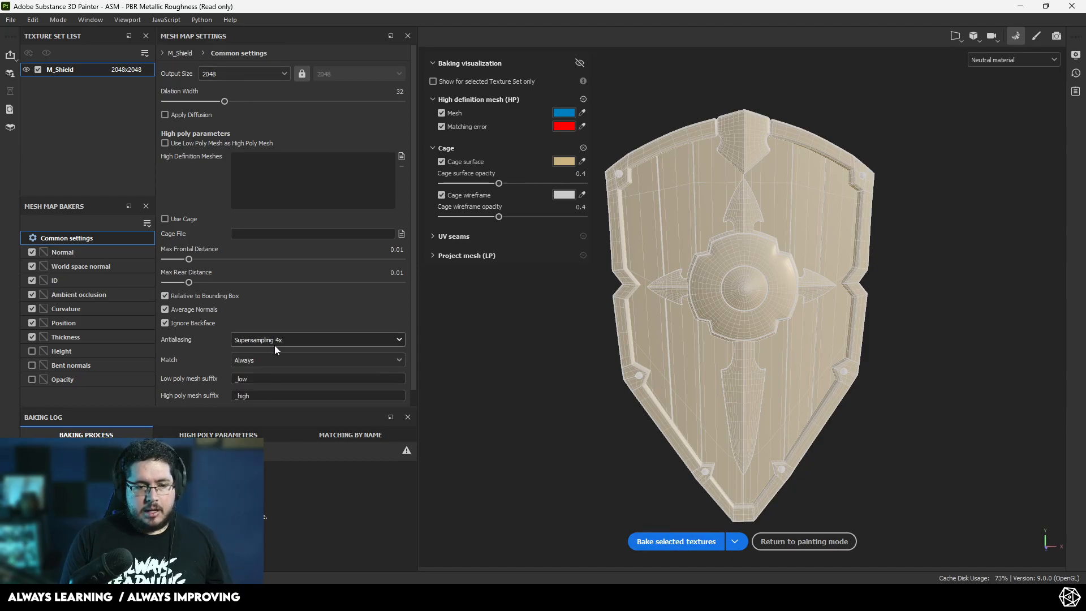
# Step: Bake the selected mesh maps for the M_Shield texture set and return to painting mode
pyautogui.click(665, 542)
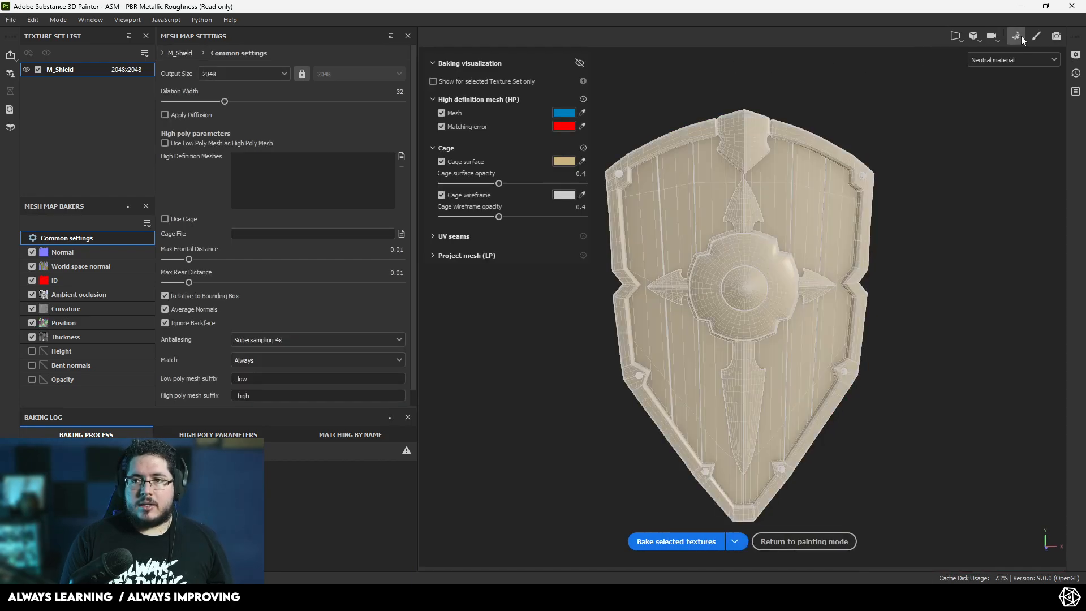
pyautogui.click(1031, 38)
pyautogui.keyDown('alt'); pyautogui.moveTo(592, 246); pyautogui.dragTo(701, 228); pyautogui.keyUp('alt')
pyautogui.keyDown('alt'); pyautogui.moveTo(702, 228); pyautogui.dragTo(669, 339, button='right'); pyautogui.keyUp('alt')
pyautogui.keyDown('alt'); pyautogui.moveTo(670, 340); pyautogui.dragTo(622, 362); pyautogui.keyUp('alt')
pyautogui.moveTo(639, 373)
pyautogui.keyDown('alt'); pyautogui.mouseDown(button='right')
pyautogui.moveTo(662, 393)
pyautogui.moveTo(744, 339)
pyautogui.moveTo(643, 322)
pyautogui.mouseUp(button='right'); pyautogui.keyUp('alt')
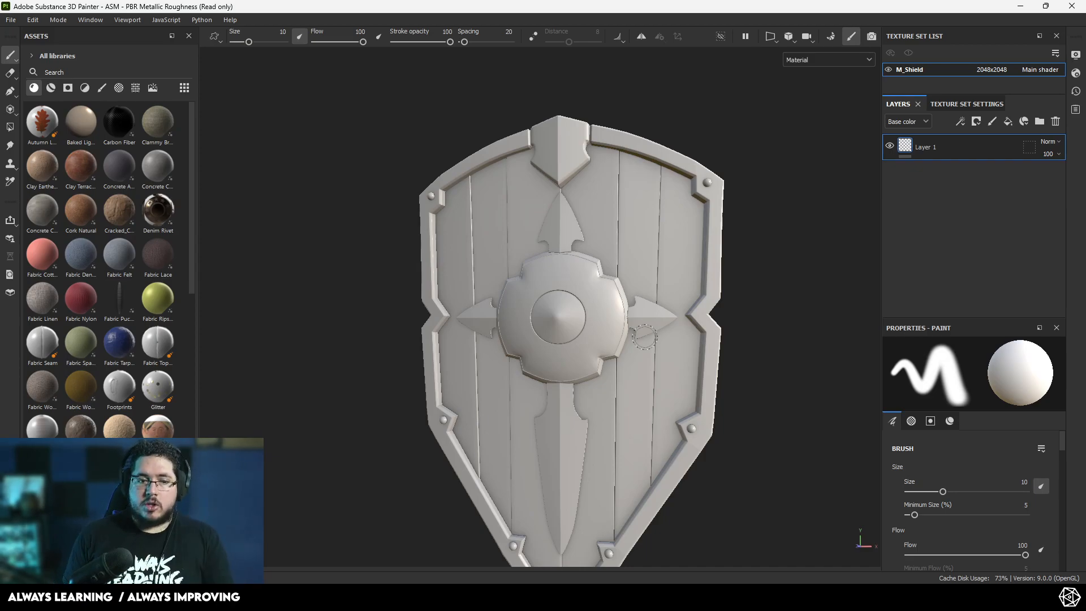
# Step: Search the assets for wood and add the Wood Rough material as a fill layer above Layer 1
pyautogui.write('wood')
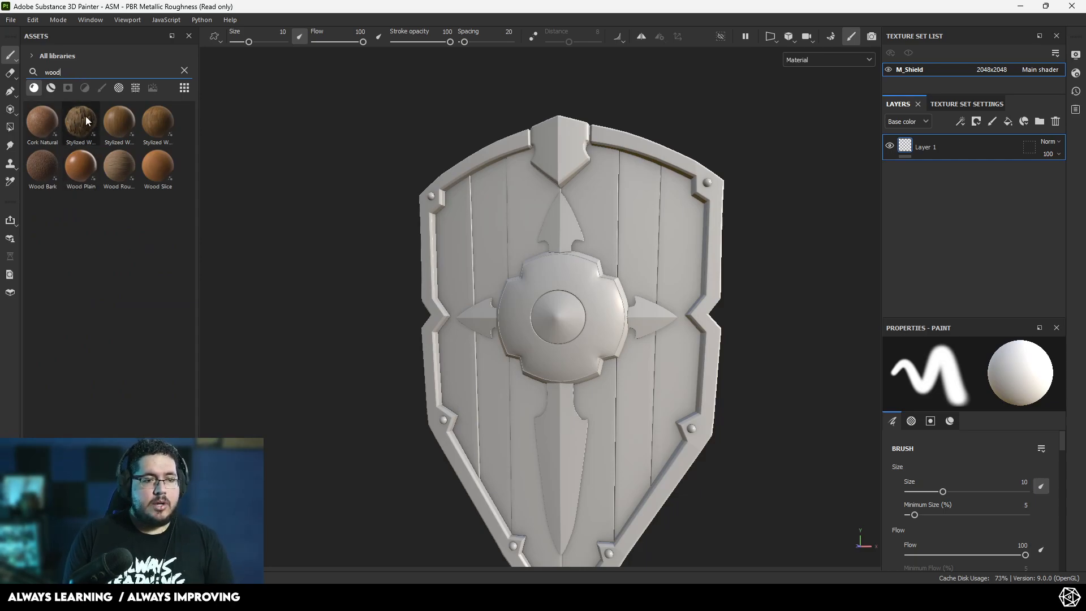
pyautogui.moveTo(115, 170)
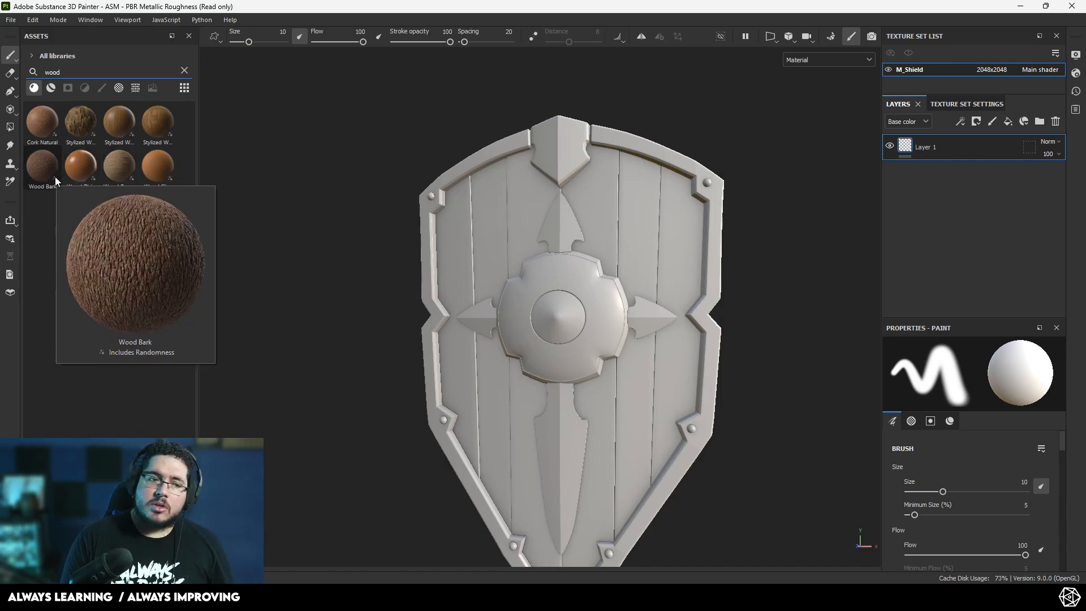
pyautogui.moveTo(149, 169)
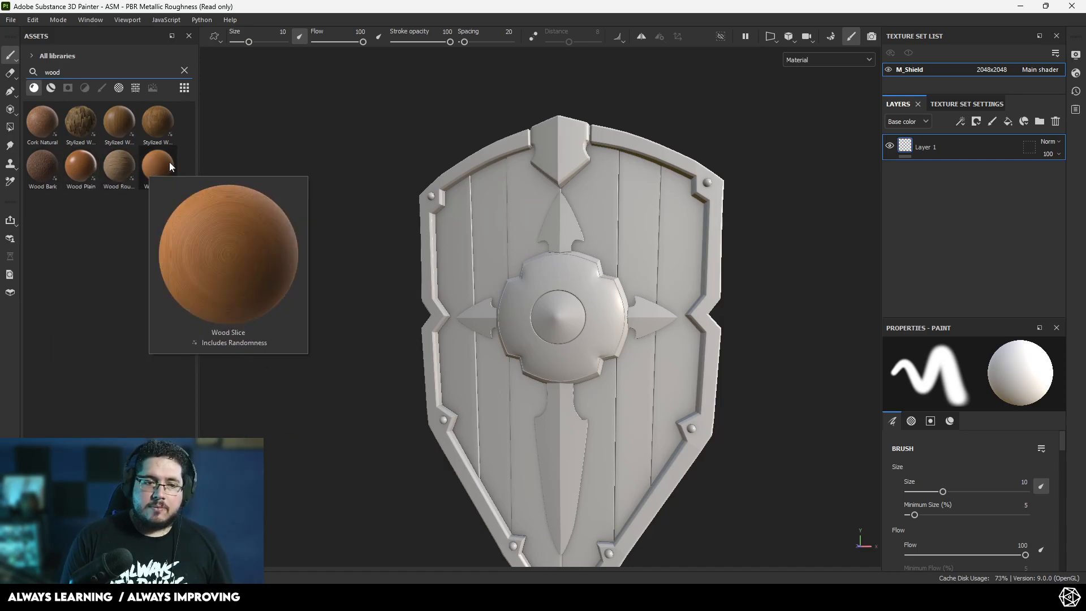
pyautogui.moveTo(118, 166); pyautogui.dragTo(927, 140)
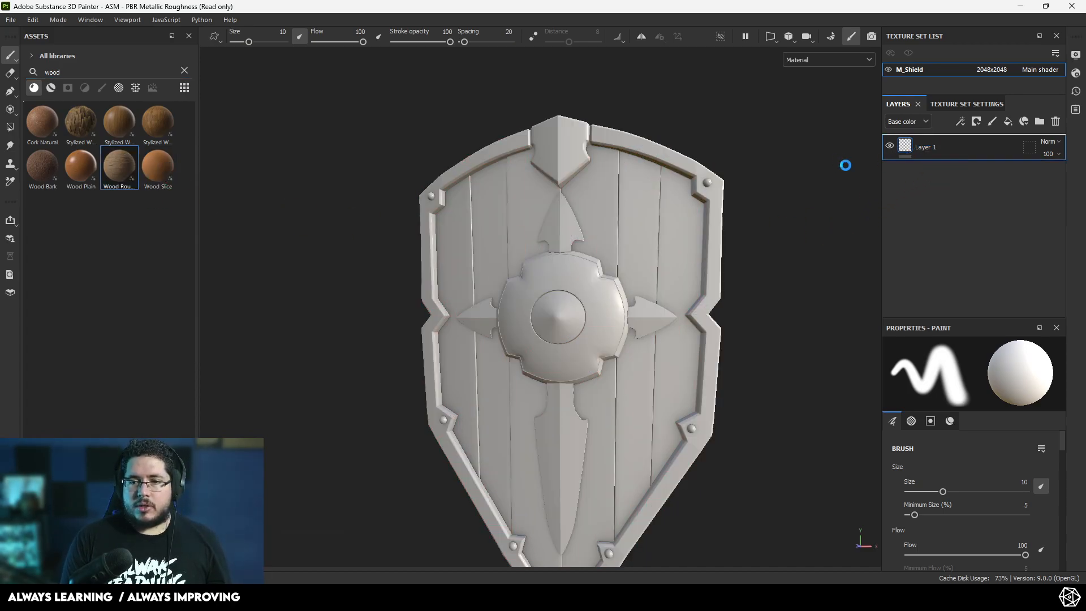
pyautogui.scroll(8, 687, 272)
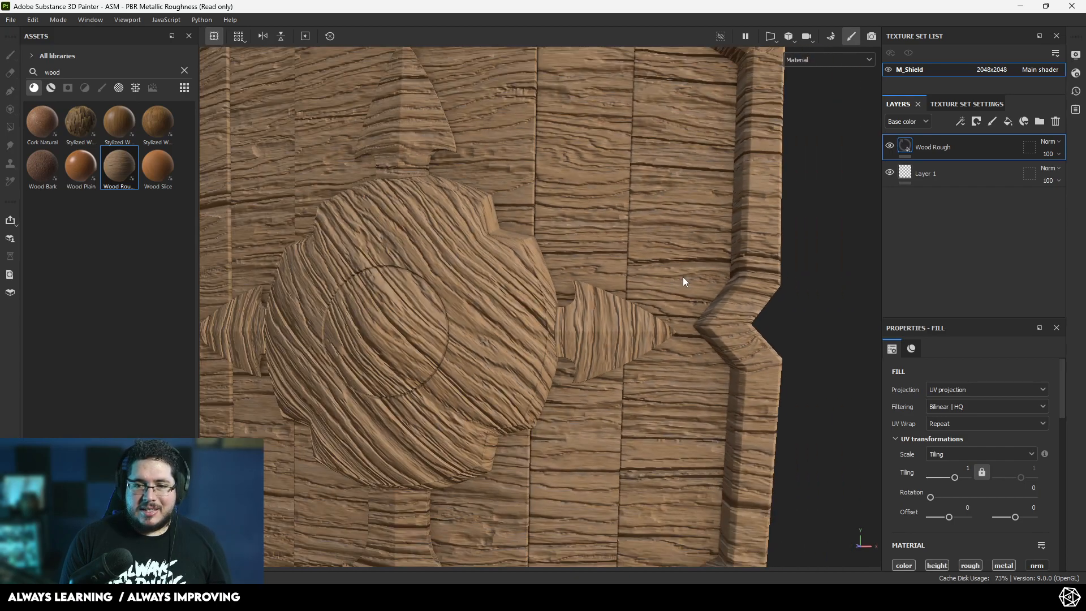
pyautogui.scroll(-4, 683, 280)
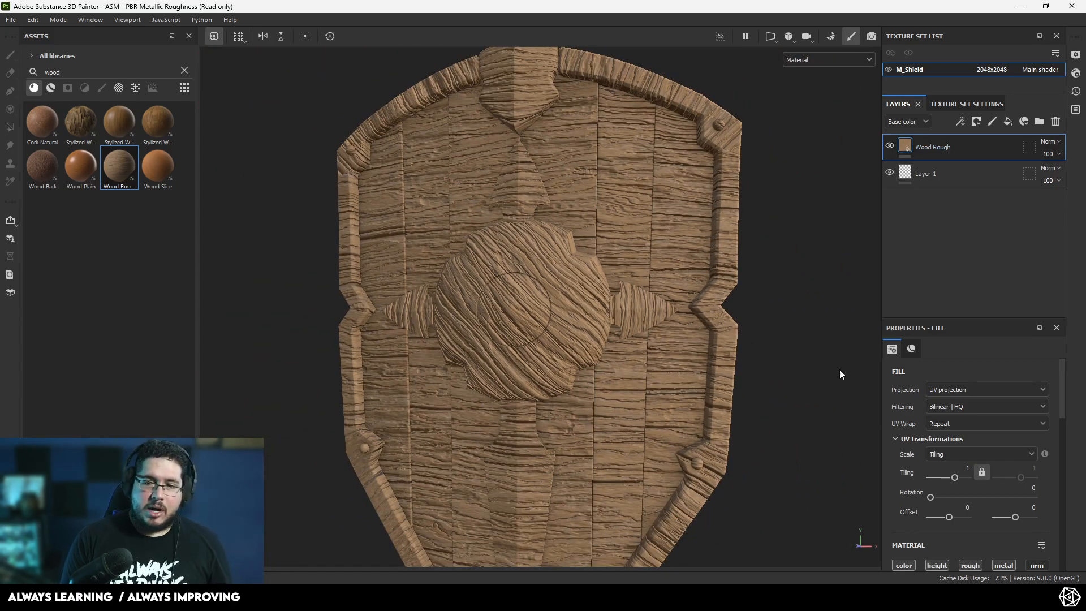
# Step: Set the Wood Rough fill's UV rotation to 90 and its tiling to 2
pyautogui.moveTo(930, 497); pyautogui.dragTo(957, 497)
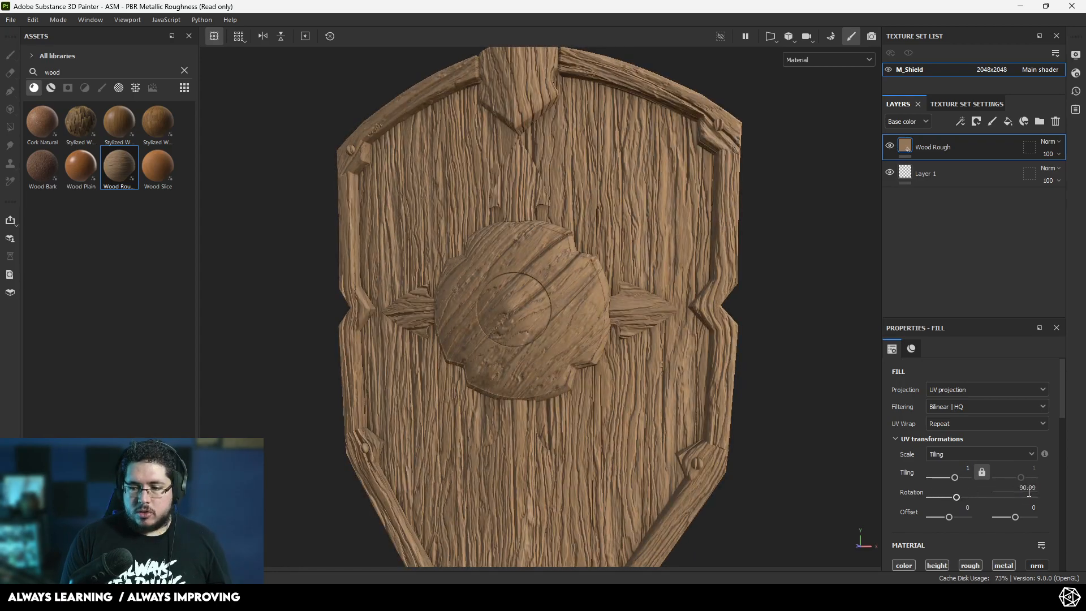
pyautogui.press('Return')
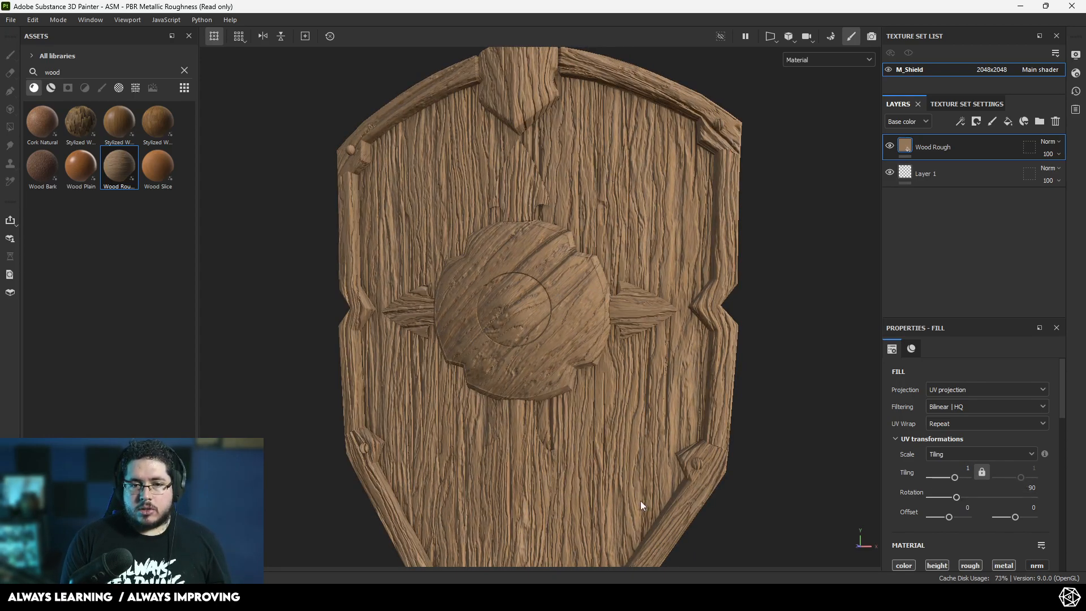
pyautogui.click(967, 468)
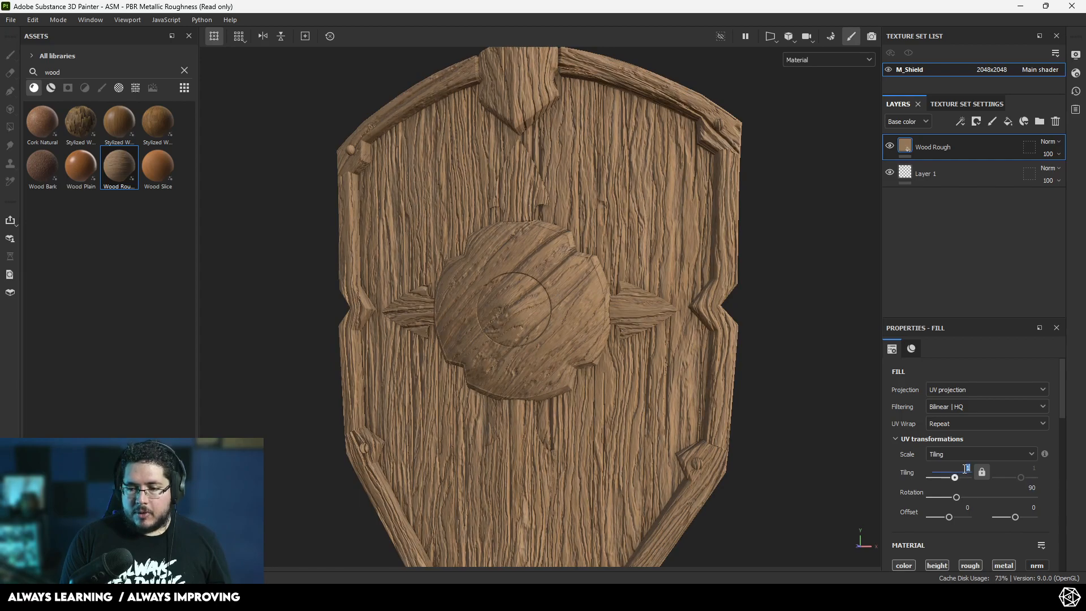
pyautogui.write('2')
pyautogui.press('Return')
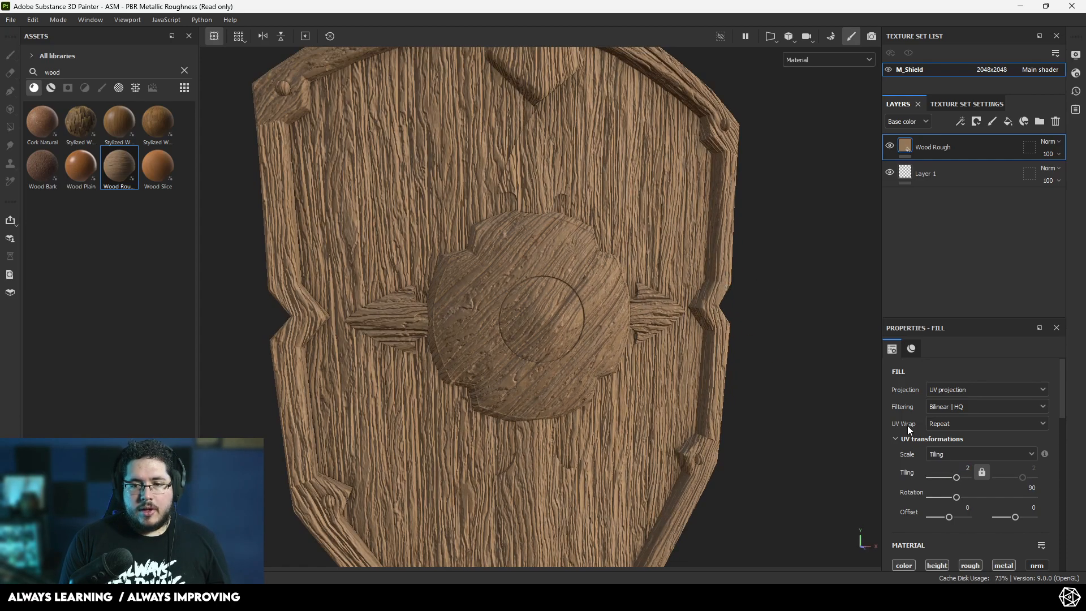
# Step: Reduce the Height Range in the Wood Rough material's technical parameters to 0.06
pyautogui.scroll(-3, 949, 500)
pyautogui.scroll(-10, 950, 500)
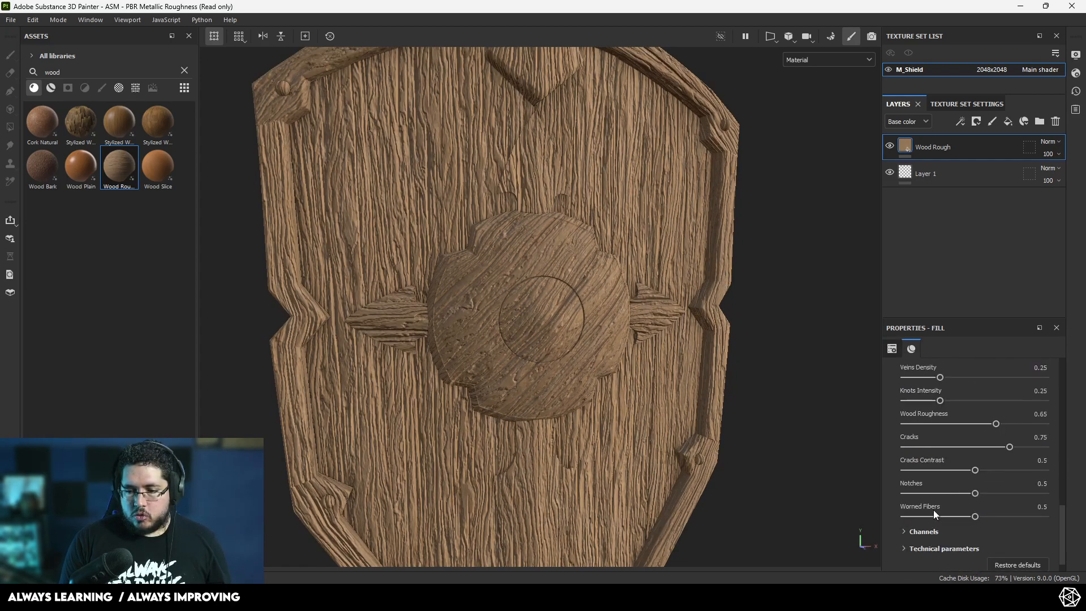
pyautogui.click(903, 509)
pyautogui.scroll(-3, 903, 515)
pyautogui.click(904, 522)
pyautogui.scroll(-2, 928, 514)
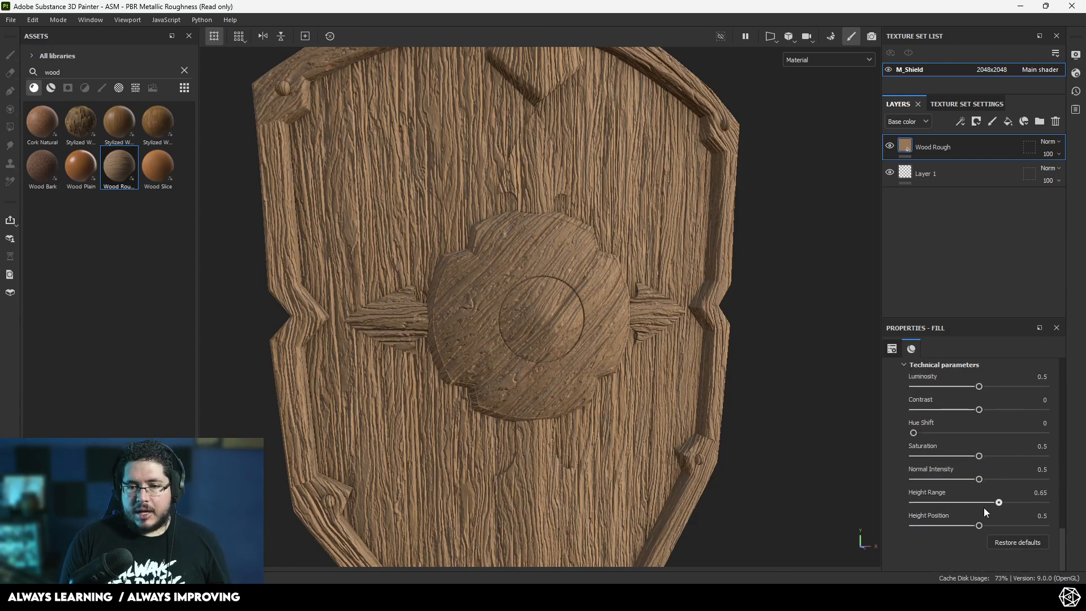
pyautogui.moveTo(947, 515); pyautogui.dragTo(921, 525)
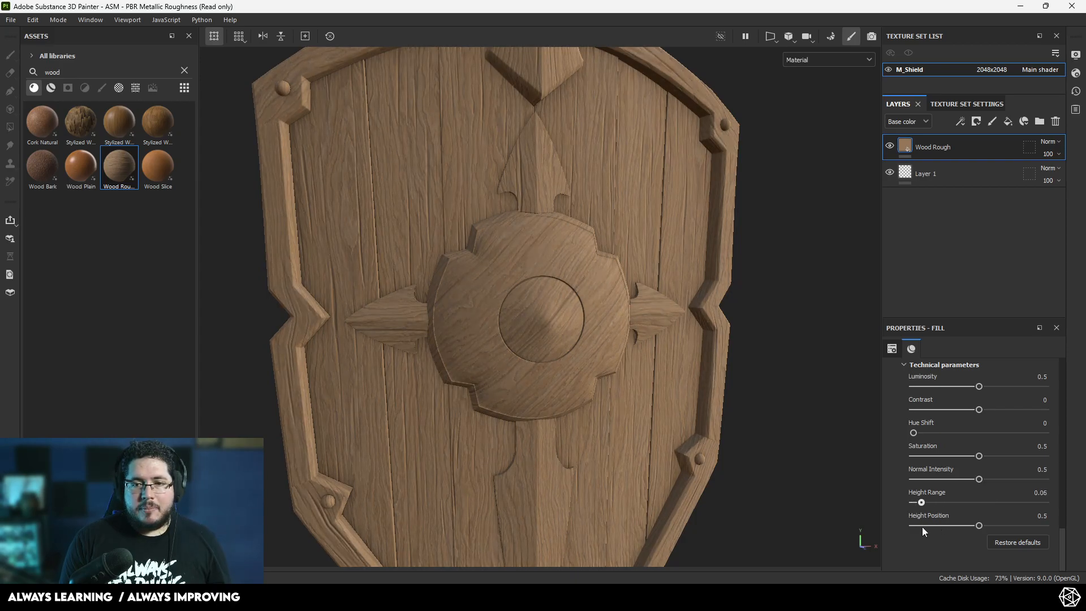
pyautogui.moveTo(922, 527); pyautogui.dragTo(921, 528)
pyautogui.keyDown('alt'); pyautogui.moveTo(600, 349); pyautogui.dragTo(678, 353, button='right'); pyautogui.keyUp('alt')
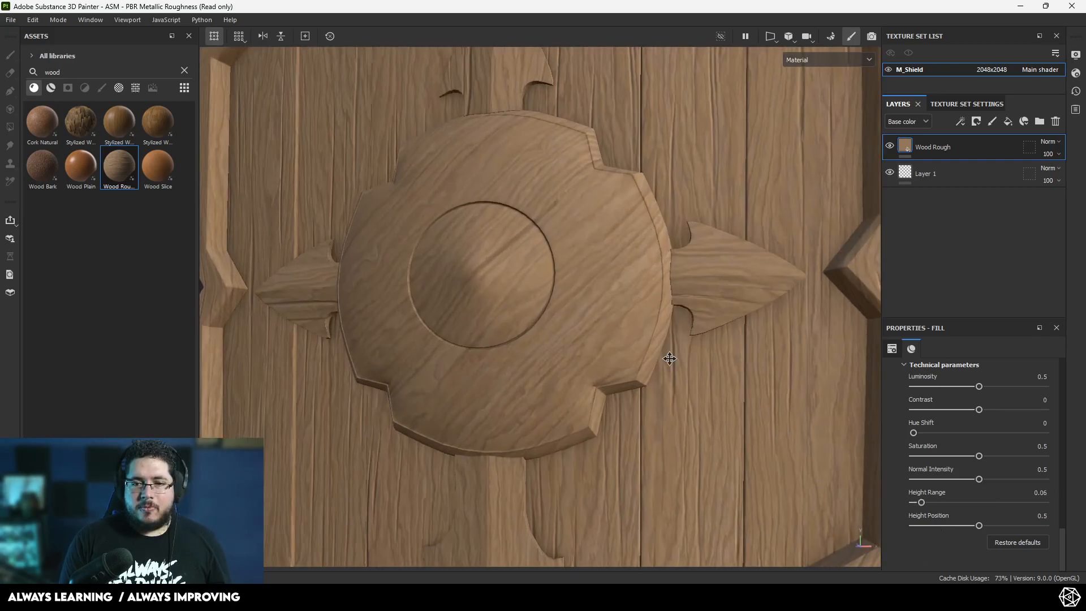
pyautogui.keyDown('alt'); pyautogui.moveTo(678, 353); pyautogui.dragTo(635, 381); pyautogui.keyUp('alt')
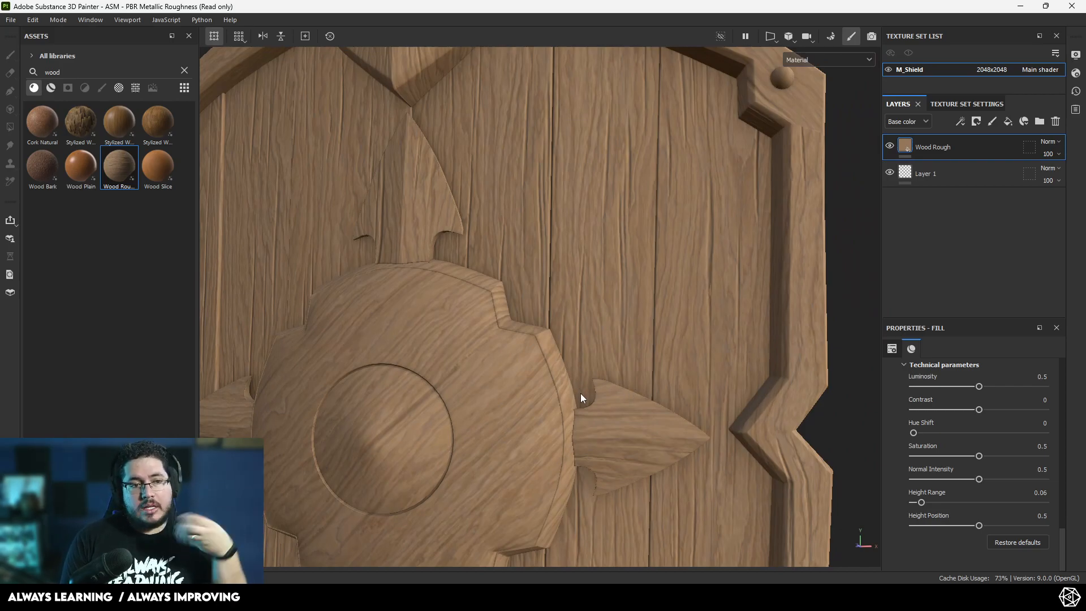
# Step: Open a new Chrome window, go to the Substance 3D Assets library and search it for wood
pyautogui.rightClick(504, 597)
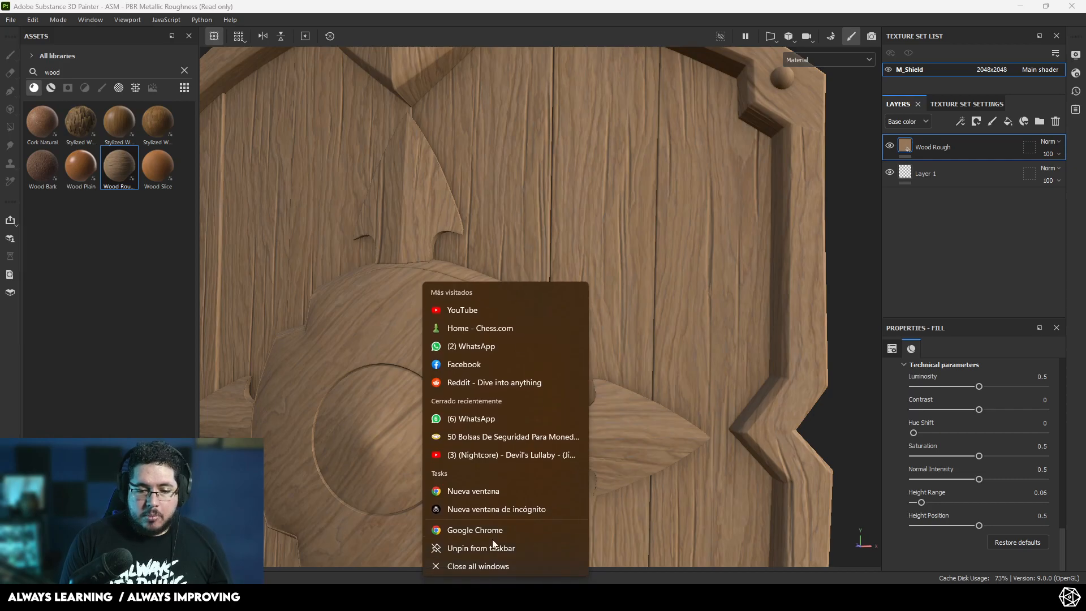
pyautogui.click(492, 542)
pyautogui.click(340, 25)
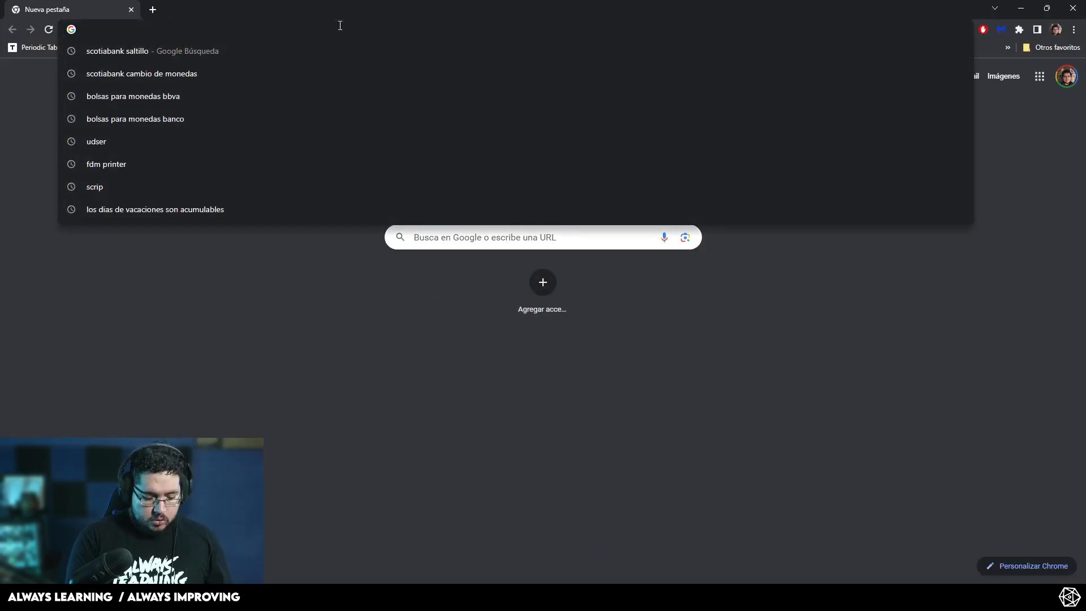
pyautogui.write('subs')
pyautogui.press('Return')
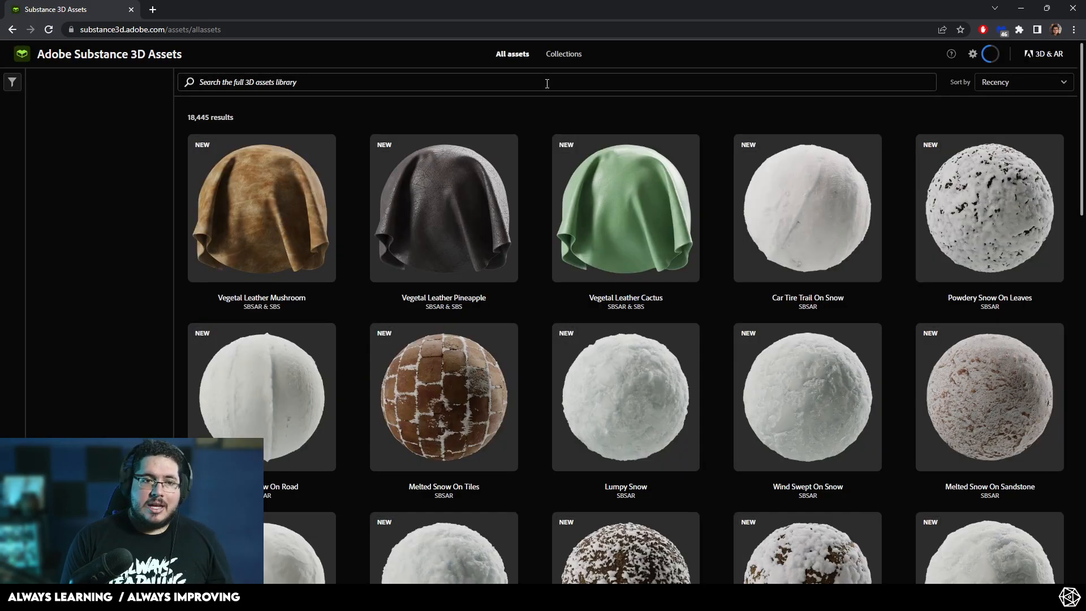
pyautogui.click(547, 84)
pyautogui.write('wood')
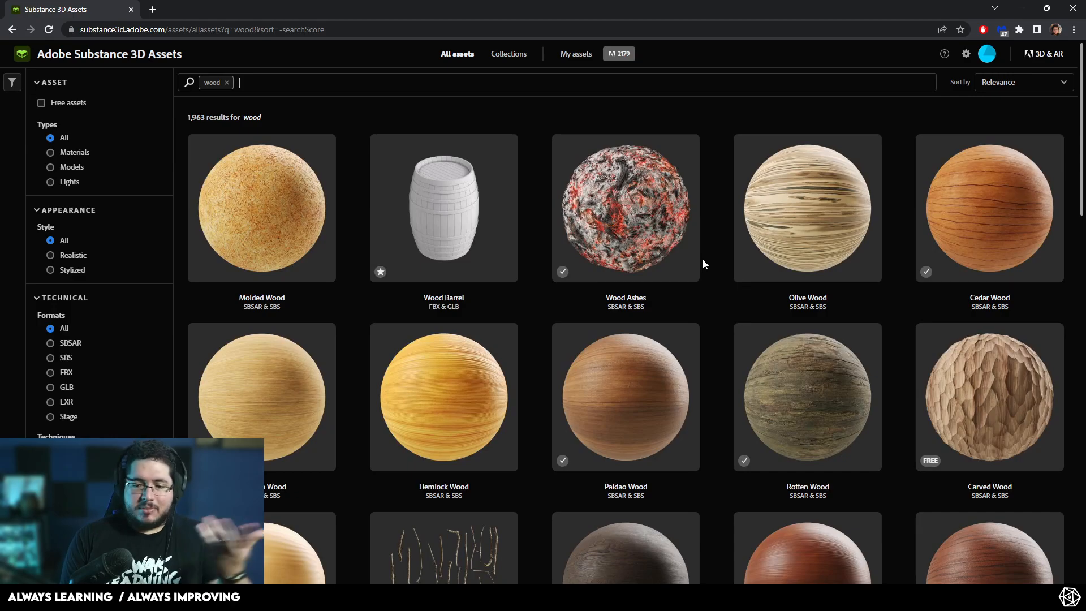
# Step: Browse the wood search results and download the Aged Walnut Wood material
pyautogui.scroll(-5, 620, 288)
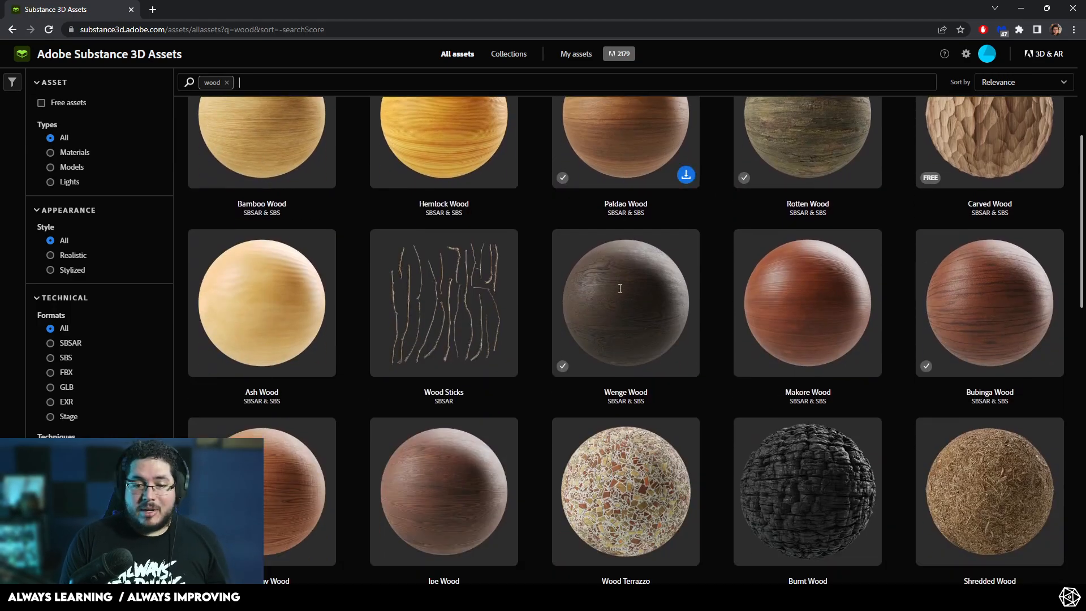
pyautogui.scroll(-7, 620, 291)
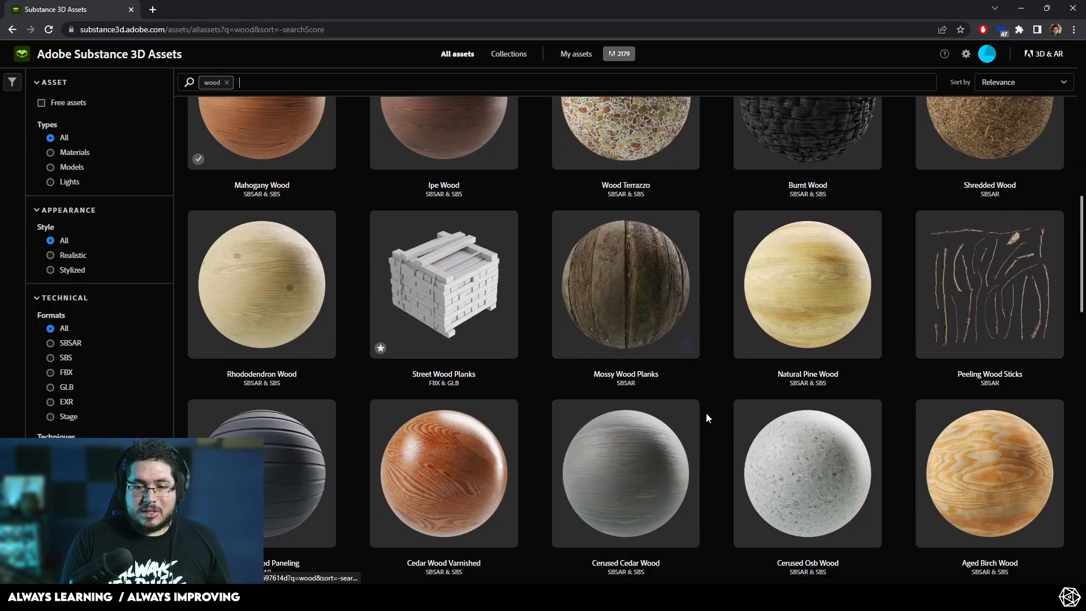
pyautogui.scroll(-18, 706, 417)
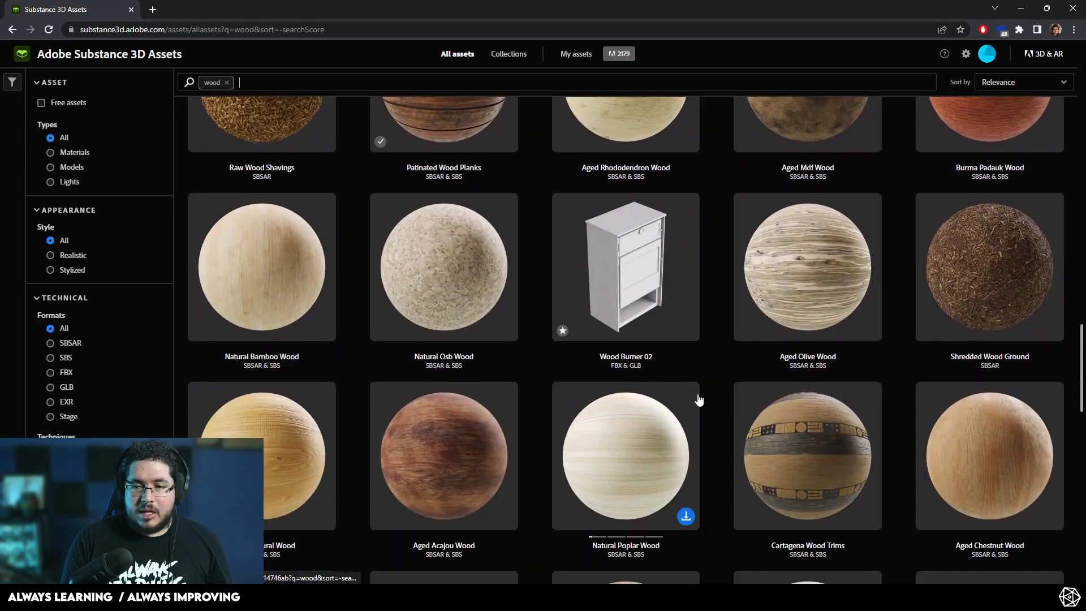
pyautogui.scroll(-17, 699, 399)
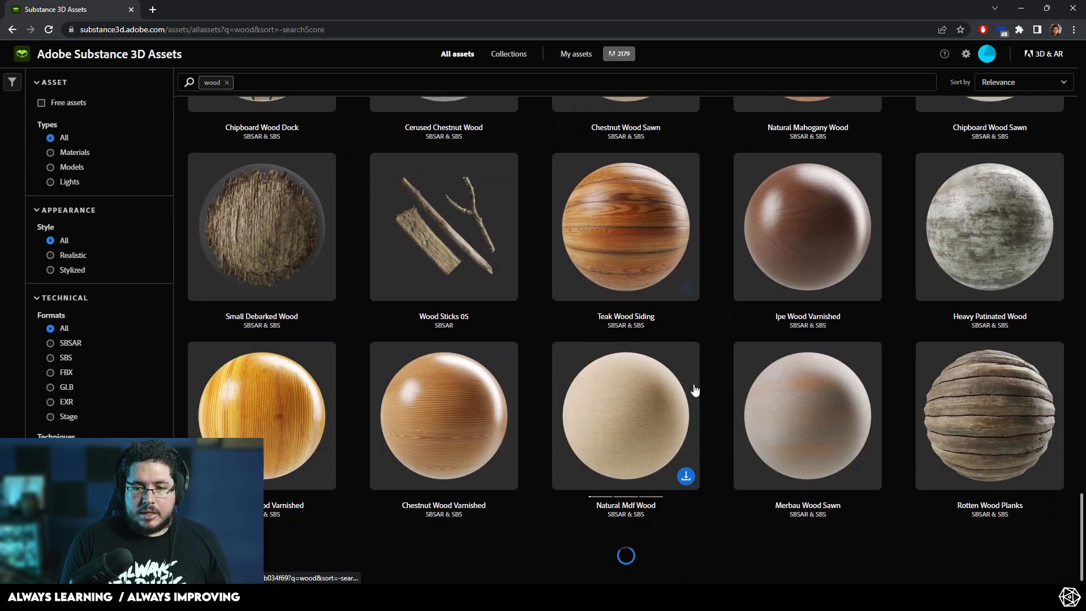
pyautogui.scroll(-15, 695, 390)
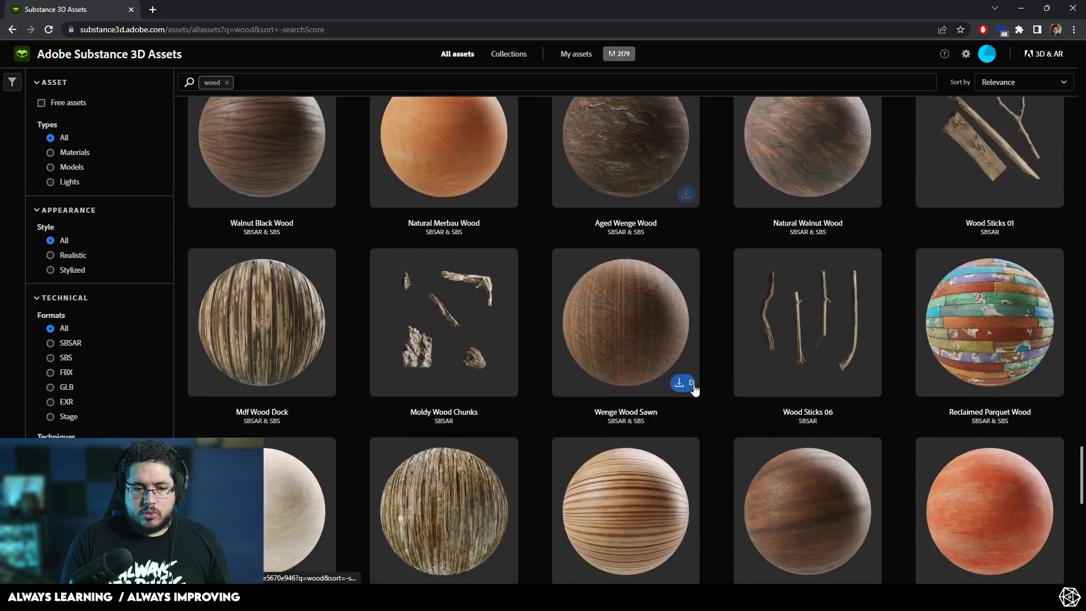
pyautogui.scroll(-3, 693, 391)
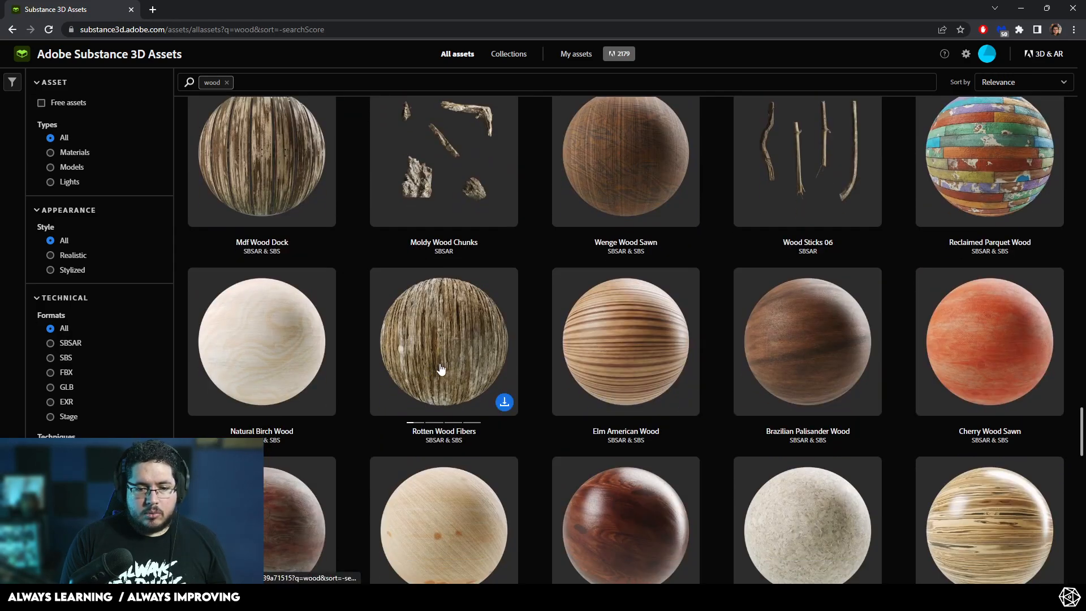
pyautogui.scroll(-20, 455, 359)
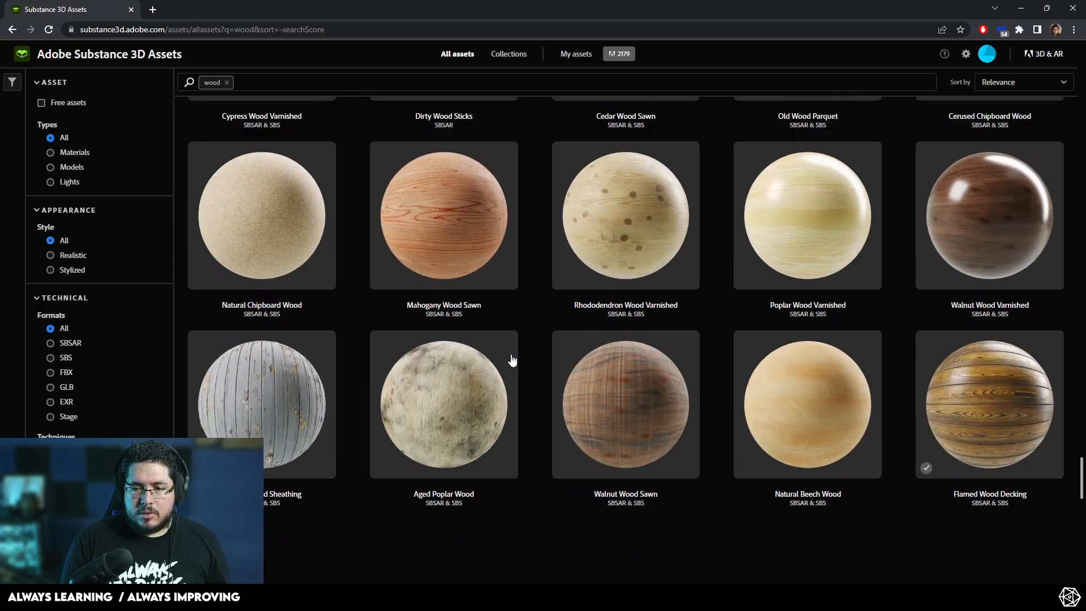
pyautogui.scroll(-16, 511, 354)
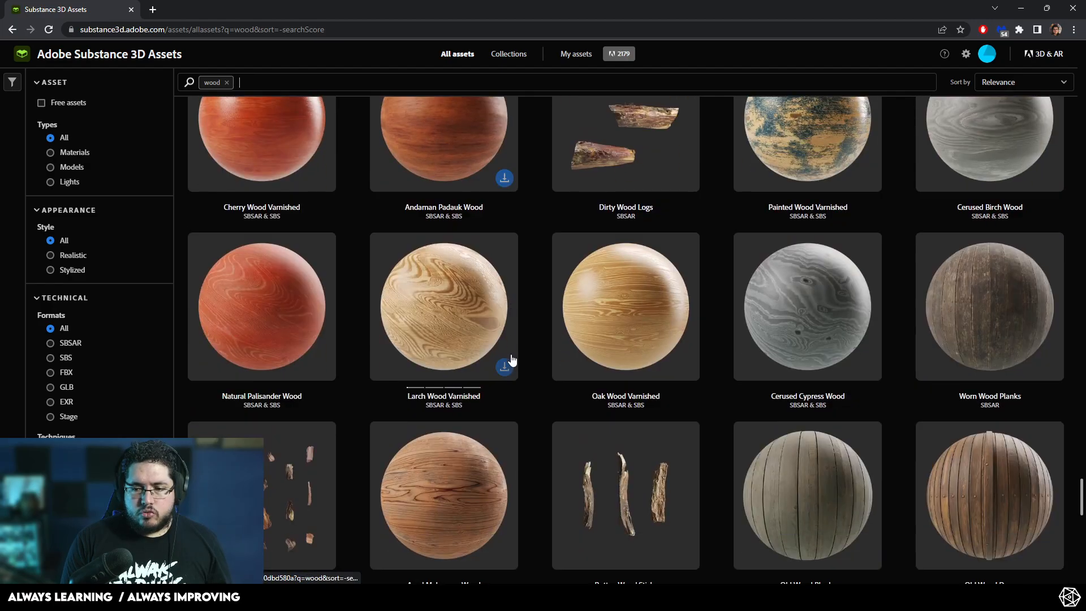
pyautogui.scroll(-13, 926, 287)
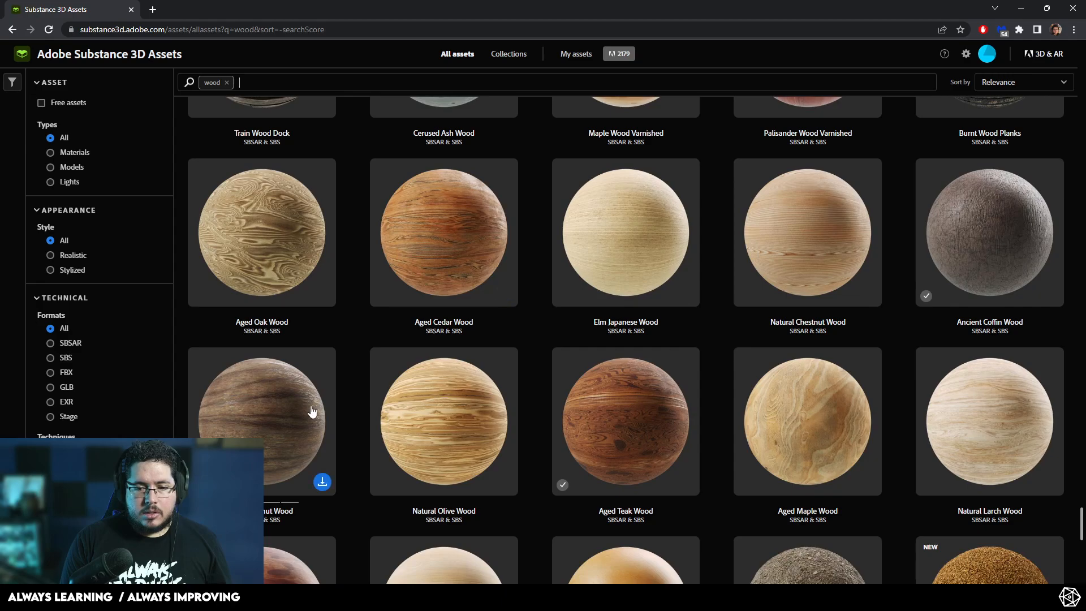
pyautogui.scroll(-6, 277, 439)
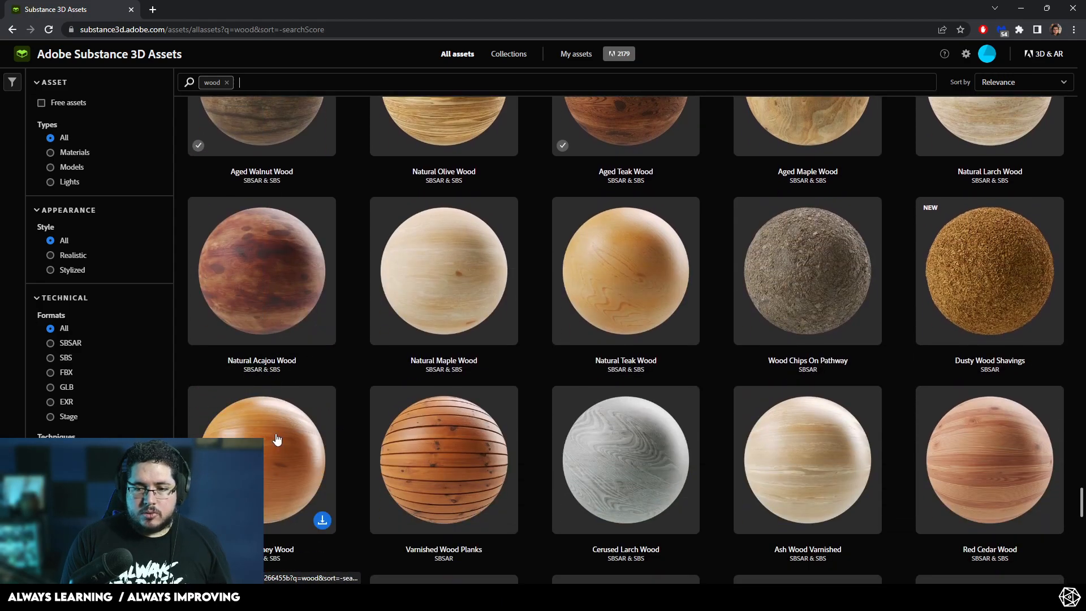
pyautogui.scroll(6, 286, 367)
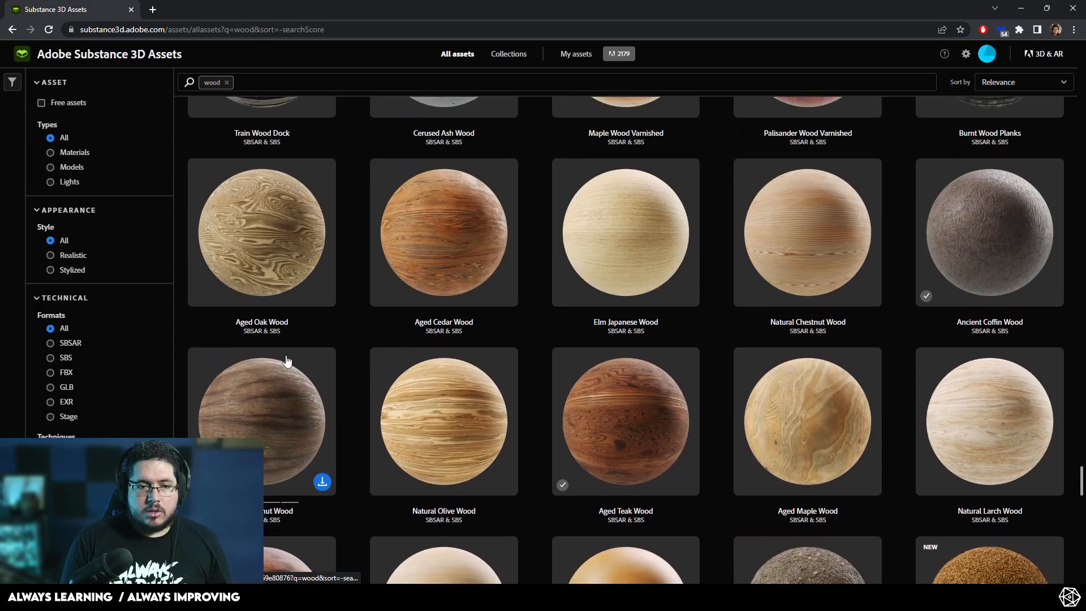
pyautogui.click(324, 482)
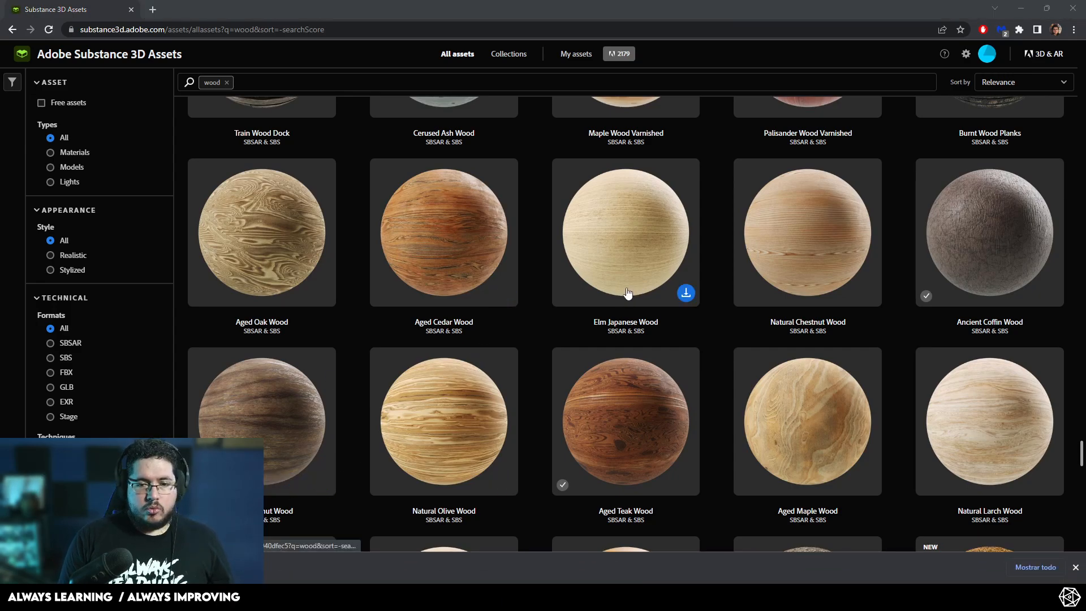
# Step: Search the web for "substance 3d share" in a new browser tab and open the Substance 3D Community Assets site
pyautogui.hotkey('alt', 'Tab')
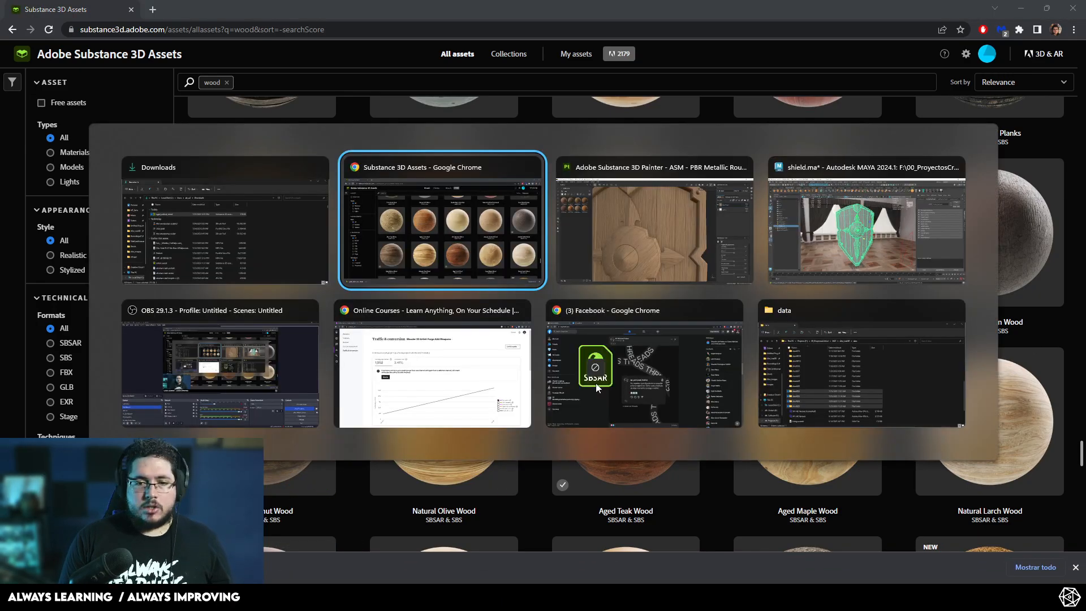
pyautogui.hotkey('alt', 'Tab')
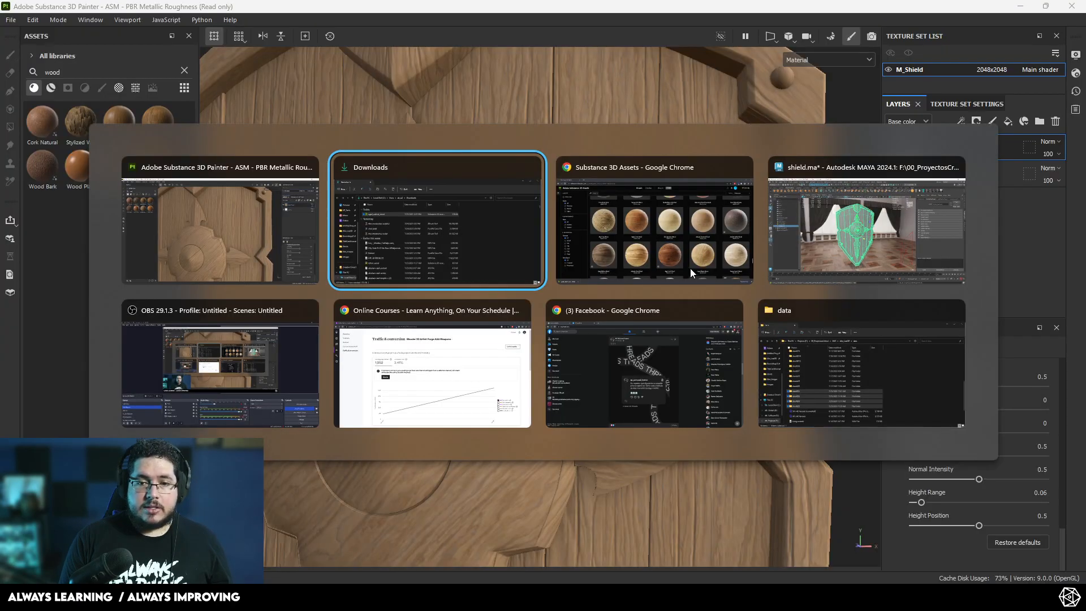
pyautogui.click(154, 9)
pyautogui.write('subs')
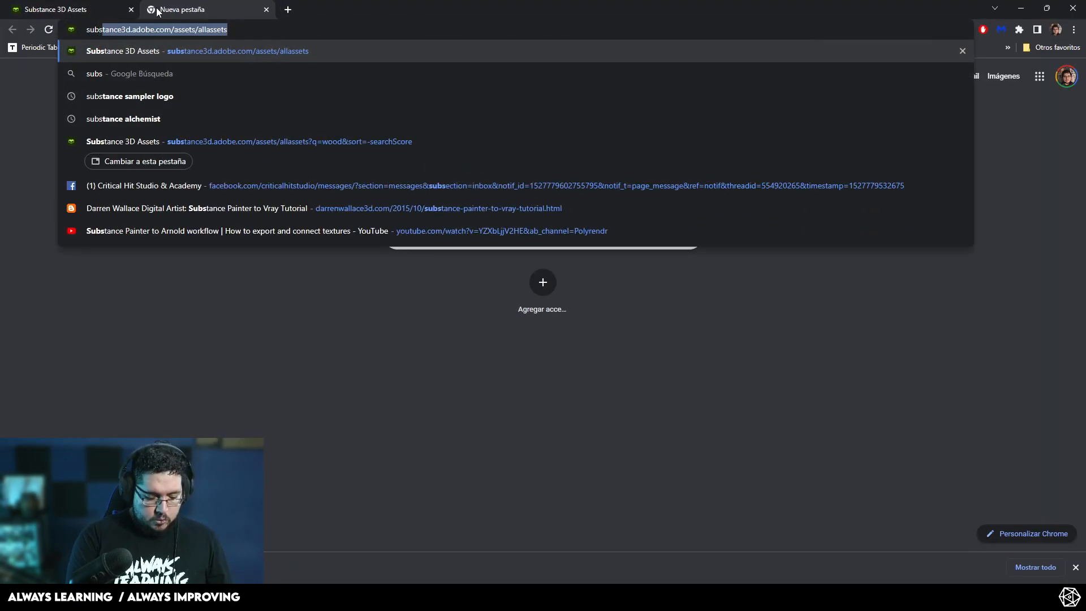
pyautogui.write('tance 3d share')
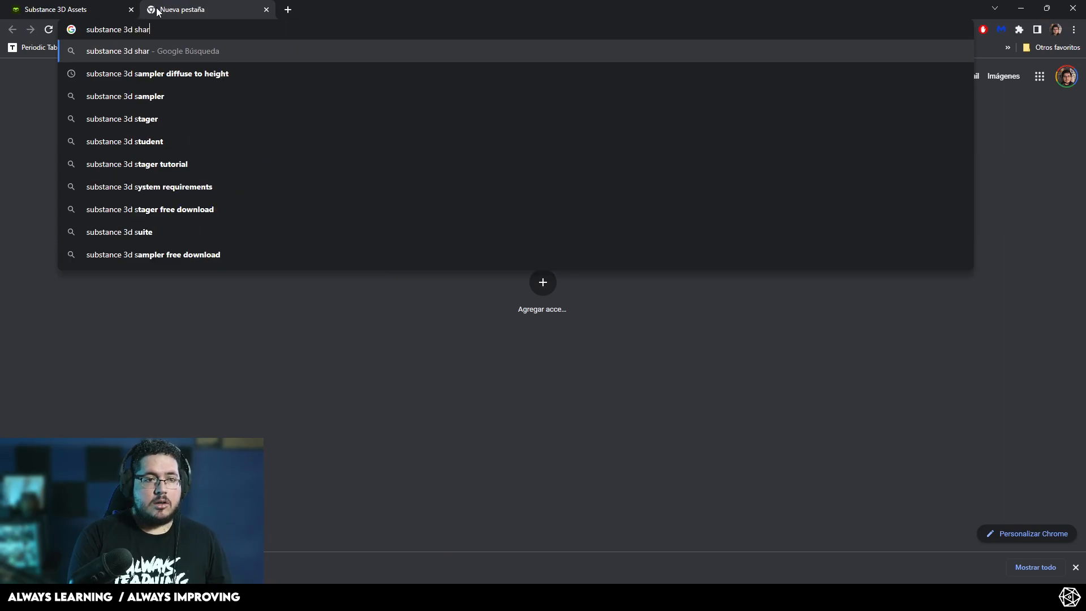
pyautogui.press('Return')
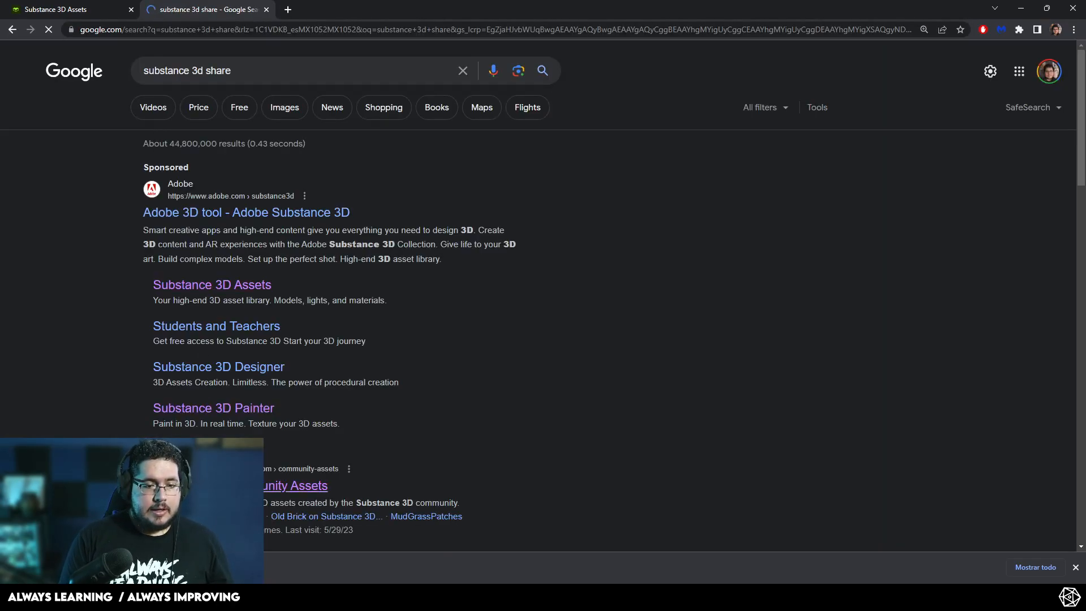
pyautogui.click(305, 485)
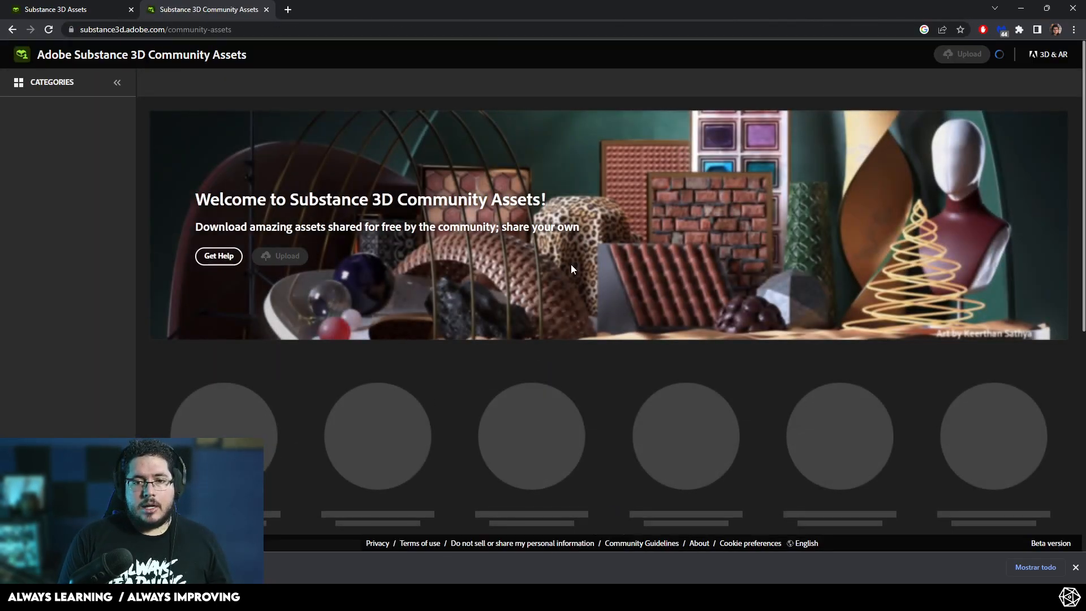
# Step: Search the community assets for wood and look through the available wood materials
pyautogui.click(341, 83)
pyautogui.write('wood')
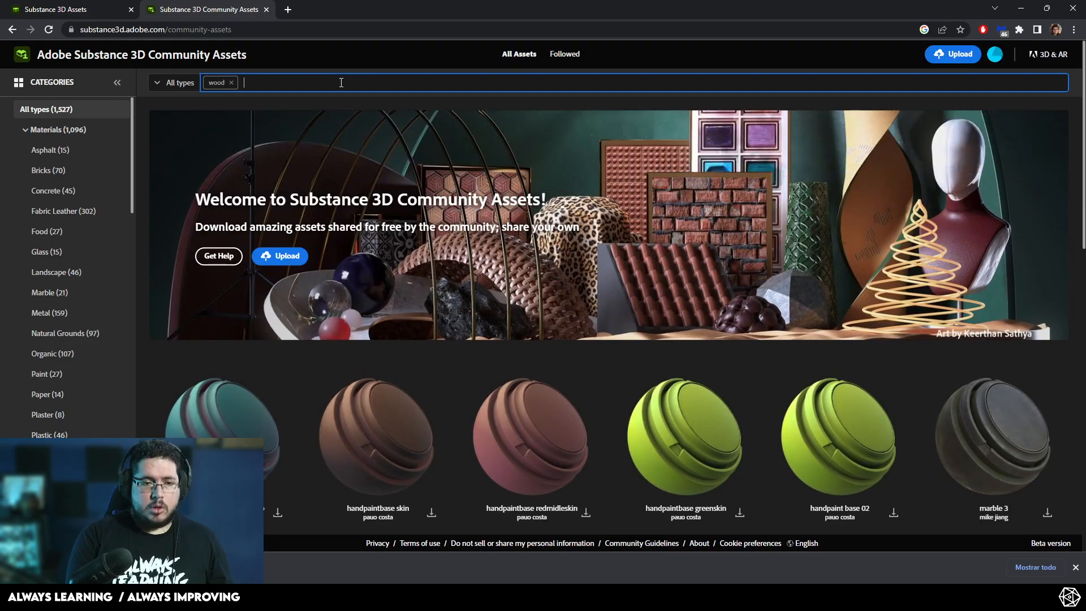
pyautogui.press('Return')
pyautogui.scroll(-2, 552, 181)
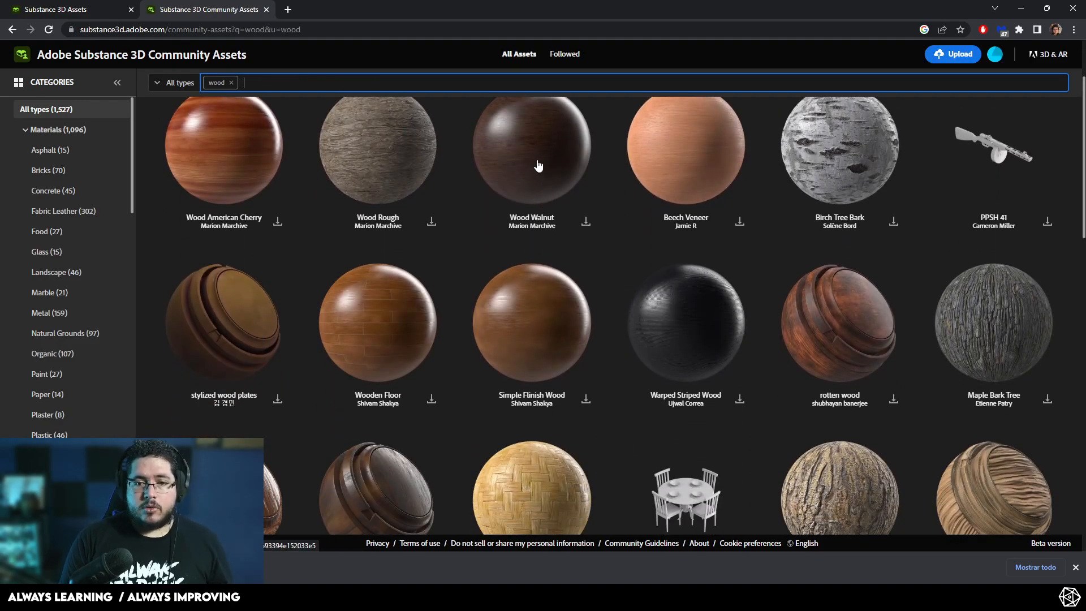
pyautogui.scroll(-2, 735, 305)
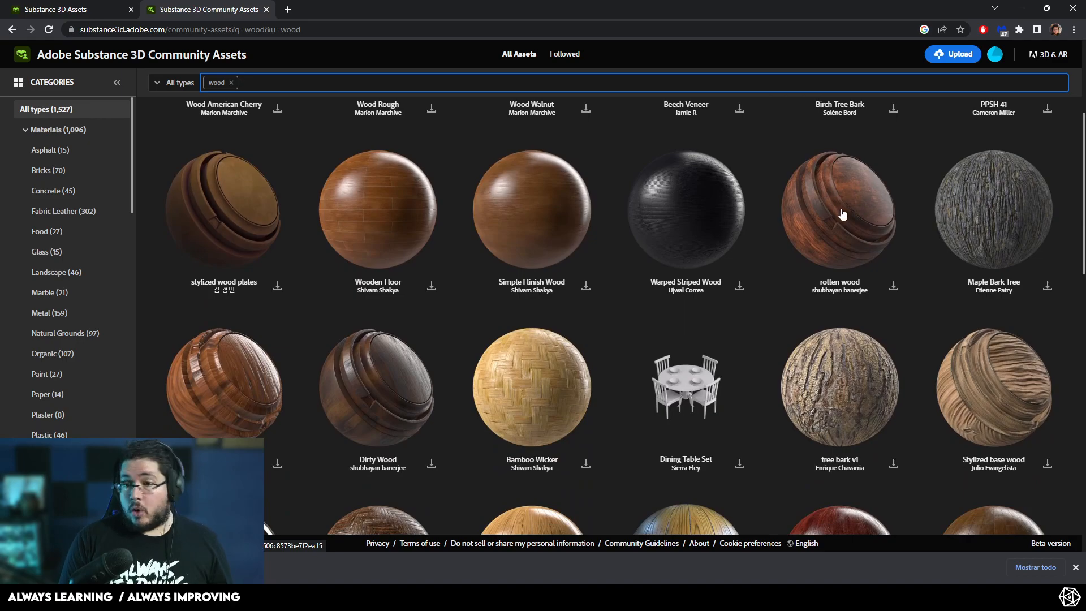
pyautogui.scroll(-3, 520, 277)
pyautogui.scroll(-3, 396, 344)
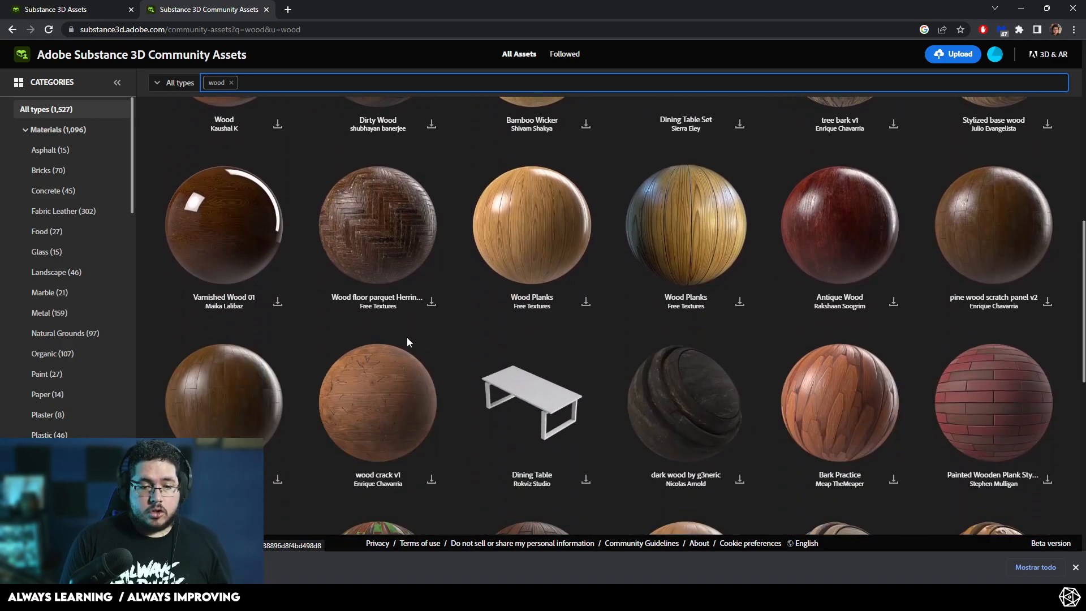
pyautogui.scroll(-4, 351, 311)
pyautogui.scroll(-3, 623, 278)
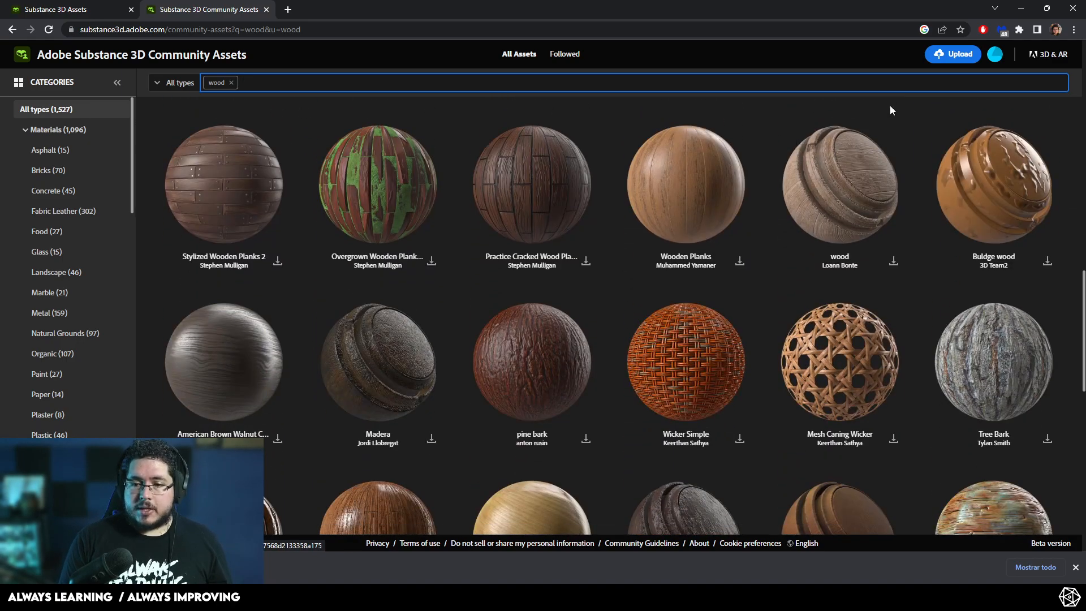
pyautogui.scroll(-7, 937, 229)
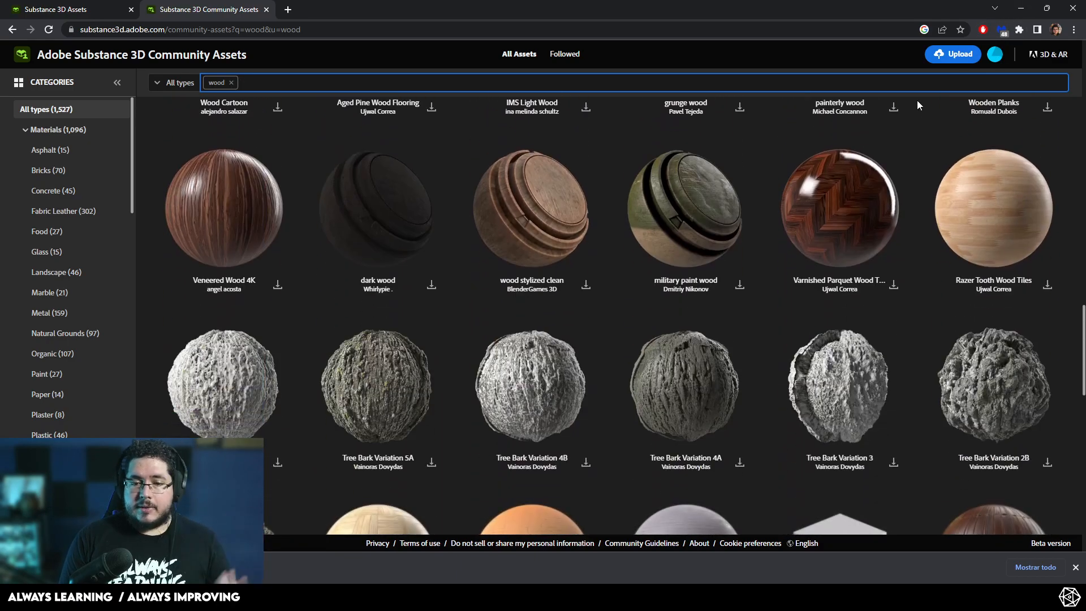
# Step: Return to Substance 3D Painter and import aged_walnut_wood.sbsar as a base material into the 'your_assets' library
pyautogui.click(1020, 8)
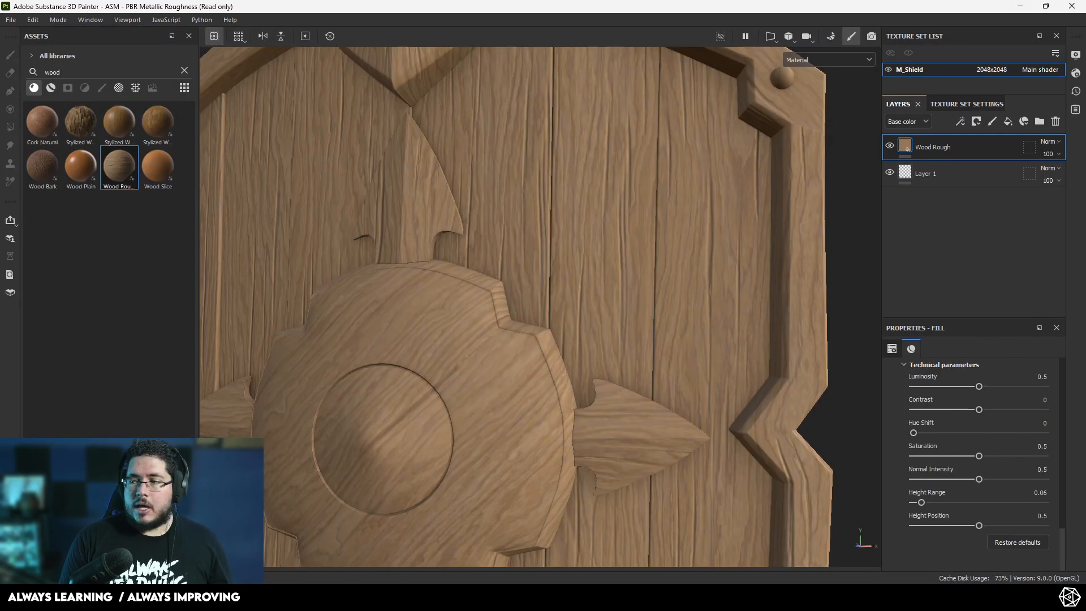
pyautogui.moveTo(1, 396)
pyautogui.mouseDown()
pyautogui.moveTo(77, 394)
pyautogui.moveTo(129, 365)
pyautogui.mouseUp()
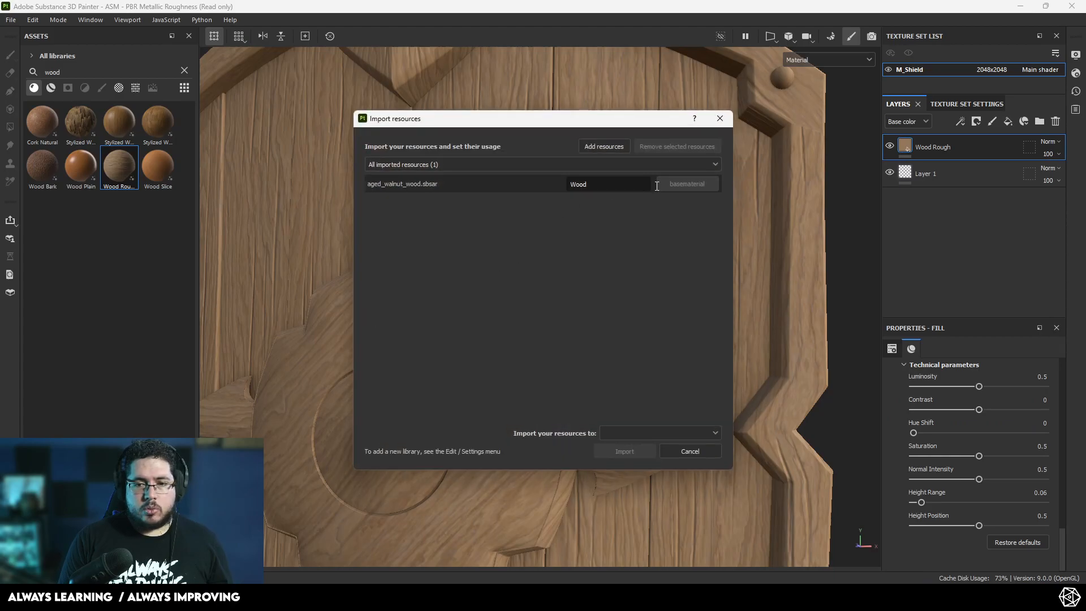
pyautogui.click(650, 433)
pyautogui.click(628, 470)
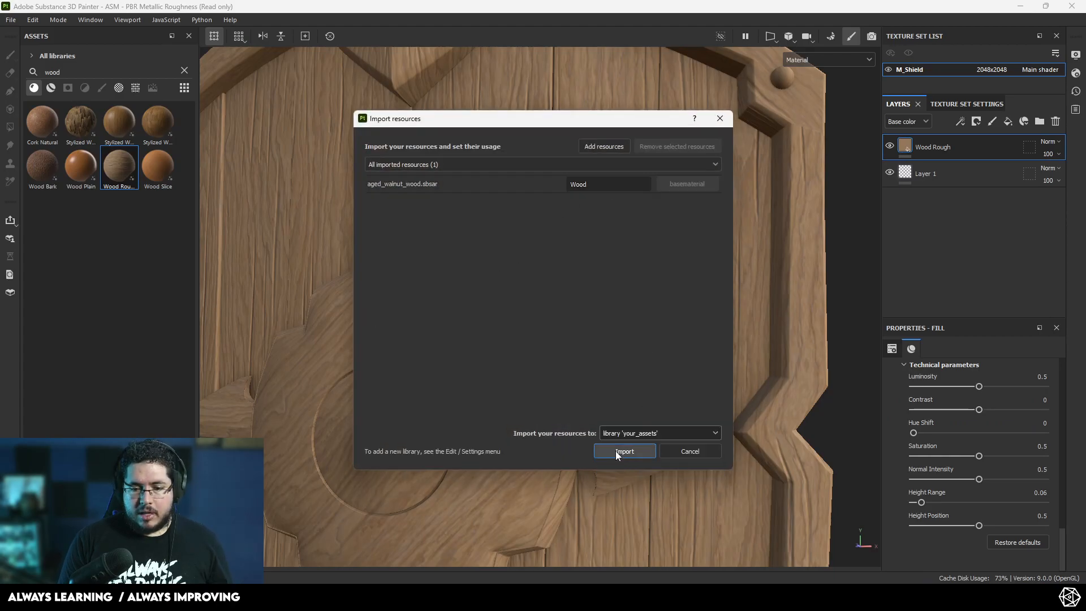
pyautogui.click(615, 451)
# Step: Add the imported Aged Walnut Wood material as a fill layer and delete the Wood Rough layer
pyautogui.moveTo(23, 120); pyautogui.dragTo(942, 161)
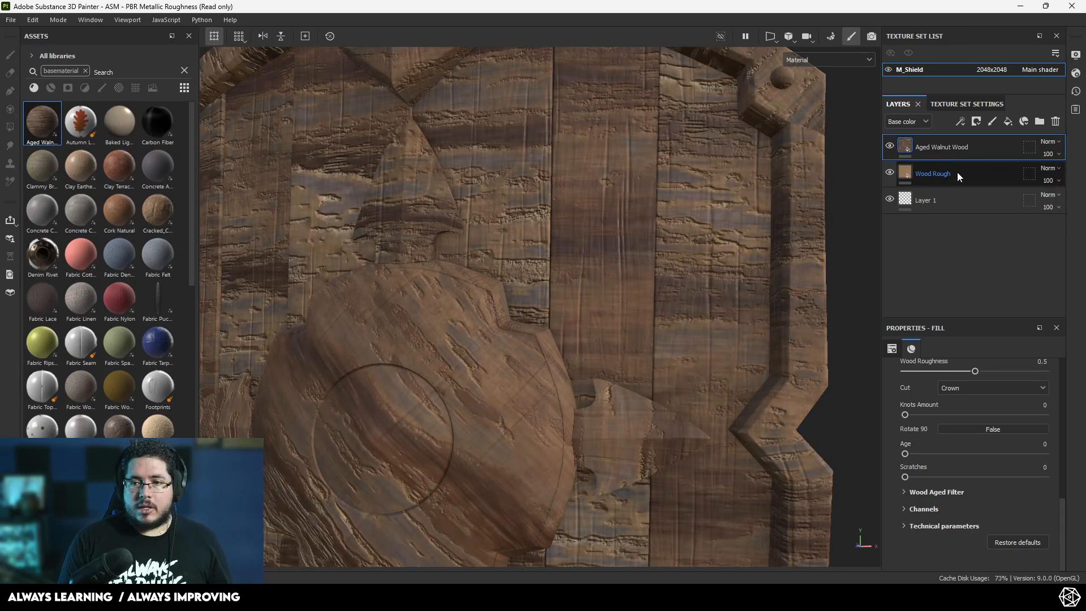
pyautogui.click(956, 176)
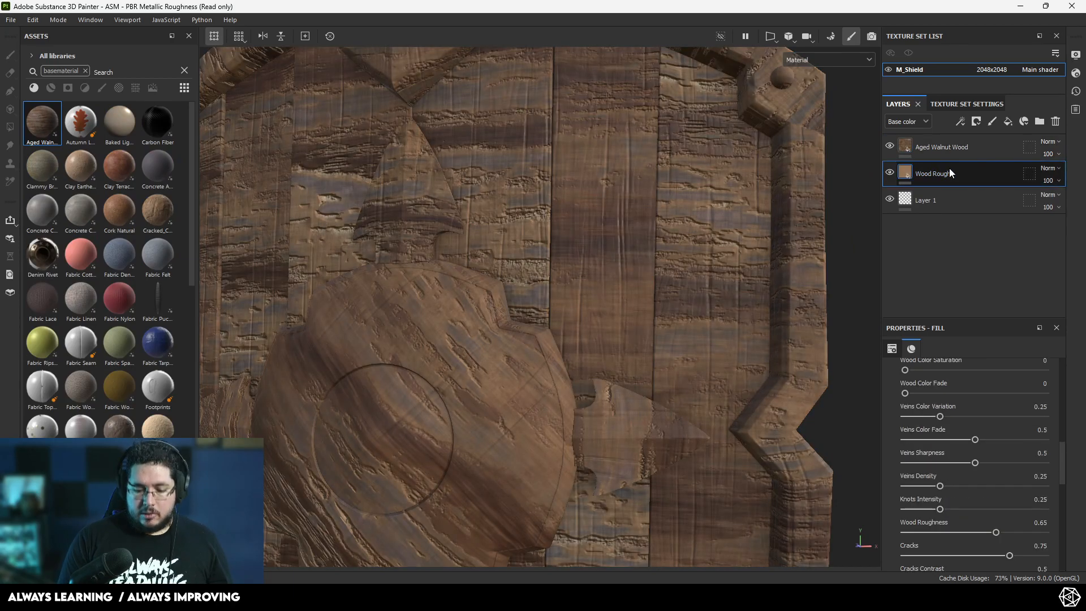
pyautogui.press('Delete')
pyautogui.press('f')
# Step: Set the Aged Walnut Wood fill's UV rotation to 90 and slightly increase its tiling
pyautogui.click(928, 148)
pyautogui.scroll(-2, 955, 511)
pyautogui.scroll(5, 934, 458)
pyautogui.moveTo(934, 427); pyautogui.dragTo(954, 427)
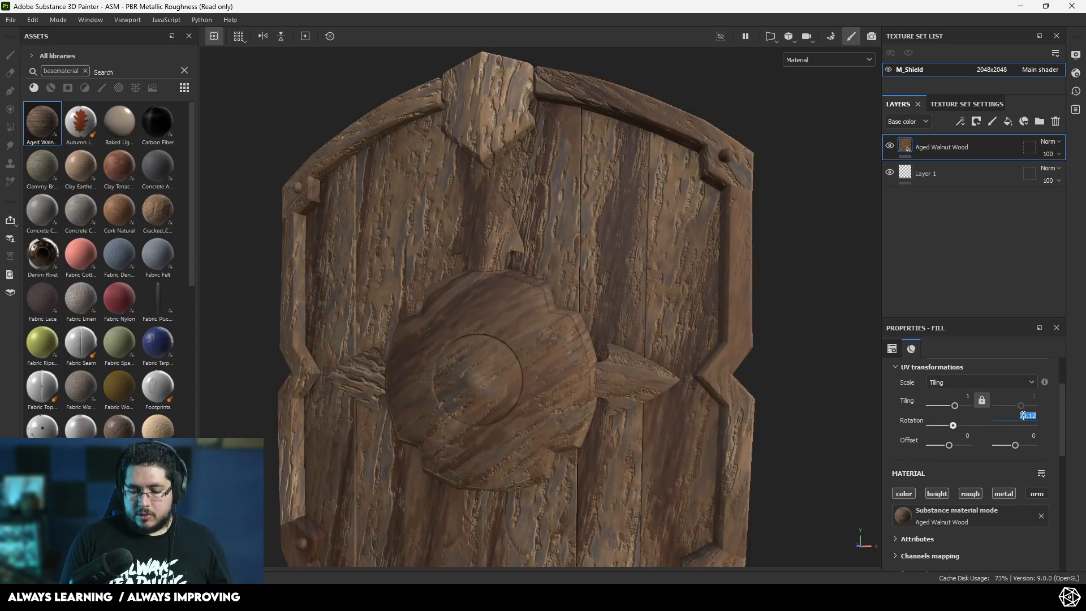
pyautogui.write('90')
pyautogui.press('Return')
pyautogui.moveTo(954, 407); pyautogui.dragTo(961, 406)
pyautogui.scroll(-3, 745, 415)
pyautogui.keyDown('alt'); pyautogui.moveTo(588, 391); pyautogui.dragTo(599, 442); pyautogui.keyUp('alt')
pyautogui.scroll(3, 599, 442)
# Step: Bring rotten_wood.sbsar in from the downloads and import it as a base material into the 'your_assets' library
pyautogui.hotkey('alt', 'Tab')
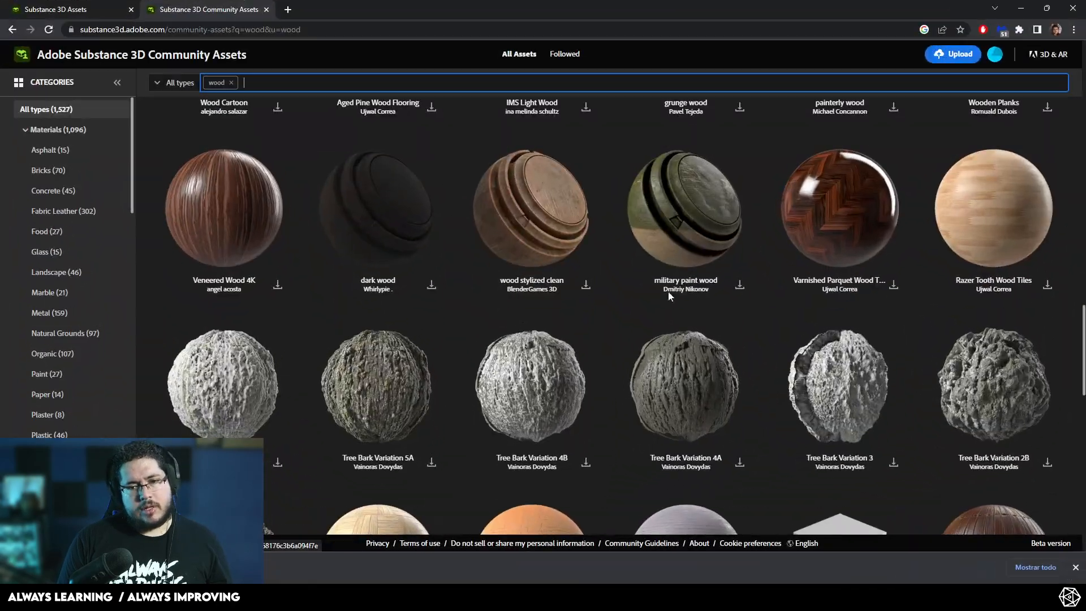
pyautogui.hotkey('alt', 'Tab')
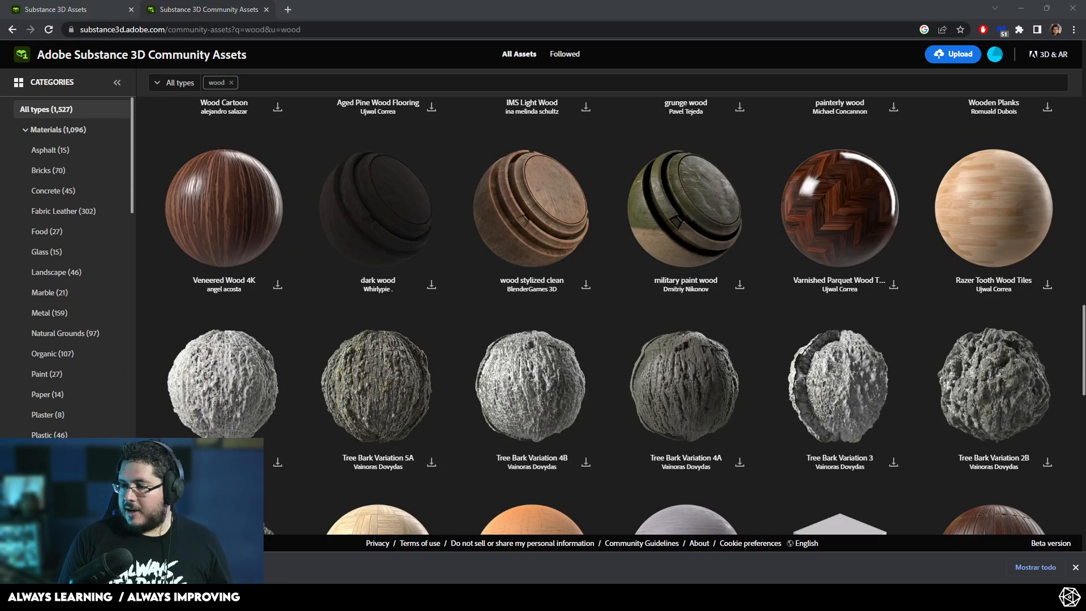
pyautogui.hotkey('alt', 'Tab')
pyautogui.hotkey('alt', 'Tab')
pyautogui.moveTo(251, 396); pyautogui.dragTo(126, 318)
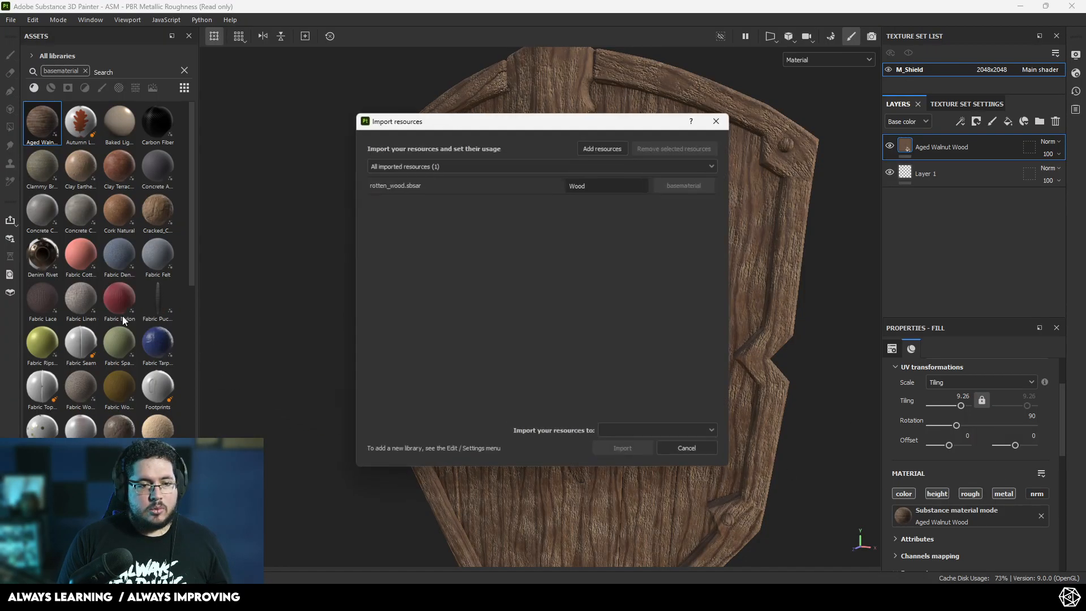
pyautogui.click(658, 432)
pyautogui.click(634, 470)
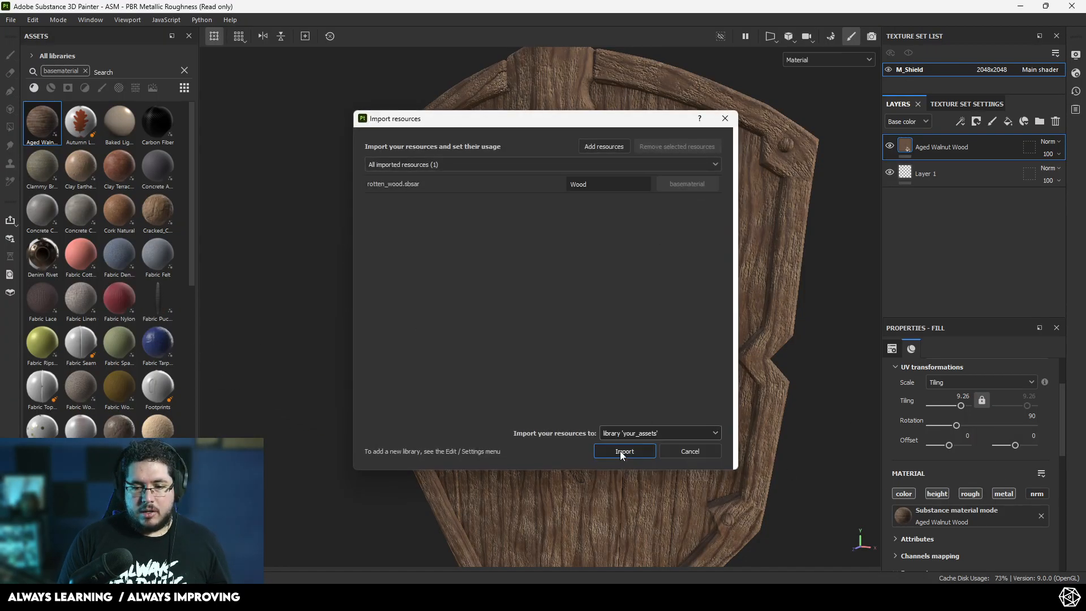
pyautogui.click(624, 451)
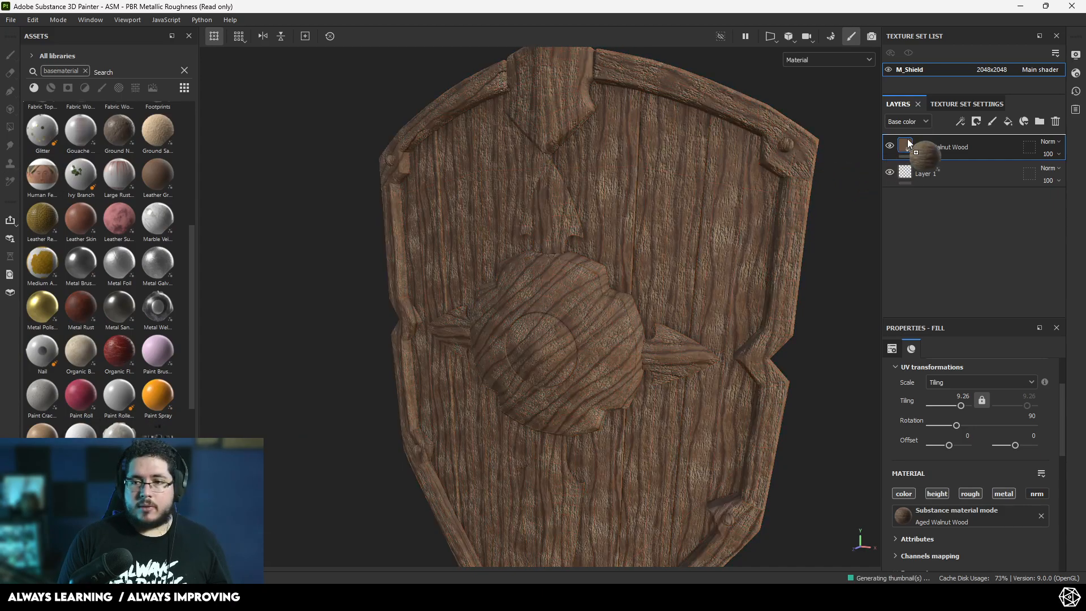
# Step: Replace the Aged Walnut Wood layer with a Rotten Wood fill layer and set its UV rotation to 90
pyautogui.click(962, 176)
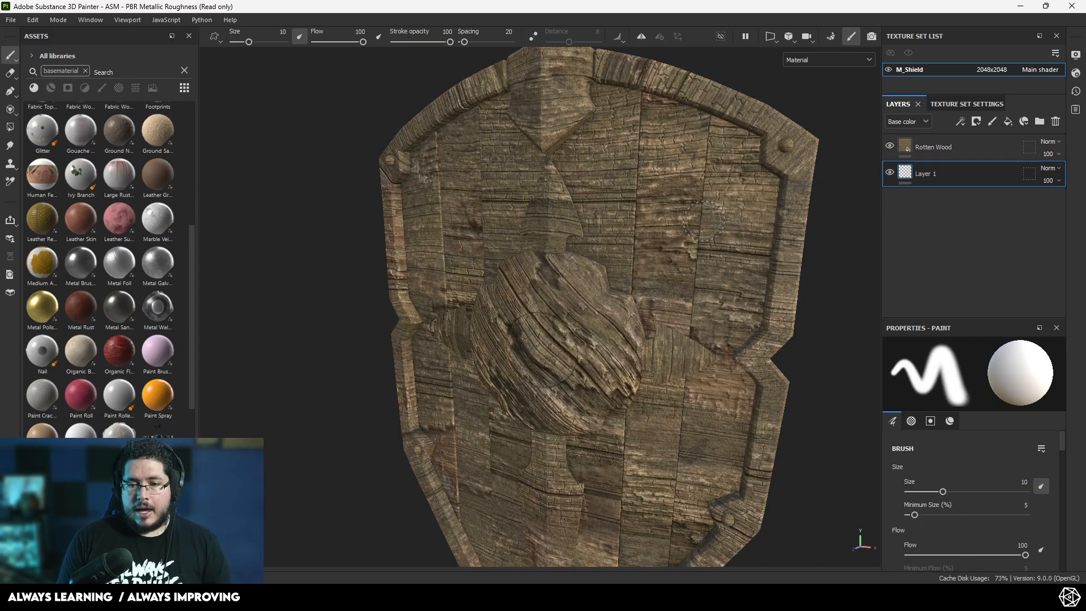
pyautogui.click(936, 154)
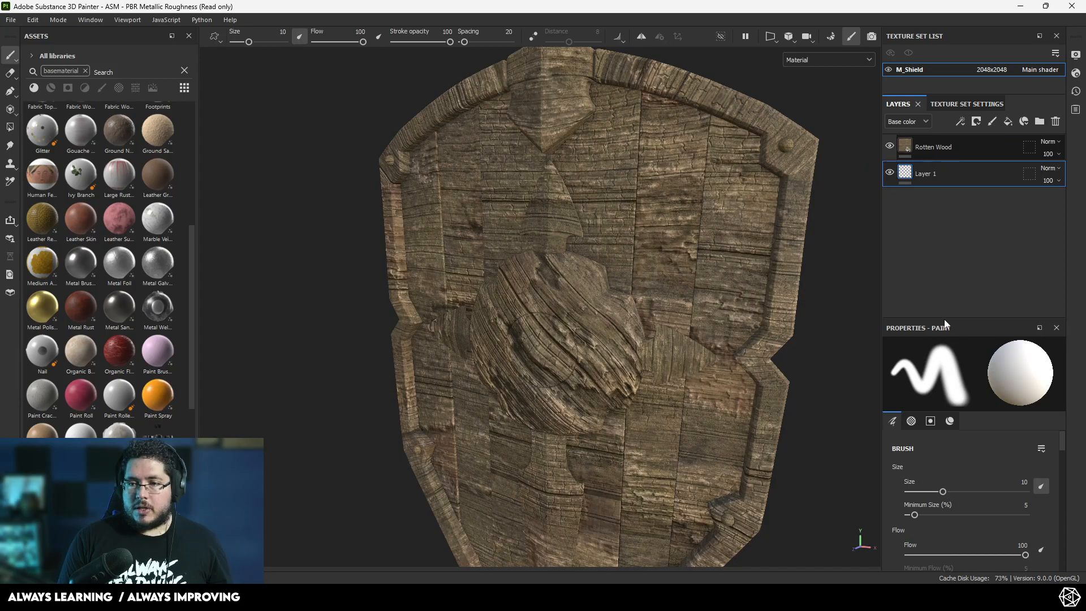
pyautogui.moveTo(931, 425); pyautogui.dragTo(958, 426)
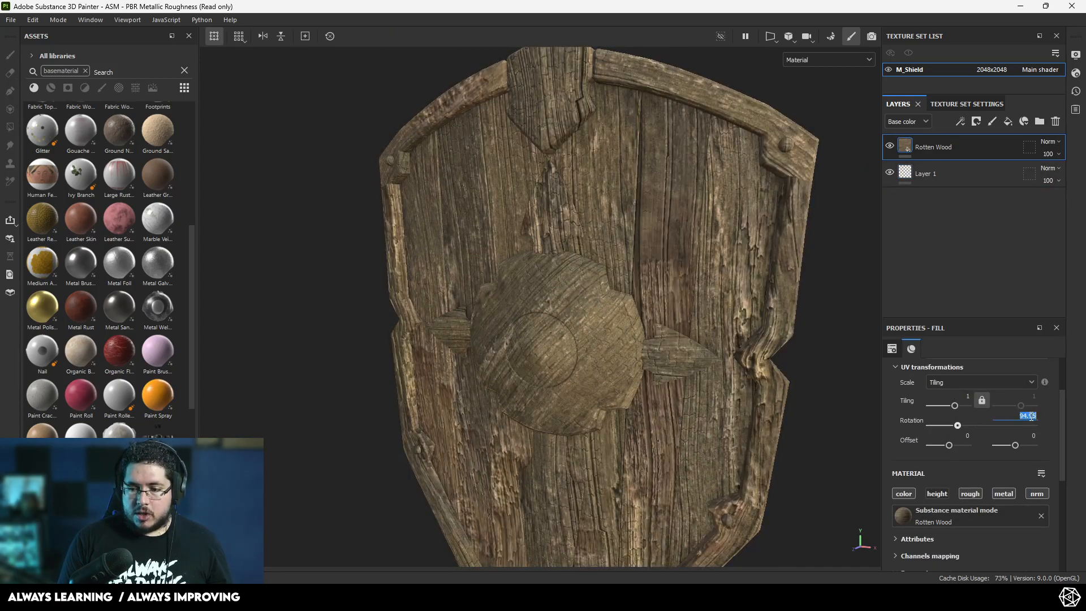
pyautogui.write('90')
pyautogui.press('Return')
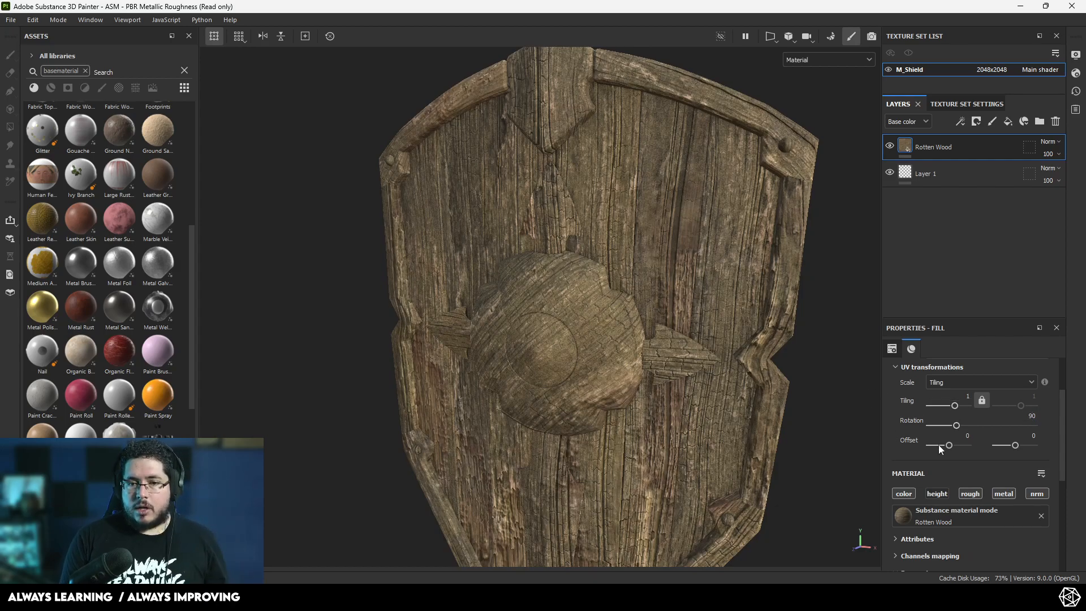
# Step: Set the Rotten Wood fill's UV tiling to 2, undoing the trial offset adjustment
pyautogui.write('2')
pyautogui.press('Return')
pyautogui.scroll(-3, 718, 306)
pyautogui.keyDown('alt'); pyautogui.moveTo(463, 252); pyautogui.dragTo(588, 277); pyautogui.keyUp('alt')
pyautogui.scroll(3, 800, 412)
pyautogui.keyDown('alt'); pyautogui.moveTo(800, 412); pyautogui.dragTo(767, 420); pyautogui.keyUp('alt')
pyautogui.moveTo(948, 445); pyautogui.dragTo(951, 446)
pyautogui.hotkey('ctrl', 'z')
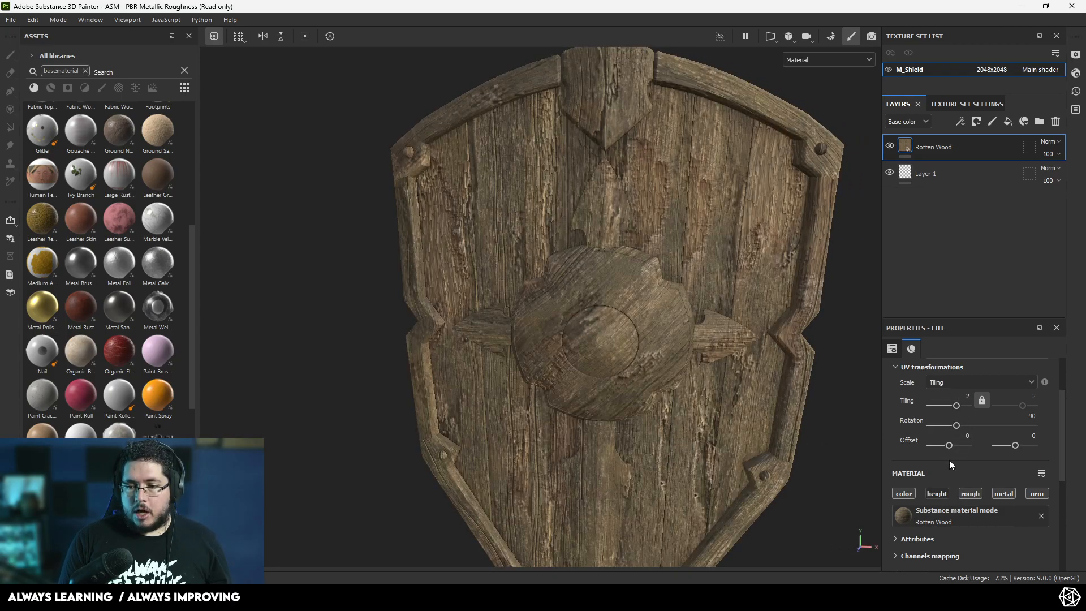
# Step: Randomize the seed of the Rotten Wood material and check the new pattern across the shield
pyautogui.scroll(-5, 952, 457)
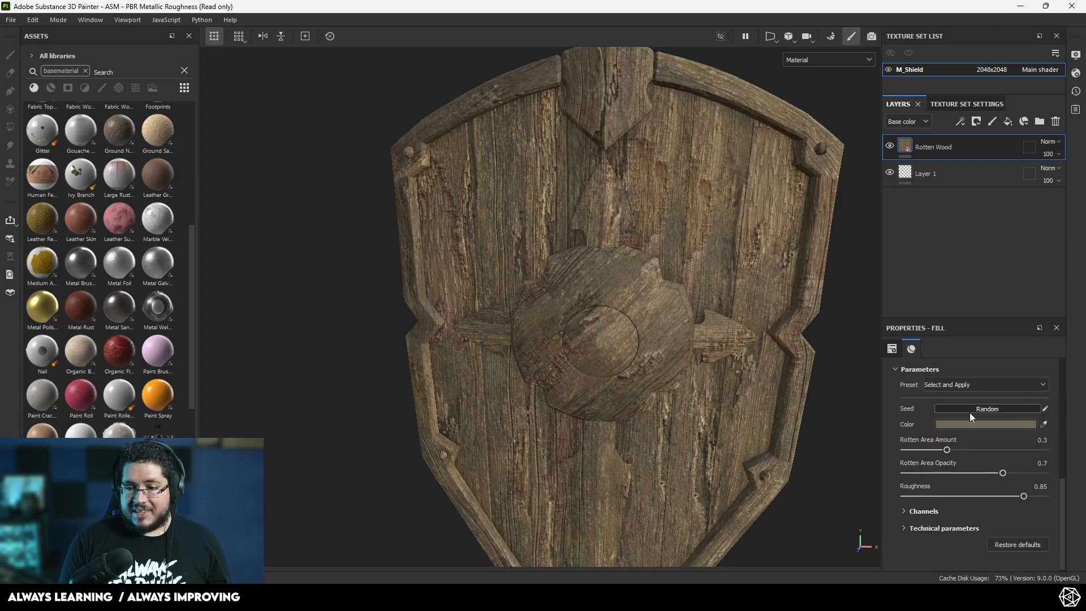
pyautogui.click(970, 409)
pyautogui.keyDown('alt'); pyautogui.moveTo(644, 336); pyautogui.dragTo(701, 308); pyautogui.keyUp('alt')
pyautogui.keyDown('alt'); pyautogui.moveTo(640, 209); pyautogui.dragTo(842, 183); pyautogui.keyUp('alt')
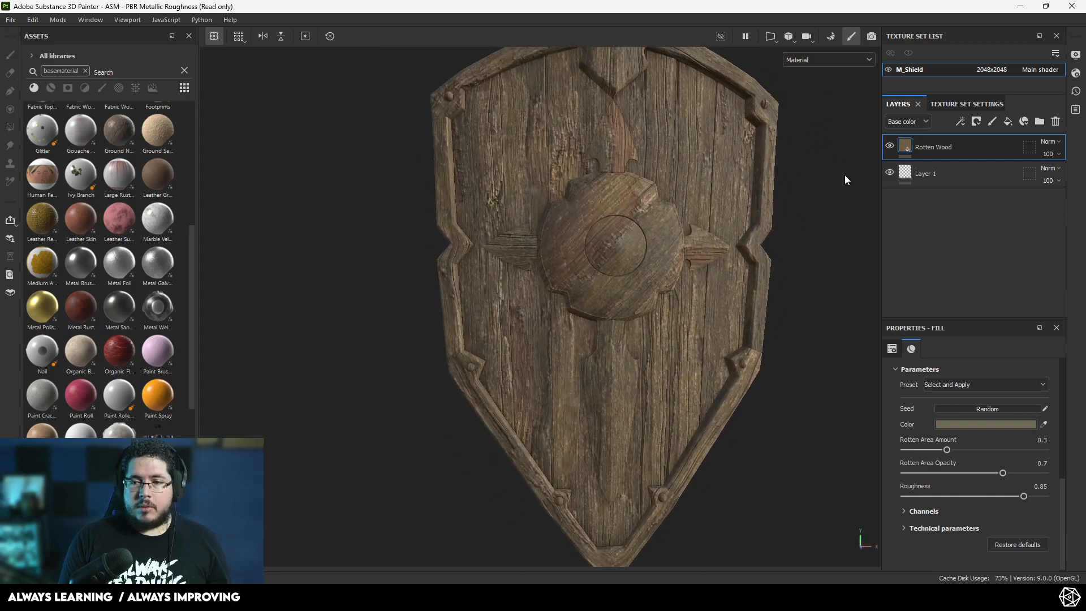
# Step: Group the Rotten Wood layer into a folder named Wood and add a black mask to that folder
pyautogui.hotkey('ctrl', 'g')
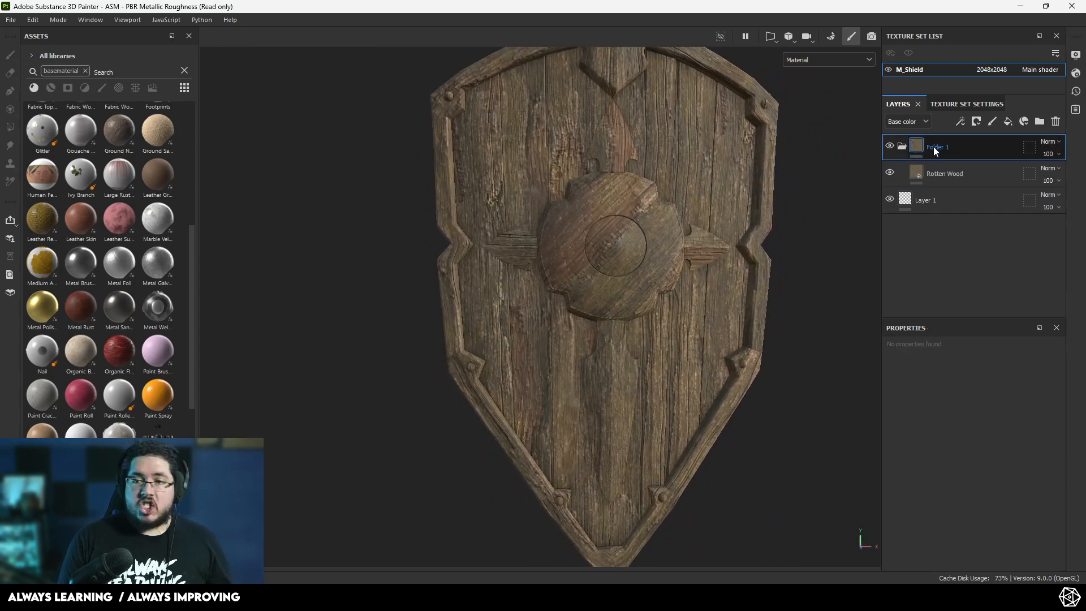
pyautogui.rightClick(934, 150)
pyautogui.press('Escape')
pyautogui.doubleClick(931, 148)
pyautogui.write('Wood')
pyautogui.press('Return')
pyautogui.rightClick(950, 154)
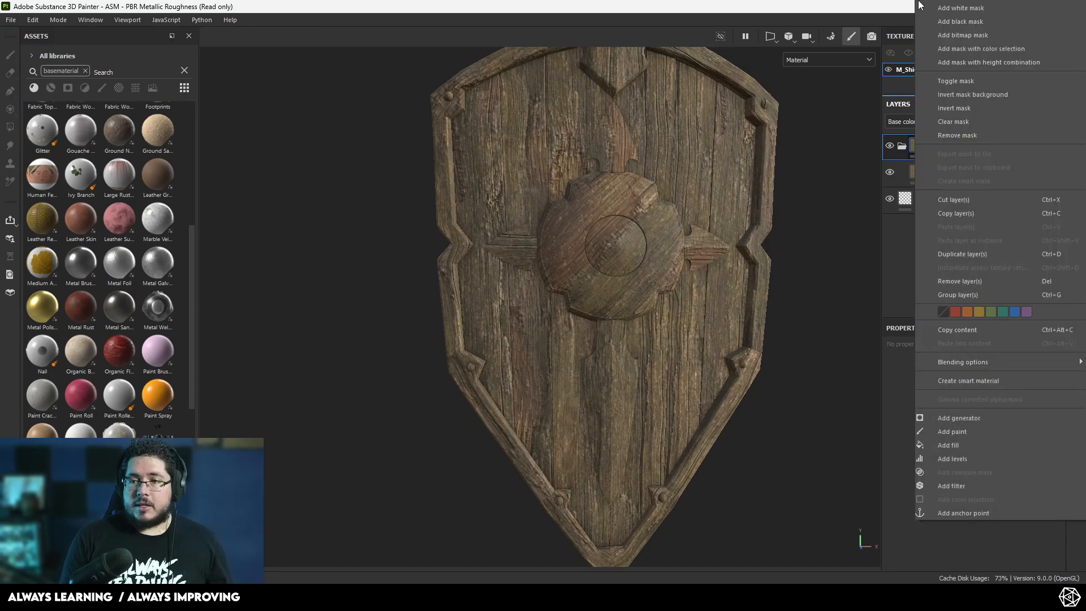
pyautogui.click(942, 22)
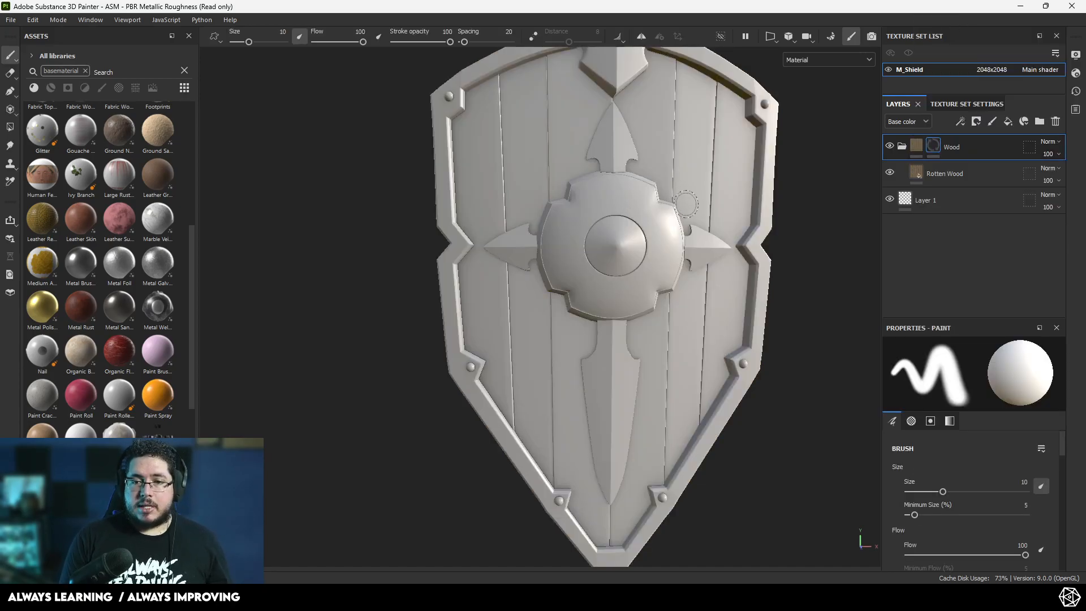
# Step: Fill all the shield's planks in the Wood folder's mask using Polygon Fill in mesh fill mode
pyautogui.press('4')
pyautogui.keyDown('alt'); pyautogui.moveTo(669, 174); pyautogui.dragTo(578, 204, button='middle'); pyautogui.keyUp('alt')
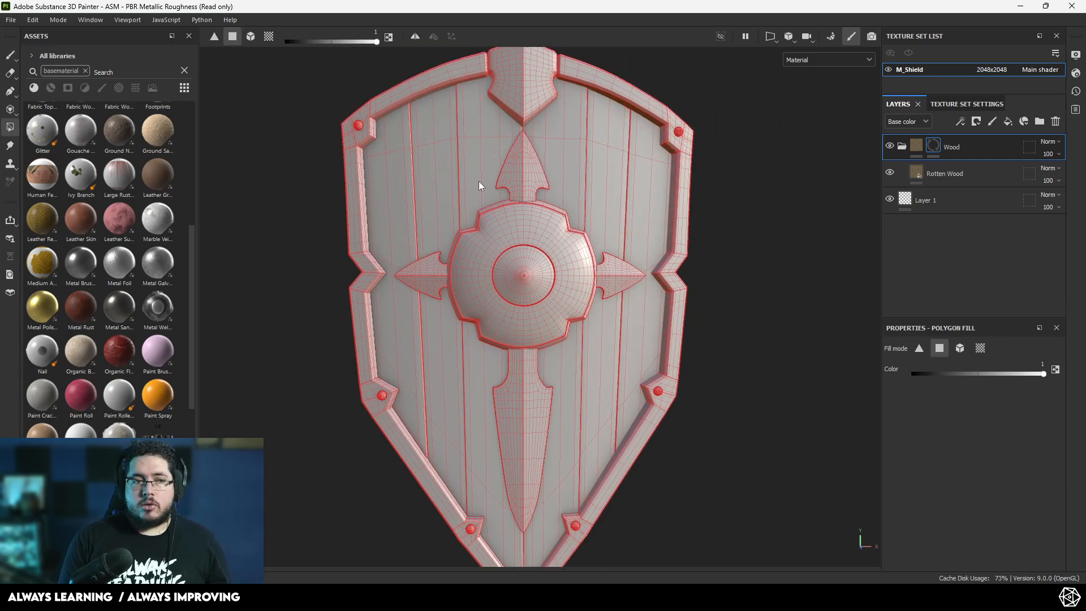
pyautogui.click(394, 190)
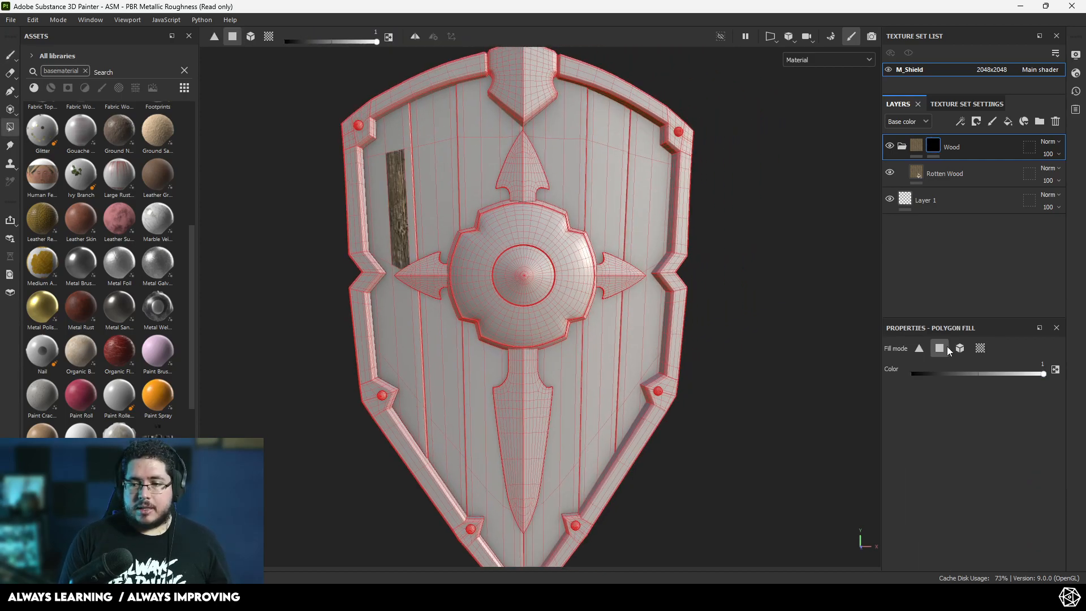
pyautogui.click(959, 348)
pyautogui.click(395, 226)
pyautogui.click(437, 187)
pyautogui.click(492, 170)
pyautogui.click(555, 169)
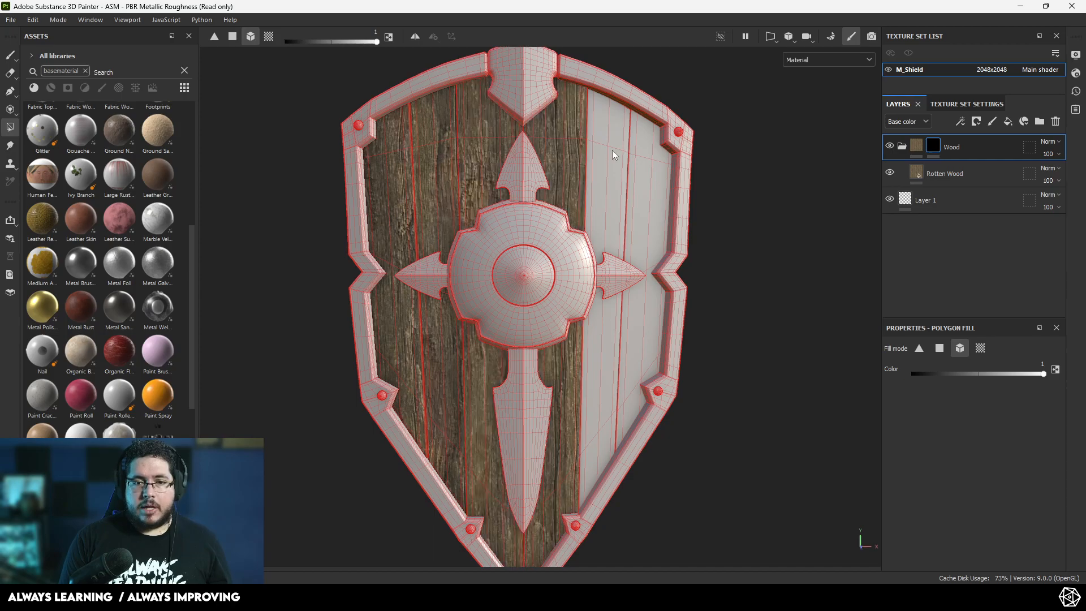
pyautogui.click(614, 155)
pyautogui.click(649, 187)
pyautogui.press('1')
pyautogui.moveTo(710, 286)
pyautogui.keyDown('alt'); pyautogui.mouseDown()
pyautogui.moveTo(347, 287)
pyautogui.moveTo(694, 308)
pyautogui.mouseUp(); pyautogui.keyUp('alt')
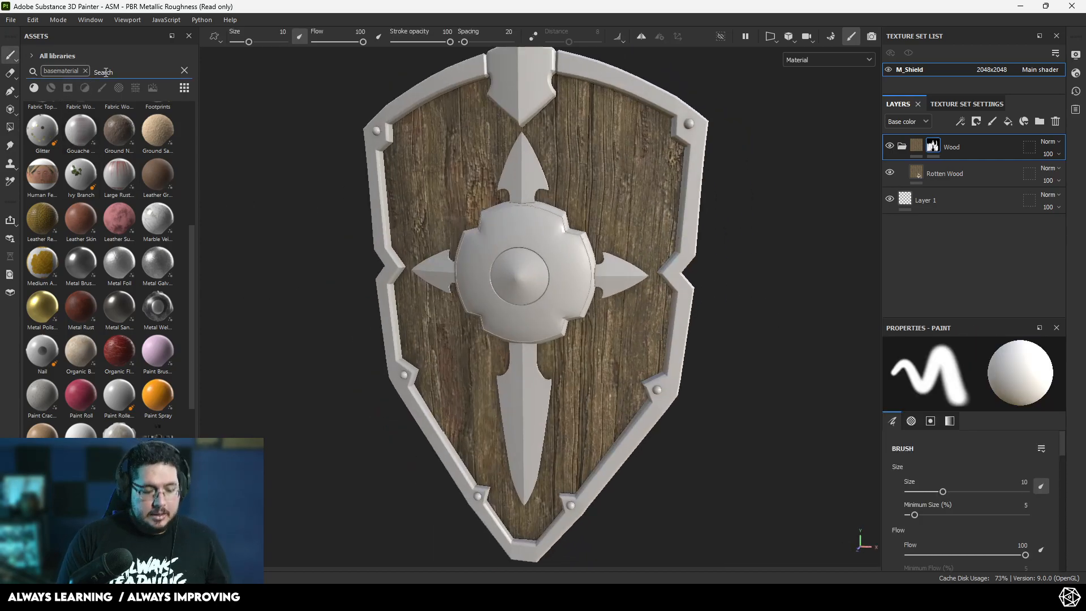
# Step: Search the base materials for metal and add Metal Brushed as a fill layer above the Wood folder
pyautogui.click(105, 72)
pyautogui.write('metal')
pyautogui.moveTo(65, 171)
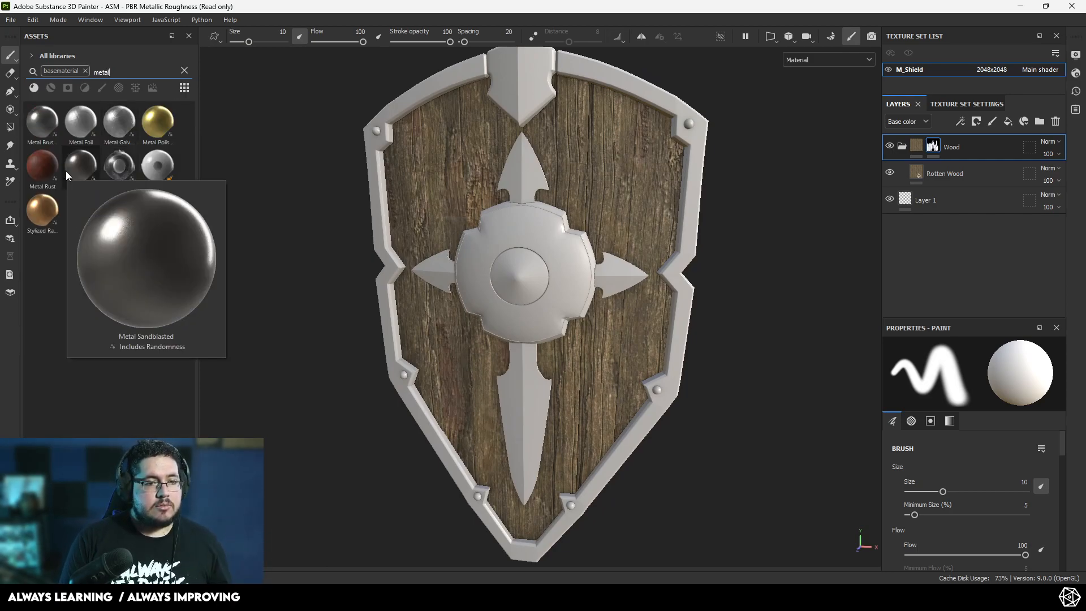
pyautogui.moveTo(108, 127)
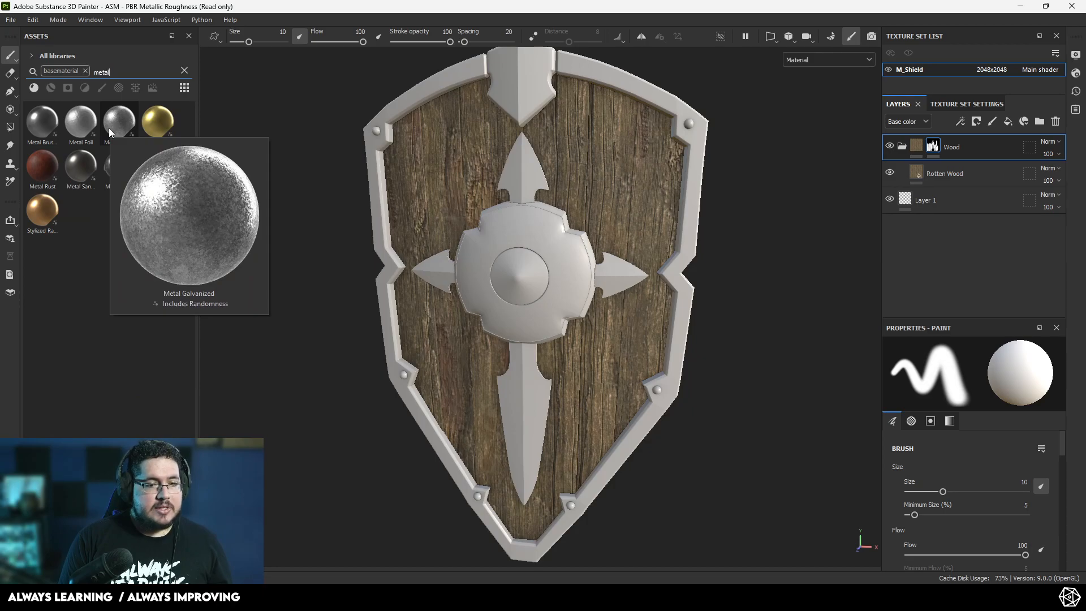
pyautogui.moveTo(40, 123)
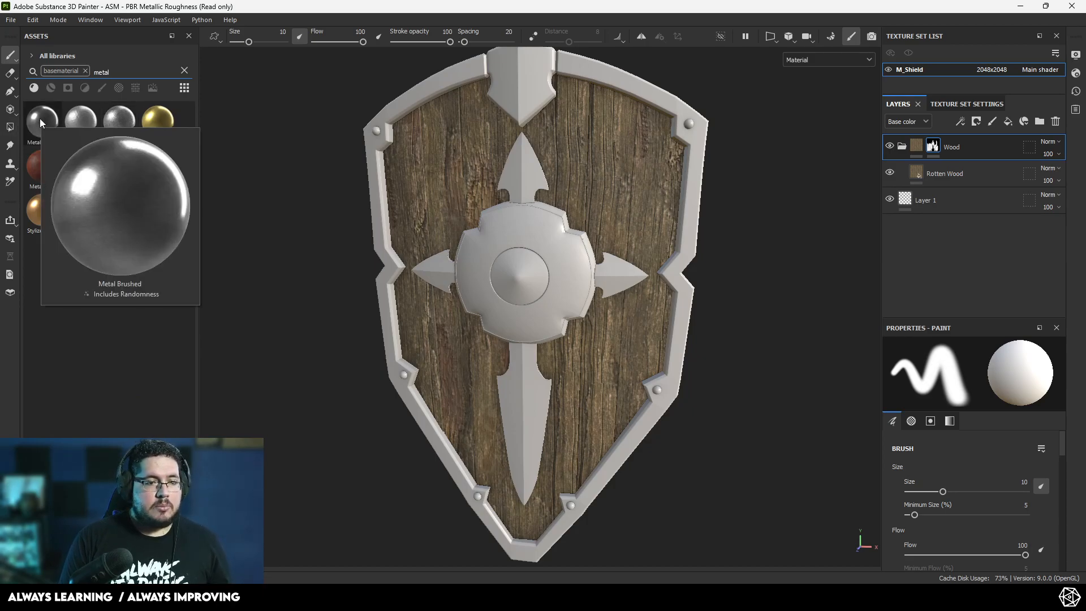
pyautogui.moveTo(40, 123)
pyautogui.mouseDown()
pyautogui.moveTo(192, 167)
pyautogui.moveTo(559, 238)
pyautogui.moveTo(983, 141)
pyautogui.mouseUp()
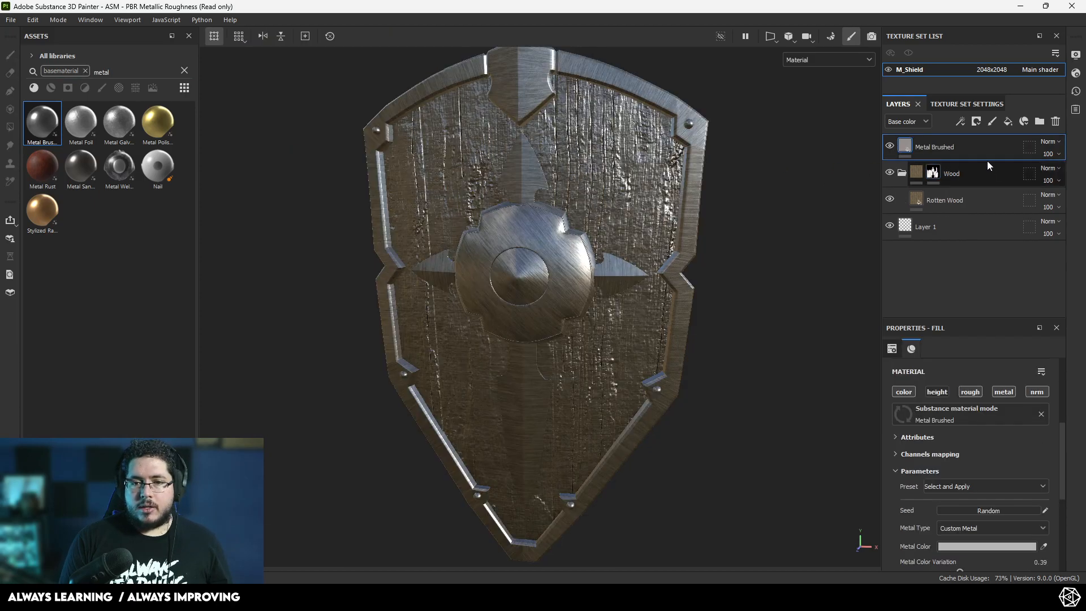
# Step: Put Metal Brushed in a folder with a black mask and polygon-fill the rim, top ornament, cross, central boss and rivets
pyautogui.rightClick(951, 144)
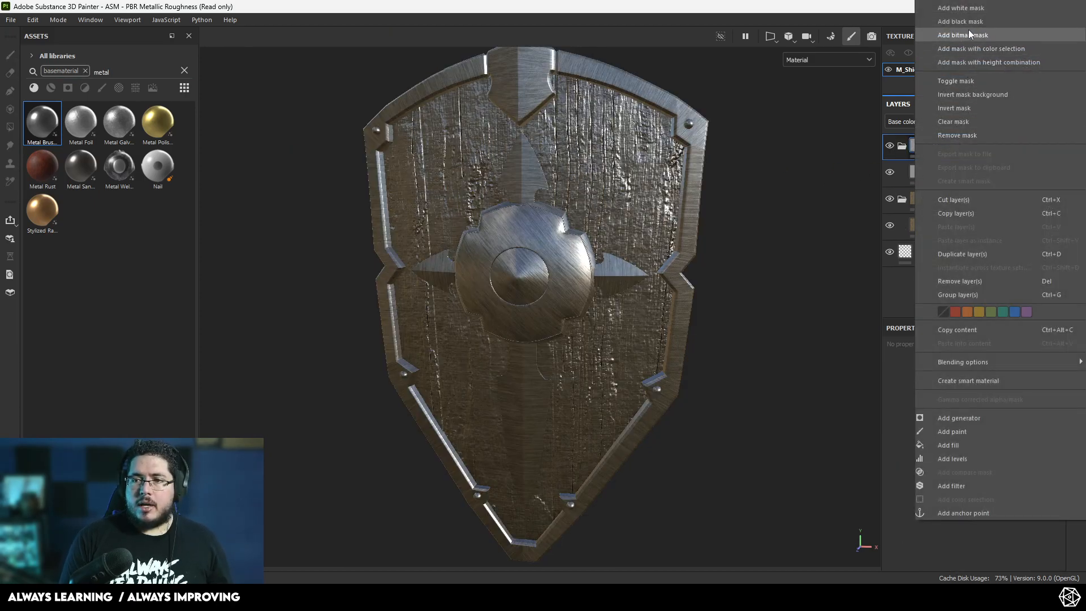
pyautogui.click(969, 21)
pyautogui.click(703, 126)
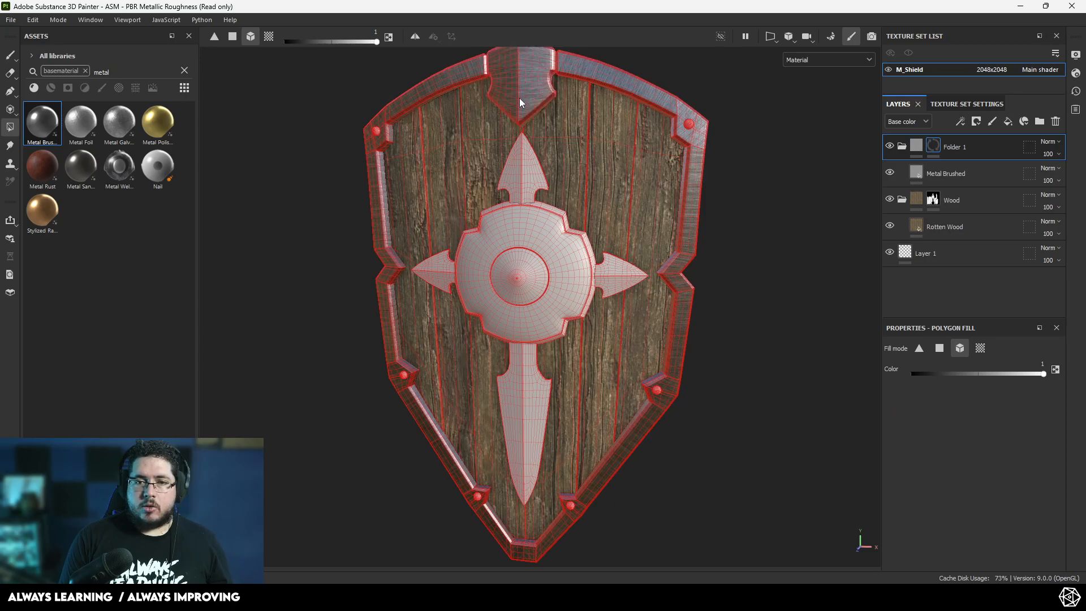
pyautogui.click(538, 233)
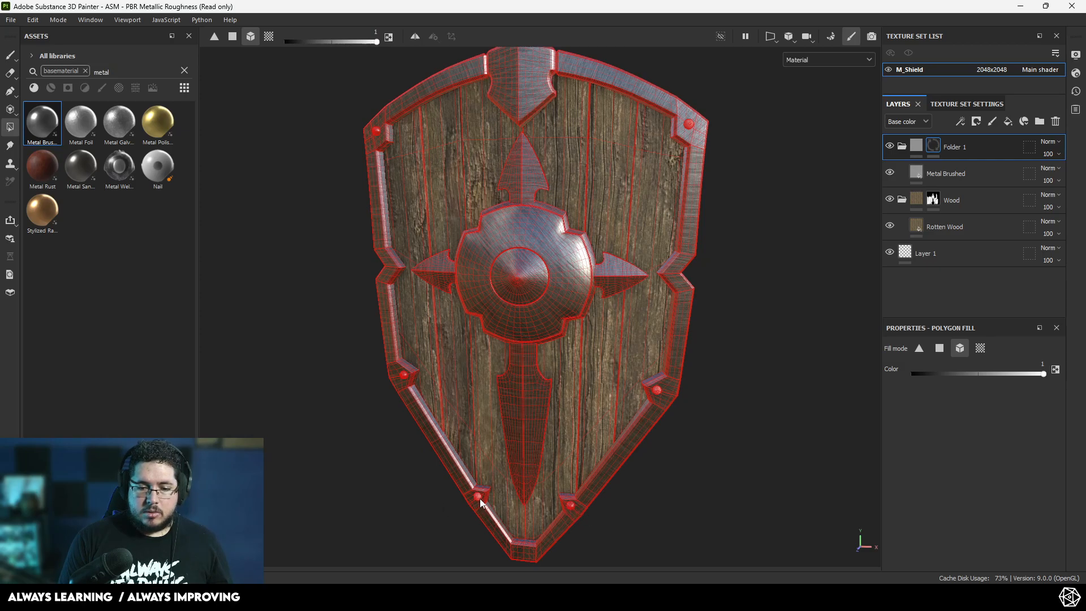
pyautogui.press('1')
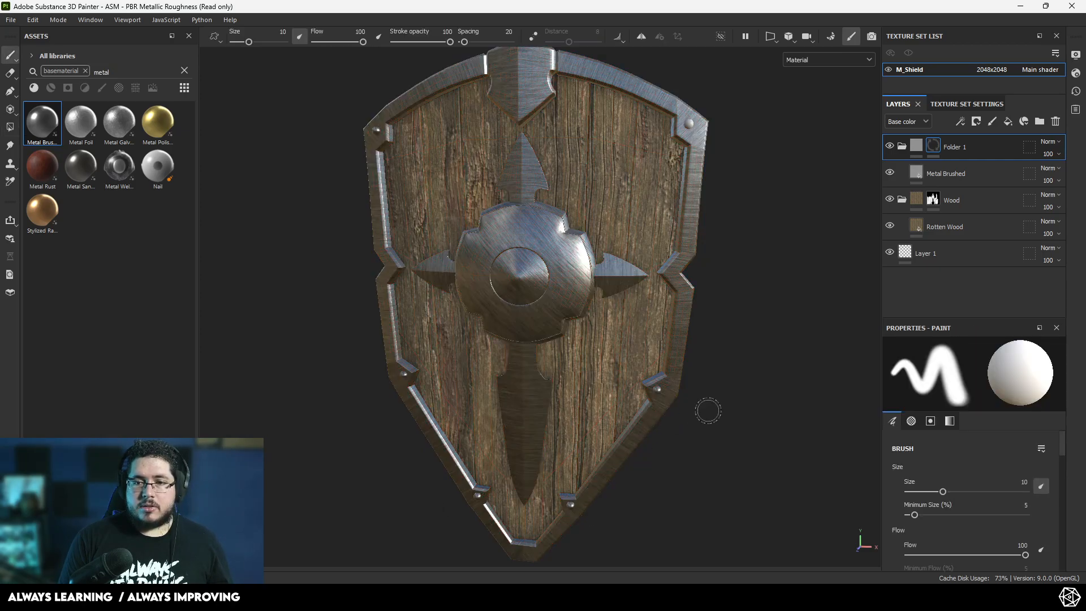
pyautogui.press('4')
pyautogui.press('1')
# Step: Change the Metal Brushed fill's projection to Tri-planar projection
pyautogui.keyDown('alt'); pyautogui.moveTo(750, 257); pyautogui.dragTo(769, 249); pyautogui.keyUp('alt')
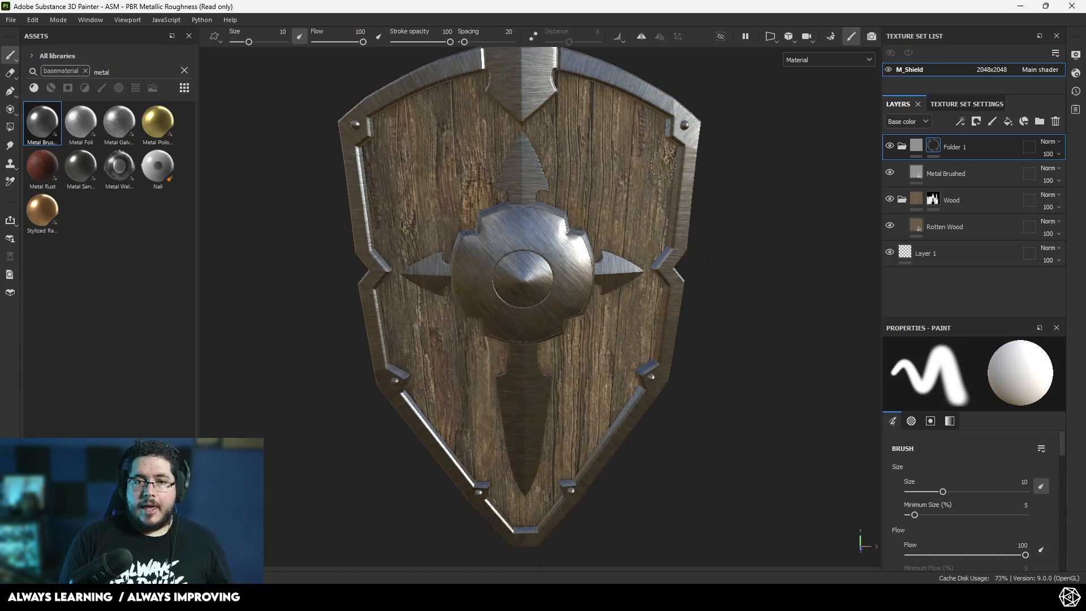
pyautogui.keyDown('alt'); pyautogui.moveTo(769, 249); pyautogui.dragTo(772, 299, button='middle'); pyautogui.keyUp('alt')
pyautogui.keyDown('alt'); pyautogui.moveTo(772, 299); pyautogui.dragTo(775, 342, button='right'); pyautogui.keyUp('alt')
pyautogui.keyDown('alt'); pyautogui.moveTo(776, 342); pyautogui.dragTo(730, 277); pyautogui.keyUp('alt')
pyautogui.keyDown('alt'); pyautogui.moveTo(493, 214); pyautogui.dragTo(332, 139, button='right'); pyautogui.keyUp('alt')
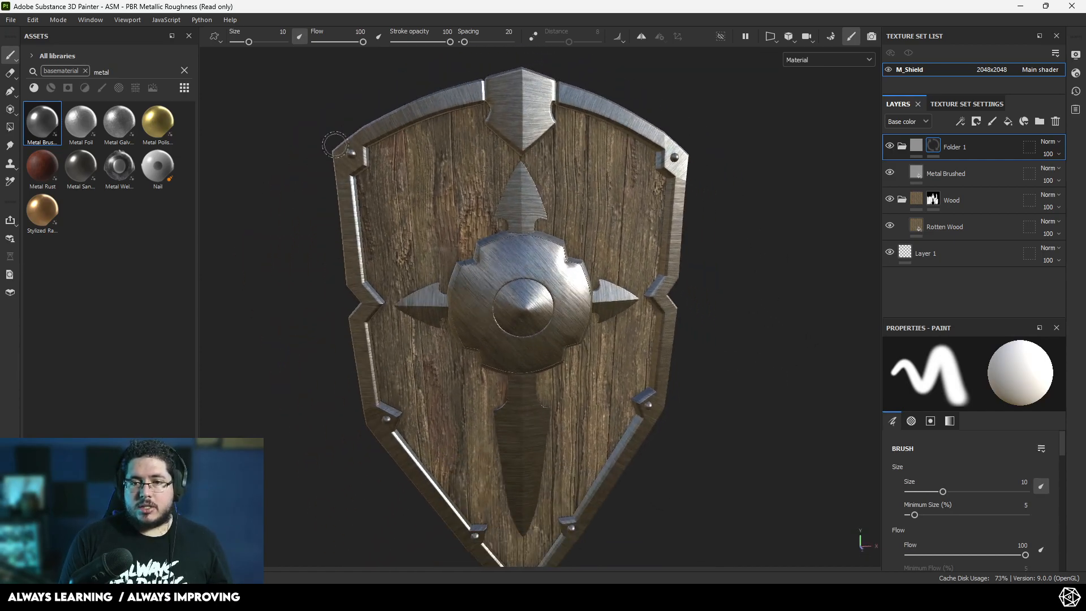
pyautogui.click(917, 178)
pyautogui.keyDown('alt'); pyautogui.moveTo(679, 264); pyautogui.dragTo(714, 268); pyautogui.keyUp('alt')
pyautogui.keyDown('alt'); pyautogui.moveTo(713, 269); pyautogui.dragTo(719, 358, button='right'); pyautogui.keyUp('alt')
pyautogui.keyDown('alt'); pyautogui.moveTo(719, 358); pyautogui.dragTo(696, 258, button='middle'); pyautogui.keyUp('alt')
pyautogui.keyDown('alt'); pyautogui.moveTo(633, 267); pyautogui.dragTo(608, 192, button='right'); pyautogui.keyUp('alt')
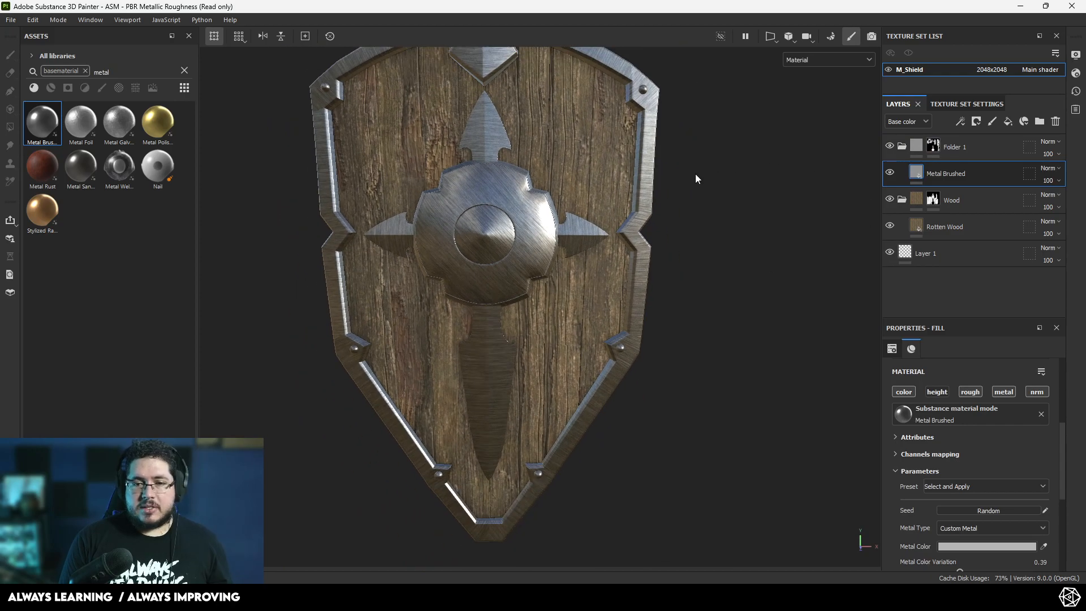
pyautogui.scroll(4, 932, 385)
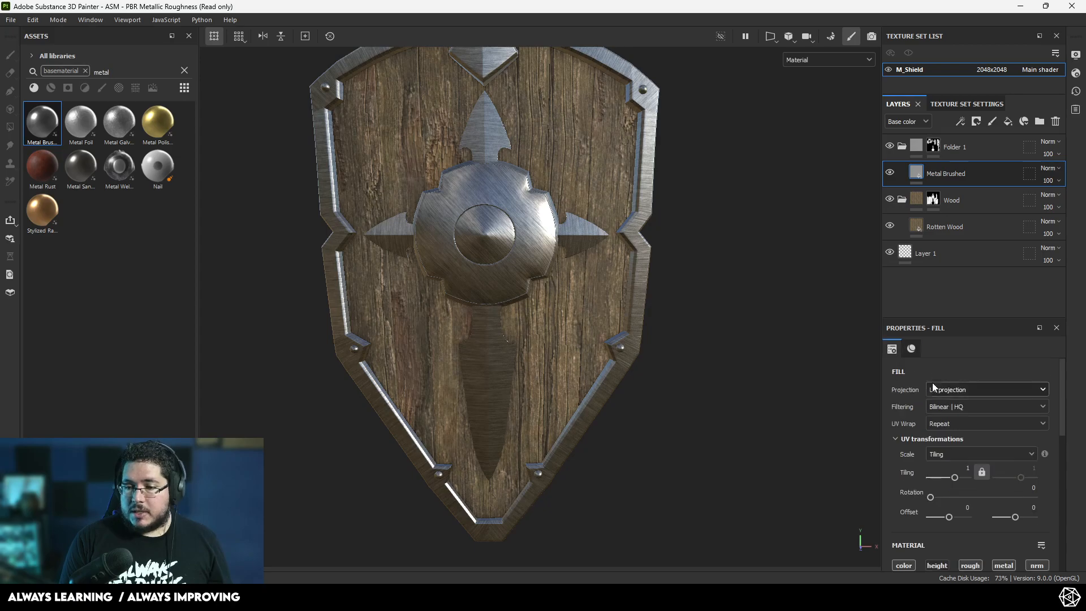
pyautogui.click(953, 391)
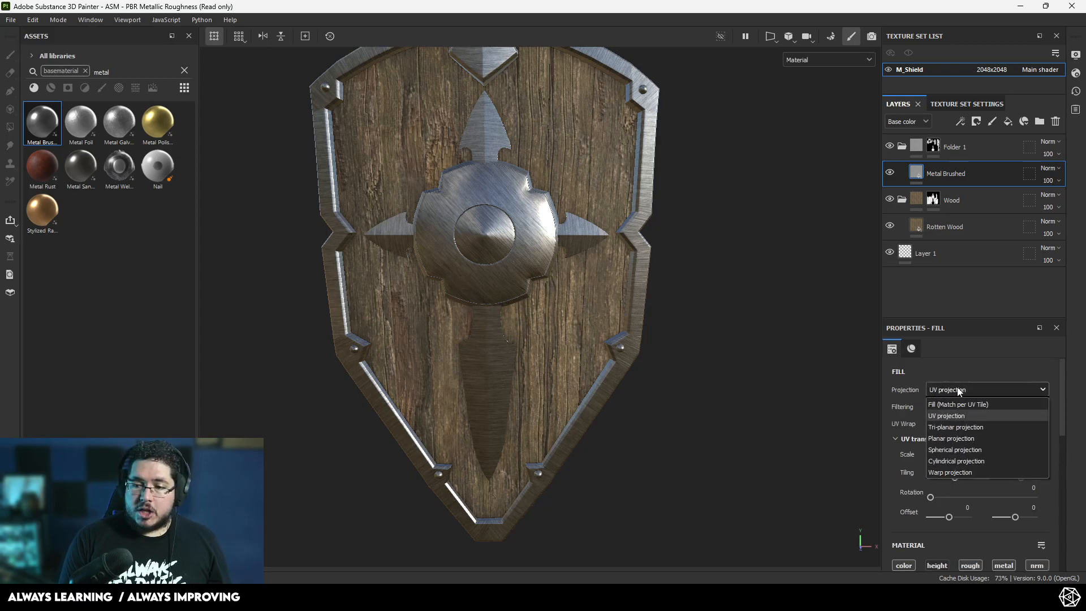
pyautogui.click(954, 427)
pyautogui.keyDown('alt'); pyautogui.moveTo(745, 402); pyautogui.dragTo(707, 380, button='right'); pyautogui.keyUp('alt')
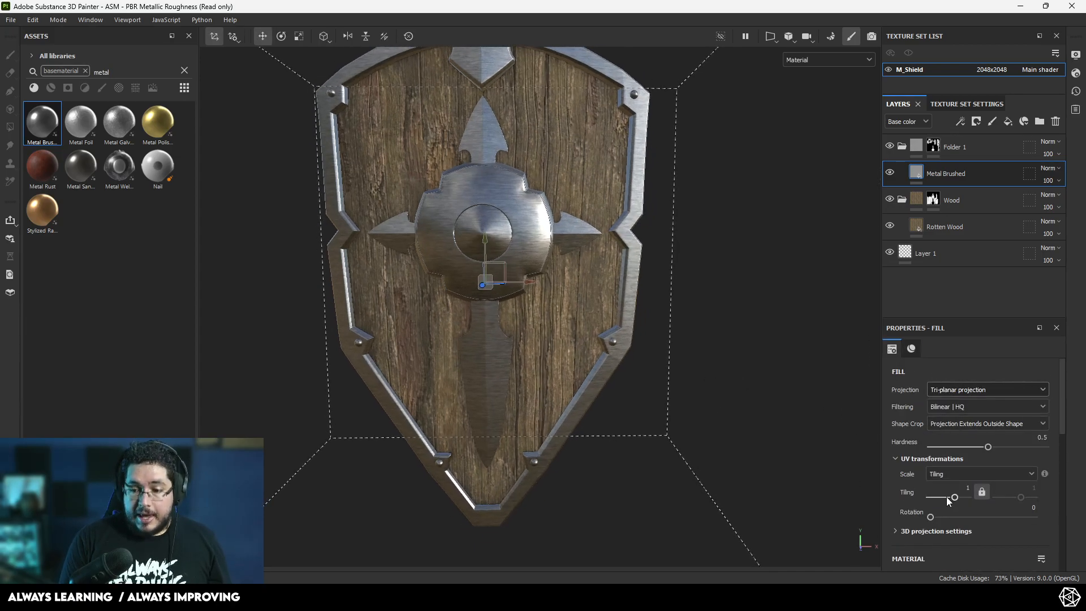
# Step: Rotate the Metal Brushed fill's UV transformation to about 93 and check the brushing direction on the metal parts
pyautogui.moveTo(931, 518); pyautogui.dragTo(958, 518)
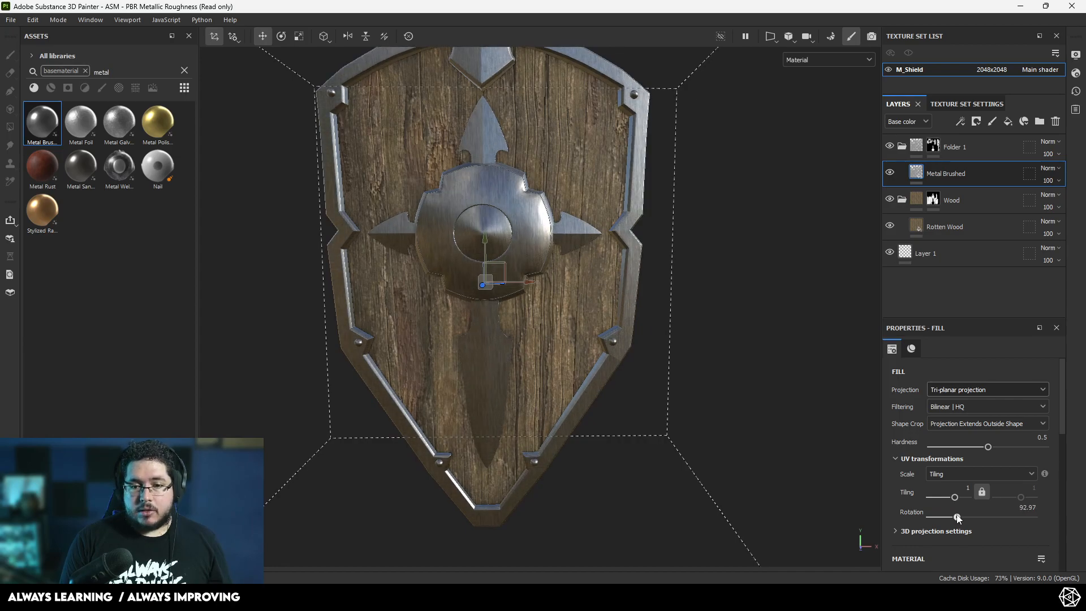
pyautogui.moveTo(777, 370)
pyautogui.keyDown('alt'); pyautogui.mouseDown()
pyautogui.moveTo(700, 317)
pyautogui.moveTo(808, 383)
pyautogui.moveTo(460, 374)
pyautogui.moveTo(457, 415)
pyautogui.moveTo(635, 501)
pyautogui.moveTo(642, 521)
pyautogui.moveTo(694, 331)
pyautogui.moveTo(589, 327)
pyautogui.mouseUp(); pyautogui.keyUp('alt')
pyautogui.keyDown('alt'); pyautogui.moveTo(589, 327); pyautogui.dragTo(684, 220, button='middle'); pyautogui.keyUp('alt')
pyautogui.keyDown('alt'); pyautogui.moveTo(684, 221); pyautogui.dragTo(680, 368, button='right'); pyautogui.keyUp('alt')
pyautogui.keyDown('alt'); pyautogui.moveTo(681, 368); pyautogui.dragTo(629, 300, button='middle'); pyautogui.keyUp('alt')
pyautogui.keyDown('alt'); pyautogui.moveTo(629, 300); pyautogui.dragTo(498, 241, button='right'); pyautogui.keyUp('alt')
# Step: Reduce the Metal Brushed material's Hairline Density to 0.48 and its Brushing Strength to 0.43
pyautogui.scroll(-8, 946, 461)
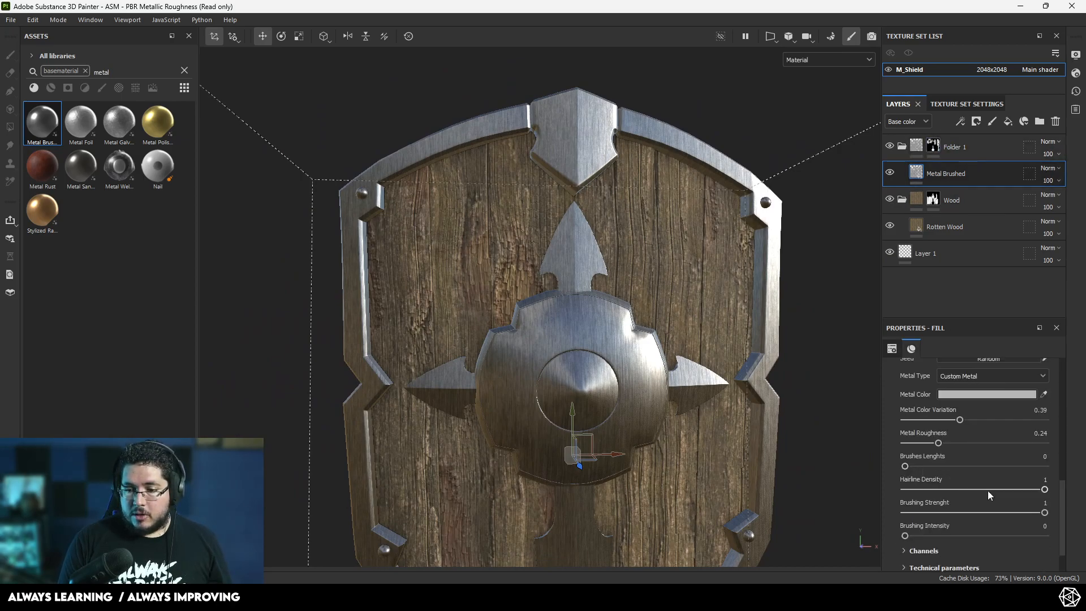
pyautogui.moveTo(1038, 490); pyautogui.dragTo(955, 491)
pyautogui.moveTo(1016, 511)
pyautogui.mouseDown()
pyautogui.moveTo(924, 511)
pyautogui.moveTo(999, 518)
pyautogui.moveTo(926, 522)
pyautogui.moveTo(970, 525)
pyautogui.moveTo(1009, 490)
pyautogui.moveTo(917, 496)
pyautogui.moveTo(973, 497)
pyautogui.mouseUp()
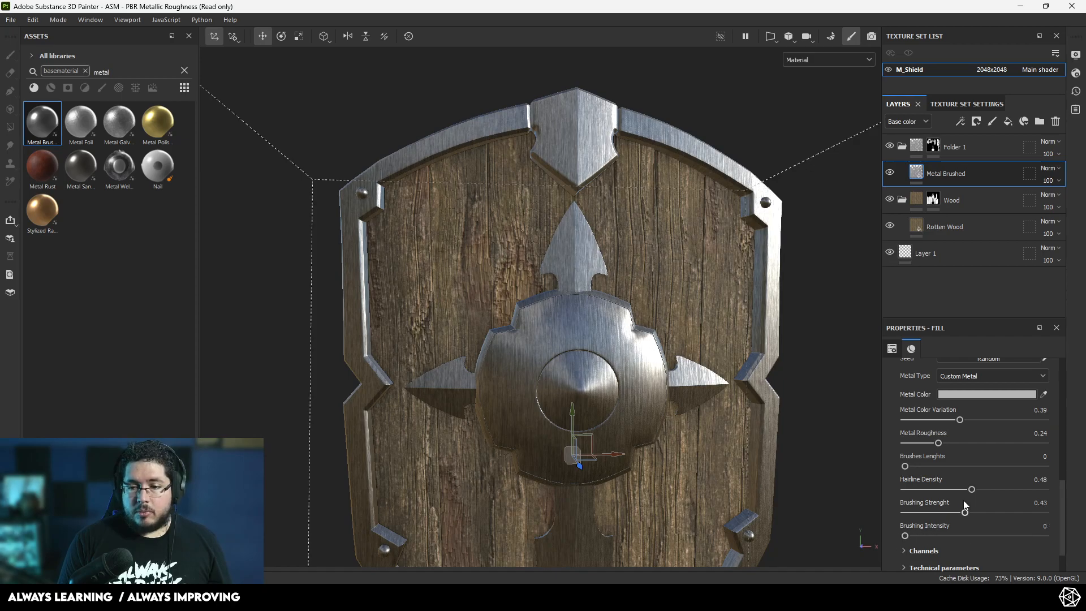
# Step: Set the brushed metal's color variation to 0.2 and rename its folder as Metal
pyautogui.scroll(2, 962, 492)
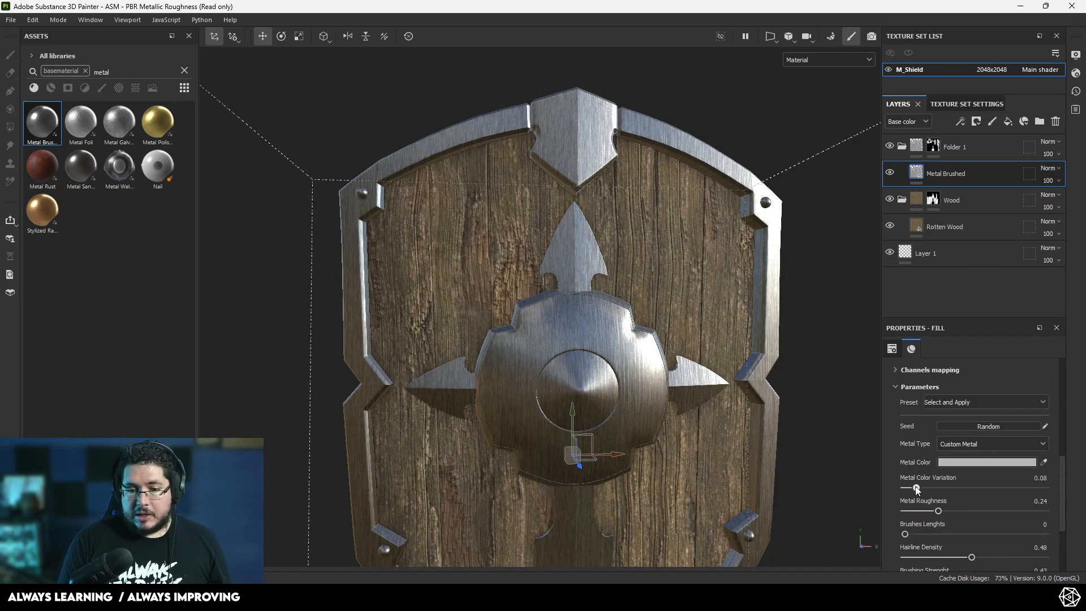
pyautogui.keyDown('alt'); pyautogui.moveTo(873, 447); pyautogui.dragTo(764, 345); pyautogui.keyUp('alt')
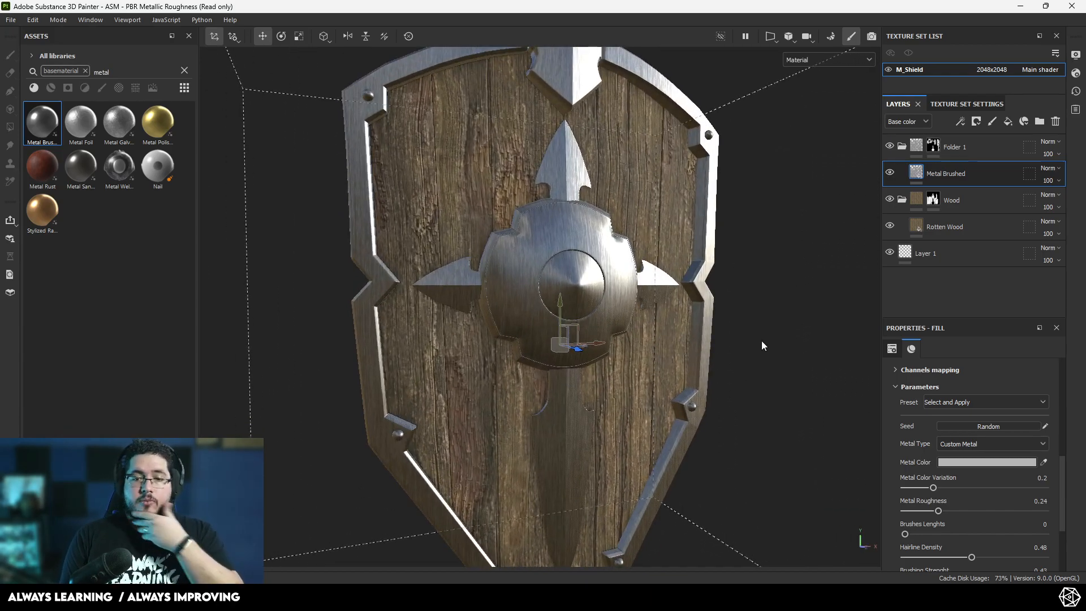
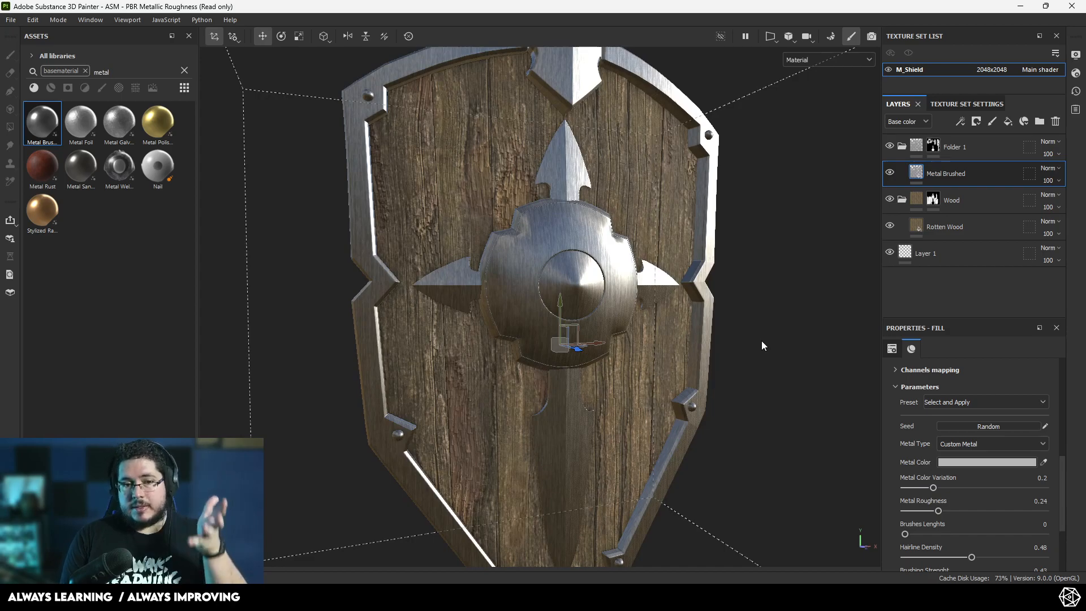
pyautogui.doubleClick(960, 147)
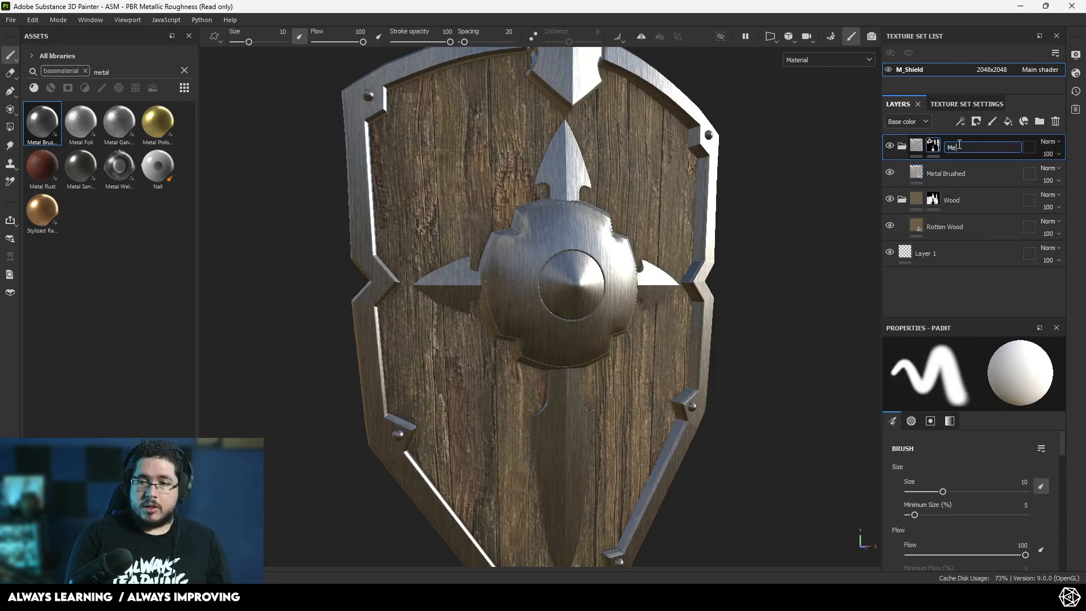
pyautogui.press('Return')
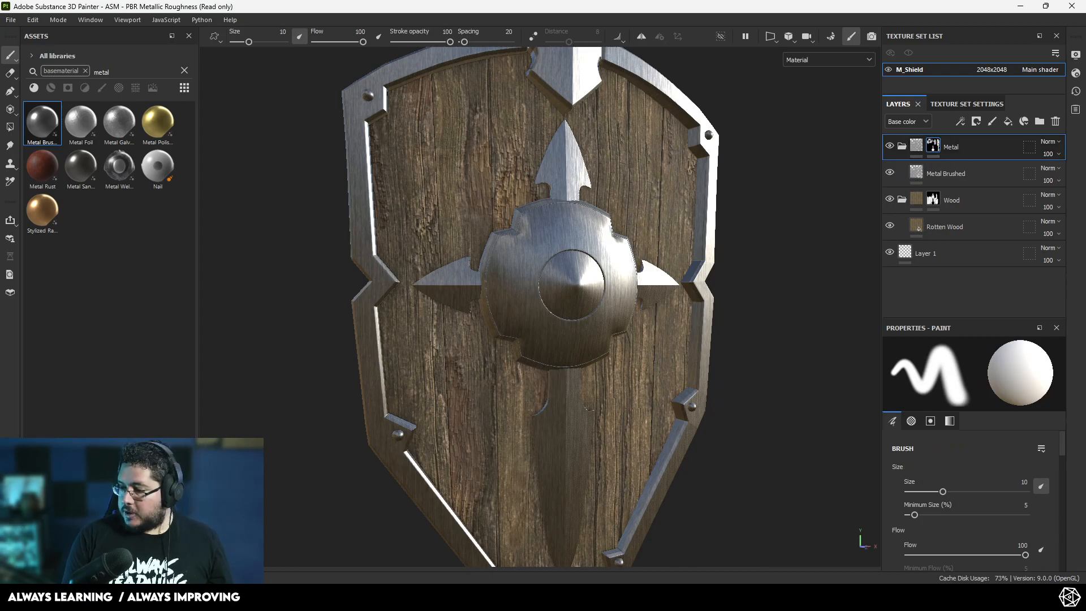
pyautogui.press('super')
pyautogui.write('d')
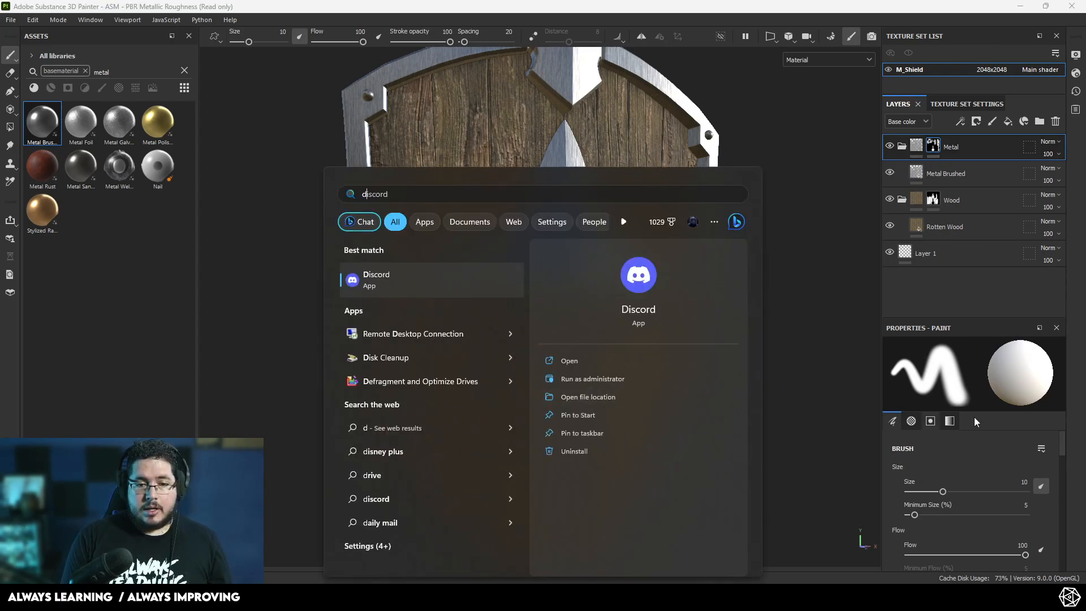
pyautogui.press('BackSpace')
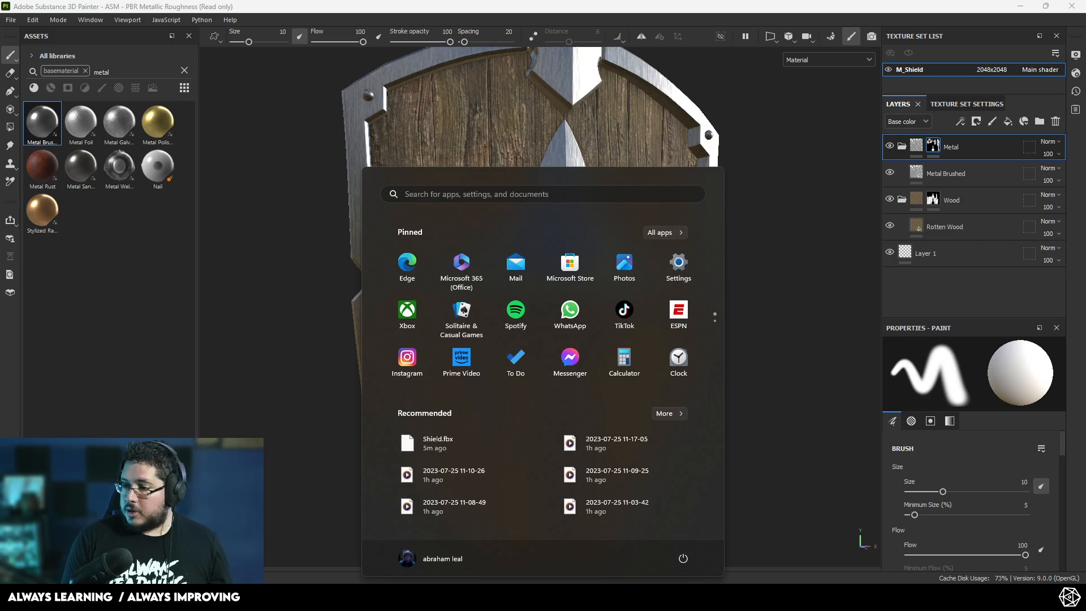
pyautogui.press('Escape')
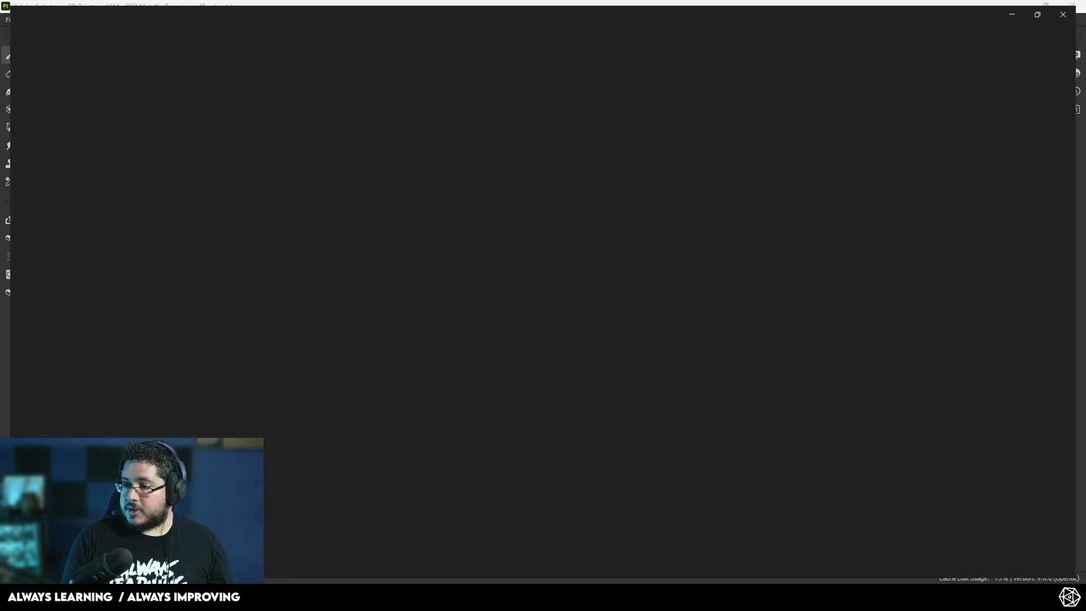
# Step: Switch to the image viewer and examine the colored shield concept in Shield.jpg, then return to the texturing project
pyautogui.scroll(10, 575, 300)
pyautogui.scroll(3, 647, 249)
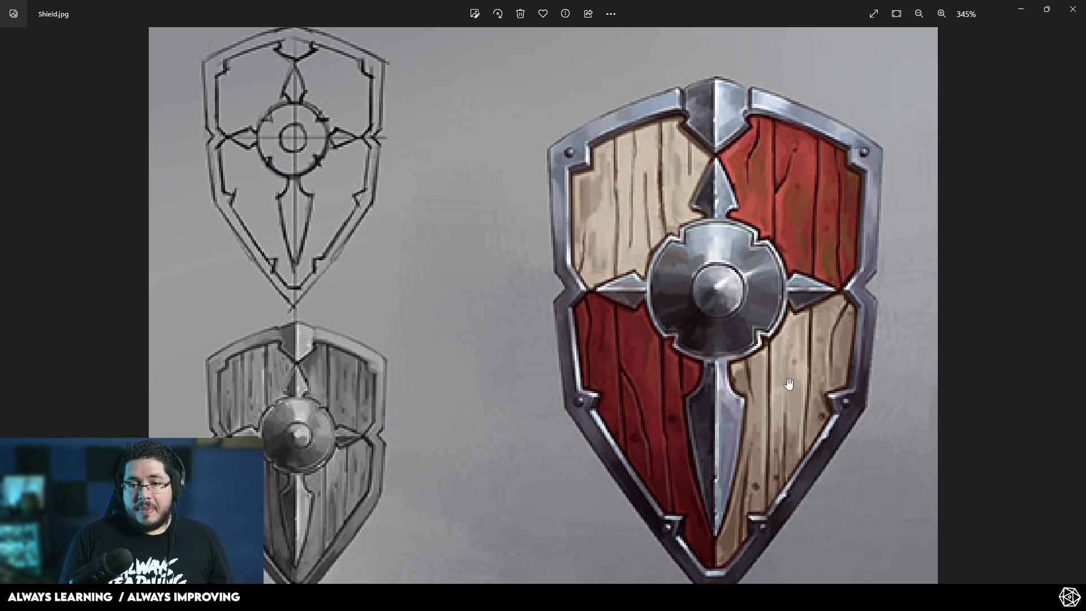
pyautogui.click(1021, 9)
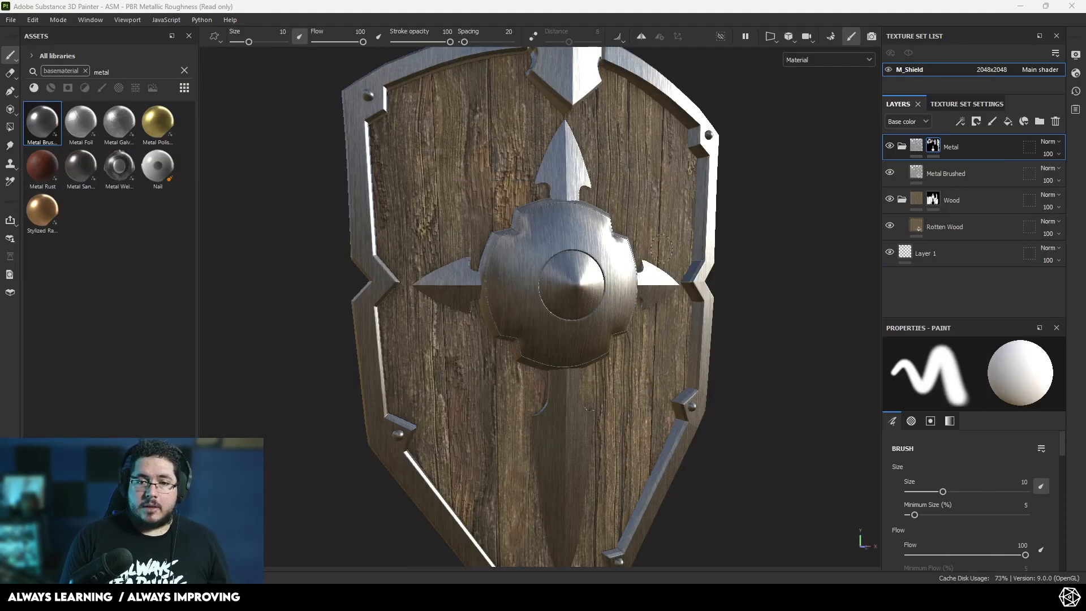
# Step: Add a fill layer above Rotten Wood in the Wood folder and give it a black mask
pyautogui.click(961, 227)
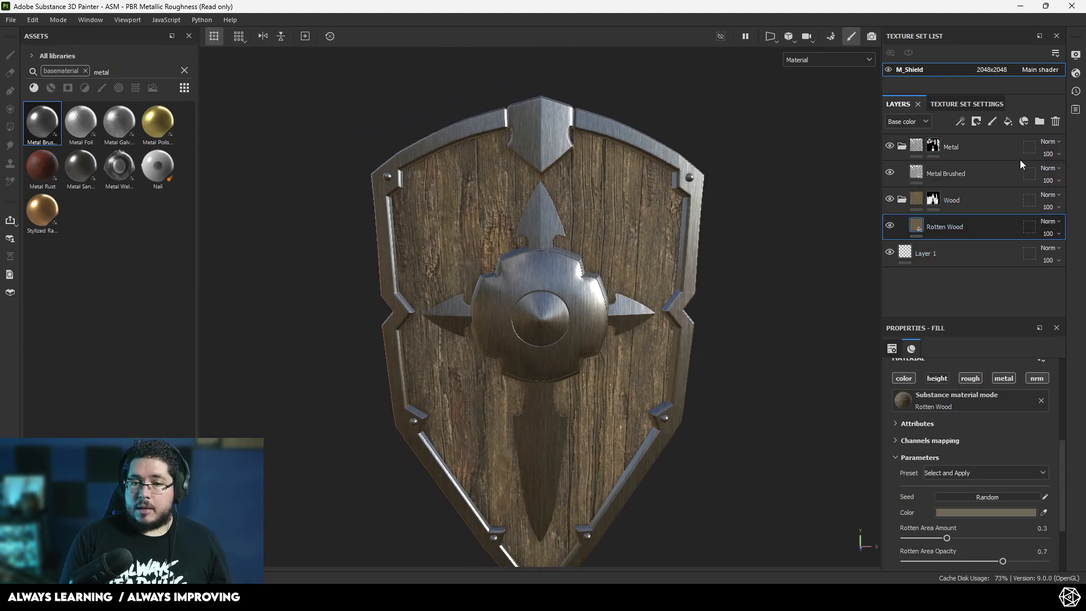
pyautogui.click(1008, 123)
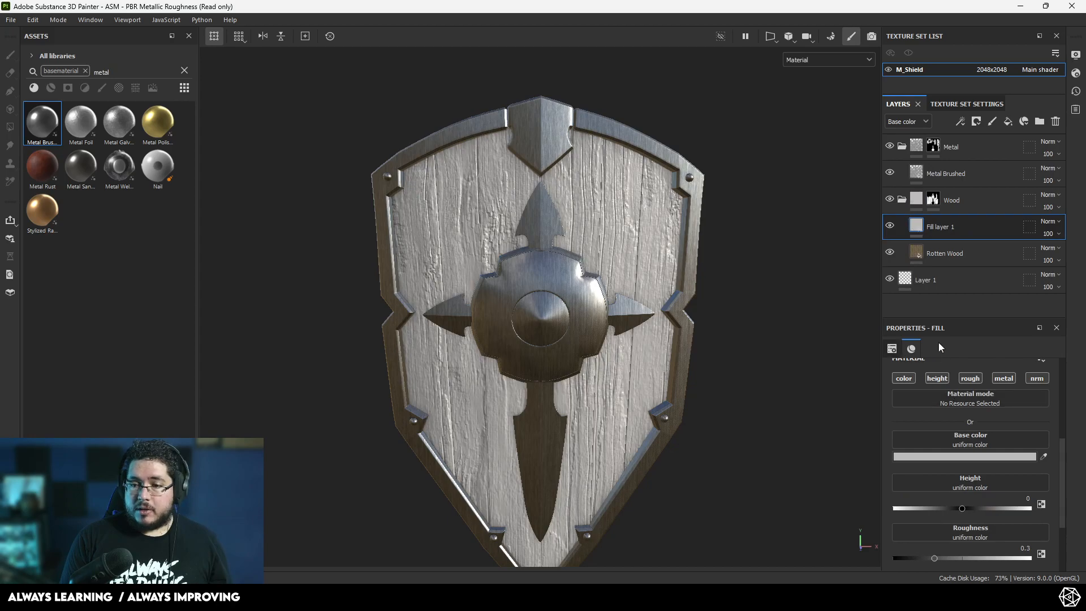
pyautogui.keyDown('alt'); pyautogui.moveTo(779, 353); pyautogui.dragTo(712, 263); pyautogui.keyUp('alt')
pyautogui.moveTo(819, 447); pyautogui.dragTo(804, 352, button='middle')
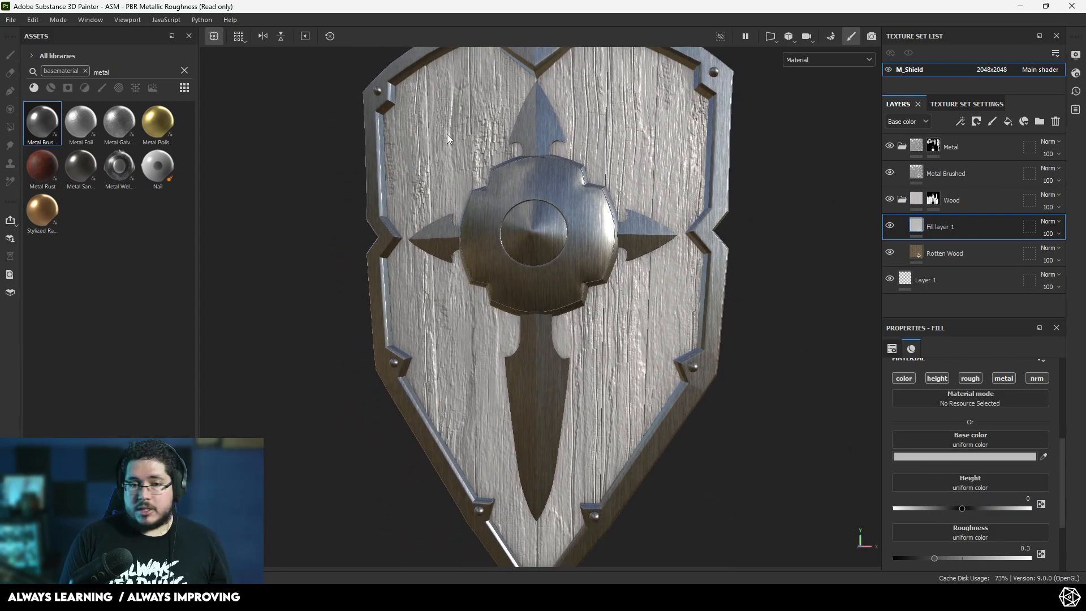
pyautogui.keyDown('alt'); pyautogui.moveTo(467, 123); pyautogui.dragTo(514, 201); pyautogui.keyUp('alt')
pyautogui.keyDown('alt'); pyautogui.moveTo(618, 353); pyautogui.dragTo(733, 315); pyautogui.keyUp('alt')
pyautogui.rightClick(967, 222)
pyautogui.click(979, 32)
# Step: Paint a broad stroke into the fill layer's mask across the top of the front's upper-left wood quarter
pyautogui.keyDown('ctrl'); pyautogui.moveTo(439, 116); pyautogui.dragTo(475, 116, button='right'); pyautogui.keyUp('ctrl')
pyautogui.moveTo(410, 127)
pyautogui.mouseDown()
pyautogui.moveTo(498, 84)
pyautogui.moveTo(511, 93)
pyautogui.mouseUp()
pyautogui.keyDown('ctrl'); pyautogui.moveTo(512, 93); pyautogui.dragTo(448, 122, button='right'); pyautogui.keyUp('ctrl')
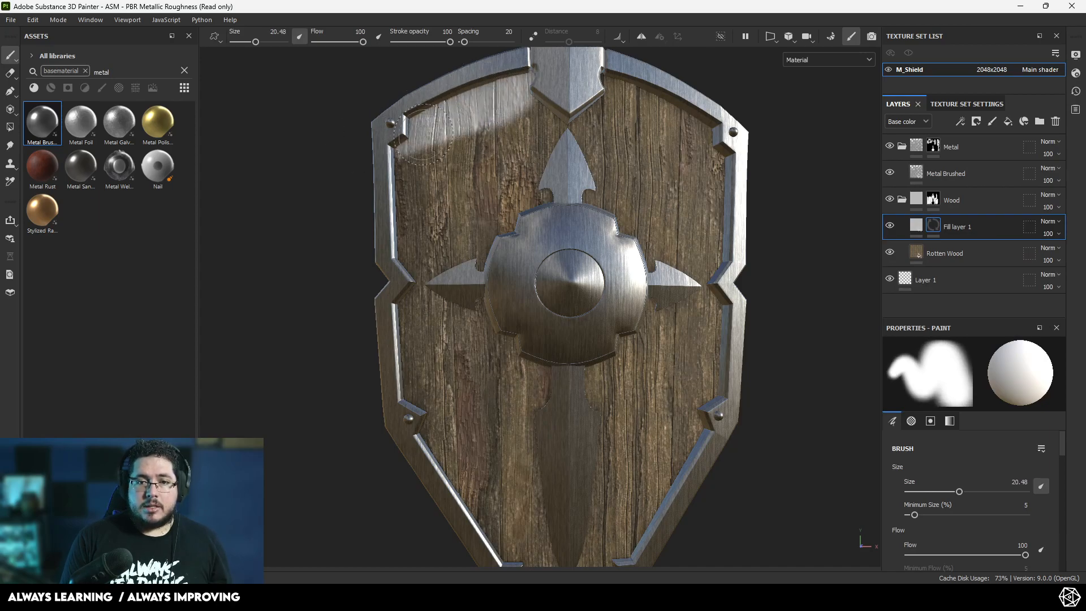
# Step: Clear the asset search and material filter, and pick the Basic Hard brush
pyautogui.click(185, 70)
pyautogui.click(102, 88)
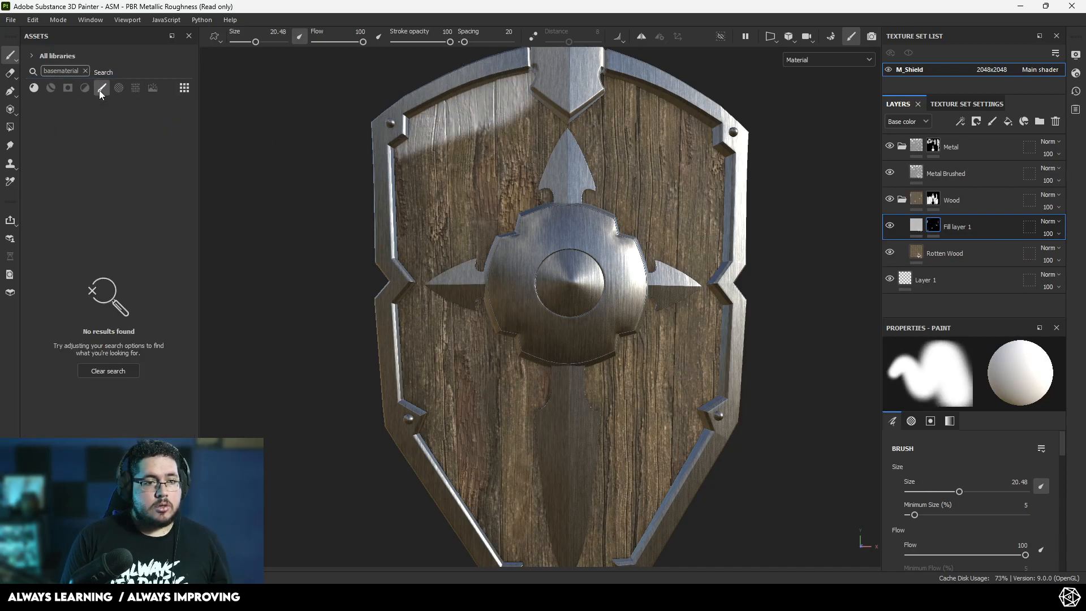
pyautogui.click(85, 71)
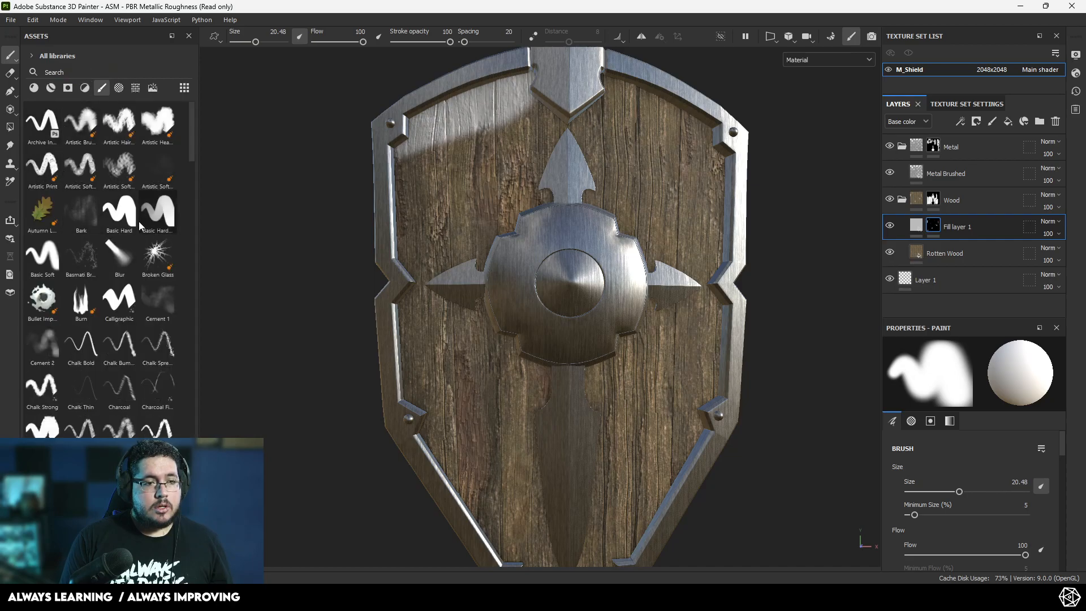
pyautogui.click(125, 212)
# Step: Fill the front's upper-left wood quarter in the mask at brush size 18.32, down to the horizontal spike
pyautogui.moveTo(505, 93); pyautogui.dragTo(514, 197)
pyautogui.keyDown('ctrl'); pyautogui.moveTo(522, 97); pyautogui.dragTo(536, 105, button='right'); pyautogui.keyUp('ctrl')
pyautogui.moveTo(535, 105); pyautogui.dragTo(539, 76)
pyautogui.moveTo(536, 244)
pyautogui.mouseDown()
pyautogui.moveTo(458, 136)
pyautogui.moveTo(430, 226)
pyautogui.moveTo(389, 252)
pyautogui.moveTo(467, 245)
pyautogui.mouseUp()
pyautogui.press('x')
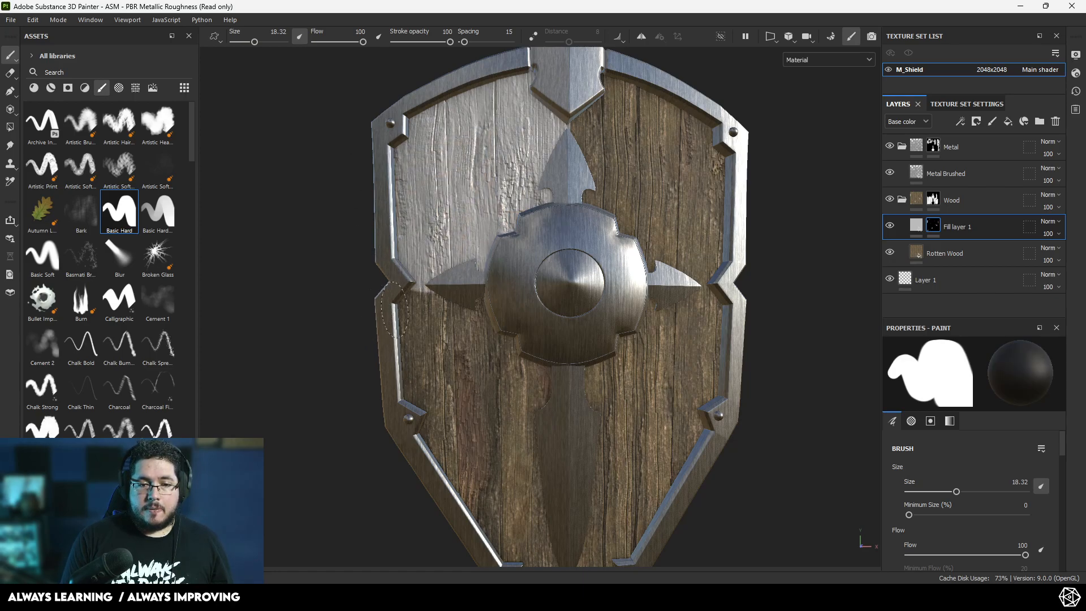
pyautogui.keyDown('alt'); pyautogui.moveTo(523, 314); pyautogui.dragTo(548, 314); pyautogui.keyUp('alt')
pyautogui.press('x')
pyautogui.moveTo(392, 269); pyautogui.dragTo(422, 264)
pyautogui.press('x')
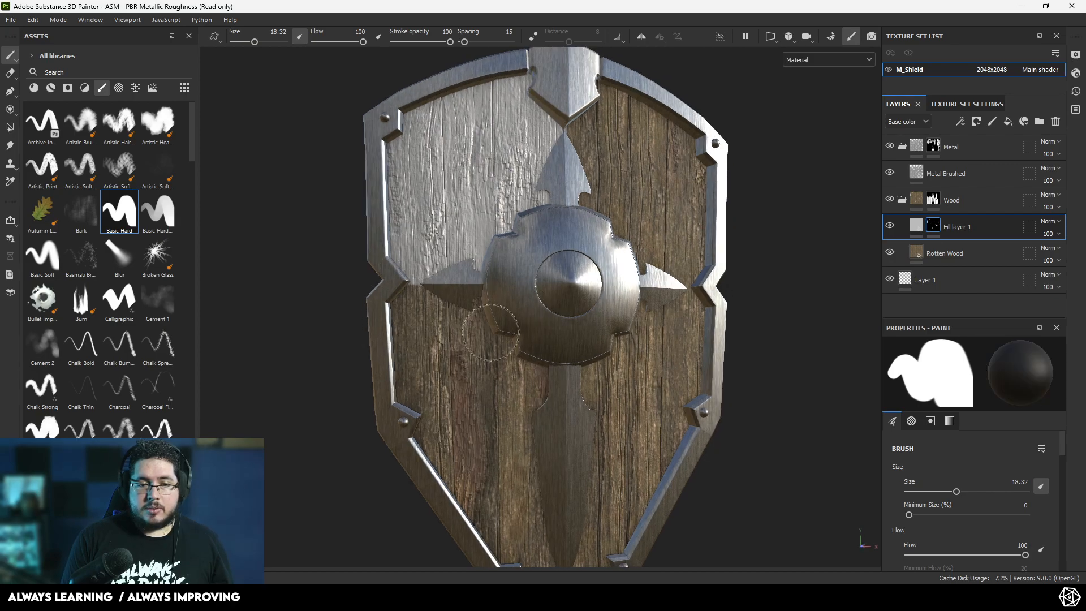
# Step: Paint the front's lower-right wood quarter into the mask, from the central boss down to the shield's tip
pyautogui.keyDown('alt'); pyautogui.moveTo(465, 322); pyautogui.dragTo(419, 322); pyautogui.keyUp('alt')
pyautogui.keyDown('alt'); pyautogui.moveTo(603, 381); pyautogui.dragTo(506, 302, button='middle'); pyautogui.keyUp('alt')
pyautogui.press('x')
pyautogui.moveTo(501, 285); pyautogui.dragTo(512, 308)
pyautogui.moveTo(530, 245)
pyautogui.mouseDown()
pyautogui.moveTo(616, 246)
pyautogui.moveTo(565, 368)
pyautogui.moveTo(614, 288)
pyautogui.mouseUp()
pyautogui.keyDown('alt'); pyautogui.moveTo(559, 349); pyautogui.dragTo(575, 200, button='middle'); pyautogui.keyUp('alt')
pyautogui.keyDown('alt'); pyautogui.moveTo(522, 316); pyautogui.dragTo(524, 289); pyautogui.keyUp('alt')
pyautogui.moveTo(523, 288)
pyautogui.mouseDown()
pyautogui.moveTo(524, 278)
pyautogui.moveTo(516, 299)
pyautogui.mouseUp()
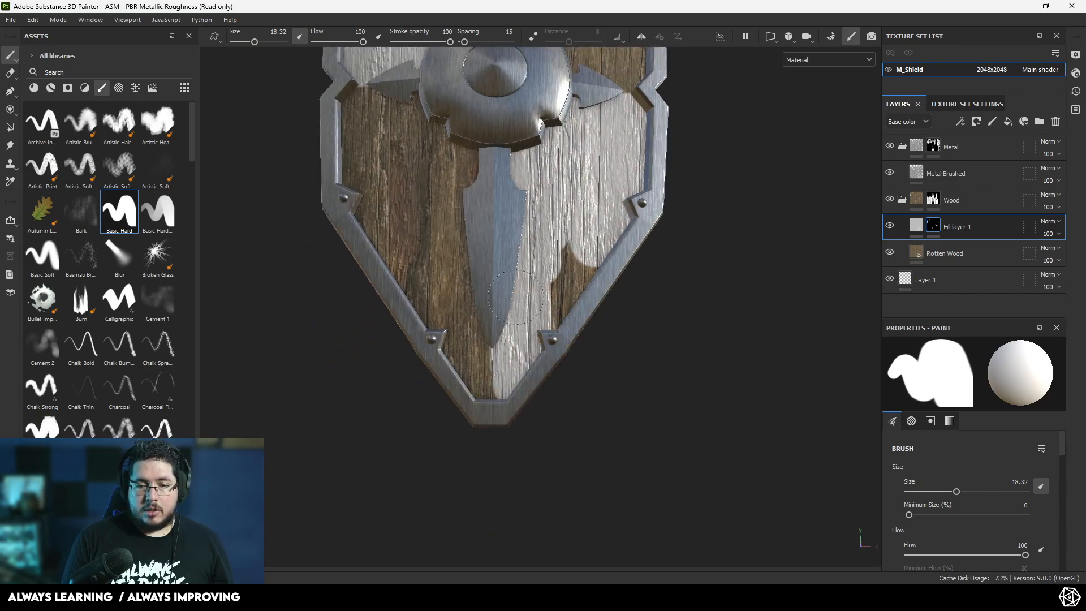
pyautogui.moveTo(522, 370)
pyautogui.mouseDown()
pyautogui.moveTo(555, 269)
pyautogui.moveTo(588, 221)
pyautogui.mouseUp()
pyautogui.press('x')
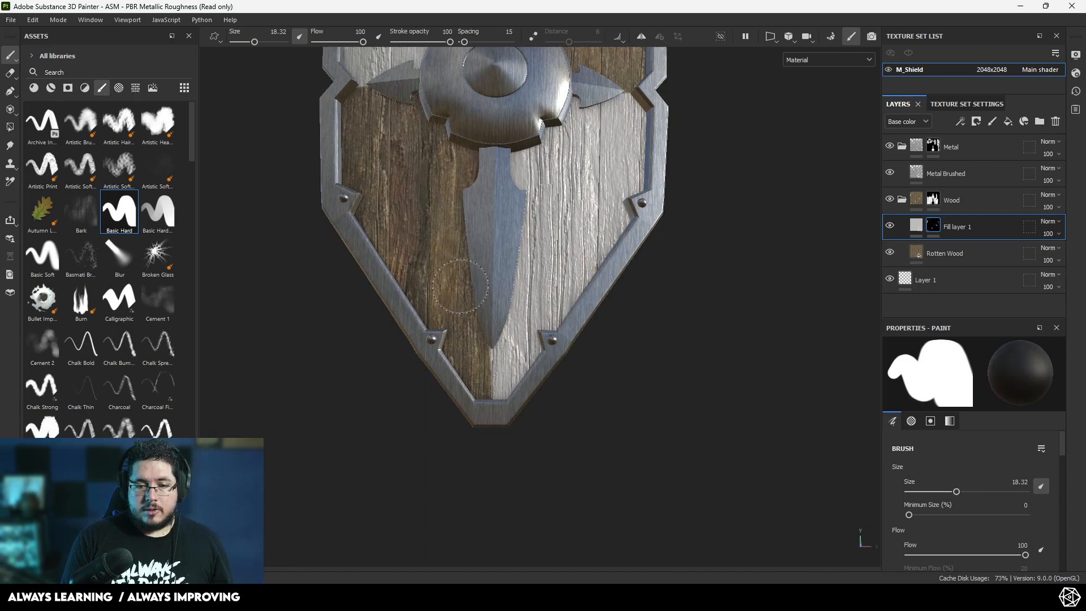
pyautogui.press('x')
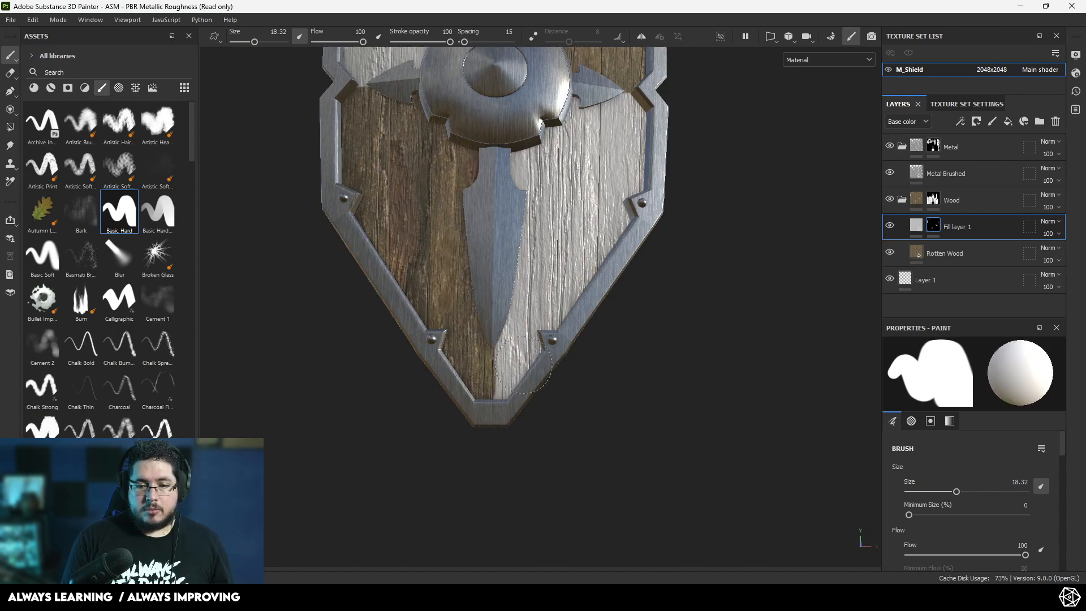
# Step: Clean up the overpainted mask edges on the shield's front with black
pyautogui.keyDown('alt'); pyautogui.moveTo(518, 410); pyautogui.dragTo(509, 388); pyautogui.keyUp('alt')
pyautogui.keyDown('alt'); pyautogui.moveTo(509, 388); pyautogui.dragTo(492, 264, button='right'); pyautogui.keyUp('alt')
pyautogui.moveTo(492, 264)
pyautogui.keyDown('alt'); pyautogui.mouseDown()
pyautogui.moveTo(415, 232)
pyautogui.moveTo(305, 266)
pyautogui.moveTo(487, 275)
pyautogui.moveTo(475, 238)
pyautogui.mouseUp(); pyautogui.keyUp('alt')
pyautogui.keyDown('alt'); pyautogui.moveTo(475, 238); pyautogui.dragTo(490, 282, button='right'); pyautogui.keyUp('alt')
pyautogui.press('x')
pyautogui.keyDown('alt'); pyautogui.moveTo(407, 260); pyautogui.dragTo(532, 391, button='right'); pyautogui.keyUp('alt')
pyautogui.moveTo(399, 279); pyautogui.dragTo(394, 297)
# Step: Paint the upper-right wood quarter on the shield's back into the fill layer's mask
pyautogui.keyDown('alt'); pyautogui.moveTo(628, 170); pyautogui.dragTo(589, 342, button='middle'); pyautogui.keyUp('alt')
pyautogui.keyDown('alt'); pyautogui.moveTo(589, 342); pyautogui.dragTo(625, 296); pyautogui.keyUp('alt')
pyautogui.moveTo(616, 204)
pyautogui.keyDown('alt'); pyautogui.mouseDown()
pyautogui.moveTo(812, 284)
pyautogui.moveTo(694, 274)
pyautogui.moveTo(578, 211)
pyautogui.moveTo(501, 136)
pyautogui.moveTo(495, 265)
pyautogui.moveTo(469, 237)
pyautogui.moveTo(491, 292)
pyautogui.moveTo(523, 290)
pyautogui.moveTo(498, 302)
pyautogui.moveTo(594, 295)
pyautogui.mouseUp(); pyautogui.keyUp('alt')
pyautogui.press('x')
pyautogui.keyDown('alt'); pyautogui.moveTo(468, 314); pyautogui.dragTo(438, 294); pyautogui.keyUp('alt')
pyautogui.press('x')
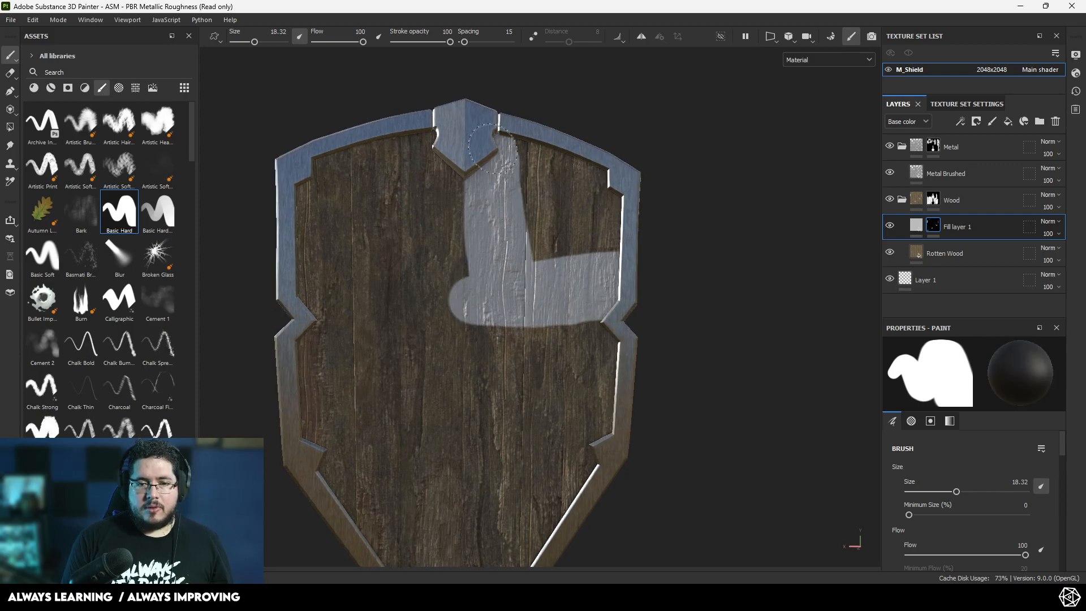
pyautogui.moveTo(488, 159); pyautogui.dragTo(497, 260)
pyautogui.press('x')
pyautogui.moveTo(487, 127)
pyautogui.mouseDown()
pyautogui.moveTo(492, 191)
pyautogui.moveTo(542, 200)
pyautogui.moveTo(585, 175)
pyautogui.moveTo(621, 246)
pyautogui.mouseUp()
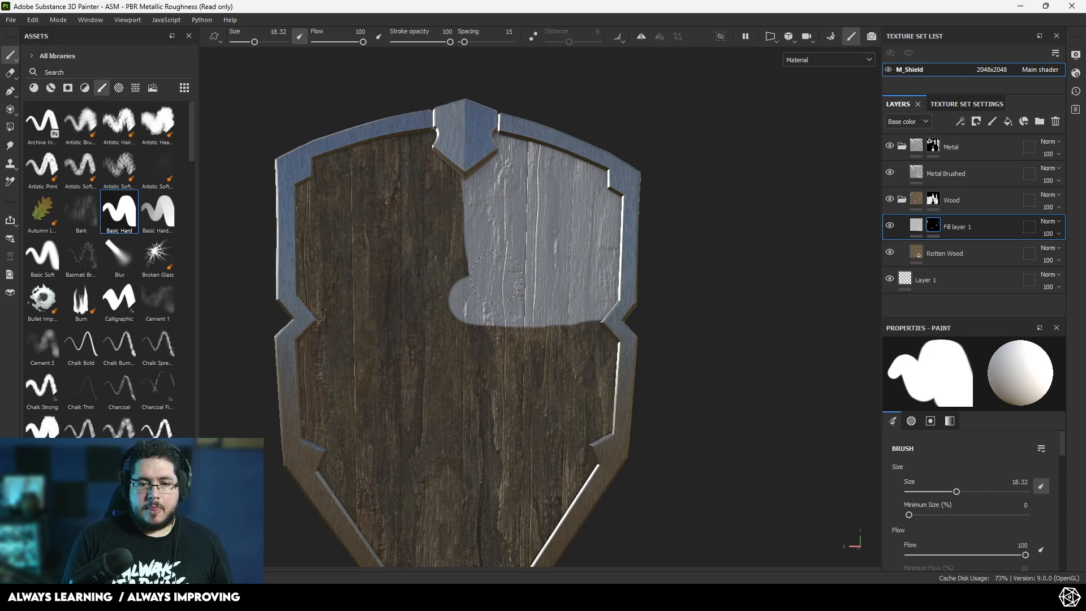
# Step: Erase the mask overpaint past the center line and below the back's upper-right quarter
pyautogui.press('x')
pyautogui.moveTo(485, 294)
pyautogui.mouseDown()
pyautogui.moveTo(459, 238)
pyautogui.moveTo(440, 297)
pyautogui.mouseUp()
pyautogui.moveTo(461, 347); pyautogui.dragTo(588, 347)
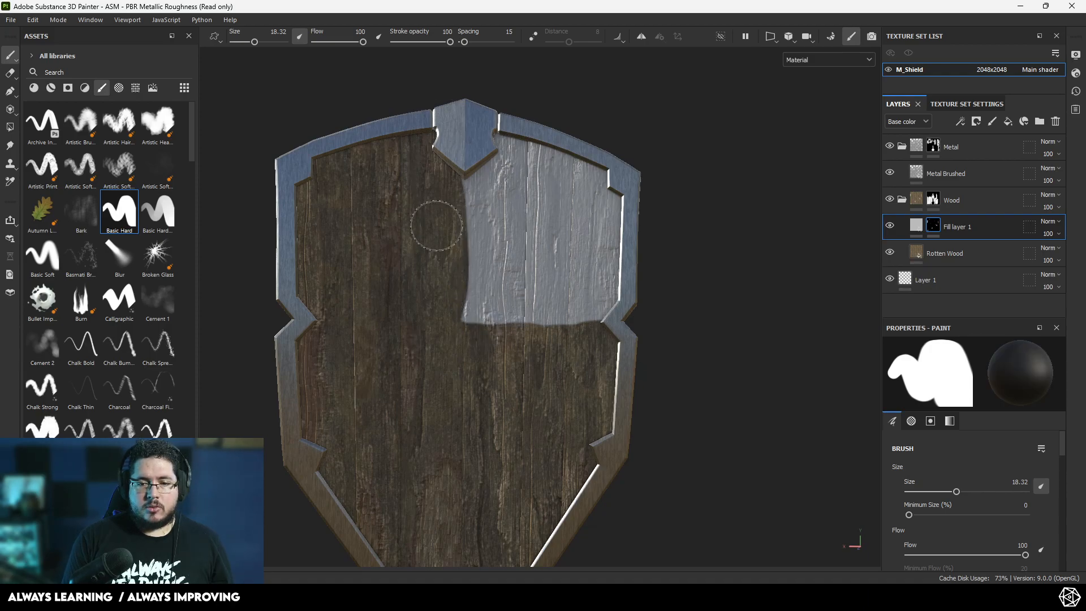
# Step: Redraw the inner and lower edges of the back's upper-right quarter with straight strokes at brush size 16.97
pyautogui.press('x')
pyautogui.moveTo(521, 231)
pyautogui.keyDown('alt'); pyautogui.mouseDown()
pyautogui.moveTo(526, 252)
pyautogui.moveTo(467, 210)
pyautogui.moveTo(495, 195)
pyautogui.mouseUp(); pyautogui.keyUp('alt')
pyautogui.keyDown('ctrl'); pyautogui.moveTo(496, 196); pyautogui.dragTo(487, 195, button='right'); pyautogui.keyUp('ctrl')
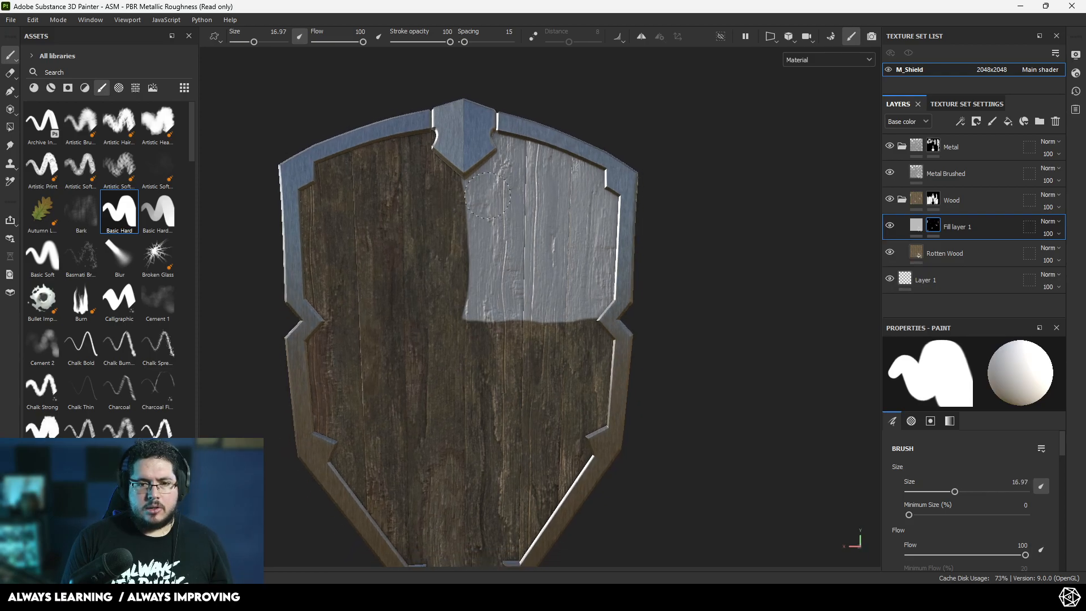
pyautogui.press('x')
pyautogui.press('x')
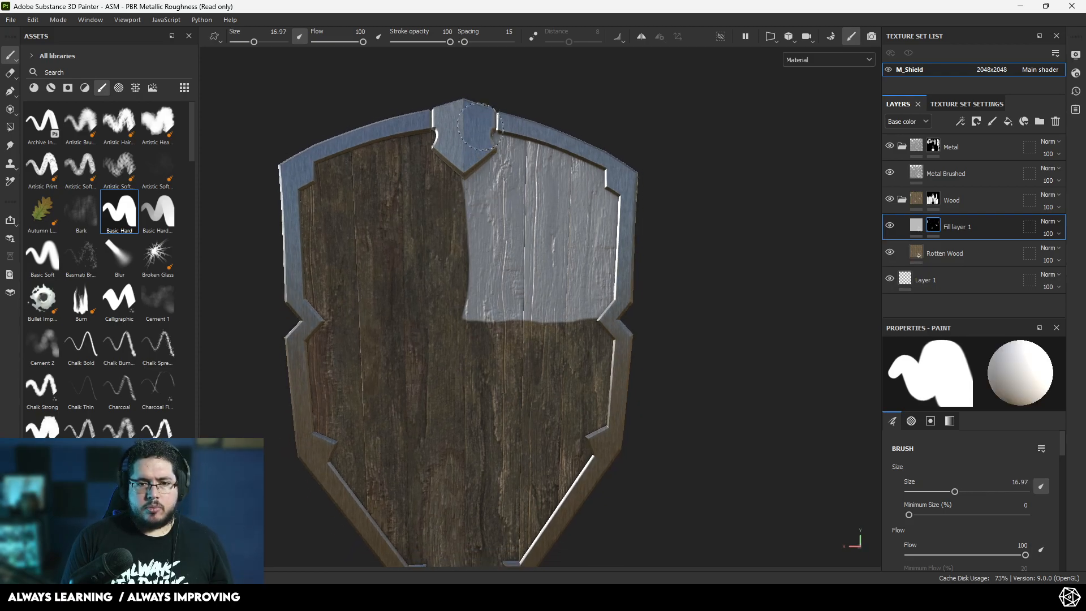
pyautogui.keyDown('shift'); pyautogui.click(486, 308); pyautogui.keyUp('shift')
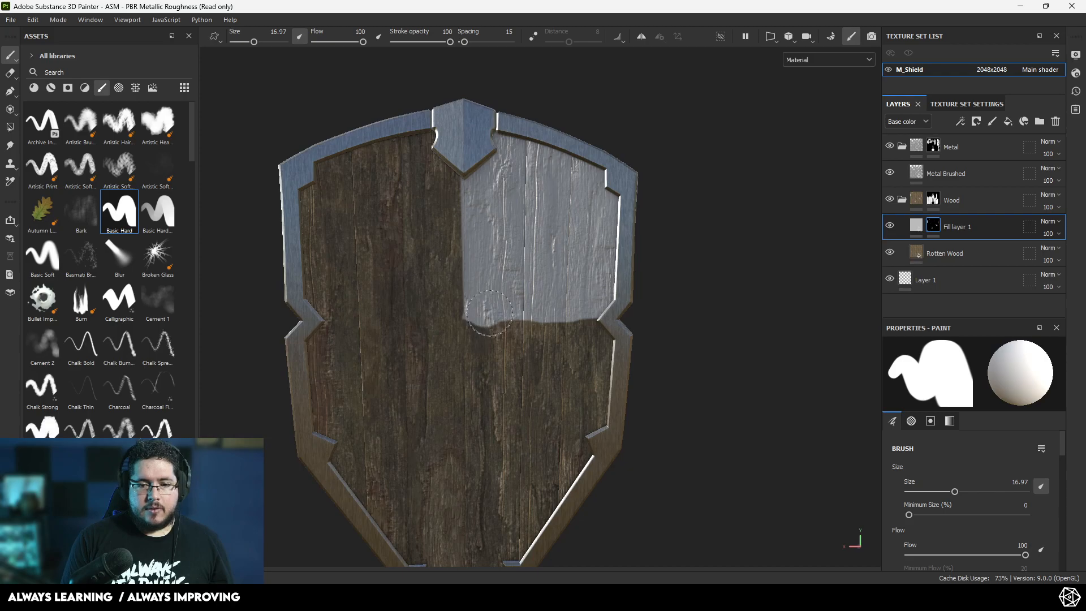
pyautogui.keyDown('shift'); pyautogui.click(593, 304); pyautogui.keyUp('shift')
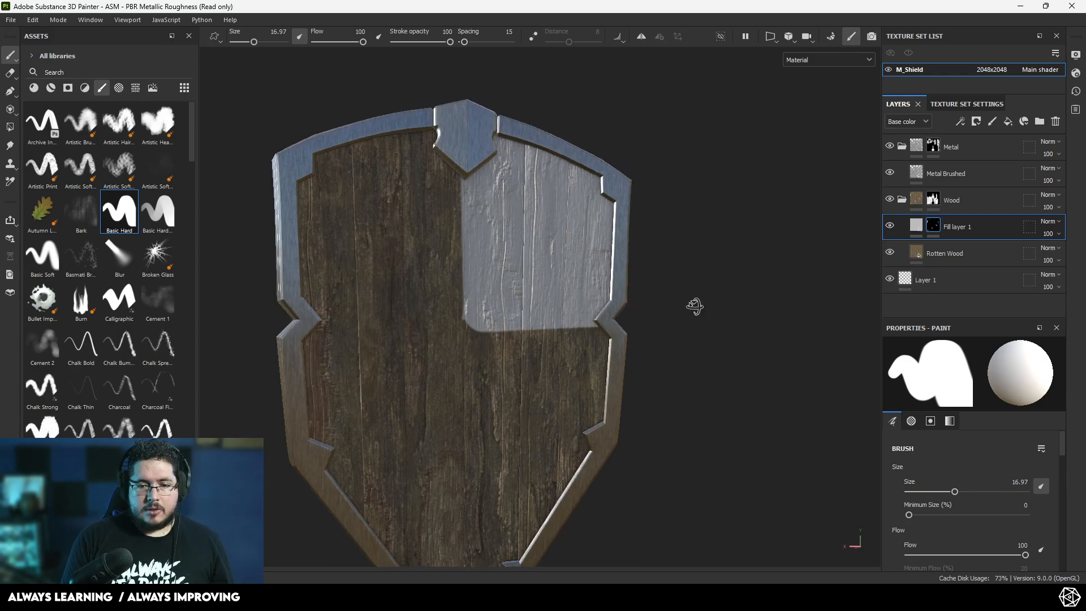
# Step: Square off the inner corner and trim the lower edge of the back's upper-right quarter at brush size 8.77
pyautogui.scroll(4, 477, 368)
pyautogui.keyDown('alt'); pyautogui.moveTo(477, 369); pyautogui.dragTo(711, 359, button='right'); pyautogui.keyUp('alt')
pyautogui.keyDown('ctrl'); pyautogui.moveTo(526, 243); pyautogui.dragTo(504, 234, button='right'); pyautogui.keyUp('ctrl')
pyautogui.moveTo(505, 235)
pyautogui.mouseDown()
pyautogui.moveTo(503, 248)
pyautogui.moveTo(560, 255)
pyautogui.mouseUp()
pyautogui.press('x')
pyautogui.moveTo(488, 296)
pyautogui.mouseDown()
pyautogui.moveTo(476, 294)
pyautogui.moveTo(605, 293)
pyautogui.mouseUp()
pyautogui.keyDown('alt'); pyautogui.moveTo(718, 318); pyautogui.dragTo(529, 330, button='right'); pyautogui.keyUp('alt')
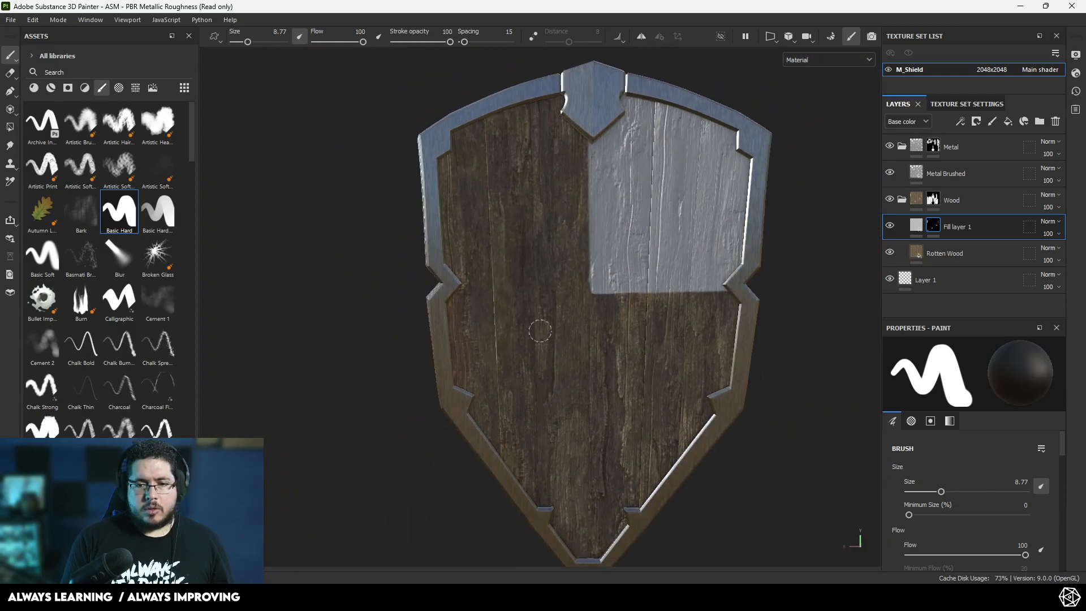
# Step: Outline the back's lower-left quarter in the mask with strokes along its upper edge and the center line
pyautogui.keyDown('alt'); pyautogui.moveTo(528, 329); pyautogui.dragTo(441, 252, button='middle'); pyautogui.keyUp('alt')
pyautogui.press('x')
pyautogui.moveTo(504, 229); pyautogui.dragTo(367, 249)
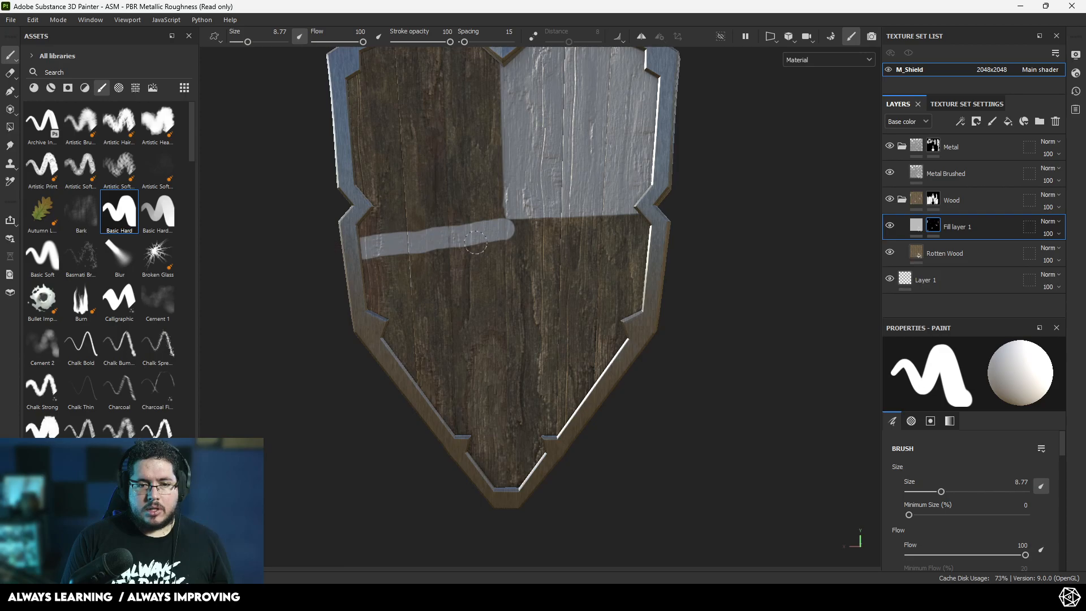
pyautogui.keyDown('shift'); pyautogui.click(501, 483); pyautogui.keyUp('shift')
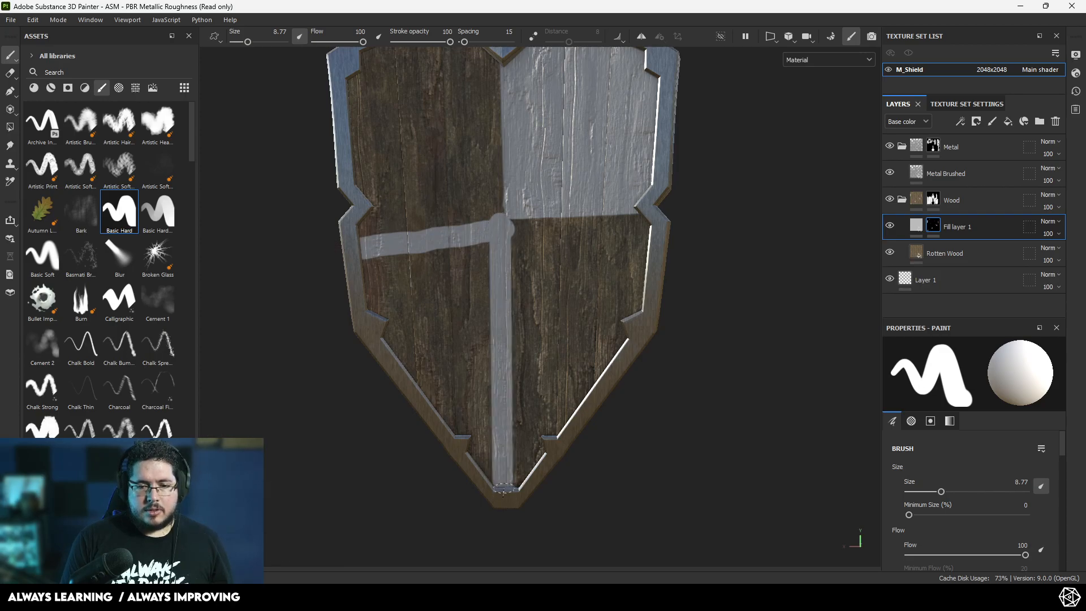
# Step: Fill the back's lower-left wood quarter in the mask at brush size 16.49
pyautogui.moveTo(490, 242); pyautogui.dragTo(370, 263)
pyautogui.hotkey('ctrl', 'z')
pyautogui.keyDown('ctrl'); pyautogui.moveTo(388, 277); pyautogui.dragTo(418, 277, button='right'); pyautogui.keyUp('ctrl')
pyautogui.press('x')
pyautogui.moveTo(385, 277)
pyautogui.mouseDown()
pyautogui.moveTo(379, 267)
pyautogui.moveTo(469, 264)
pyautogui.moveTo(470, 373)
pyautogui.moveTo(413, 340)
pyautogui.moveTo(444, 291)
pyautogui.moveTo(462, 414)
pyautogui.moveTo(476, 328)
pyautogui.mouseUp()
pyautogui.keyDown('alt'); pyautogui.moveTo(465, 295); pyautogui.dragTo(517, 348, button='right'); pyautogui.keyUp('alt')
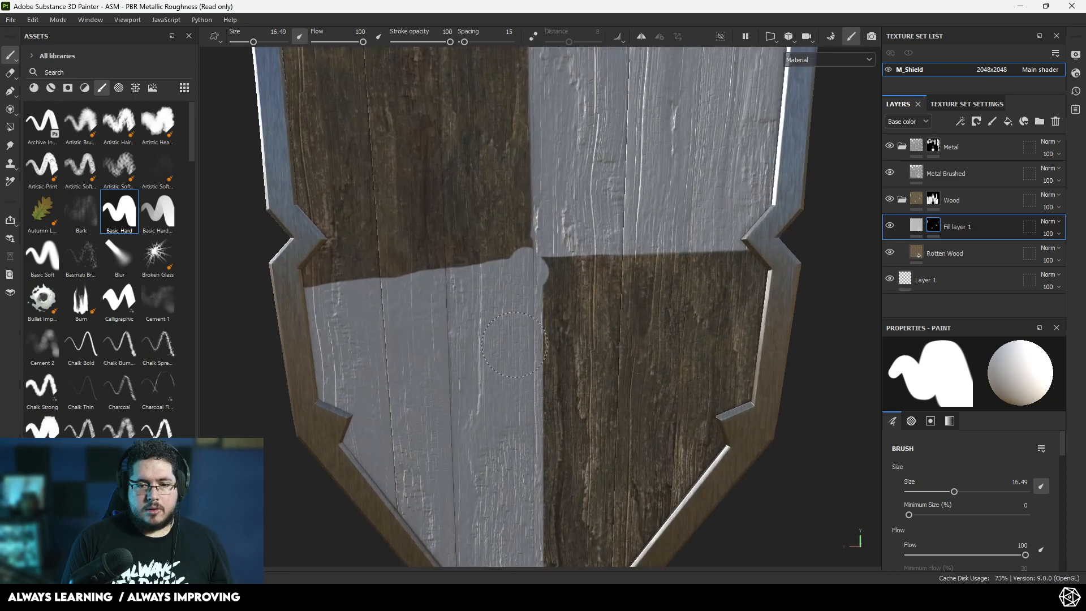
# Step: Straighten the upper edge of the back's lower-left quarter with a straight mask stroke at brush size 10.12
pyautogui.keyDown('alt'); pyautogui.moveTo(517, 347); pyautogui.dragTo(510, 250); pyautogui.keyUp('alt')
pyautogui.keyDown('ctrl'); pyautogui.moveTo(509, 250); pyautogui.dragTo(484, 250, button='right'); pyautogui.keyUp('ctrl')
pyautogui.moveTo(510, 249)
pyautogui.keyDown('alt'); pyautogui.mouseDown()
pyautogui.moveTo(527, 278)
pyautogui.moveTo(331, 267)
pyautogui.moveTo(309, 254)
pyautogui.mouseUp(); pyautogui.keyUp('alt')
pyautogui.hotkey('ctrl', 'z')
pyautogui.click(326, 257)
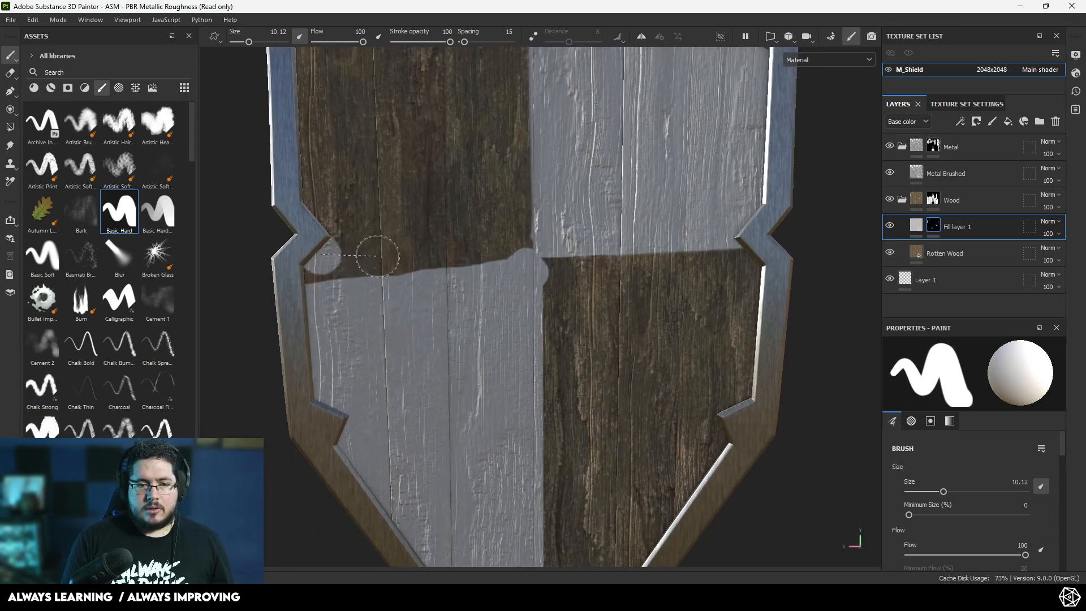
pyautogui.keyDown('shift'); pyautogui.click(521, 256); pyautogui.keyUp('shift')
pyautogui.moveTo(612, 307)
pyautogui.keyDown('ctrl'); pyautogui.mouseDown(button='right')
pyautogui.moveTo(222, 185)
pyautogui.moveTo(113, 170)
pyautogui.mouseUp(button='right'); pyautogui.keyUp('ctrl')
pyautogui.press('x')
pyautogui.keyDown('alt'); pyautogui.moveTo(395, 283); pyautogui.dragTo(642, 296); pyautogui.keyUp('alt')
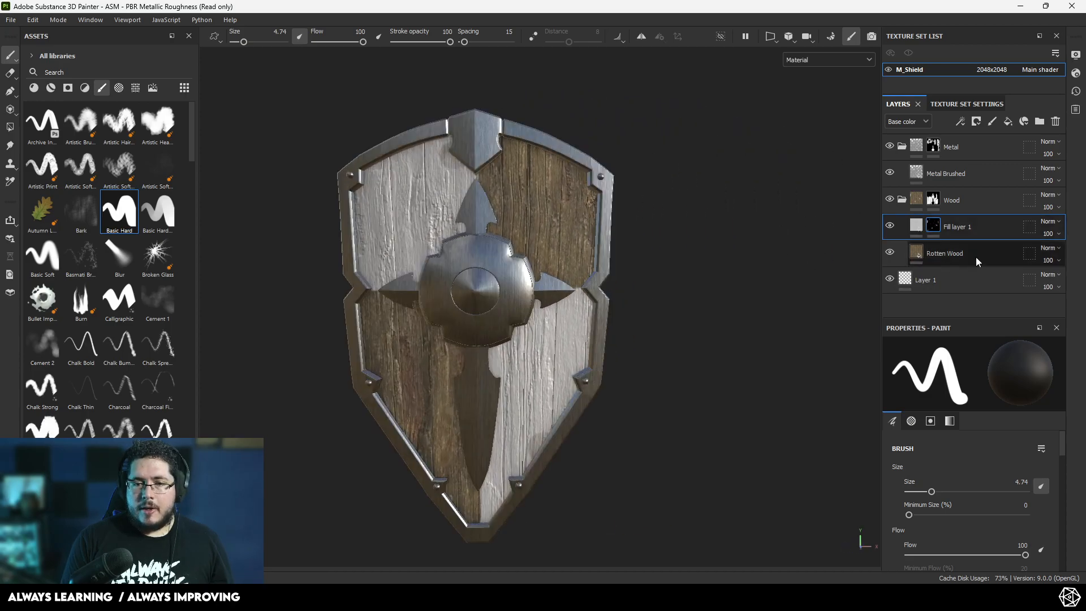
# Step: Add a Dirt generator to the fill layer's mask
pyautogui.rightClick(937, 229)
pyautogui.click(969, 369)
pyautogui.click(952, 383)
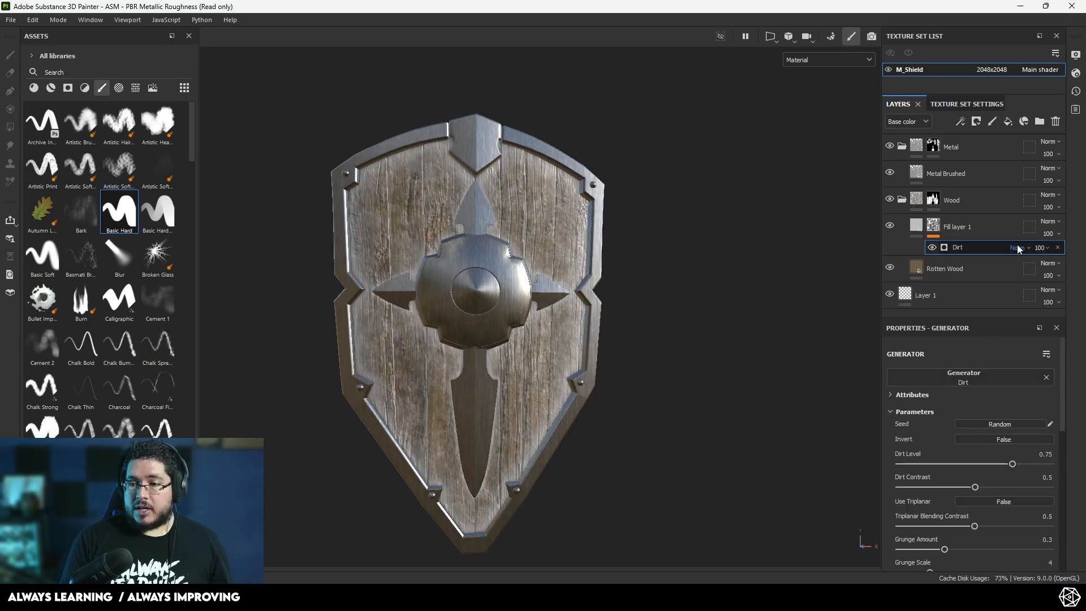
# Step: Set the blending mode of the Dirt generator on the fill layer's mask to Multiply
pyautogui.click(1017, 247)
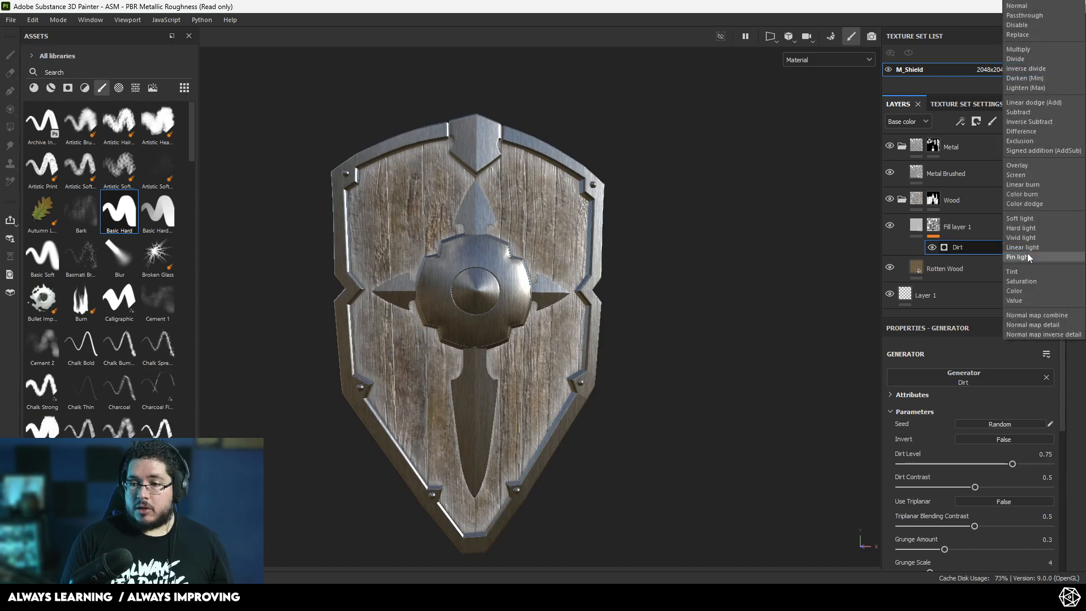
pyautogui.click(1026, 52)
pyautogui.keyDown('alt'); pyautogui.moveTo(704, 175); pyautogui.dragTo(752, 396, button='right'); pyautogui.keyUp('alt')
pyautogui.keyDown('alt'); pyautogui.moveTo(396, 254); pyautogui.dragTo(480, 253); pyautogui.keyUp('alt')
pyautogui.keyDown('alt'); pyautogui.moveTo(480, 254); pyautogui.dragTo(597, 417, button='middle'); pyautogui.keyUp('alt')
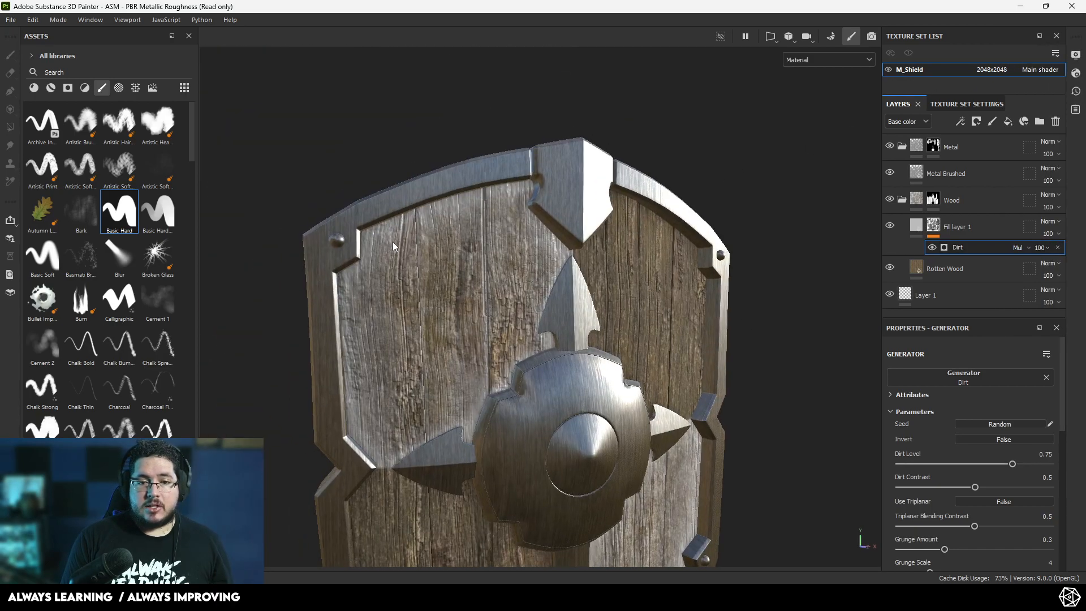
# Step: Try different level, contrast and invert settings on the Dirt generator
pyautogui.moveTo(970, 488); pyautogui.dragTo(990, 464)
pyautogui.click(1024, 440)
pyautogui.moveTo(1039, 487); pyautogui.dragTo(1010, 464)
pyautogui.click(999, 439)
# Step: Replace the Dirt generator with an inverted Metal Edge Wear generator at wear level 0.94 and wear contrast 0.39
pyautogui.click(958, 376)
pyautogui.click(1028, 479)
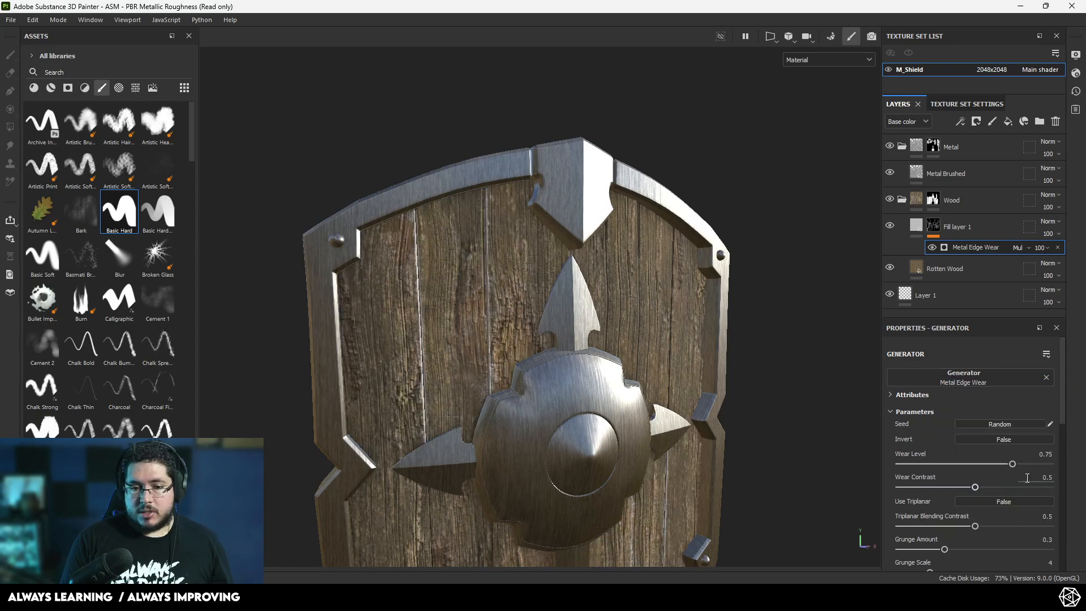
pyautogui.click(1007, 438)
pyautogui.moveTo(1006, 463); pyautogui.dragTo(1041, 463)
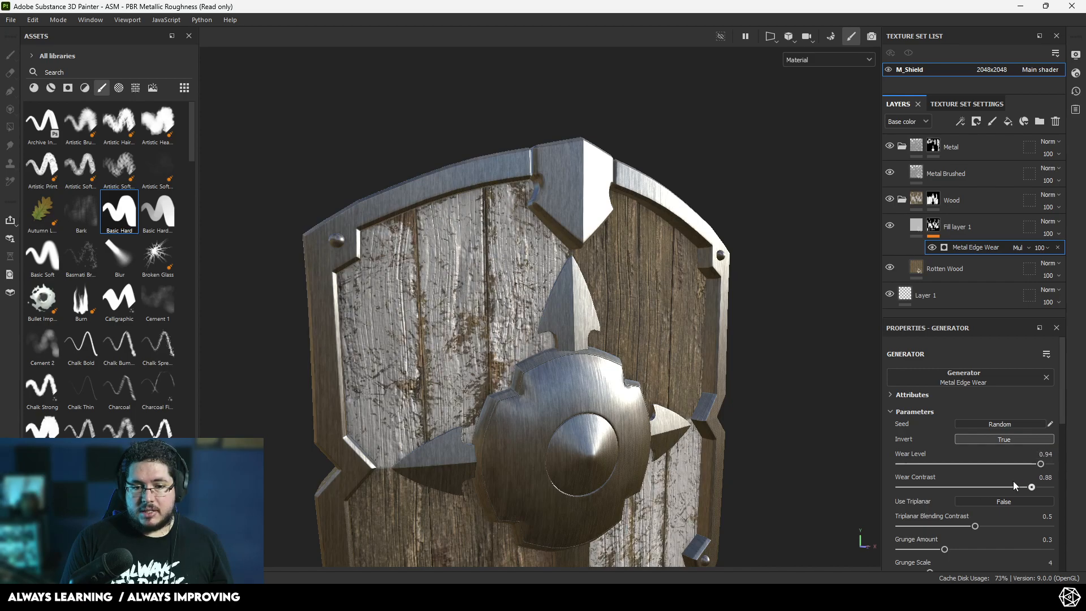
pyautogui.keyDown('alt'); pyautogui.moveTo(836, 452); pyautogui.dragTo(820, 453); pyautogui.keyUp('alt')
pyautogui.keyDown('alt'); pyautogui.moveTo(820, 453); pyautogui.dragTo(797, 481, button='right'); pyautogui.keyUp('alt')
pyautogui.keyDown('alt'); pyautogui.moveTo(798, 480); pyautogui.dragTo(681, 381, button='middle'); pyautogui.keyUp('alt')
pyautogui.scroll(3, 594, 362)
pyautogui.keyDown('alt'); pyautogui.moveTo(595, 362); pyautogui.dragTo(656, 439, button='middle'); pyautogui.keyUp('alt')
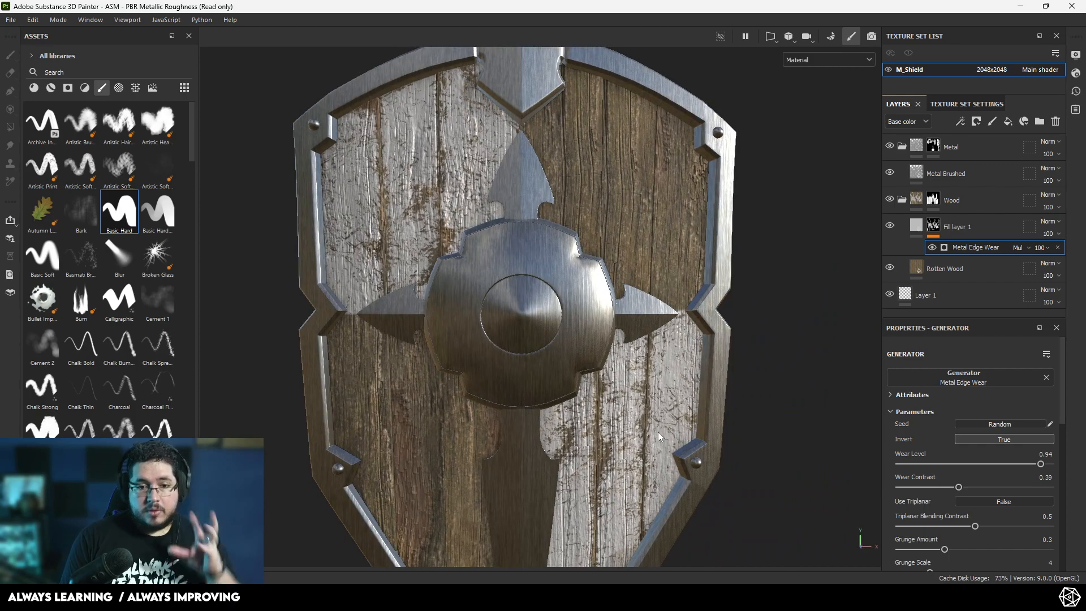
pyautogui.scroll(-2, 595, 294)
# Step: Duplicate Fill layer 1 and remove the Metal Edge Wear generator from the copy's mask
pyautogui.click(973, 232)
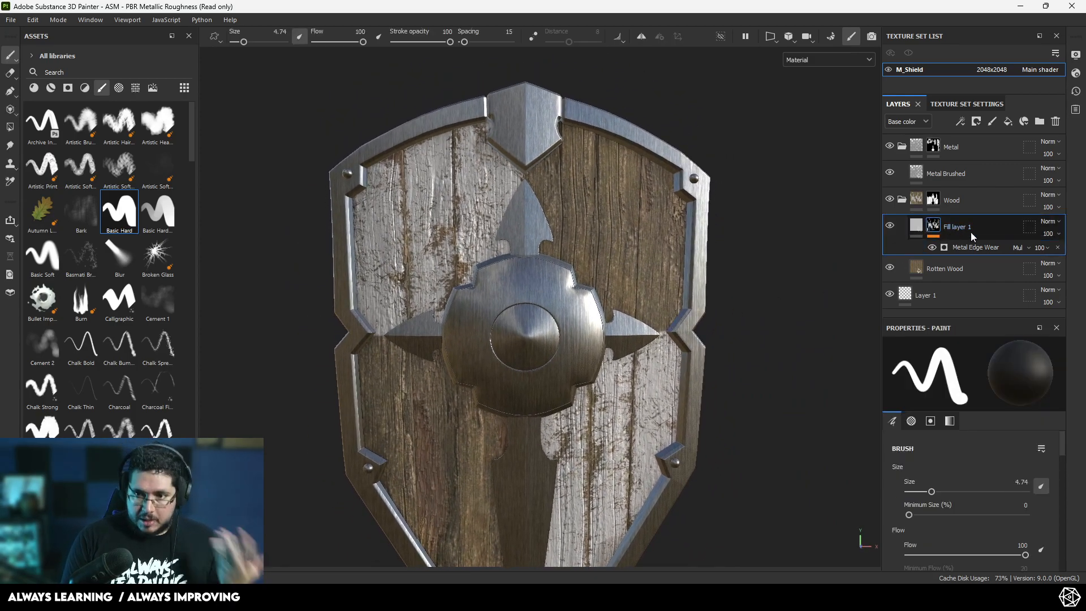
pyautogui.moveTo(939, 234)
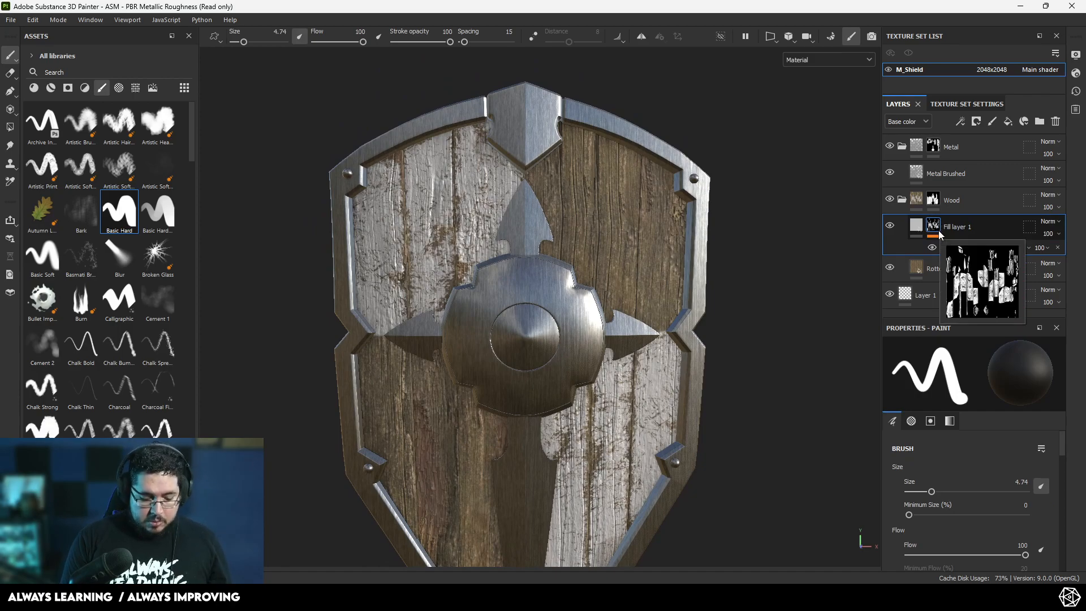
pyautogui.hotkey('ctrl', 'd')
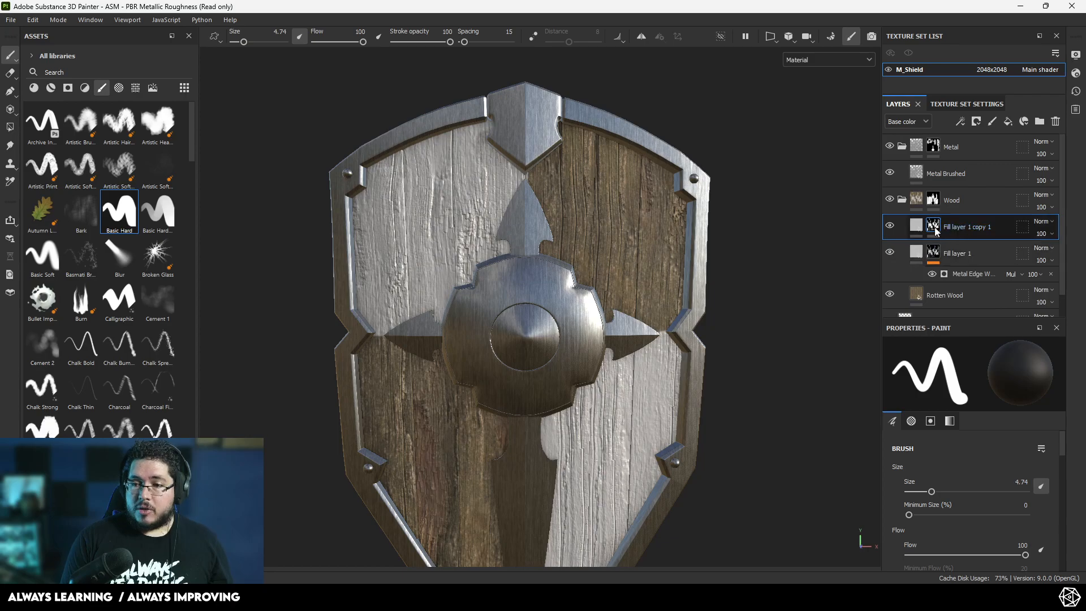
# Step: Try inverting the mask of the duplicated fill layer, then remove the resulting Levels effect
pyautogui.rightClick(935, 231)
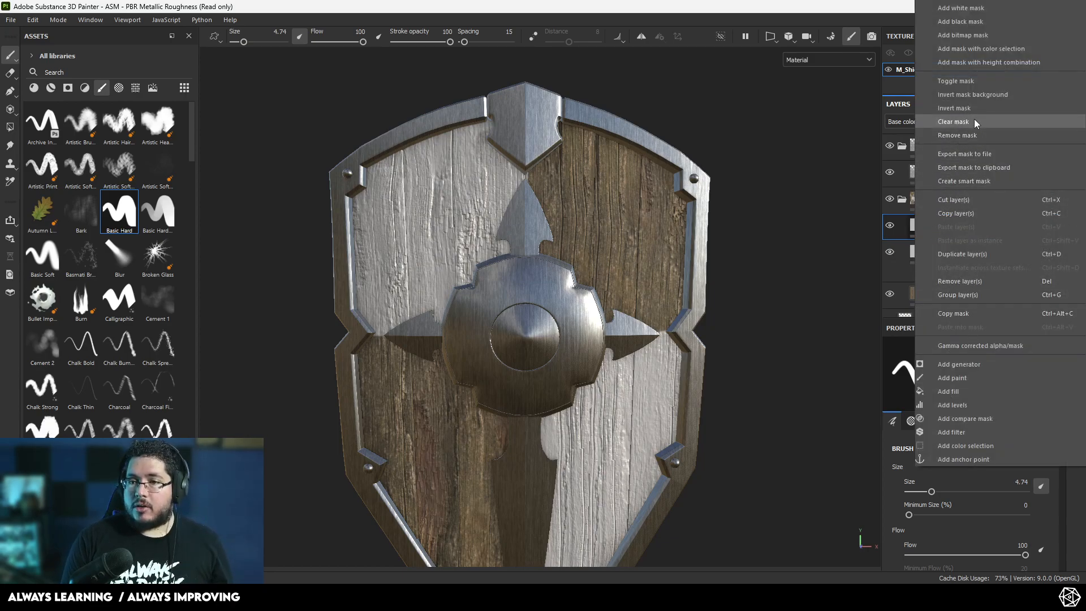
pyautogui.click(962, 108)
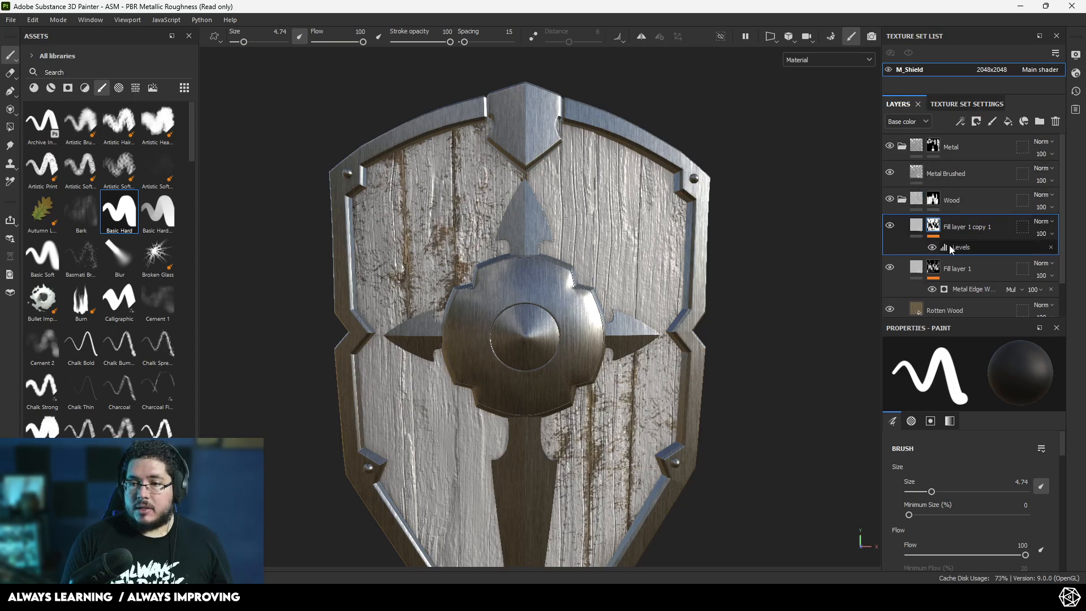
pyautogui.click(1051, 248)
pyautogui.rightClick(931, 225)
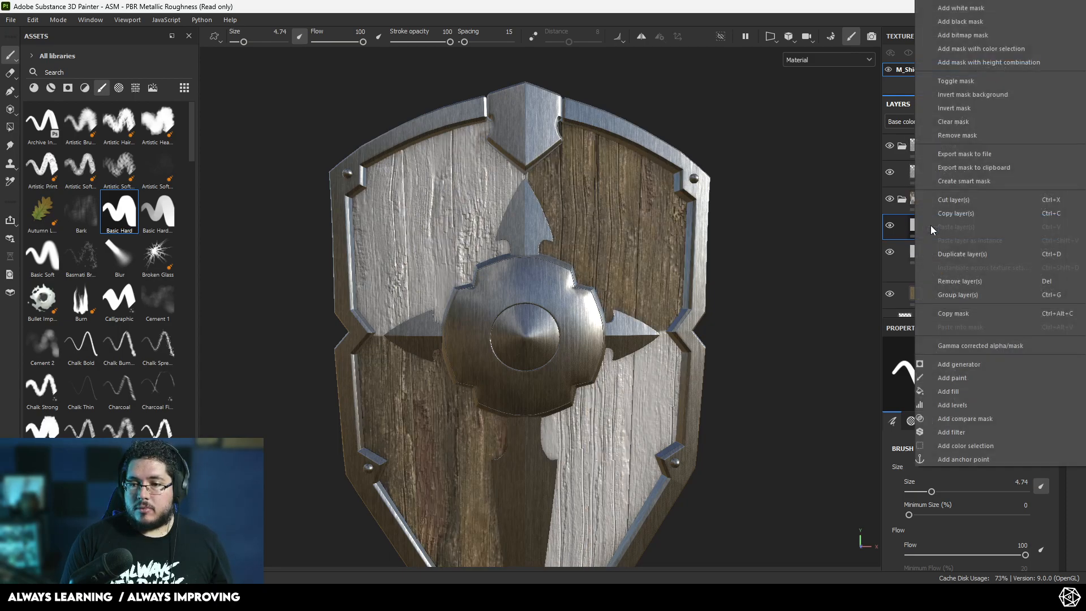
pyautogui.click(870, 168)
# Step: Set the base color of the duplicated fill layer to dark red 892121
pyautogui.click(916, 228)
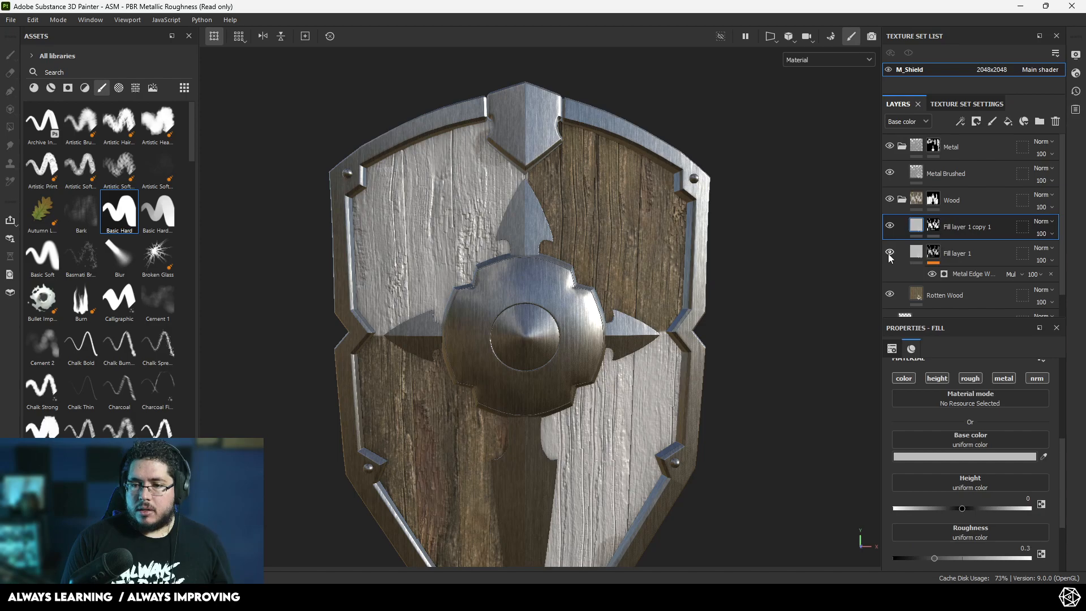
pyautogui.click(964, 456)
pyautogui.moveTo(962, 434)
pyautogui.mouseDown()
pyautogui.moveTo(1065, 402)
pyautogui.moveTo(1025, 481)
pyautogui.moveTo(1030, 457)
pyautogui.mouseUp()
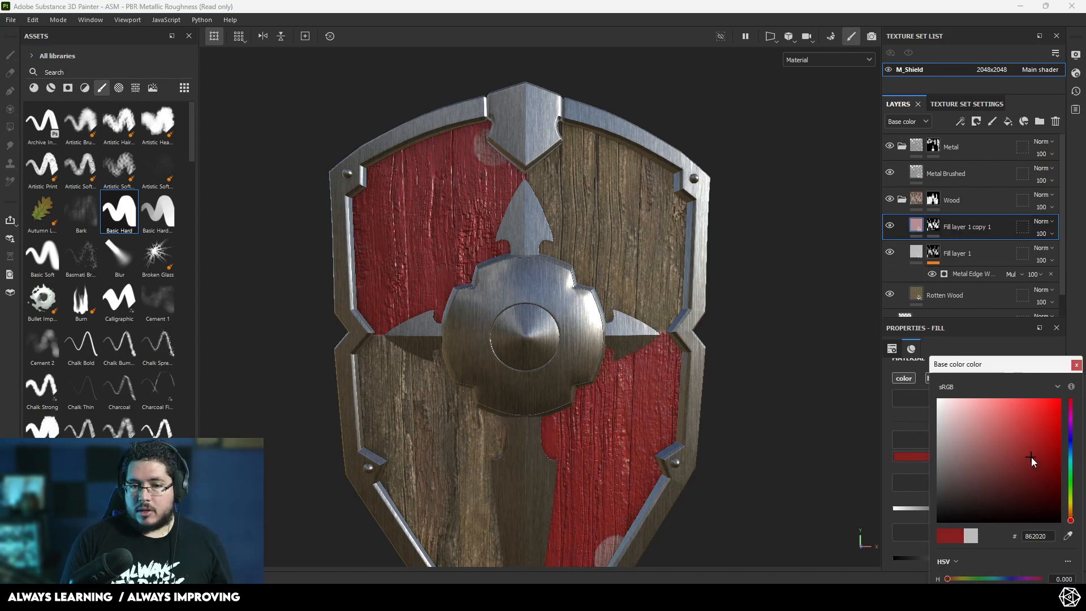
# Step: Try inverting the mask background of the red fill layer and undo it
pyautogui.click(931, 226)
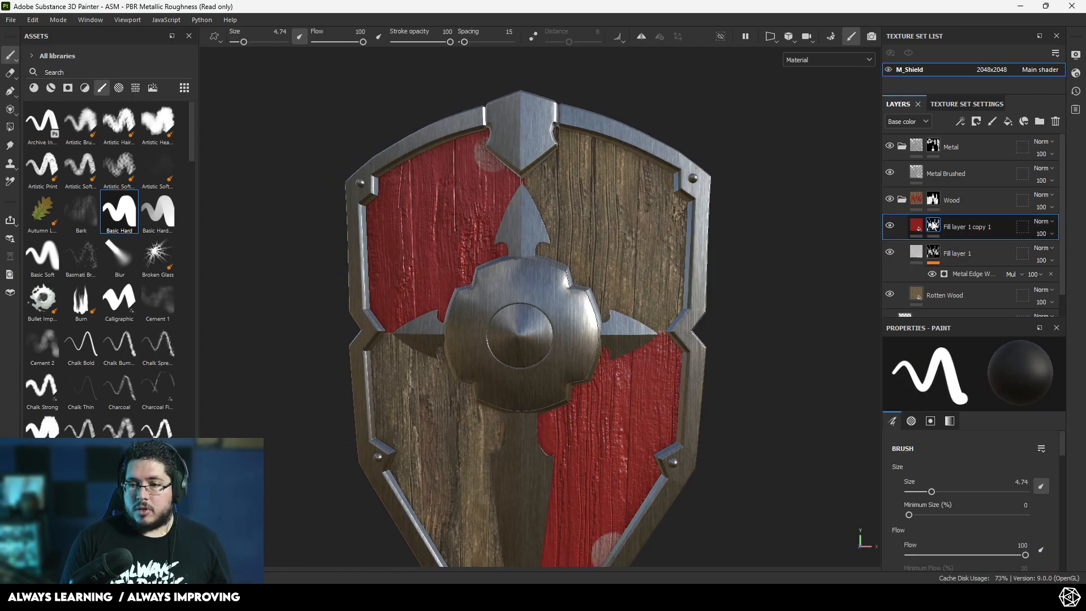
pyautogui.rightClick(928, 226)
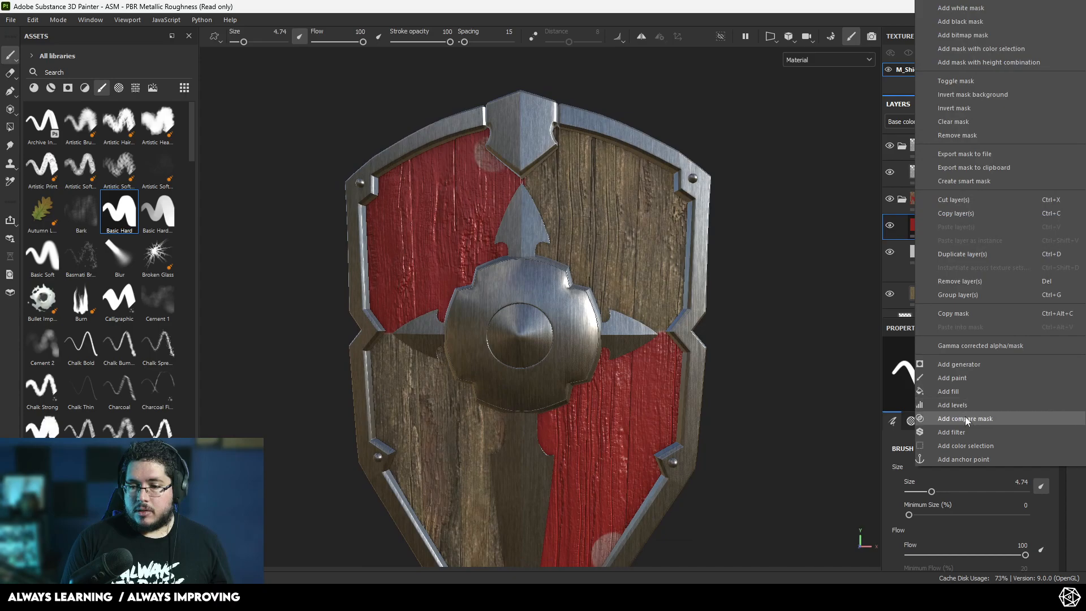
pyautogui.click(961, 93)
pyautogui.hotkey('ctrl', 'z')
# Step: Invert the red fill layer's mask so it covers the opposite wood quarters
pyautogui.rightClick(934, 220)
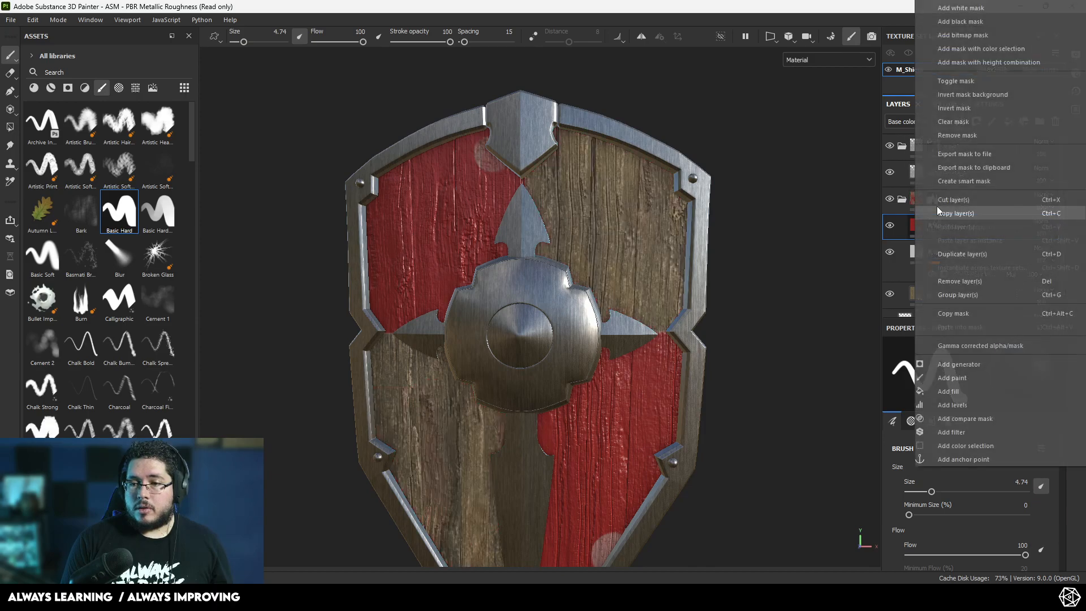
pyautogui.click(959, 112)
pyautogui.keyDown('alt'); pyautogui.moveTo(826, 276); pyautogui.dragTo(648, 248); pyautogui.keyUp('alt')
pyautogui.keyDown('alt'); pyautogui.moveTo(648, 248); pyautogui.dragTo(831, 268, button='right'); pyautogui.keyUp('alt')
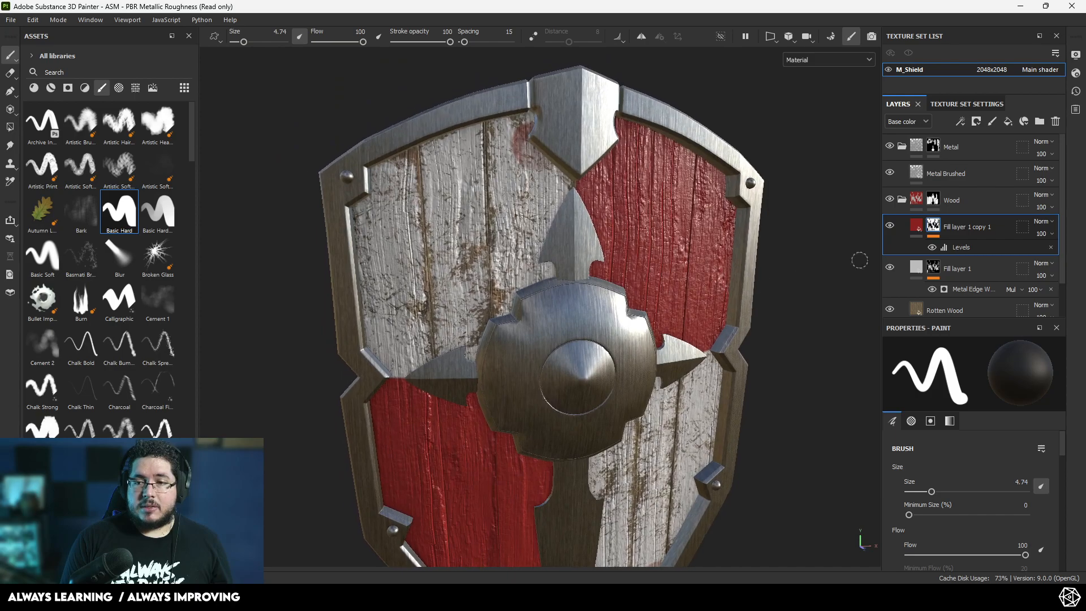
# Step: Remove the stray red spot beside the top metal plate with white in the mask at brush size 15.02
pyautogui.press(']')
pyautogui.keyDown('ctrl'); pyautogui.moveTo(523, 148); pyautogui.dragTo(557, 148, button='right'); pyautogui.keyUp('ctrl')
pyautogui.press('x')
pyautogui.click(521, 151)
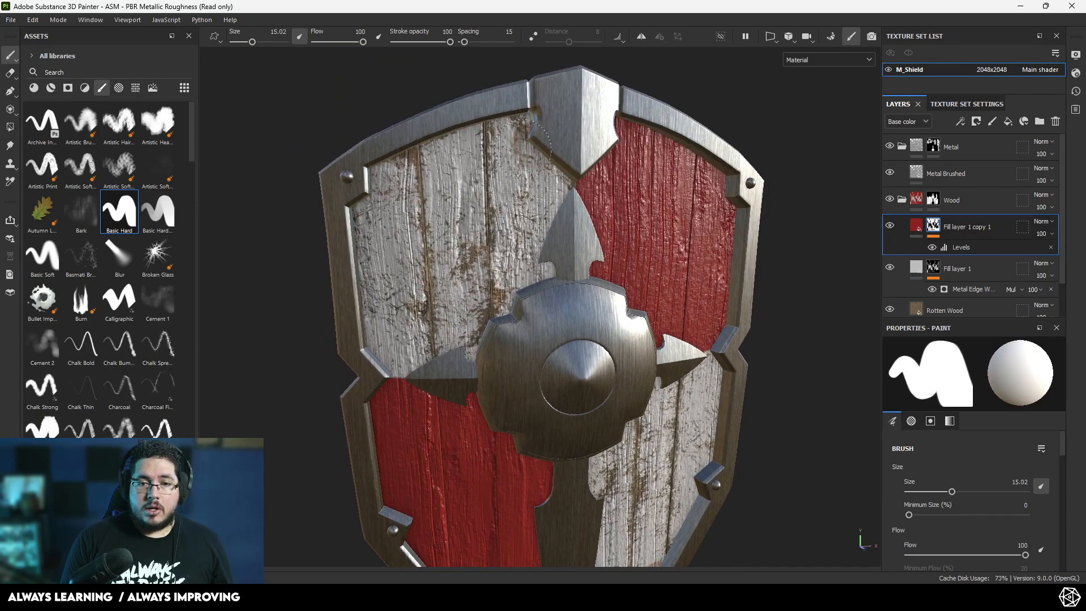
# Step: Touch up the lower edge of the back's upper-left red quarter with a mask stroke at brush size 10.22
pyautogui.keyDown('alt'); pyautogui.moveTo(465, 356); pyautogui.dragTo(441, 362); pyautogui.keyUp('alt')
pyautogui.keyDown('alt'); pyautogui.moveTo(651, 554); pyautogui.dragTo(601, 407, button='middle'); pyautogui.keyUp('alt')
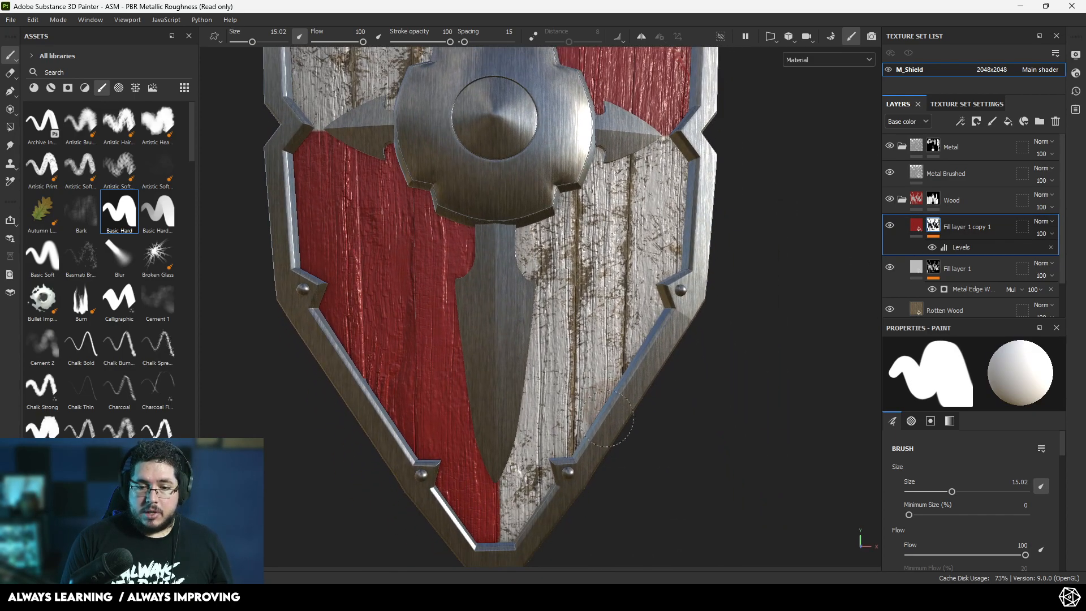
pyautogui.keyDown('alt'); pyautogui.moveTo(667, 339); pyautogui.dragTo(589, 339, button='right'); pyautogui.keyUp('alt')
pyautogui.keyDown('alt'); pyautogui.moveTo(794, 295); pyautogui.dragTo(652, 276); pyautogui.keyUp('alt')
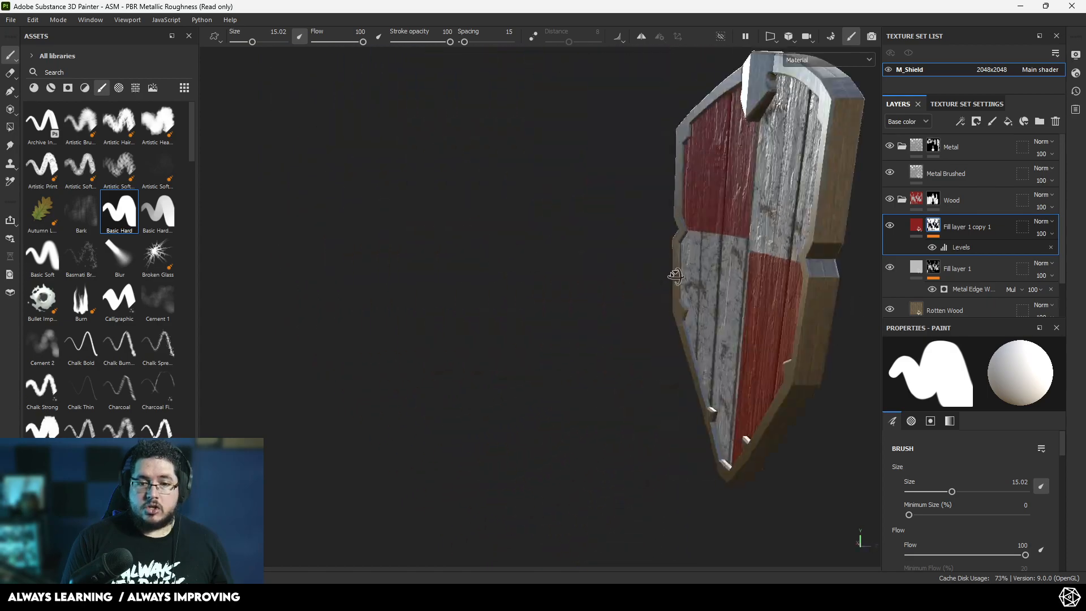
pyautogui.keyDown('alt'); pyautogui.moveTo(792, 251); pyautogui.dragTo(541, 326, button='middle'); pyautogui.keyUp('alt')
pyautogui.keyDown('shift'); pyautogui.moveTo(526, 326); pyautogui.dragTo(565, 334, button='right'); pyautogui.keyUp('shift')
pyautogui.keyDown('alt'); pyautogui.moveTo(564, 336); pyautogui.dragTo(634, 346); pyautogui.keyUp('alt')
pyautogui.keyDown('alt'); pyautogui.moveTo(566, 429); pyautogui.dragTo(636, 481, button='right'); pyautogui.keyUp('alt')
pyautogui.keyDown('alt'); pyautogui.moveTo(521, 317); pyautogui.dragTo(492, 305); pyautogui.keyUp('alt')
pyautogui.keyDown('ctrl'); pyautogui.moveTo(492, 309); pyautogui.dragTo(469, 309, button='right'); pyautogui.keyUp('ctrl')
pyautogui.press('x')
pyautogui.moveTo(334, 287); pyautogui.dragTo(459, 287)
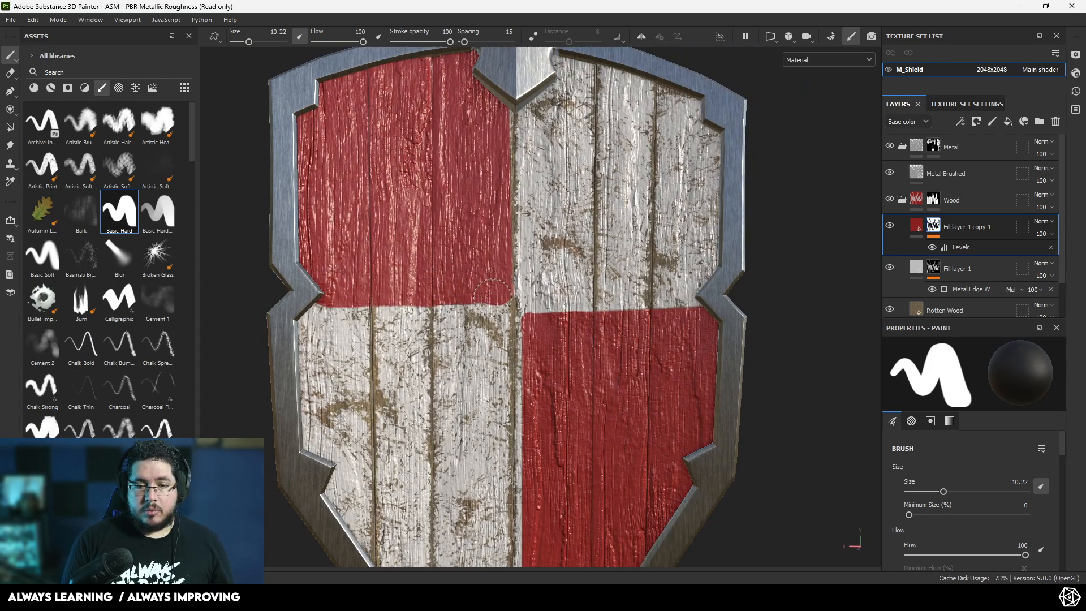
# Step: Extend the inner corner of the back's lower-right red quarter with a short mask stroke
pyautogui.press('x')
pyautogui.moveTo(541, 332); pyautogui.dragTo(539, 357)
pyautogui.press('x')
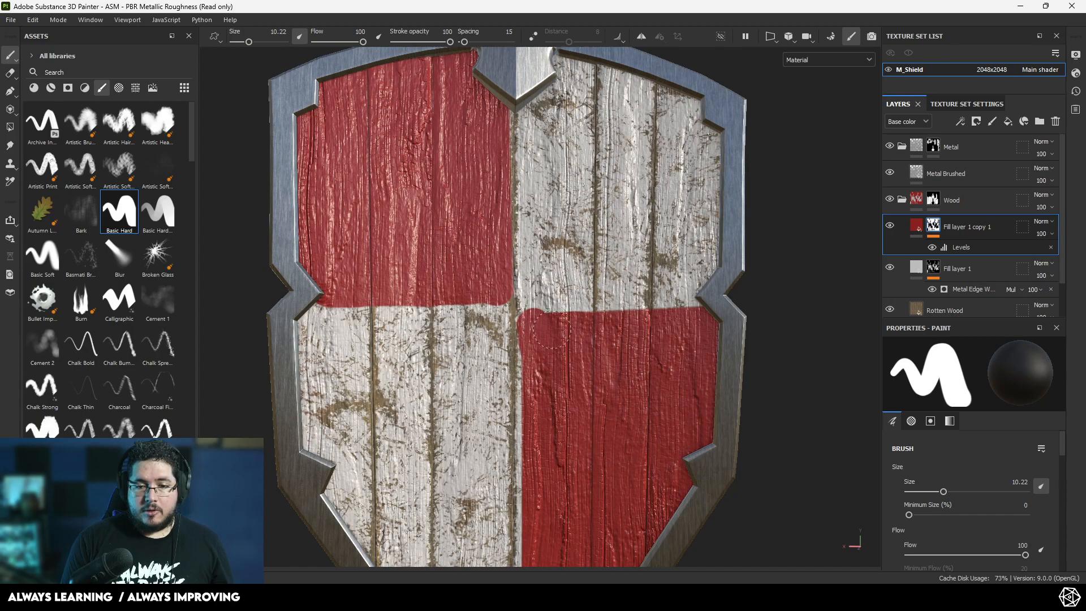
# Step: Add an inverted Metal Edge Wear generator to the red layer's mask and set its blending mode to Multiply
pyautogui.rightClick(932, 226)
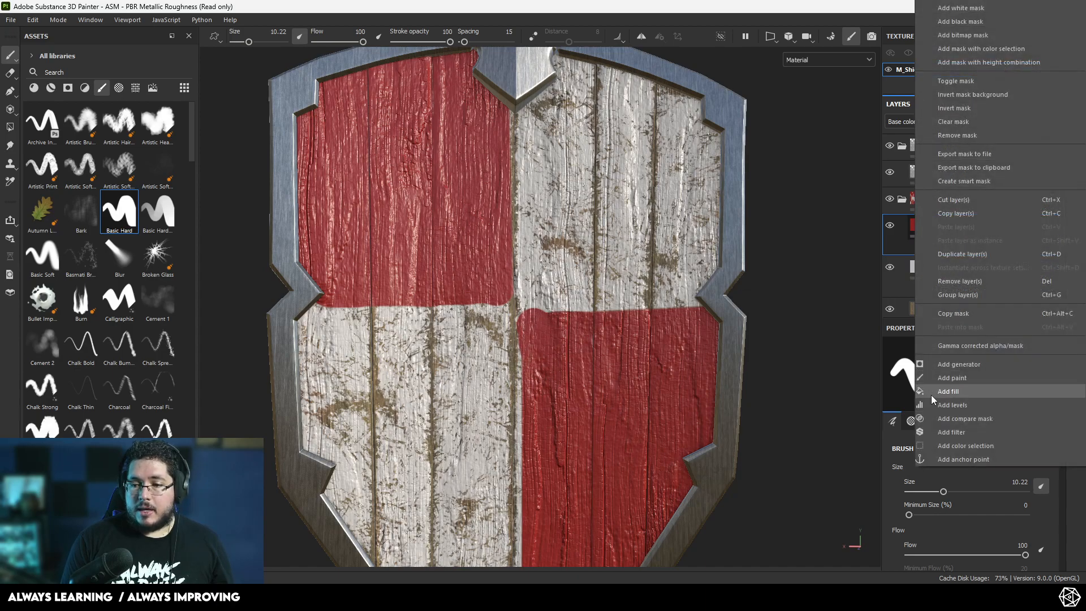
pyautogui.click(961, 364)
pyautogui.click(962, 378)
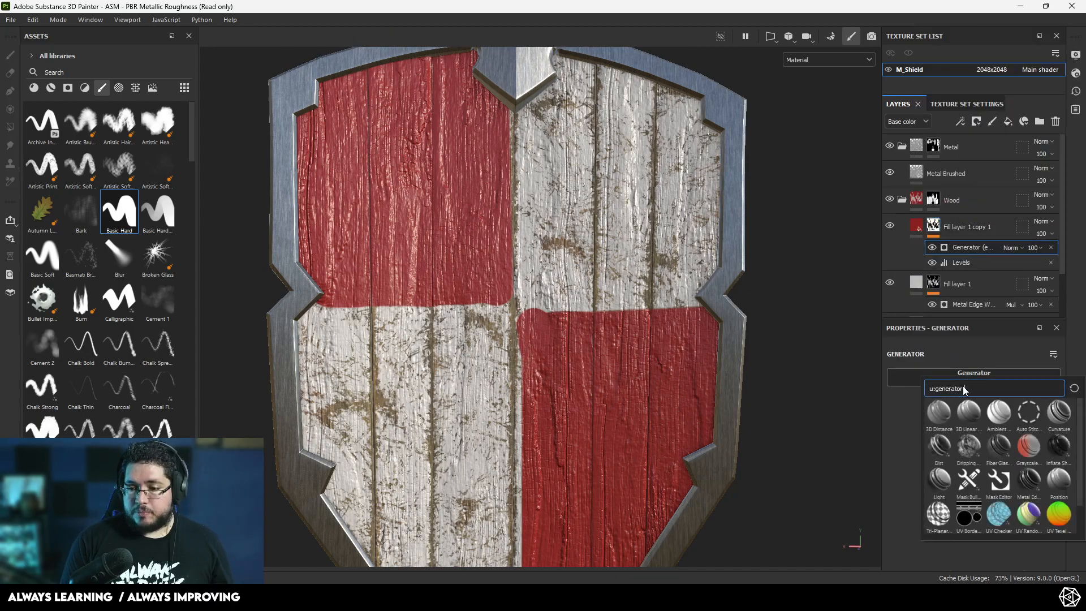
pyautogui.click(1029, 481)
pyautogui.click(1012, 437)
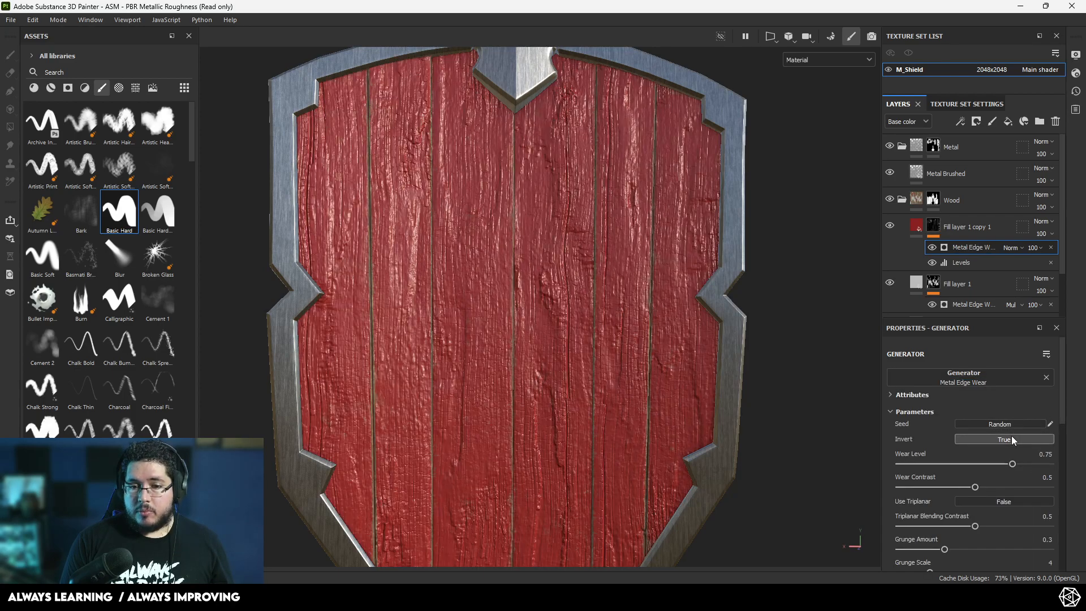
pyautogui.click(1010, 247)
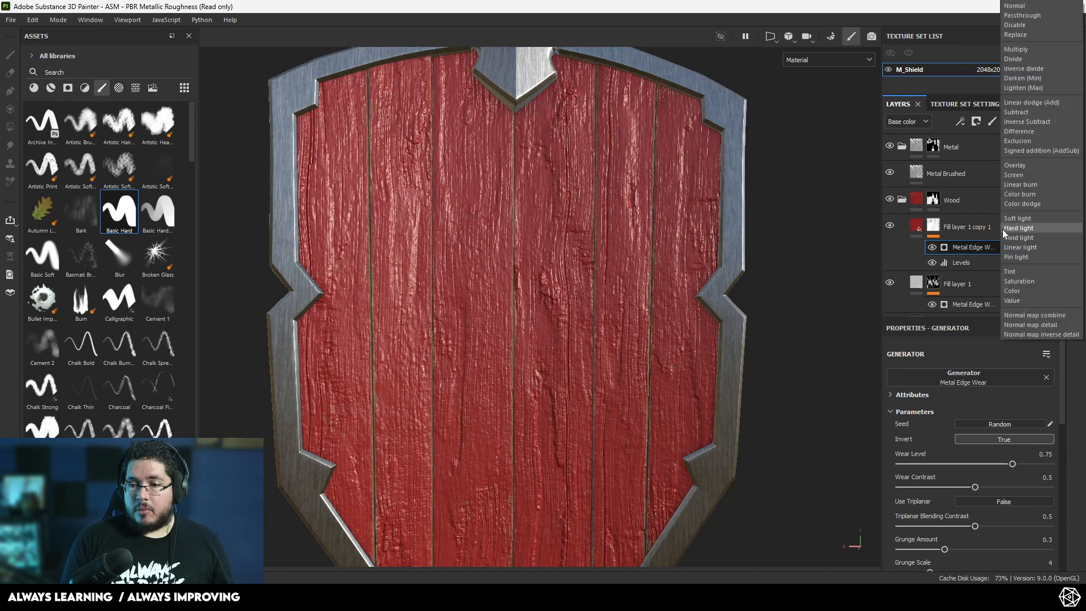
pyautogui.click(1013, 51)
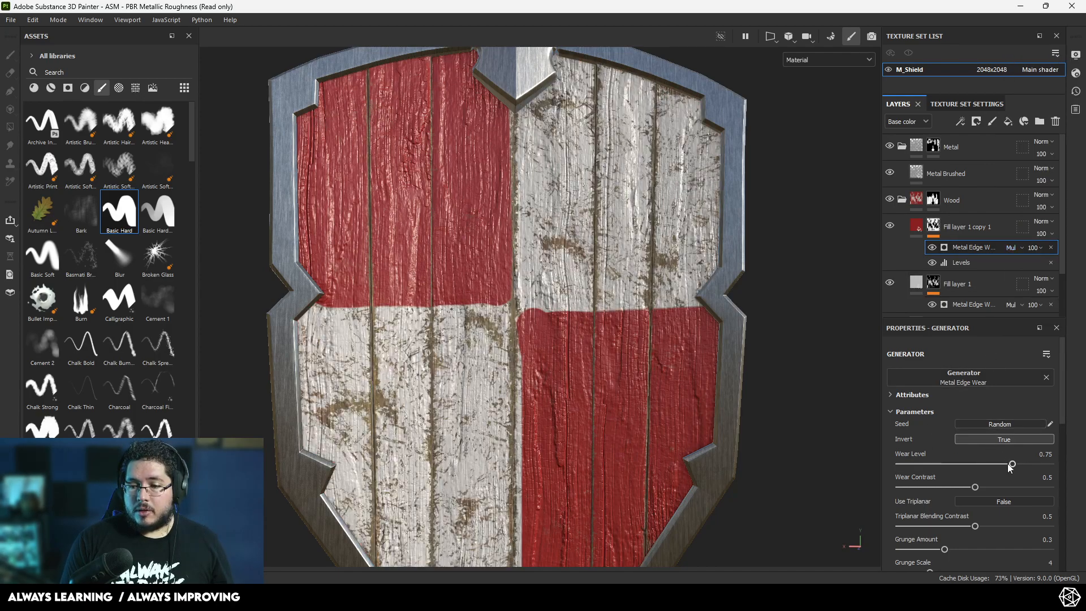
# Step: Set the wear level of the red layer's Metal Edge Wear generator to 0.91 and check the shield's front
pyautogui.moveTo(944, 468); pyautogui.dragTo(1038, 464)
pyautogui.scroll(-3, 645, 367)
pyautogui.keyDown('alt'); pyautogui.moveTo(407, 362); pyautogui.dragTo(645, 368); pyautogui.keyUp('alt')
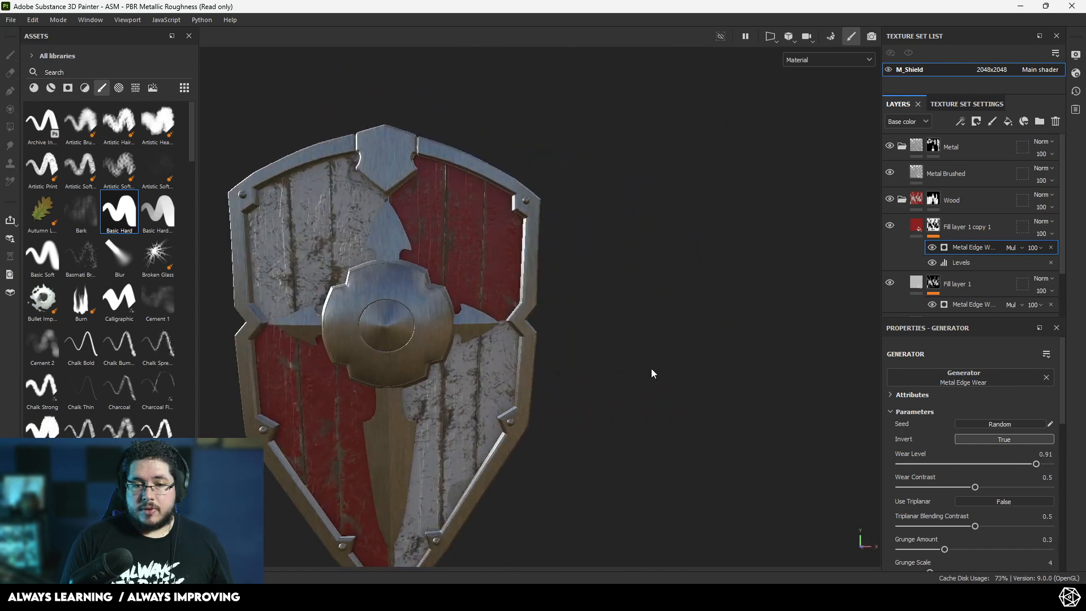
pyautogui.keyDown('alt'); pyautogui.moveTo(529, 368); pyautogui.dragTo(649, 364, button='middle'); pyautogui.keyUp('alt')
pyautogui.keyDown('shift'); pyautogui.moveTo(649, 364); pyautogui.dragTo(566, 374, button='right'); pyautogui.keyUp('shift')
pyautogui.keyDown('alt'); pyautogui.moveTo(597, 393); pyautogui.dragTo(588, 413); pyautogui.keyUp('alt')
pyautogui.keyDown('alt'); pyautogui.moveTo(593, 415); pyautogui.dragTo(683, 435, button='right'); pyautogui.keyUp('alt')
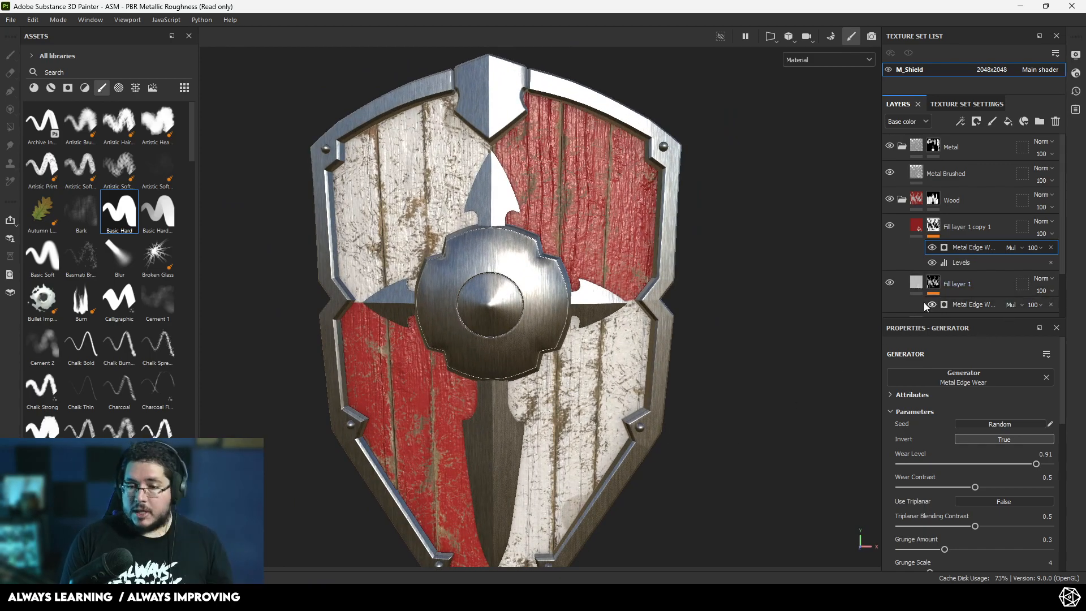
# Step: Set the red fill layer's blending mode to Overlay and inspect the upper red quarter up close
pyautogui.click(1040, 221)
pyautogui.click(1009, 393)
pyautogui.keyDown('alt'); pyautogui.moveTo(741, 281); pyautogui.dragTo(679, 186); pyautogui.keyUp('alt')
pyautogui.keyDown('alt'); pyautogui.moveTo(650, 142); pyautogui.dragTo(651, 328, button='middle'); pyautogui.keyUp('alt')
pyautogui.keyDown('alt'); pyautogui.moveTo(651, 328); pyautogui.dragTo(731, 358, button='right'); pyautogui.keyUp('alt')
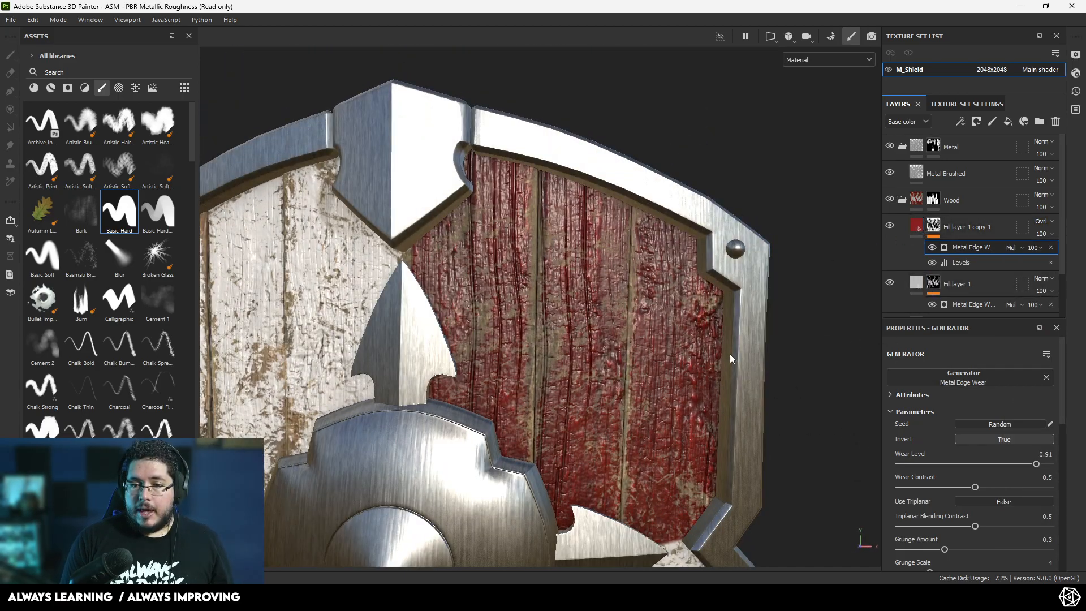
pyautogui.press('f')
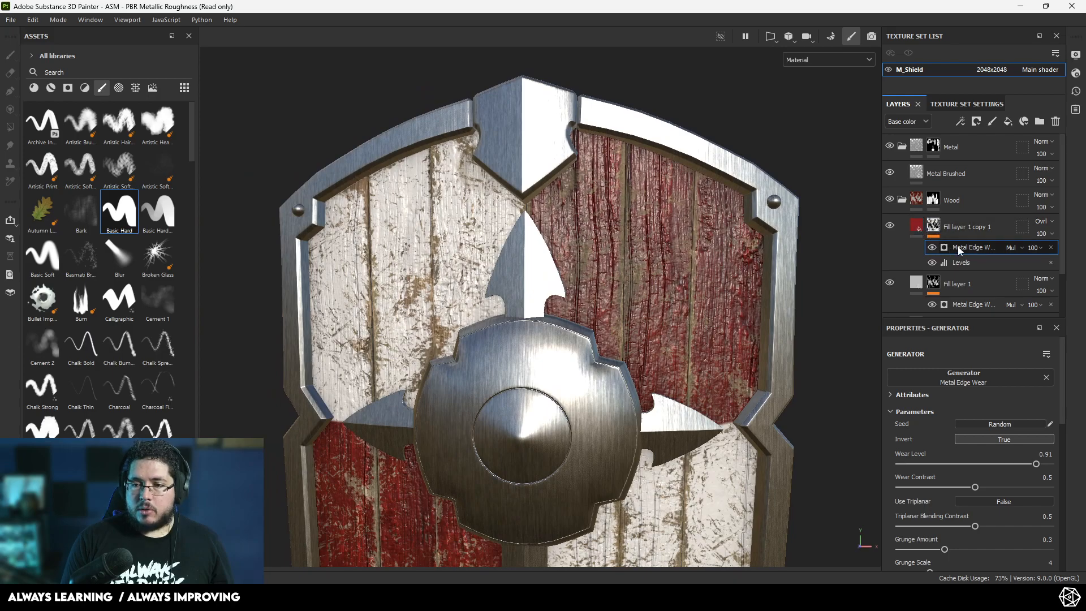
# Step: Lower the wear level of the red layer's Metal Edge Wear generator to 0.88
pyautogui.moveTo(1037, 465)
pyautogui.mouseDown()
pyautogui.moveTo(1012, 465)
pyautogui.moveTo(1032, 464)
pyautogui.mouseUp()
pyautogui.scroll(-2, 738, 400)
pyautogui.keyDown('alt'); pyautogui.moveTo(738, 400); pyautogui.dragTo(750, 287, button='middle'); pyautogui.keyUp('alt')
pyautogui.scroll(-2, 667, 339)
pyautogui.moveTo(667, 339)
pyautogui.keyDown('alt'); pyautogui.mouseDown()
pyautogui.moveTo(616, 333)
pyautogui.moveTo(652, 340)
pyautogui.mouseUp(); pyautogui.keyUp('alt')
pyautogui.scroll(-1, 652, 340)
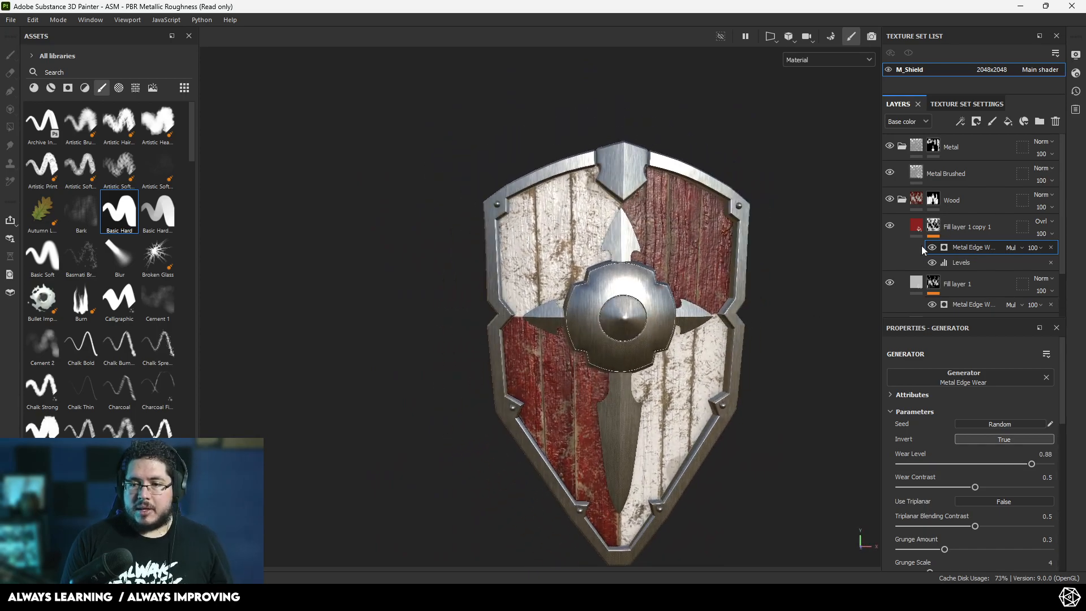
# Step: Set the red fill layer's roughness to 0.5388 and lighten its base color to a softer red
pyautogui.click(915, 225)
pyautogui.moveTo(935, 524); pyautogui.dragTo(966, 525)
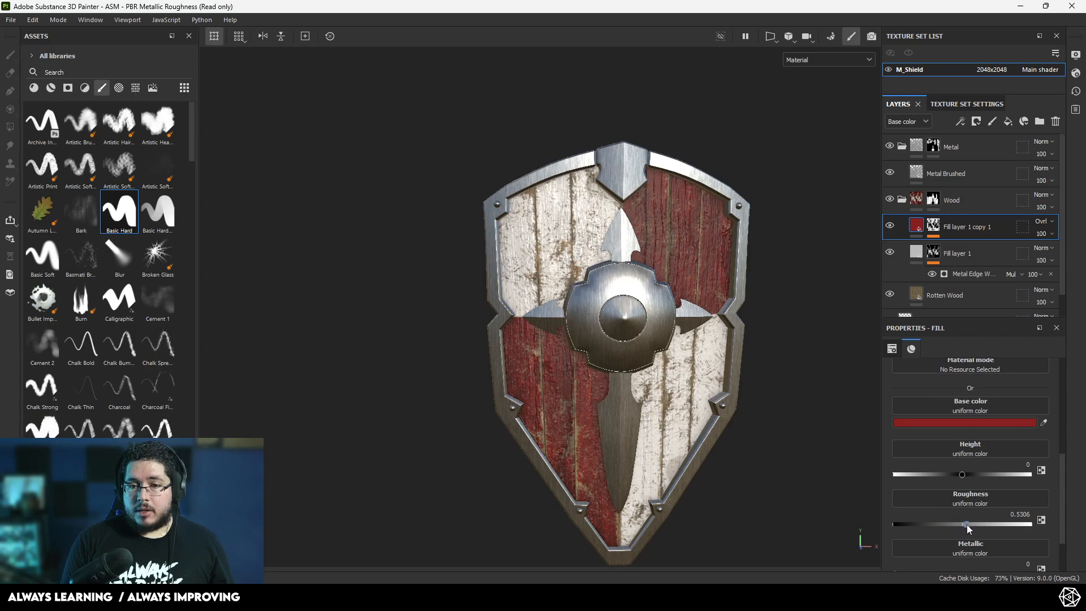
pyautogui.click(983, 421)
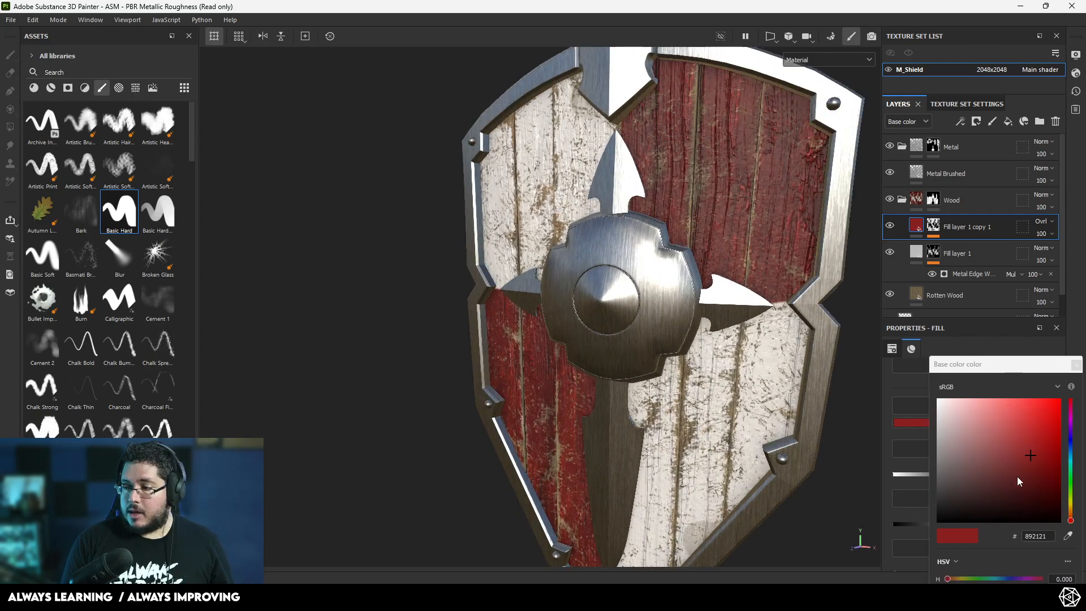
pyautogui.moveTo(1002, 458); pyautogui.dragTo(1008, 440)
pyautogui.keyDown('alt'); pyautogui.moveTo(817, 378); pyautogui.dragTo(827, 322); pyautogui.keyUp('alt')
pyautogui.click(1075, 365)
pyautogui.keyDown('alt'); pyautogui.moveTo(650, 305); pyautogui.dragTo(669, 360); pyautogui.keyUp('alt')
pyautogui.scroll(-3, 624, 351)
pyautogui.scroll(-1, 624, 350)
pyautogui.scroll(2, 624, 351)
pyautogui.keyDown('alt'); pyautogui.moveTo(669, 361); pyautogui.dragTo(576, 332, button='middle'); pyautogui.keyUp('alt')
pyautogui.scroll(-2, 576, 332)
pyautogui.keyDown('alt'); pyautogui.moveTo(575, 332); pyautogui.dragTo(622, 336); pyautogui.keyUp('alt')
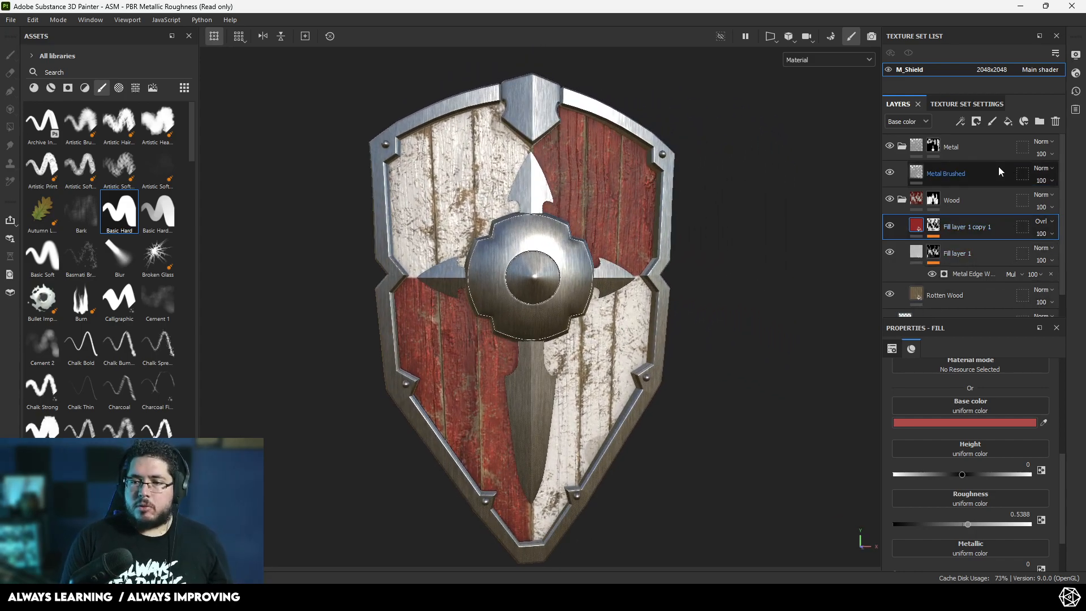
# Step: Add a fill layer above the red layer with a brown base color sampled from Rotten Wood, roughness 0.8449 and a black mask
pyautogui.click(1007, 122)
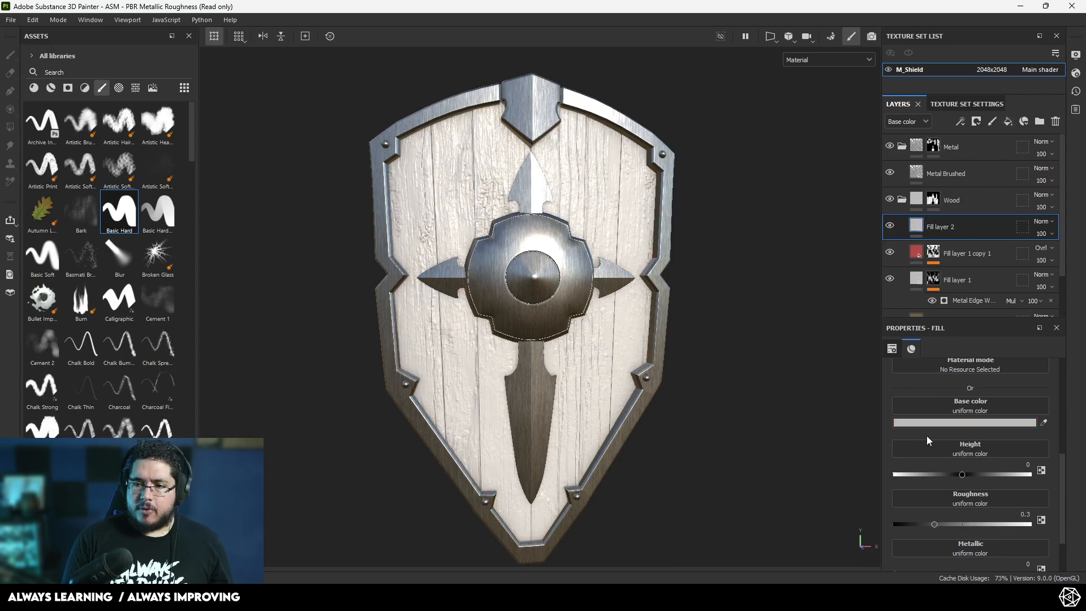
pyautogui.click(913, 312)
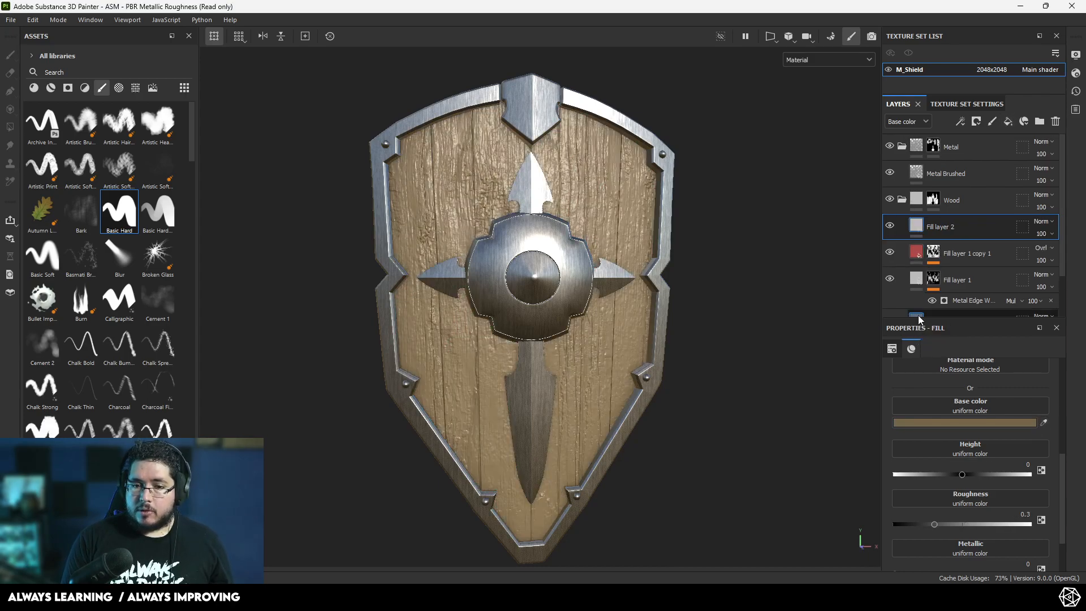
pyautogui.moveTo(953, 524); pyautogui.dragTo(1010, 524)
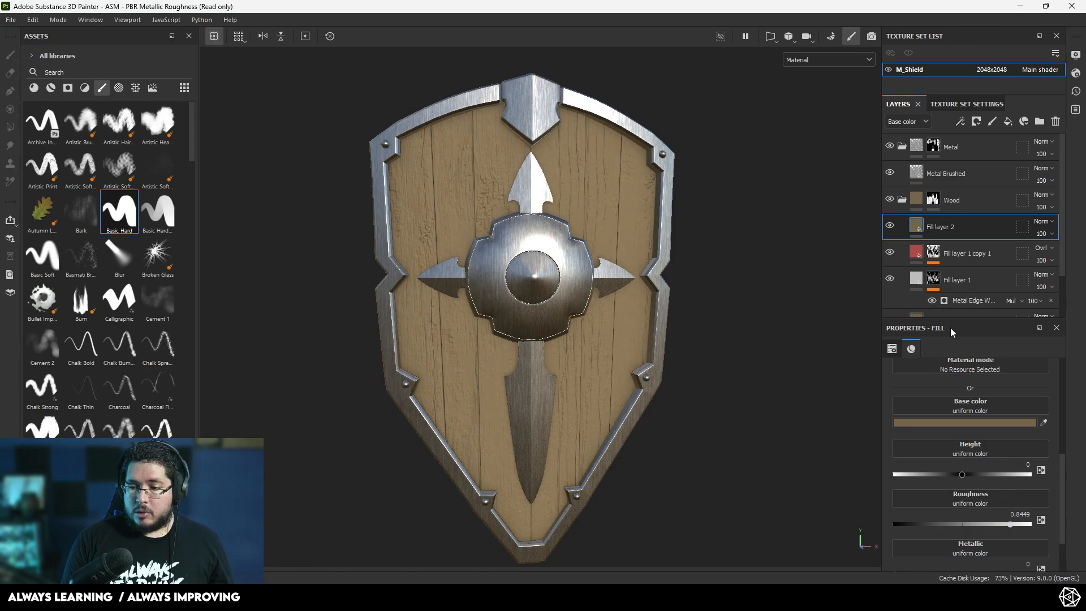
pyautogui.rightClick(935, 231)
pyautogui.click(964, 19)
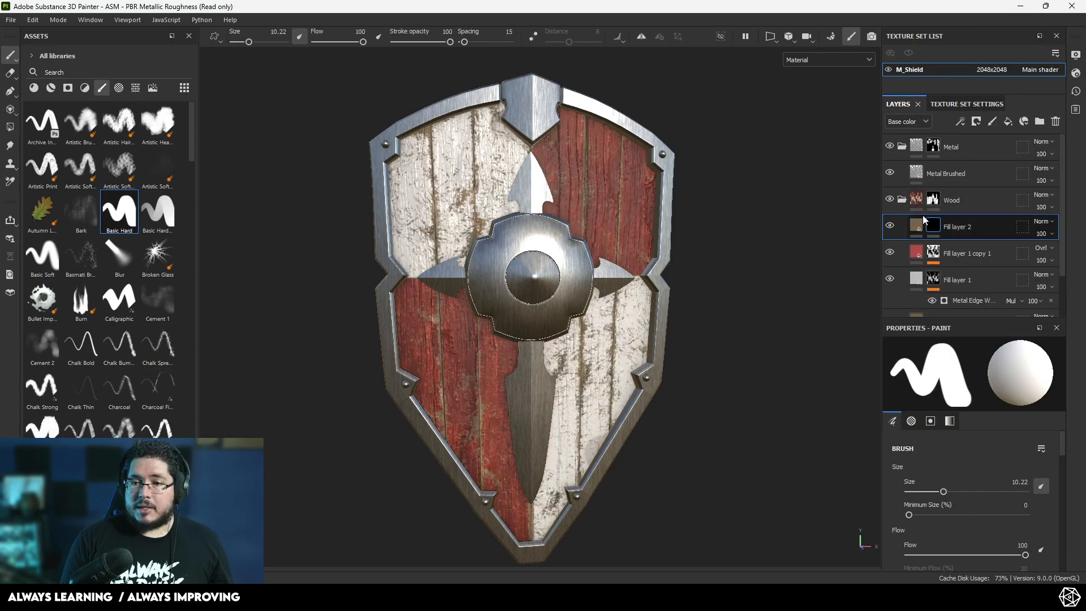
# Step: Add a fill to the brown layer's mask and assign the Grunge Scratches Rough texture to its grayscale
pyautogui.rightClick(932, 229)
pyautogui.click(961, 385)
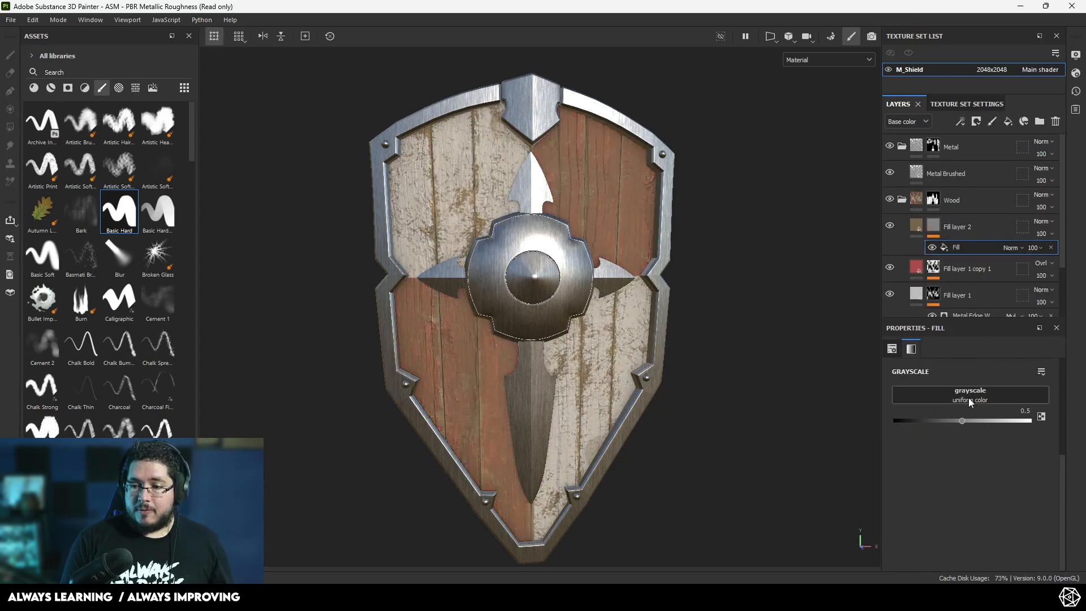
pyautogui.click(970, 396)
pyautogui.write('scratc')
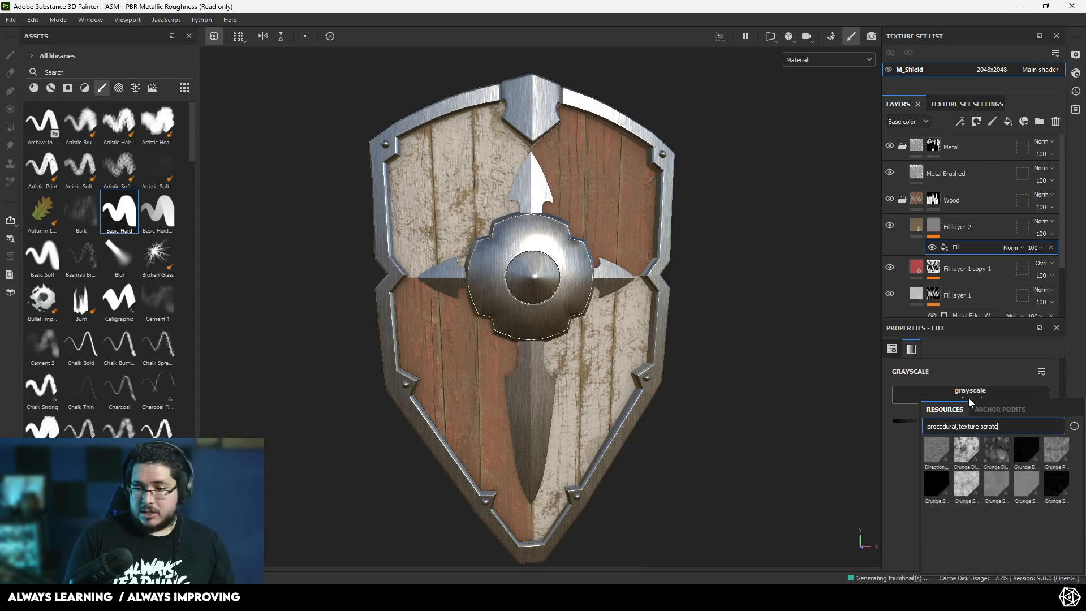
pyautogui.click(1056, 486)
pyautogui.scroll(3, 716, 402)
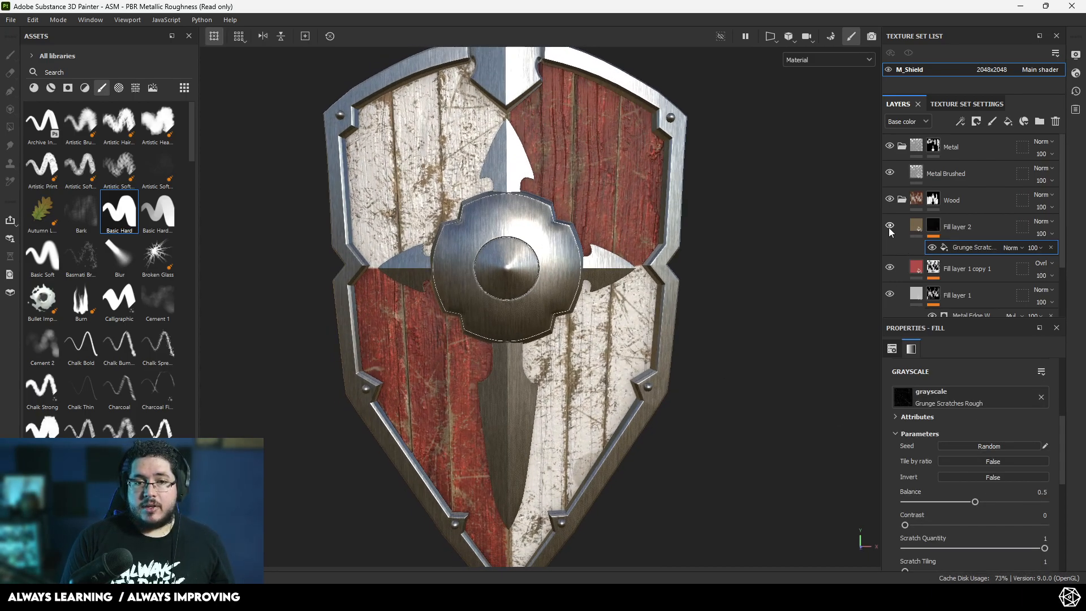
# Step: Lighten the scratch layer's base color to tan A49579 and lower its height to -0.1265
pyautogui.click(919, 232)
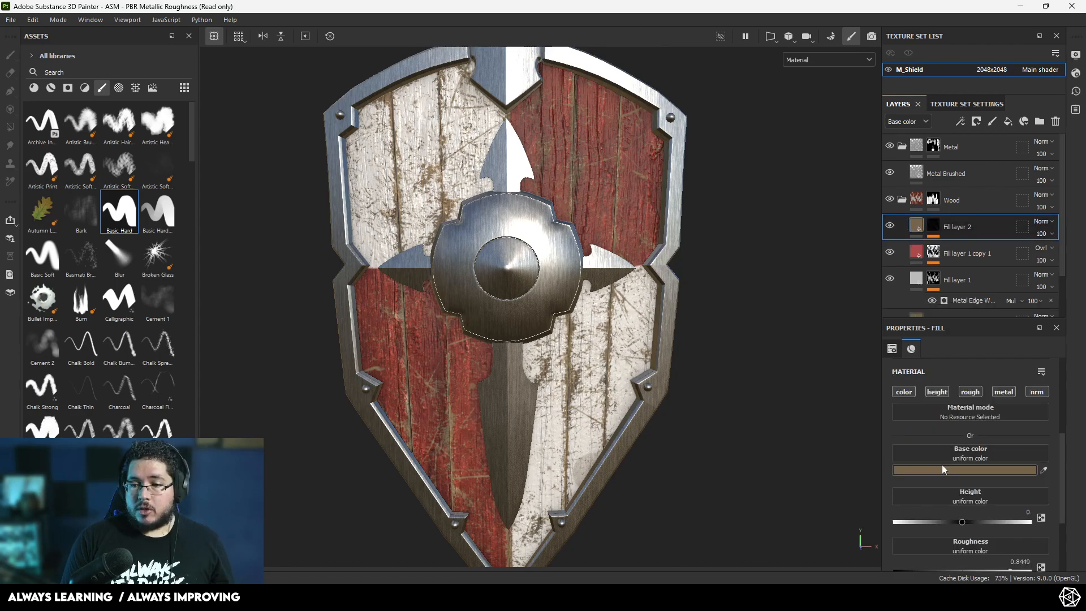
pyautogui.click(950, 469)
pyautogui.moveTo(981, 464); pyautogui.dragTo(970, 444)
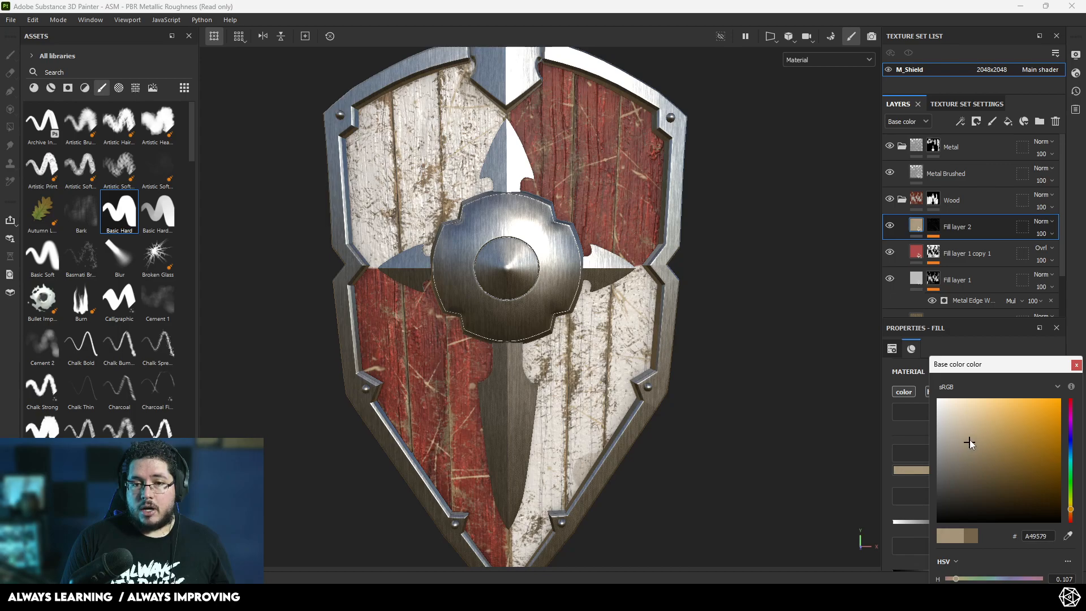
pyautogui.click(1076, 366)
pyautogui.scroll(-3, 956, 447)
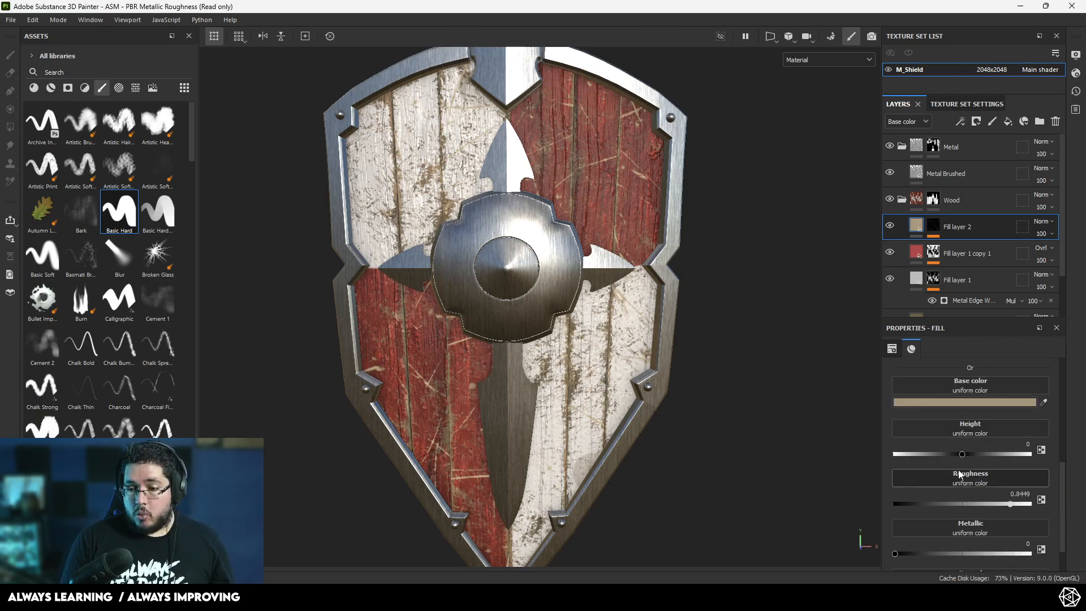
pyautogui.moveTo(960, 455); pyautogui.dragTo(946, 455)
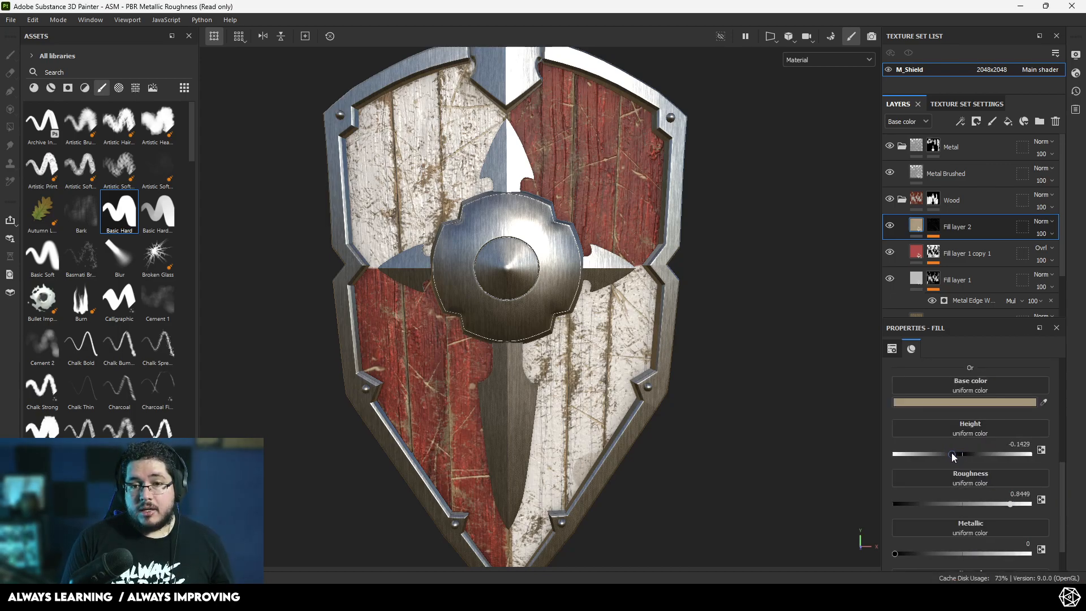
pyautogui.moveTo(678, 383)
pyautogui.keyDown('alt'); pyautogui.mouseDown()
pyautogui.moveTo(642, 383)
pyautogui.moveTo(705, 383)
pyautogui.moveTo(670, 380)
pyautogui.mouseUp(); pyautogui.keyUp('alt')
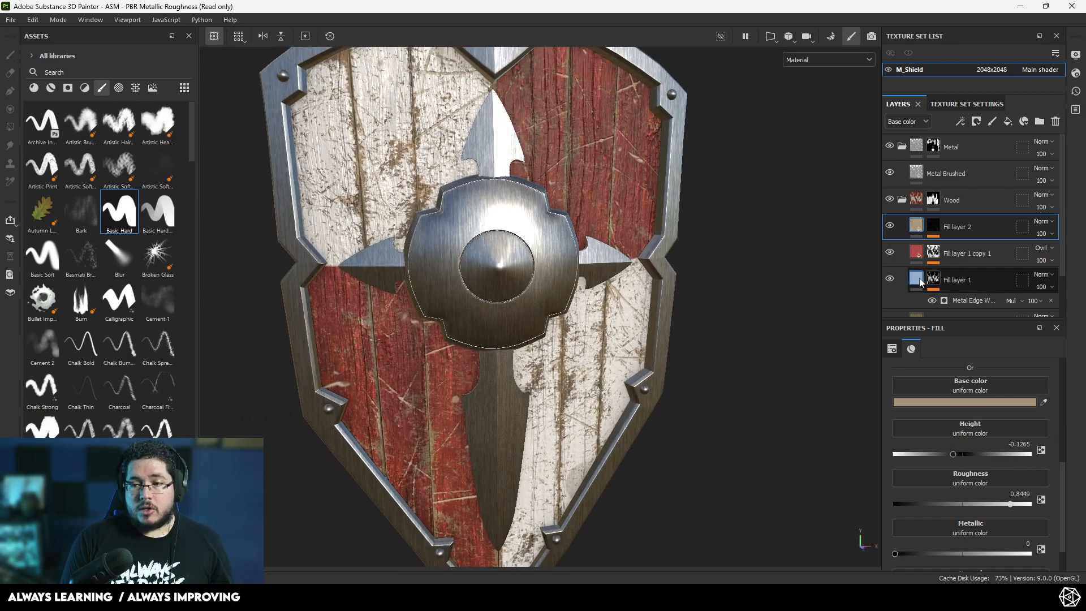
# Step: Set the scratch mask's Grunge Scratches balance to 0.57 and scratch quantity to 0.53
pyautogui.click(932, 229)
pyautogui.click(957, 248)
pyautogui.moveTo(975, 433)
pyautogui.mouseDown()
pyautogui.moveTo(1044, 434)
pyautogui.moveTo(936, 436)
pyautogui.moveTo(984, 436)
pyautogui.mouseUp()
pyautogui.moveTo(1044, 481); pyautogui.dragTo(979, 481)
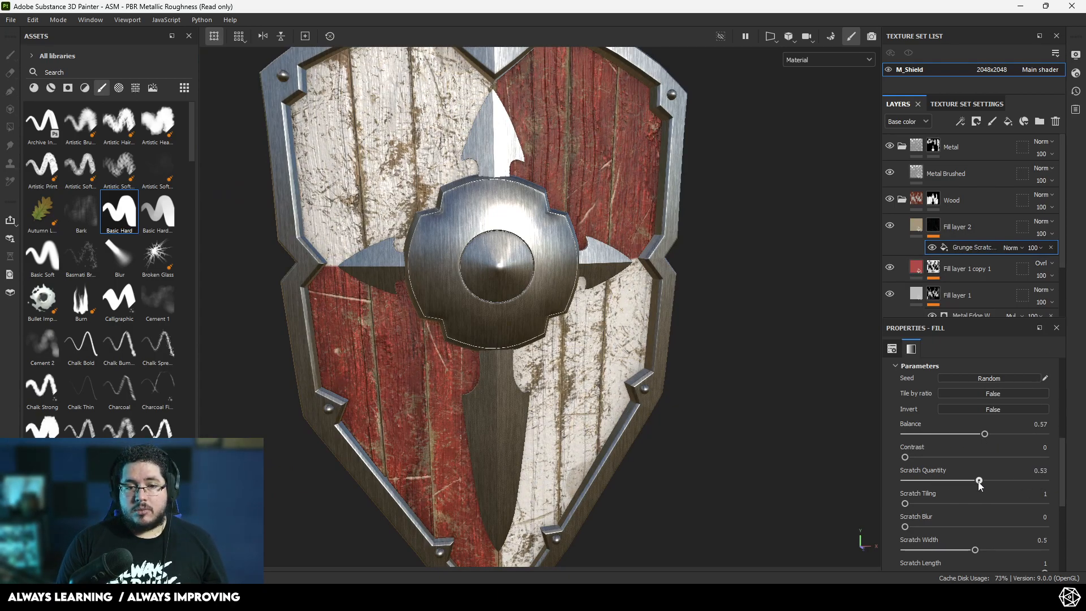
pyautogui.keyDown('alt'); pyautogui.moveTo(763, 388); pyautogui.dragTo(701, 366); pyautogui.keyUp('alt')
pyautogui.scroll(-2, 700, 366)
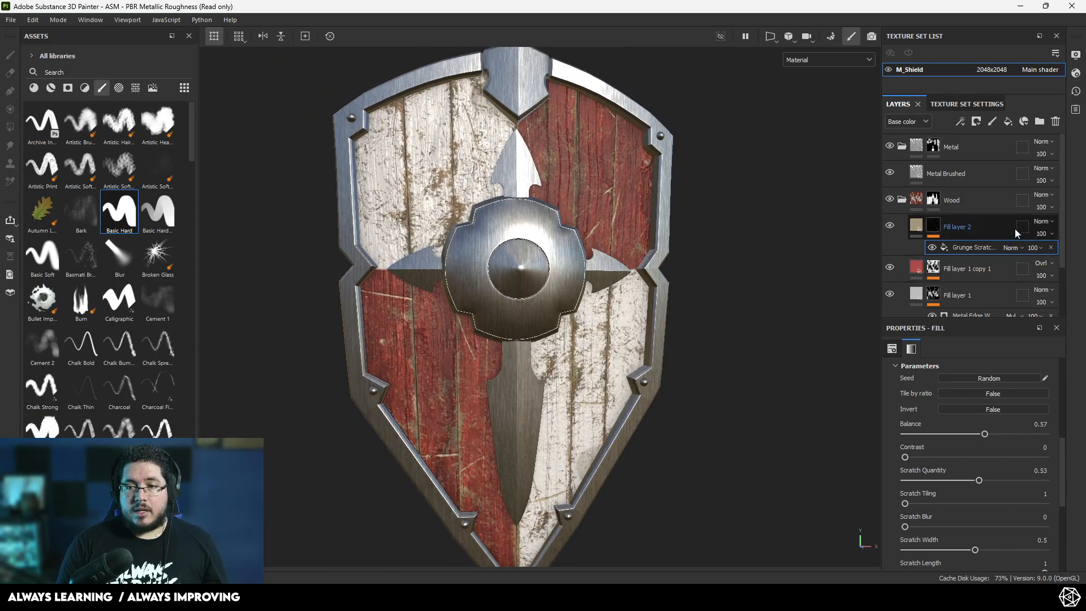
# Step: Change the scratch layer's blending mode to Linear Dodge and compare the shield with and without the scratches
pyautogui.click(1037, 223)
pyautogui.click(1035, 329)
pyautogui.moveTo(780, 332)
pyautogui.keyDown('alt'); pyautogui.mouseDown()
pyautogui.moveTo(771, 325)
pyautogui.moveTo(815, 333)
pyautogui.moveTo(766, 311)
pyautogui.moveTo(764, 321)
pyautogui.mouseUp(); pyautogui.keyUp('alt')
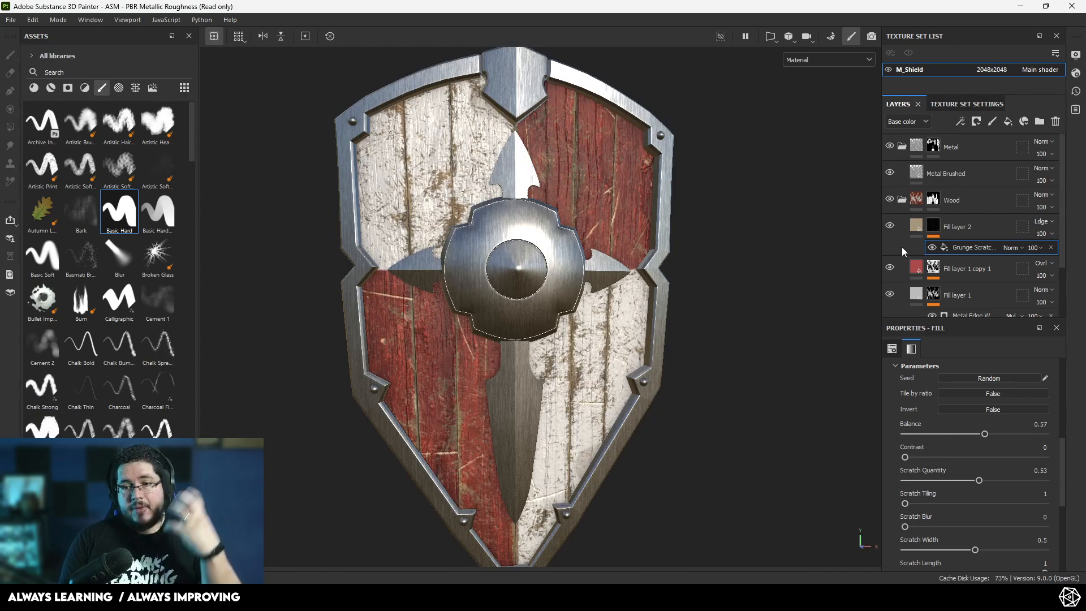
pyautogui.click(893, 227)
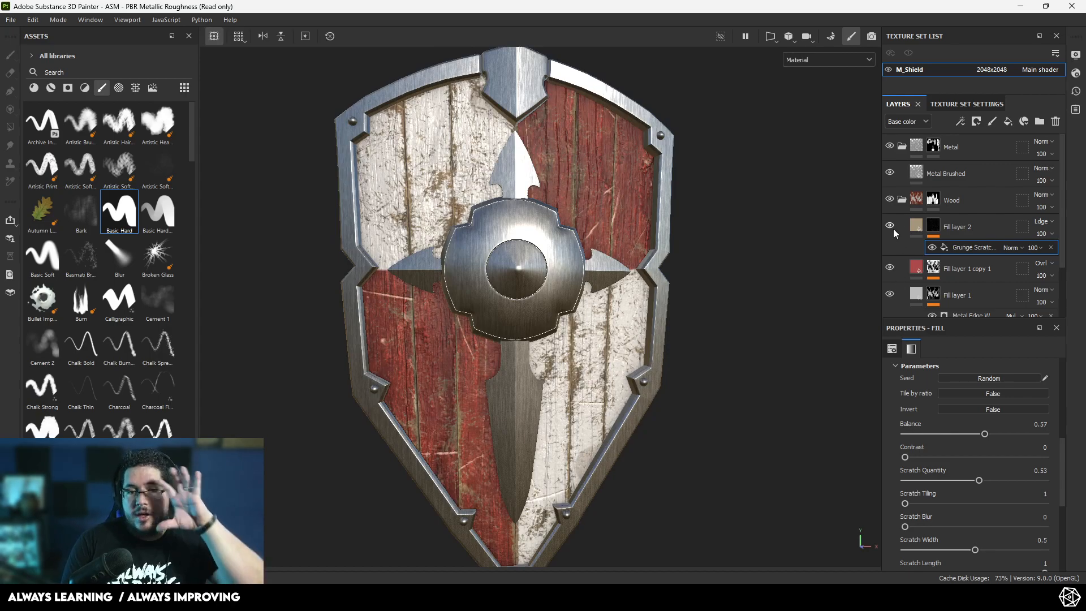
pyautogui.moveTo(771, 281)
pyautogui.keyDown('alt'); pyautogui.mouseDown()
pyautogui.moveTo(753, 292)
pyautogui.moveTo(718, 283)
pyautogui.moveTo(812, 339)
pyautogui.moveTo(771, 317)
pyautogui.mouseUp(); pyautogui.keyUp('alt')
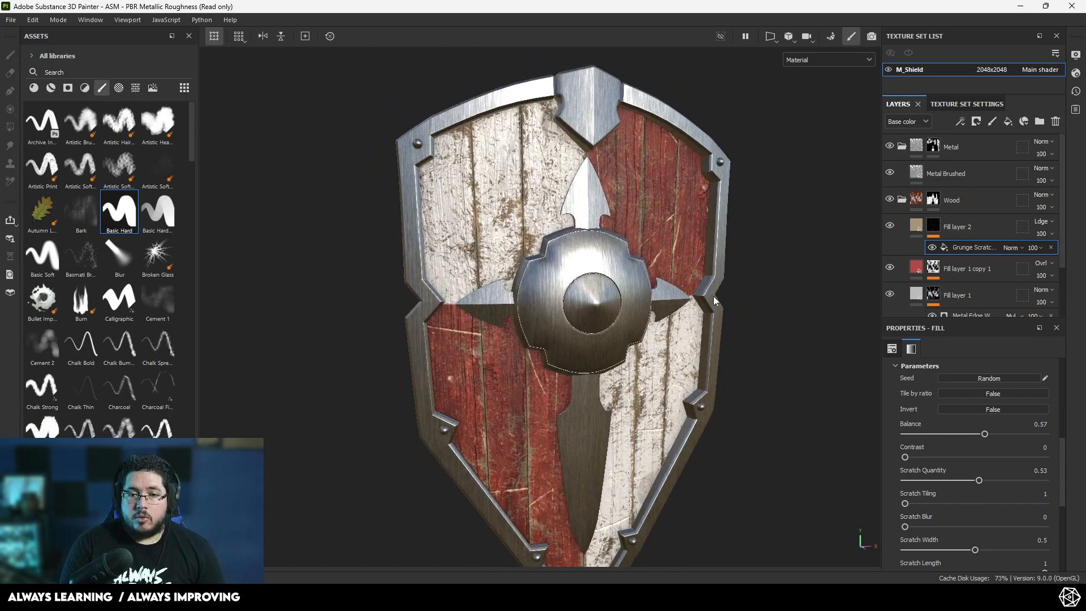
# Step: Delete the Metal Brushed layer from the Metal folder
pyautogui.click(992, 180)
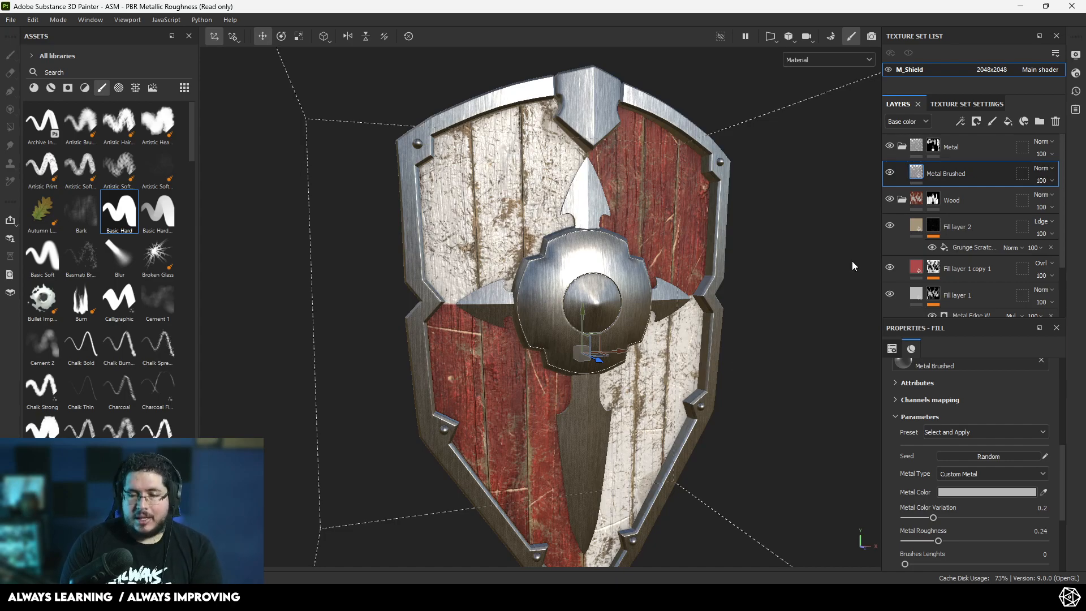
pyautogui.press('Delete')
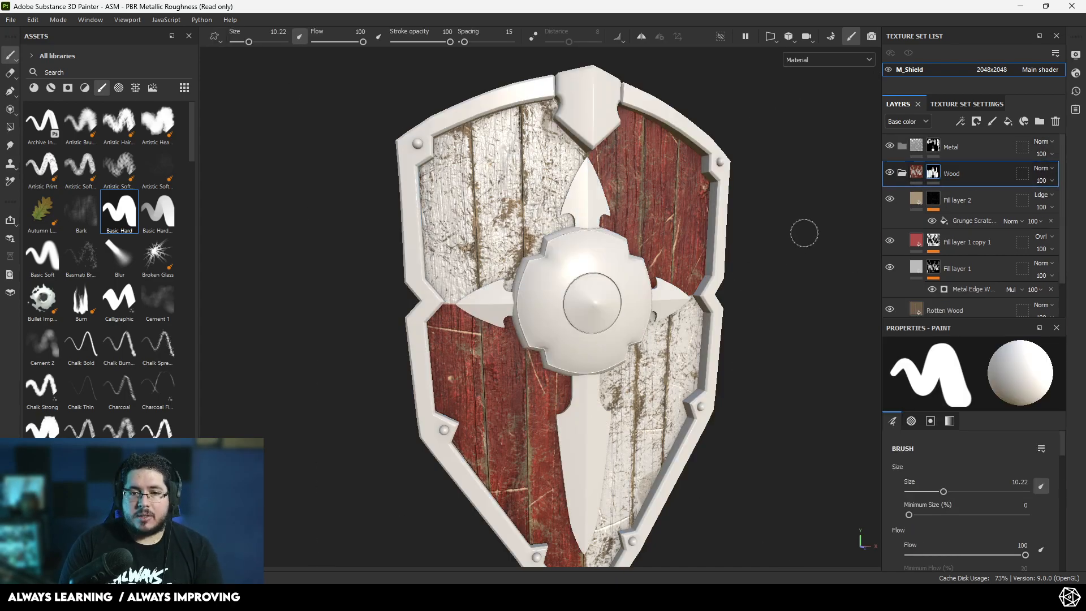
# Step: Switch to the browser, close the Community Assets page, and search Adobe Substance 3D Assets for old metal instead of wood
pyautogui.moveTo(493, 594)
pyautogui.click(613, 535)
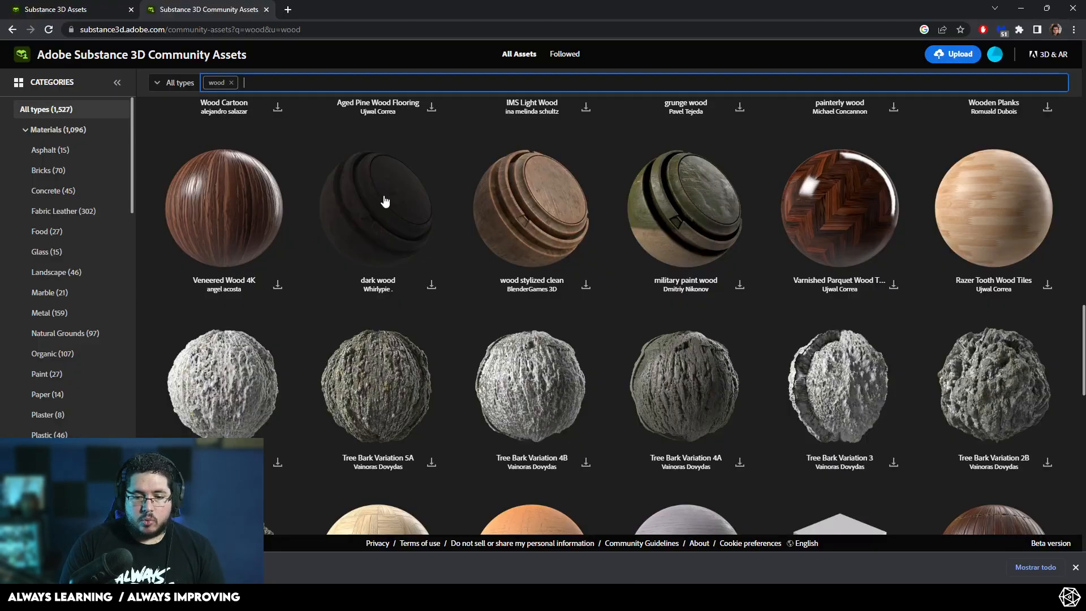
pyautogui.click(266, 9)
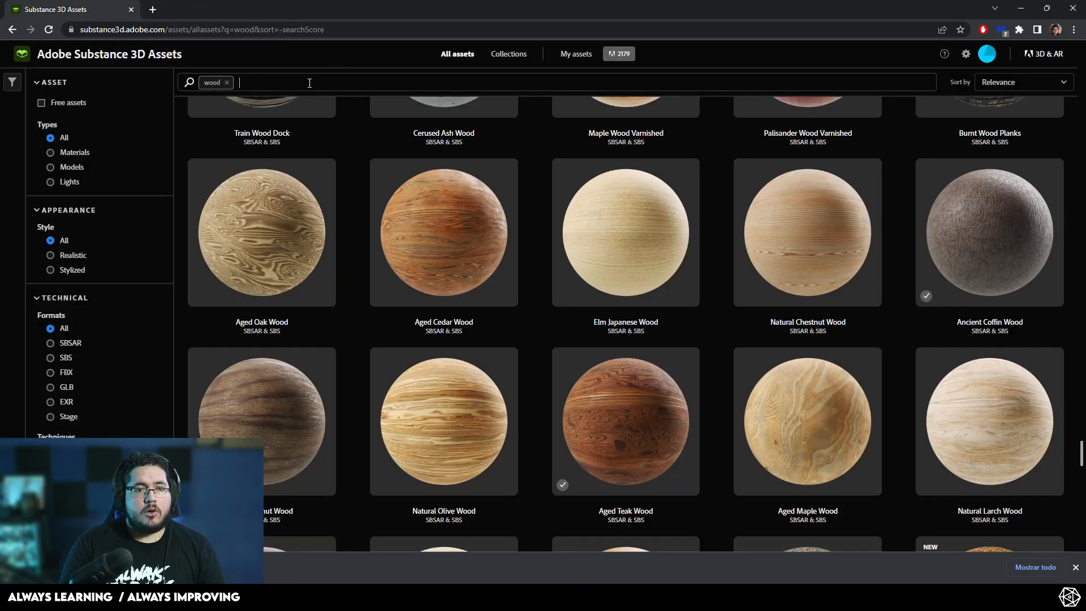
pyautogui.press('BackSpace')
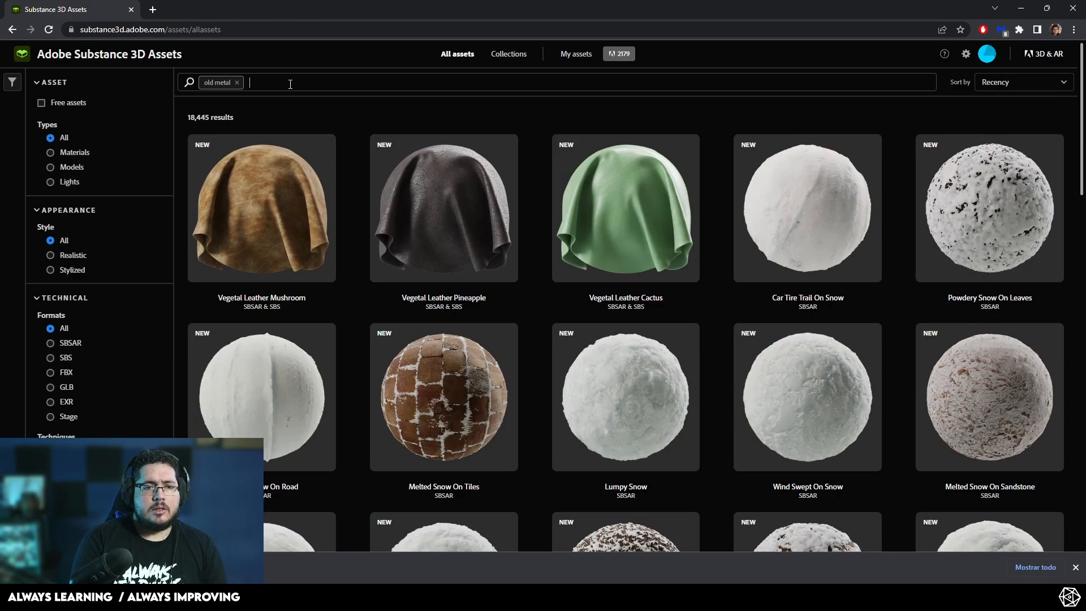
# Step: Browse the old metal results and download the Metal Grinded material
pyautogui.scroll(-1, 616, 180)
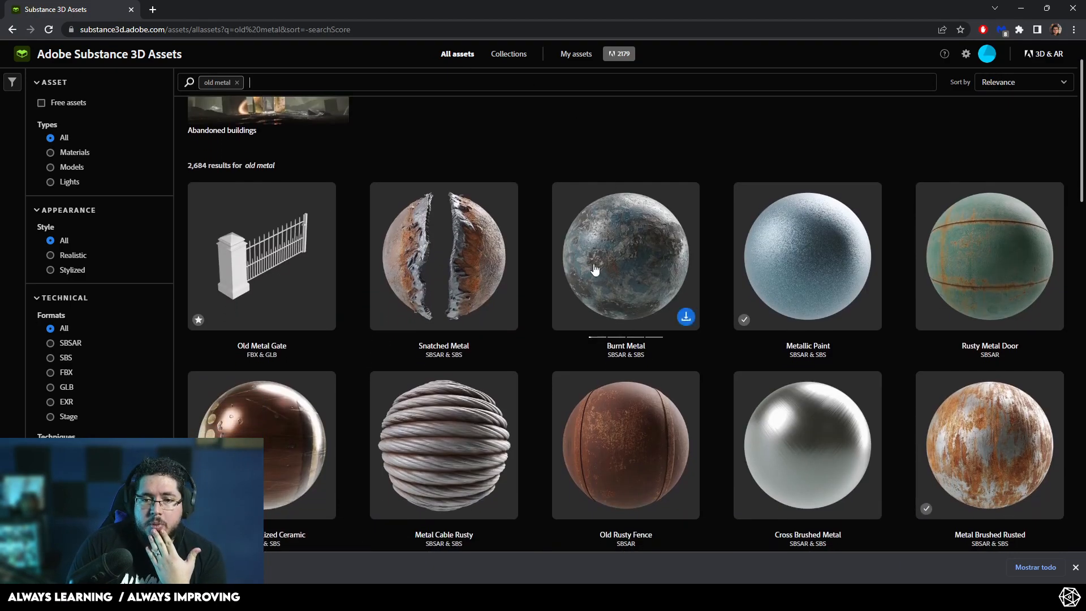
pyautogui.scroll(-6, 652, 266)
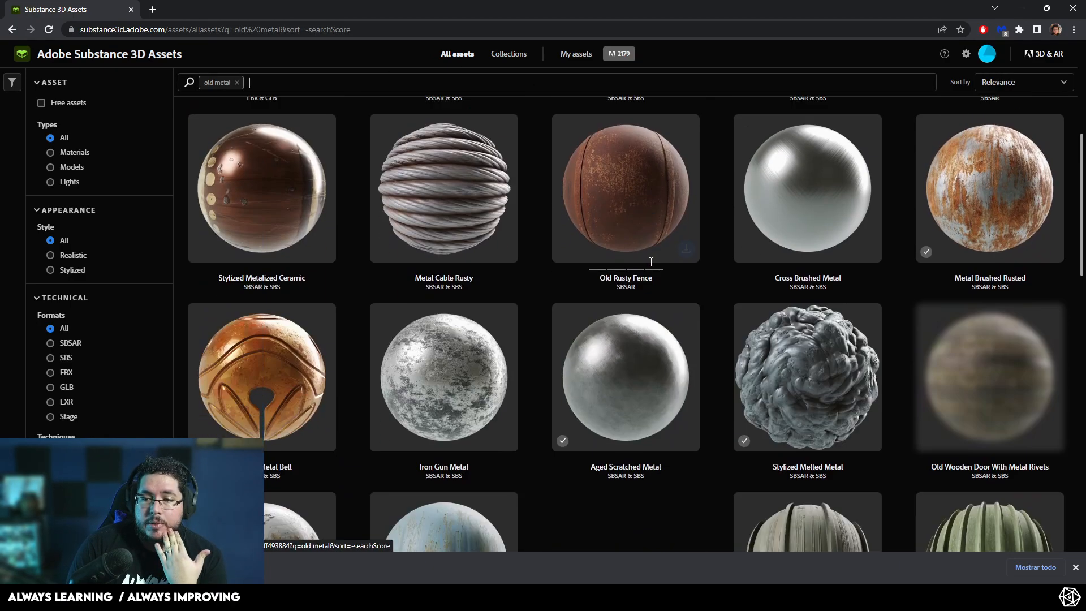
pyautogui.scroll(-12, 431, 308)
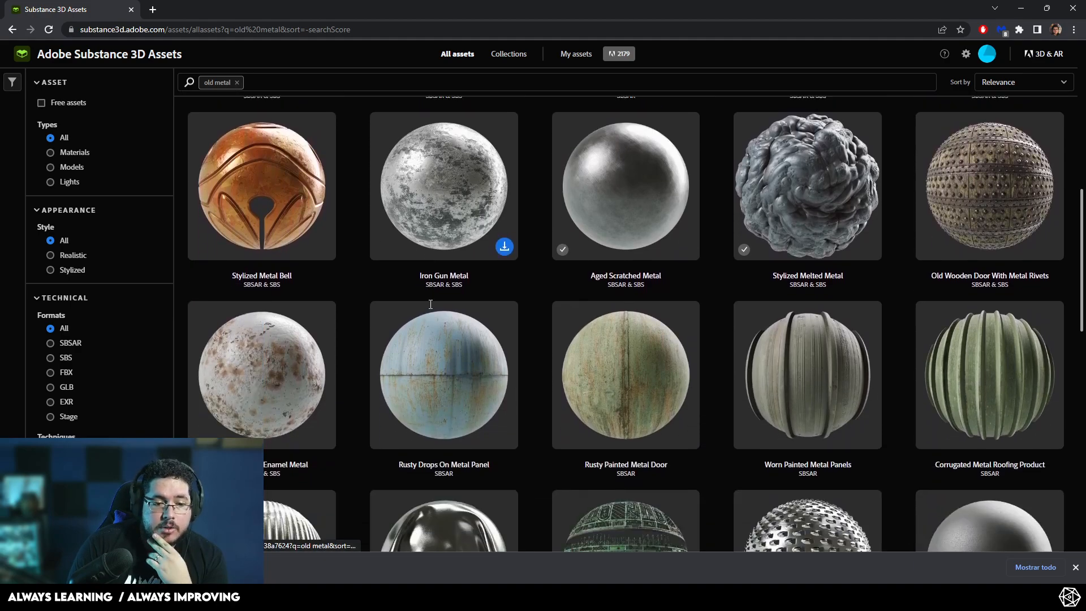
pyautogui.scroll(-3, 435, 310)
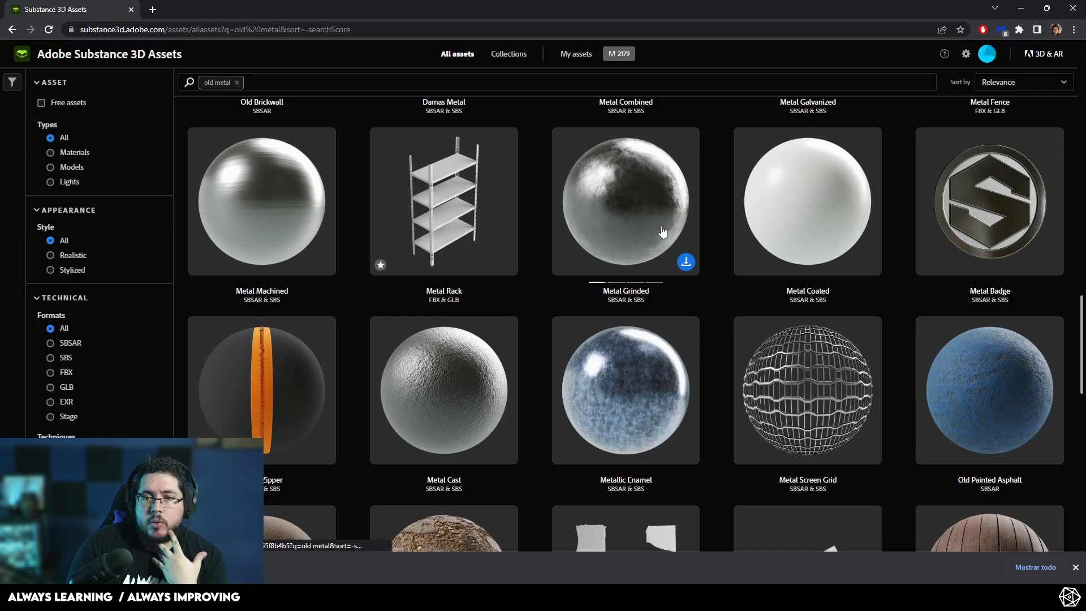
pyautogui.click(686, 263)
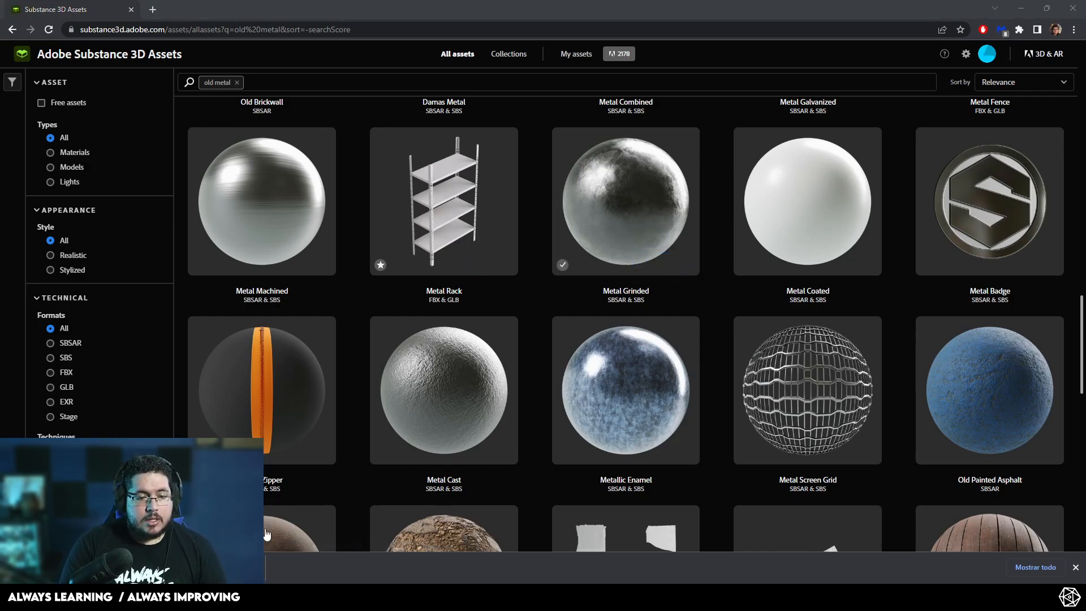
# Step: Switch back to Substance 3D Painter and import metal_grinded.sbsar as a base material into the library 'your_assets'
pyautogui.moveTo(1085, 353)
pyautogui.mouseDown()
pyautogui.moveTo(345, 272)
pyautogui.moveTo(96, 266)
pyautogui.mouseUp()
pyautogui.hotkey('alt', 'Tab')
pyautogui.hotkey('alt', 'Tab')
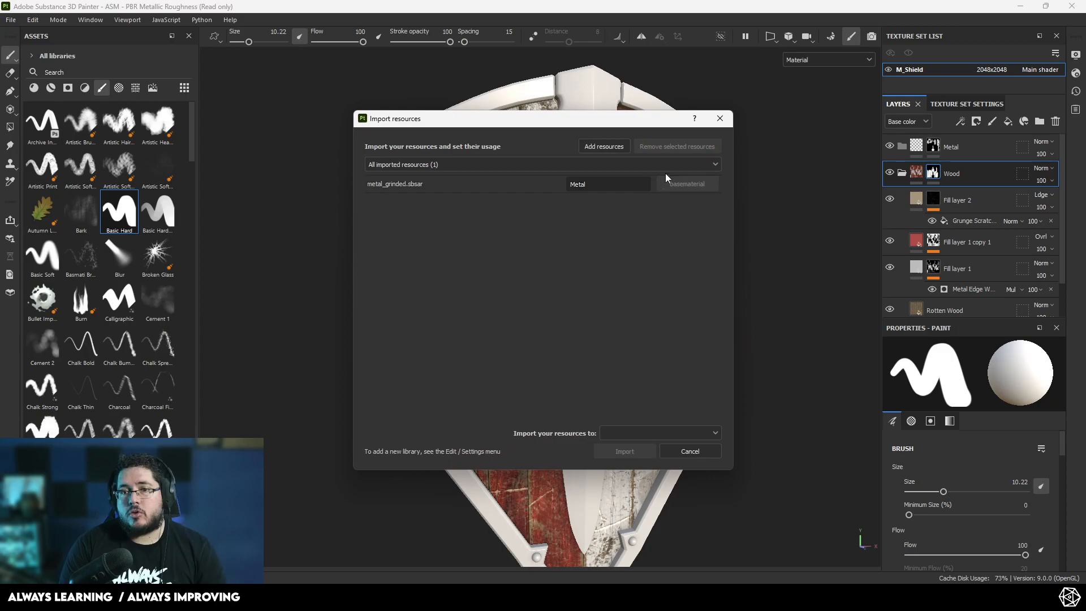
pyautogui.click(670, 430)
pyautogui.click(657, 472)
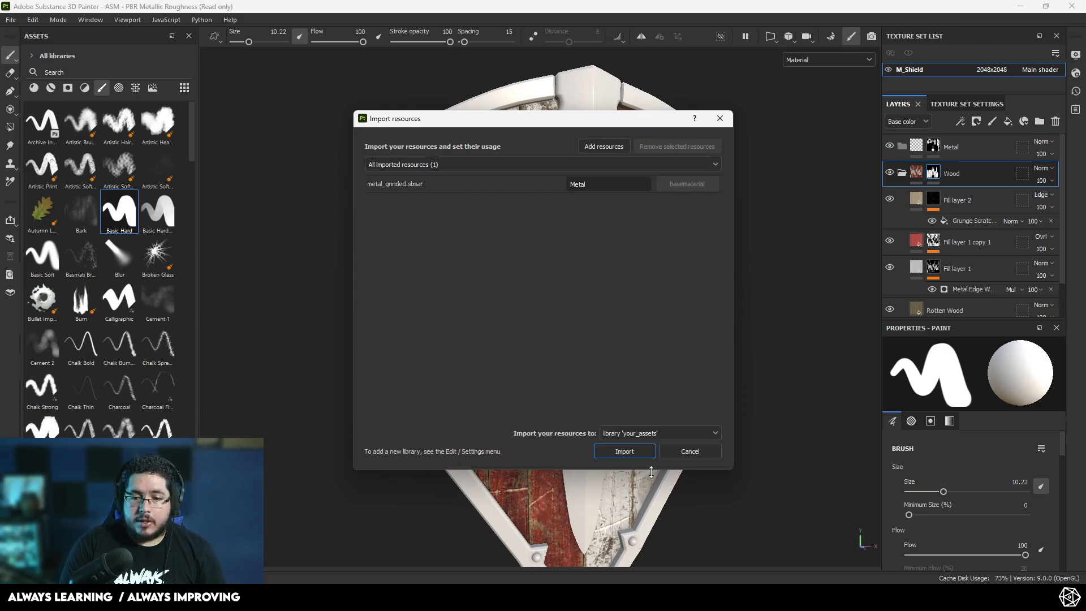
pyautogui.click(625, 451)
# Step: Place the Metal Grinded material inside the Metal folder and check it on the shield's front
pyautogui.moveTo(119, 483); pyautogui.dragTo(968, 142)
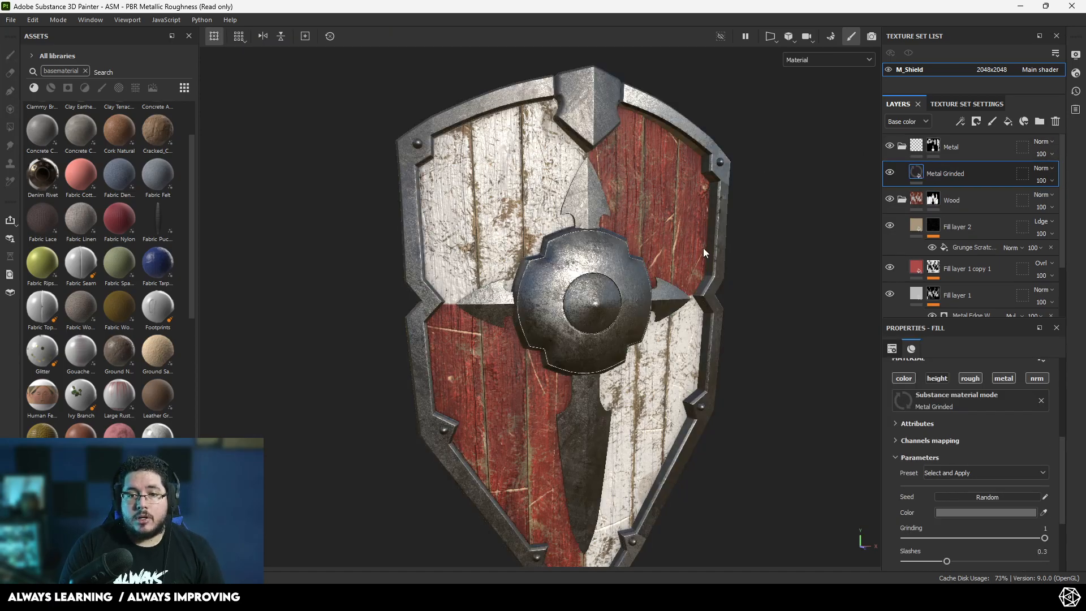
pyautogui.keyDown('alt'); pyautogui.moveTo(703, 253); pyautogui.dragTo(651, 254); pyautogui.keyUp('alt')
pyautogui.scroll(3, 639, 258)
pyautogui.keyDown('alt'); pyautogui.moveTo(615, 170); pyautogui.dragTo(627, 294, button='middle'); pyautogui.keyUp('alt')
pyautogui.keyDown('alt'); pyautogui.moveTo(627, 294); pyautogui.dragTo(589, 308); pyautogui.keyUp('alt')
pyautogui.keyDown('alt'); pyautogui.moveTo(589, 307); pyautogui.dragTo(399, 220, button='right'); pyautogui.keyUp('alt')
pyautogui.keyDown('alt'); pyautogui.moveTo(708, 350); pyautogui.dragTo(679, 277, button='middle'); pyautogui.keyUp('alt')
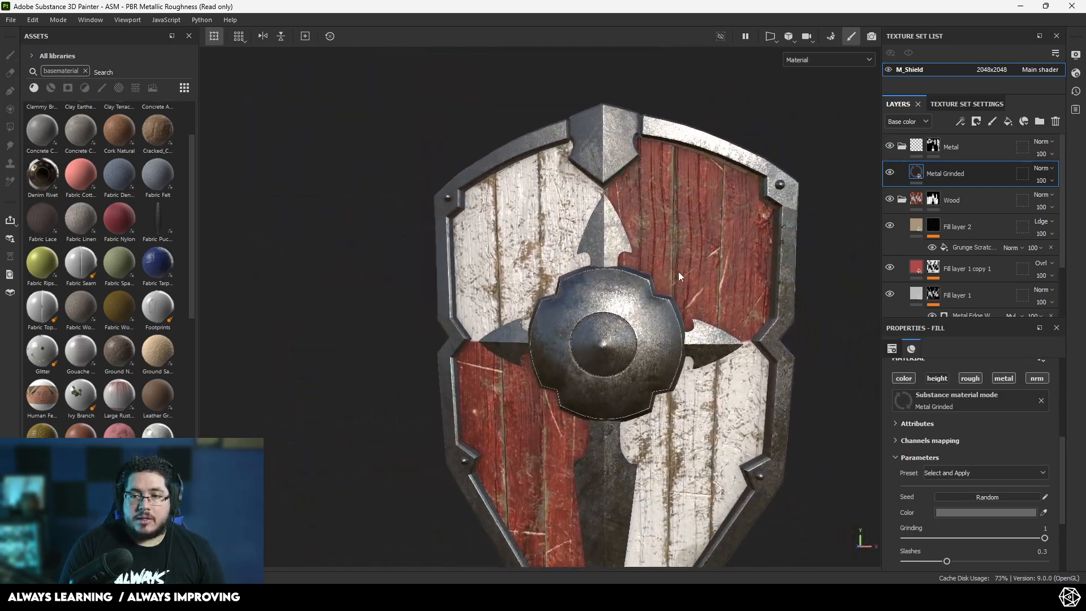
# Step: Lighten the Metal Grinded material's color to a brighter gray
pyautogui.click(957, 512)
pyautogui.moveTo(943, 457); pyautogui.dragTo(941, 461)
pyautogui.click(1076, 365)
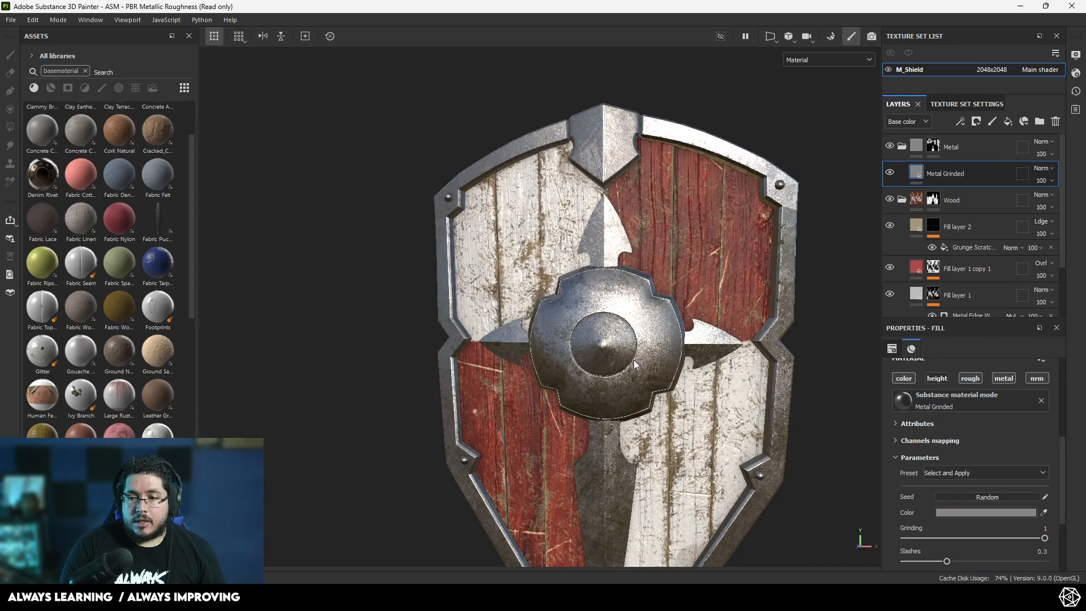
# Step: Examine the lighter metal and the painted wood from several angles and distances
pyautogui.keyDown('alt'); pyautogui.moveTo(649, 369); pyautogui.dragTo(605, 354); pyautogui.keyUp('alt')
pyautogui.keyDown('alt'); pyautogui.moveTo(606, 354); pyautogui.dragTo(599, 272, button='middle'); pyautogui.keyUp('alt')
pyautogui.keyDown('alt'); pyautogui.moveTo(599, 272); pyautogui.dragTo(633, 308, button='right'); pyautogui.keyUp('alt')
pyautogui.keyDown('alt'); pyautogui.moveTo(576, 311); pyautogui.dragTo(615, 349); pyautogui.keyUp('alt')
pyautogui.keyDown('alt'); pyautogui.moveTo(616, 349); pyautogui.dragTo(582, 314, button='right'); pyautogui.keyUp('alt')
pyautogui.keyDown('alt'); pyautogui.moveTo(583, 314); pyautogui.dragTo(565, 339); pyautogui.keyUp('alt')
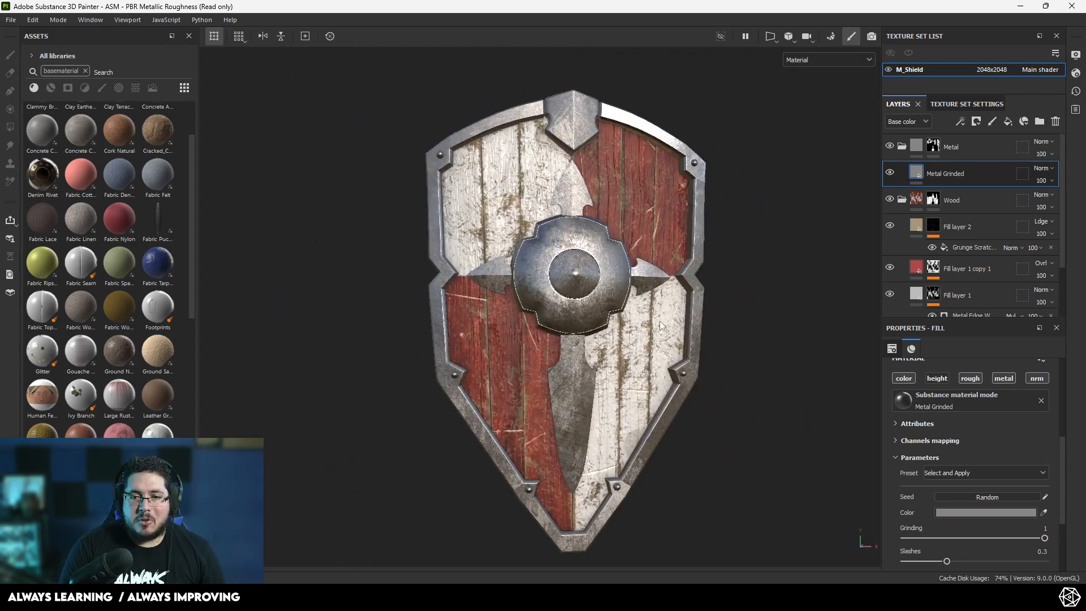
pyautogui.keyDown('alt'); pyautogui.moveTo(565, 340); pyautogui.dragTo(604, 339, button='right'); pyautogui.keyUp('alt')
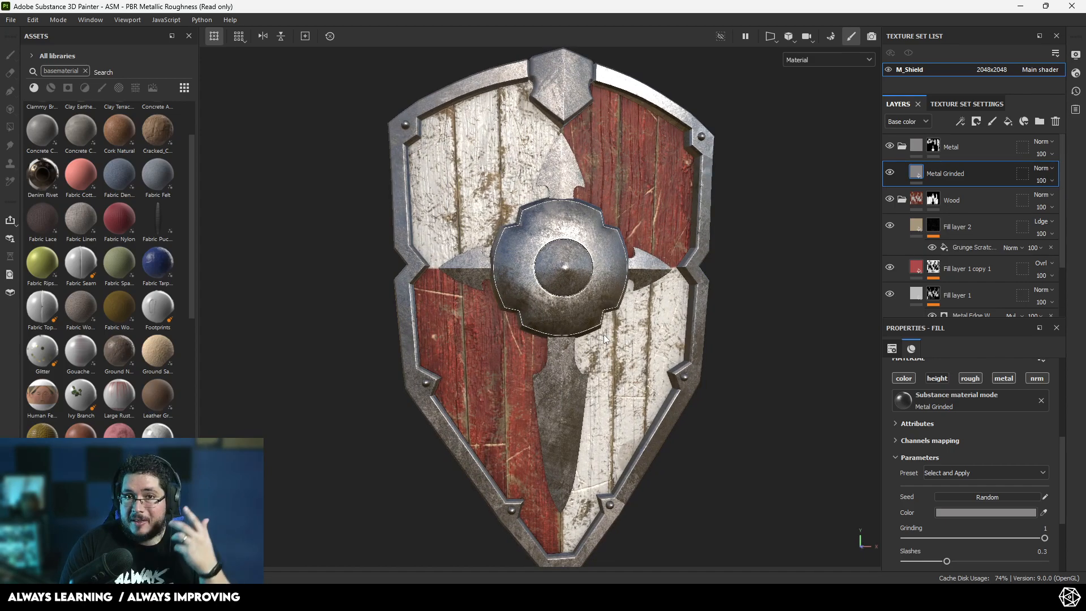
# Step: Place the Metal Rust base material above the Metal folder and give it a black mask
pyautogui.click(933, 146)
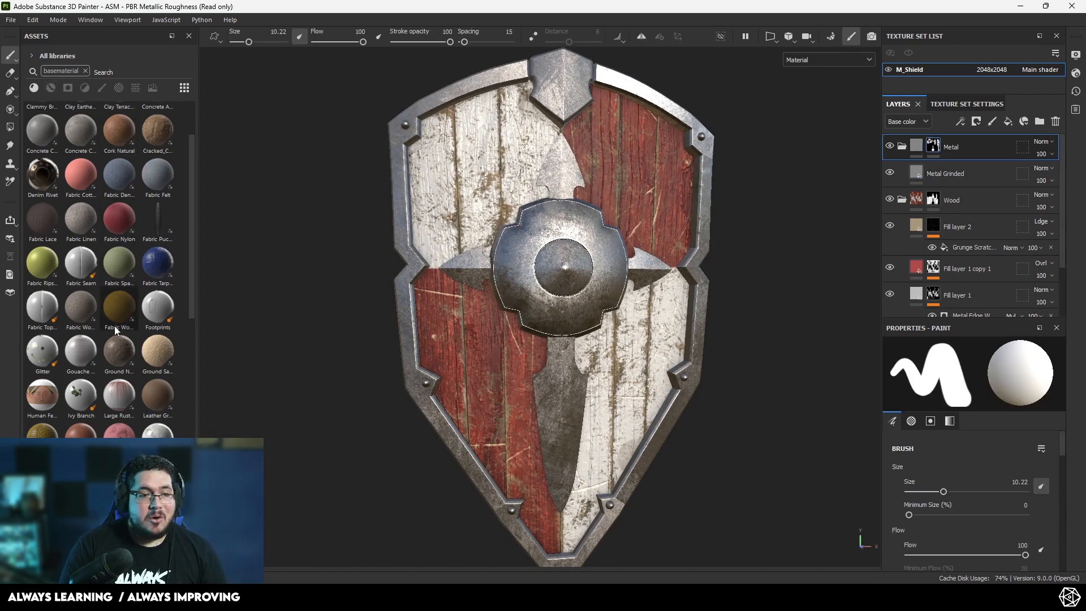
pyautogui.moveTo(81, 436); pyautogui.dragTo(958, 144)
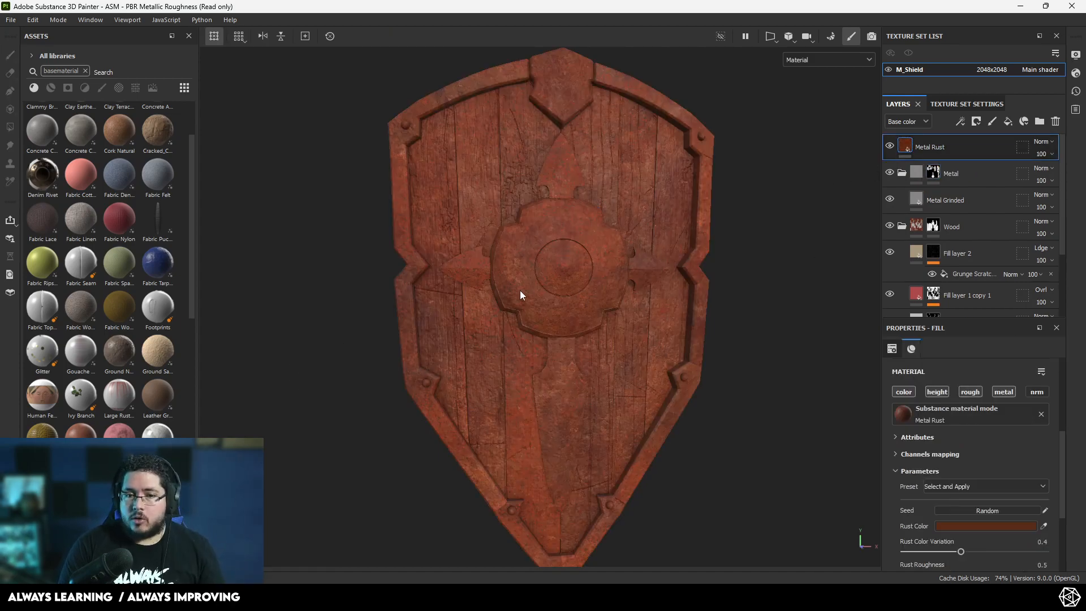
pyautogui.rightClick(955, 148)
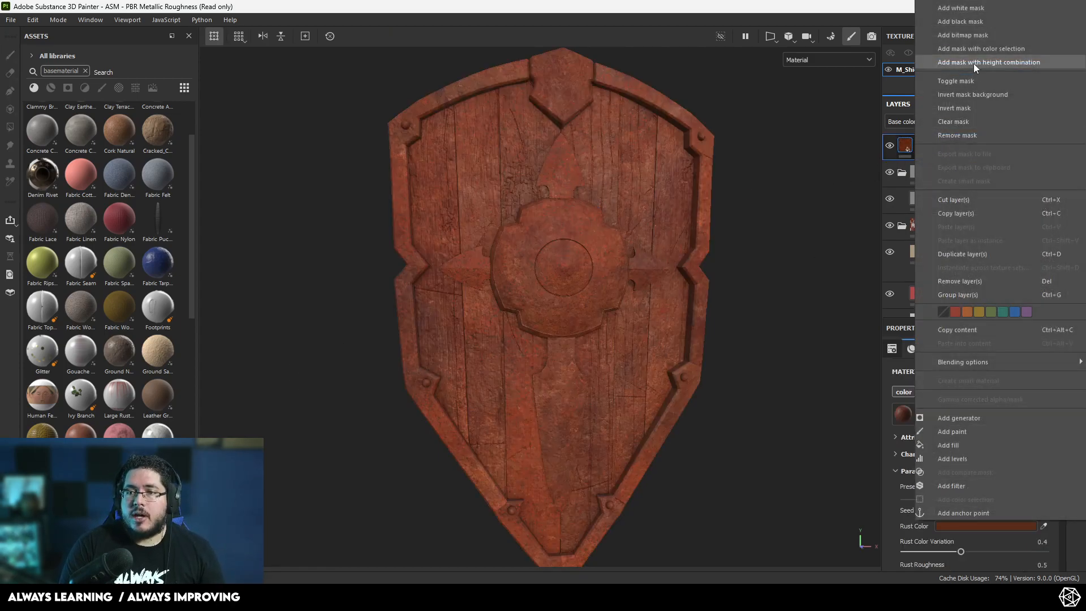
pyautogui.click(961, 20)
# Step: Add a Dirt generator to the Metal Rust layer's mask
pyautogui.rightClick(927, 152)
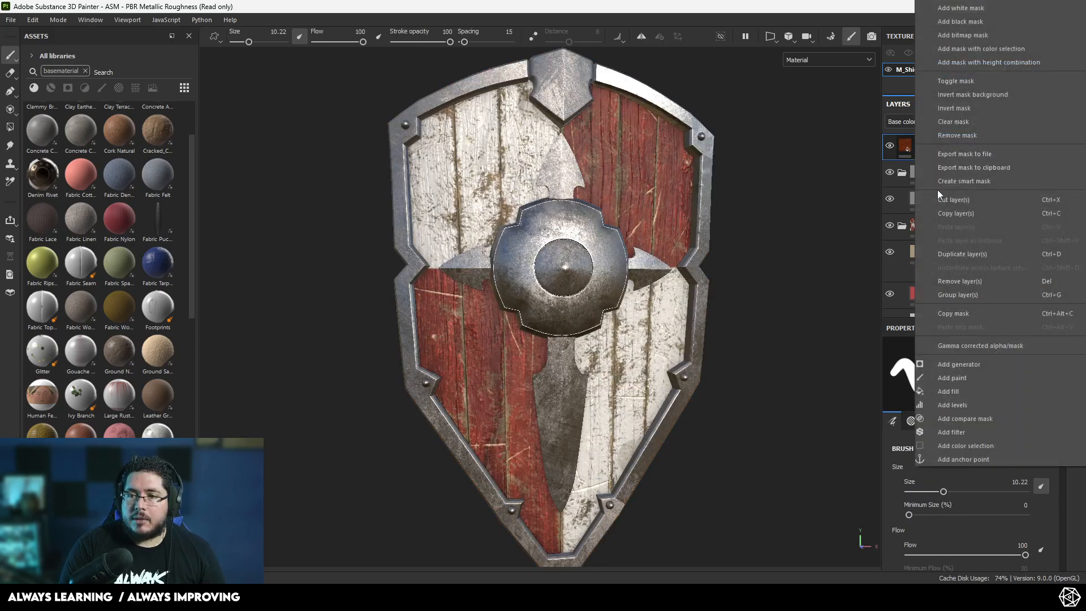
pyautogui.click(955, 364)
pyautogui.click(970, 375)
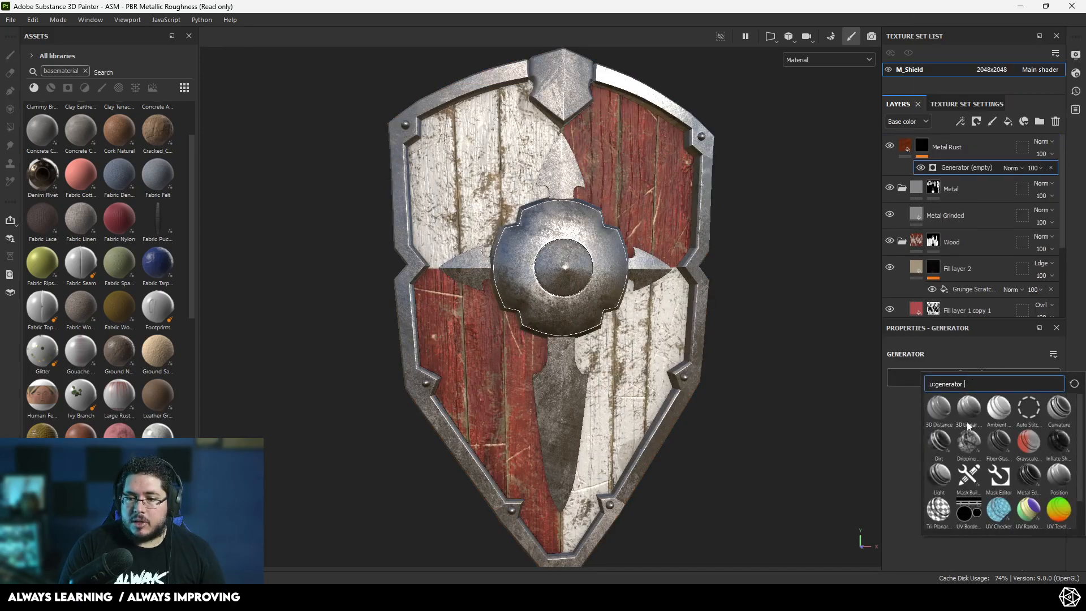
pyautogui.click(940, 448)
# Step: Set the Metal Rust layer's base color blending mode to Overlay
pyautogui.scroll(3, 756, 313)
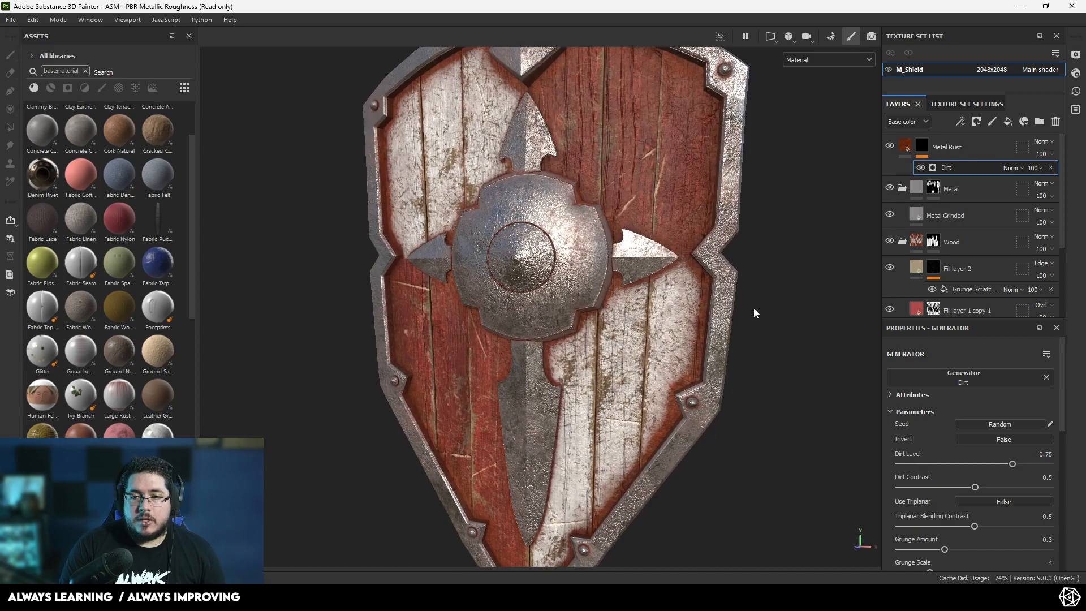
pyautogui.click(1044, 143)
pyautogui.click(1021, 315)
# Step: Examine the overlaid rust on the shield's metal and wood from several angles and distances
pyautogui.keyDown('alt'); pyautogui.moveTo(532, 184); pyautogui.dragTo(573, 182); pyautogui.keyUp('alt')
pyautogui.keyDown('alt'); pyautogui.moveTo(573, 182); pyautogui.dragTo(574, 191, button='right'); pyautogui.keyUp('alt')
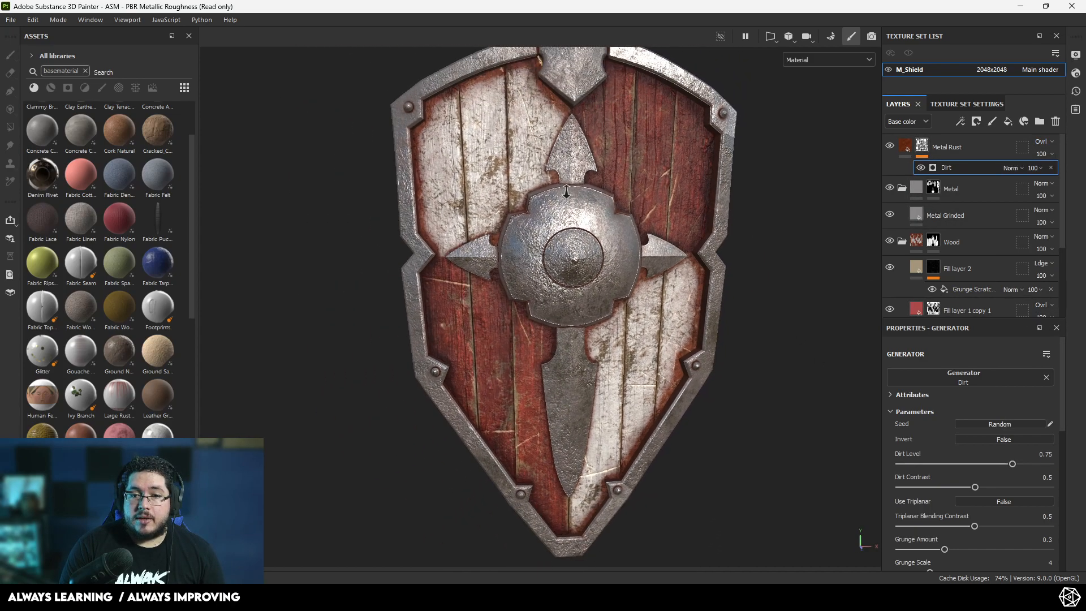
pyautogui.keyDown('alt'); pyautogui.moveTo(575, 192); pyautogui.dragTo(708, 294); pyautogui.keyUp('alt')
pyautogui.keyDown('alt'); pyautogui.moveTo(720, 237); pyautogui.dragTo(703, 211); pyautogui.keyUp('alt')
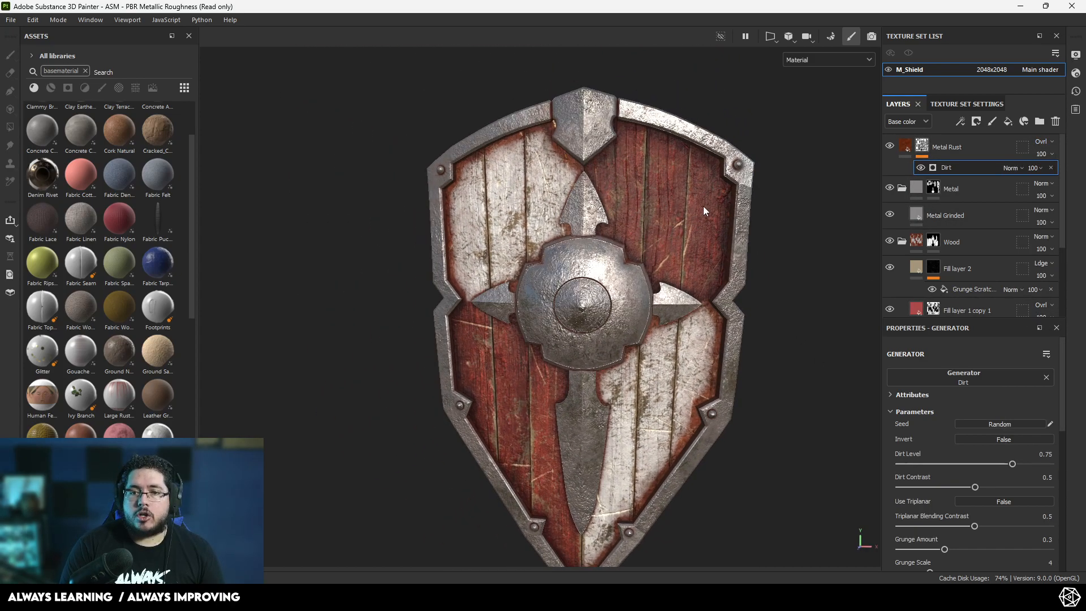
pyautogui.keyDown('alt'); pyautogui.moveTo(703, 211); pyautogui.dragTo(843, 329, button='right'); pyautogui.keyUp('alt')
pyautogui.keyDown('alt'); pyautogui.moveTo(752, 215); pyautogui.dragTo(730, 301, button='middle'); pyautogui.keyUp('alt')
pyautogui.keyDown('alt'); pyautogui.moveTo(729, 300); pyautogui.dragTo(853, 338, button='right'); pyautogui.keyUp('alt')
pyautogui.keyDown('alt'); pyautogui.moveTo(794, 370); pyautogui.dragTo(783, 254, button='middle'); pyautogui.keyUp('alt')
pyautogui.keyDown('alt'); pyautogui.moveTo(783, 254); pyautogui.dragTo(841, 323, button='right'); pyautogui.keyUp('alt')
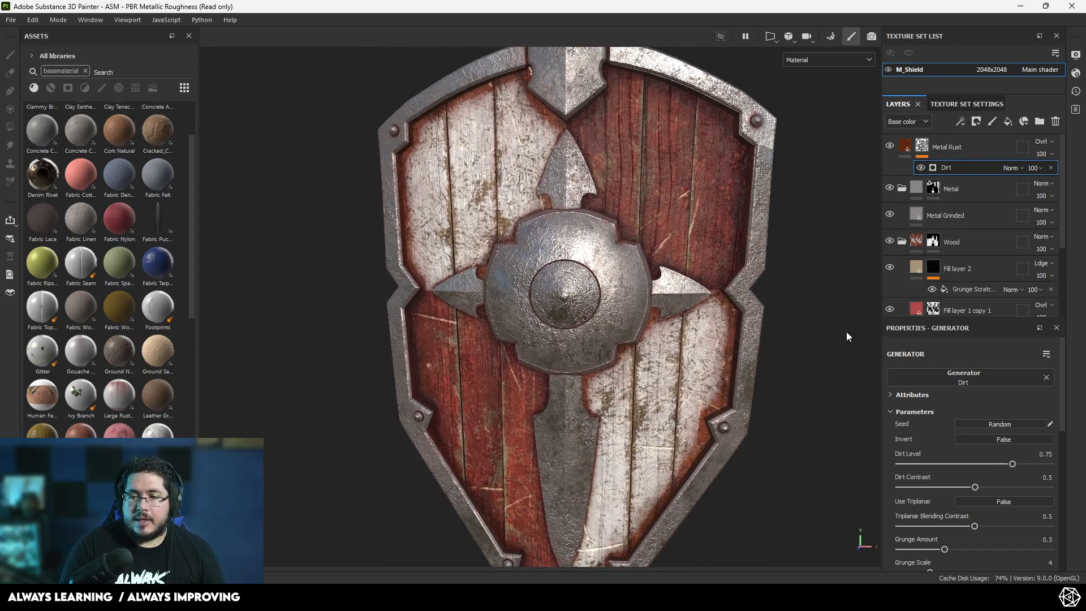
# Step: Set the rust mask's Dirt Contrast to 0.77 and Dirt Level to 0.51, and check the rust on the shield
pyautogui.moveTo(1004, 465); pyautogui.dragTo(972, 464)
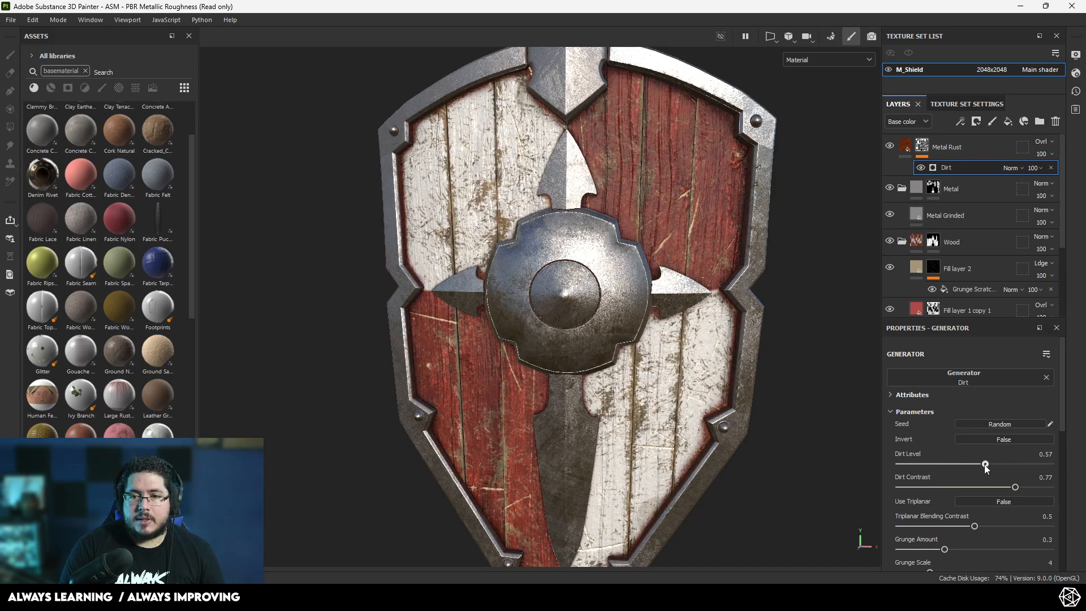
pyautogui.keyDown('alt'); pyautogui.moveTo(812, 411); pyautogui.dragTo(792, 363); pyautogui.keyUp('alt')
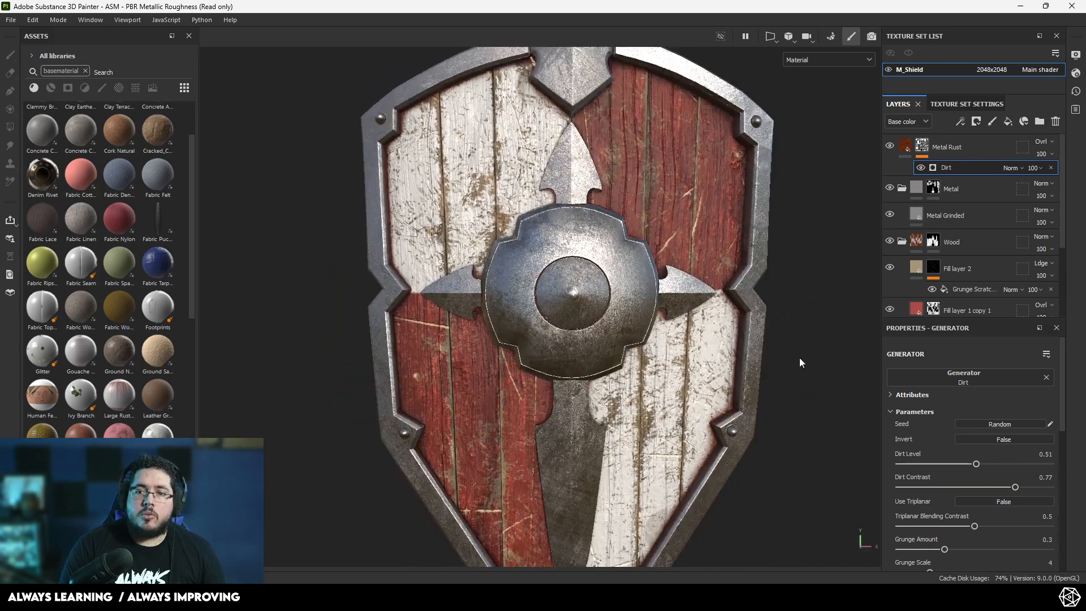
pyautogui.scroll(-3, 792, 364)
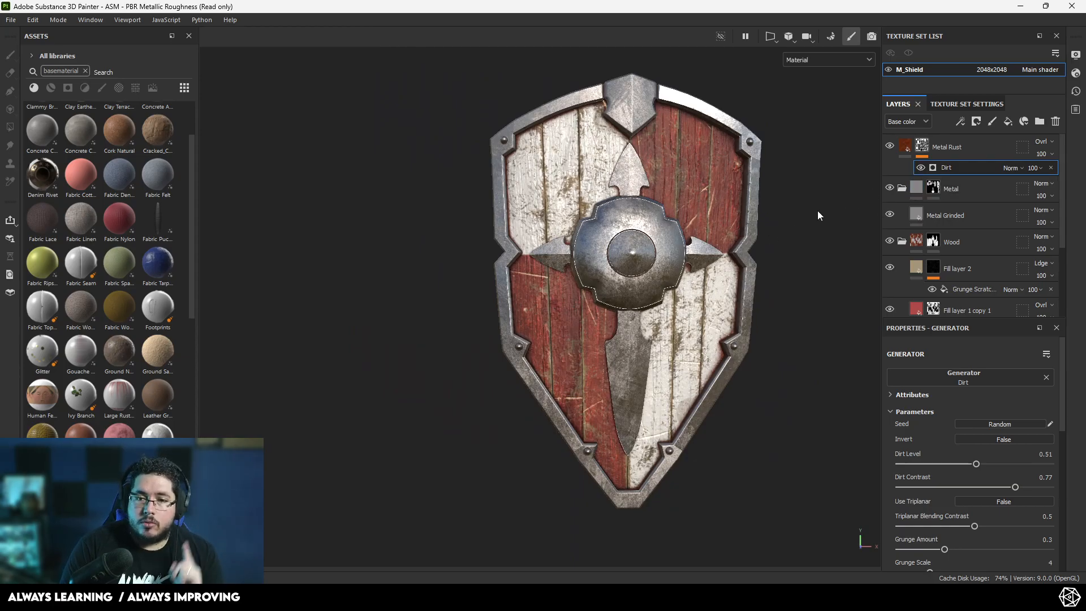
pyautogui.scroll(3, 677, 237)
pyautogui.keyDown('alt'); pyautogui.moveTo(676, 249); pyautogui.dragTo(667, 362); pyautogui.keyUp('alt')
pyautogui.scroll(2, 589, 312)
pyautogui.scroll(3, 622, 396)
pyautogui.scroll(-4, 668, 362)
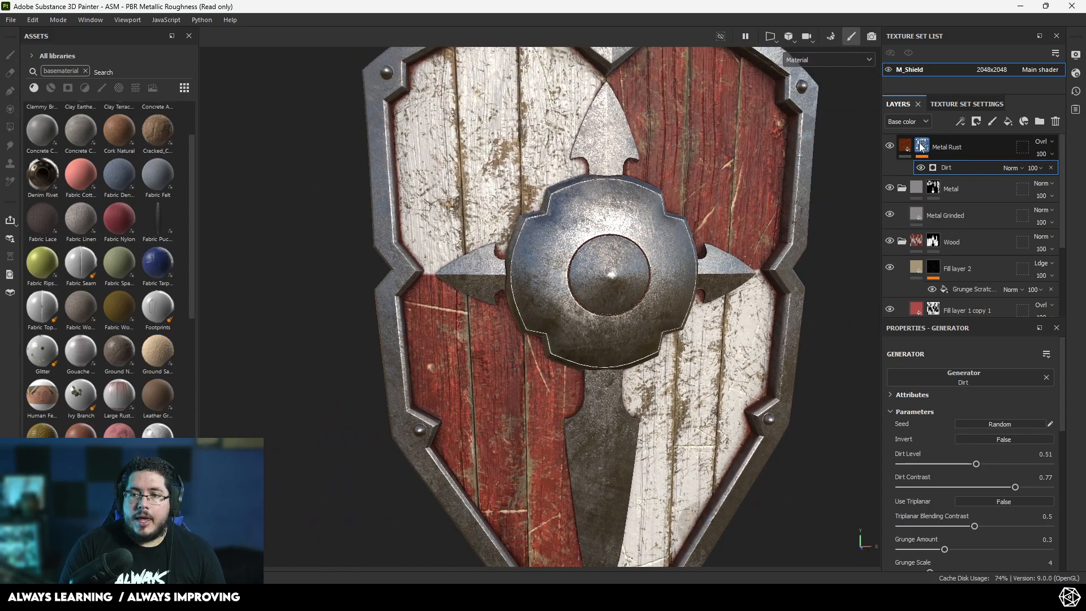
# Step: Raise the rust mask's Dirt Level to 0.77 and inspect the whole shield
pyautogui.keyDown('alt'); pyautogui.moveTo(672, 238); pyautogui.dragTo(761, 254); pyautogui.keyUp('alt')
pyautogui.moveTo(976, 463); pyautogui.dragTo(1015, 464)
pyautogui.scroll(-5, 840, 404)
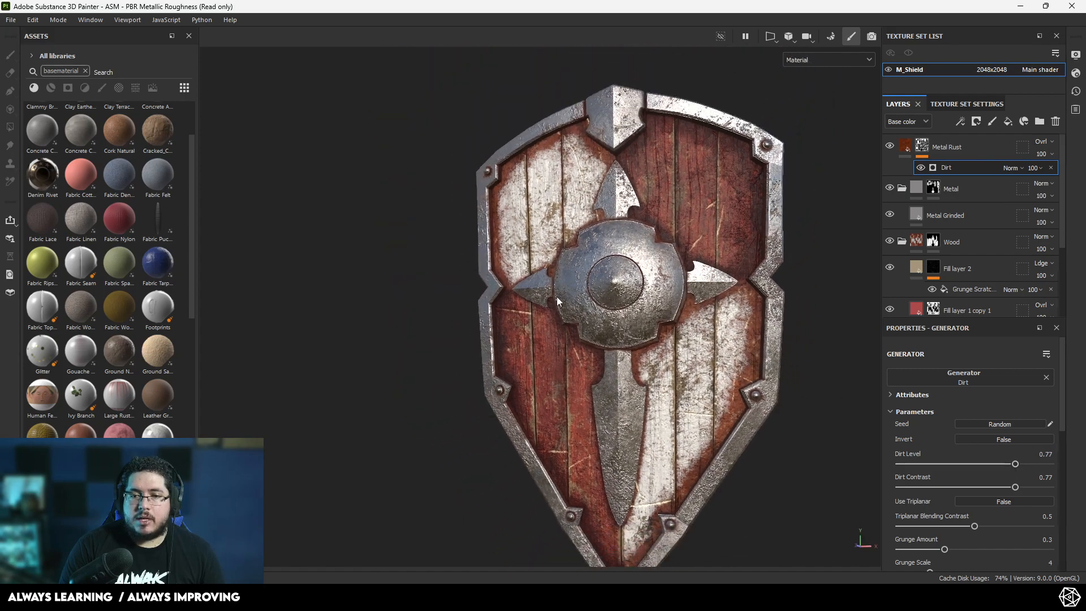
pyautogui.scroll(2, 662, 332)
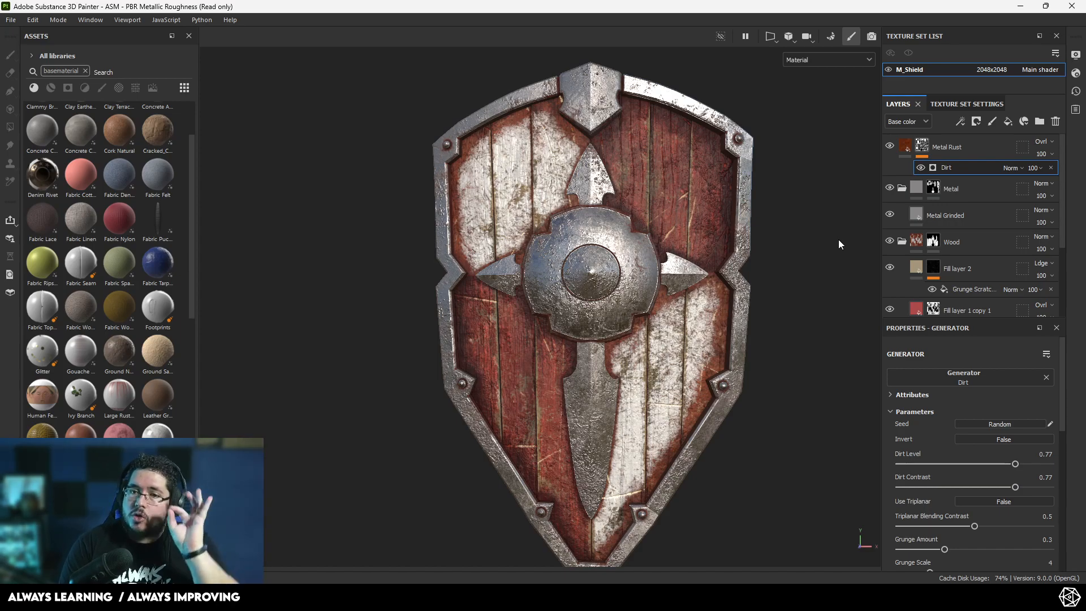
pyautogui.keyDown('alt'); pyautogui.moveTo(758, 206); pyautogui.dragTo(791, 226); pyautogui.keyUp('alt')
# Step: Add a fill effect to the Metal Rust mask and assign it the Clouds 3 procedural texture
pyautogui.rightClick(922, 147)
pyautogui.click(962, 386)
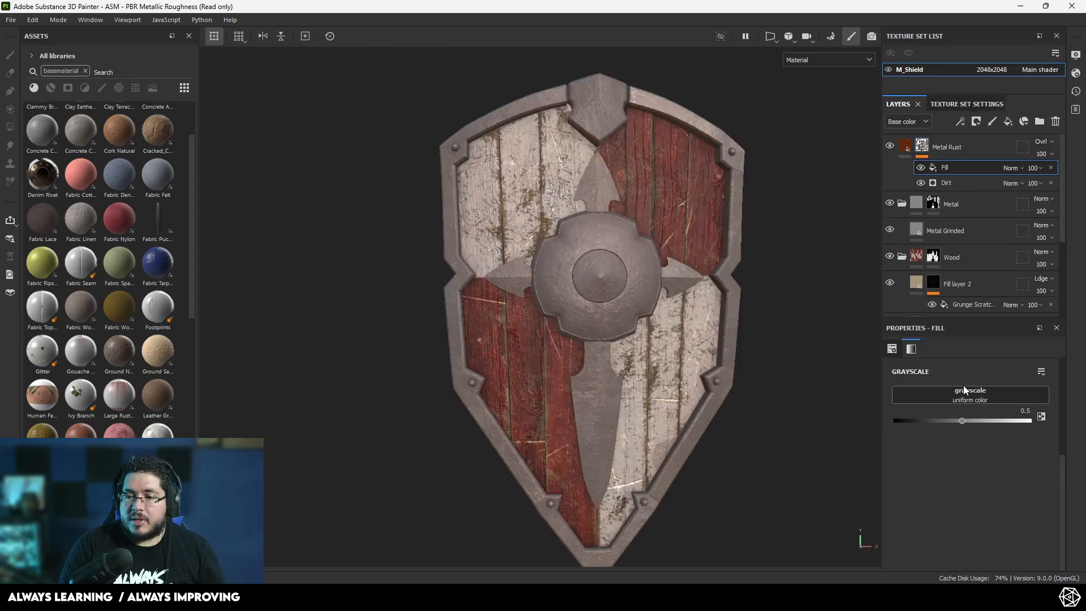
pyautogui.click(959, 399)
pyautogui.write('h')
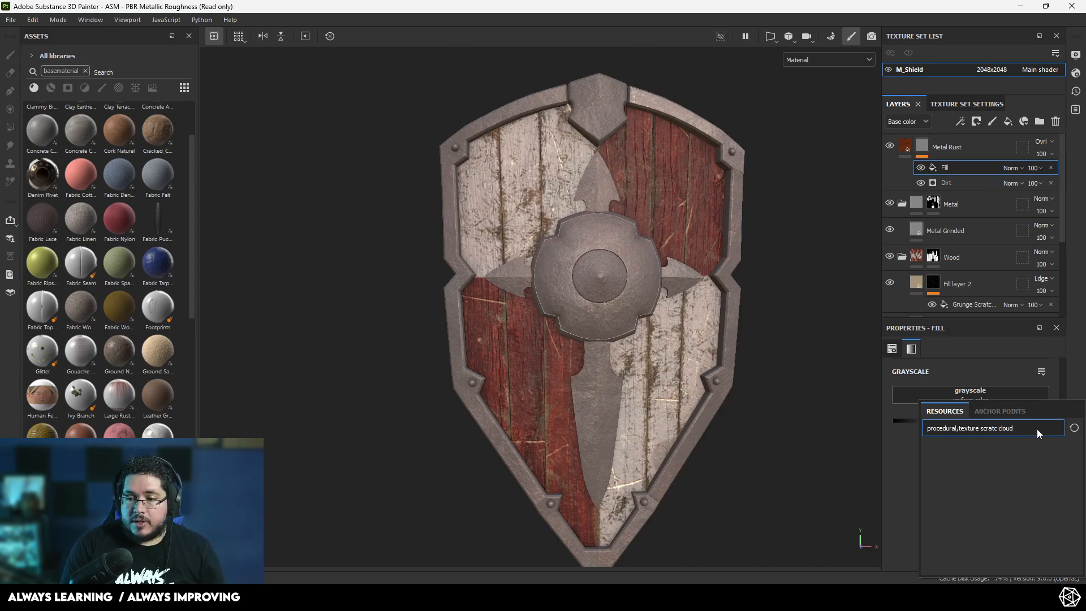
pyautogui.press('BackSpace')
pyautogui.press('BackSpace')
pyautogui.press('BackSpace')
pyautogui.press('BackSpace')
pyautogui.press('BackSpace')
pyautogui.press('BackSpace')
pyautogui.press('BackSpace')
pyautogui.press('BackSpace')
pyautogui.press('BackSpace')
pyautogui.press('BackSpace')
pyautogui.press('BackSpace')
pyautogui.write('cl')
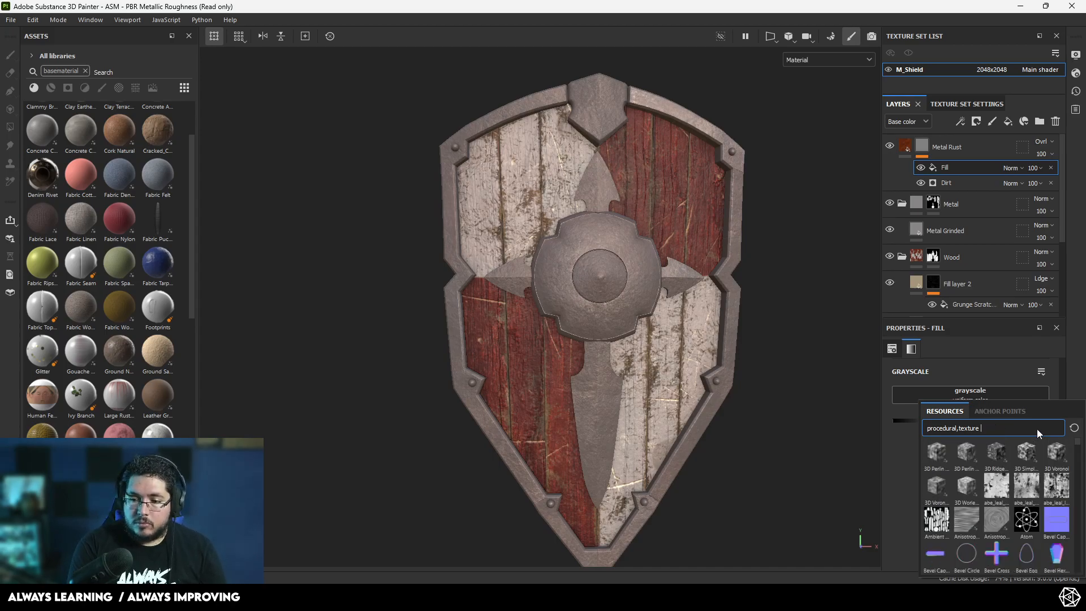
pyautogui.write('ou')
pyautogui.click(1007, 456)
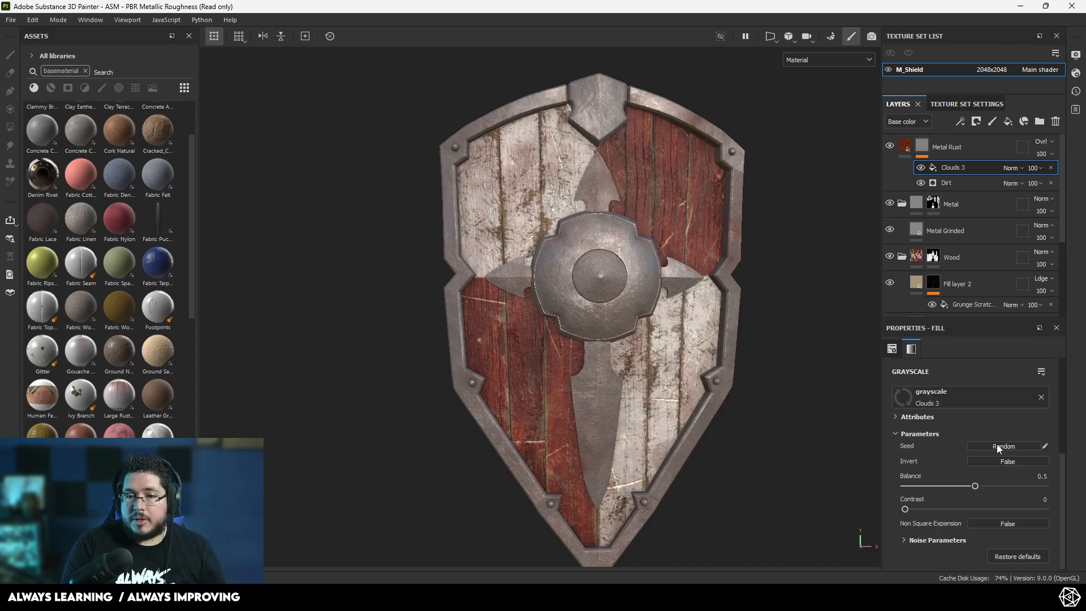
# Step: Raise the Clouds 3 fill's balance and contrast for sharper patches, and set its tiling to 1.08
pyautogui.moveTo(988, 490); pyautogui.dragTo(1017, 488)
pyautogui.moveTo(916, 512); pyautogui.dragTo(1008, 486)
pyautogui.scroll(2, 950, 469)
pyautogui.scroll(2, 949, 472)
pyautogui.moveTo(956, 406); pyautogui.dragTo(955, 408)
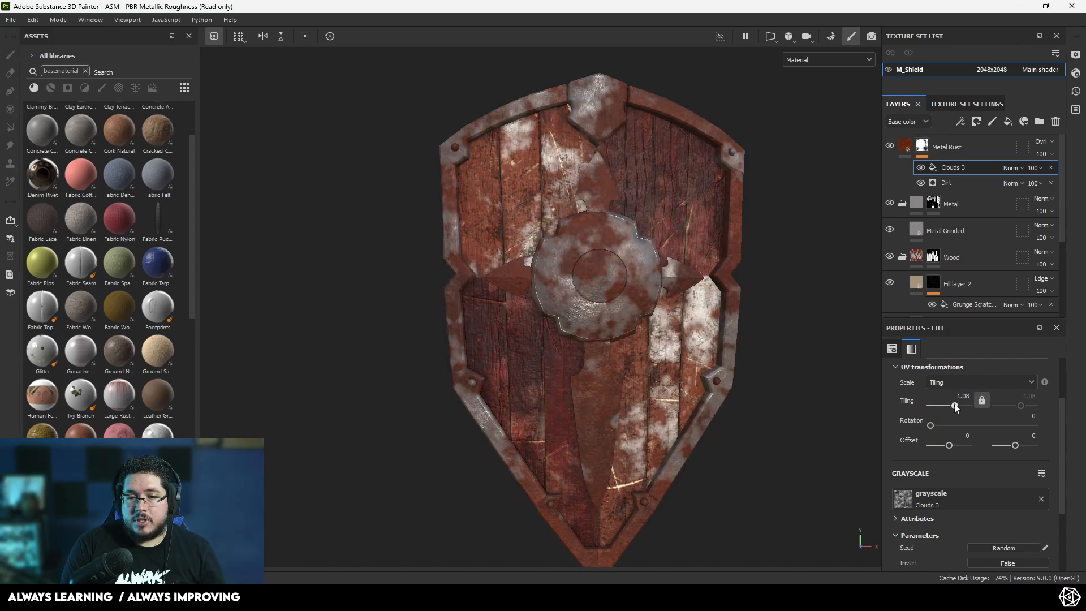
# Step: Set the Clouds 3 fill's blending mode to Multiply and compare the rust with the fill hidden and shown
pyautogui.click(1011, 168)
pyautogui.click(1023, 223)
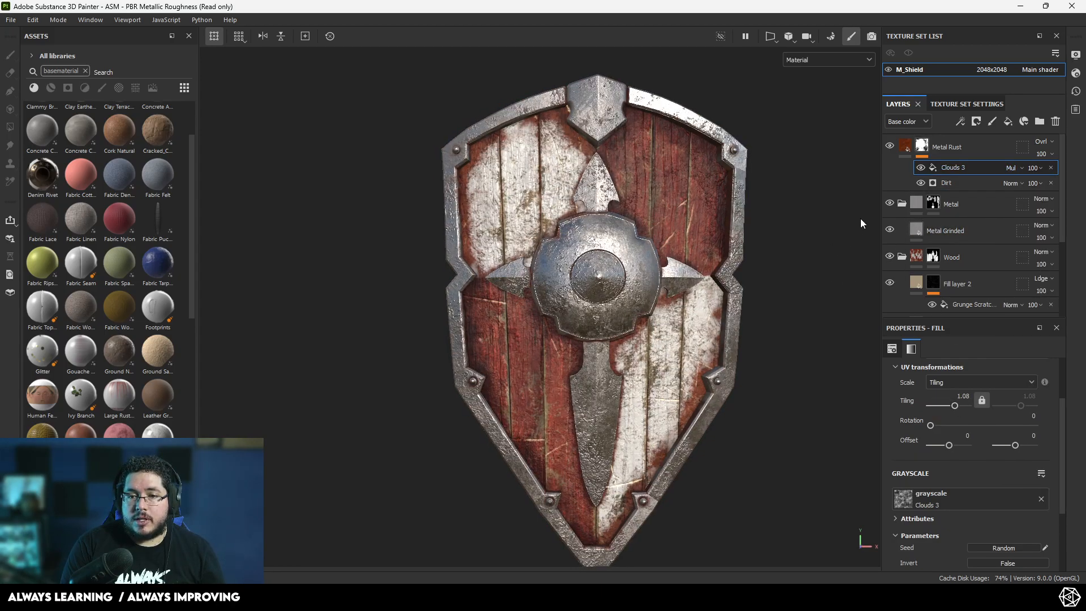
pyautogui.click(920, 168)
pyautogui.click(919, 168)
pyautogui.click(919, 168)
pyautogui.click(920, 168)
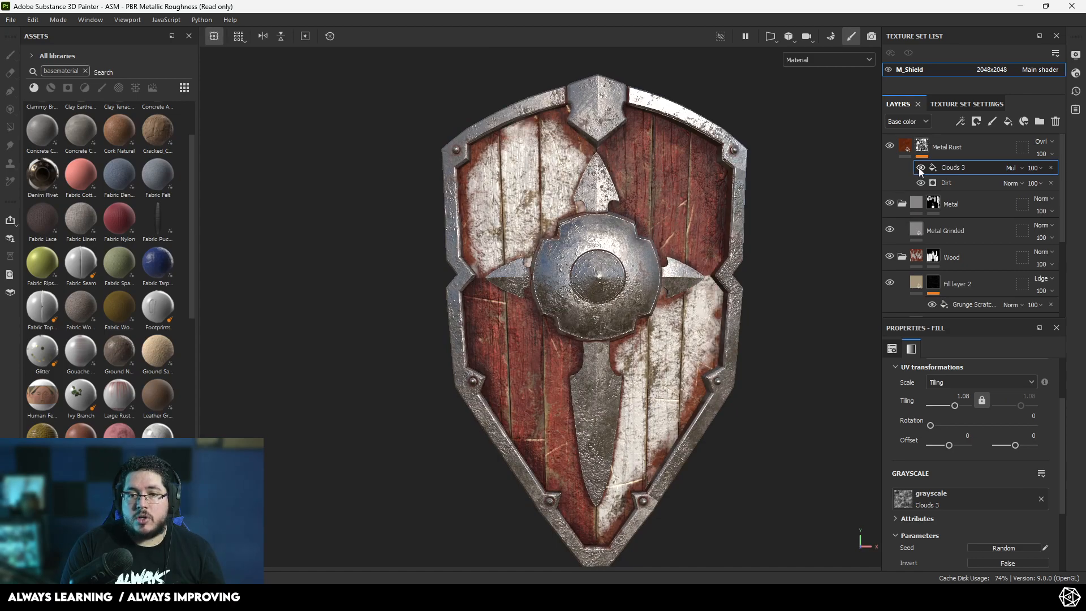
pyautogui.keyDown('alt'); pyautogui.moveTo(820, 232); pyautogui.dragTo(808, 238); pyautogui.keyUp('alt')
pyautogui.keyDown('alt'); pyautogui.moveTo(808, 239); pyautogui.dragTo(711, 211, button='right'); pyautogui.keyUp('alt')
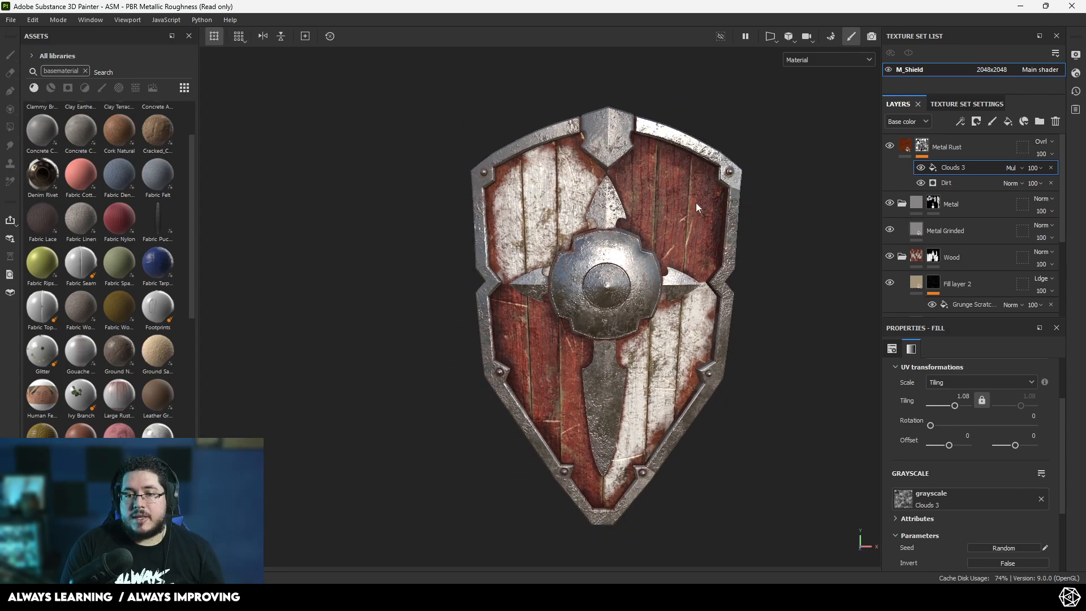
# Step: Reduce the rust mask's Dirt Level to 0.6
pyautogui.click(936, 186)
pyautogui.moveTo(1015, 464); pyautogui.dragTo(987, 462)
pyautogui.scroll(5, 767, 352)
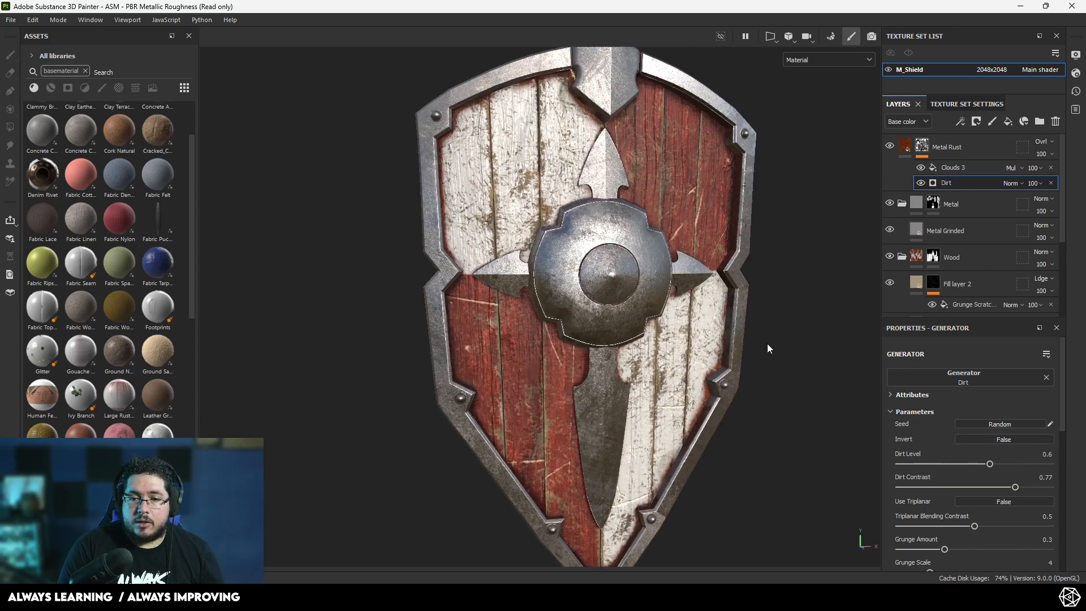
# Step: Add a paint effect to the Metal Rust mask and choose the Dirt 1 brush
pyautogui.rightClick(928, 148)
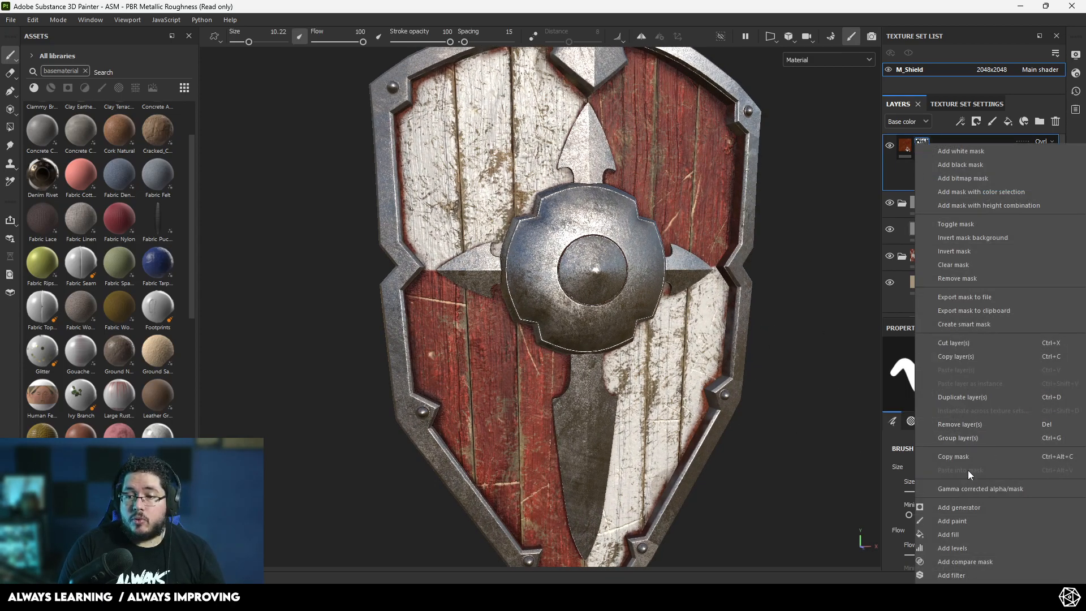
pyautogui.click(966, 523)
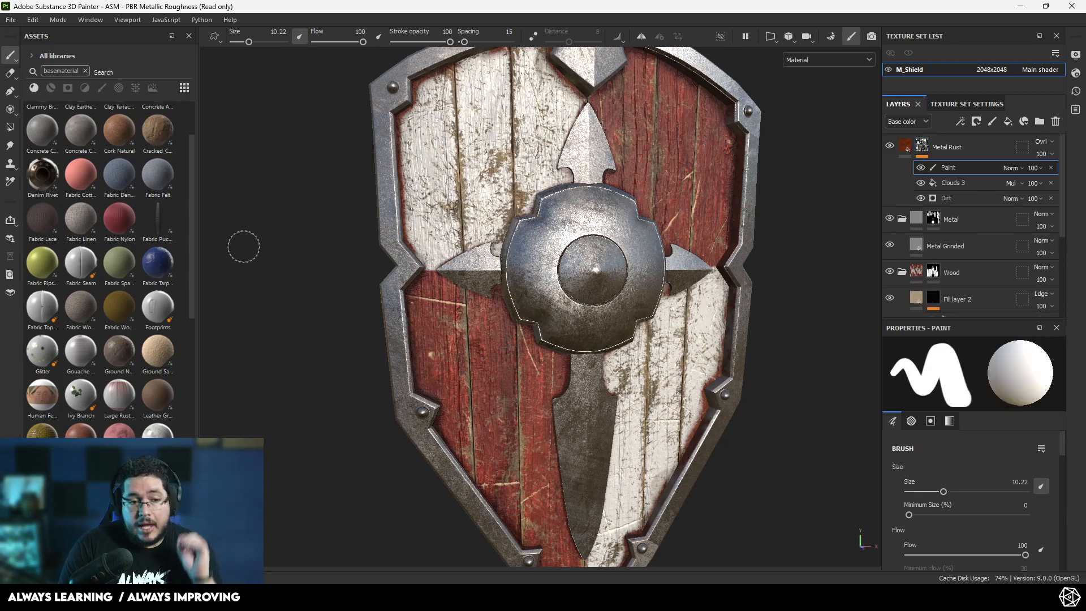
pyautogui.click(86, 71)
pyautogui.click(101, 88)
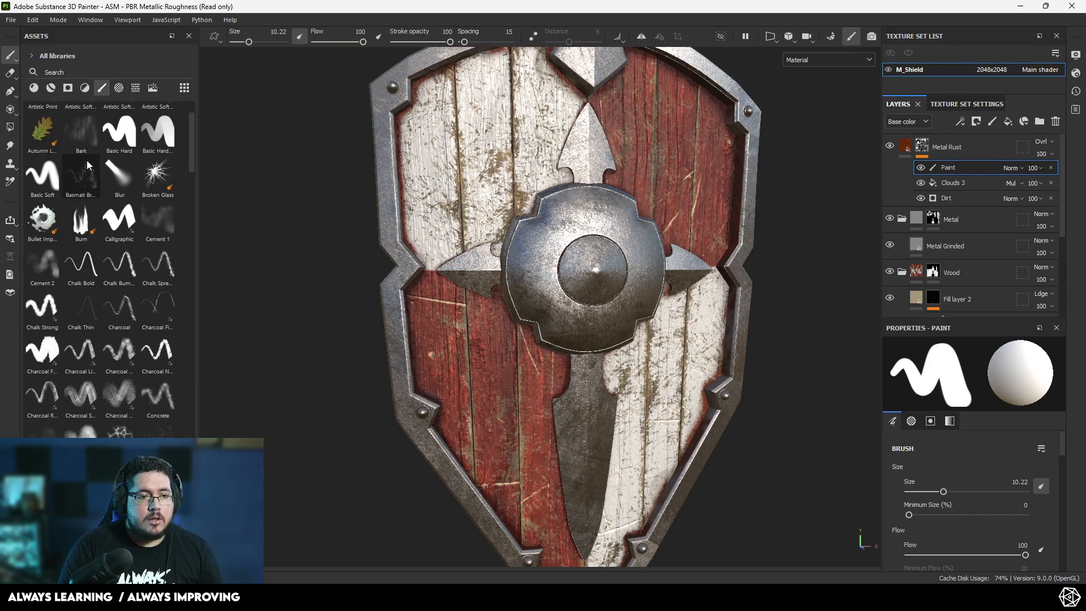
pyautogui.scroll(-3, 93, 415)
pyautogui.click(120, 345)
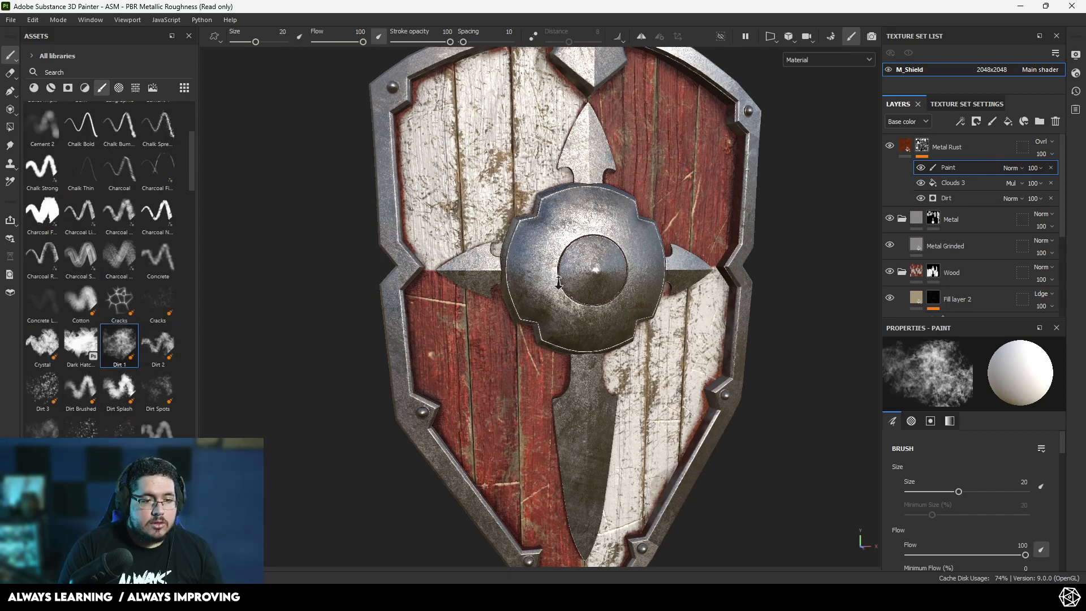
# Step: Paint a rust streak on the central metal boss below its inner ring with brush size 3.65, and switch the paint to black
pyautogui.scroll(5, 594, 305)
pyautogui.click(532, 265)
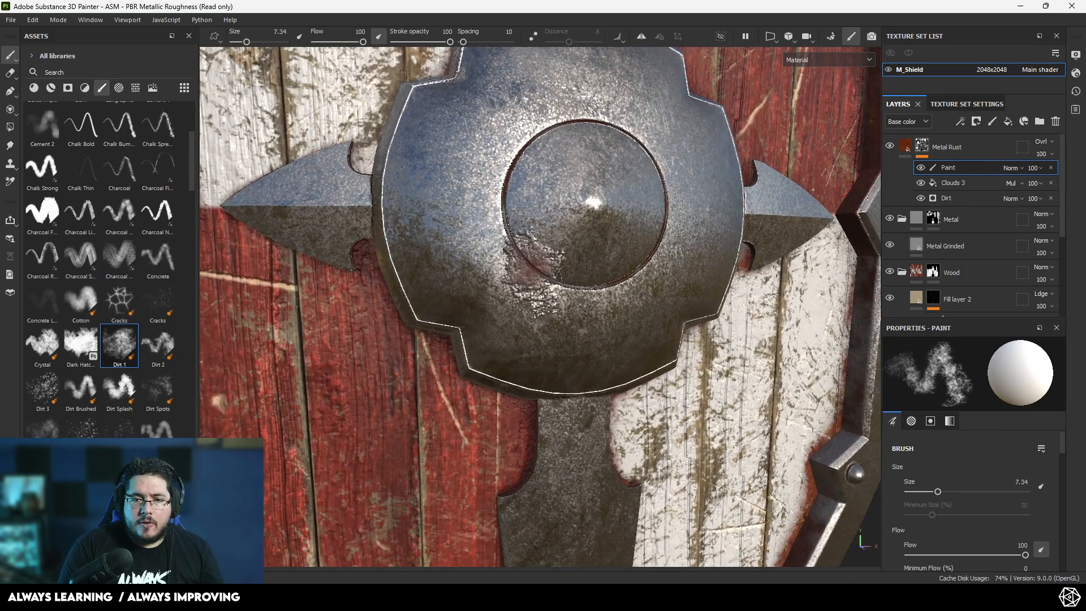
pyautogui.keyDown('ctrl'); pyautogui.moveTo(536, 257); pyautogui.dragTo(515, 249, button='right'); pyautogui.keyUp('ctrl')
pyautogui.moveTo(535, 288)
pyautogui.mouseDown()
pyautogui.moveTo(537, 336)
pyautogui.moveTo(553, 288)
pyautogui.mouseUp()
pyautogui.press('x')
pyautogui.press('x')
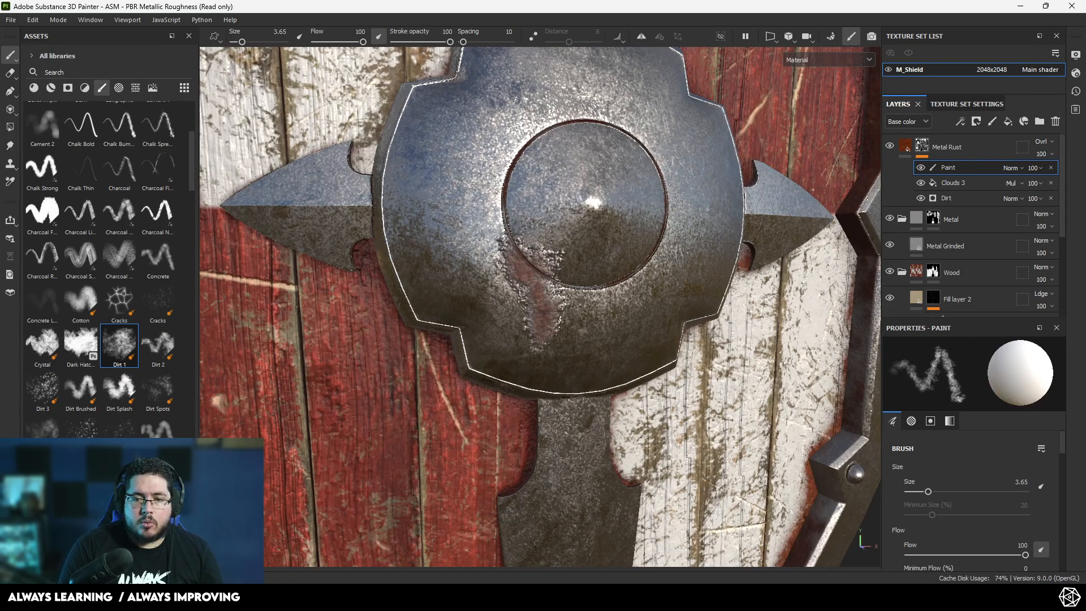
pyautogui.press('x')
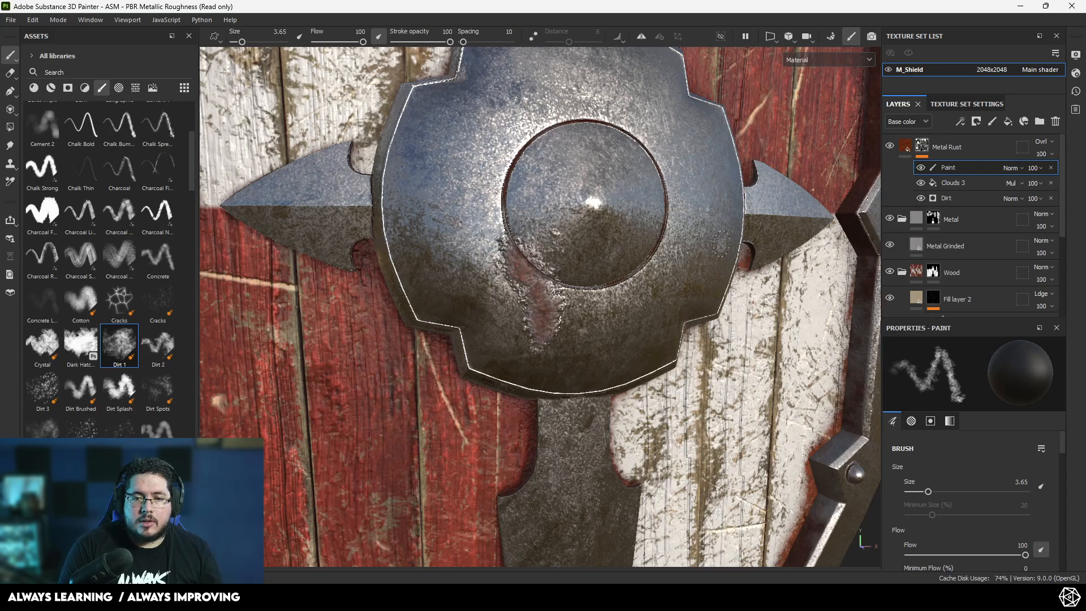
# Step: Compare the Metal Rust layer with its height channel turned off and back on
pyautogui.click(961, 148)
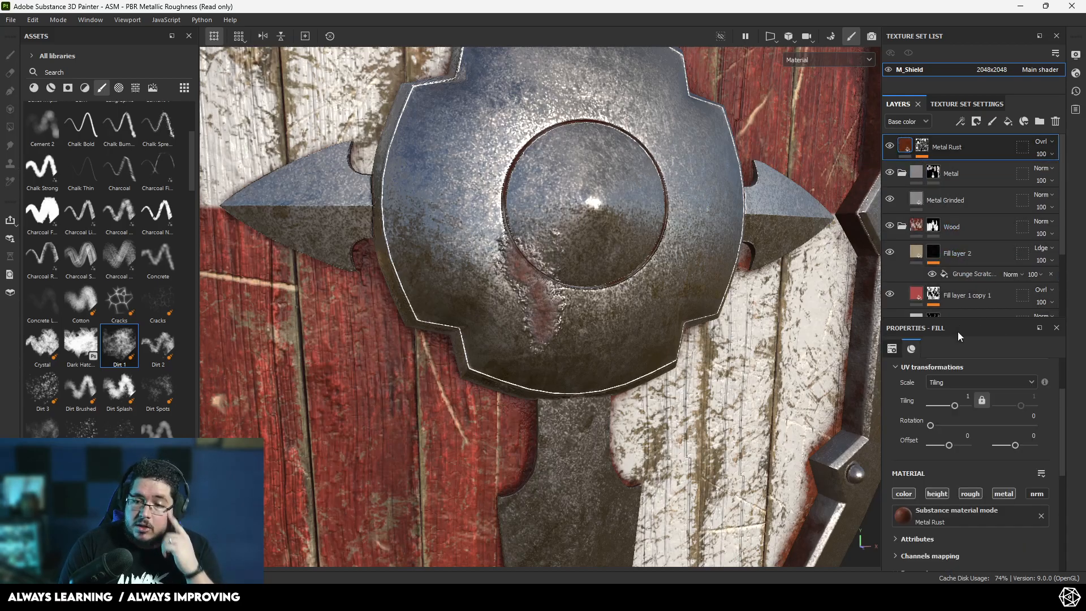
pyautogui.click(938, 496)
pyautogui.moveTo(628, 285)
pyautogui.keyDown('alt'); pyautogui.mouseDown()
pyautogui.moveTo(606, 291)
pyautogui.moveTo(610, 329)
pyautogui.moveTo(651, 301)
pyautogui.mouseUp(); pyautogui.keyUp('alt')
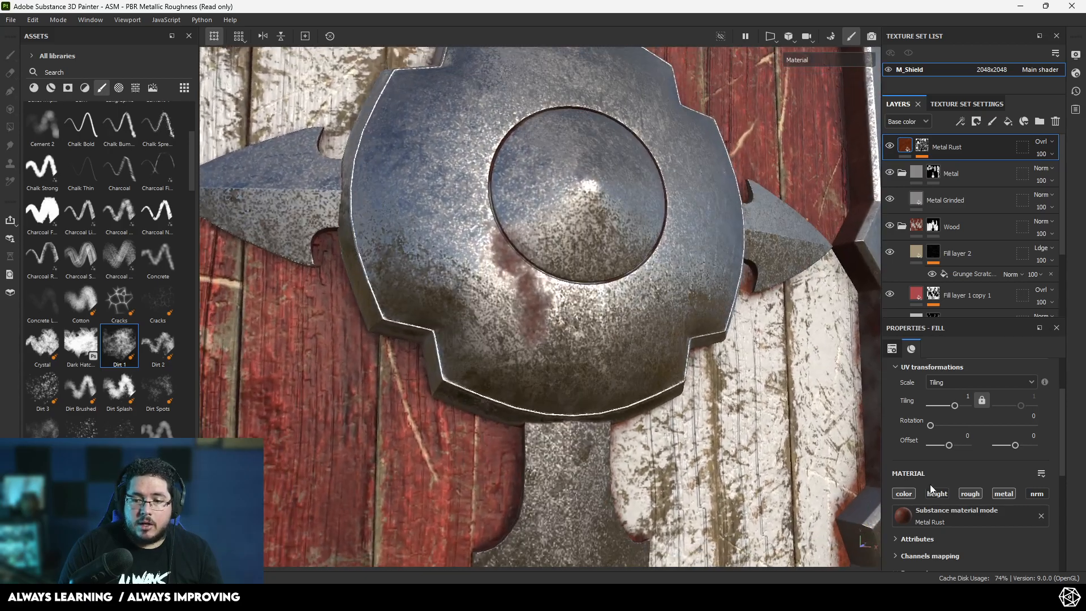
pyautogui.click(938, 494)
# Step: Switch the layer stack to the Height channel, set the Metal Rust layer's height opacity to 25, and reselect its mask
pyautogui.click(906, 123)
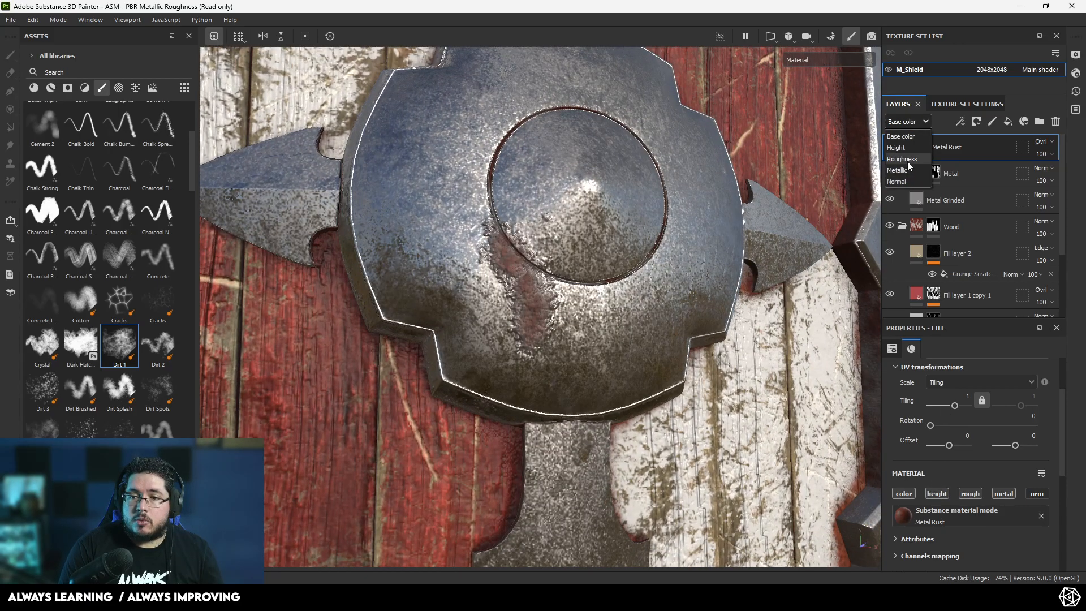
pyautogui.click(898, 144)
pyautogui.click(1041, 154)
pyautogui.moveTo(1075, 172)
pyautogui.mouseDown()
pyautogui.moveTo(1036, 173)
pyautogui.moveTo(1045, 169)
pyautogui.mouseUp()
pyautogui.click(922, 145)
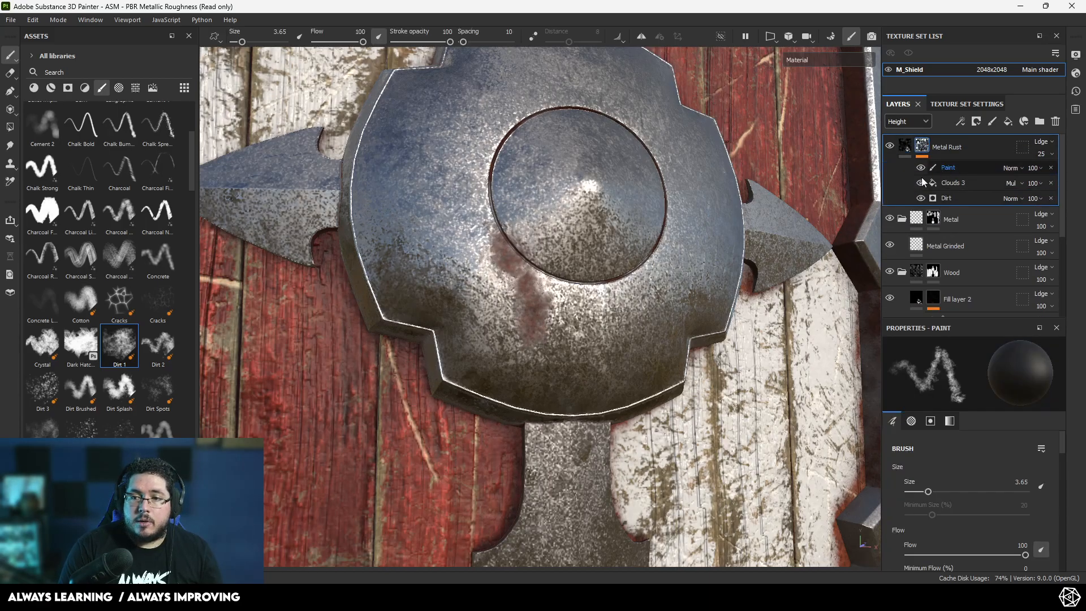
# Step: Extend the rust streak down the central boss to its lower edge with brush size 3.65, refining it with alternating white and black paint
pyautogui.click(935, 168)
pyautogui.scroll(3, 492, 229)
pyautogui.moveTo(493, 229)
pyautogui.mouseDown()
pyautogui.moveTo(534, 311)
pyautogui.moveTo(515, 354)
pyautogui.mouseUp()
pyautogui.moveTo(557, 280)
pyautogui.mouseDown()
pyautogui.moveTo(481, 235)
pyautogui.moveTo(512, 232)
pyautogui.moveTo(525, 173)
pyautogui.moveTo(530, 277)
pyautogui.mouseUp()
pyautogui.press('x')
pyautogui.press('x')
pyautogui.scroll(-3, 687, 305)
pyautogui.moveTo(687, 305)
pyautogui.keyDown('alt'); pyautogui.mouseDown()
pyautogui.moveTo(650, 237)
pyautogui.moveTo(628, 231)
pyautogui.mouseUp(); pyautogui.keyUp('alt')
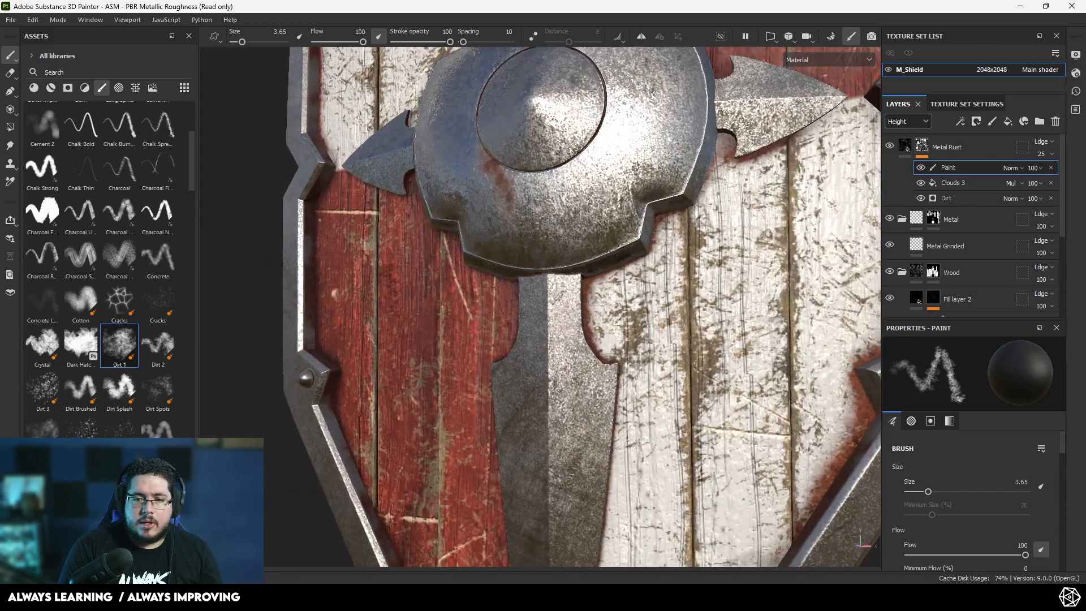
pyautogui.press('x')
pyautogui.press('x')
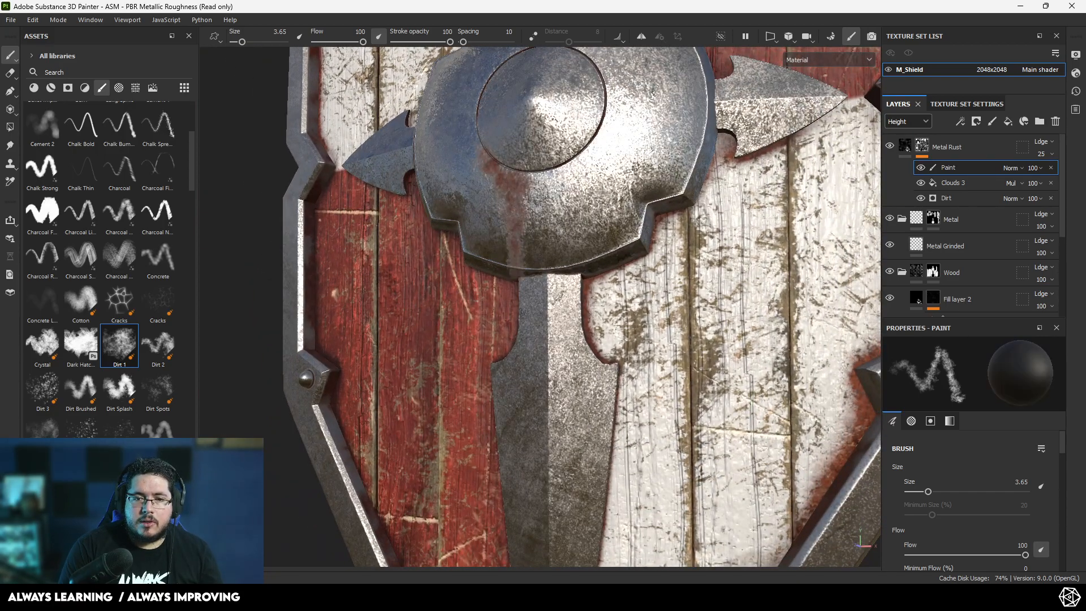
# Step: Paint rust into the notch at the top of the lower blade, just beneath the boss
pyautogui.keyDown('alt'); pyautogui.moveTo(586, 273); pyautogui.dragTo(555, 182, button='middle'); pyautogui.keyUp('alt')
pyautogui.press('x')
pyautogui.moveTo(552, 207)
pyautogui.mouseDown()
pyautogui.moveTo(543, 237)
pyautogui.moveTo(560, 271)
pyautogui.moveTo(531, 244)
pyautogui.mouseUp()
pyautogui.press('x')
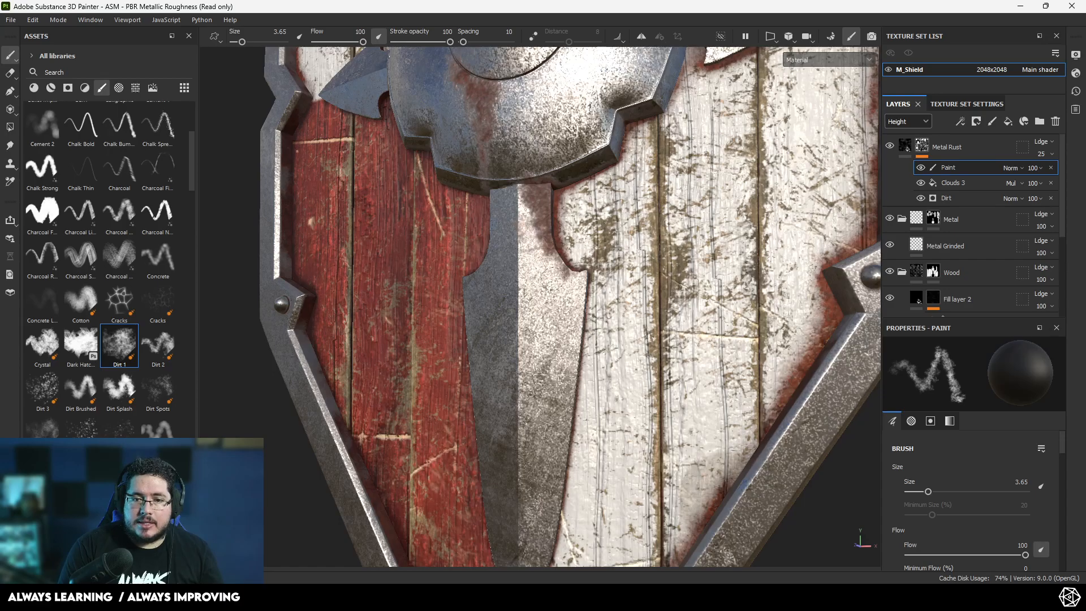
# Step: Paint a rust stain around the rivet on the viewer's left side of the lower rim and soften it with black
pyautogui.keyDown('alt'); pyautogui.moveTo(541, 264); pyautogui.dragTo(272, 164, button='right'); pyautogui.keyUp('alt')
pyautogui.keyDown('alt'); pyautogui.moveTo(540, 283); pyautogui.dragTo(463, 254, button='right'); pyautogui.keyUp('alt')
pyautogui.keyDown('alt'); pyautogui.moveTo(540, 283); pyautogui.dragTo(557, 294); pyautogui.keyUp('alt')
pyautogui.keyDown('alt'); pyautogui.moveTo(509, 339); pyautogui.dragTo(622, 340, button='right'); pyautogui.keyUp('alt')
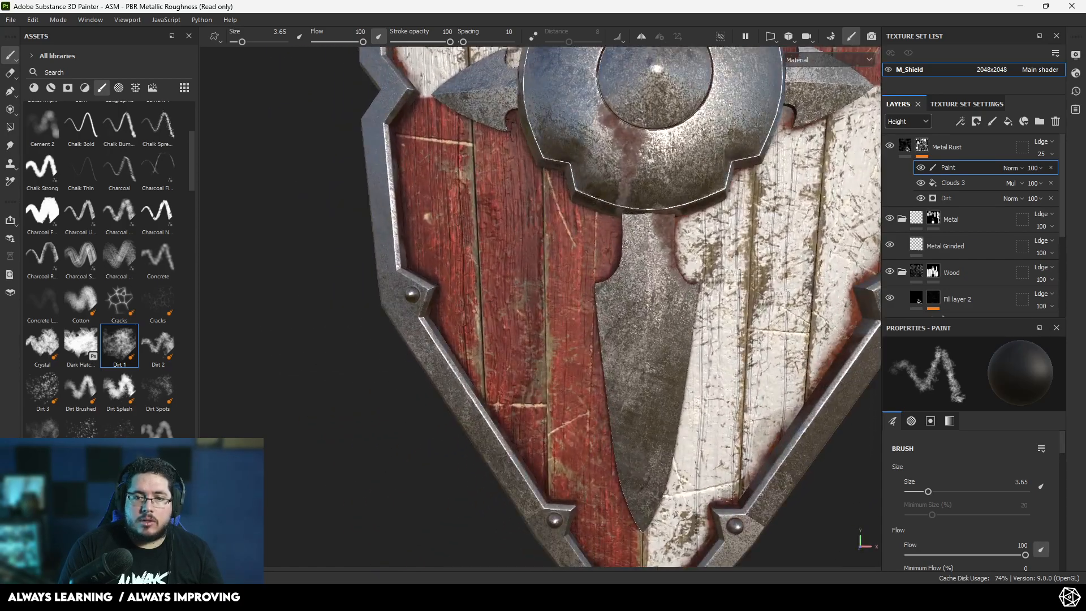
pyautogui.press('x')
pyautogui.press('x')
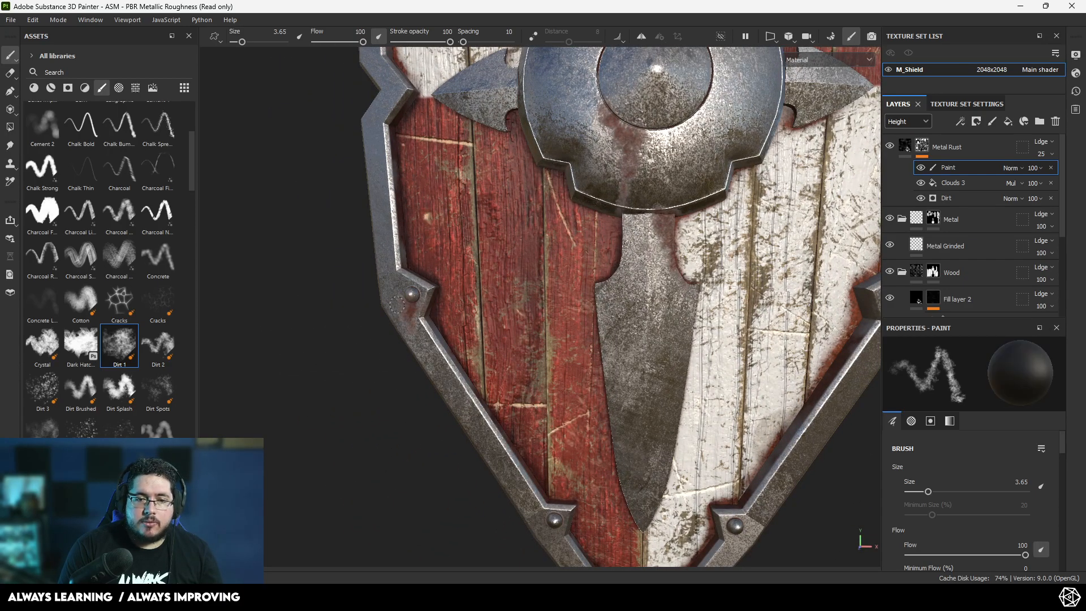
# Step: Paint rust stains around the two lowest rivets of the metal rim, softening them with black paint
pyautogui.keyDown('alt'); pyautogui.moveTo(424, 283); pyautogui.dragTo(396, 117, button='middle'); pyautogui.keyUp('alt')
pyautogui.keyDown('alt'); pyautogui.moveTo(498, 430); pyautogui.dragTo(513, 395); pyautogui.keyUp('alt')
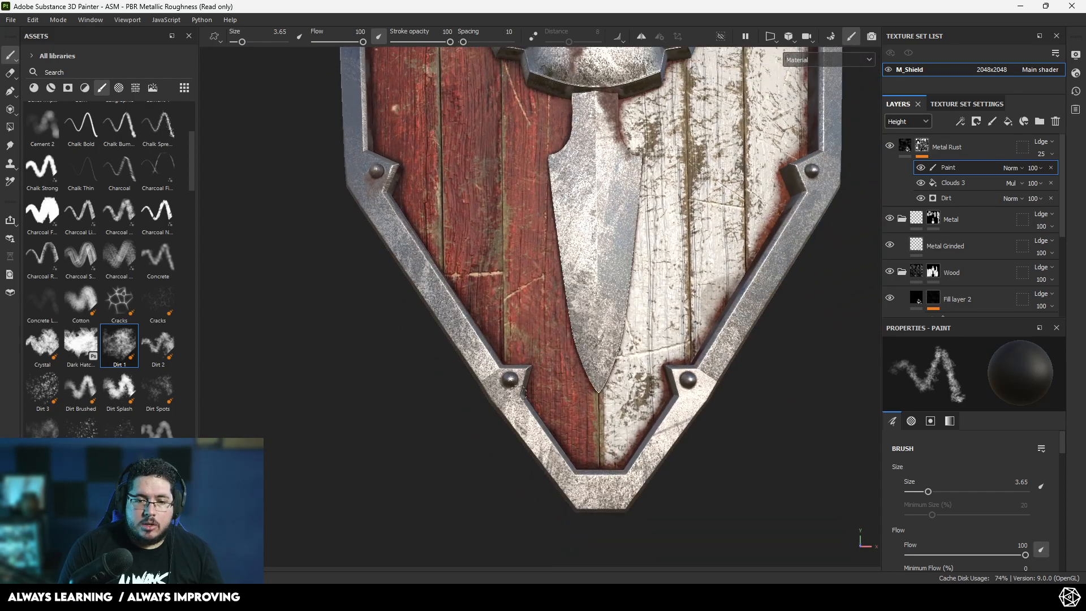
pyautogui.press('x')
pyautogui.press('x')
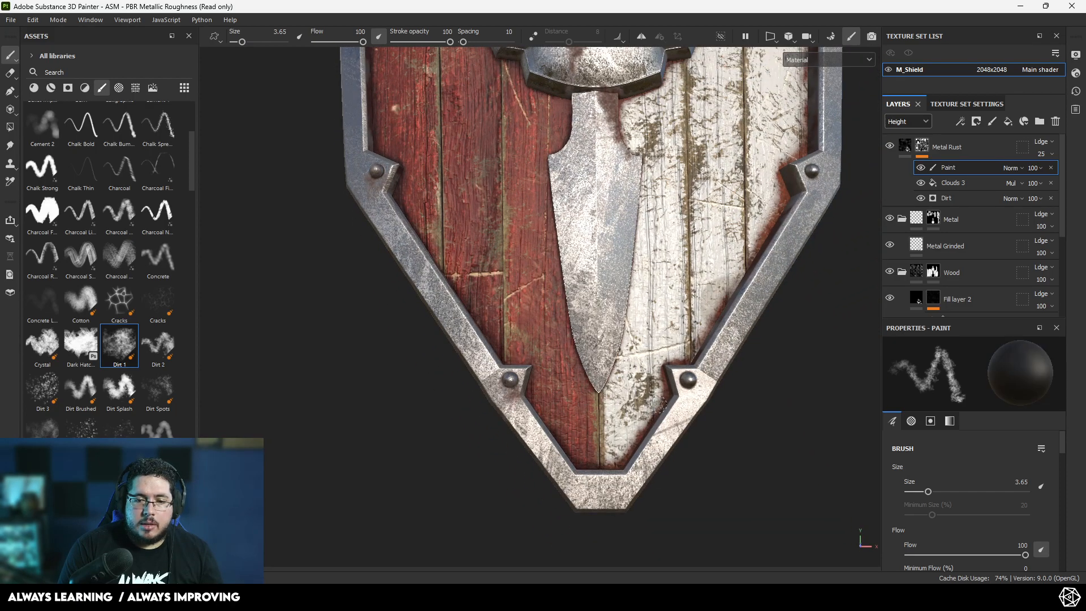
pyautogui.press('x')
pyautogui.press('x')
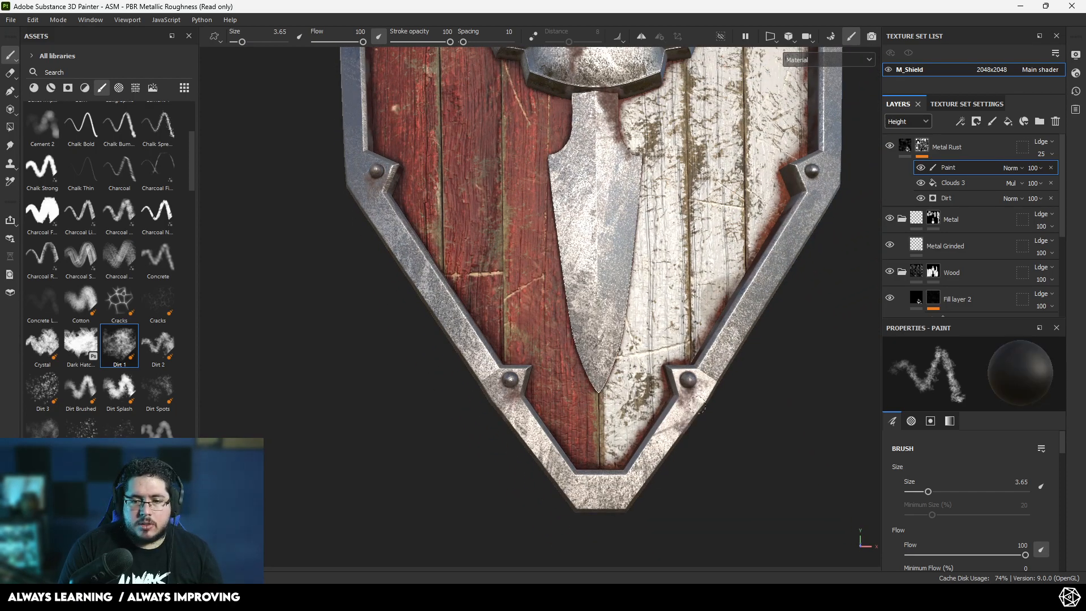
# Step: Paint a rust patch by the notch of the rim's top plate with brush size 5.6 and tone it down with black
pyautogui.keyDown('alt'); pyautogui.moveTo(723, 370); pyautogui.dragTo(692, 453, button='middle'); pyautogui.keyUp('alt')
pyautogui.keyDown('alt'); pyautogui.moveTo(622, 294); pyautogui.dragTo(591, 367); pyautogui.keyUp('alt')
pyautogui.scroll(-3, 469, 238)
pyautogui.keyDown('alt'); pyautogui.moveTo(469, 238); pyautogui.dragTo(440, 353, button='middle'); pyautogui.keyUp('alt')
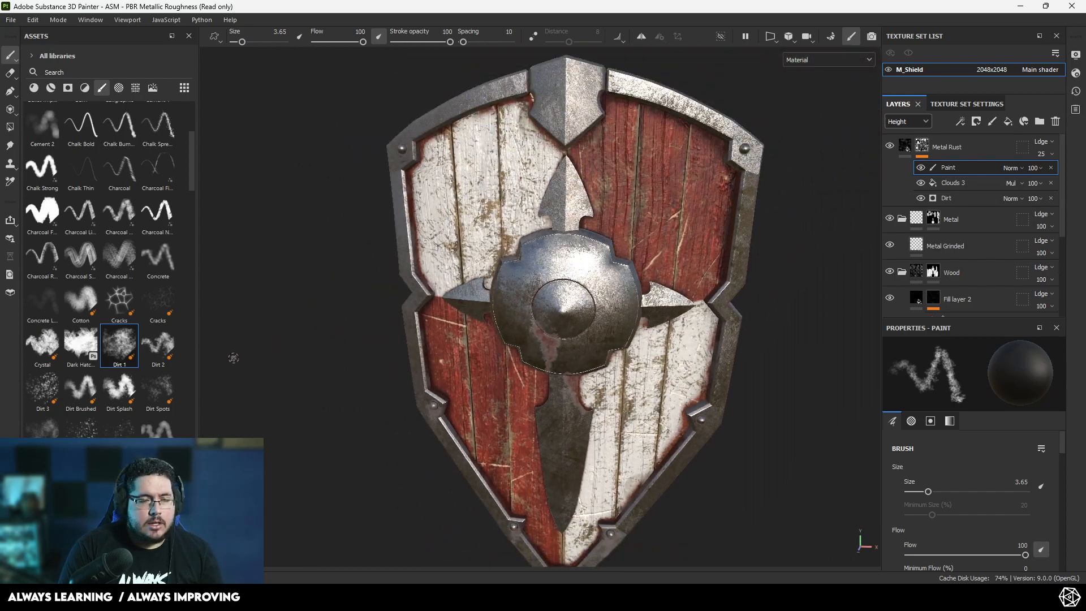
pyautogui.scroll(2, 638, 175)
pyautogui.keyDown('alt'); pyautogui.moveTo(638, 175); pyautogui.dragTo(656, 299, button='middle'); pyautogui.keyUp('alt')
pyautogui.scroll(2, 656, 271)
pyautogui.keyDown('alt'); pyautogui.moveTo(707, 266); pyautogui.dragTo(676, 242); pyautogui.keyUp('alt')
pyautogui.scroll(2, 676, 242)
pyautogui.keyDown('ctrl'); pyautogui.moveTo(632, 215); pyautogui.dragTo(652, 214, button='right'); pyautogui.keyUp('ctrl')
pyautogui.press('x')
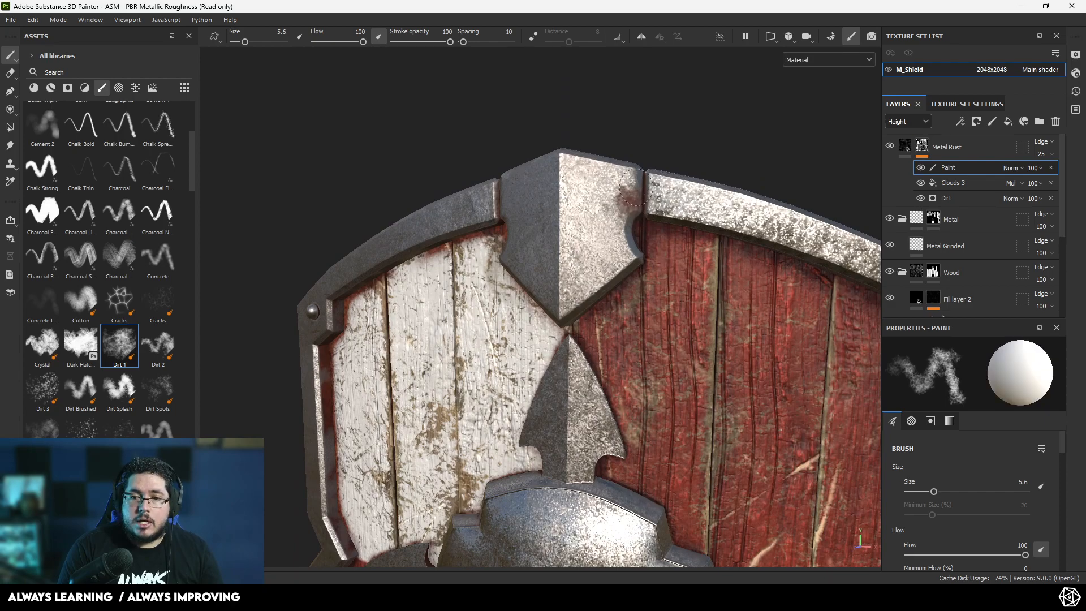
pyautogui.press('x')
pyautogui.press('x')
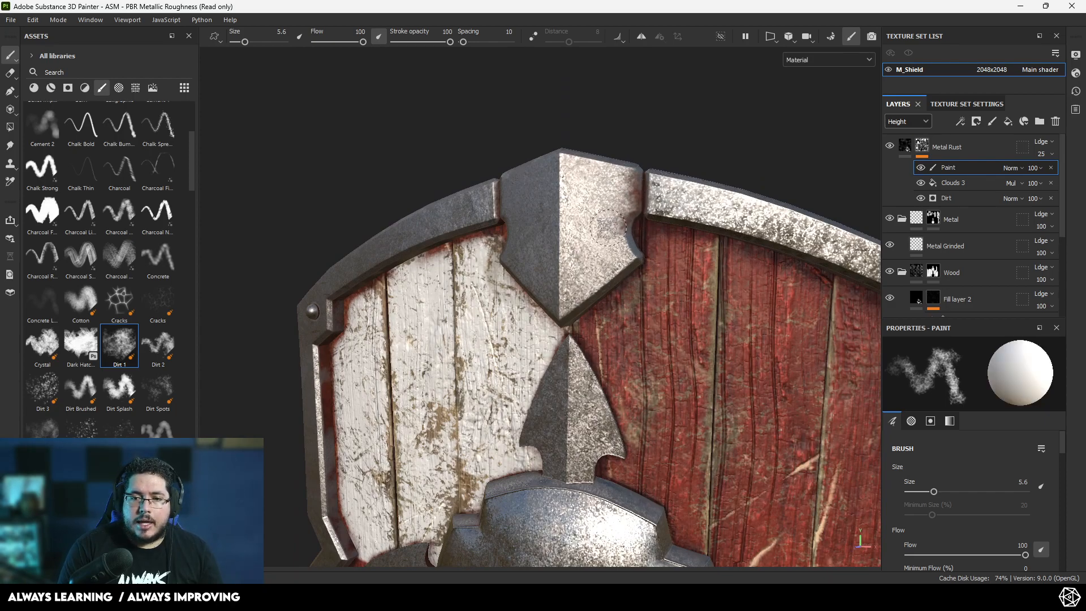
# Step: Try a fill on the Metal Rust mask using the leaking rust black-and-white texture
pyautogui.rightClick(914, 169)
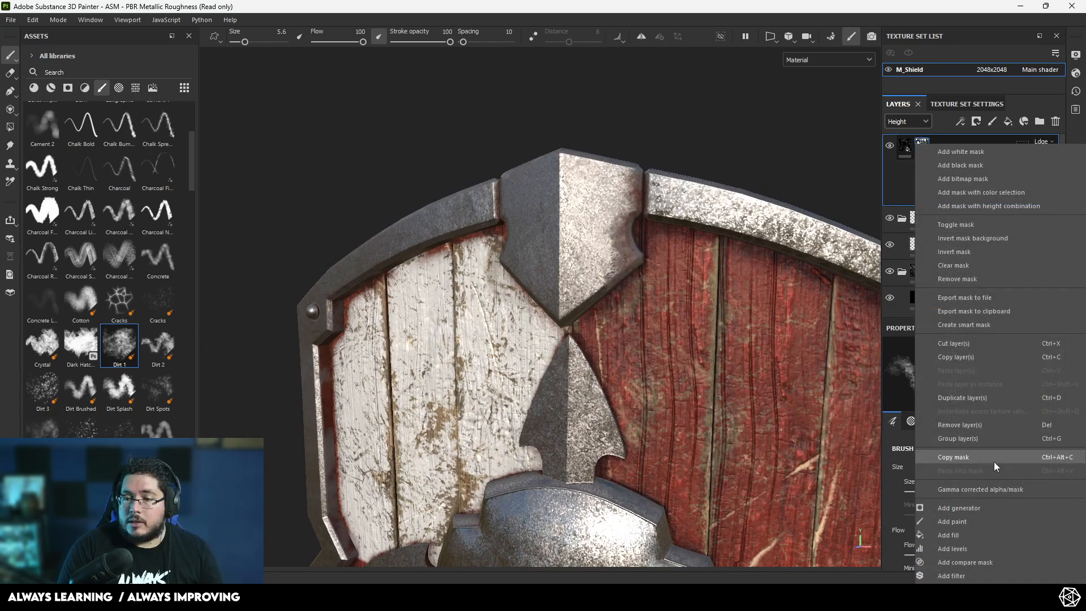
pyautogui.click(964, 531)
pyautogui.click(955, 500)
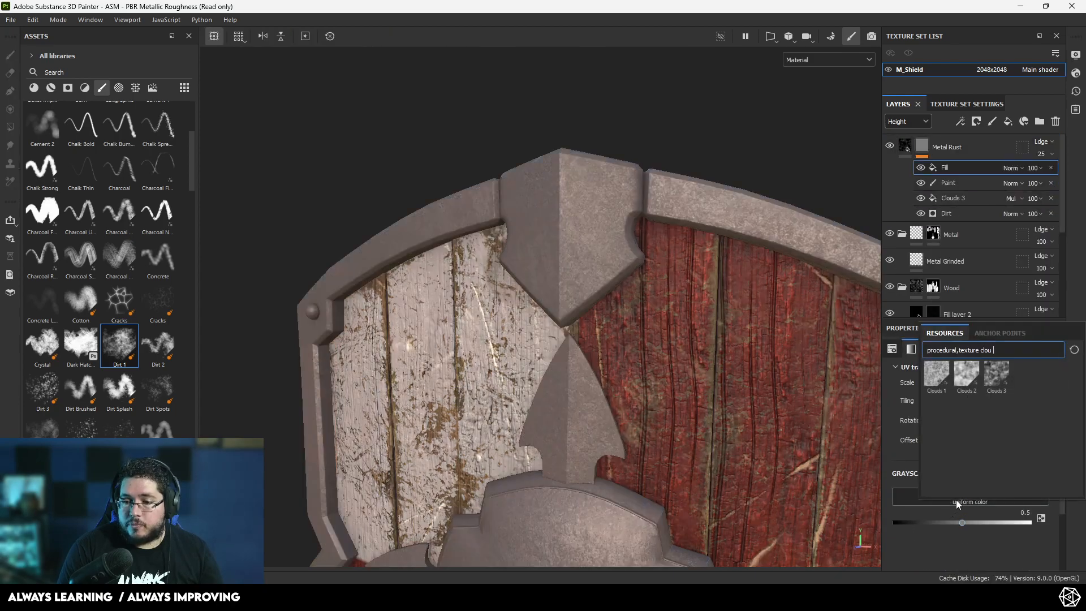
pyautogui.press('BackSpace')
pyautogui.press('BackSpace')
pyautogui.press('BackSpace')
pyautogui.press('BackSpace')
pyautogui.write('abe')
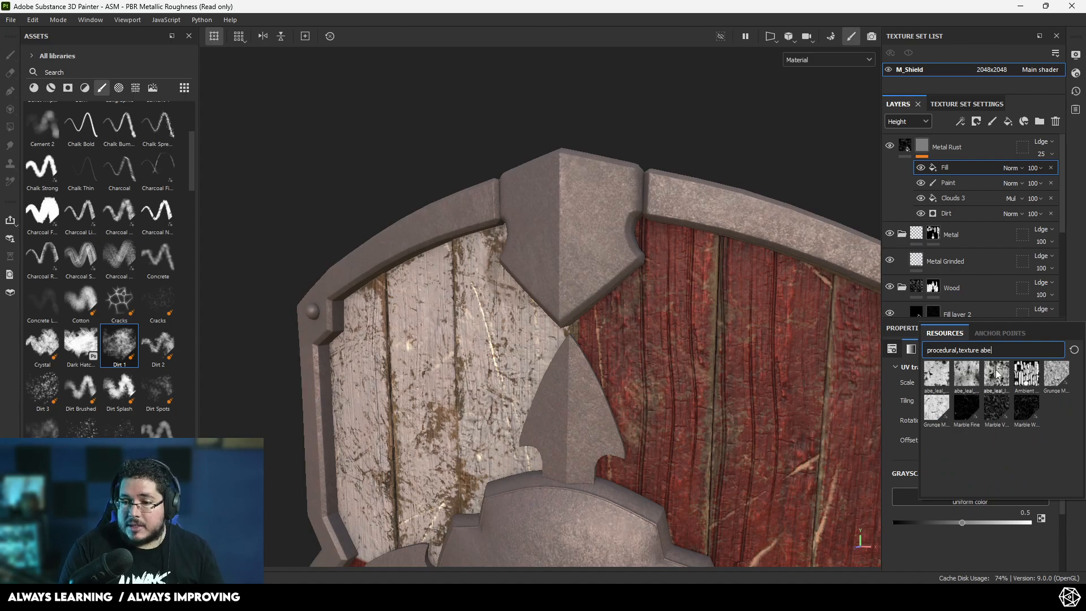
pyautogui.moveTo(995, 368)
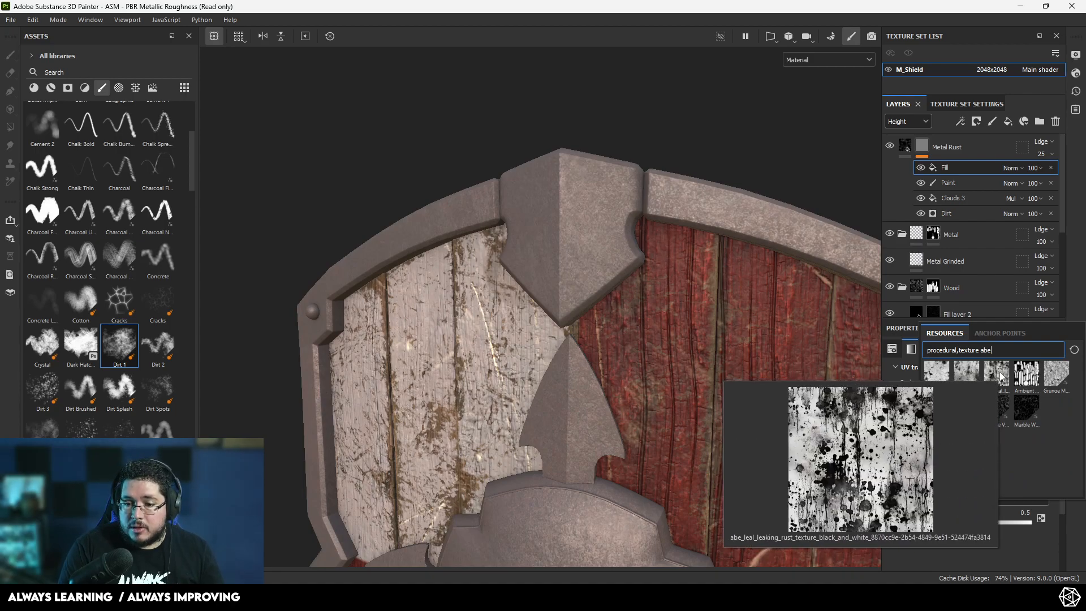
pyautogui.click(1000, 371)
pyautogui.keyDown('alt'); pyautogui.moveTo(832, 355); pyautogui.dragTo(641, 423); pyautogui.keyUp('alt')
pyautogui.keyDown('alt'); pyautogui.moveTo(641, 423); pyautogui.dragTo(598, 264, button='middle'); pyautogui.keyUp('alt')
pyautogui.keyDown('alt'); pyautogui.moveTo(599, 263); pyautogui.dragTo(630, 317, button='right'); pyautogui.keyUp('alt')
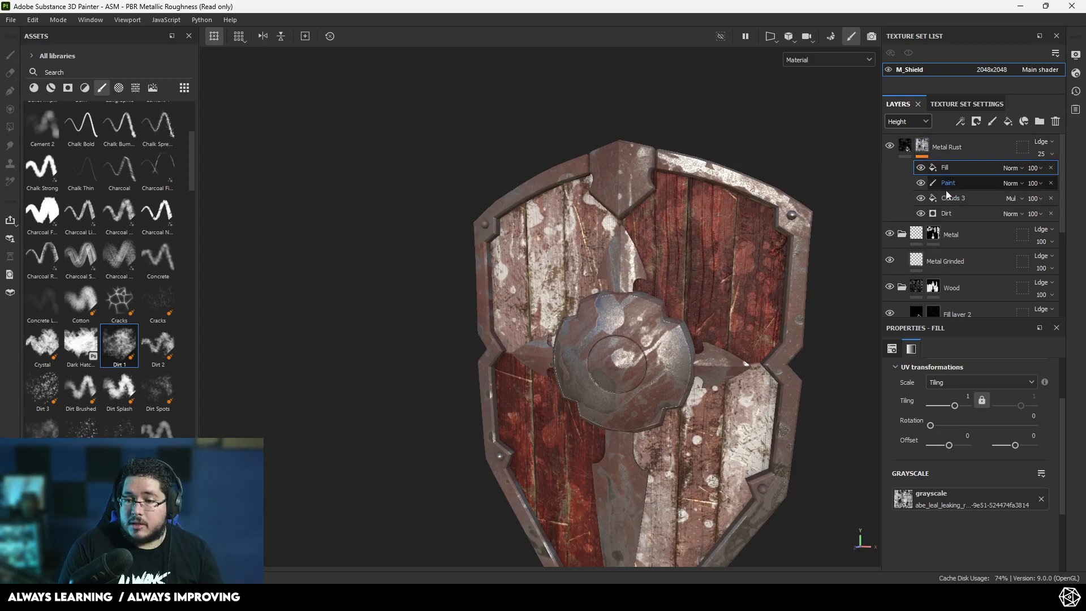
# Step: Remove the leaking rust fill from the Metal Rust mask
pyautogui.moveTo(931, 426); pyautogui.dragTo(840, 429)
pyautogui.keyDown('alt'); pyautogui.moveTo(758, 419); pyautogui.dragTo(792, 394); pyautogui.keyUp('alt')
pyautogui.keyDown('alt'); pyautogui.moveTo(791, 395); pyautogui.dragTo(776, 379, button='right'); pyautogui.keyUp('alt')
pyautogui.keyDown('alt'); pyautogui.moveTo(776, 379); pyautogui.dragTo(788, 336, button='middle'); pyautogui.keyUp('alt')
pyautogui.keyDown('alt'); pyautogui.moveTo(787, 336); pyautogui.dragTo(772, 322, button='right'); pyautogui.keyUp('alt')
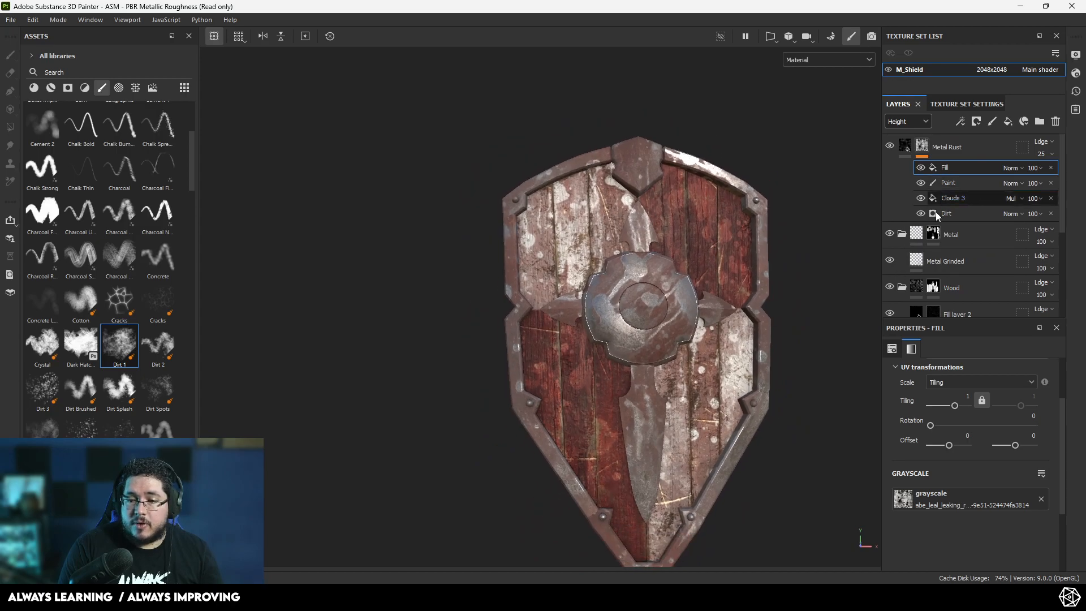
pyautogui.click(1051, 168)
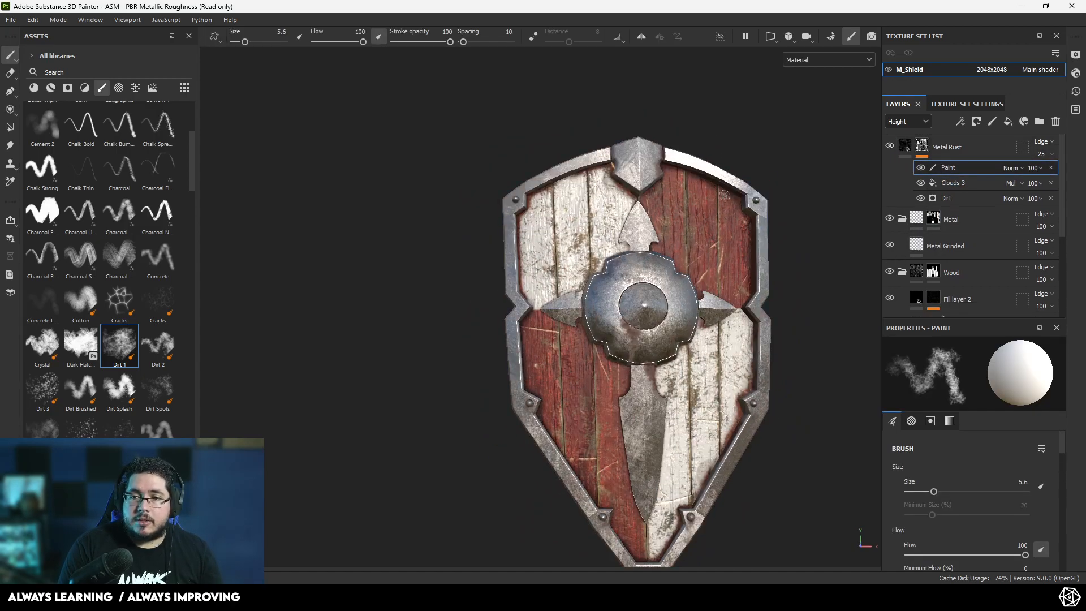
# Step: Show the Base color channel in the layer stack and add a second Metal Rust material layer on top with a black mask
pyautogui.click(915, 121)
pyautogui.click(905, 136)
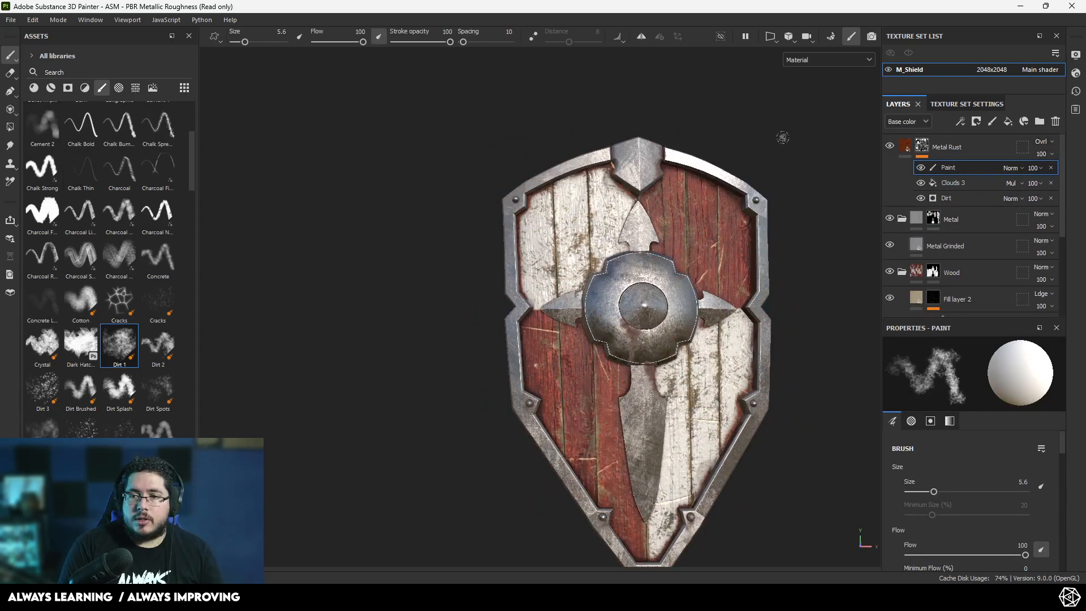
pyautogui.click(34, 87)
pyautogui.moveTo(117, 393); pyautogui.dragTo(928, 141)
pyautogui.rightClick(945, 146)
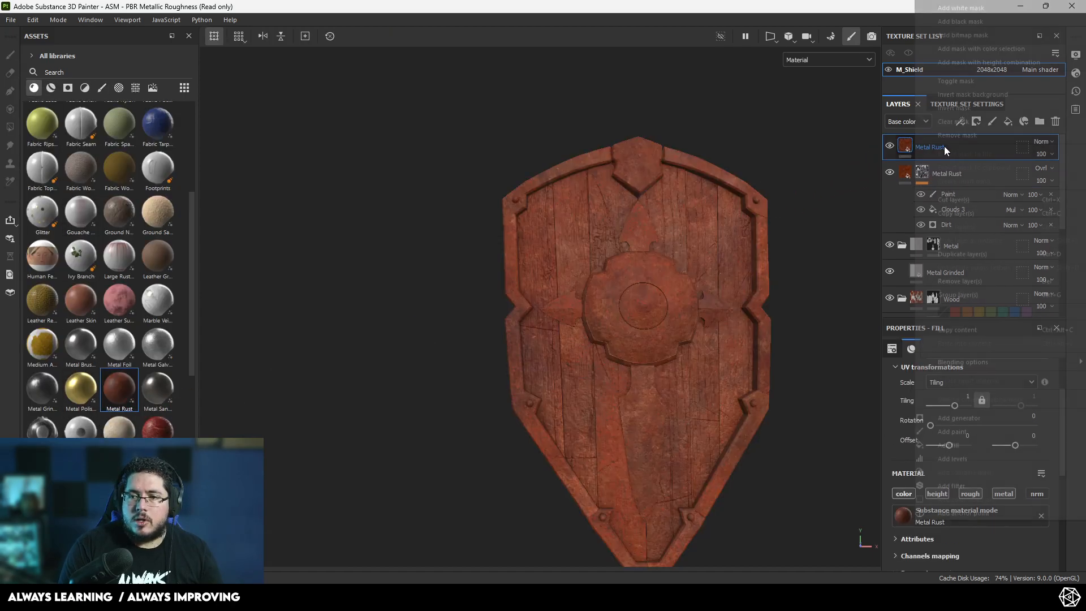
pyautogui.click(959, 22)
# Step: Add a fill to the new Metal Rust layer's mask using the leaking rust black-and-white texture
pyautogui.rightClick(928, 146)
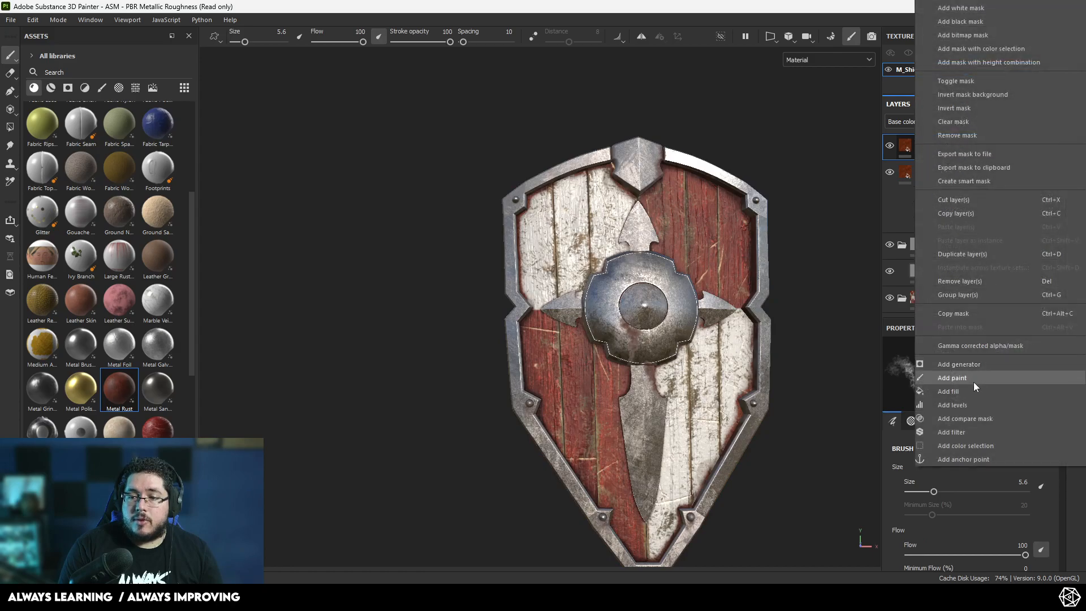
pyautogui.click(969, 391)
pyautogui.click(970, 498)
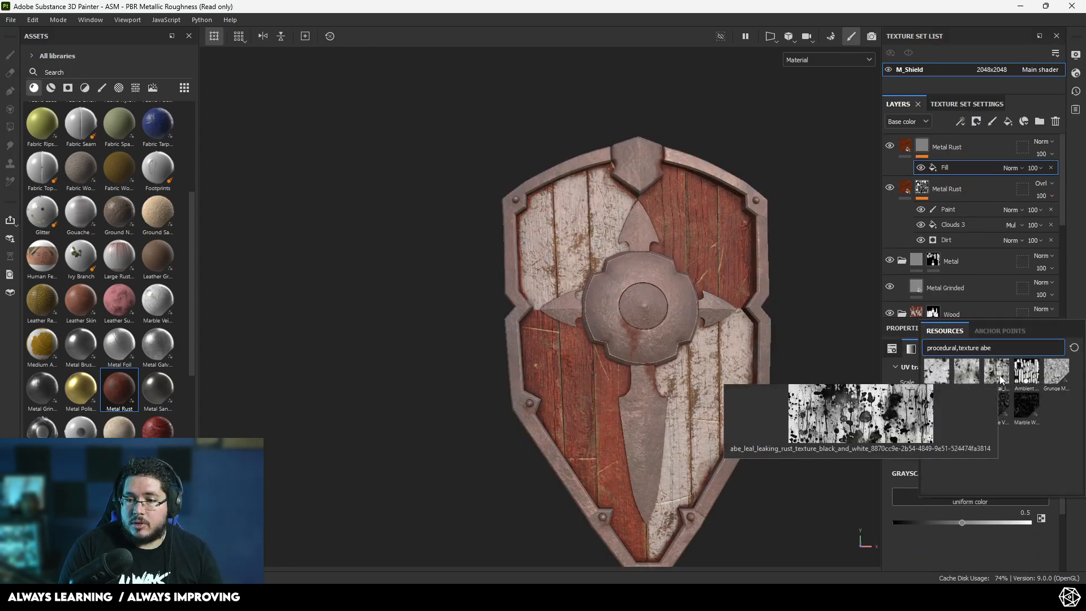
pyautogui.moveTo(960, 376)
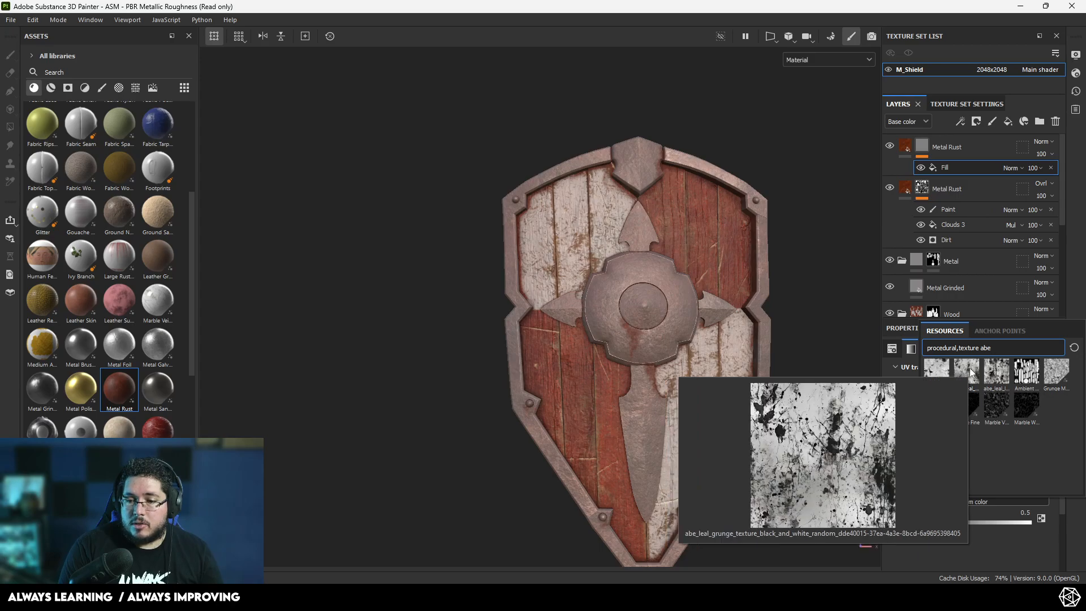
pyautogui.click(999, 367)
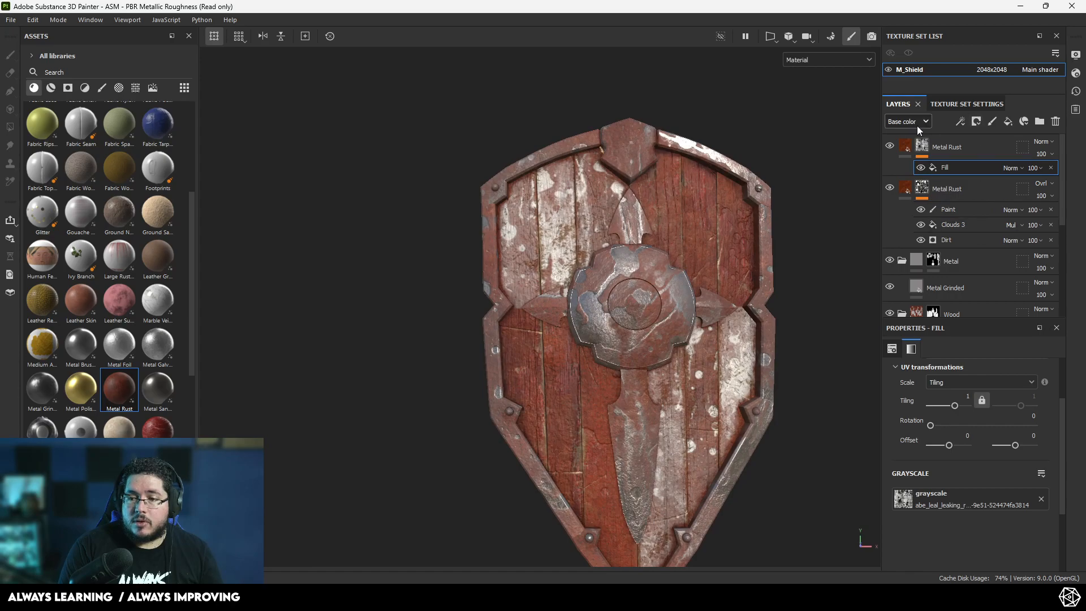
# Step: Add a Levels effect above the leaking rust fill, invert it, and shift its midtones
pyautogui.rightClick(956, 167)
pyautogui.click(963, 402)
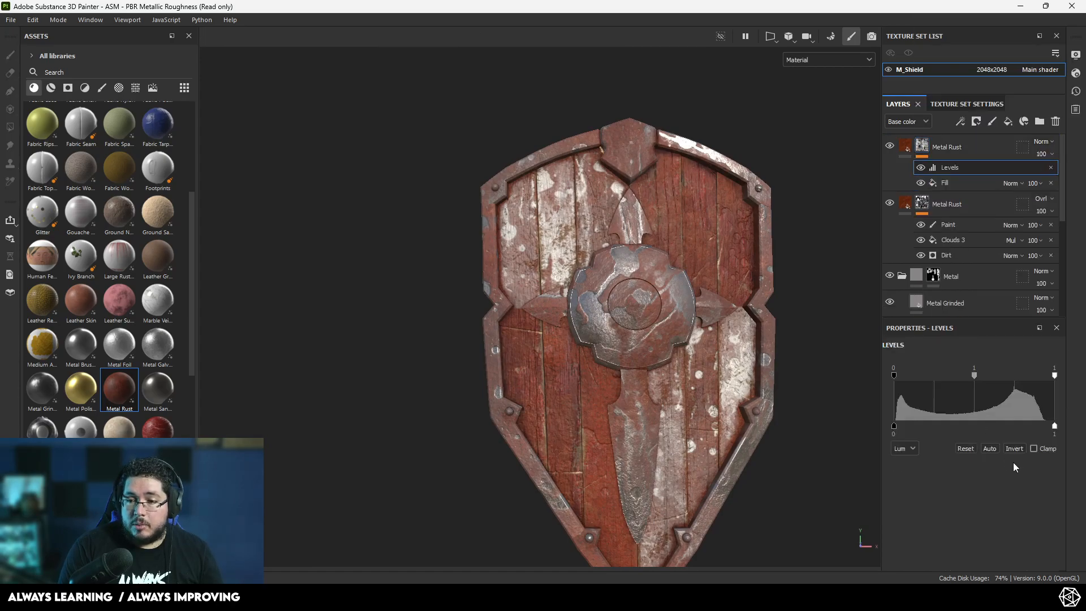
pyautogui.click(1013, 450)
pyautogui.moveTo(972, 377); pyautogui.dragTo(962, 407)
# Step: Set the leaking rust fill's tiling to 10.62
pyautogui.click(952, 182)
pyautogui.keyDown('alt'); pyautogui.moveTo(736, 317); pyautogui.dragTo(702, 317); pyautogui.keyUp('alt')
pyautogui.keyDown('alt'); pyautogui.moveTo(702, 317); pyautogui.dragTo(741, 319, button='right'); pyautogui.keyUp('alt')
pyautogui.moveTo(741, 320)
pyautogui.keyDown('alt'); pyautogui.mouseDown()
pyautogui.moveTo(713, 316)
pyautogui.moveTo(735, 318)
pyautogui.mouseUp(); pyautogui.keyUp('alt')
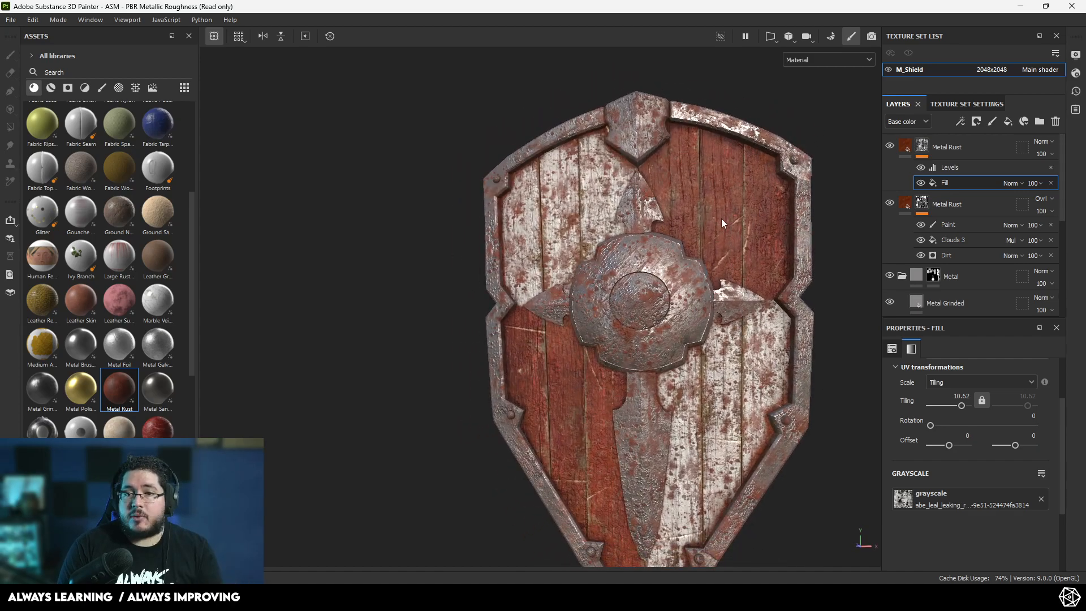
# Step: Add a Dirt generator to the top Metal Rust layer's mask and set its Invert option to True
pyautogui.click(922, 146)
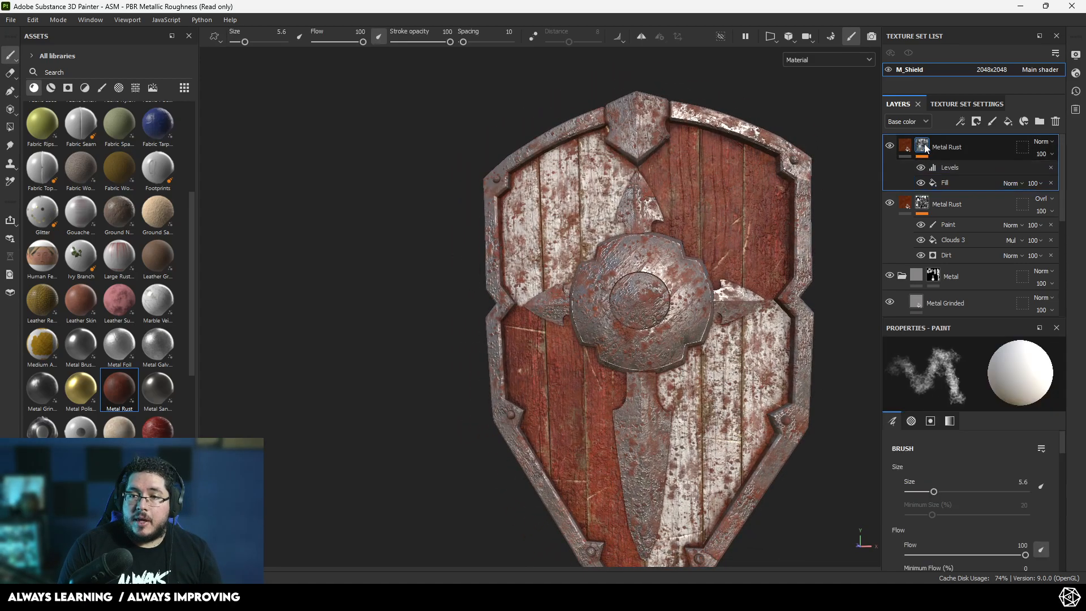
pyautogui.rightClick(924, 147)
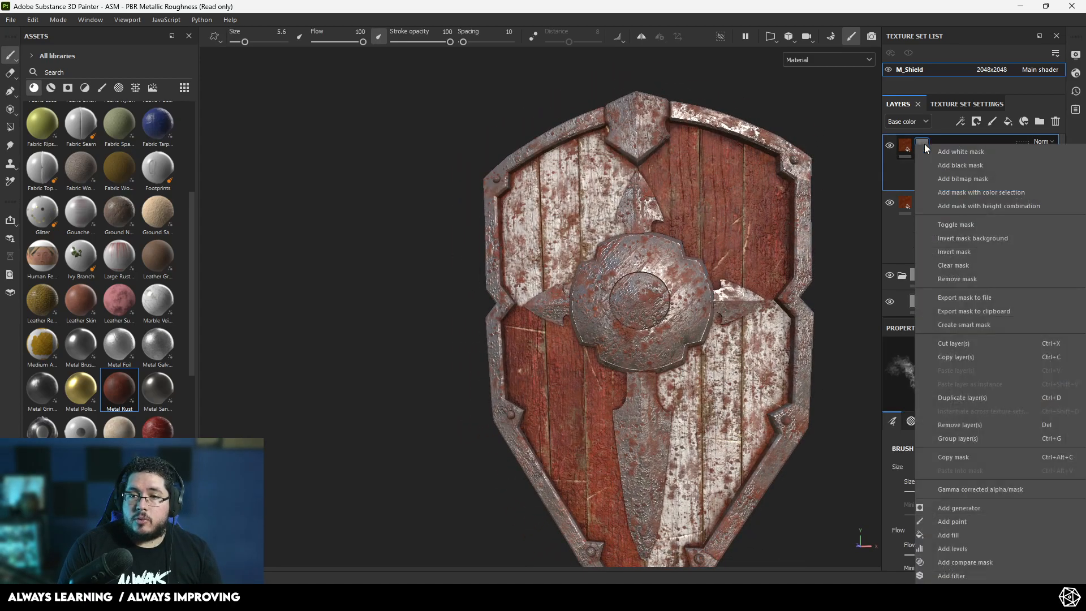
pyautogui.click(964, 508)
pyautogui.click(969, 379)
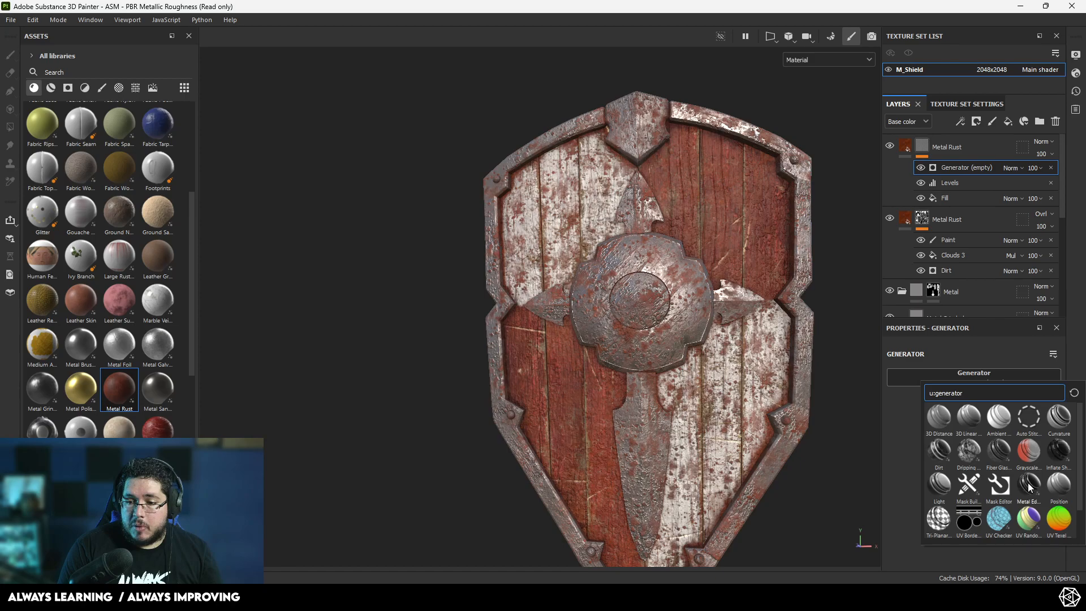
pyautogui.click(939, 450)
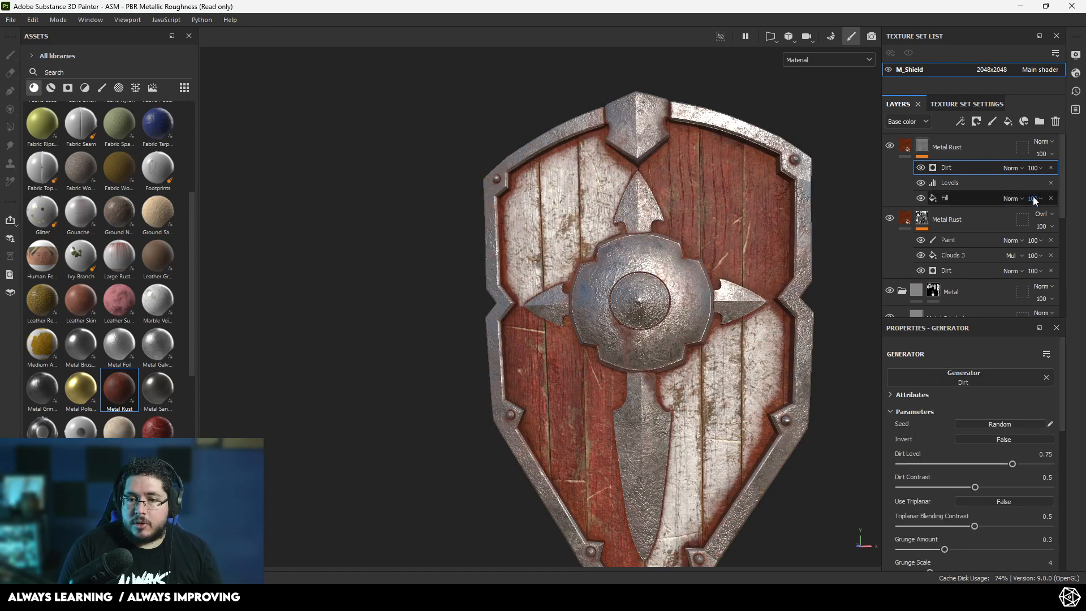
pyautogui.click(1016, 441)
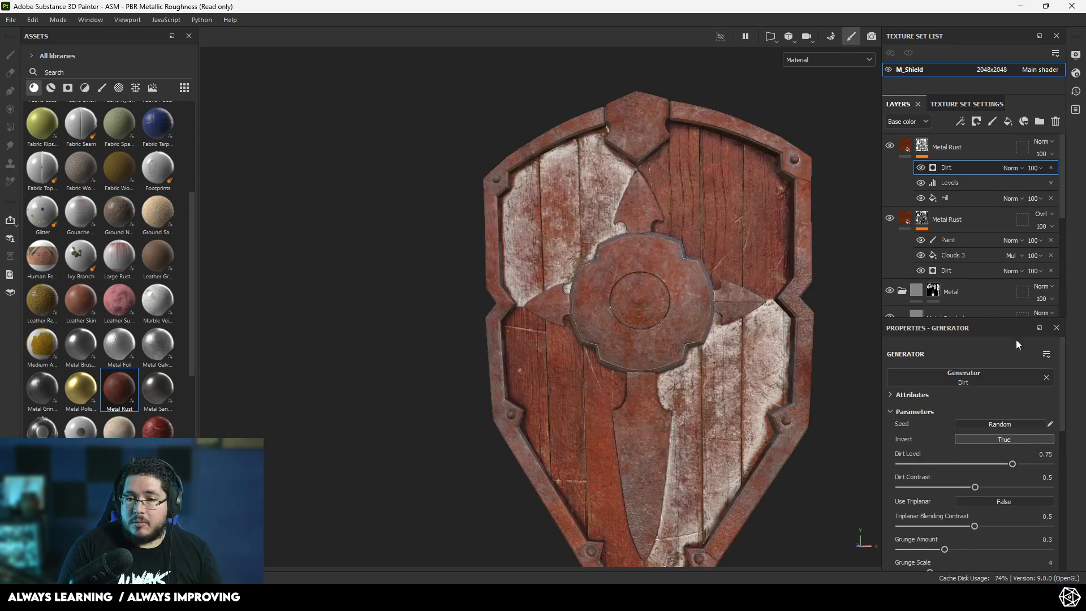
# Step: Set the Dirt generator's blend mode to Multiply and its Dirt Level to 0.88
pyautogui.click(1012, 169)
pyautogui.click(1016, 223)
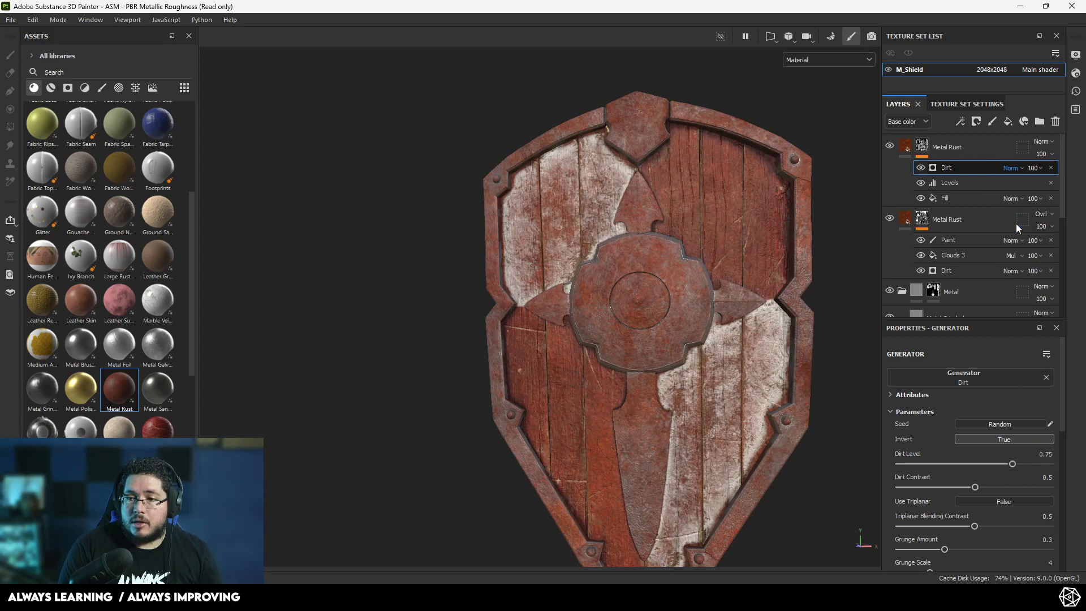
pyautogui.moveTo(1014, 463)
pyautogui.mouseDown()
pyautogui.moveTo(940, 457)
pyautogui.moveTo(1031, 462)
pyautogui.mouseUp()
# Step: Compare the shield with the top Metal Rust layer hidden and shown
pyautogui.keyDown('alt'); pyautogui.moveTo(738, 331); pyautogui.dragTo(767, 334); pyautogui.keyUp('alt')
pyautogui.click(890, 146)
pyautogui.click(890, 146)
pyautogui.keyDown('alt'); pyautogui.moveTo(803, 263); pyautogui.dragTo(836, 277); pyautogui.keyUp('alt')
pyautogui.keyDown('alt'); pyautogui.moveTo(836, 273); pyautogui.dragTo(854, 216, button='middle'); pyautogui.keyUp('alt')
pyautogui.scroll(-1, 854, 216)
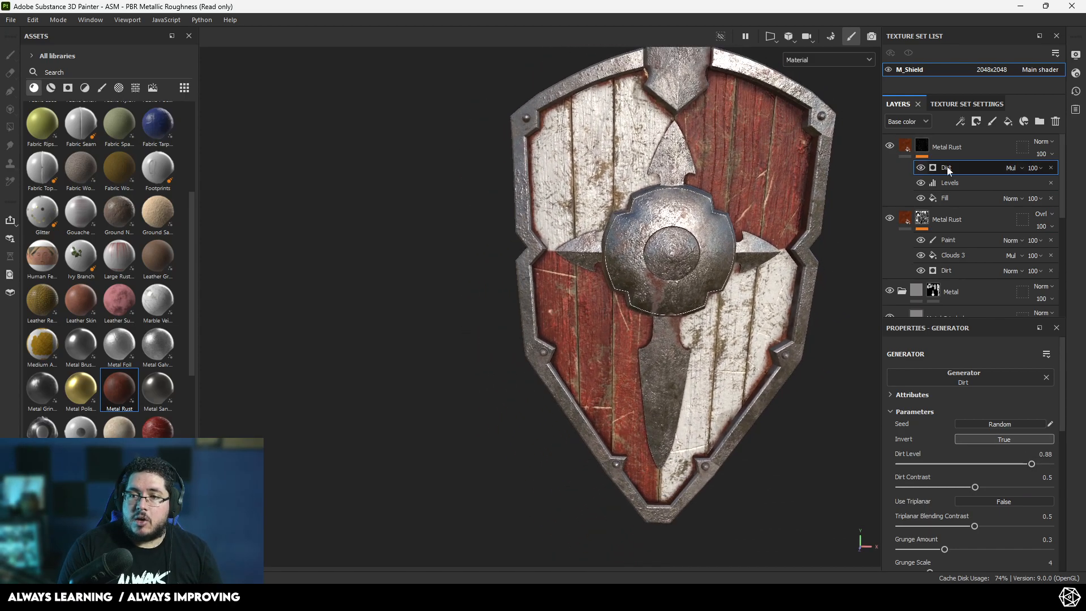
# Step: Add a Paint effect to the top Metal Rust layer's mask, with a black brush of size 63.13
pyautogui.rightClick(921, 147)
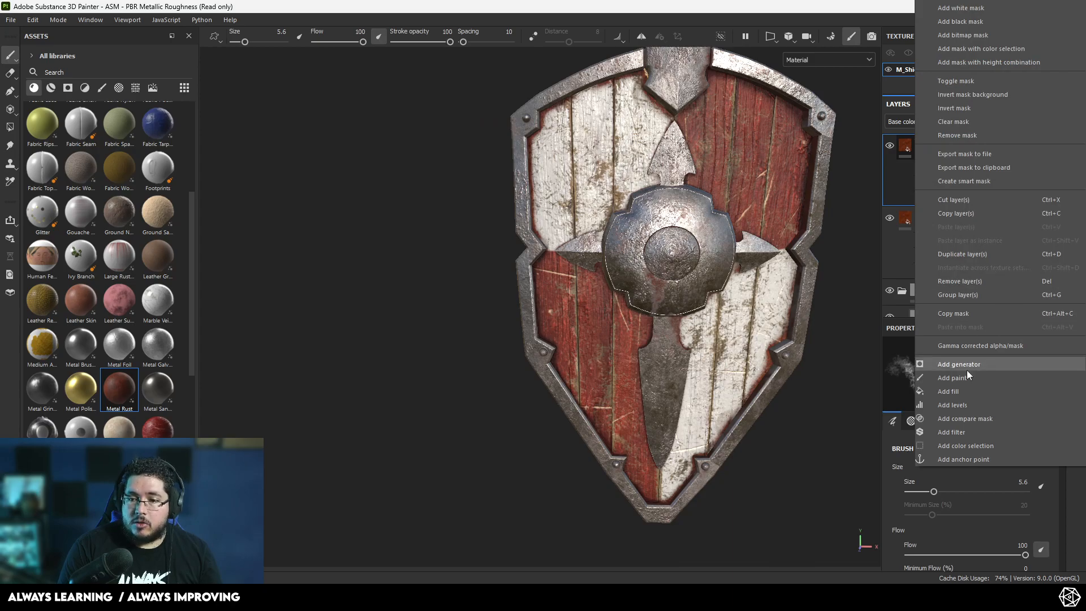
pyautogui.click(953, 377)
pyautogui.keyDown('ctrl'); pyautogui.moveTo(666, 275); pyautogui.dragTo(745, 275, button='right'); pyautogui.keyUp('ctrl')
pyautogui.keyDown('alt'); pyautogui.moveTo(730, 418); pyautogui.dragTo(696, 399); pyautogui.keyUp('alt')
pyautogui.press('x')
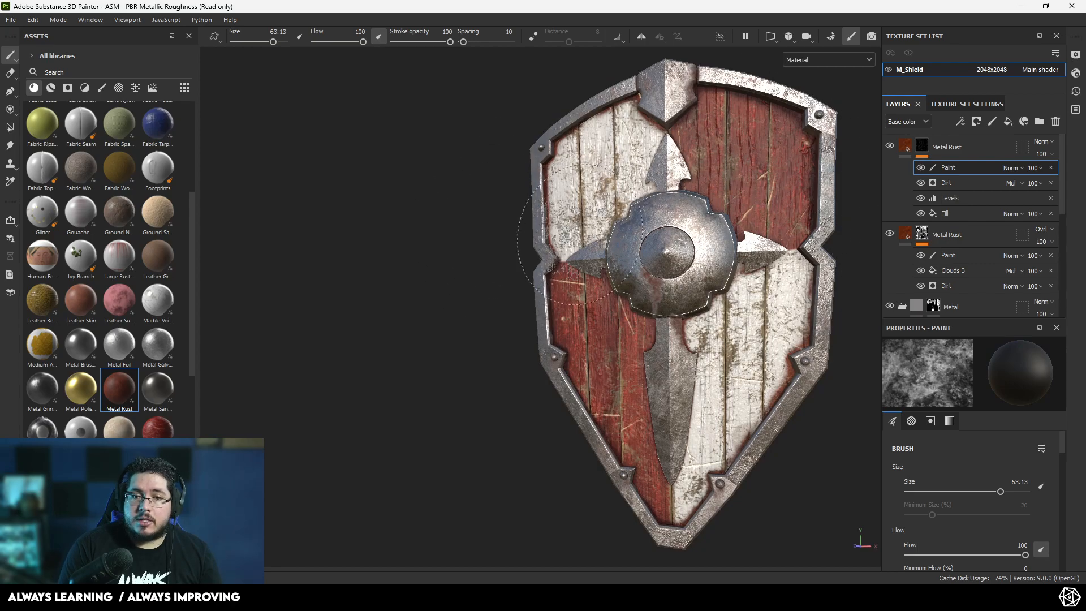
# Step: Compare the shield with the top Metal Rust layer hidden and shown, from several angles
pyautogui.keyDown('alt'); pyautogui.moveTo(589, 212); pyautogui.dragTo(848, 157); pyautogui.keyUp('alt')
pyautogui.click(890, 146)
pyautogui.click(890, 146)
pyautogui.click(889, 147)
pyautogui.click(890, 146)
pyautogui.keyDown('alt'); pyautogui.moveTo(791, 201); pyautogui.dragTo(703, 281); pyautogui.keyUp('alt')
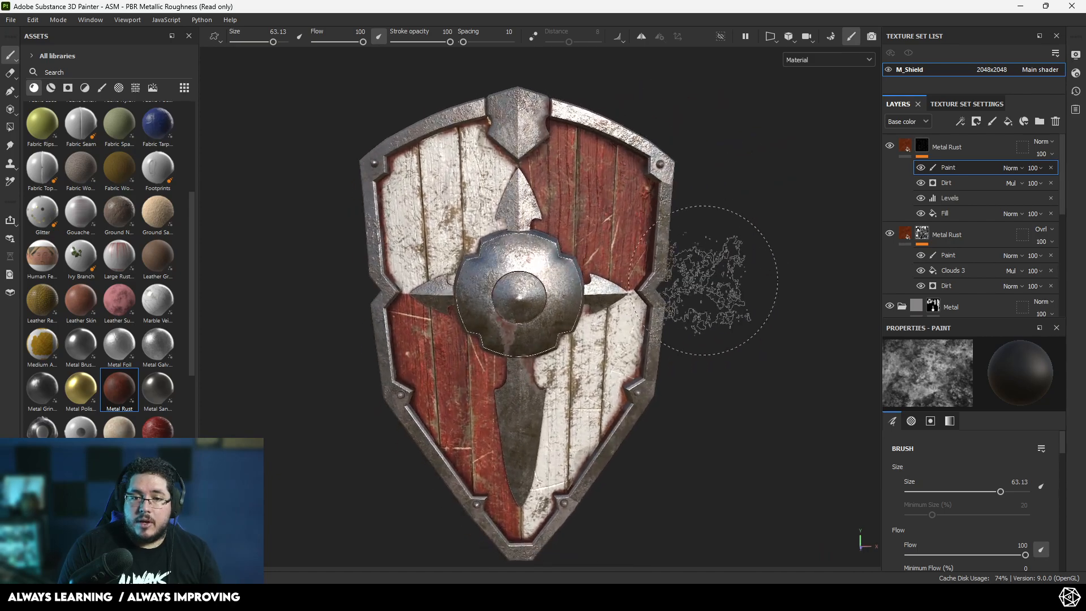
pyautogui.keyDown('alt'); pyautogui.moveTo(703, 281); pyautogui.dragTo(684, 265, button='right'); pyautogui.keyUp('alt')
pyautogui.keyDown('alt'); pyautogui.moveTo(685, 265); pyautogui.dragTo(729, 239, button='middle'); pyautogui.keyUp('alt')
pyautogui.keyDown('alt'); pyautogui.moveTo(729, 239); pyautogui.dragTo(759, 295, button='right'); pyautogui.keyUp('alt')
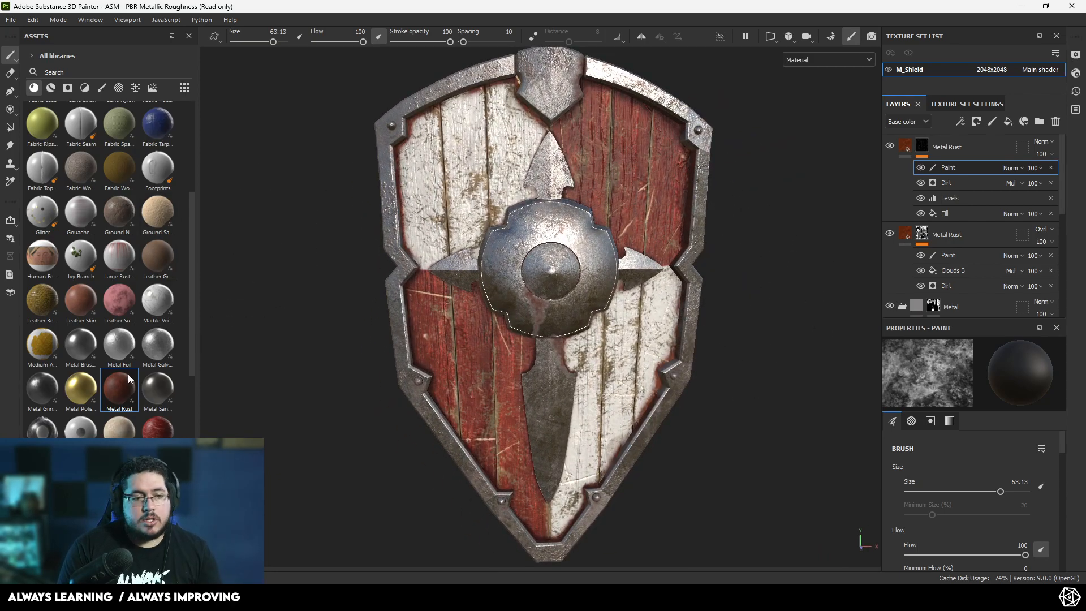
# Step: Add the Metal Foil material as a layer above Metal Grinded in the Metal folder and give it a black mask
pyautogui.moveTo(119, 354); pyautogui.dragTo(933, 151)
pyautogui.moveTo(940, 294)
pyautogui.mouseDown()
pyautogui.moveTo(948, 325)
pyautogui.moveTo(955, 289)
pyautogui.mouseUp()
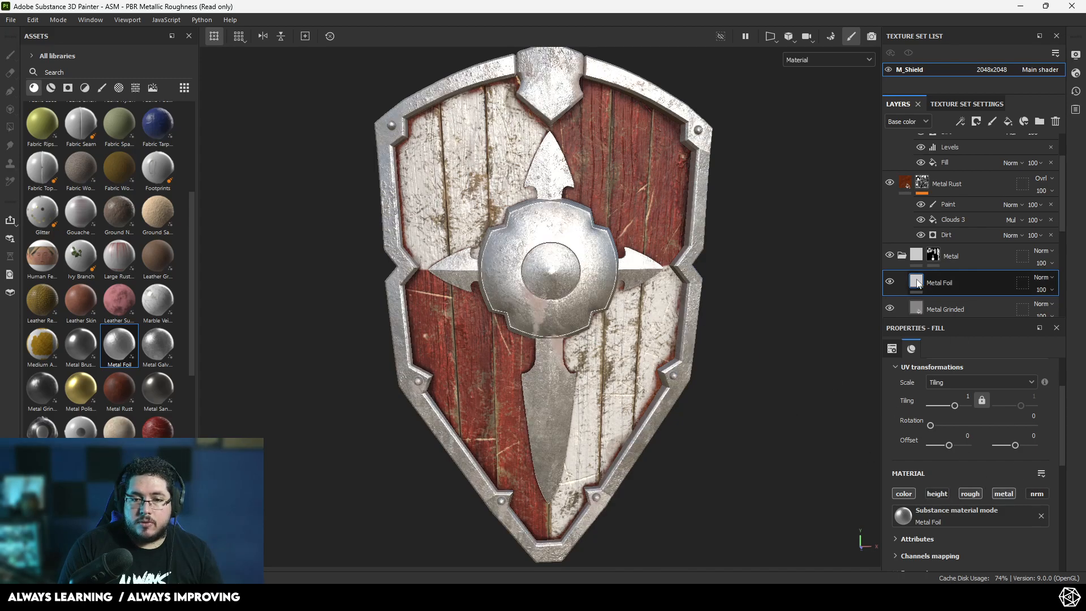
pyautogui.rightClick(937, 280)
pyautogui.click(950, 50)
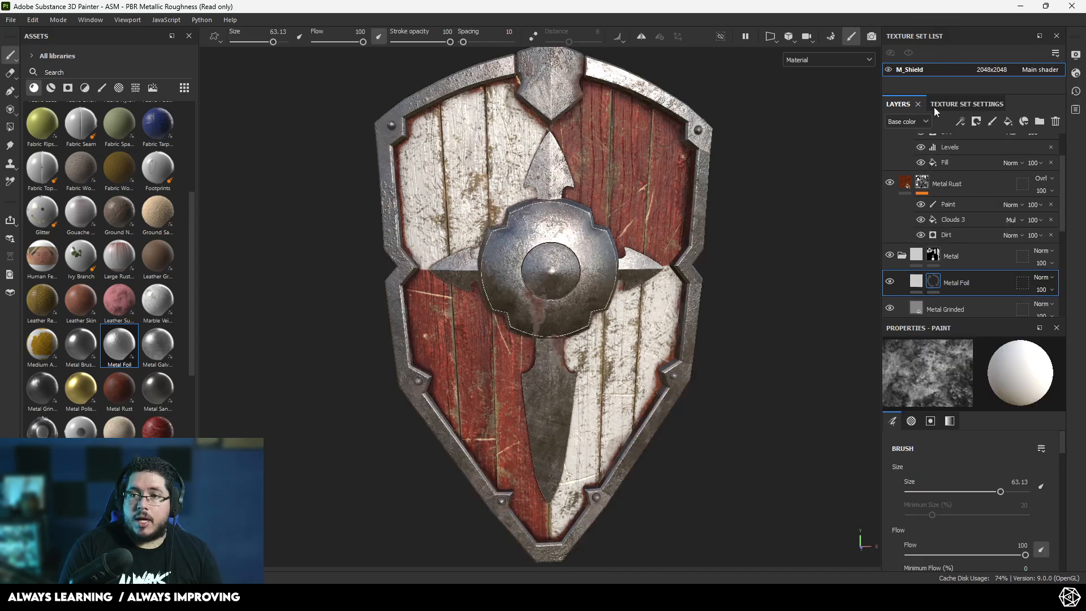
# Step: Add a Metal Edge Wear generator to the Metal Foil mask and set its Wear Level to 0.87
pyautogui.rightClick(934, 287)
pyautogui.click(957, 365)
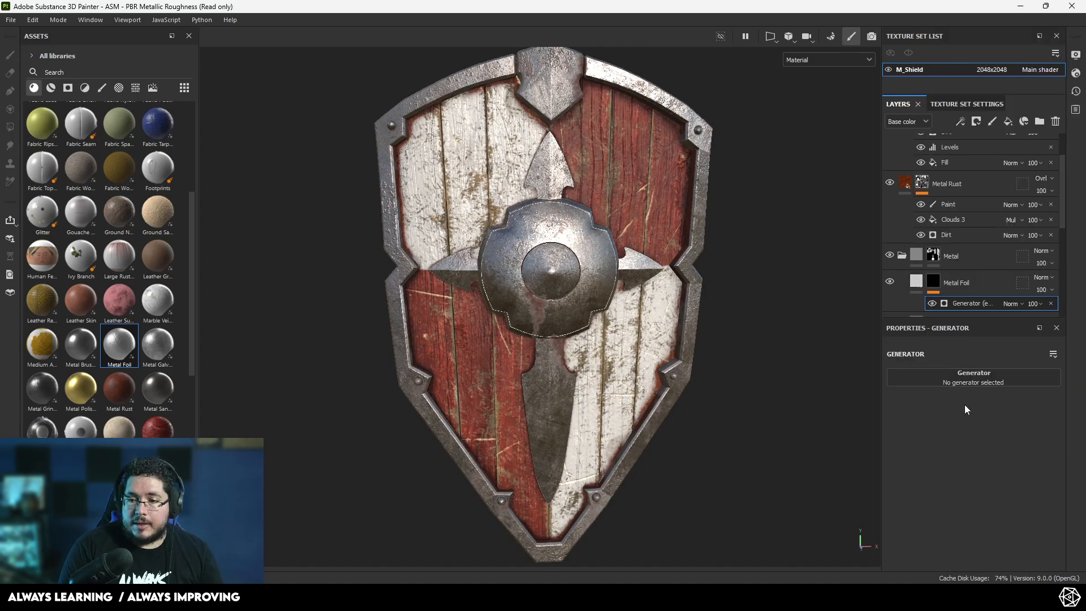
pyautogui.click(962, 378)
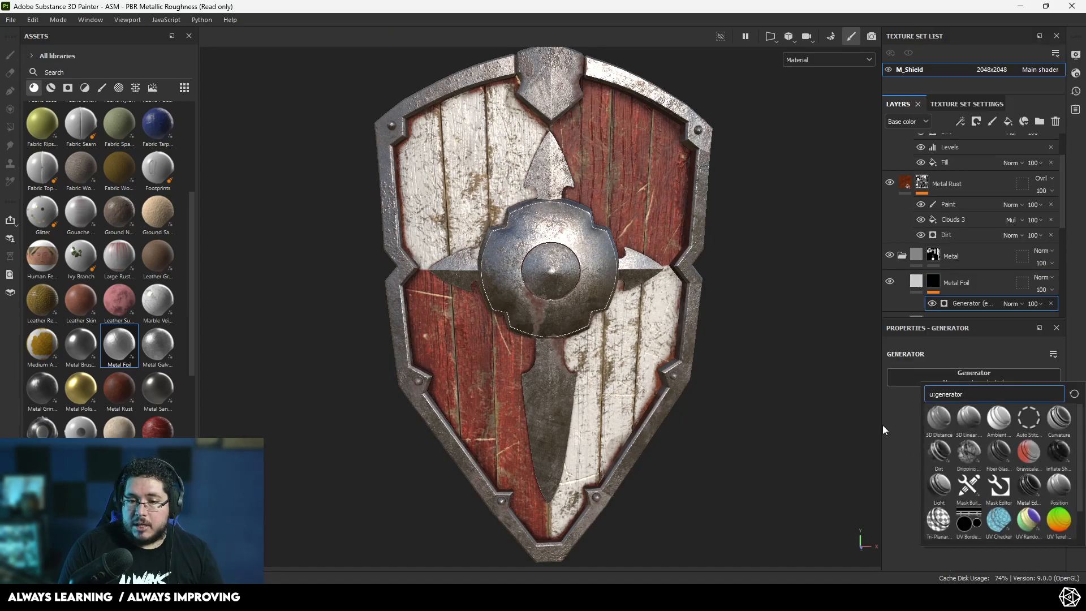
pyautogui.click(1029, 485)
pyautogui.keyDown('alt'); pyautogui.moveTo(792, 379); pyautogui.dragTo(630, 304); pyautogui.keyUp('alt')
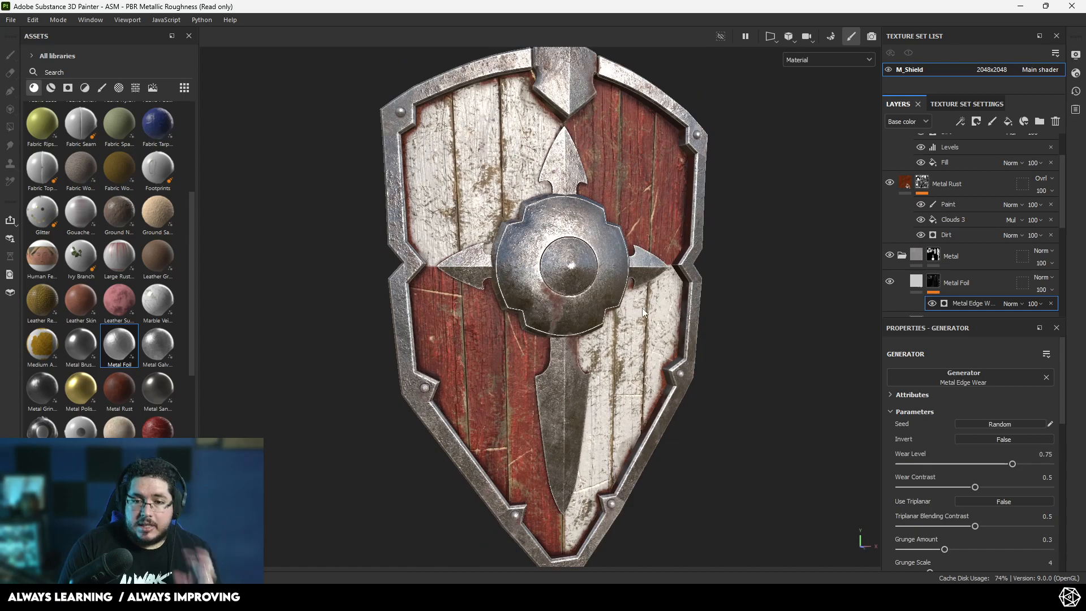
pyautogui.moveTo(1012, 464); pyautogui.dragTo(1032, 468)
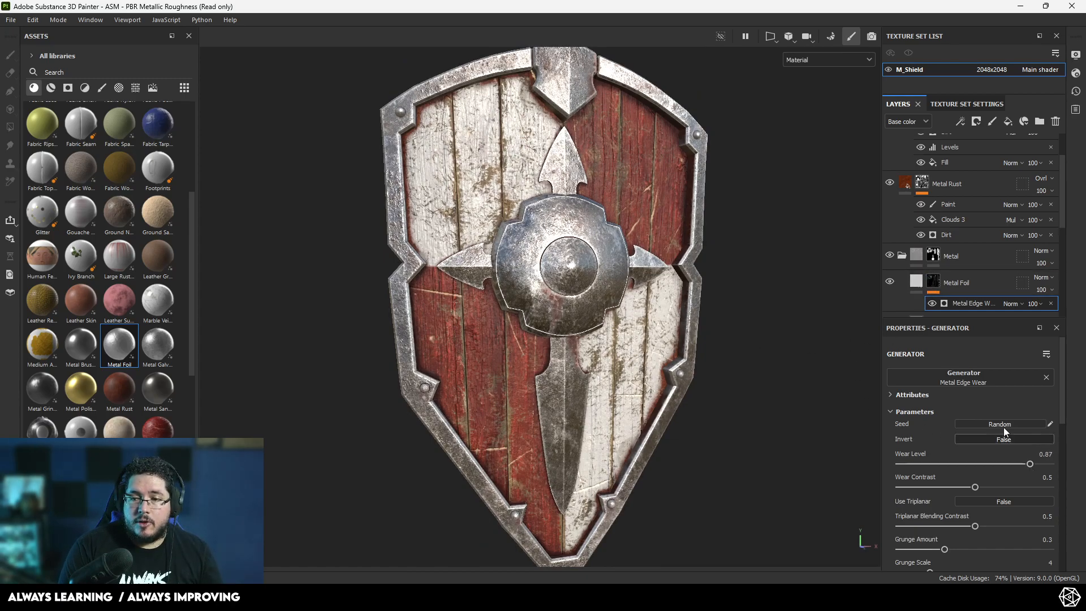
# Step: Add a fill to the Metal Foil mask and assign it a custom grunge texture
pyautogui.rightClick(932, 285)
pyautogui.click(964, 389)
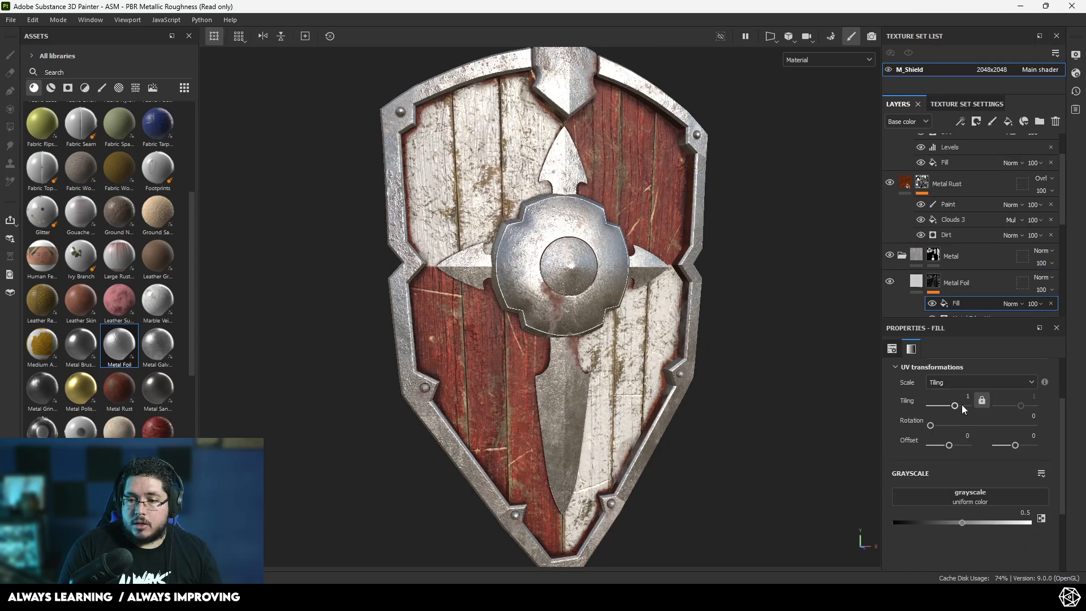
pyautogui.click(964, 490)
pyautogui.click(949, 365)
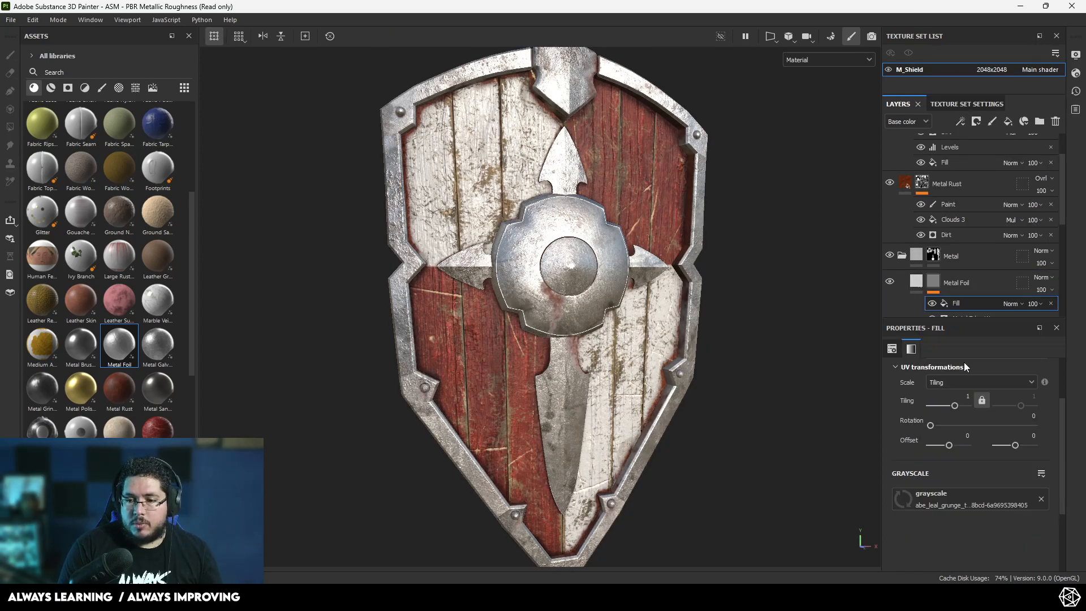
# Step: Set the grunge fill's tiling to 2.29, rotation to 29.67 and blend mode to Multiply, and compare it off and on
pyautogui.moveTo(955, 406); pyautogui.dragTo(940, 428)
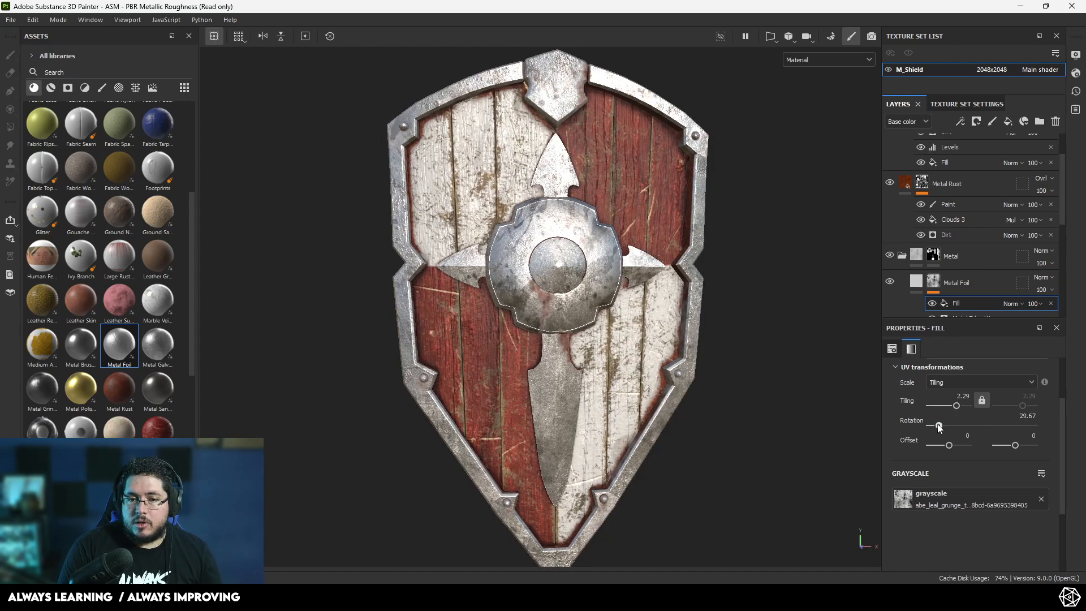
pyautogui.click(1017, 303)
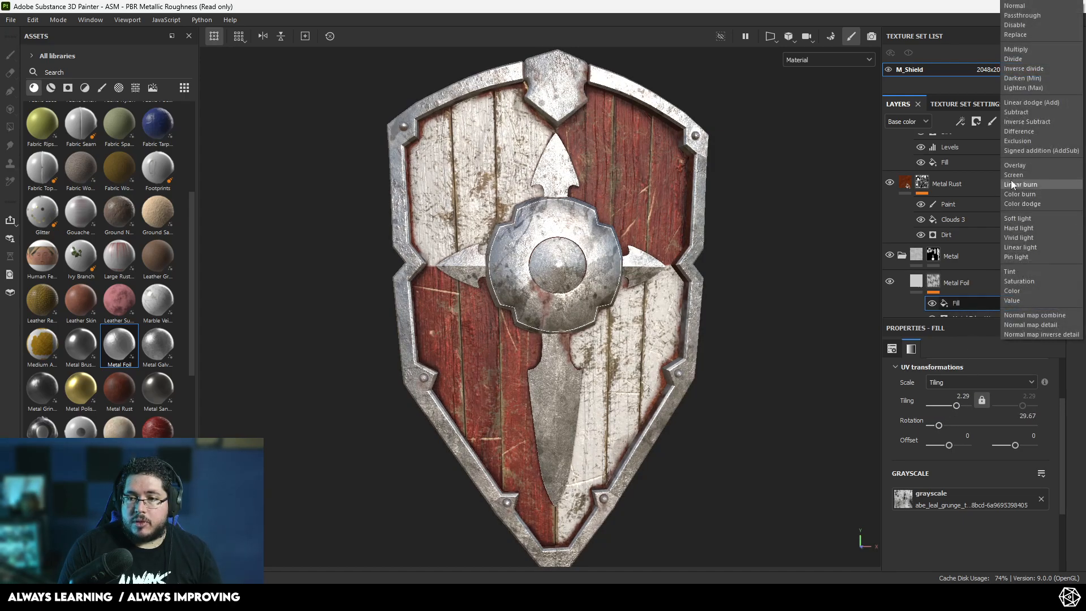
pyautogui.click(1008, 50)
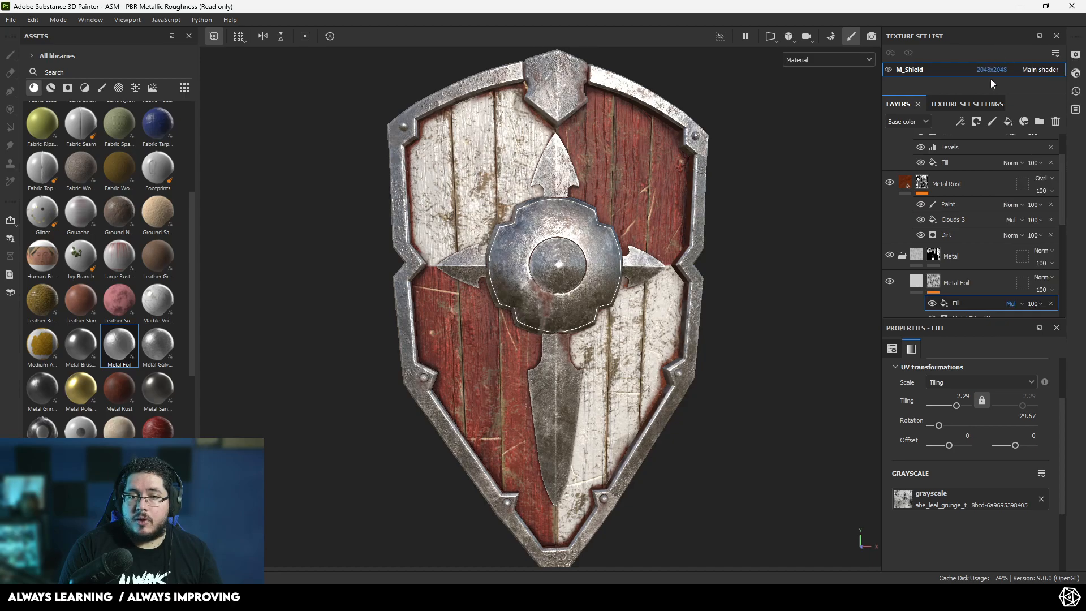
pyautogui.click(931, 303)
pyautogui.click(931, 304)
pyautogui.click(931, 304)
pyautogui.click(931, 304)
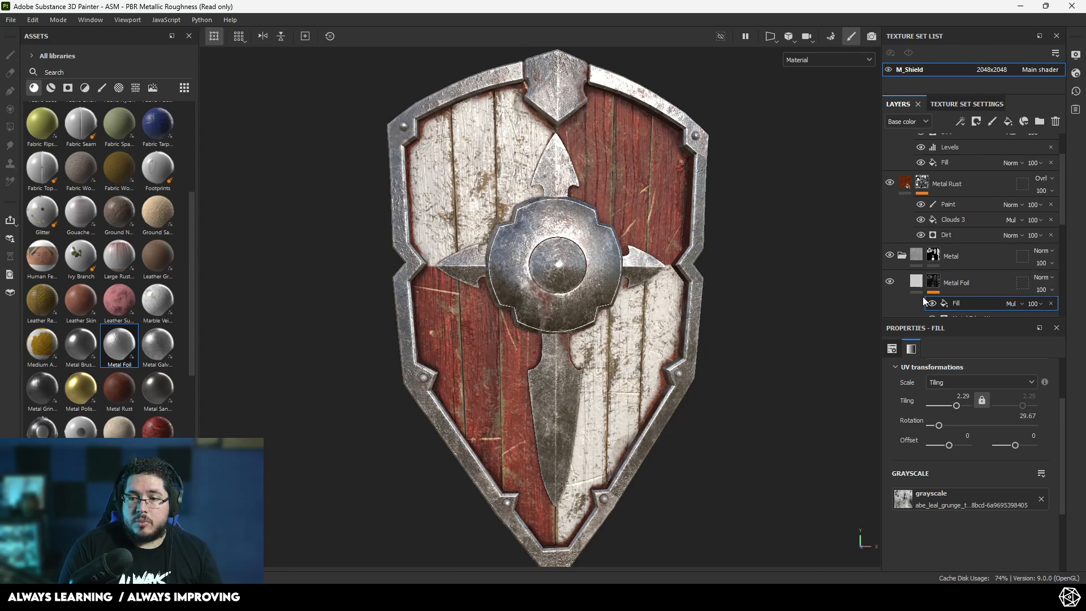
# Step: Set the Metal Foil edge wear generator's Wear Level to 0.89 and Wear Contrast to 0.44
pyautogui.scroll(-2, 965, 284)
pyautogui.click(973, 250)
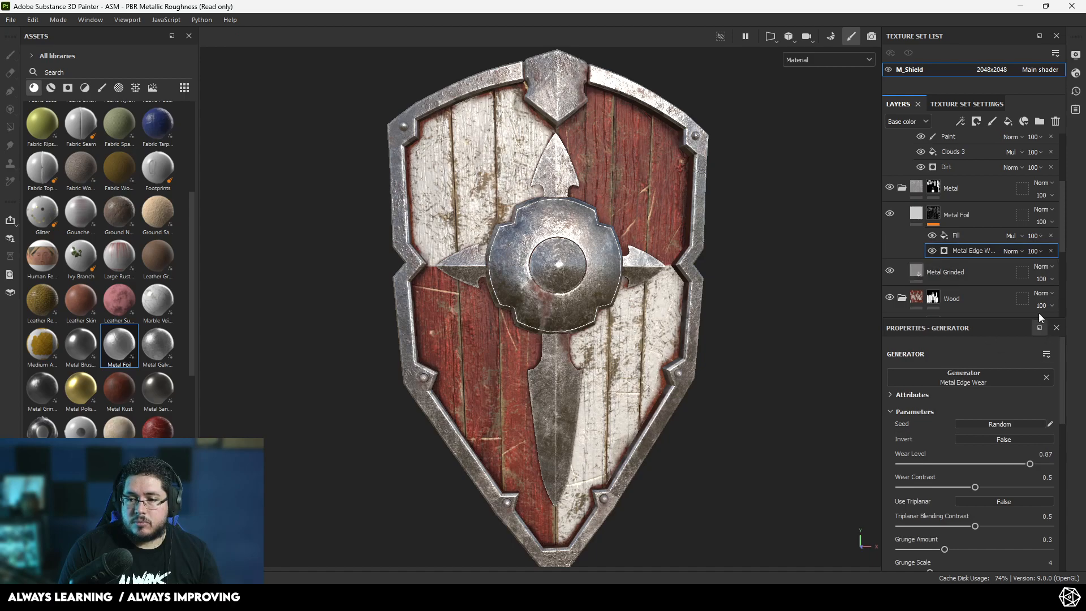
pyautogui.moveTo(1028, 461)
pyautogui.mouseDown()
pyautogui.moveTo(952, 466)
pyautogui.moveTo(1049, 465)
pyautogui.moveTo(1010, 470)
pyautogui.moveTo(1034, 469)
pyautogui.mouseUp()
pyautogui.moveTo(974, 487); pyautogui.dragTo(951, 486)
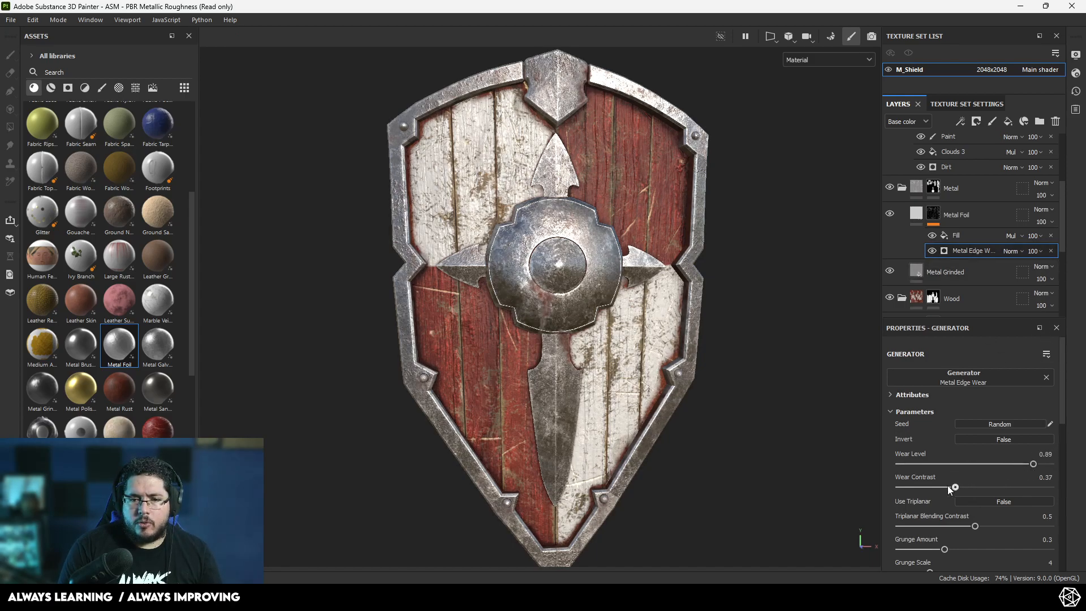
# Step: Set the Metal Foil layer's blend mode to Linear dodge (Add) and its opacity to 37
pyautogui.click(1041, 210)
pyautogui.click(1037, 317)
pyautogui.click(1040, 222)
pyautogui.moveTo(1079, 242)
pyautogui.mouseDown()
pyautogui.moveTo(1040, 243)
pyautogui.moveTo(1053, 243)
pyautogui.mouseUp()
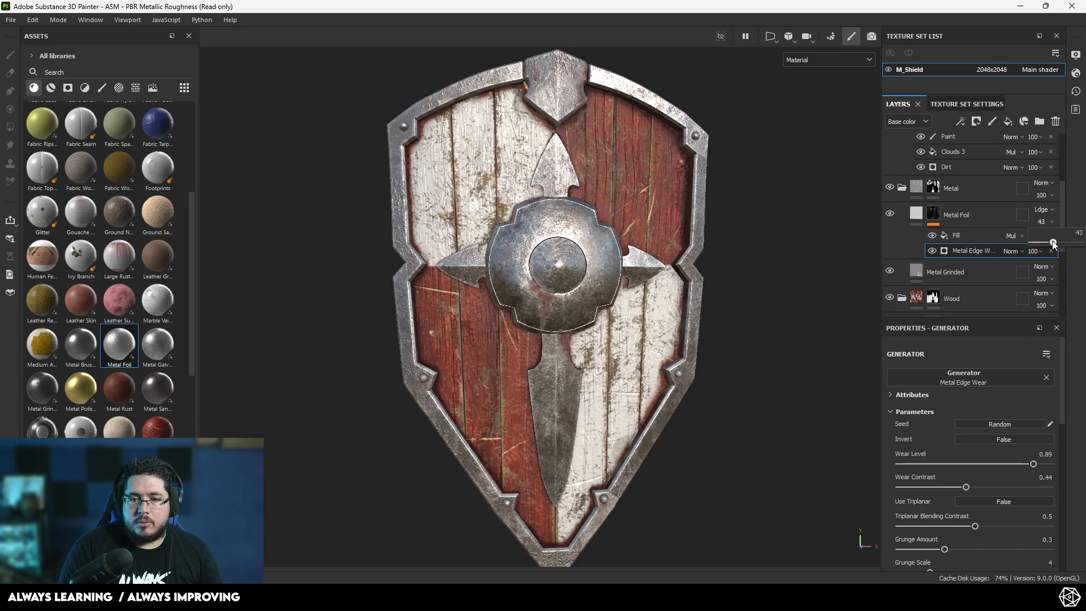
pyautogui.click(894, 213)
# Step: Examine the shield's metal wear close up, from a distance and from several angles
pyautogui.keyDown('alt'); pyautogui.moveTo(664, 360); pyautogui.dragTo(407, 209, button='right'); pyautogui.keyUp('alt')
pyautogui.keyDown('alt'); pyautogui.moveTo(696, 317); pyautogui.dragTo(791, 374); pyautogui.keyUp('alt')
pyautogui.keyDown('alt'); pyautogui.moveTo(792, 373); pyautogui.dragTo(453, 404, button='right'); pyautogui.keyUp('alt')
pyautogui.keyDown('alt'); pyautogui.moveTo(453, 403); pyautogui.dragTo(490, 379); pyautogui.keyUp('alt')
pyautogui.keyDown('alt'); pyautogui.moveTo(489, 379); pyautogui.dragTo(372, 358, button='right'); pyautogui.keyUp('alt')
pyautogui.keyDown('alt'); pyautogui.moveTo(371, 359); pyautogui.dragTo(629, 355); pyautogui.keyUp('alt')
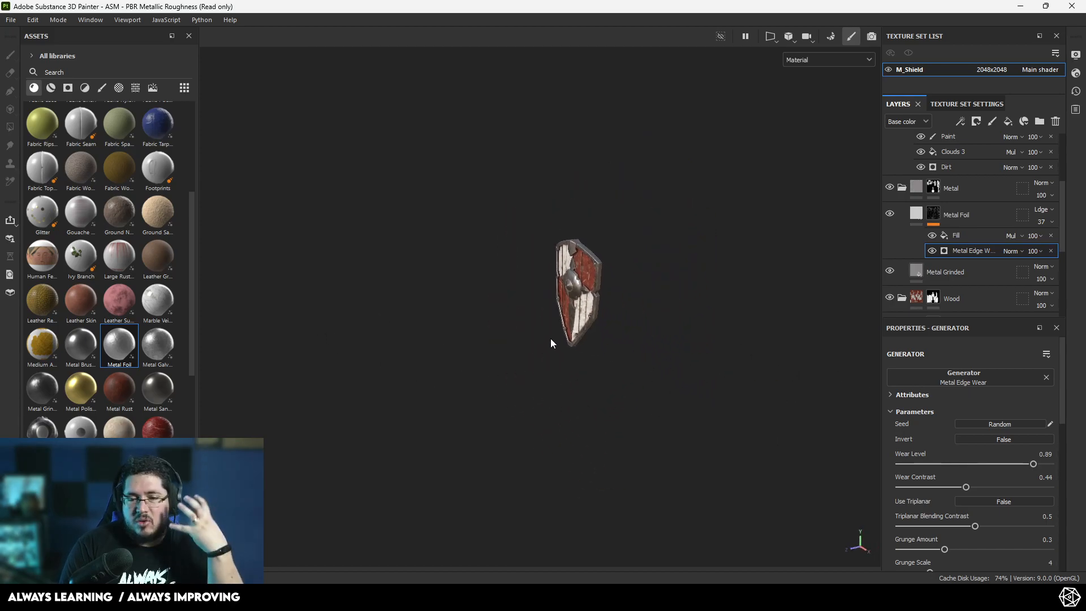
pyautogui.press('f')
pyautogui.keyDown('alt'); pyautogui.moveTo(843, 395); pyautogui.dragTo(588, 324); pyautogui.keyUp('alt')
pyautogui.keyDown('alt'); pyautogui.moveTo(588, 324); pyautogui.dragTo(715, 340, button='right'); pyautogui.keyUp('alt')
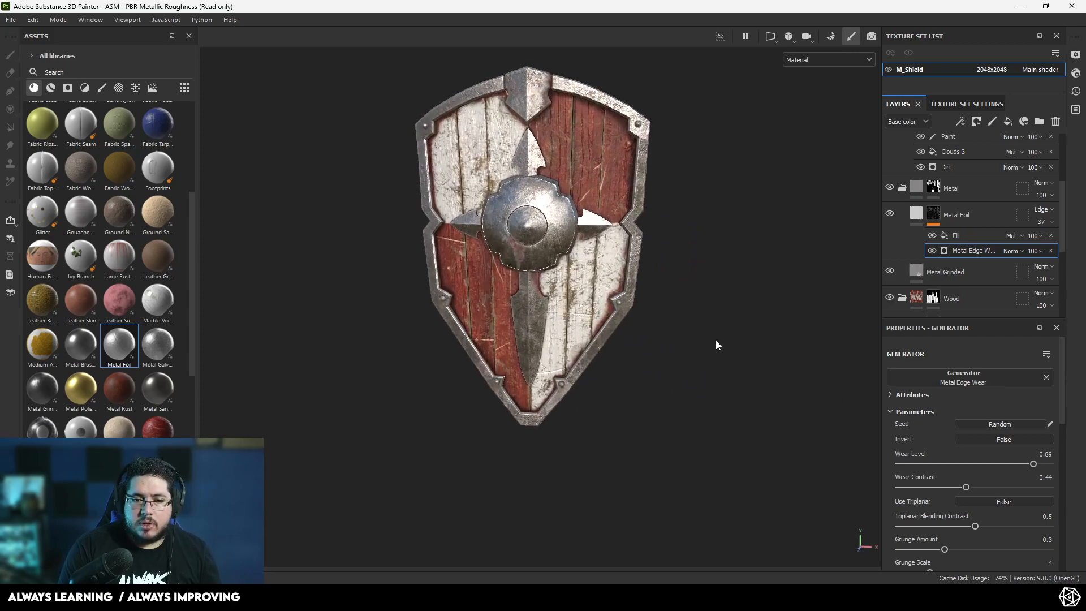
pyautogui.keyDown('alt'); pyautogui.moveTo(715, 340); pyautogui.dragTo(763, 341, button='middle'); pyautogui.keyUp('alt')
# Step: Add a Paint effect to the mask of Fill layer 1 in the Wood folder, with brush size 30.96
pyautogui.scroll(-1, 926, 233)
pyautogui.scroll(-4, 925, 232)
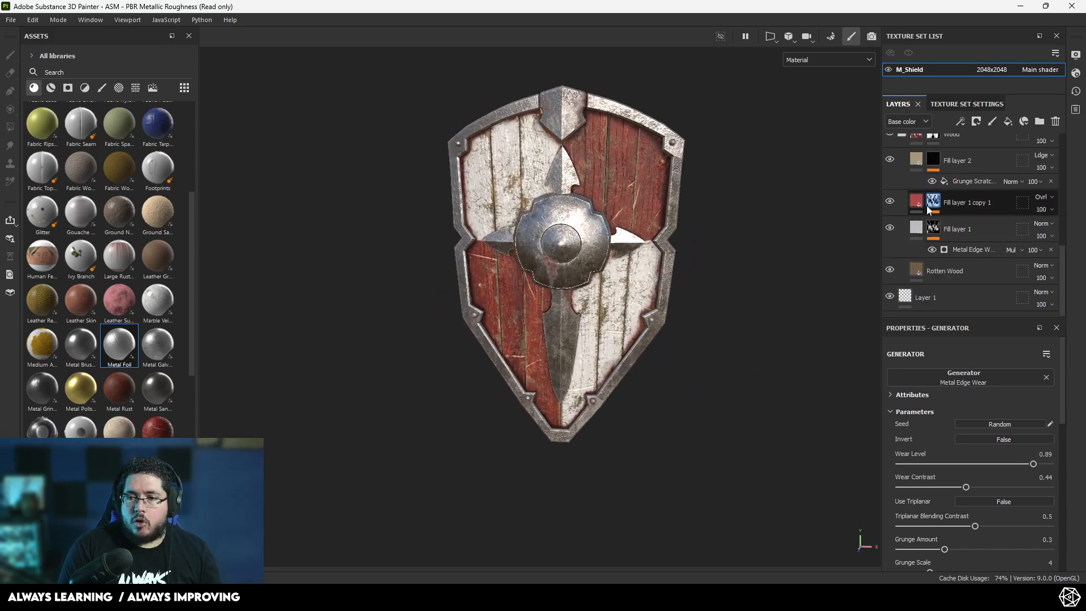
pyautogui.click(933, 232)
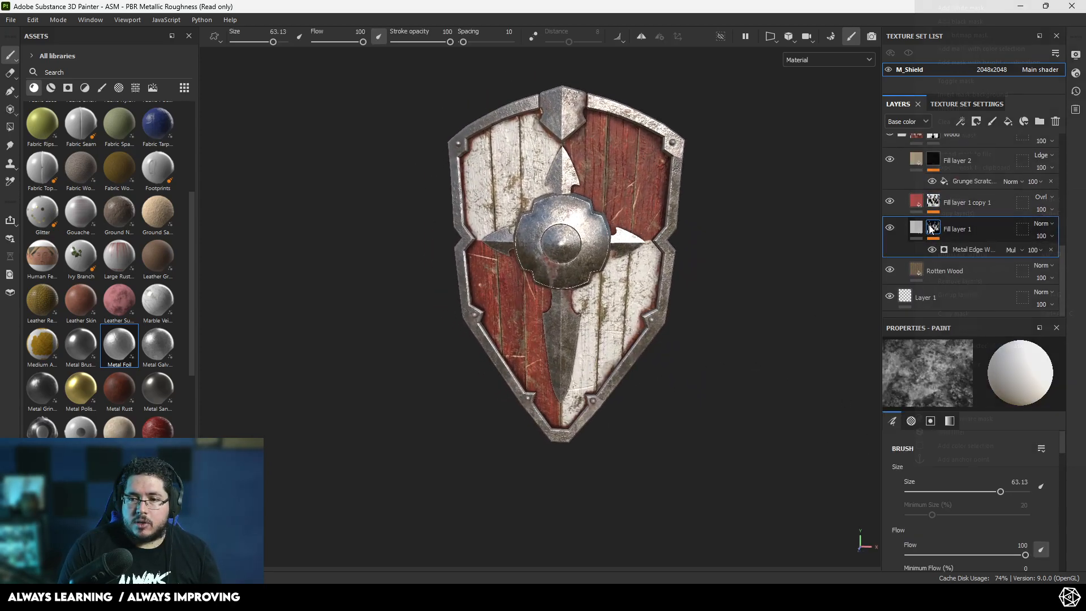
pyautogui.rightClick(934, 232)
pyautogui.click(962, 380)
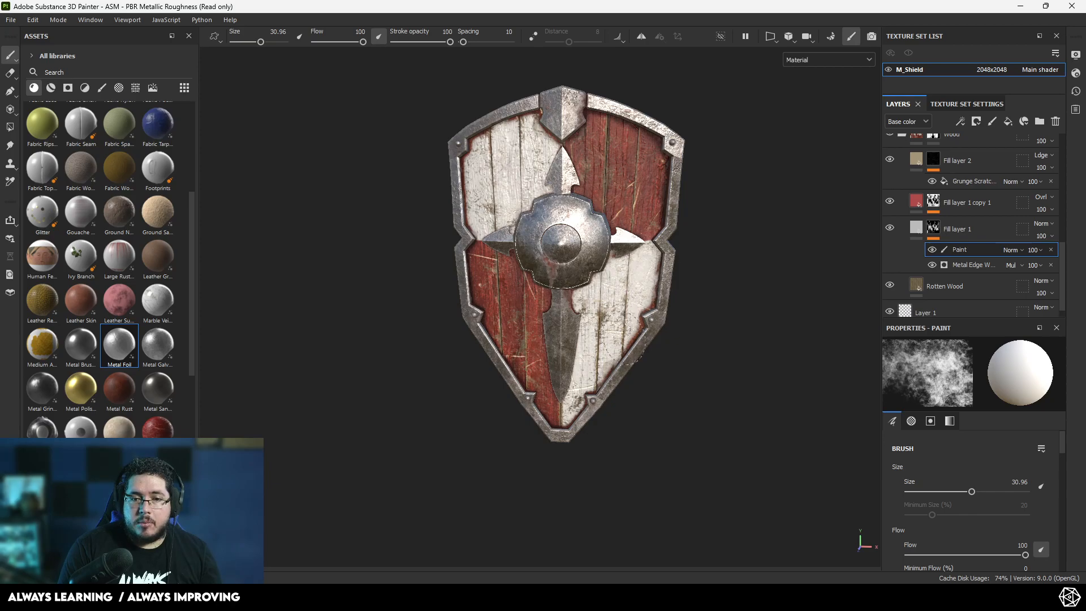
# Step: Add a Paint effect above the Metal Edge Wear generator in the mask of Fill layer 1 copy 1
pyautogui.click(933, 201)
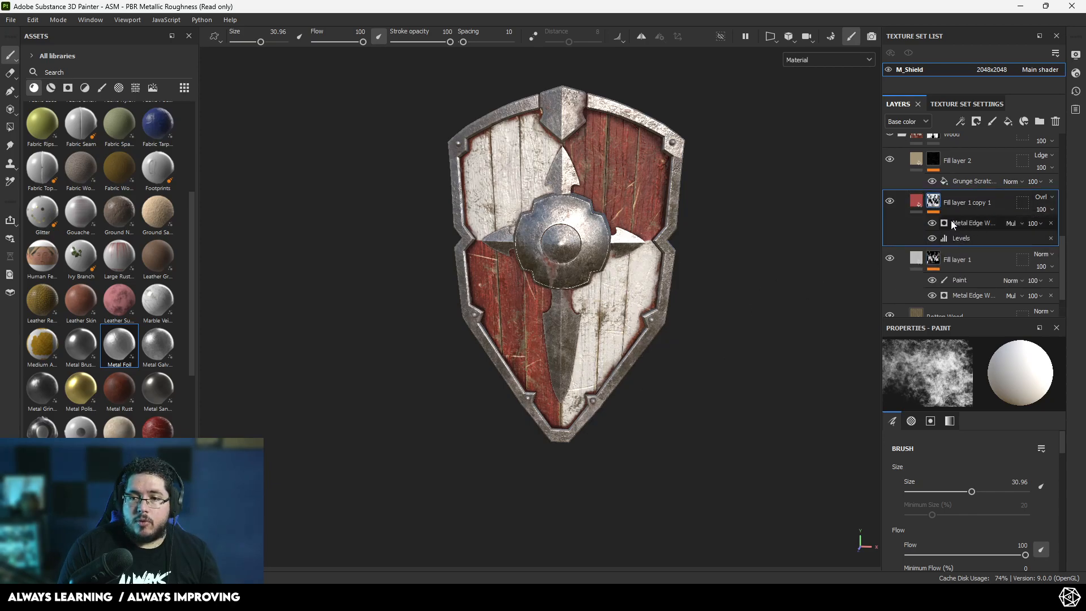
pyautogui.click(956, 222)
pyautogui.rightClick(934, 202)
pyautogui.click(931, 201)
pyautogui.rightClick(931, 200)
pyautogui.click(943, 213)
pyautogui.rightClick(933, 201)
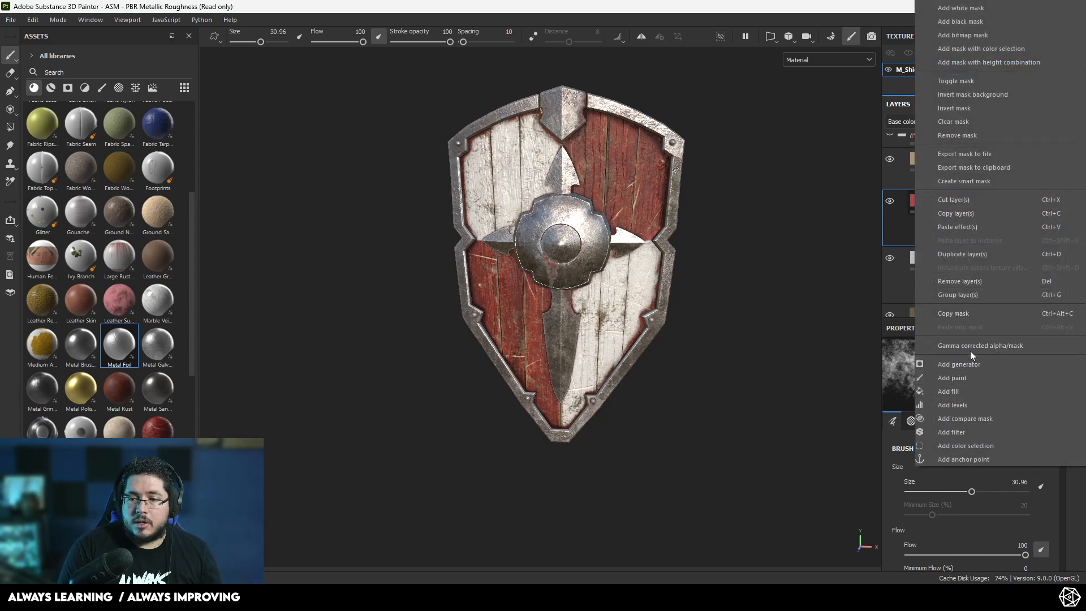
pyautogui.click(956, 379)
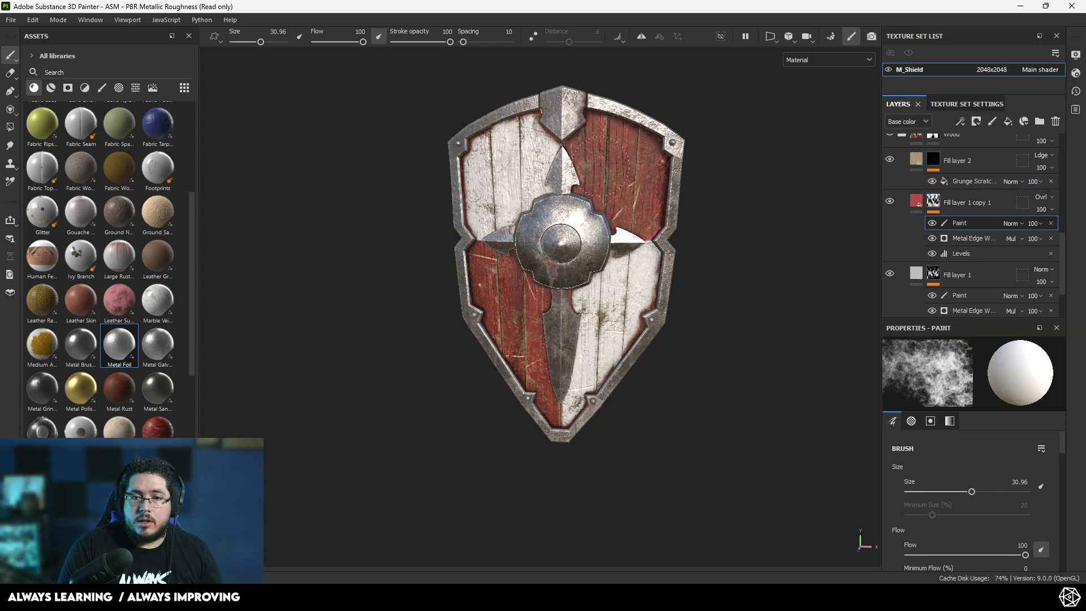
# Step: Select the Paint effect in the lower Metal Rust layer's mask and switch the brush to black
pyautogui.keyDown('alt'); pyautogui.moveTo(690, 327); pyautogui.dragTo(665, 295); pyautogui.keyUp('alt')
pyautogui.keyDown('alt'); pyautogui.moveTo(694, 269); pyautogui.dragTo(697, 290, button='right'); pyautogui.keyUp('alt')
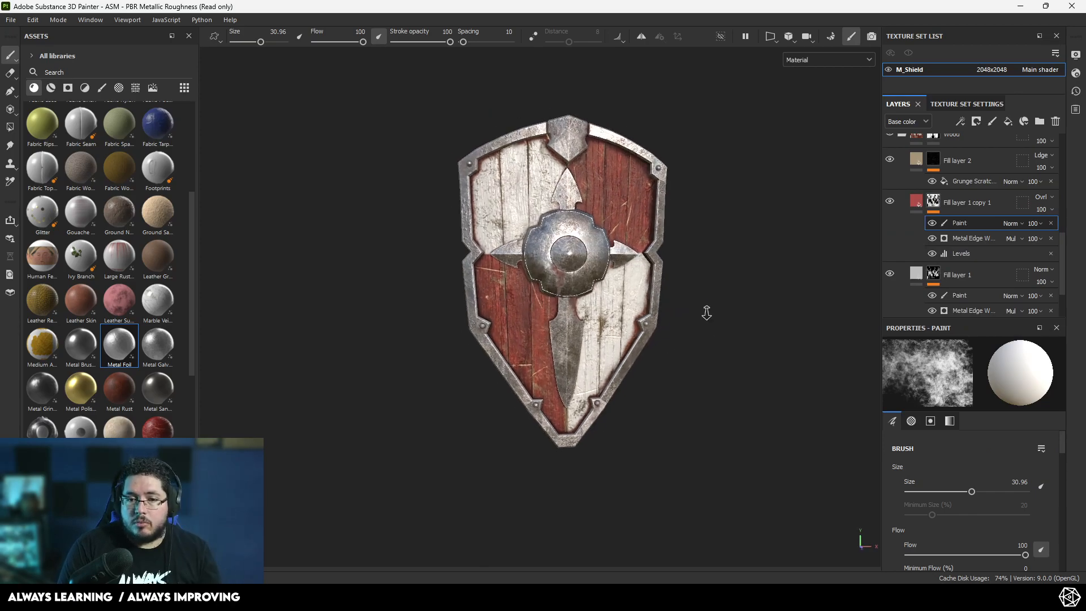
pyautogui.scroll(3, 622, 339)
pyautogui.scroll(1, 925, 171)
pyautogui.scroll(-3, 927, 187)
pyautogui.click(944, 243)
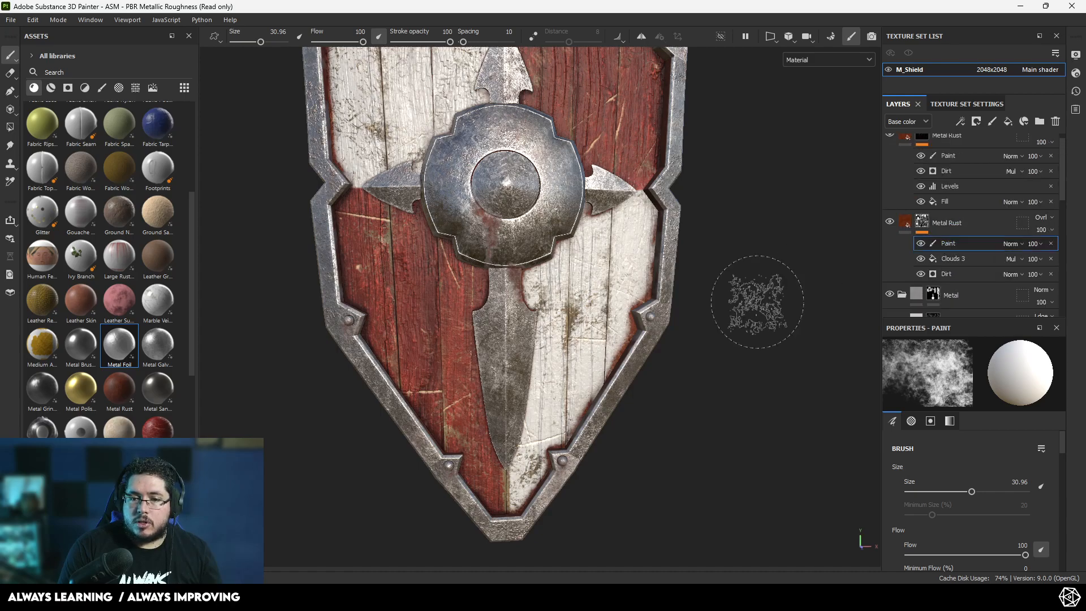
pyautogui.press('x')
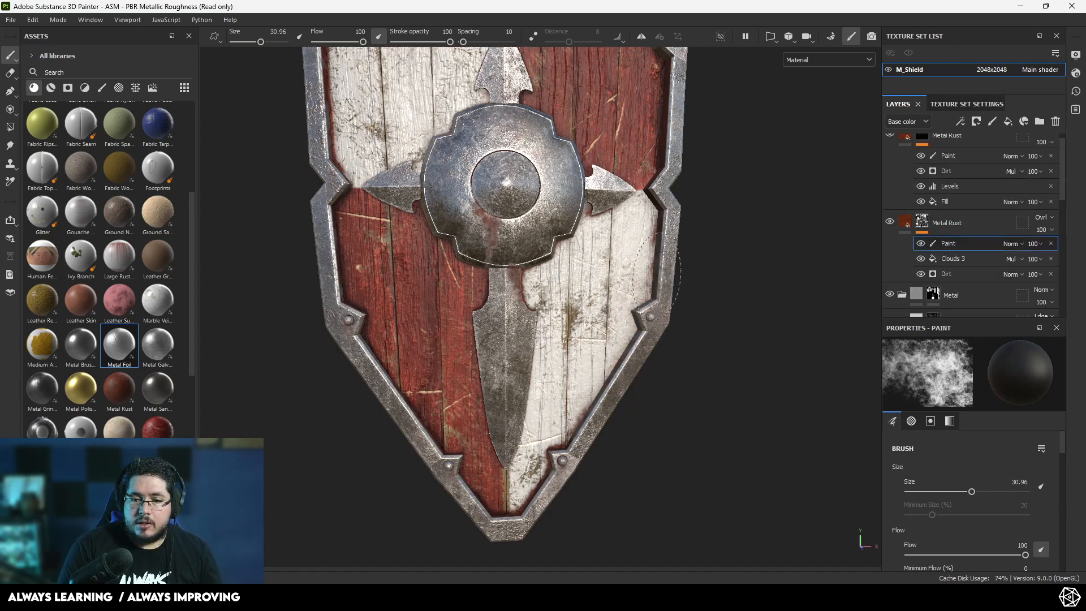
pyautogui.press('f')
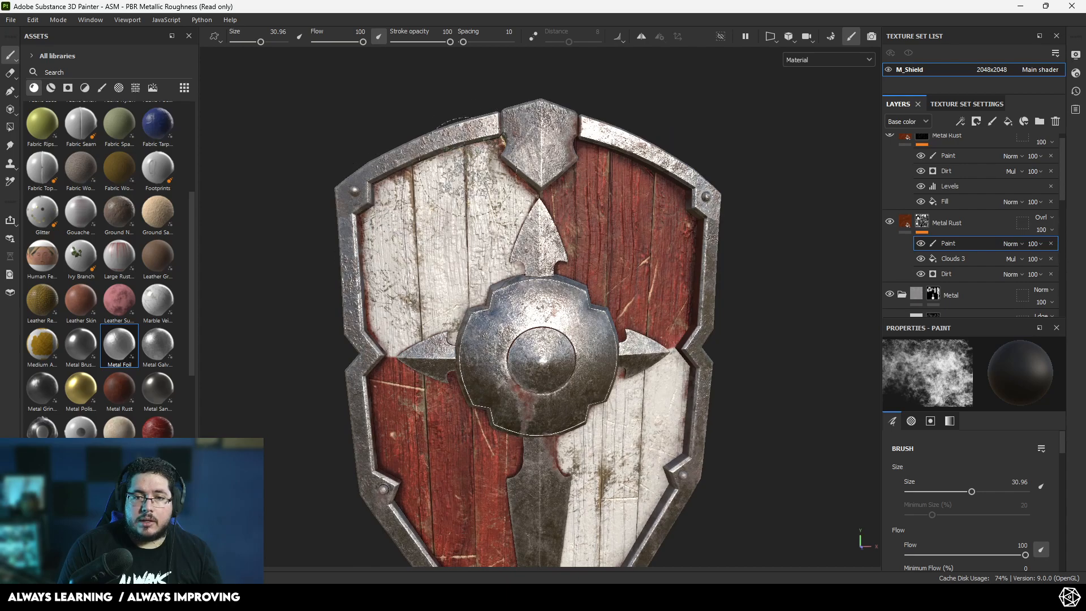
# Step: Compare the textured shield with the Shield.jpg concept art
pyautogui.keyDown('alt'); pyautogui.moveTo(501, 291); pyautogui.dragTo(539, 145, button='middle'); pyautogui.keyUp('alt')
pyautogui.keyDown('alt'); pyautogui.moveTo(539, 145); pyautogui.dragTo(283, 249, button='right'); pyautogui.keyUp('alt')
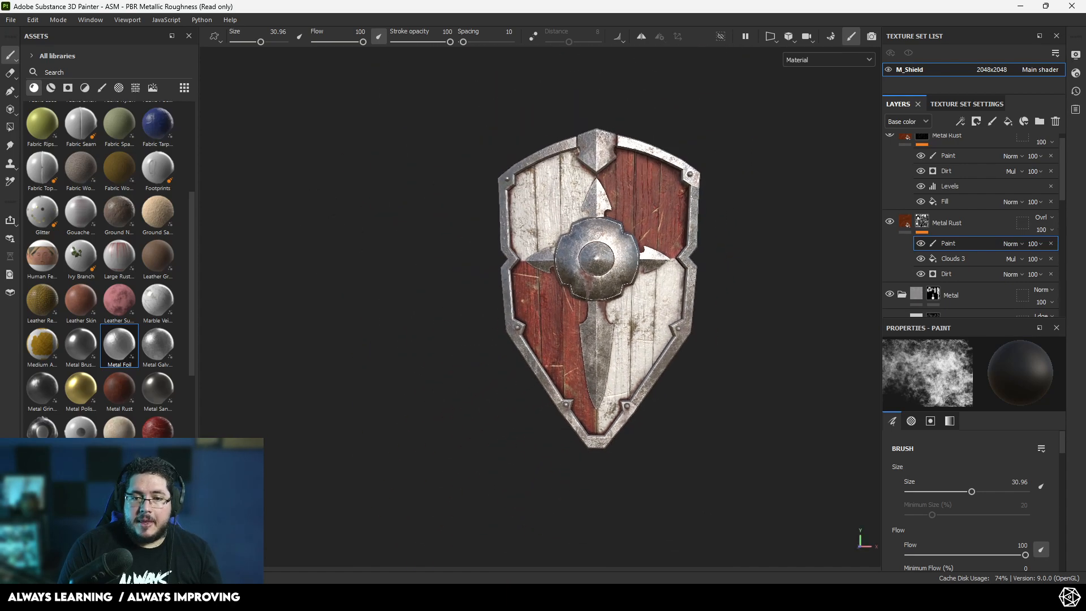
pyautogui.scroll(2, 651, 312)
pyautogui.moveTo(650, 314)
pyautogui.keyDown('alt'); pyautogui.mouseDown()
pyautogui.moveTo(717, 364)
pyautogui.moveTo(346, 364)
pyautogui.moveTo(720, 351)
pyautogui.moveTo(634, 327)
pyautogui.mouseUp(); pyautogui.keyUp('alt')
pyautogui.hotkey('alt', 'Tab')
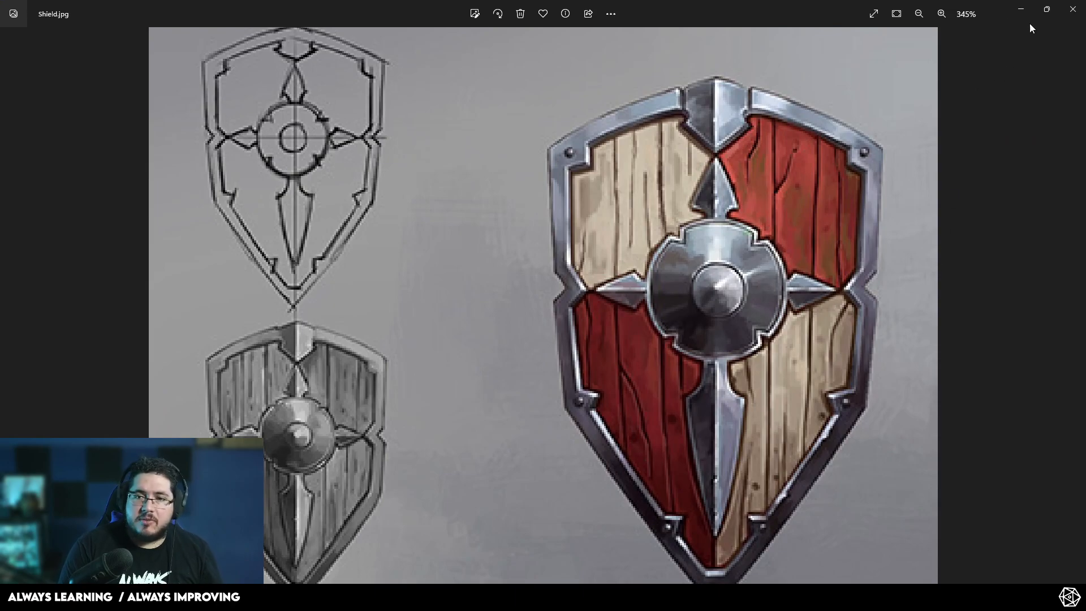
pyautogui.click(1021, 9)
pyautogui.moveTo(755, 301)
pyautogui.keyDown('alt'); pyautogui.mouseDown()
pyautogui.moveTo(661, 286)
pyautogui.moveTo(708, 369)
pyautogui.moveTo(714, 357)
pyautogui.mouseUp(); pyautogui.keyUp('alt')
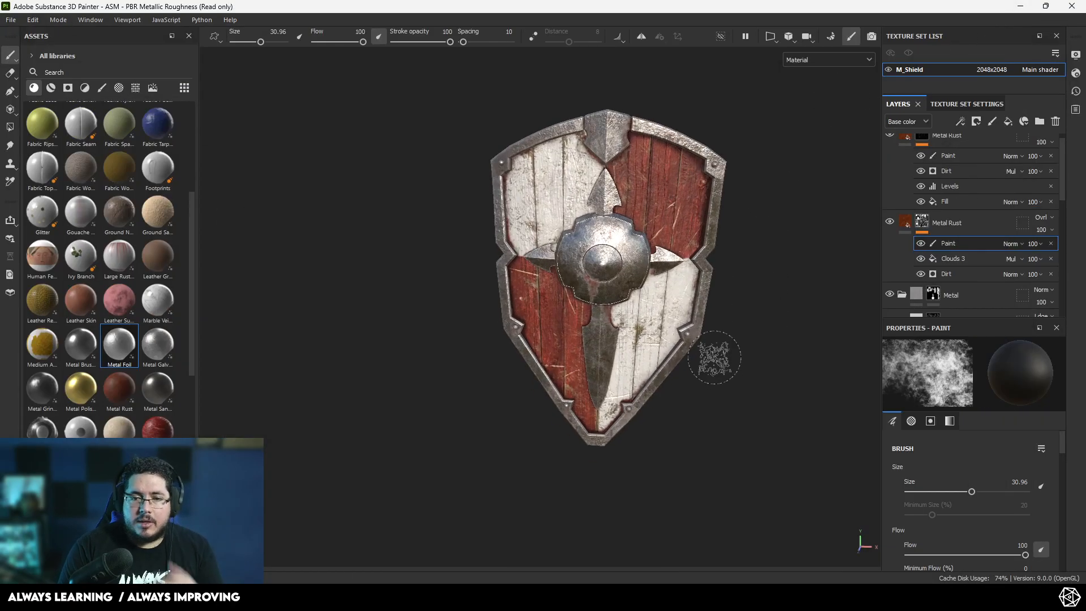
# Step: Set the roughness of the Metal Grinded layer to 0.7
pyautogui.scroll(3, 661, 262)
pyautogui.keyDown('alt'); pyautogui.moveTo(660, 262); pyautogui.dragTo(703, 242); pyautogui.keyUp('alt')
pyautogui.scroll(-1, 952, 280)
pyautogui.scroll(-1, 952, 280)
pyautogui.click(914, 278)
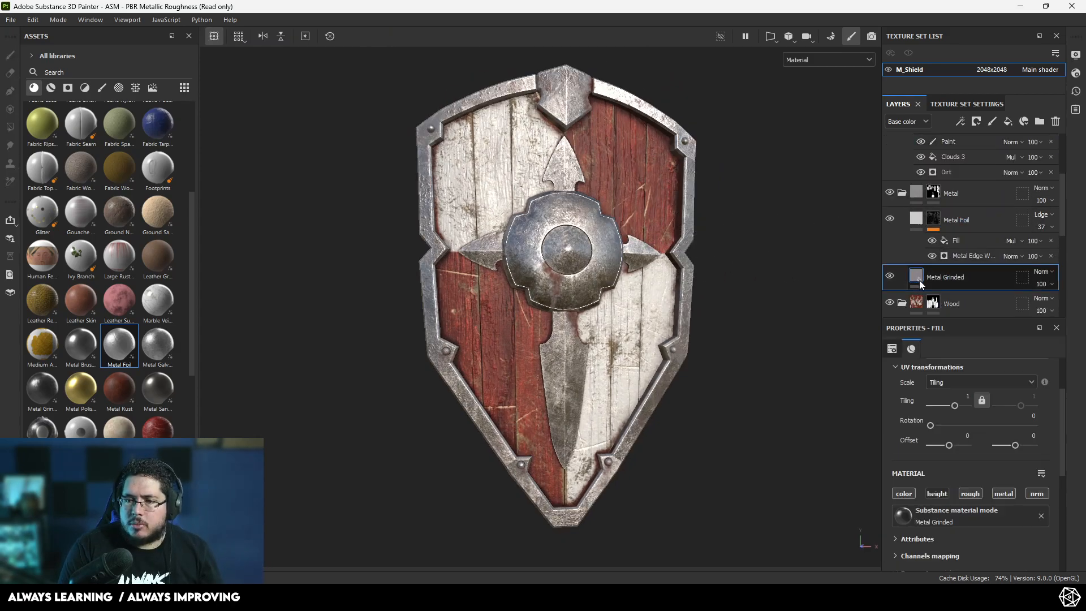
pyautogui.scroll(-2, 918, 279)
pyautogui.scroll(-1, 967, 482)
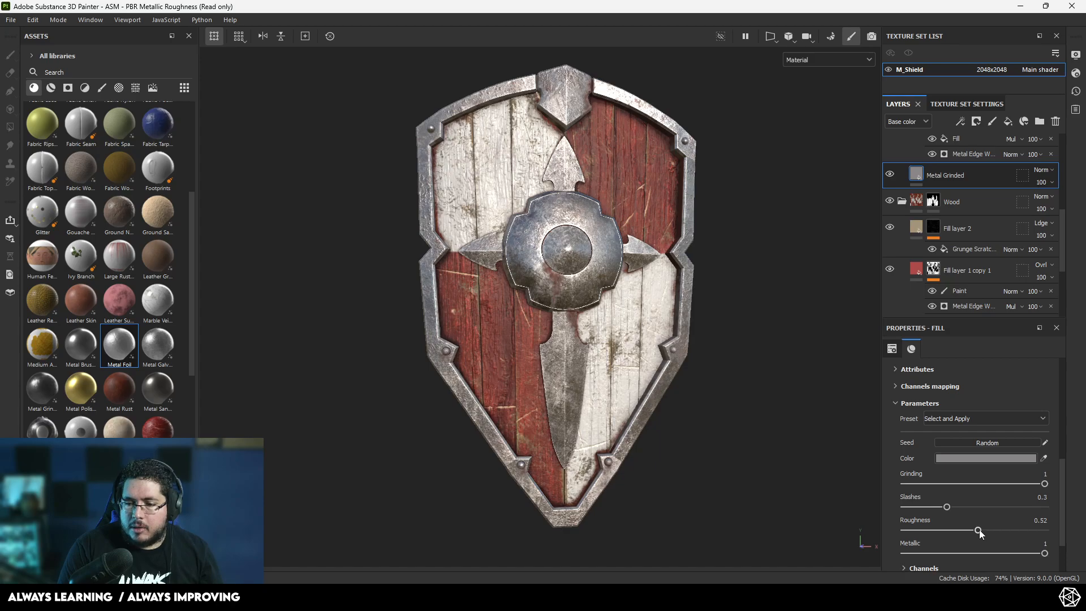
pyautogui.moveTo(995, 530); pyautogui.dragTo(1003, 531)
pyautogui.keyDown('alt'); pyautogui.moveTo(752, 450); pyautogui.dragTo(701, 423); pyautogui.keyUp('alt')
pyautogui.scroll(-1, 734, 405)
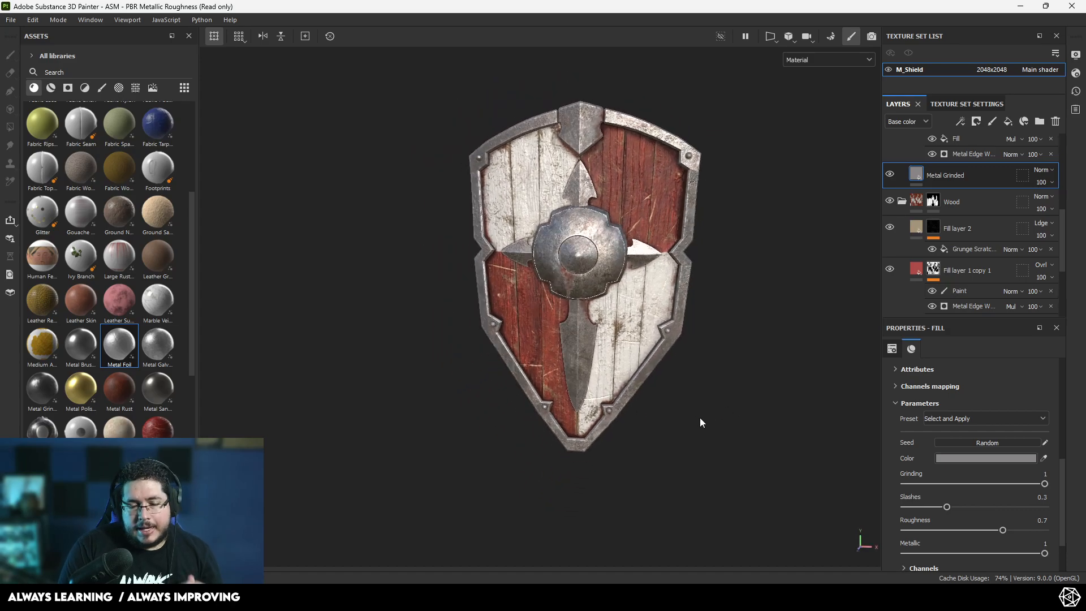
# Step: Add a fill layer above the upper Metal Rust layer with the dark base color 1D1B1B
pyautogui.scroll(5, 959, 222)
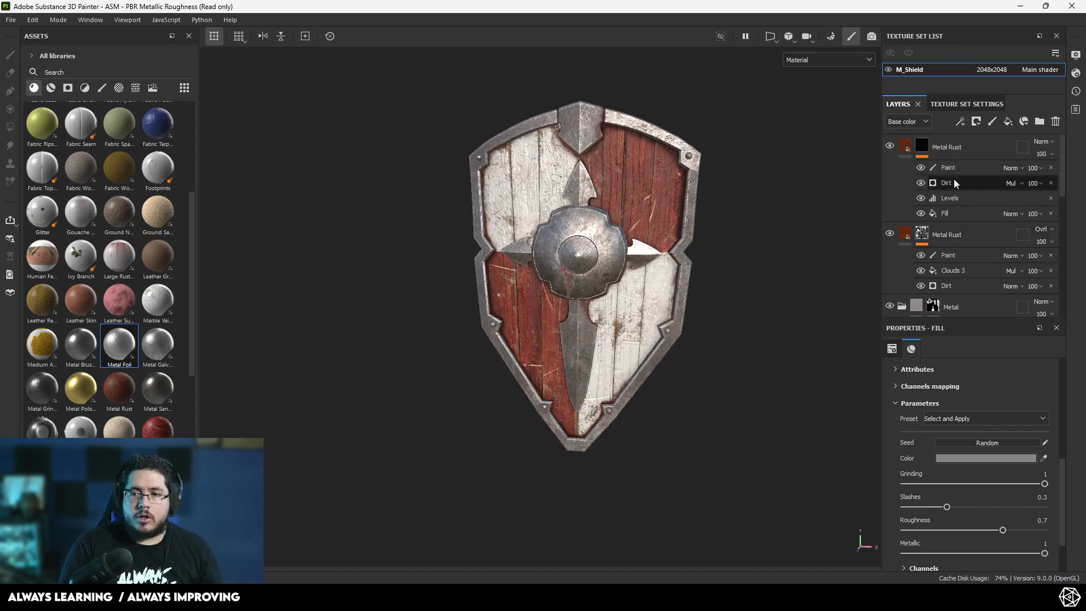
pyautogui.click(965, 145)
pyautogui.click(1008, 122)
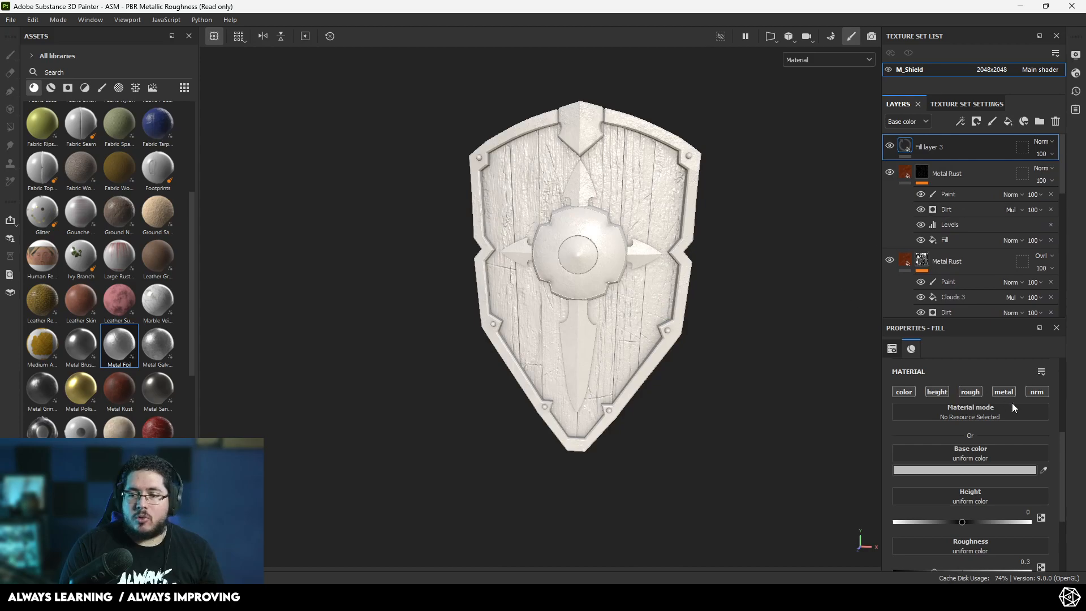
pyautogui.click(936, 471)
pyautogui.click(947, 507)
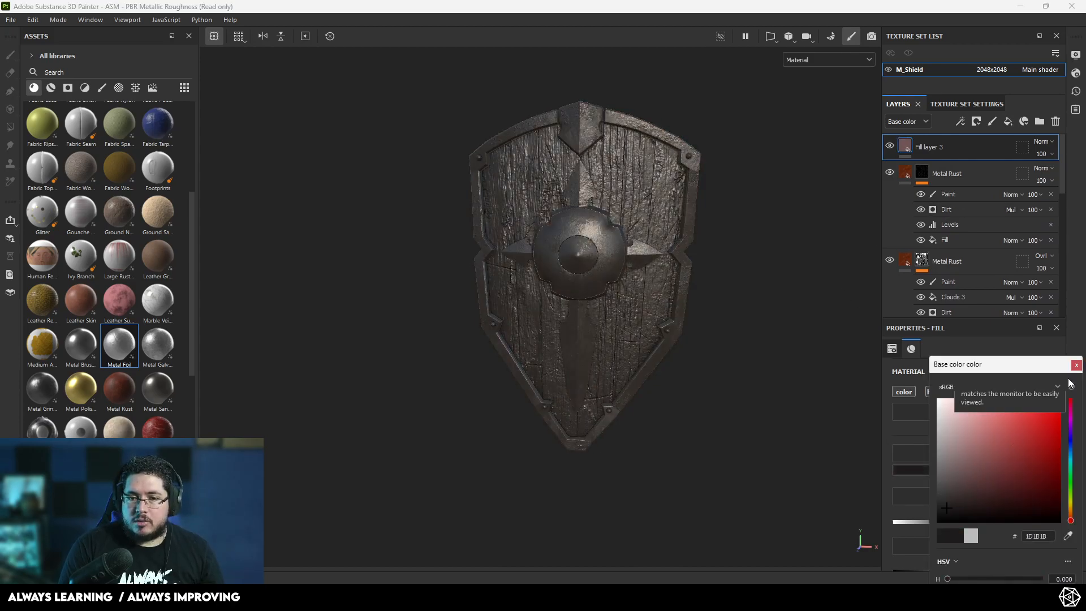
pyautogui.click(1077, 365)
# Step: Give Fill layer 3 a black mask with a Position generator, and enable the generator's Global Invert
pyautogui.rightClick(915, 145)
pyautogui.click(961, 19)
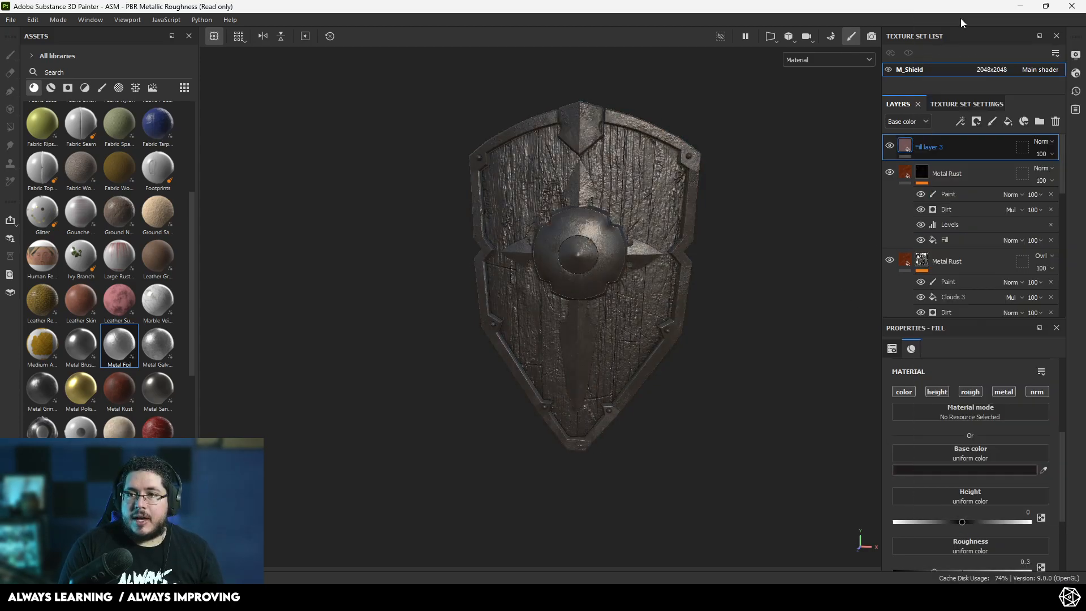
pyautogui.rightClick(925, 146)
pyautogui.click(968, 362)
pyautogui.click(966, 369)
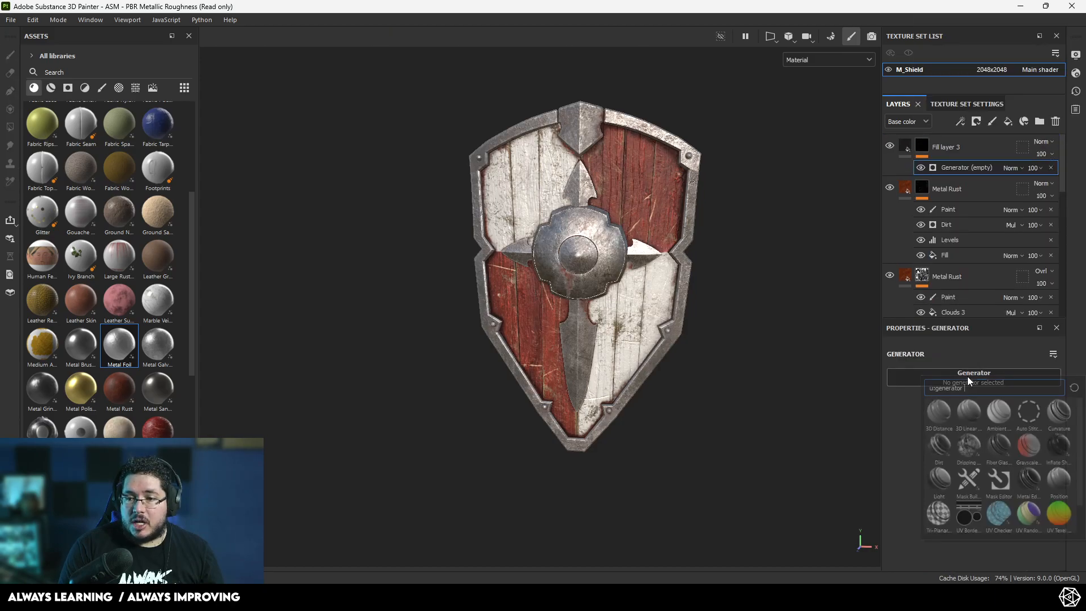
pyautogui.click(1060, 482)
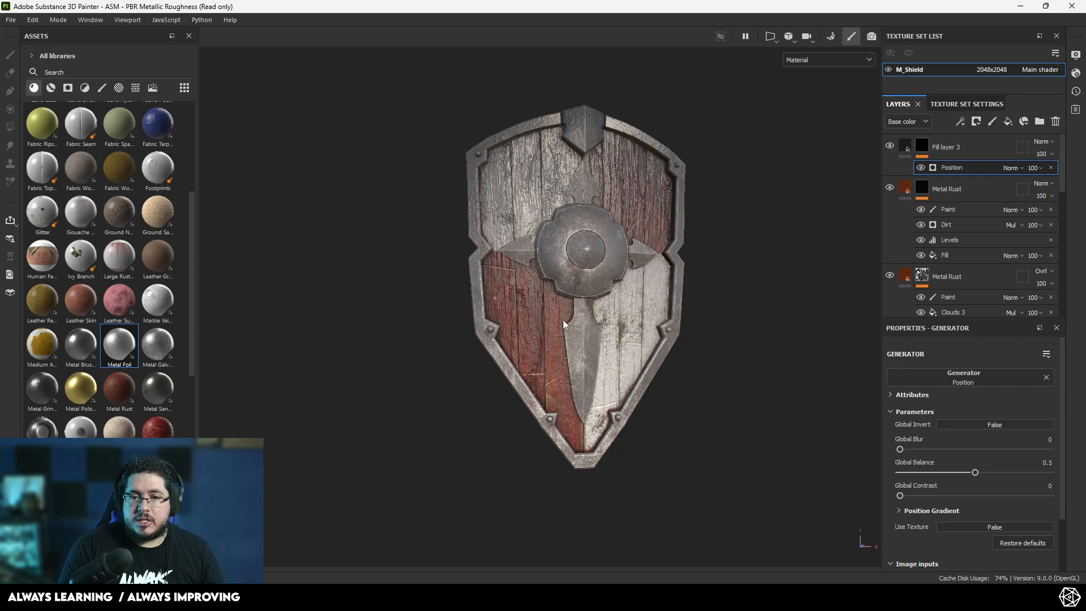
pyautogui.click(1004, 424)
pyautogui.keyDown('alt'); pyautogui.moveTo(645, 345); pyautogui.dragTo(679, 345); pyautogui.keyUp('alt')
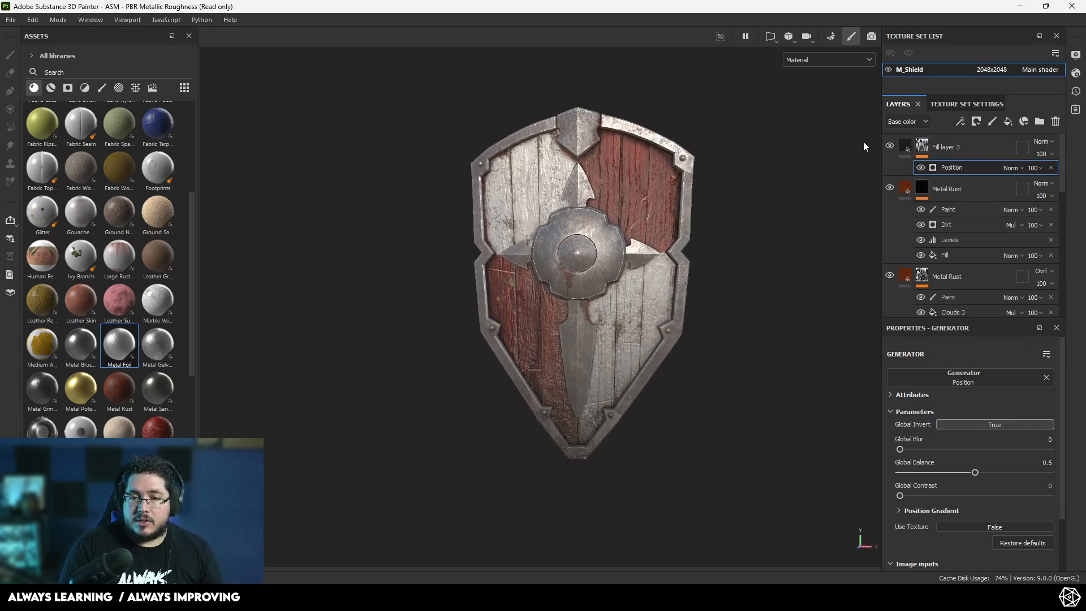
# Step: Turn off the height, rough, metal and nrm channels of Fill layer 3 so it affects only color
pyautogui.click(902, 148)
pyautogui.click(937, 391)
pyautogui.click(970, 391)
pyautogui.click(1003, 391)
pyautogui.click(1036, 391)
pyautogui.click(912, 150)
# Step: Set the Position generator's Global Blur to 8.75, Global Balance to 0.44 and Global Contrast to 0.32
pyautogui.click(950, 167)
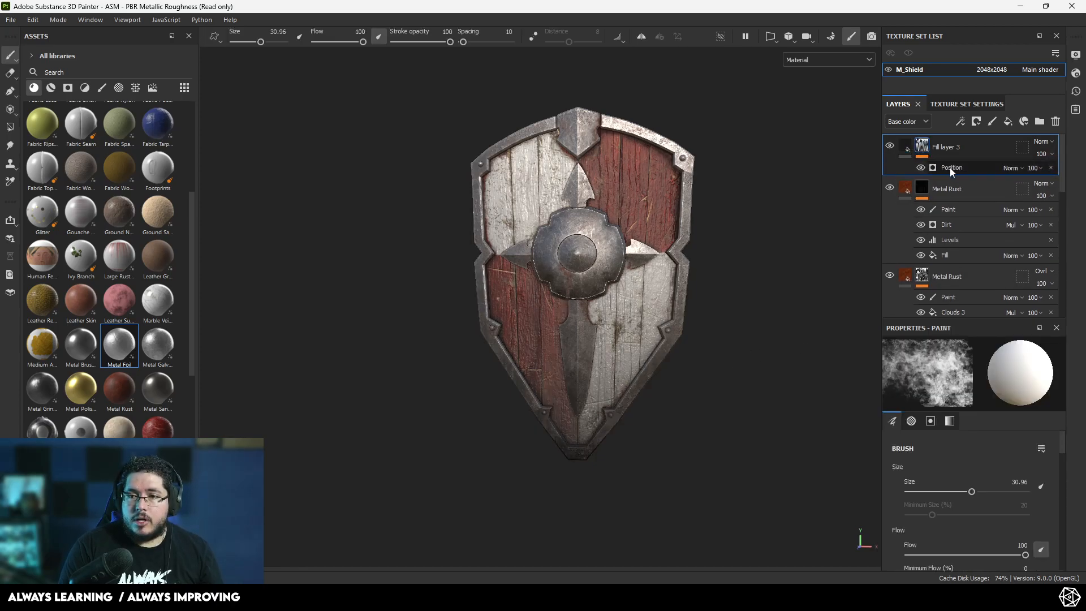
pyautogui.moveTo(976, 472)
pyautogui.mouseDown()
pyautogui.moveTo(988, 473)
pyautogui.moveTo(936, 471)
pyautogui.moveTo(981, 469)
pyautogui.moveTo(961, 471)
pyautogui.moveTo(991, 449)
pyautogui.moveTo(982, 453)
pyautogui.mouseUp()
pyautogui.moveTo(899, 496); pyautogui.dragTo(957, 480)
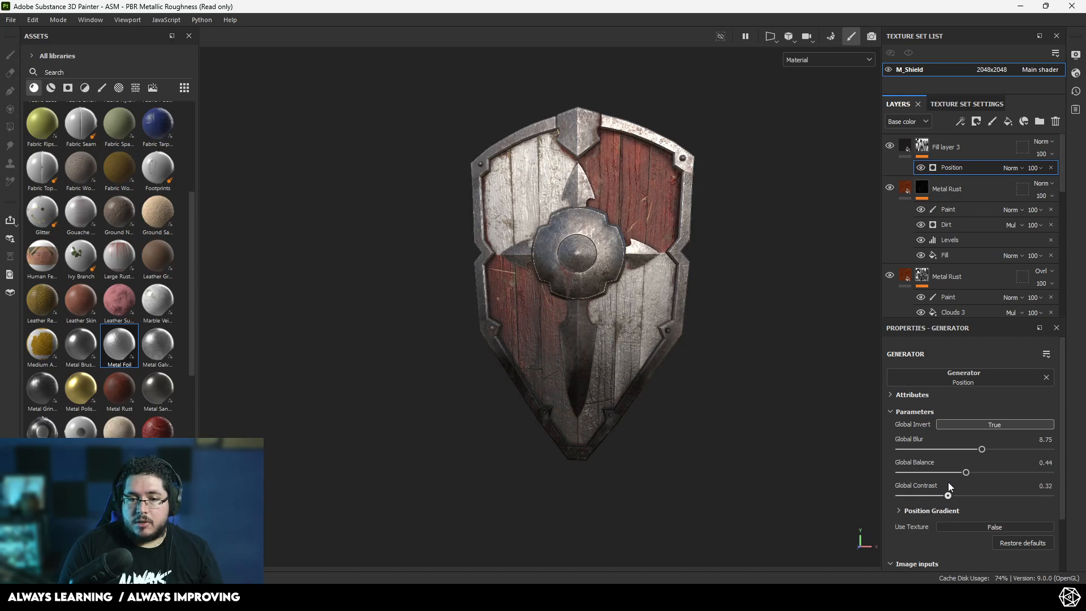
# Step: Add a Grunge Concrete Dusty fill to the mask of Fill layer 3, blended as Multiply over the Position generator
pyautogui.rightClick(918, 146)
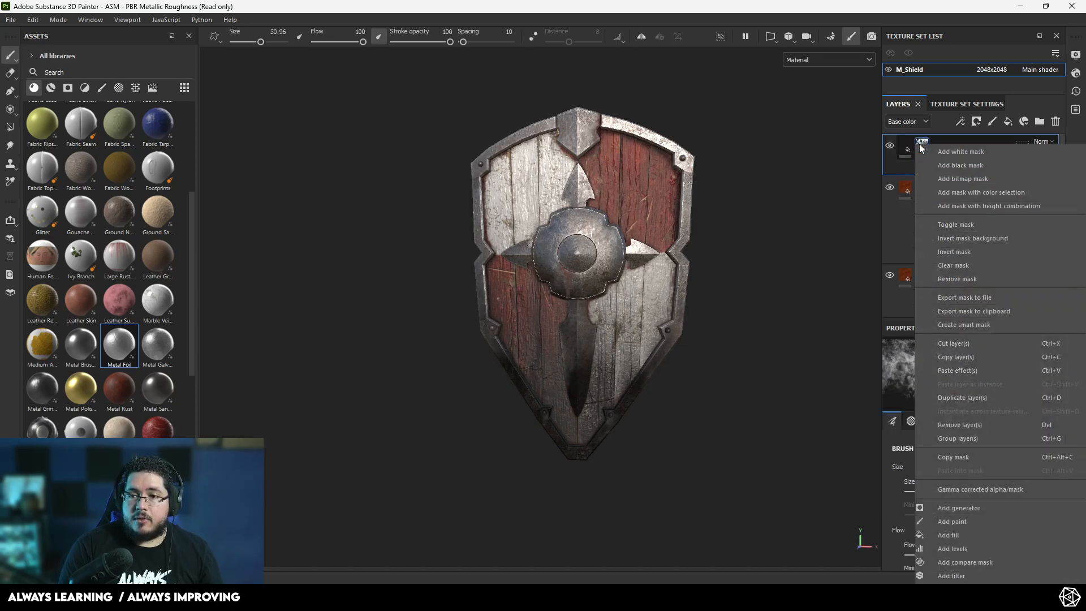
pyautogui.click(969, 532)
pyautogui.click(985, 412)
pyautogui.press('BackSpace')
pyautogui.press('BackSpace')
pyautogui.press('BackSpace')
pyautogui.write('grung')
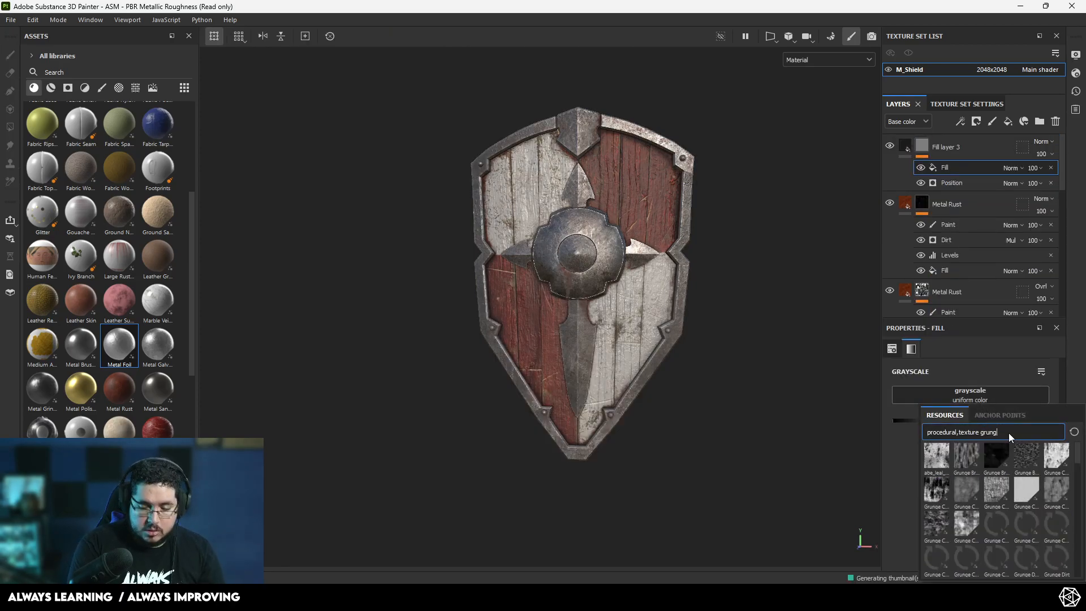
pyautogui.write('e')
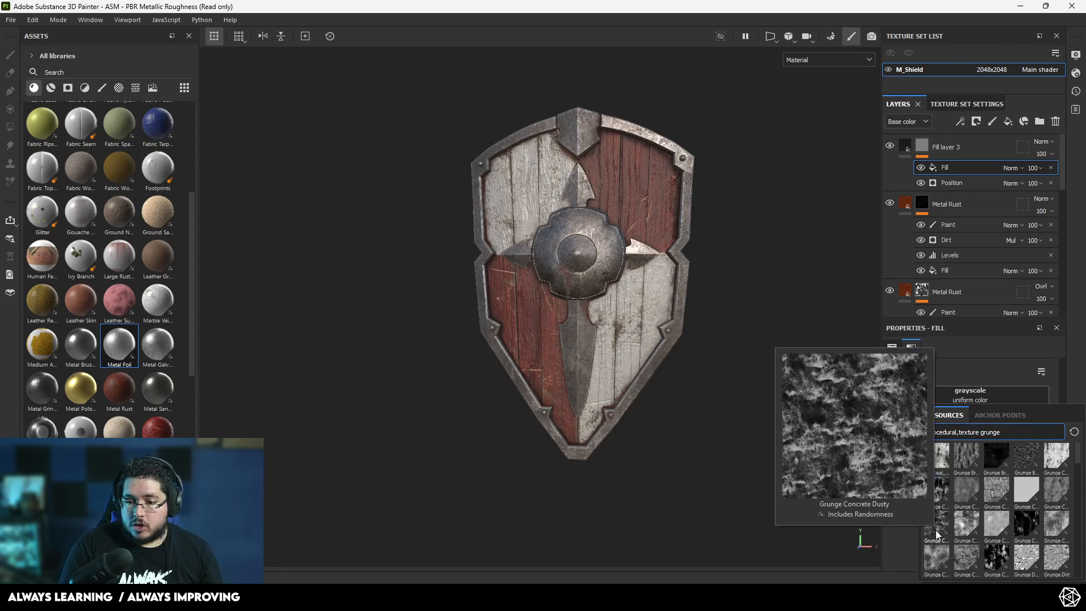
pyautogui.click(936, 534)
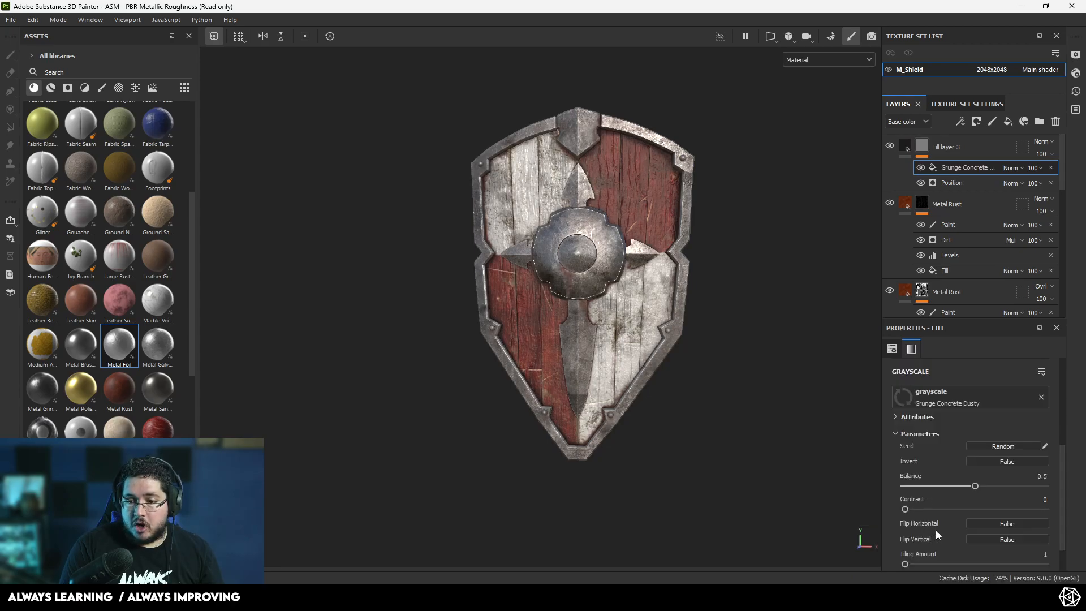
pyautogui.click(1003, 170)
pyautogui.click(1029, 222)
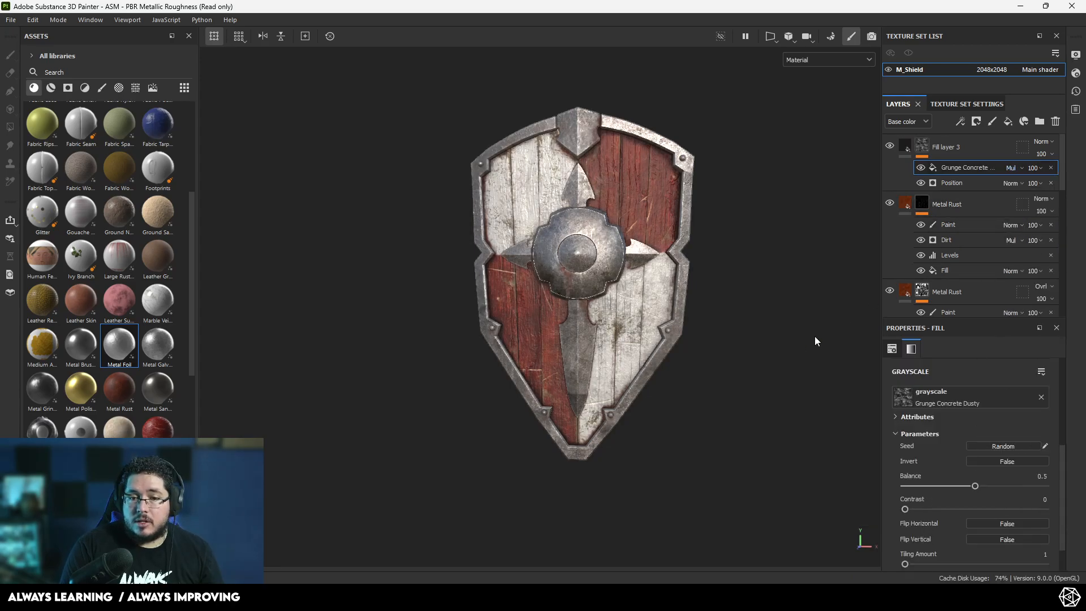
# Step: Adjust the Position generator's Global Balance and set the Grunge Concrete Dusty balance to 0.86 in Fill layer 3's mask
pyautogui.click(890, 145)
pyautogui.click(890, 145)
pyautogui.click(946, 183)
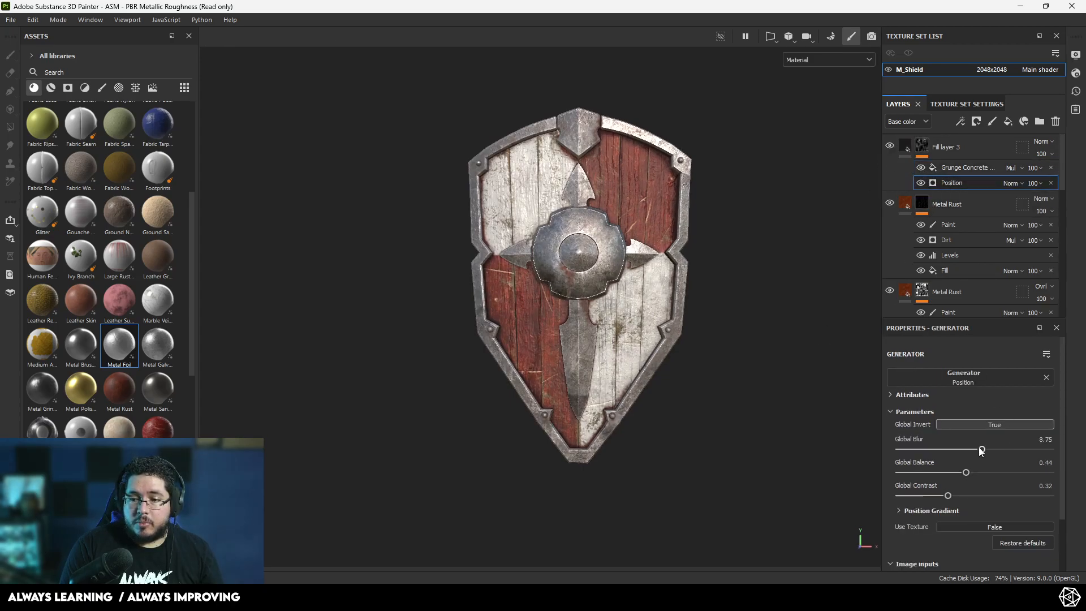
pyautogui.moveTo(968, 471); pyautogui.dragTo(1020, 467)
pyautogui.click(960, 164)
pyautogui.keyDown('alt'); pyautogui.moveTo(724, 394); pyautogui.dragTo(774, 277); pyautogui.keyUp('alt')
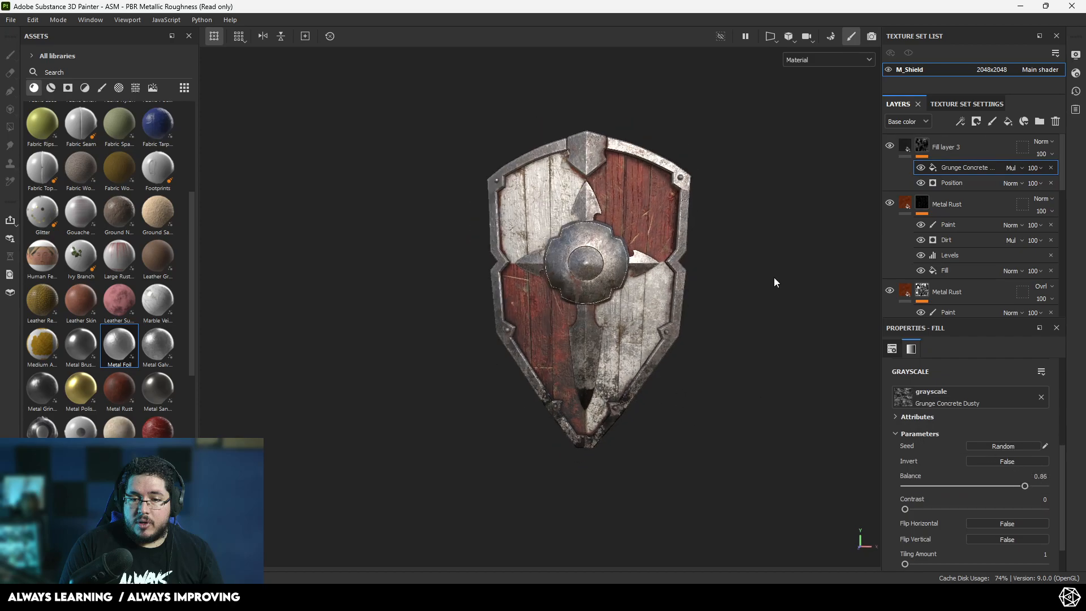
# Step: Try Overlay blending on Fill layer 3, return it to Normal and set its opacity to 71
pyautogui.click(1045, 140)
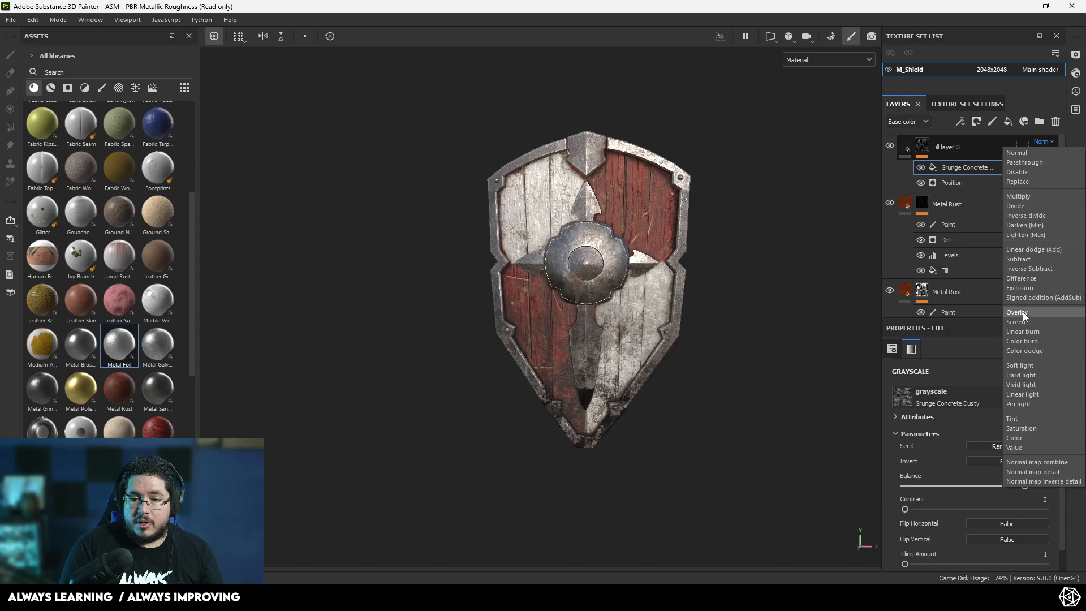
pyautogui.click(1022, 311)
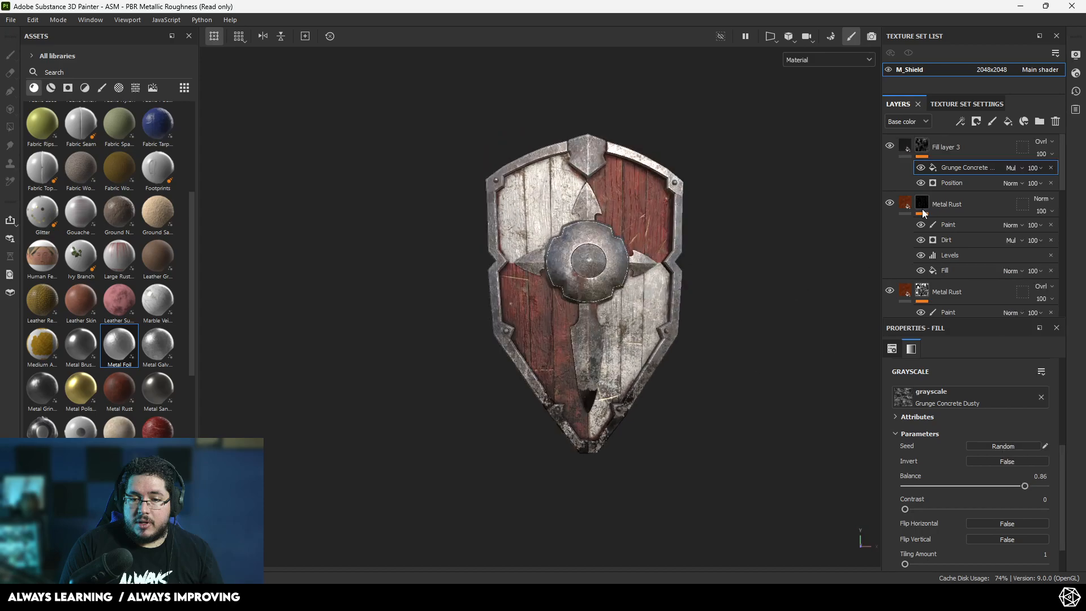
pyautogui.click(1045, 141)
pyautogui.click(1035, 154)
pyautogui.click(1032, 175)
pyautogui.moveTo(1037, 180); pyautogui.dragTo(1062, 177)
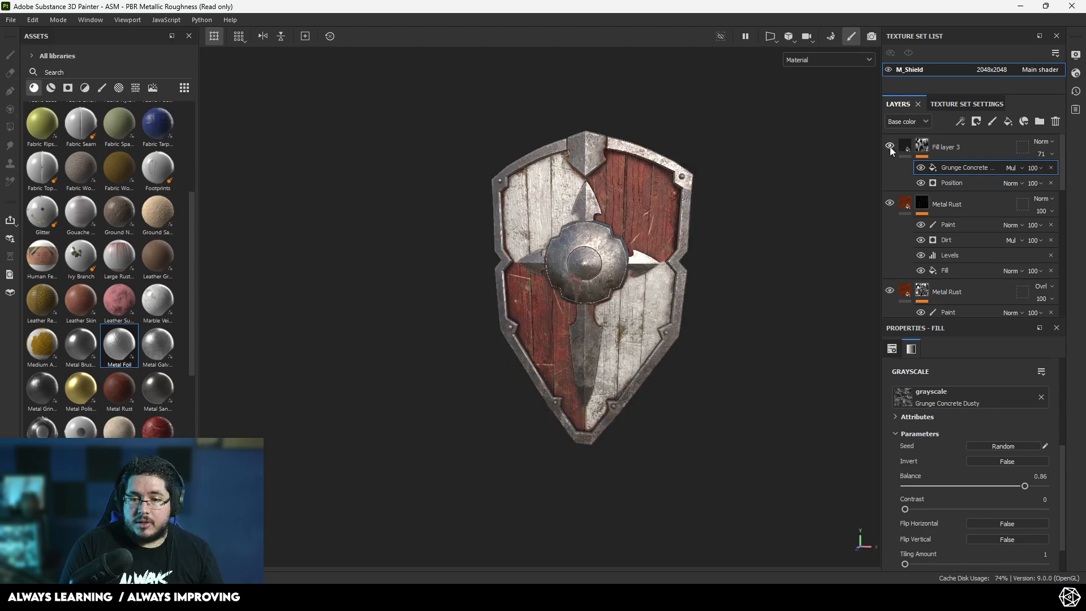
# Step: Compare the shield with Fill layer 3 hidden and shown, and examine the textures from several angles and under different lighting
pyautogui.click(890, 146)
pyautogui.click(890, 147)
pyautogui.scroll(2, 632, 357)
pyautogui.keyDown('alt'); pyautogui.moveTo(751, 318); pyautogui.dragTo(732, 360, button='middle'); pyautogui.keyUp('alt')
pyautogui.keyDown('alt'); pyautogui.moveTo(732, 360); pyautogui.dragTo(673, 320); pyautogui.keyUp('alt')
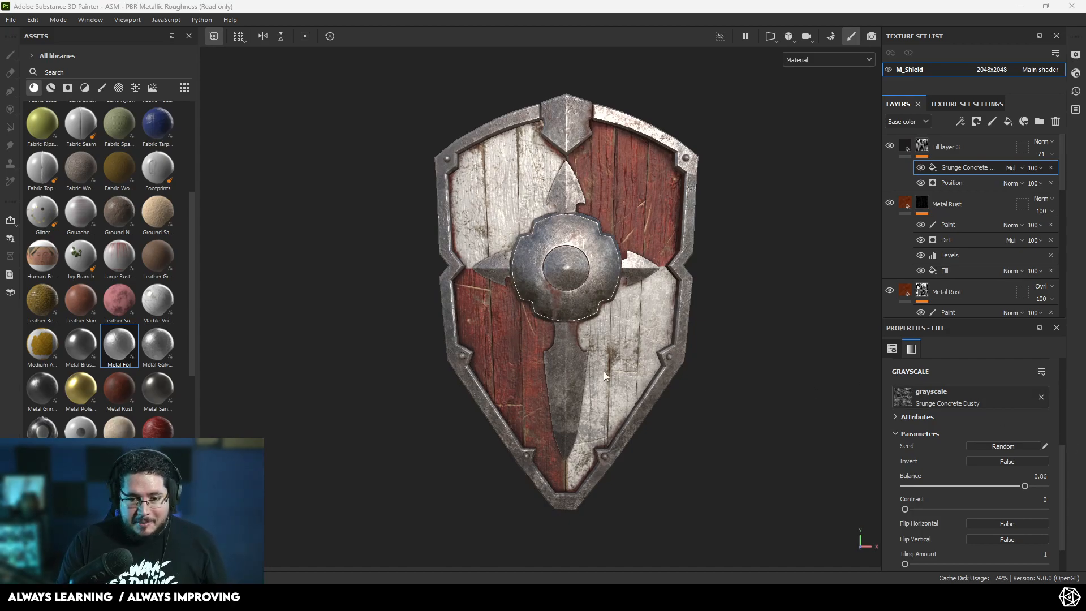
pyautogui.keyDown('alt'); pyautogui.moveTo(447, 459); pyautogui.dragTo(422, 481); pyautogui.keyUp('alt')
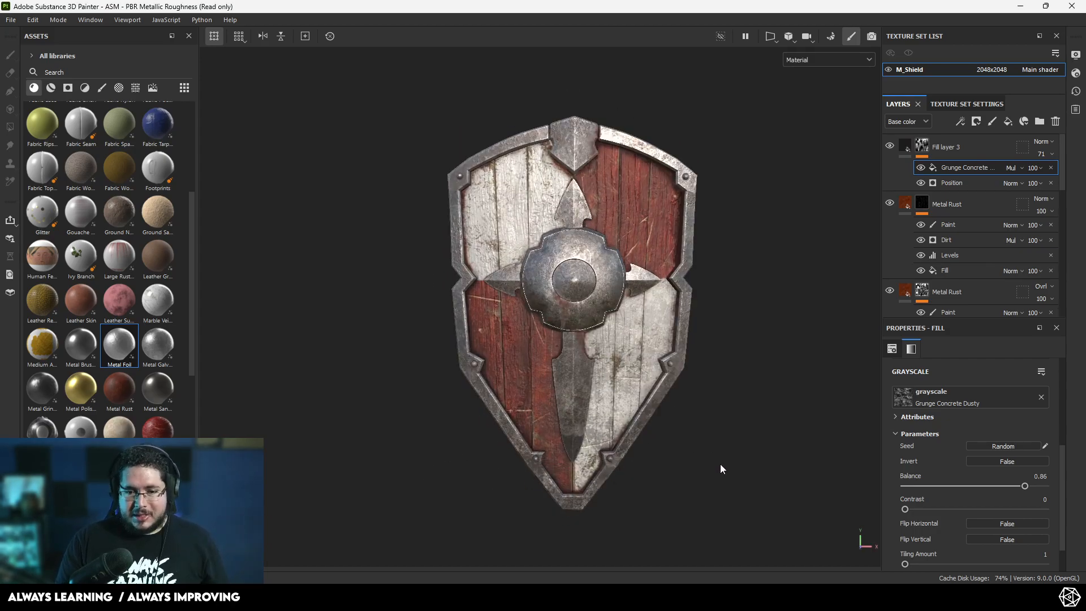
pyautogui.keyDown('alt'); pyautogui.moveTo(719, 464); pyautogui.dragTo(651, 474); pyautogui.keyUp('alt')
pyautogui.keyDown('alt'); pyautogui.moveTo(585, 375); pyautogui.dragTo(645, 415); pyautogui.keyUp('alt')
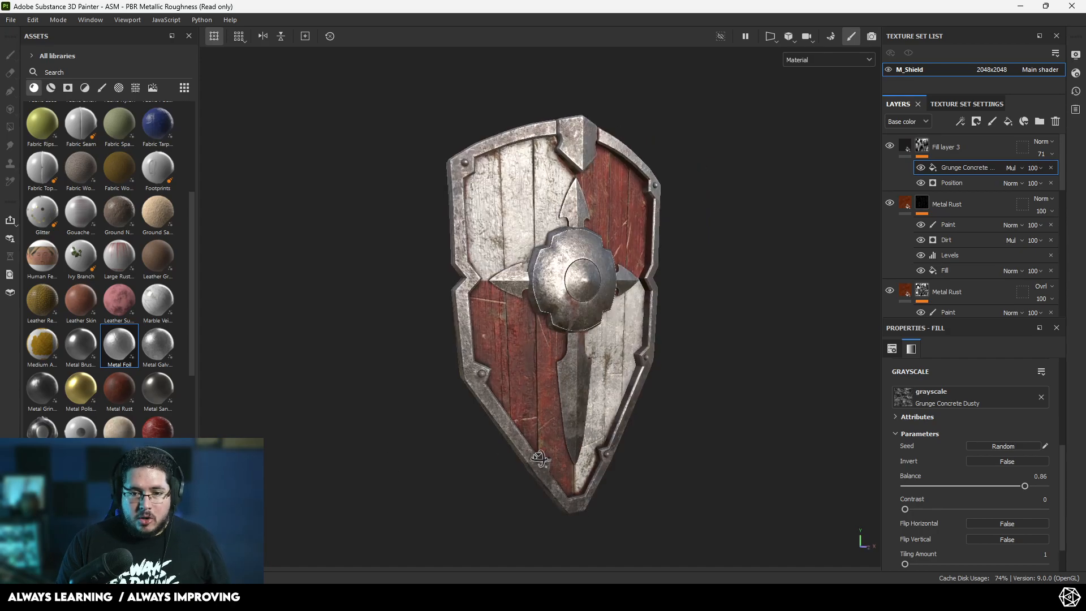
pyautogui.keyDown('alt'); pyautogui.moveTo(581, 417); pyautogui.dragTo(647, 421, button='right'); pyautogui.keyUp('alt')
pyautogui.keyDown('alt'); pyautogui.moveTo(647, 421); pyautogui.dragTo(588, 457); pyautogui.keyUp('alt')
pyautogui.keyDown('alt'); pyautogui.moveTo(588, 457); pyautogui.dragTo(460, 333, button='right'); pyautogui.keyUp('alt')
pyautogui.keyDown('alt'); pyautogui.moveTo(460, 334); pyautogui.dragTo(638, 351); pyautogui.keyUp('alt')
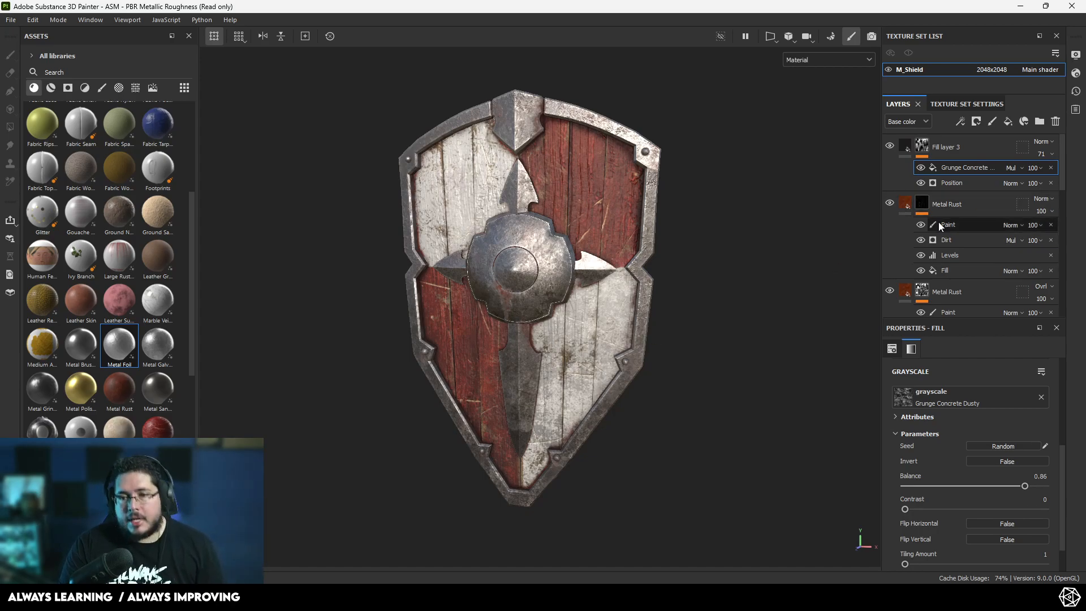
# Step: Add another fill layer on top of Fill layer 3 with a dark red base color and a black mask
pyautogui.click(980, 145)
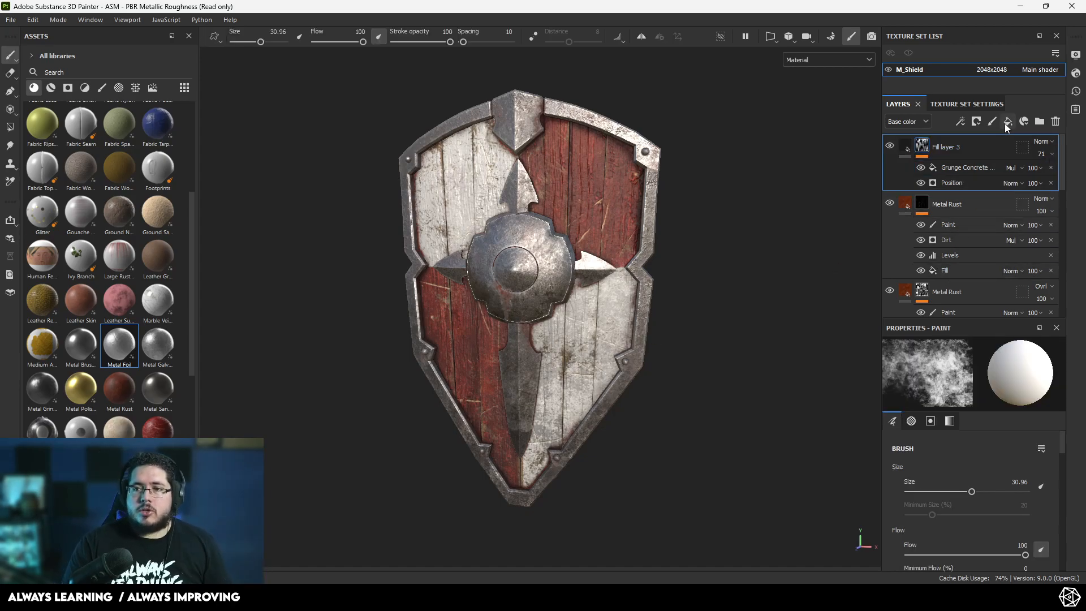
pyautogui.click(1008, 121)
pyautogui.click(951, 470)
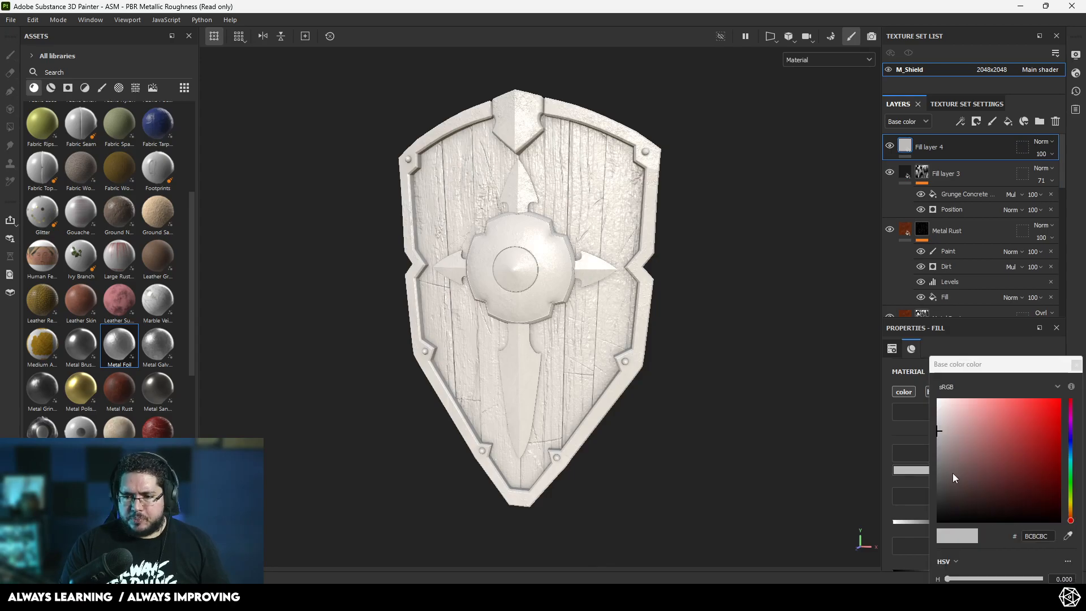
pyautogui.click(1030, 476)
pyautogui.click(1076, 366)
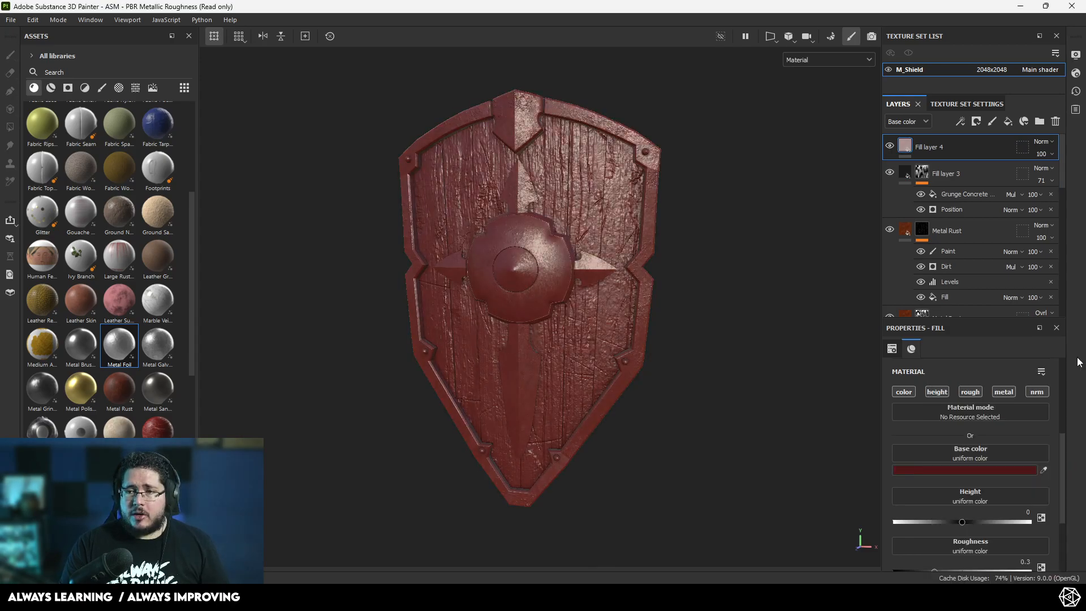
pyautogui.rightClick(952, 154)
pyautogui.click(956, 31)
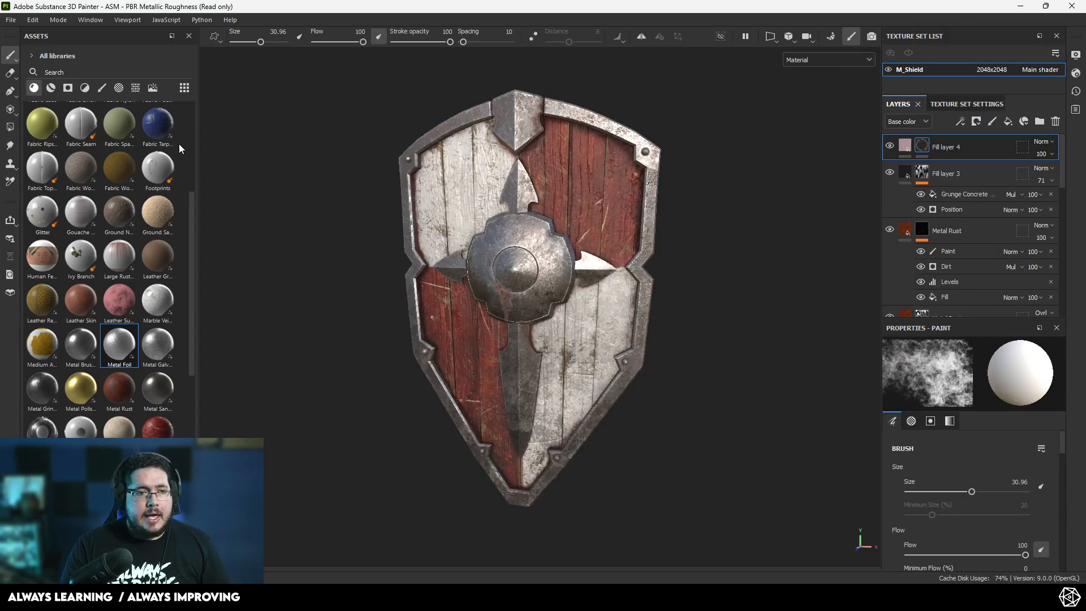
# Step: Paint blood splatters into Fill layer 4's mask with an Ink Splatter brush, over the lower white quarter and central boss of the shield
pyautogui.click(102, 88)
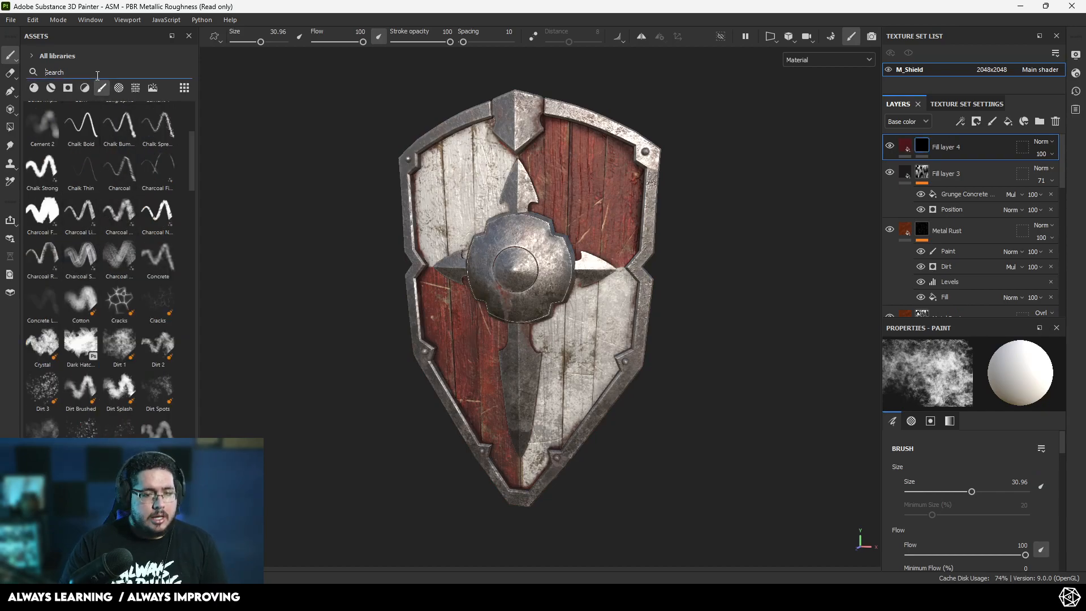
pyautogui.write('spla')
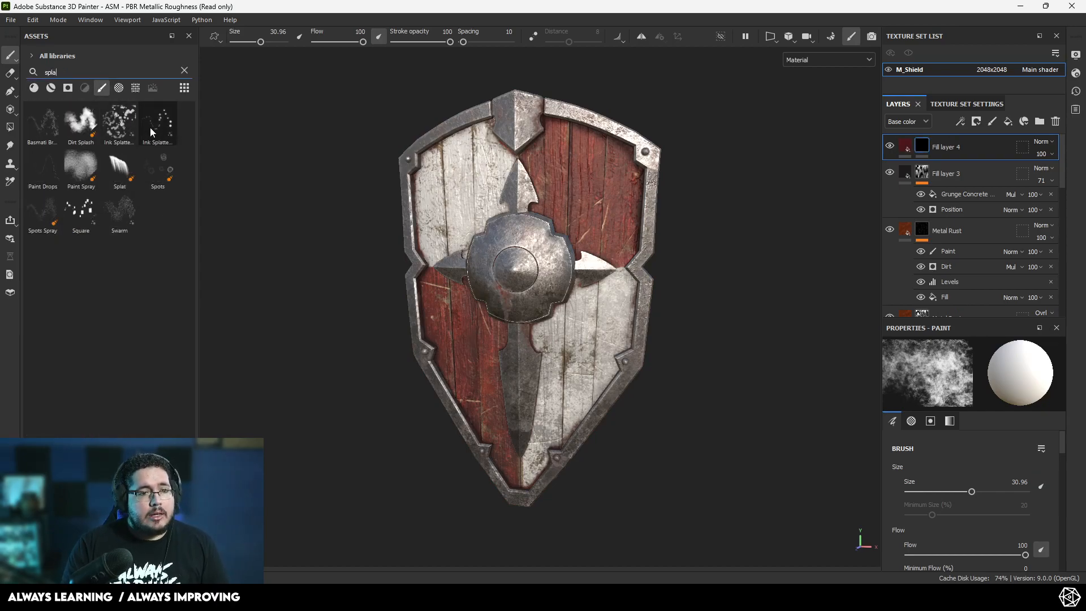
pyautogui.click(112, 122)
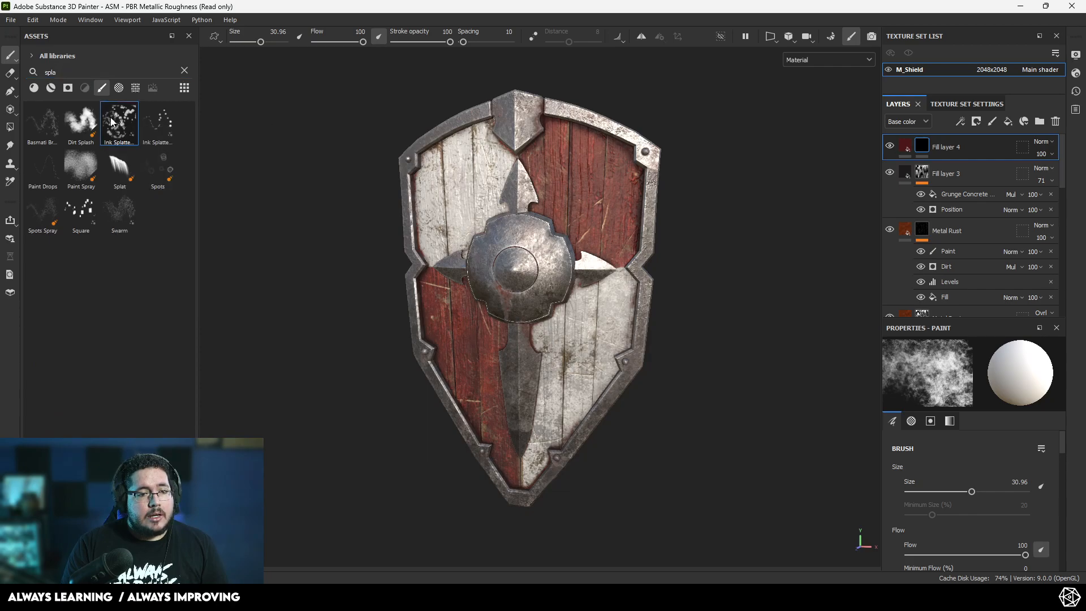
pyautogui.moveTo(534, 410)
pyautogui.mouseDown()
pyautogui.moveTo(565, 304)
pyautogui.moveTo(625, 294)
pyautogui.moveTo(580, 229)
pyautogui.mouseUp()
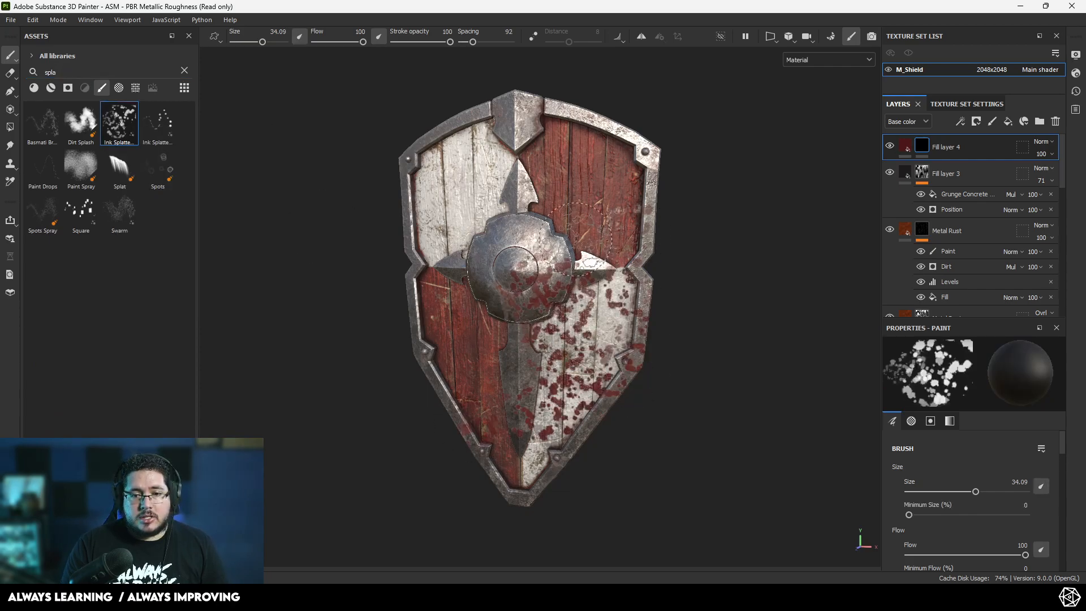
pyautogui.click(944, 150)
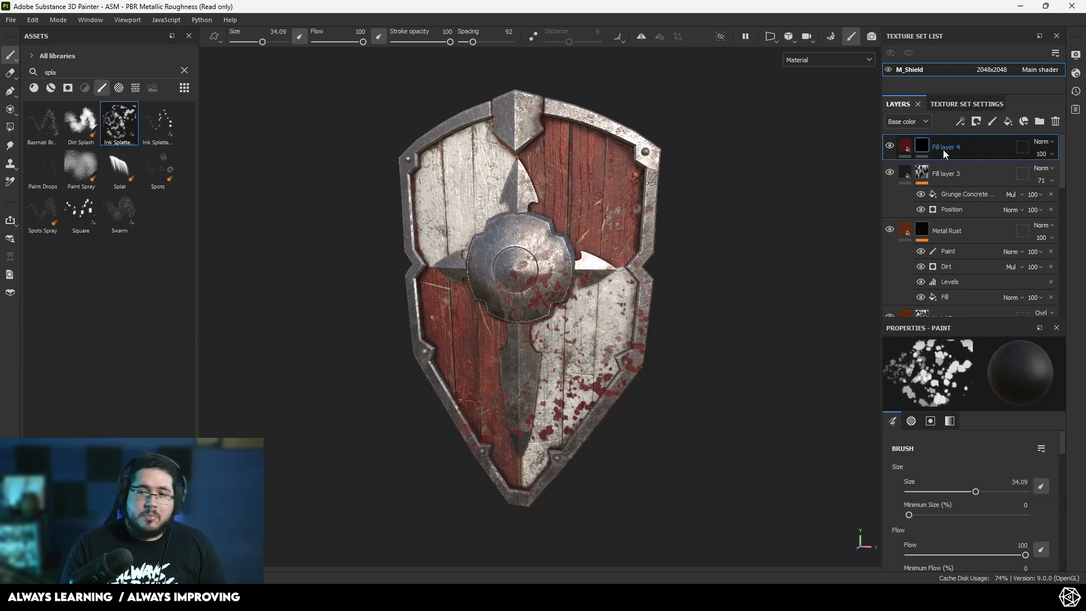
# Step: Delete the blood splatter layer, Fill layer 4, from the shield's layer stack
pyautogui.press('Delete')
pyautogui.moveTo(757, 253)
pyautogui.keyDown('alt'); pyautogui.mouseDown(button='right')
pyautogui.moveTo(768, 349)
pyautogui.moveTo(741, 333)
pyautogui.mouseUp(button='right'); pyautogui.keyUp('alt')
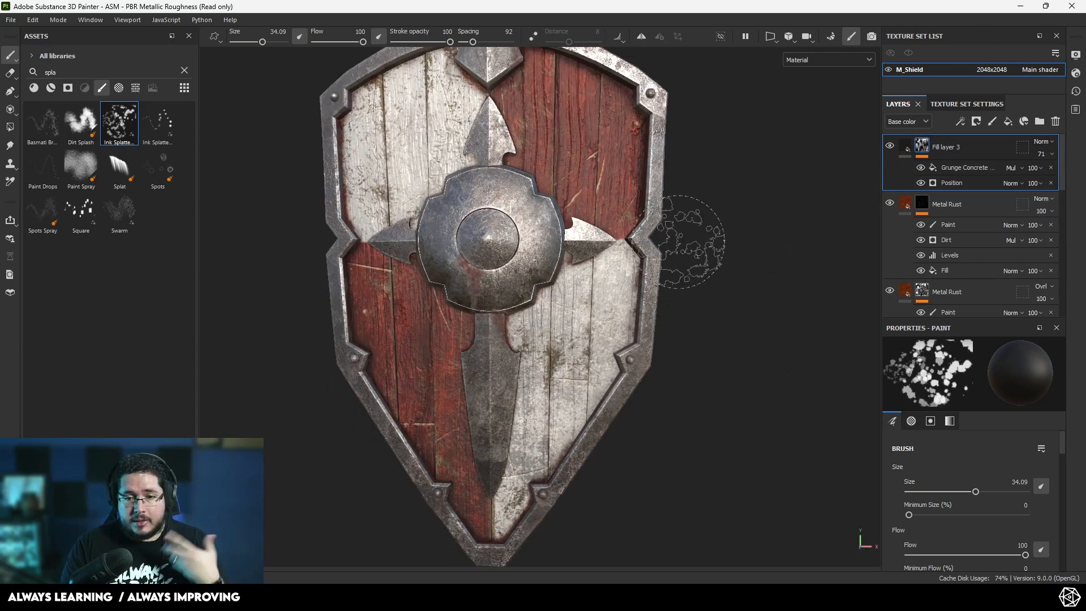
pyautogui.scroll(-5, 610, 193)
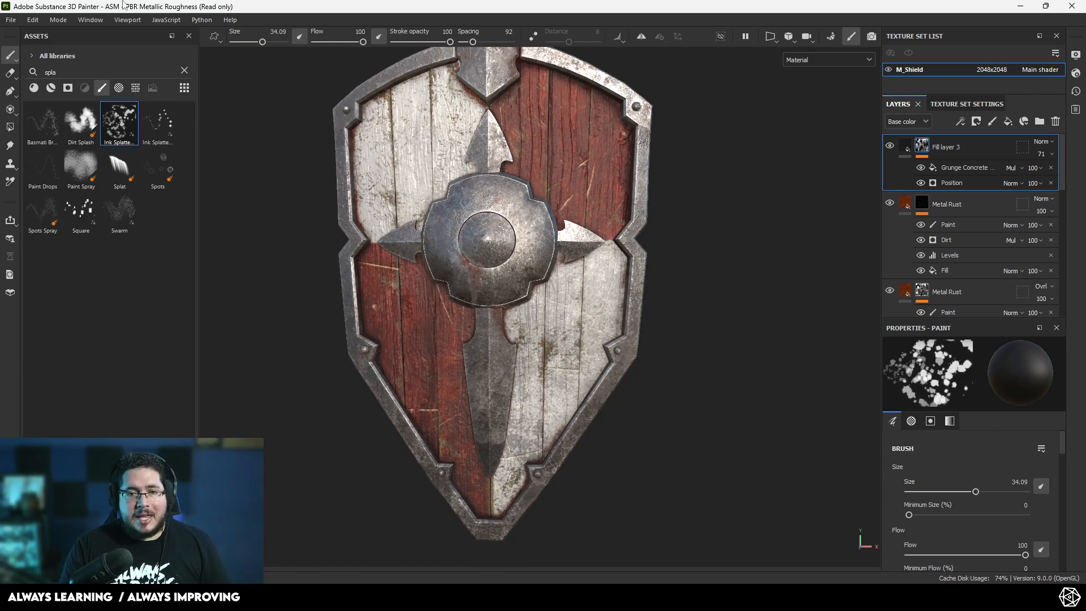
# Step: Save the project on the Desktop under the file name Shielkd
pyautogui.click(10, 19)
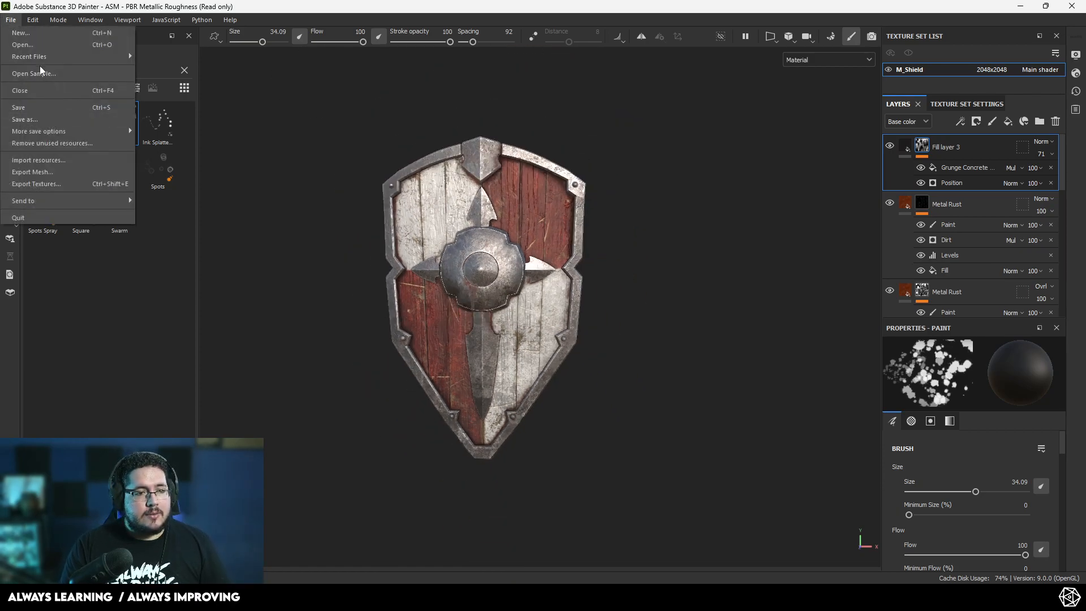
pyautogui.click(25, 107)
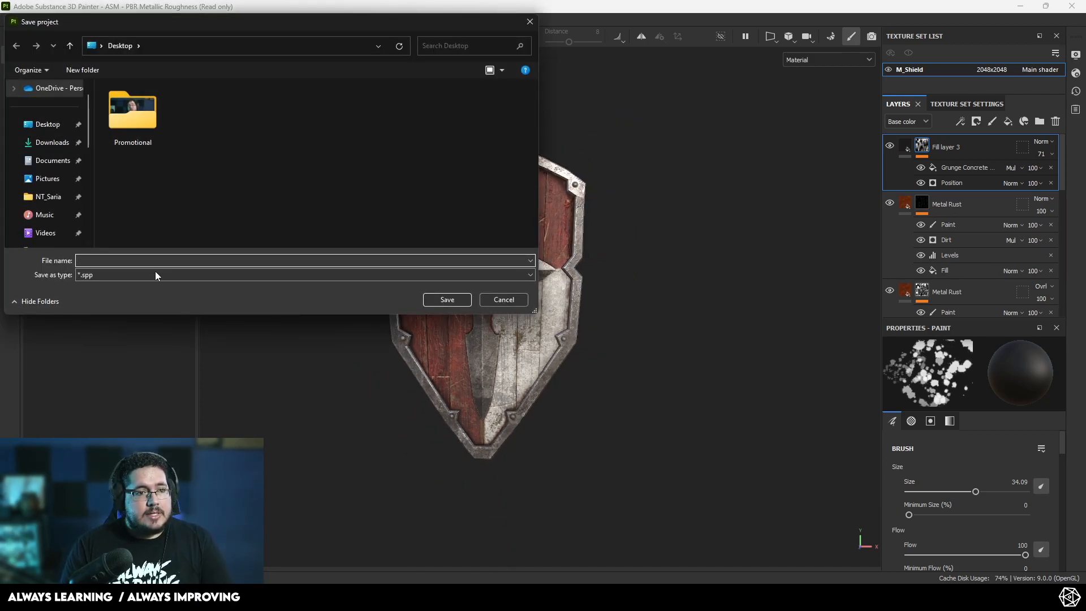
pyautogui.write('Shielkd')
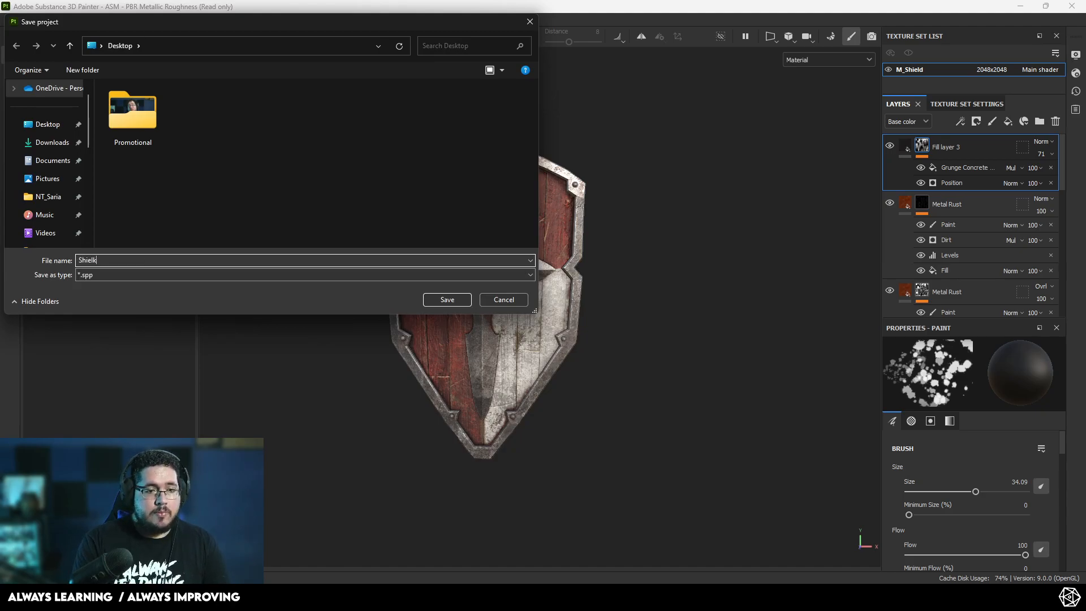
pyautogui.press('Return')
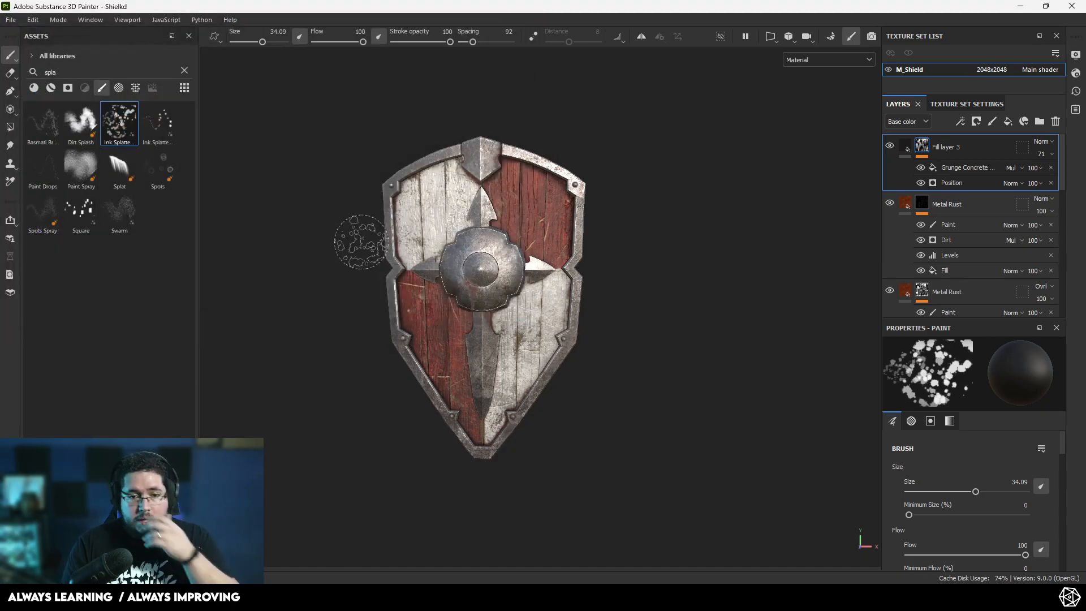
# Step: Start a texture export and set its output directory to the Desktop
pyautogui.click(9, 23)
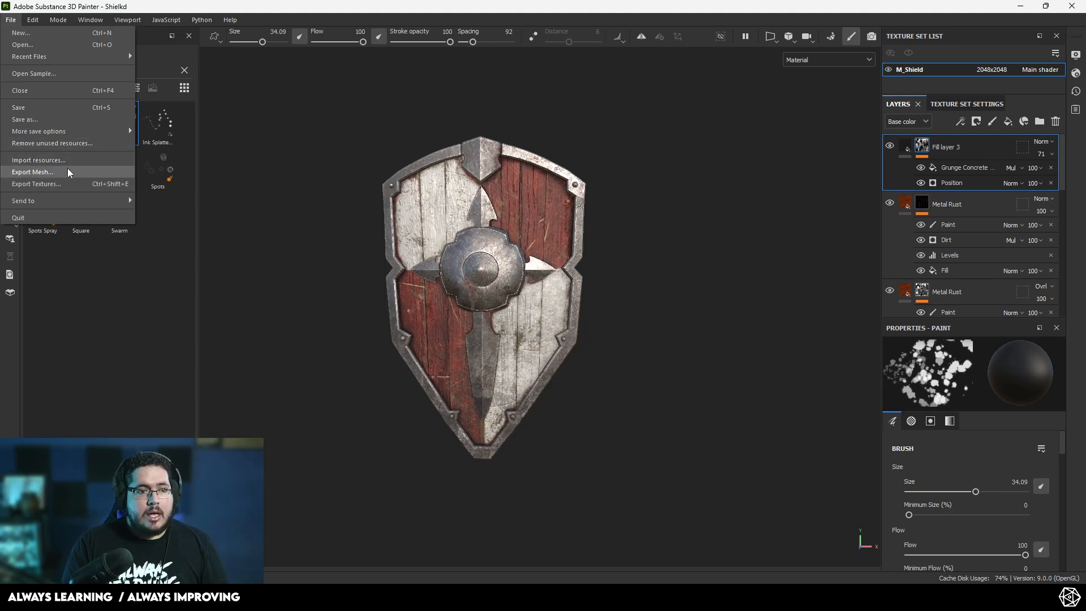
pyautogui.click(50, 184)
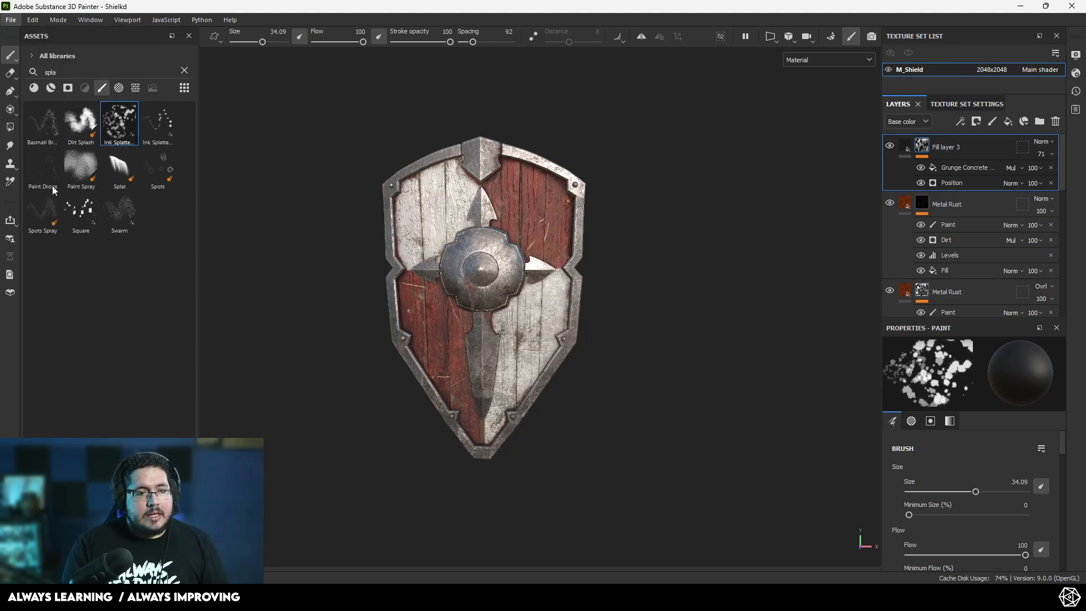
pyautogui.click(598, 156)
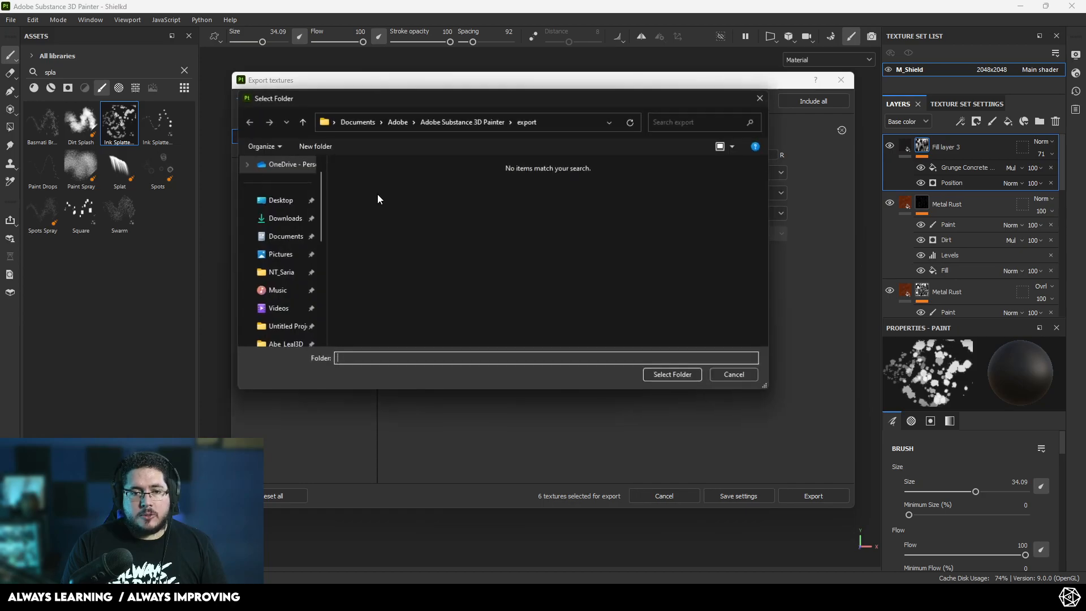
pyautogui.click(280, 200)
pyautogui.click(662, 376)
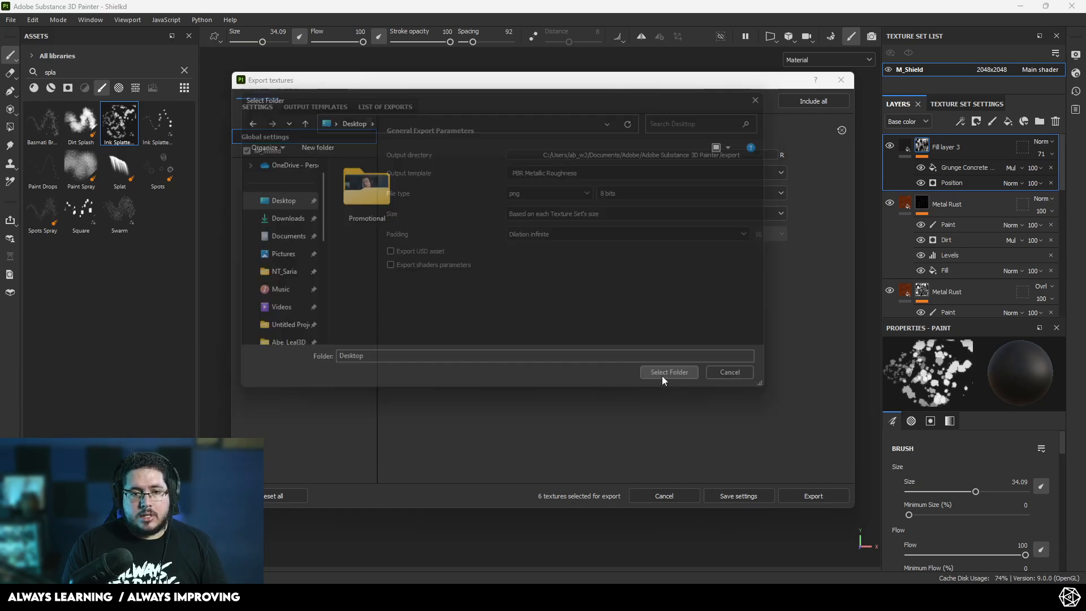
# Step: Export the M_Shield textures as 8-bit PNG files with the Arnold (AiStandard) output template, and close the export dialog
pyautogui.click(535, 195)
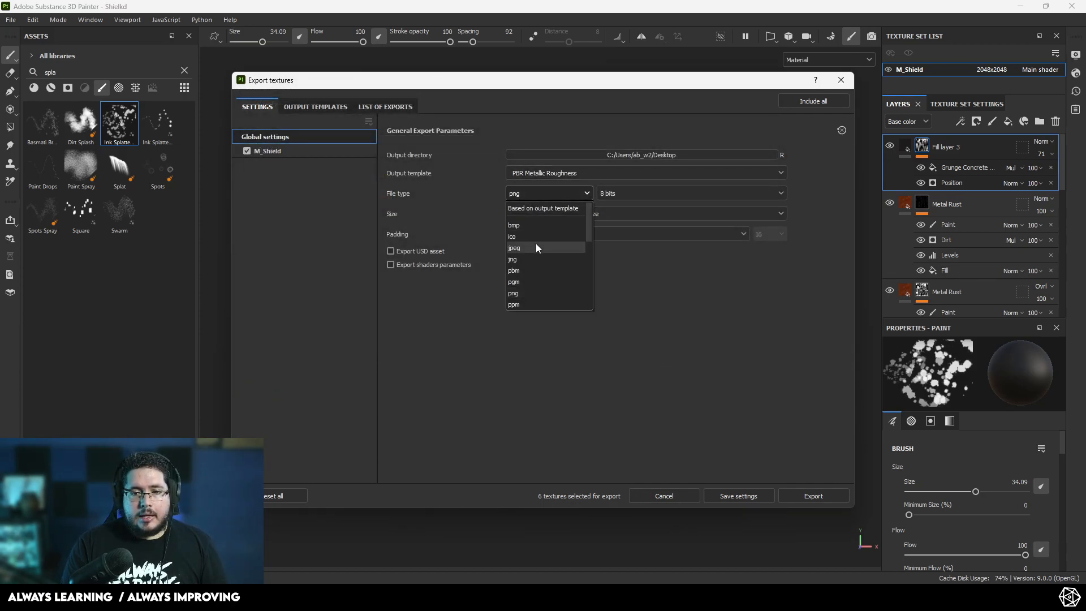
pyautogui.click(592, 169)
pyautogui.click(593, 169)
pyautogui.scroll(-4, 567, 248)
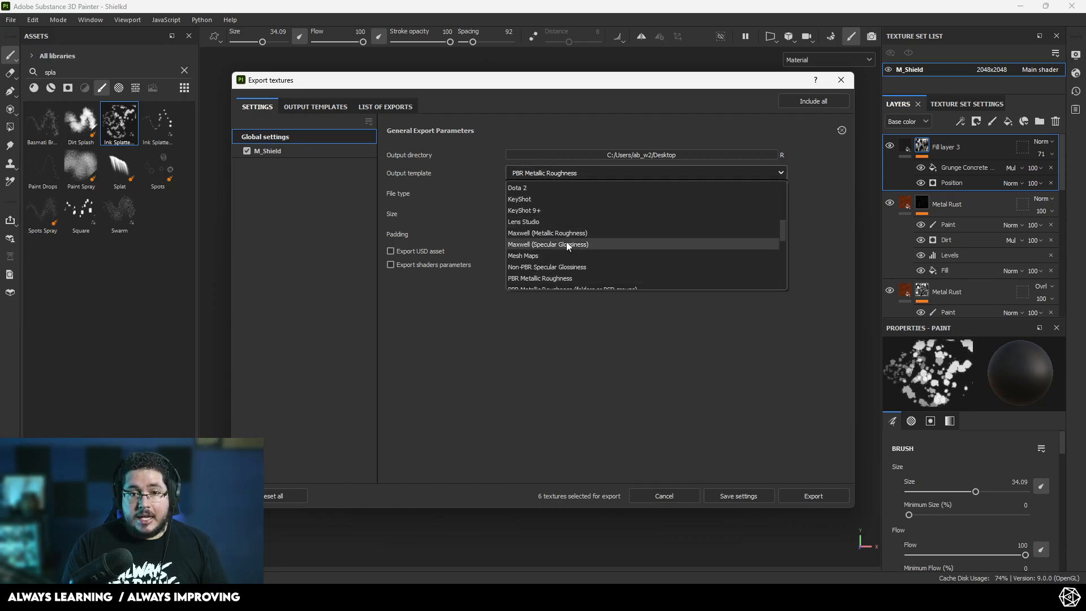
pyautogui.scroll(-4, 567, 245)
pyautogui.scroll(12, 566, 245)
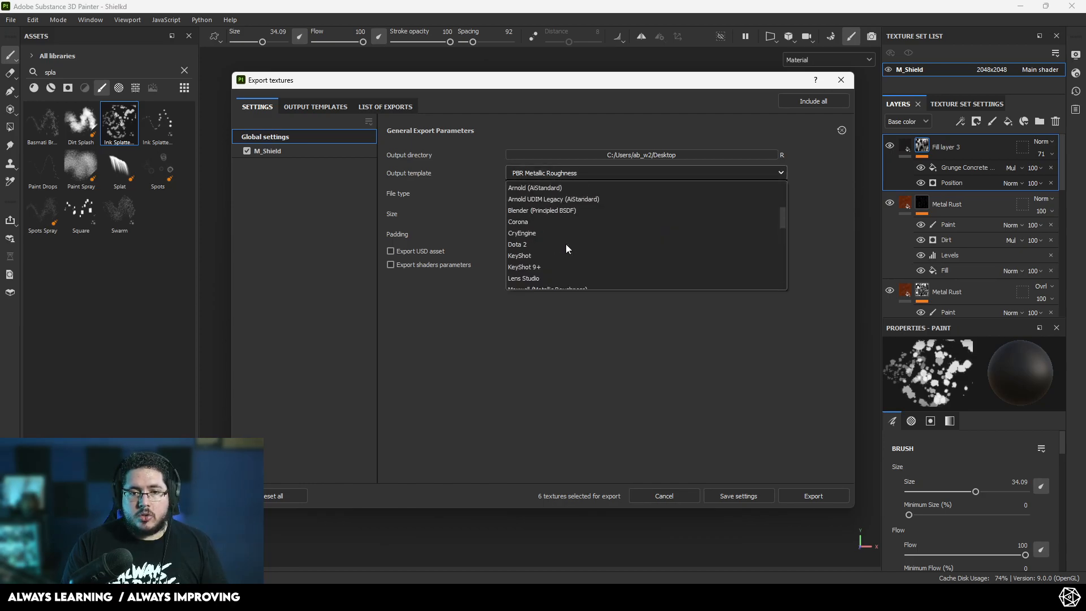
pyautogui.scroll(-3, 551, 249)
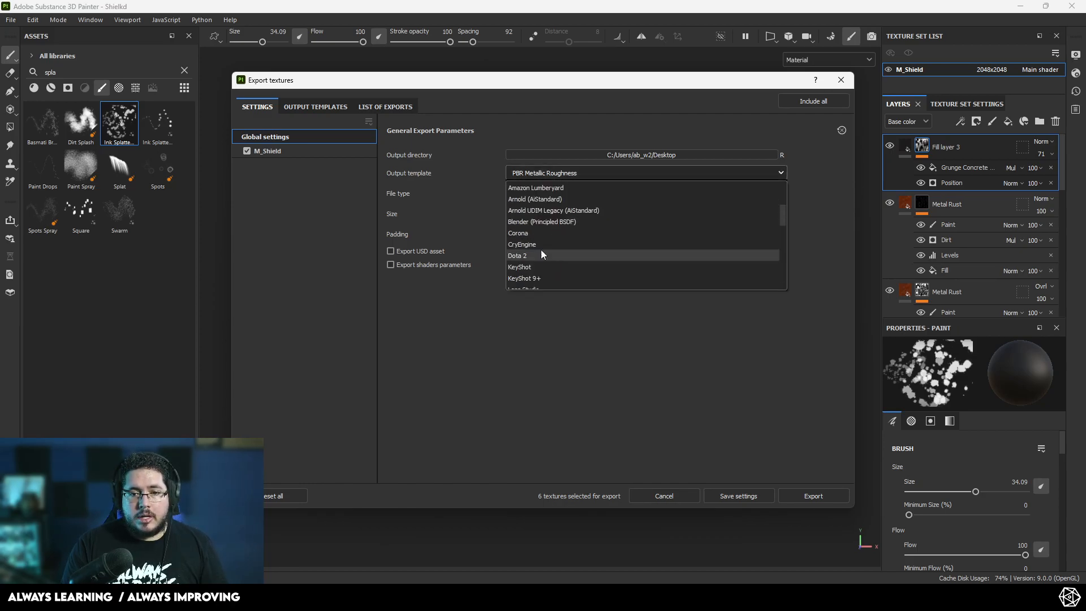
pyautogui.click(530, 202)
pyautogui.click(803, 493)
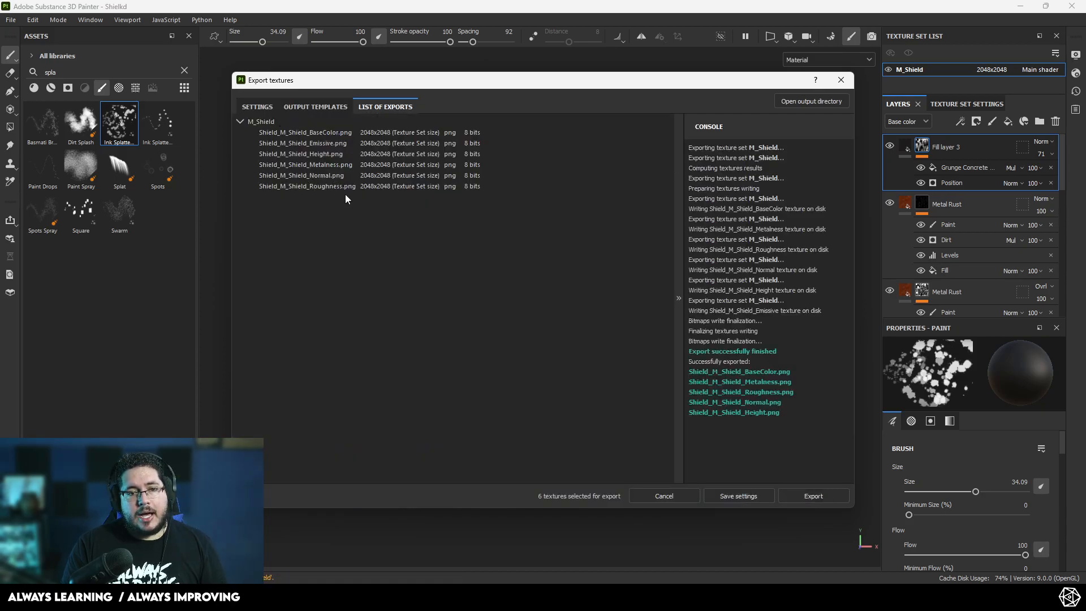
pyautogui.click(841, 80)
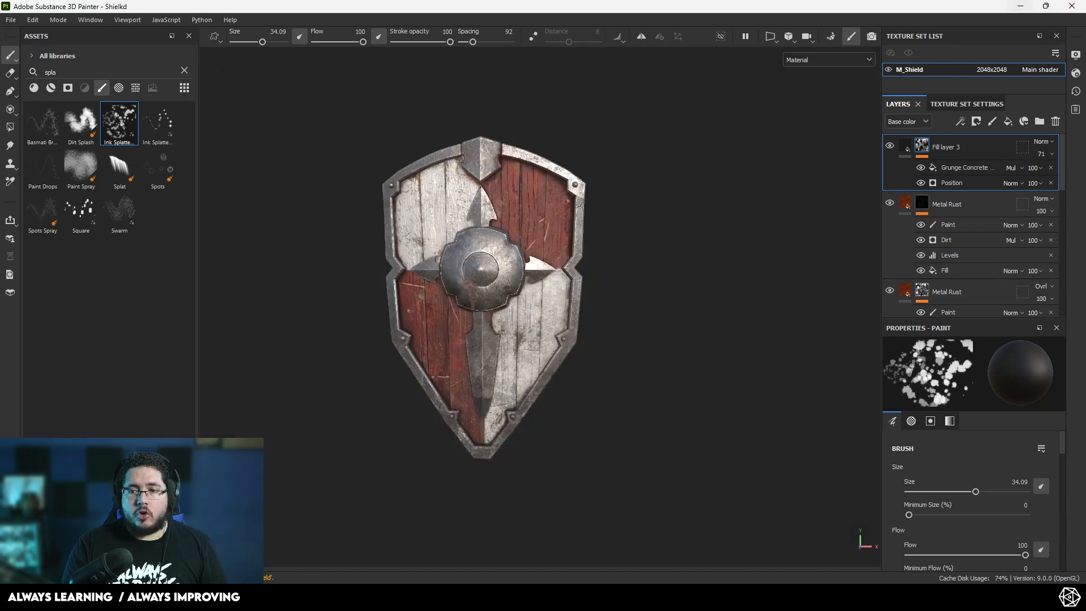
# Step: Switch to Maya and bring up the Substance plugin tools
pyautogui.click(568, 599)
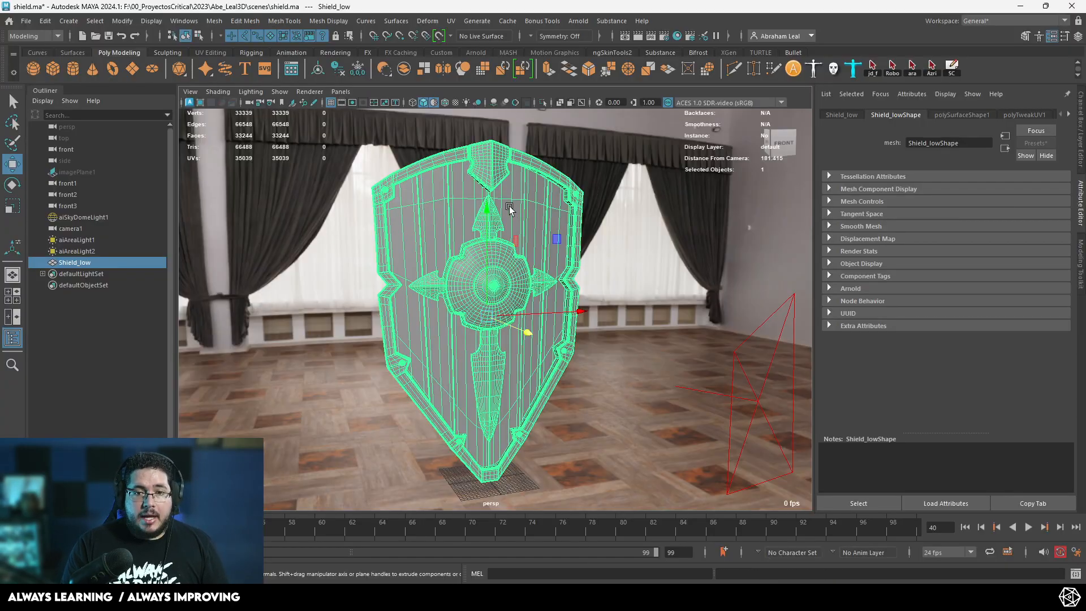
pyautogui.click(657, 52)
pyautogui.click(135, 67)
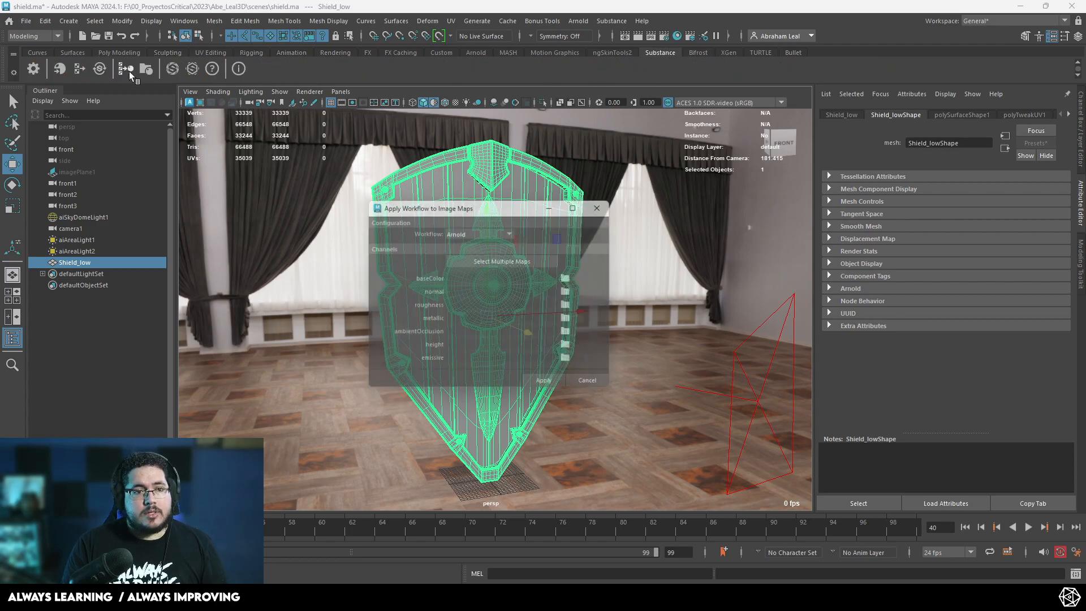
pyautogui.click(514, 260)
pyautogui.click(370, 160)
pyautogui.keyDown('shift'); pyautogui.click(402, 200); pyautogui.keyUp('shift')
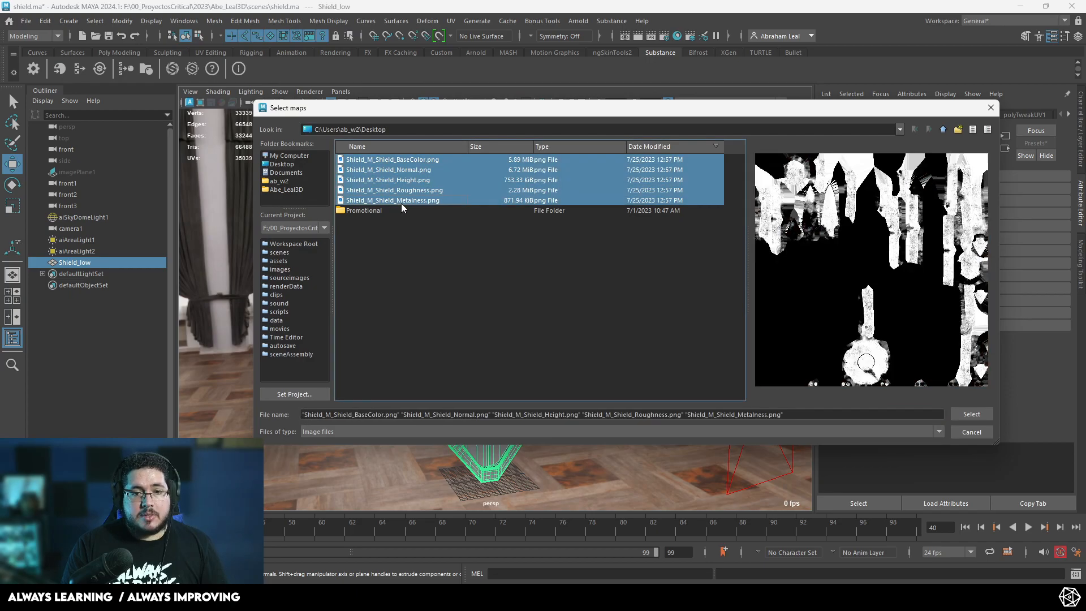
pyautogui.click(979, 415)
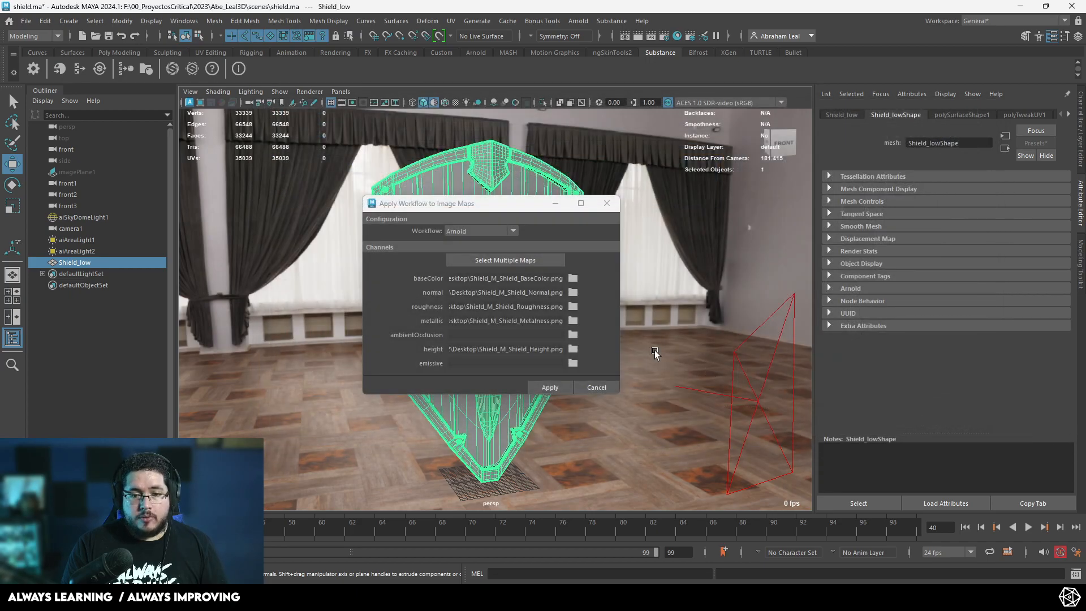
pyautogui.click(572, 349)
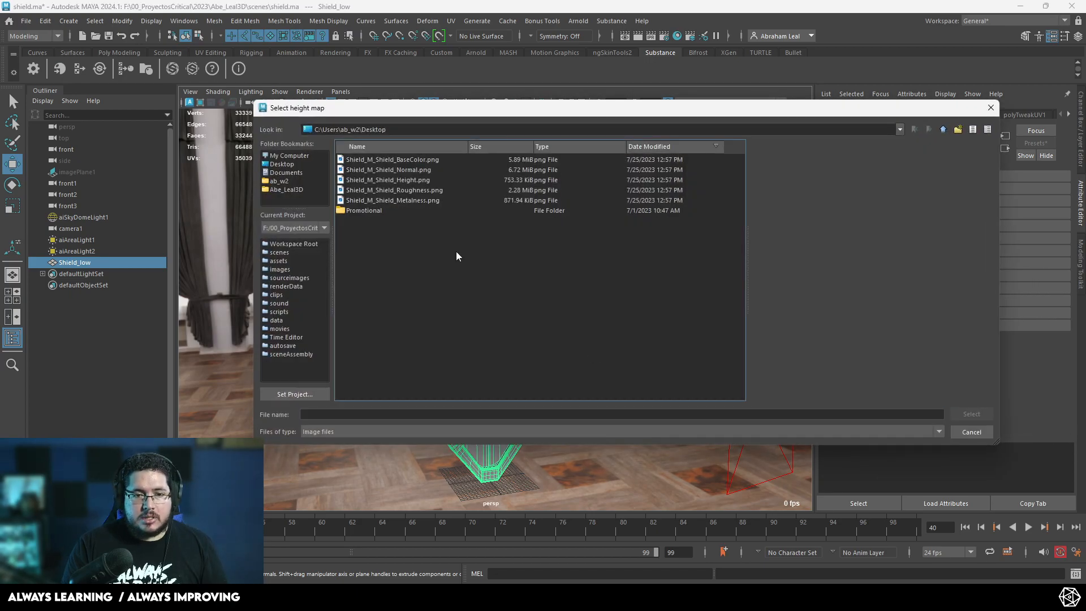
pyautogui.click(992, 108)
pyautogui.click(608, 389)
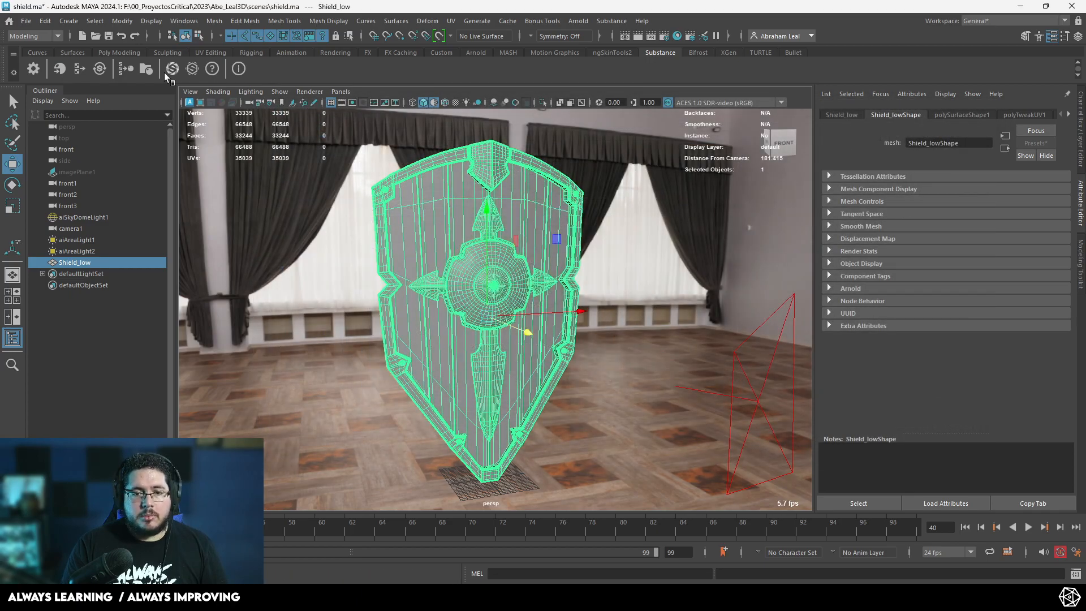
# Step: Apply the Substance Arnold workflow to the exported BaseColor, Normal, Roughness and Metalness maps, leaving out the Height map
pyautogui.click(118, 69)
pyautogui.click(468, 260)
pyautogui.click(417, 161)
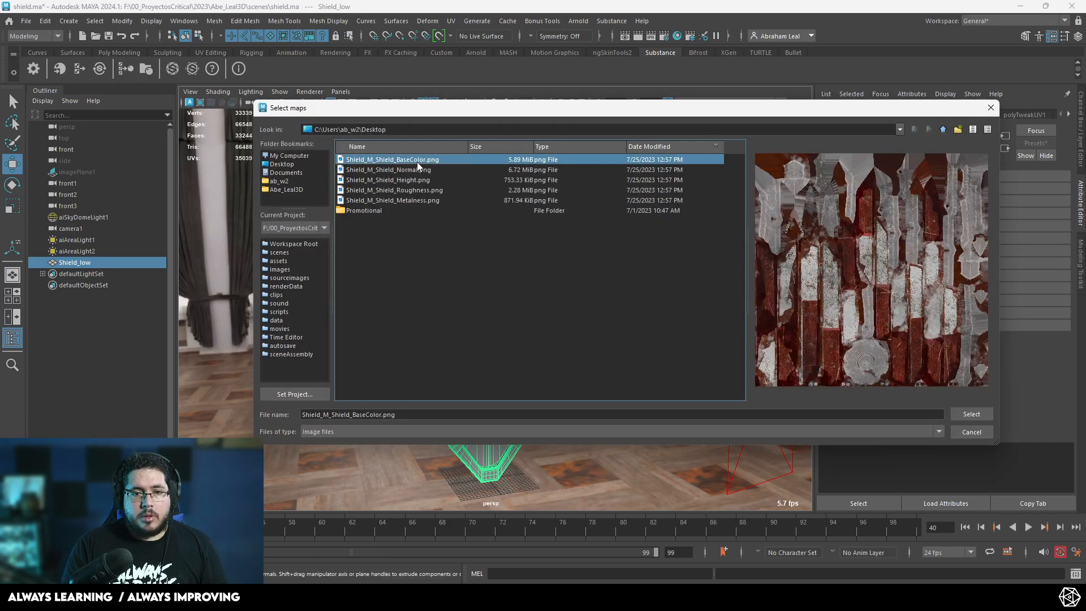
pyautogui.keyDown('shift'); pyautogui.click(418, 200); pyautogui.keyUp('shift')
pyautogui.keyDown('ctrl'); pyautogui.click(422, 180); pyautogui.keyUp('ctrl')
pyautogui.click(972, 414)
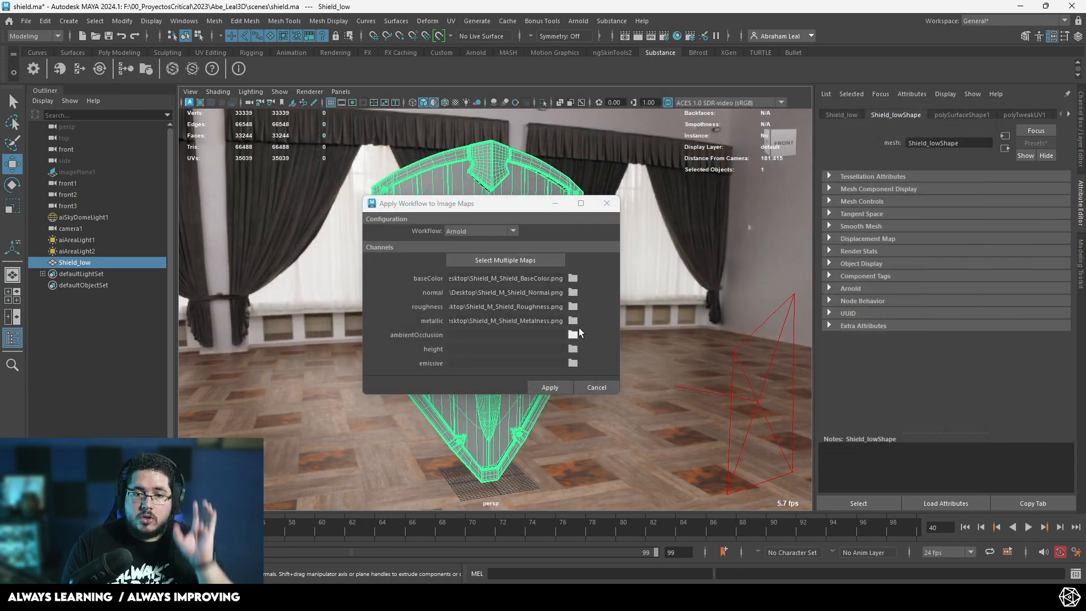
pyautogui.click(560, 388)
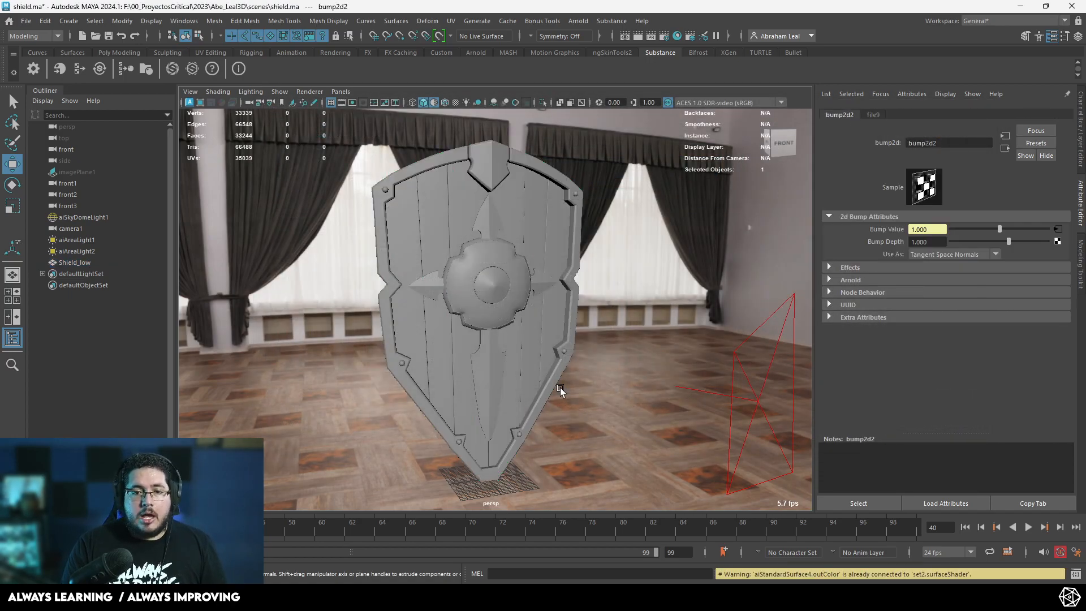
# Step: Assign the existing material aiStandardSurface4 to the Shield_low mesh and save the scene
pyautogui.click(483, 216)
pyautogui.rightClick(484, 218)
pyautogui.moveTo(505, 528)
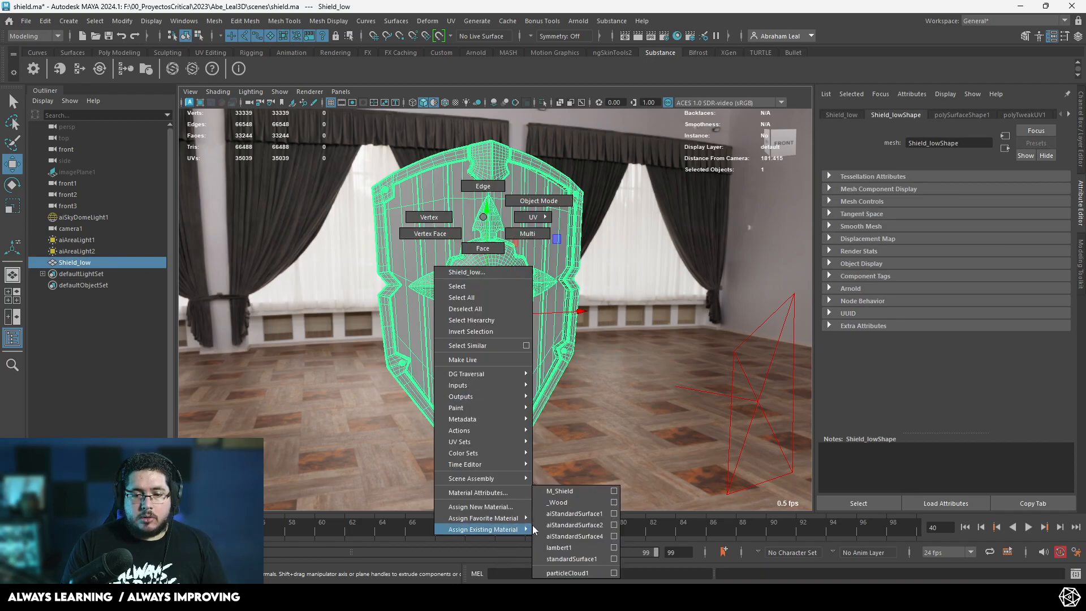
pyautogui.click(573, 537)
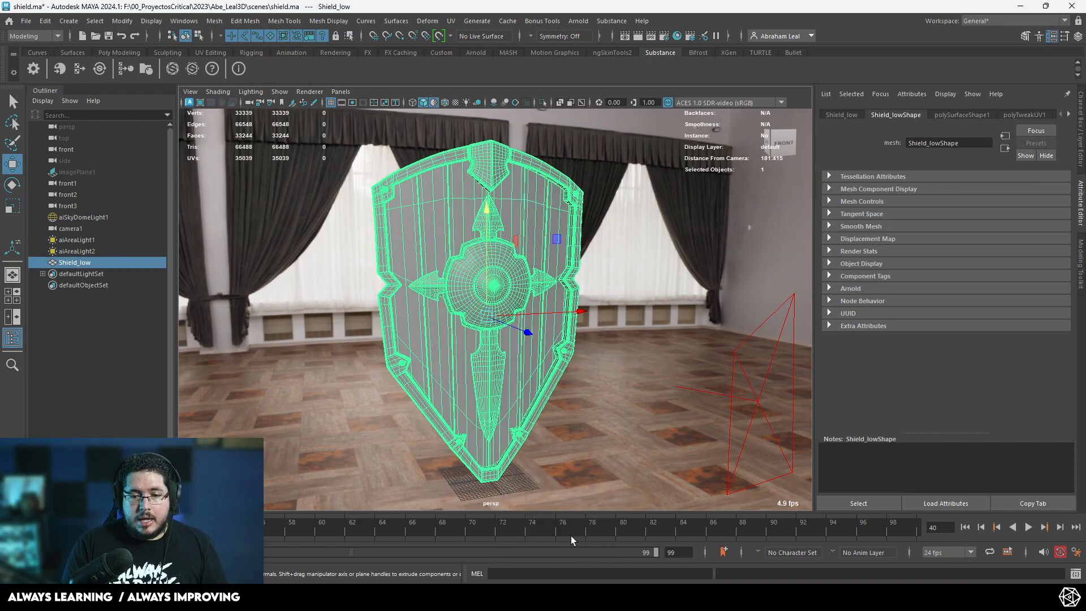
pyautogui.keyDown('alt'); pyautogui.moveTo(712, 226); pyautogui.dragTo(614, 243); pyautogui.keyUp('alt')
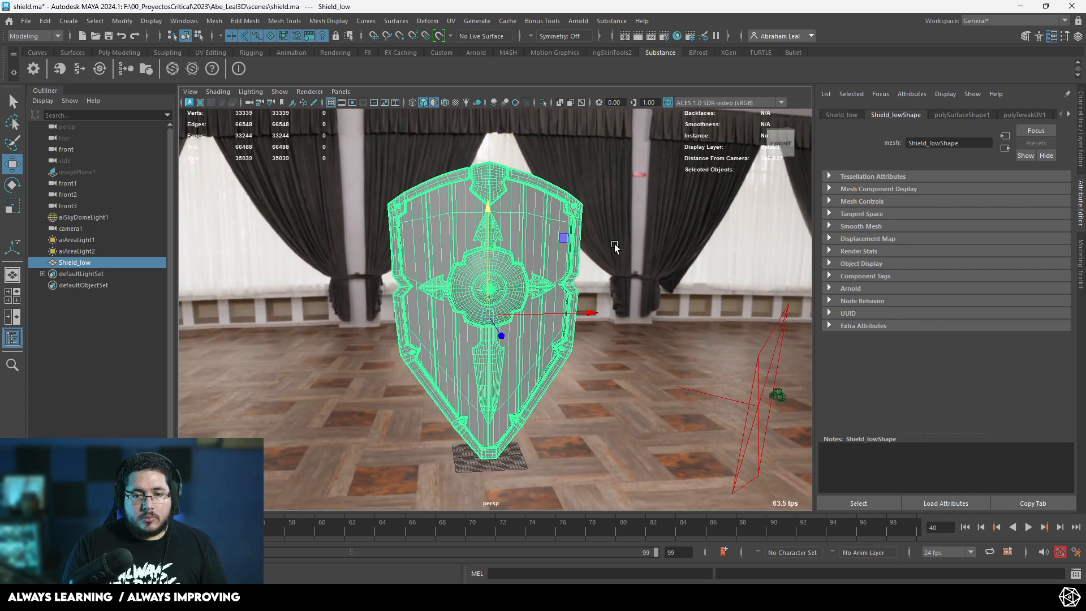
pyautogui.hotkey('ctrl', 's')
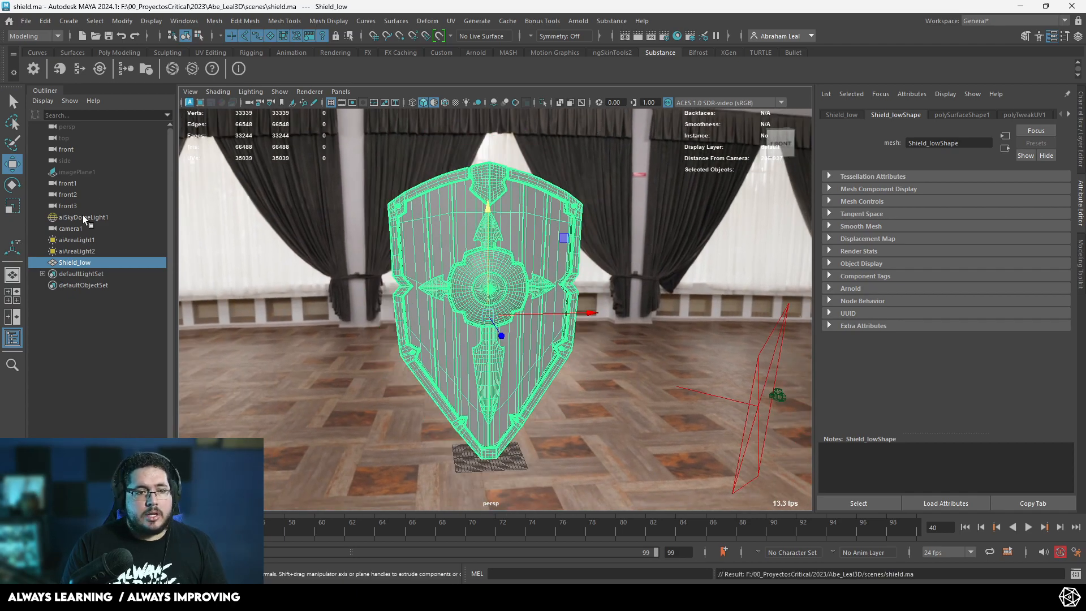
# Step: Look through camera1 and open the Arnold RenderView to render the textured shield
pyautogui.click(72, 229)
pyautogui.click(340, 92)
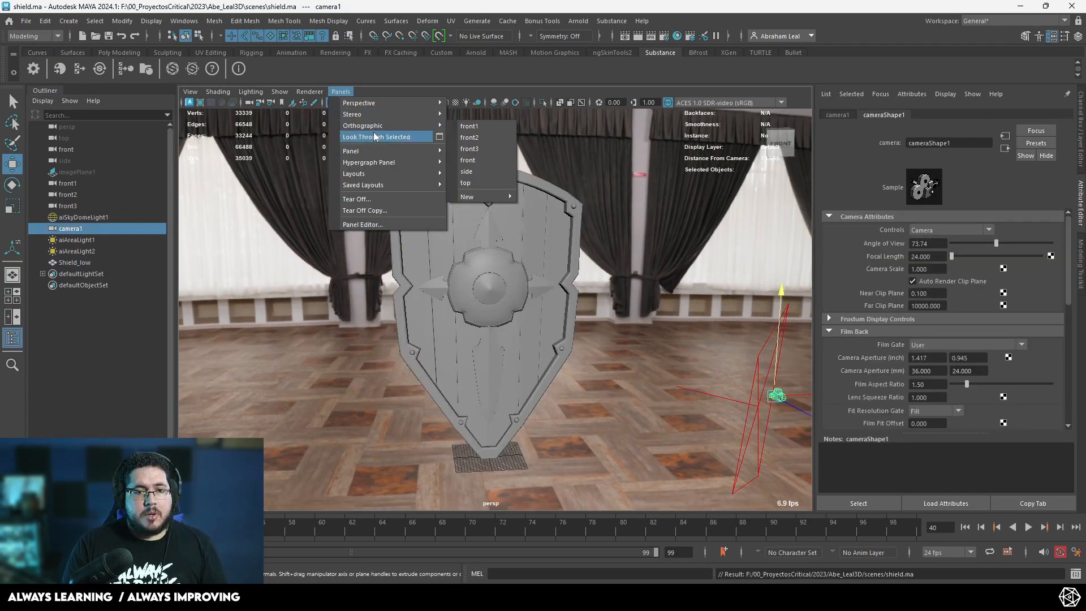
pyautogui.click(375, 137)
pyautogui.click(578, 20)
pyautogui.click(604, 45)
# Step: Examine the rendered shield's wood and metal textures up close and as a whole in the Arnold RenderView
pyautogui.scroll(-2, 738, 264)
pyautogui.moveTo(779, 297); pyautogui.dragTo(710, 327, button='middle')
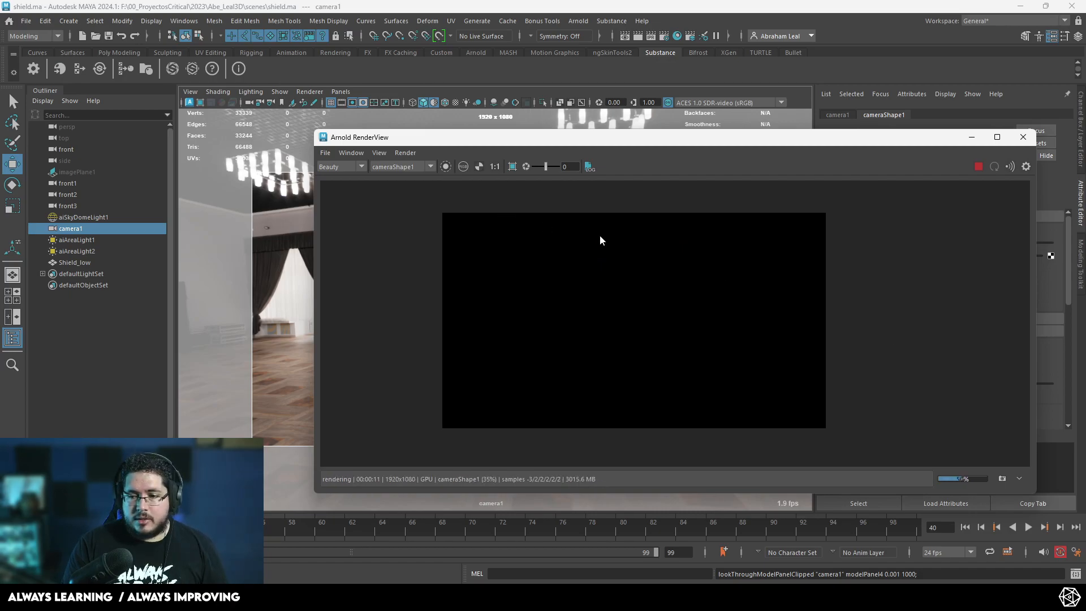
pyautogui.scroll(5, 666, 332)
pyautogui.scroll(-5, 666, 332)
pyautogui.scroll(2, 667, 336)
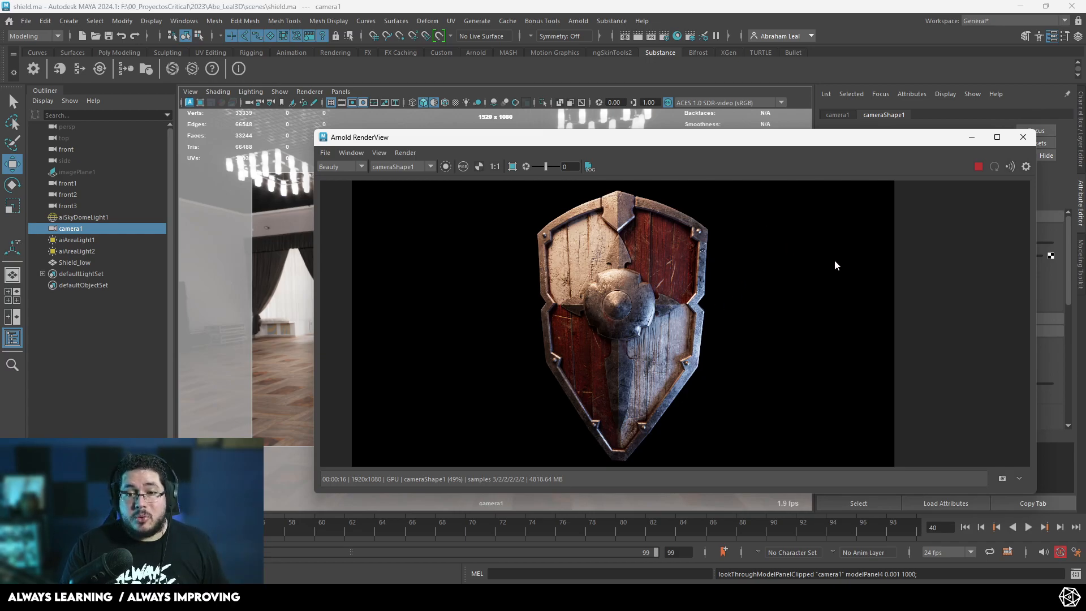
pyautogui.scroll(-3, 773, 277)
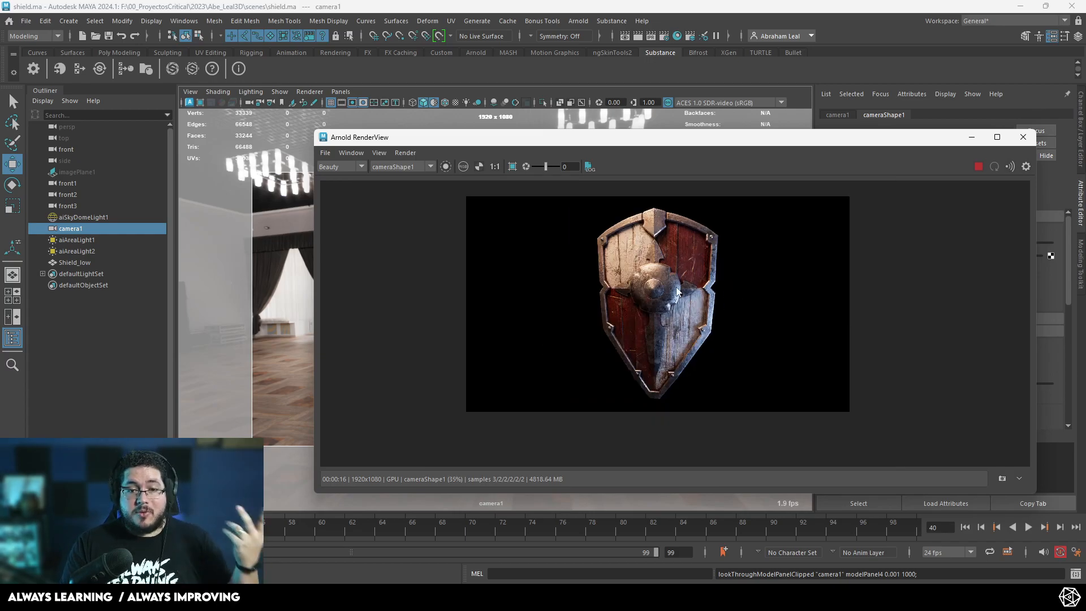
pyautogui.scroll(3, 685, 284)
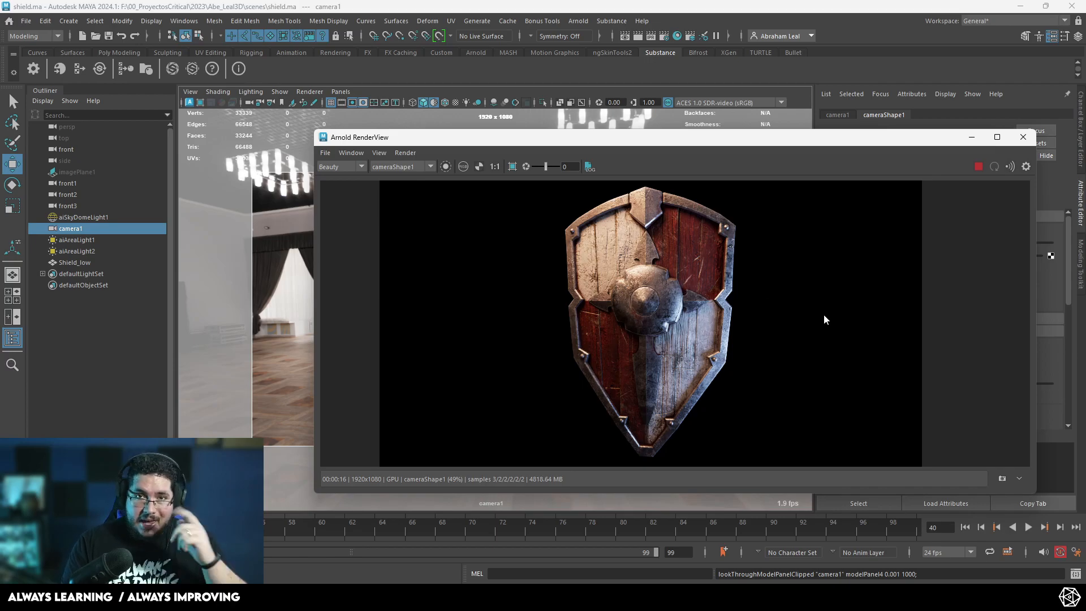